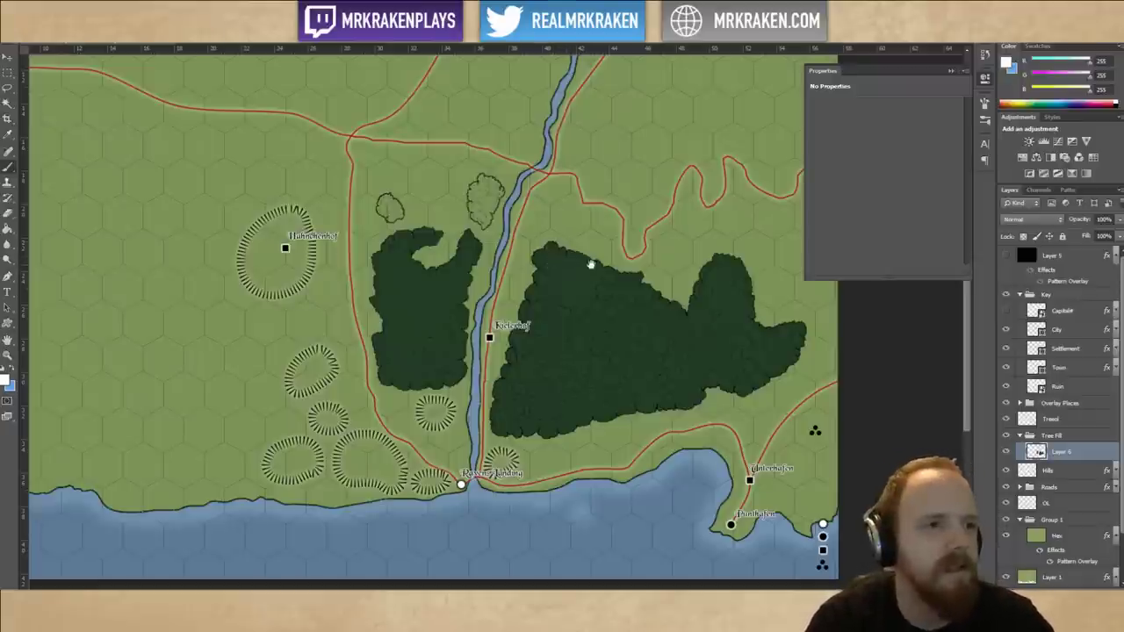
left_click_drag(592, 263, 606, 253)
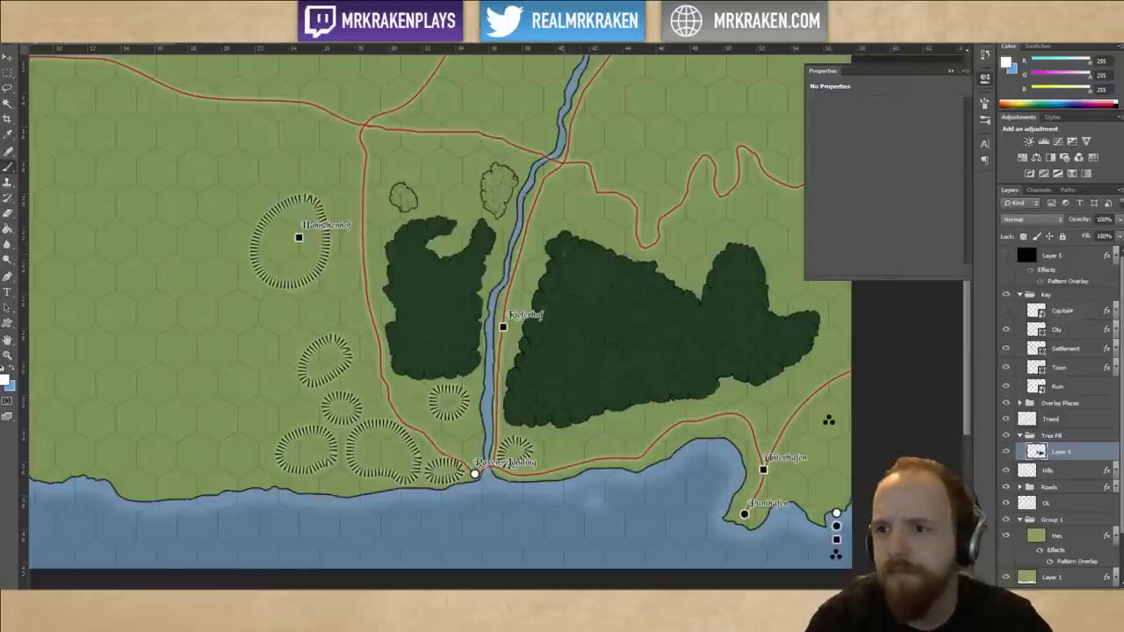
mouse_move(603, 279)
left_mouse_down()
mouse_move(613, 285)
mouse_move(610, 267)
mouse_move(605, 286)
left_mouse_up()
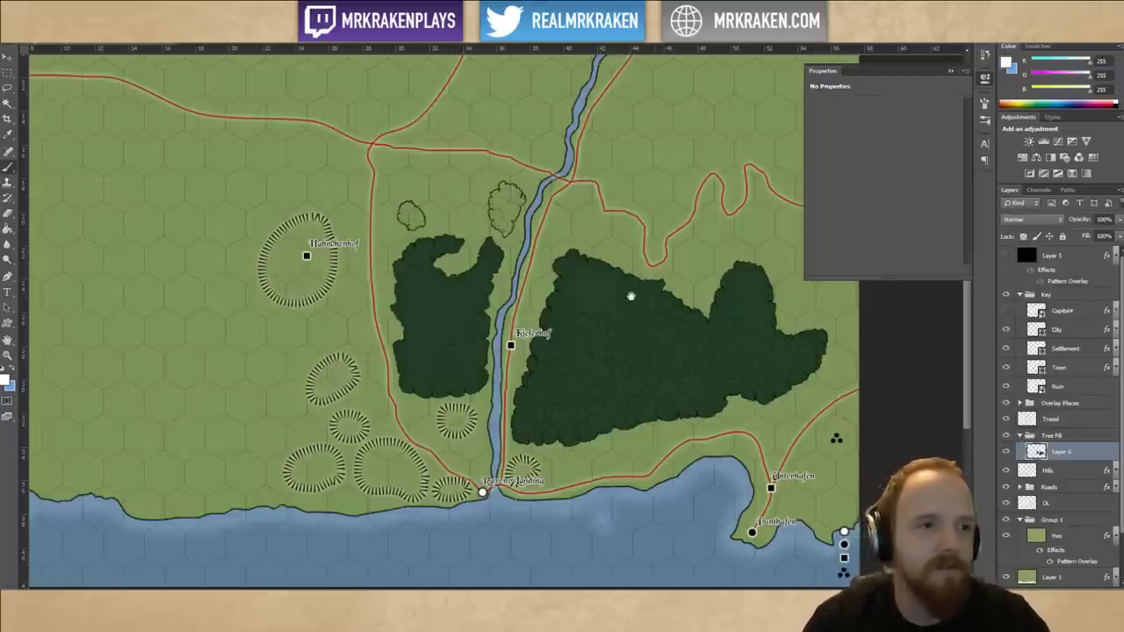
left_click_drag(640, 295, 628, 289)
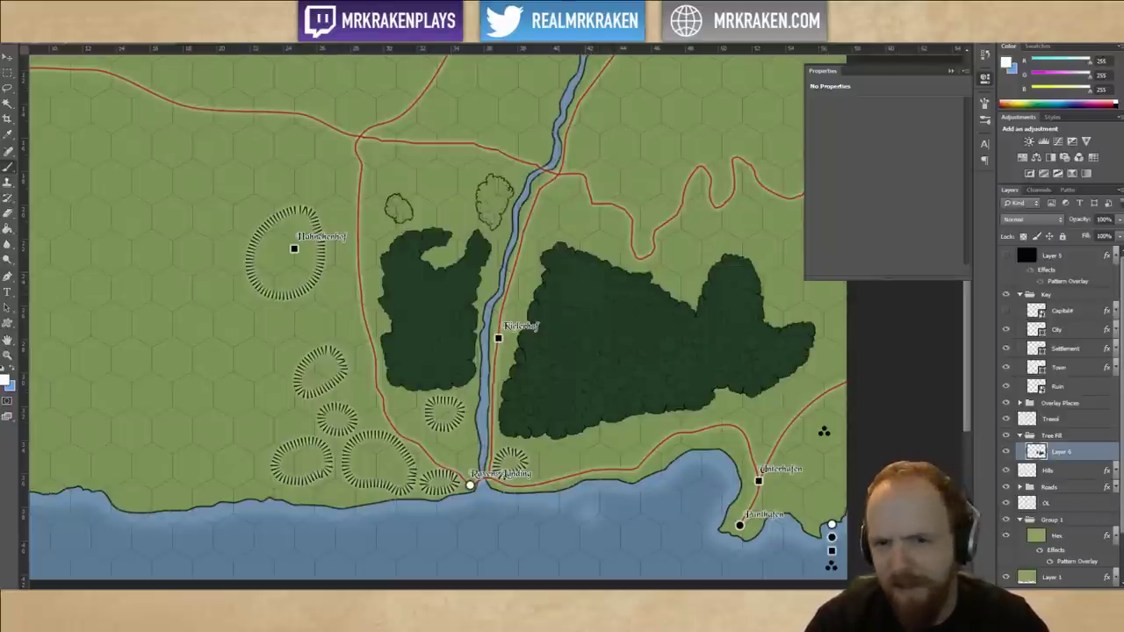
left_click_drag(644, 276, 622, 275)
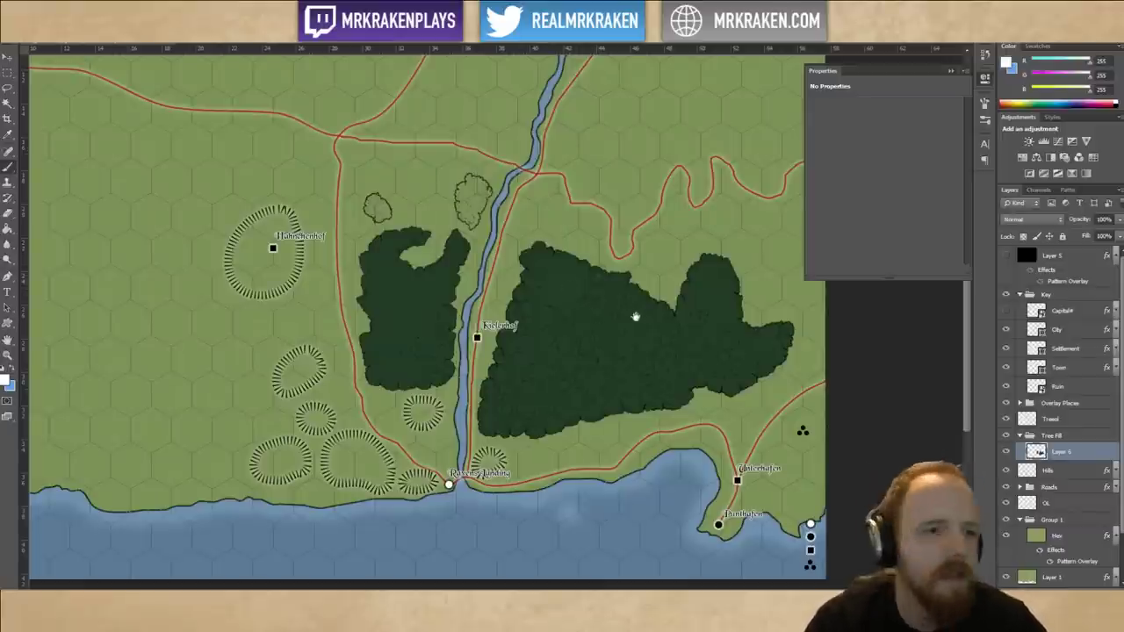
left_click_drag(635, 316, 618, 304)
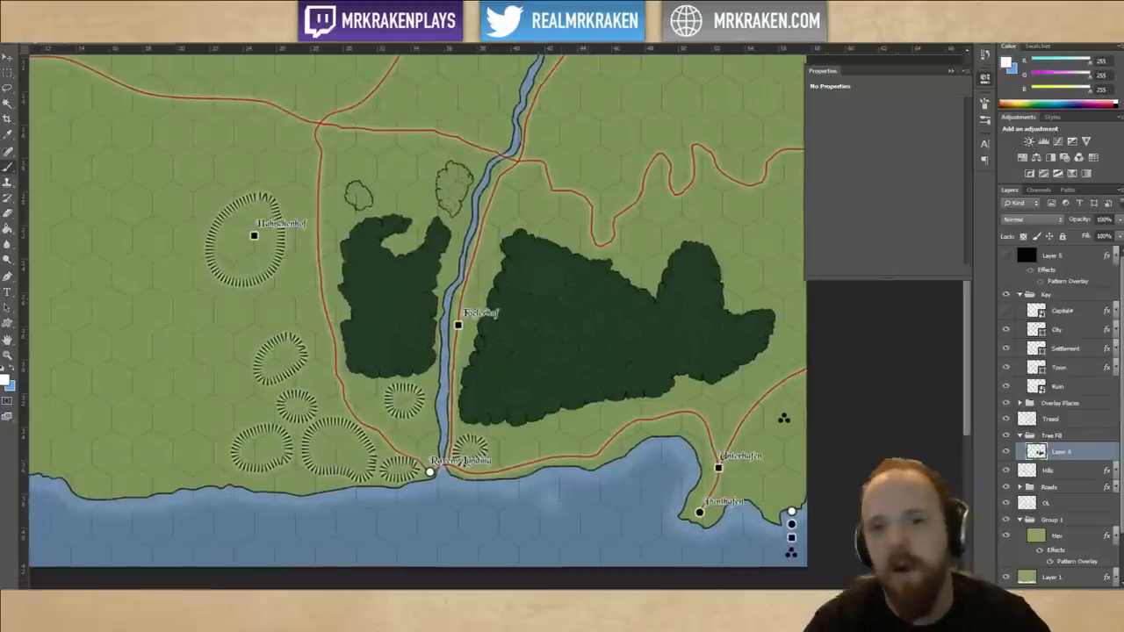
left_click_drag(587, 272, 623, 294)
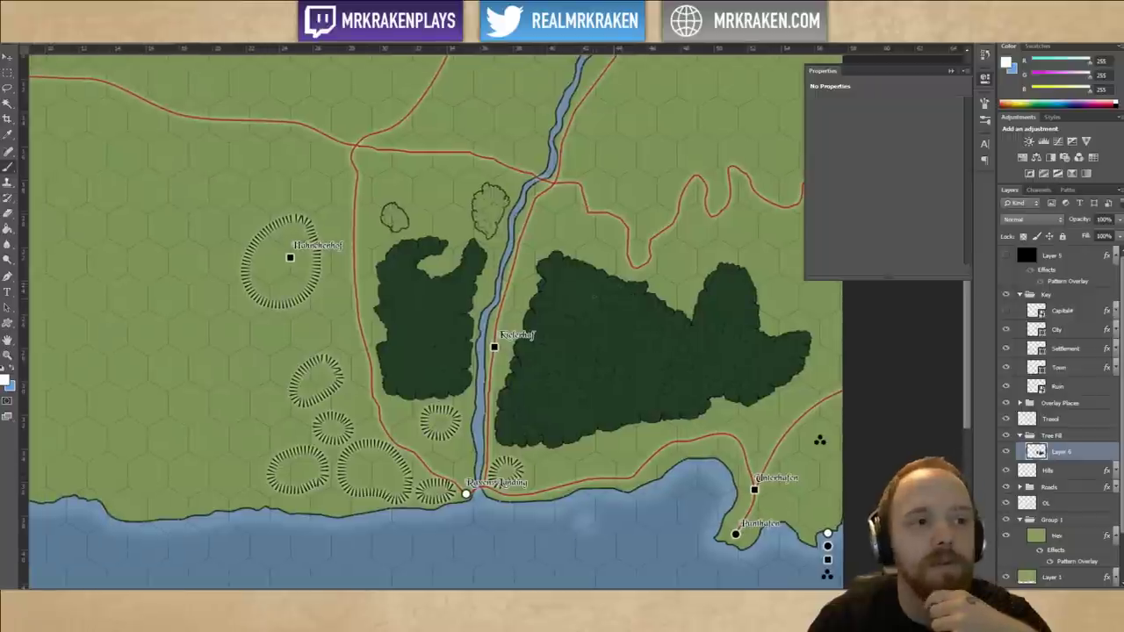
Look closely at the forests around Kielerhof, comparing them with the tree fill of Layer 6 hidden and shown.
key("ctrl+plus")
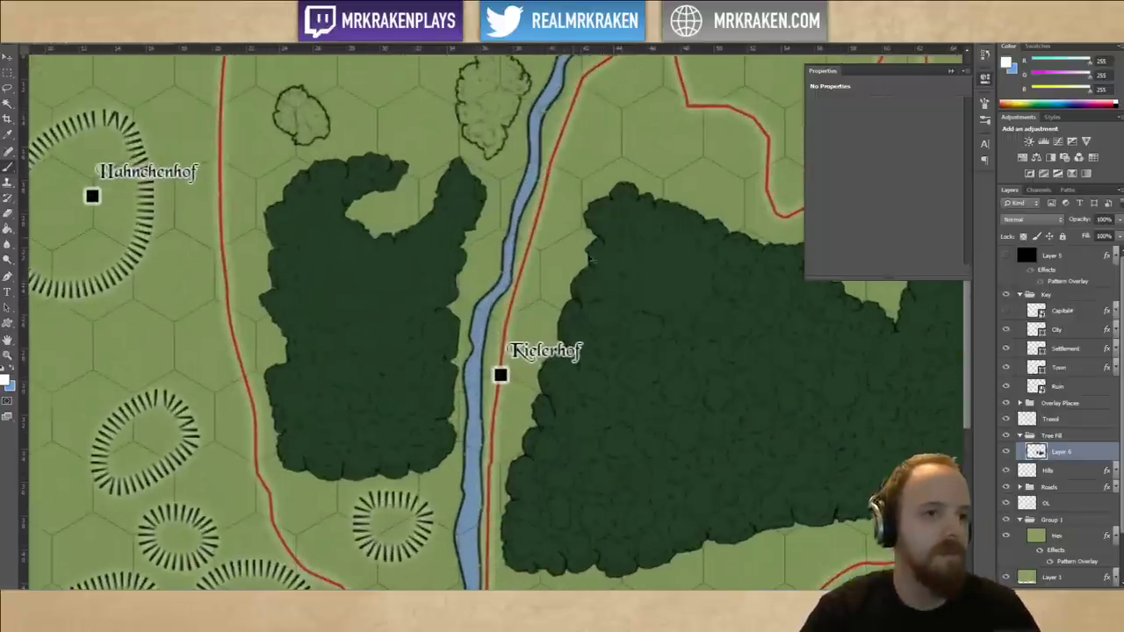
left_click_drag(677, 268, 670, 294)
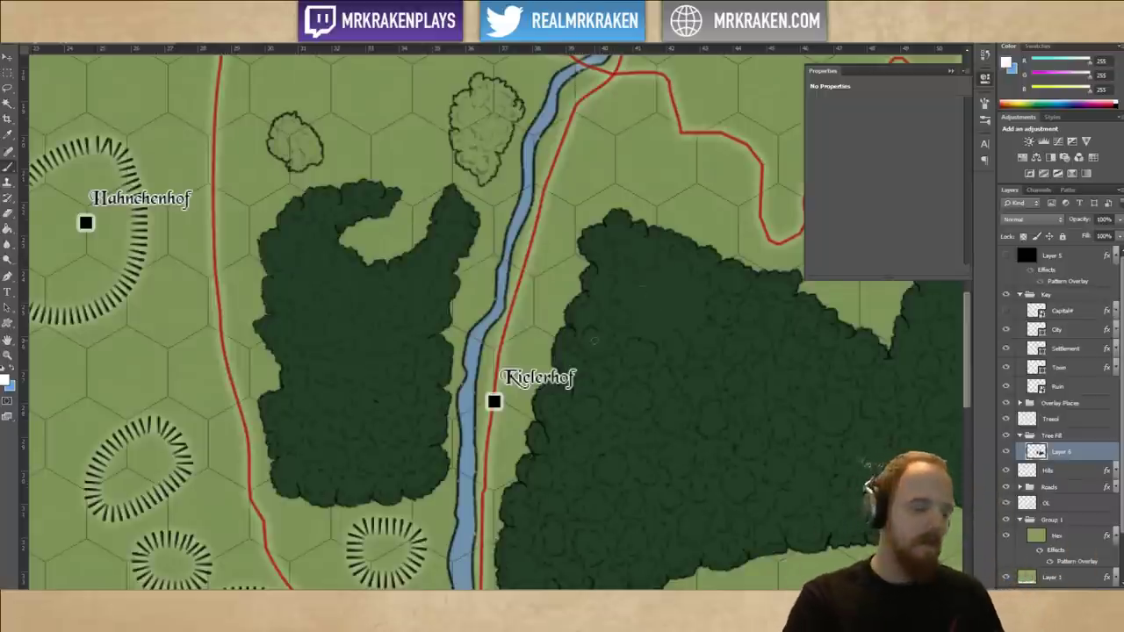
left_click_drag(665, 304, 658, 289)
left_click(1006, 452)
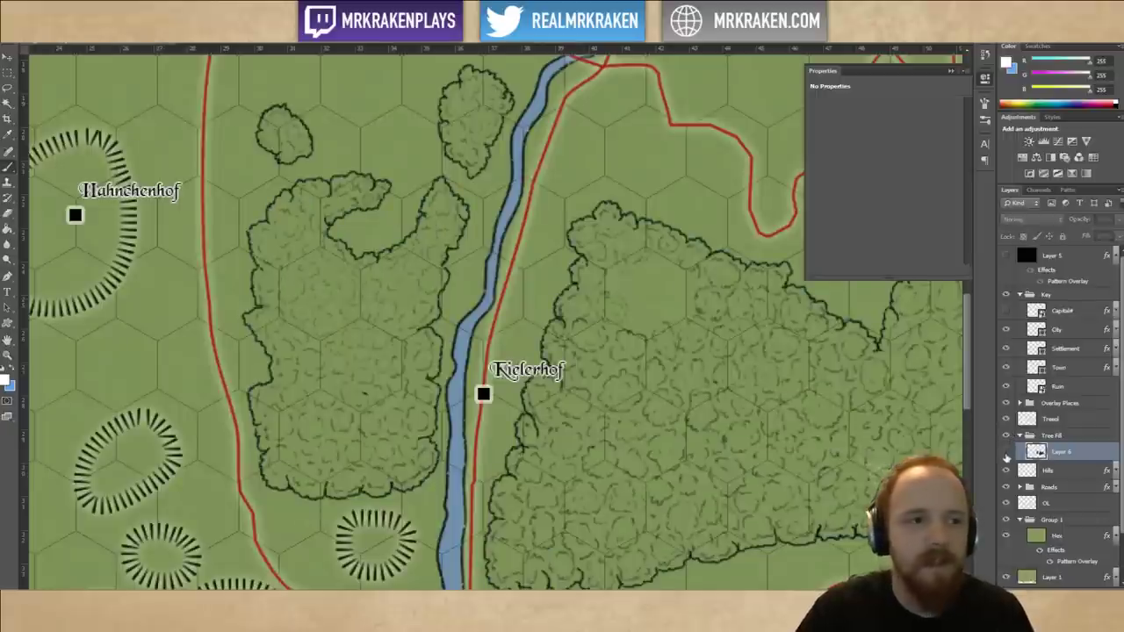
left_click(1007, 452)
Sample the forest's dark green fill as the foreground colour.
left_click(878, 470, "alt")
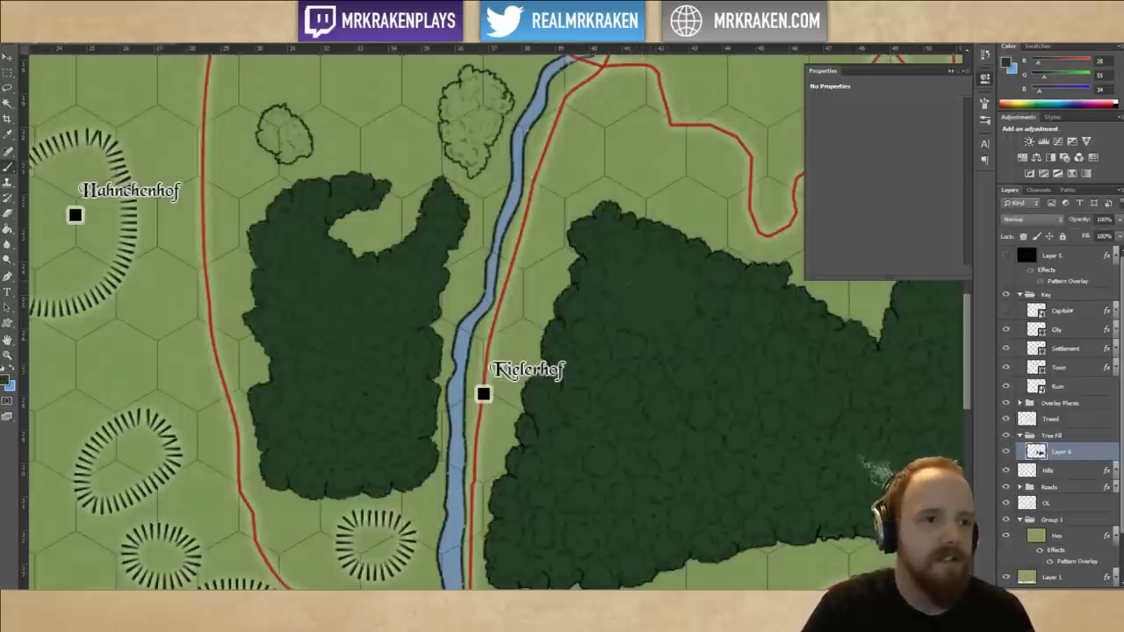
left_click_drag(708, 334, 680, 314)
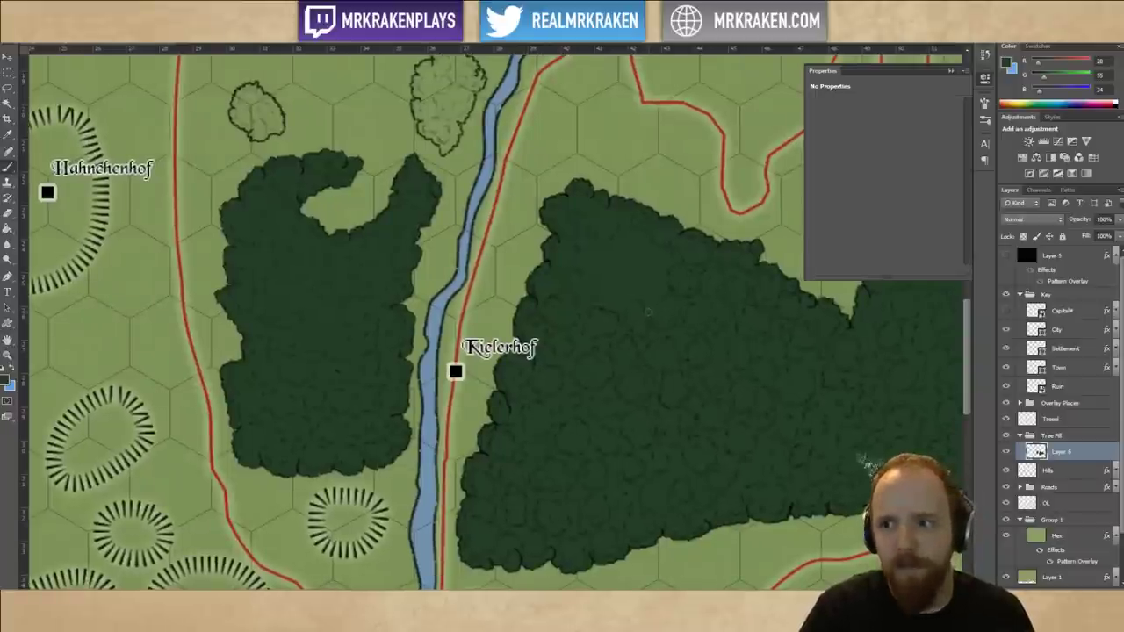
left_click_drag(665, 274, 690, 319)
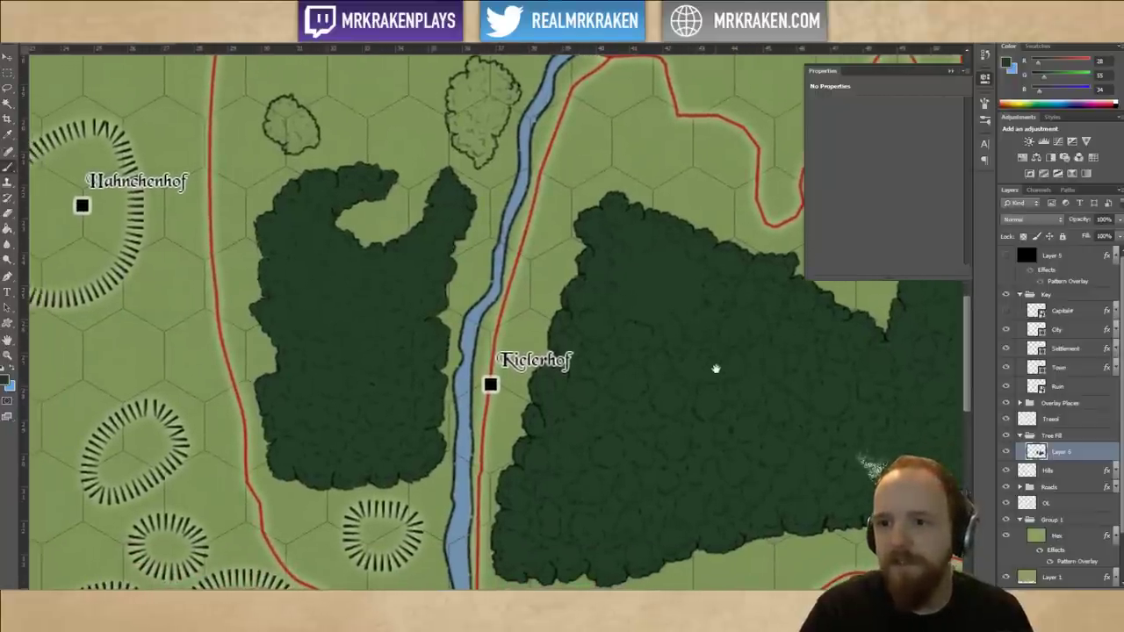
left_click_drag(716, 369, 677, 317)
Review the whole regional map, including its coastline, roads, river, hills and forests.
key("ctrl+minus")
key("ctrl+minus")
key("ctrl+minus")
left_click_drag(542, 257, 657, 339)
key("ctrl+plus")
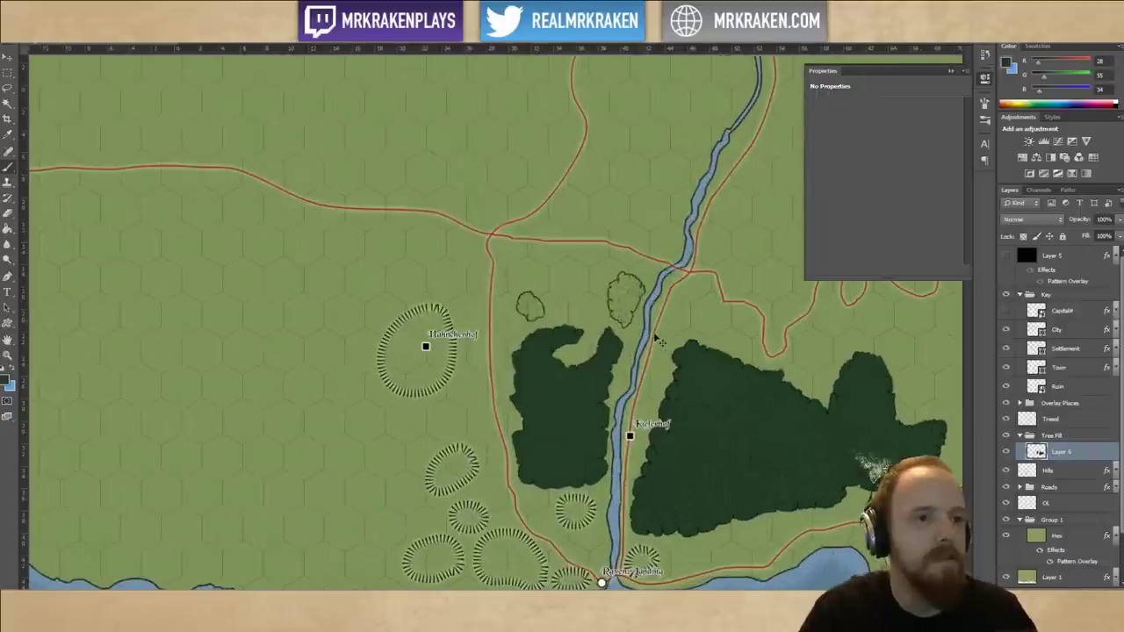
scroll(658, 341, "down", 2)
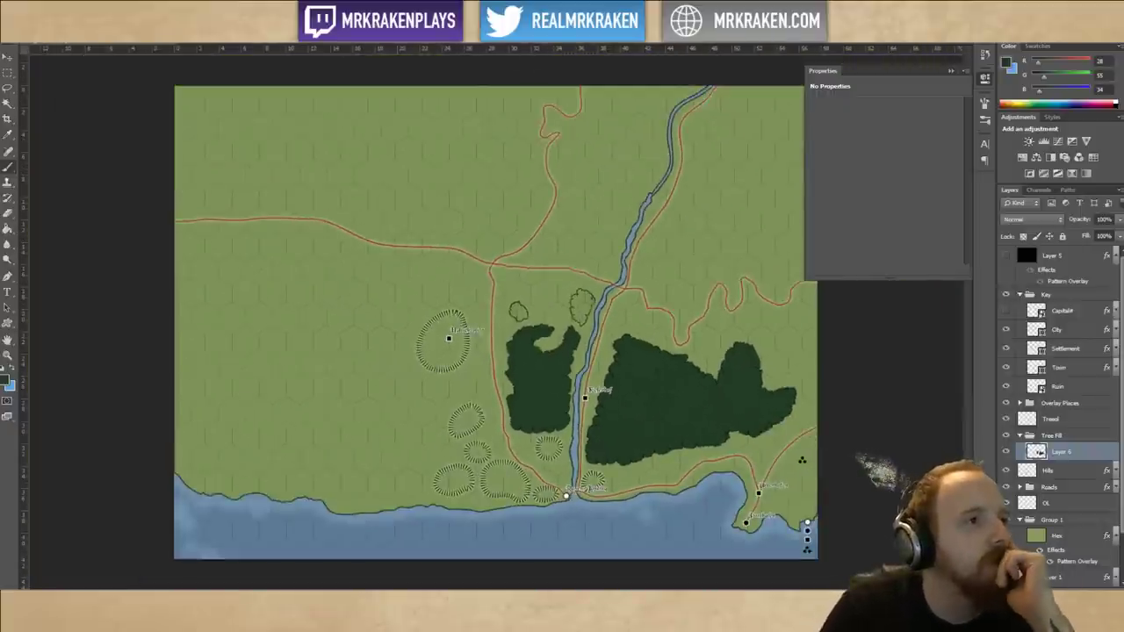
Switch to the world map document and examine the southwestern coast around Ravens Landing and Goldapple Island.
left_click(258, 42)
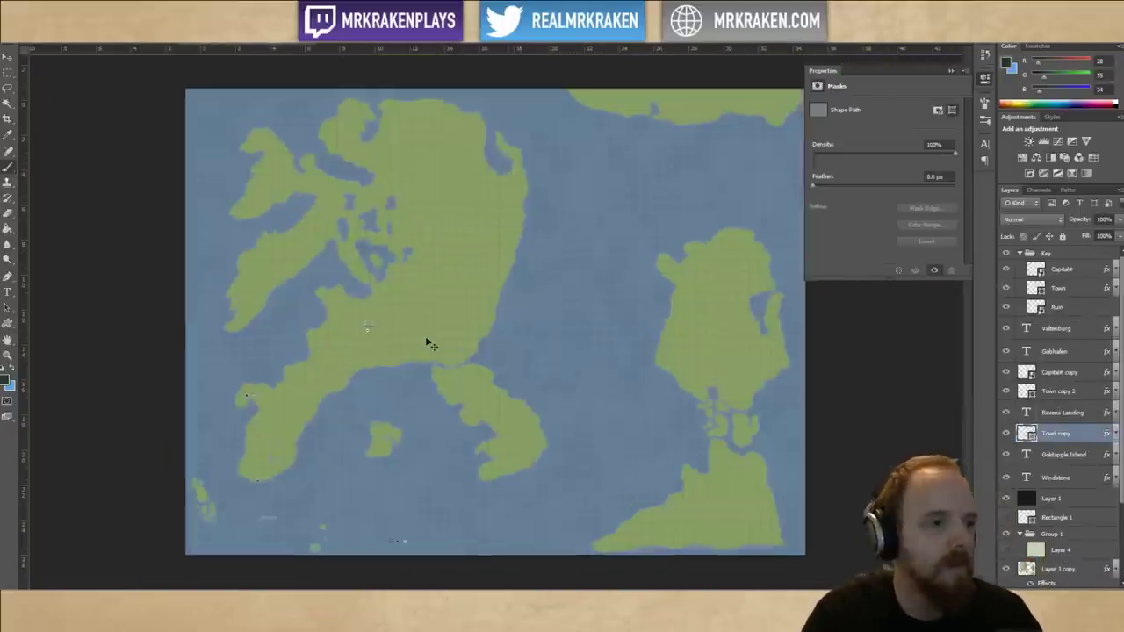
scroll(427, 344, "up", 3)
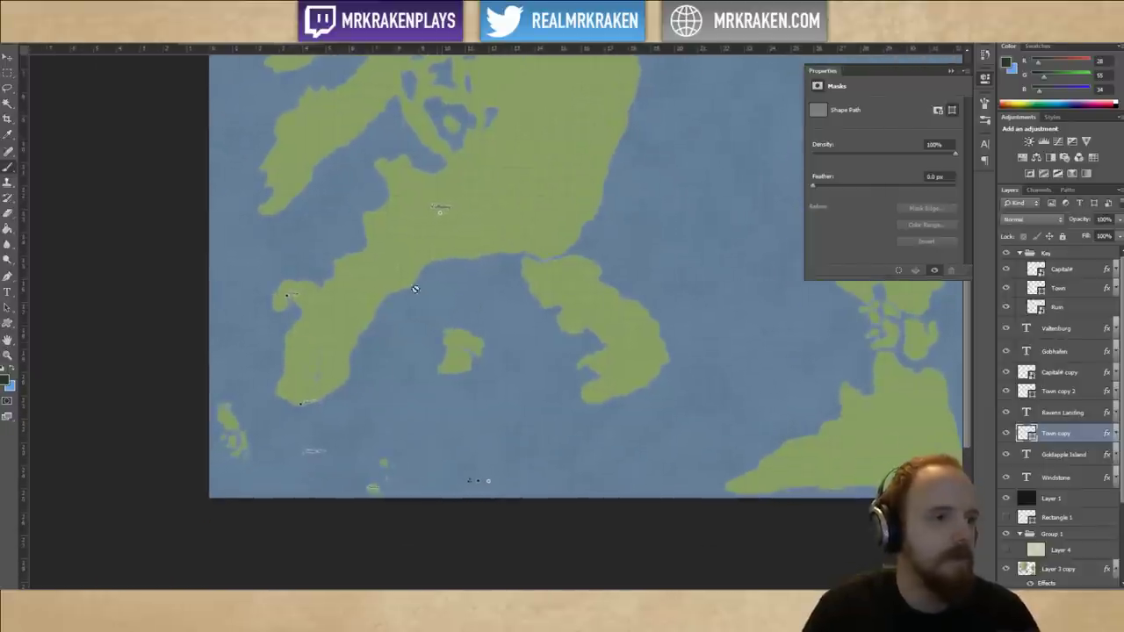
left_click_drag(609, 242, 647, 167)
key("ctrl+plus")
key("ctrl+plus")
key("ctrl+plus")
left_click_drag(323, 438, 702, 100)
left_click_drag(430, 384, 585, 241)
key("ctrl+plus")
key("ctrl+plus")
key("ctrl+plus")
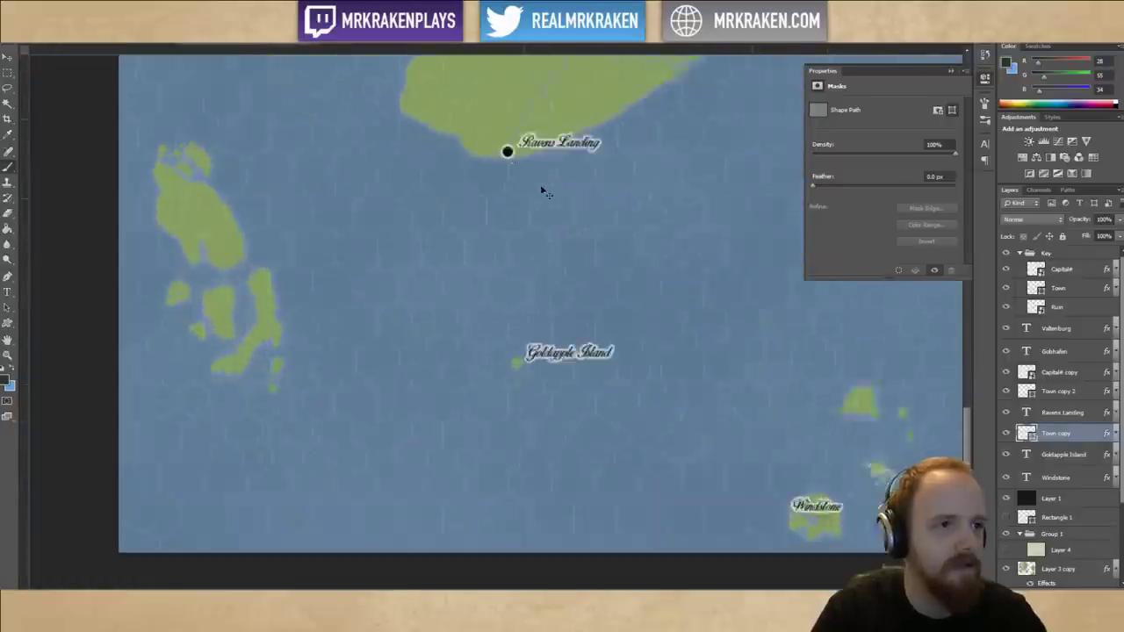
left_click_drag(586, 143, 552, 369)
left_click_drag(580, 213, 579, 292)
scroll(578, 291, "down", 5)
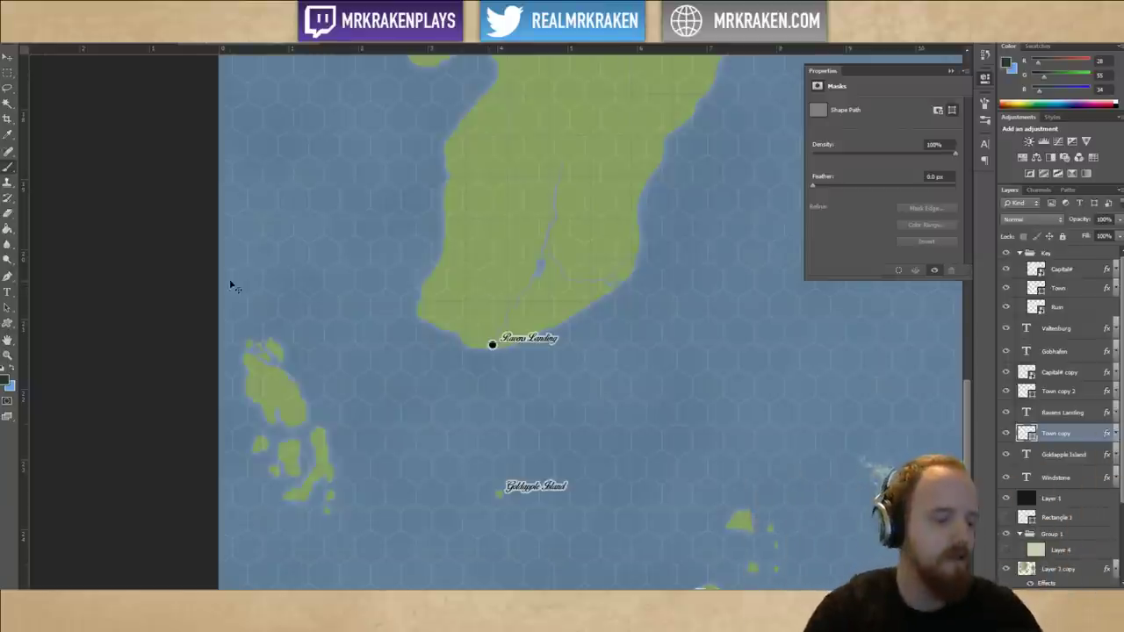
Mark out the southwestern peninsula north of Ravens Landing with a rectangular marquee selection.
key("ctrl+minus")
key("ctrl+minus")
left_click_drag(551, 230, 433, 379)
left_click(7, 73)
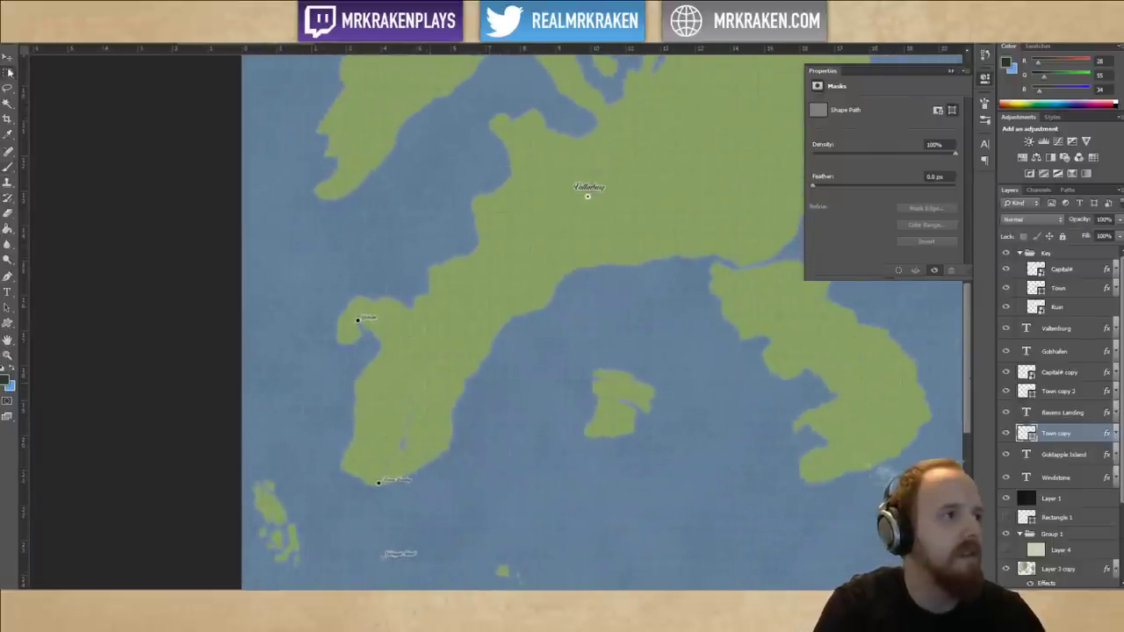
mouse_move(306, 235)
left_mouse_down()
mouse_move(570, 445)
mouse_move(598, 520)
left_mouse_up()
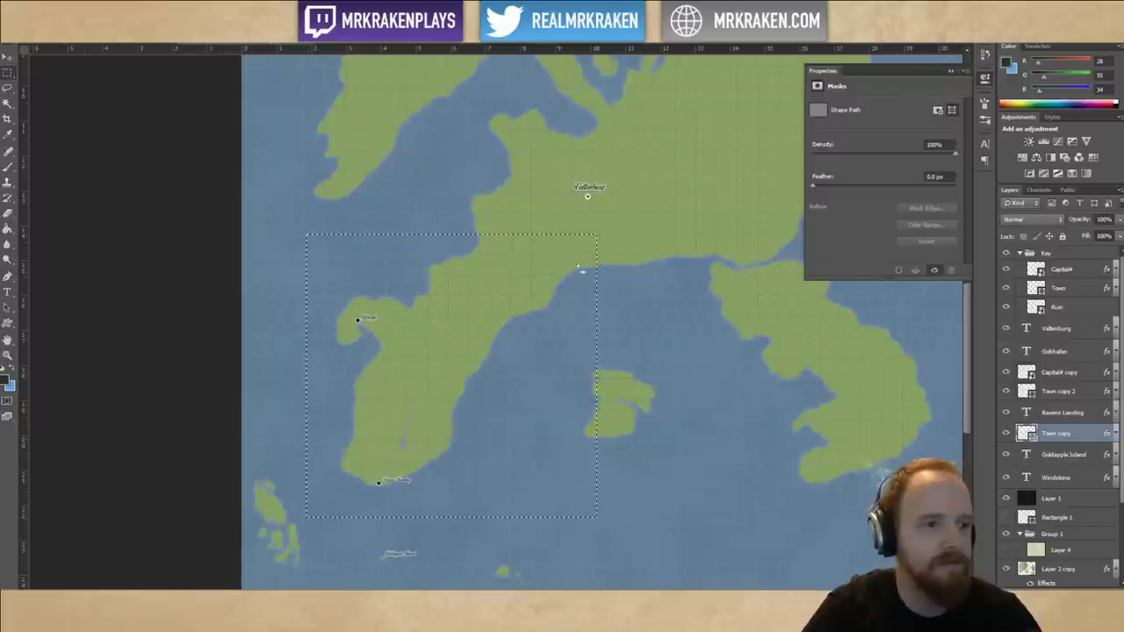
left_click_drag(577, 339, 550, 386)
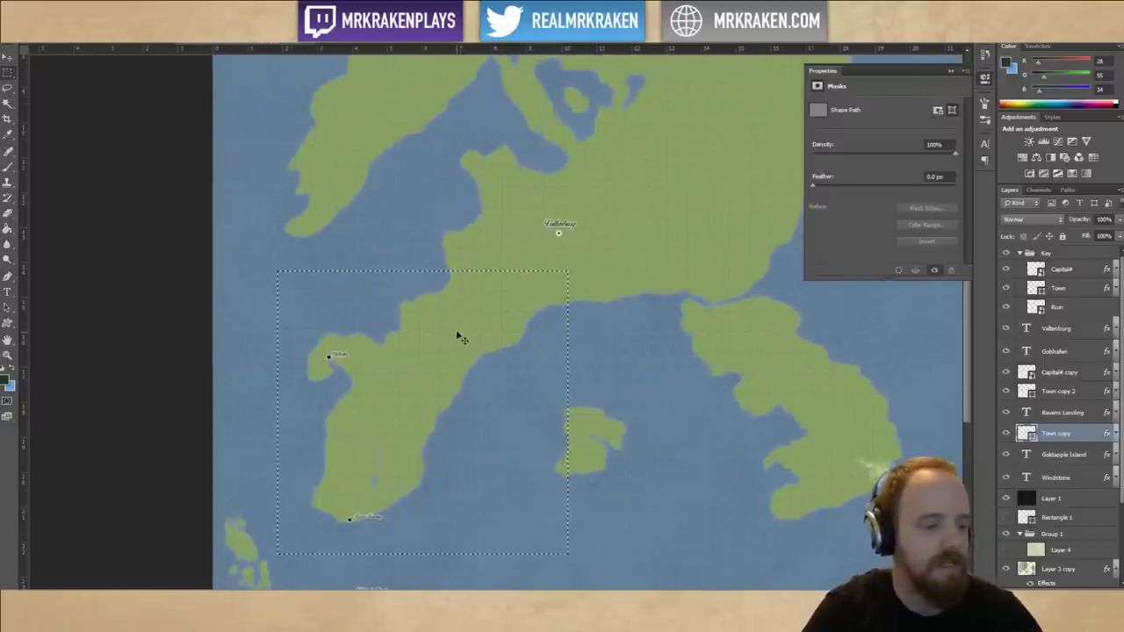
key("ctrl+plus")
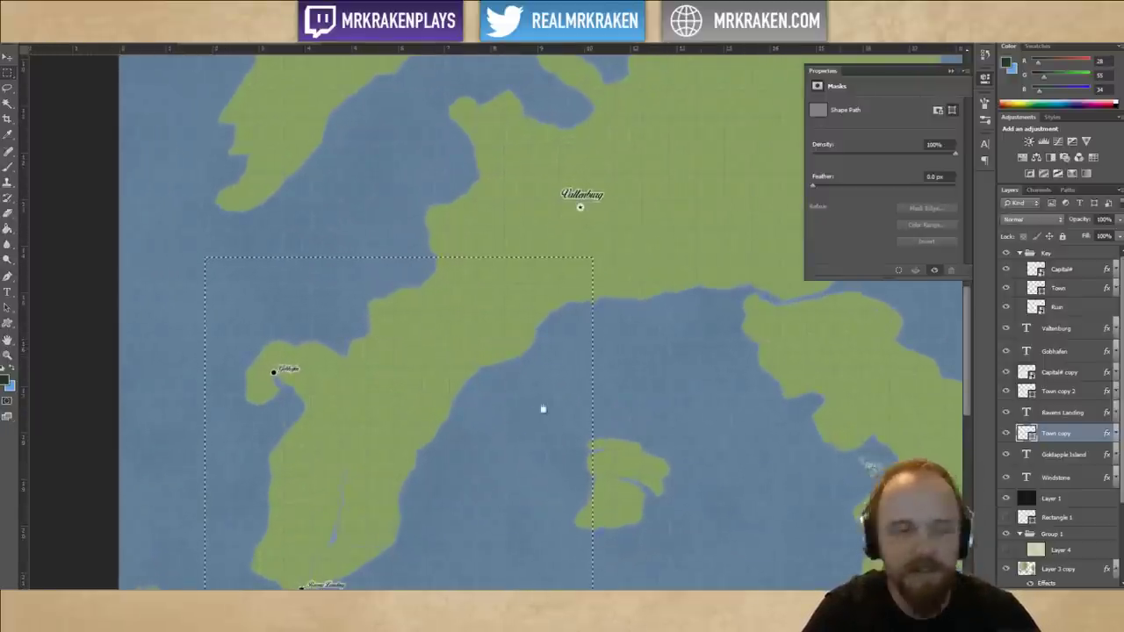
left_click_drag(542, 407, 507, 324)
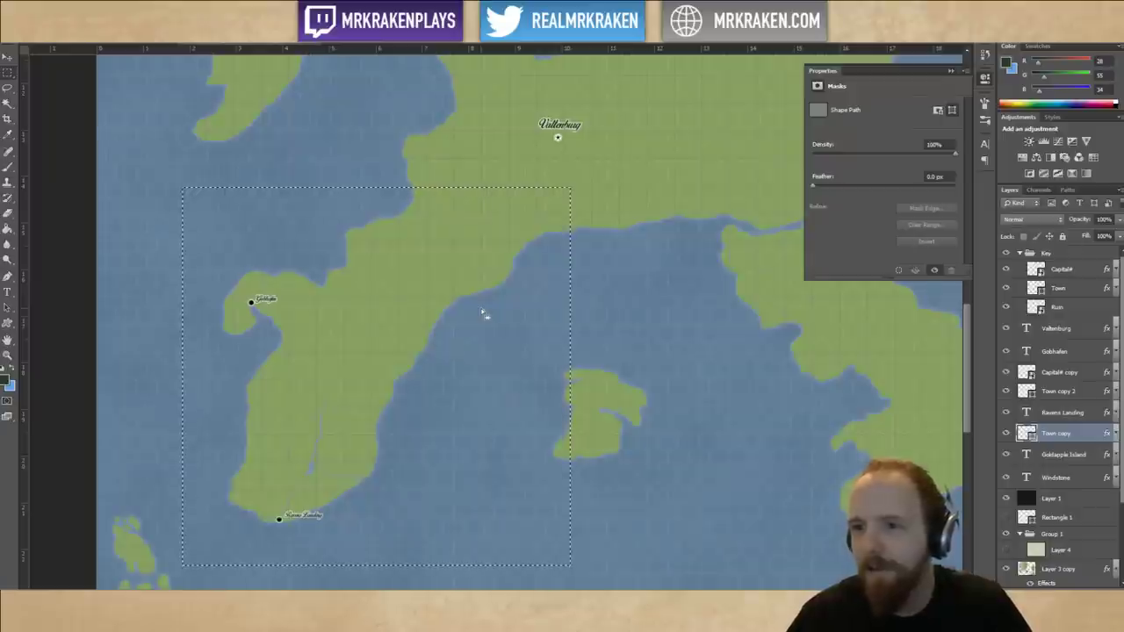
left_click(482, 314)
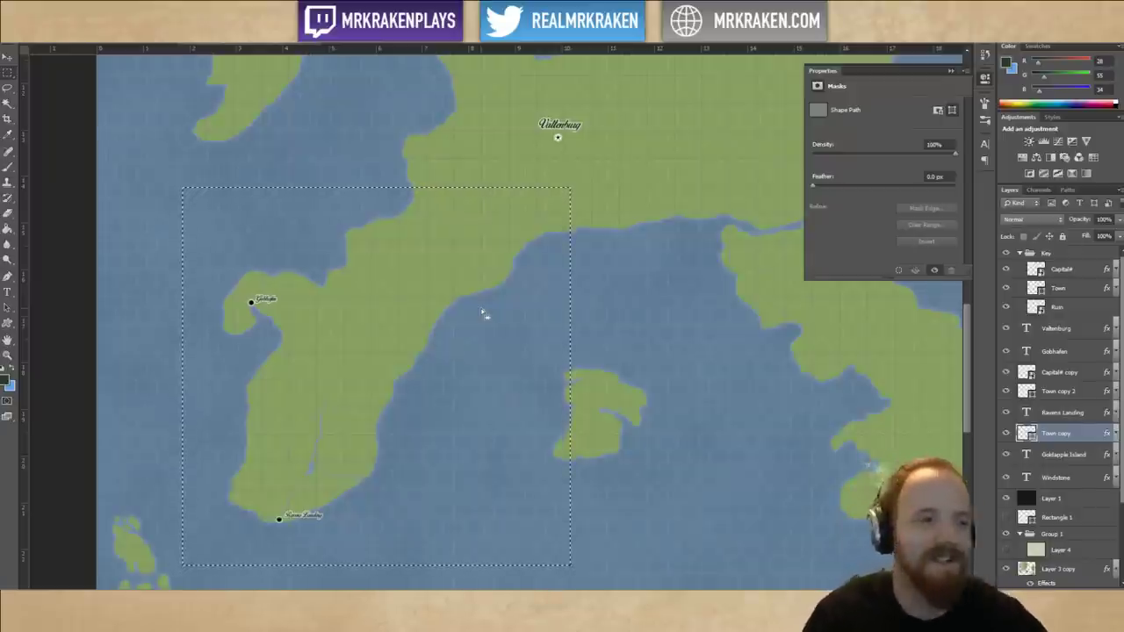
Mark out a wide band of the mainland just north of Valtenburg with a rectangular marquee selection.
left_click_drag(556, 215, 606, 162)
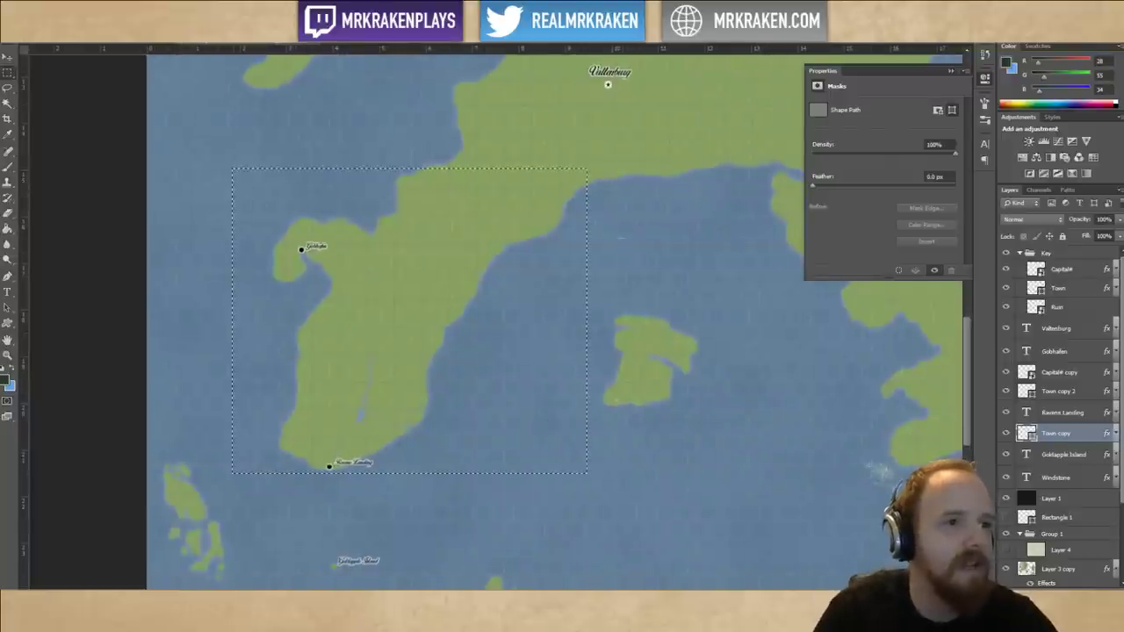
left_click_drag(620, 156, 549, 455)
left_click_drag(555, 246, 326, 233)
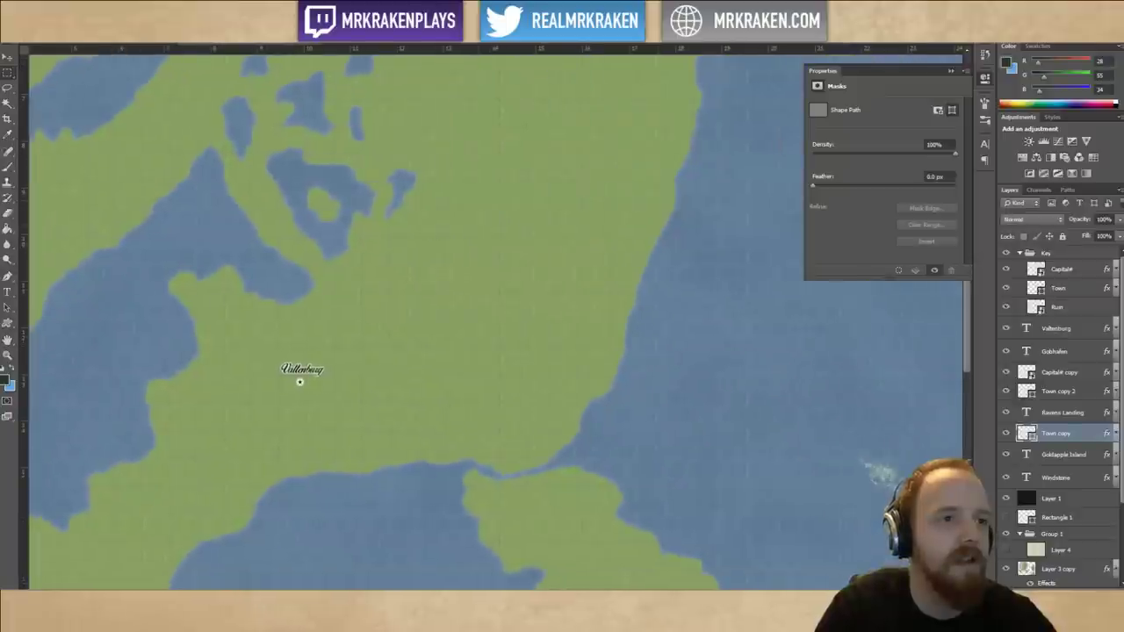
mouse_move(255, 181)
left_mouse_down()
mouse_move(677, 277)
mouse_move(761, 318)
left_mouse_up()
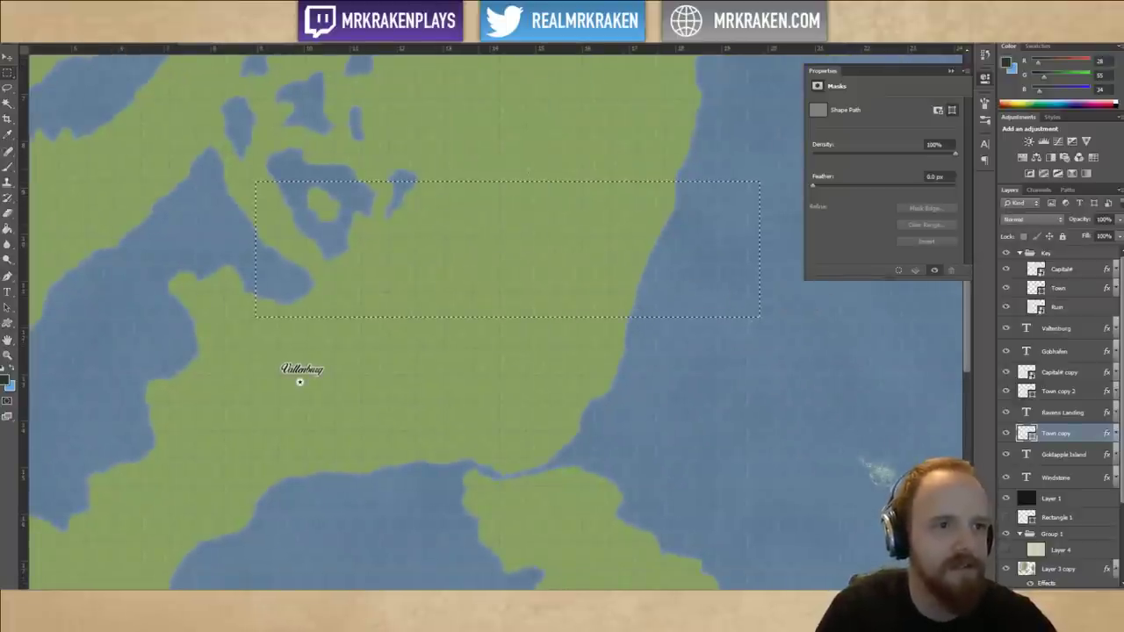
left_click_drag(560, 156, 583, 272)
left_click_drag(546, 179, 658, 230)
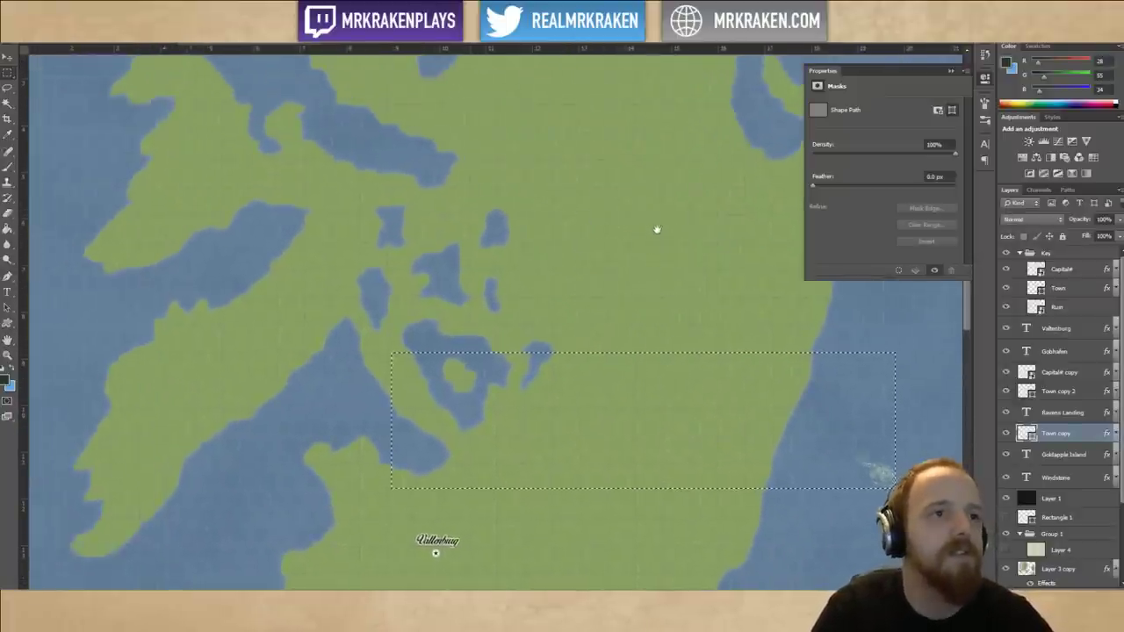
Mark out the northern part of the main continent with a rectangular marquee, and clear the selection.
scroll(540, 191, "down", 3)
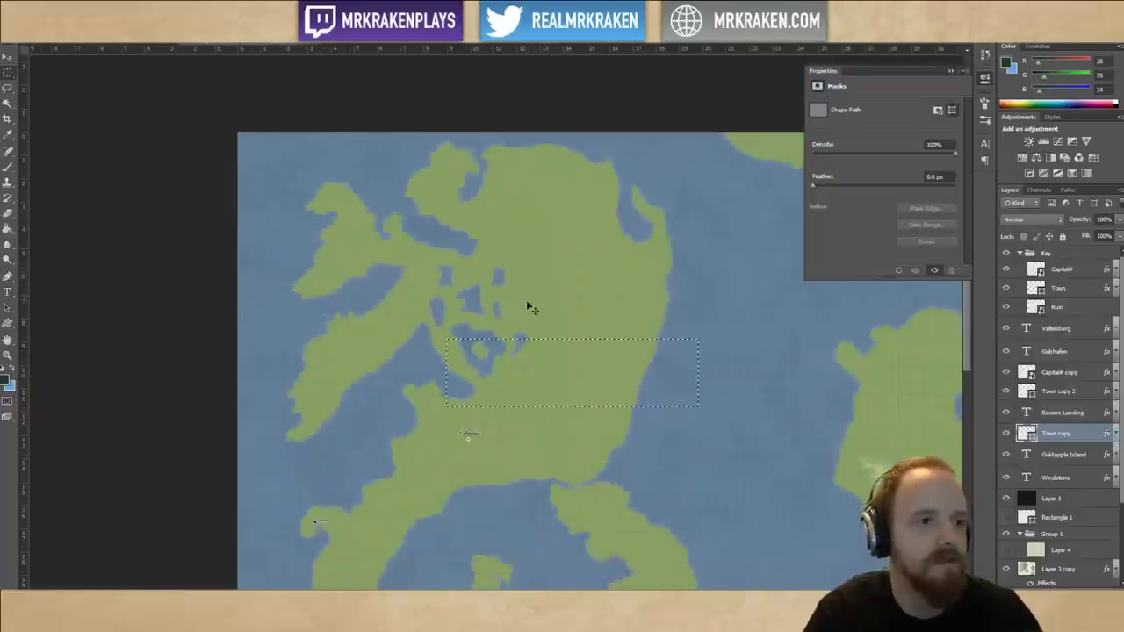
scroll(530, 306, "up", 2)
left_click_drag(507, 145, 499, 218)
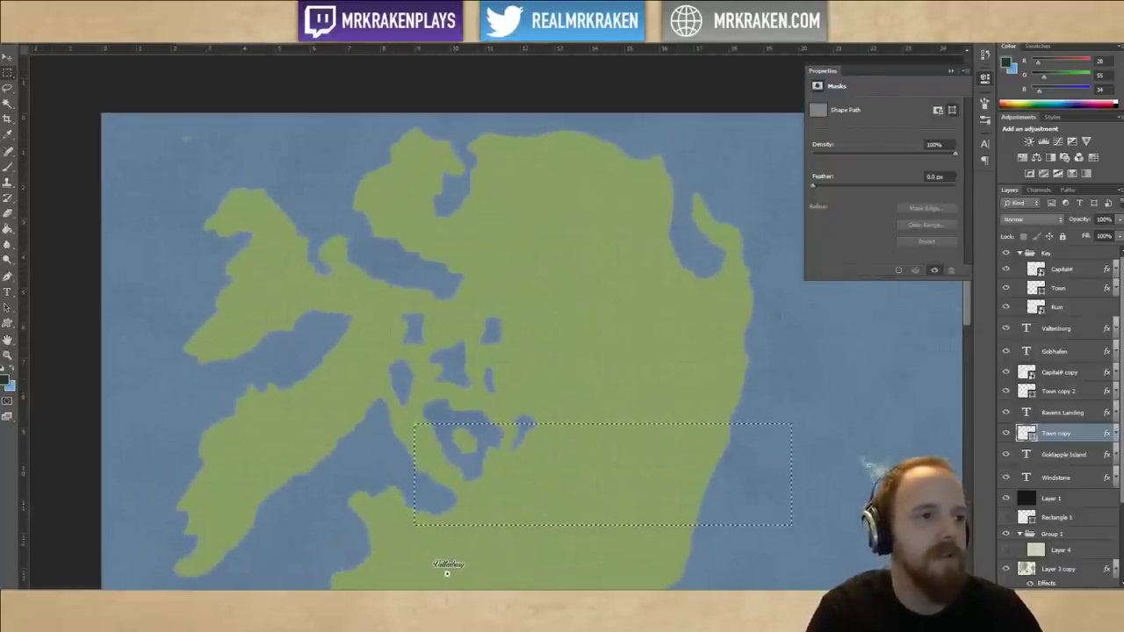
left_click_drag(111, 148, 772, 390)
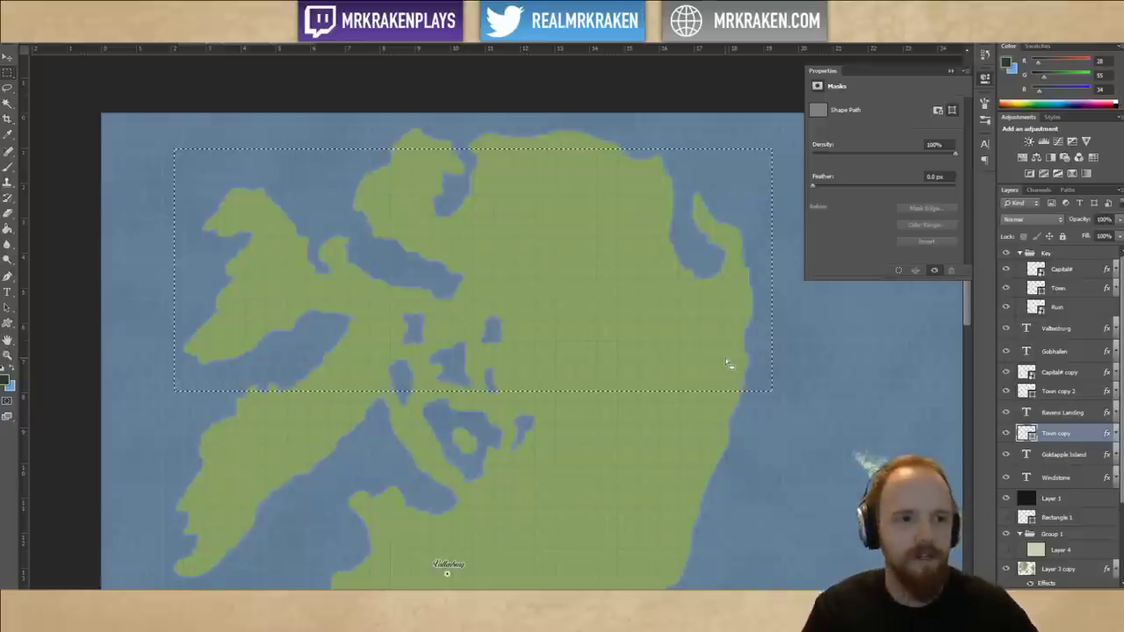
left_click(497, 129)
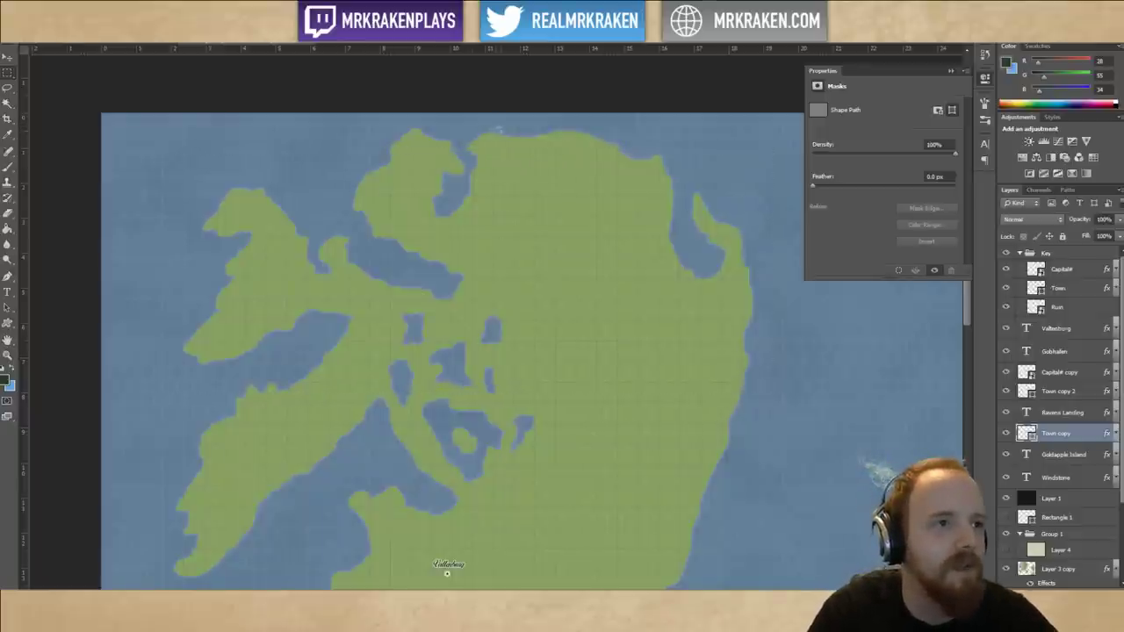
Examine Ravens Landing and the river mouth beside it close up on the world map's hex grid.
left_click_drag(504, 387, 522, 226)
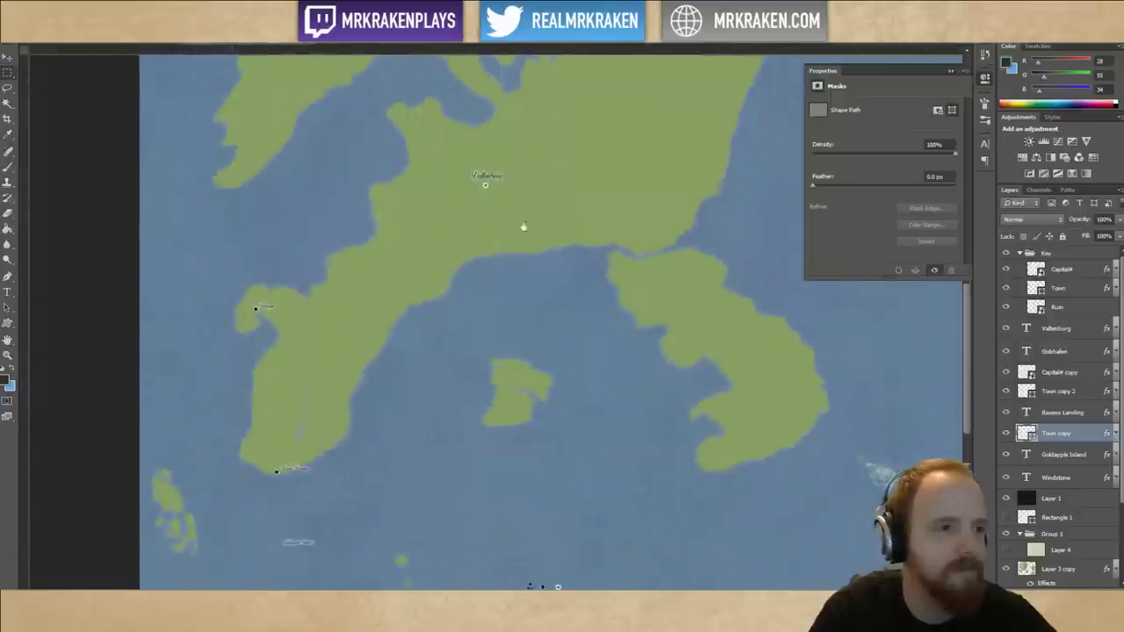
left_click_drag(595, 299, 654, 308)
key("ctrl+plus")
key("ctrl+plus")
key("ctrl+plus")
key("ctrl+plus")
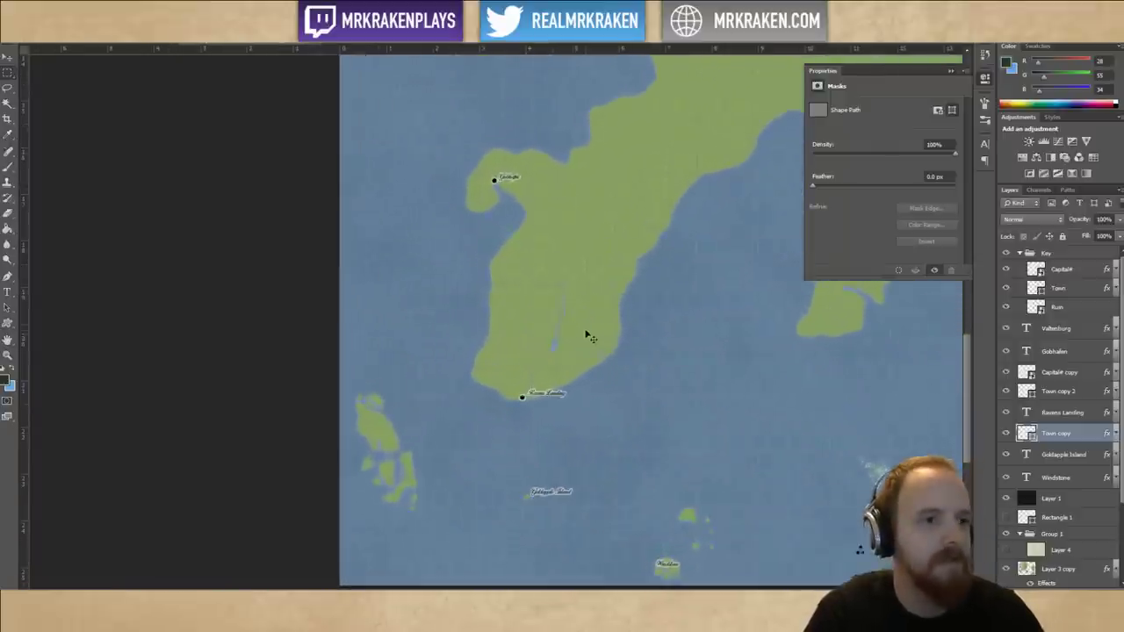
left_click_drag(610, 425, 512, 235)
key("ctrl+plus")
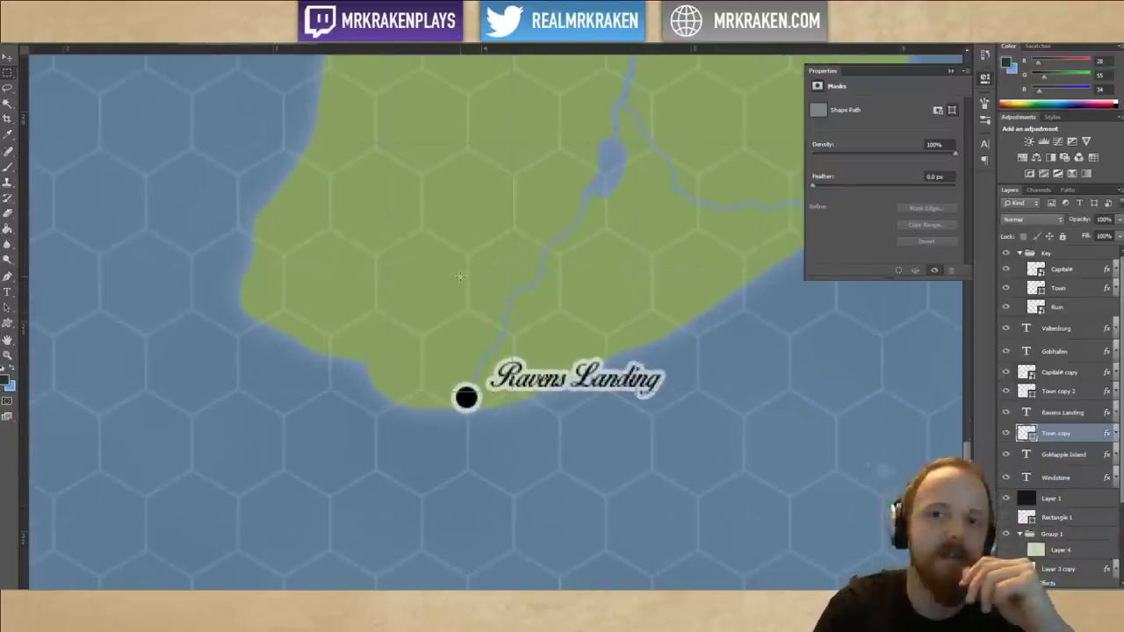
Examine Goldapple Island in the open sea south of Ravens Landing close up on the world map.
scroll(559, 248, "down", 8)
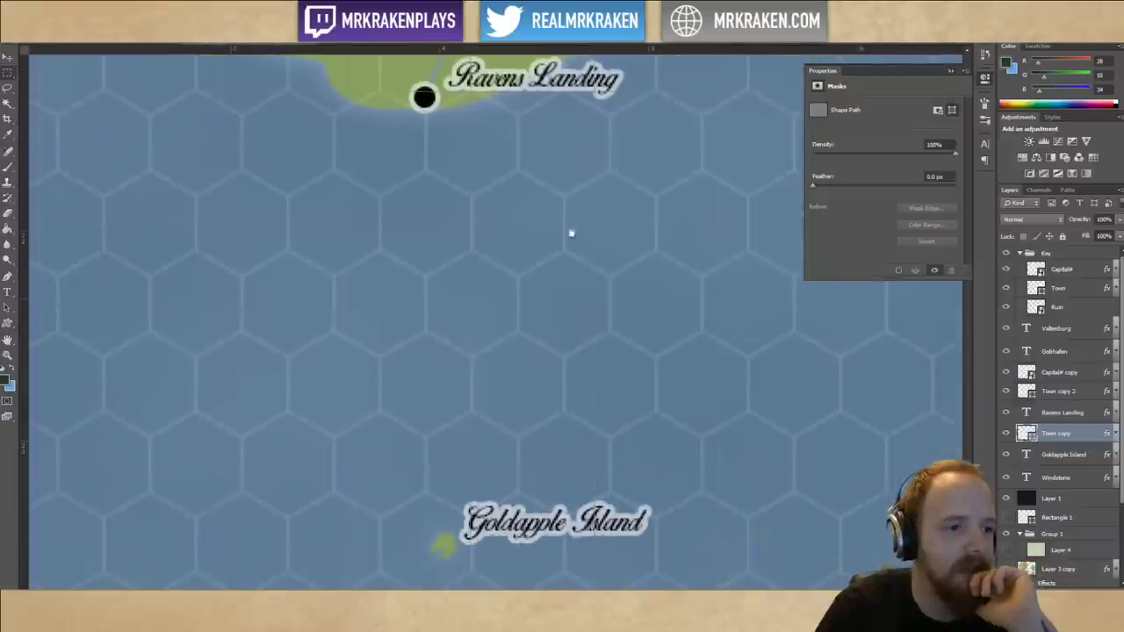
scroll(558, 248, "down", 1)
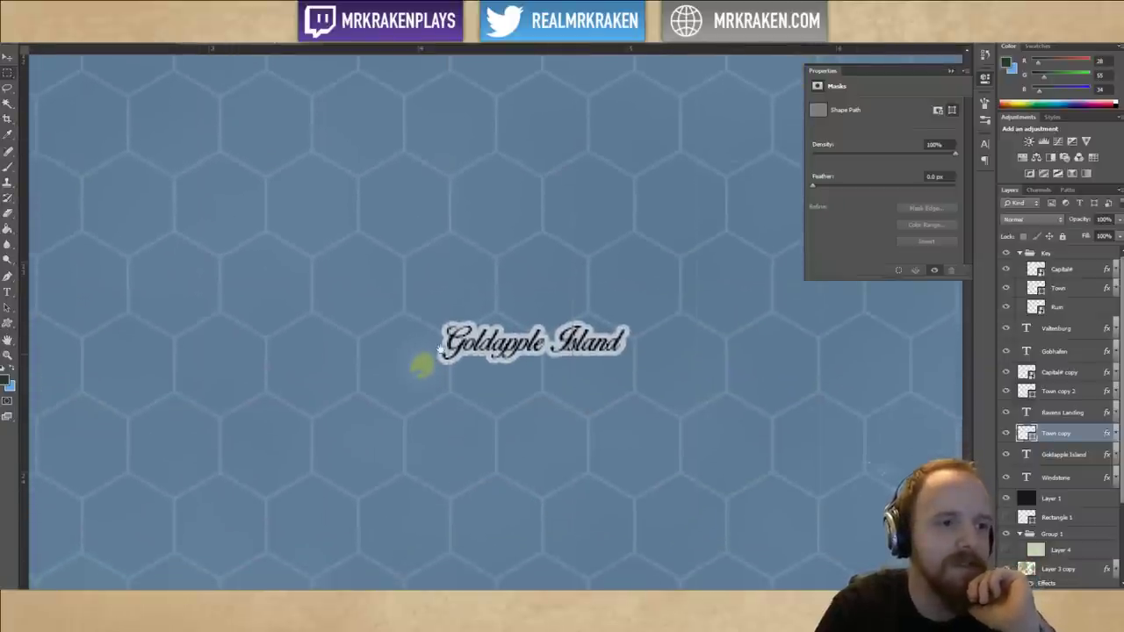
scroll(422, 367, "up", 3)
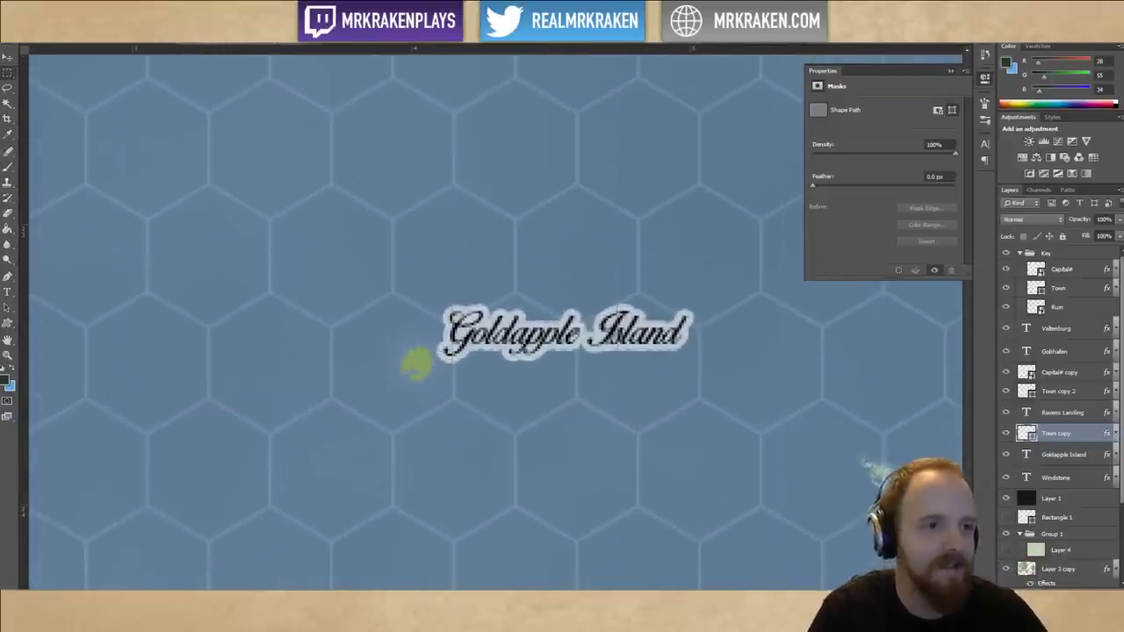
scroll(442, 354, "down", 5)
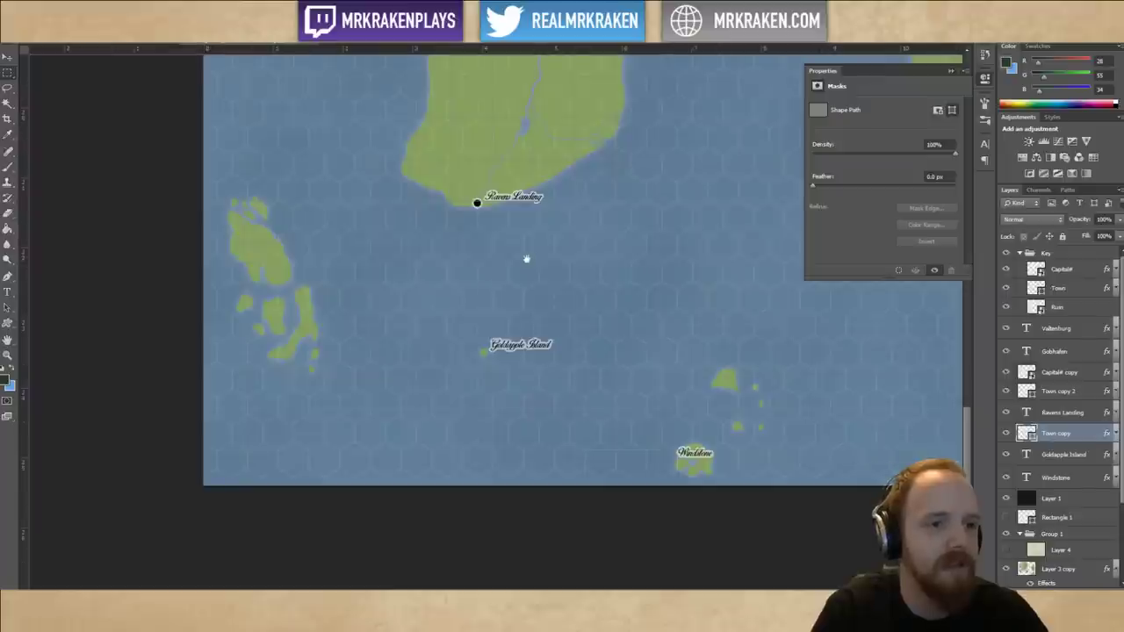
Examine Windstone close up and compare its position with Goldapple Island and the peninsula around Ravens Landing.
scroll(572, 352, "up", 6)
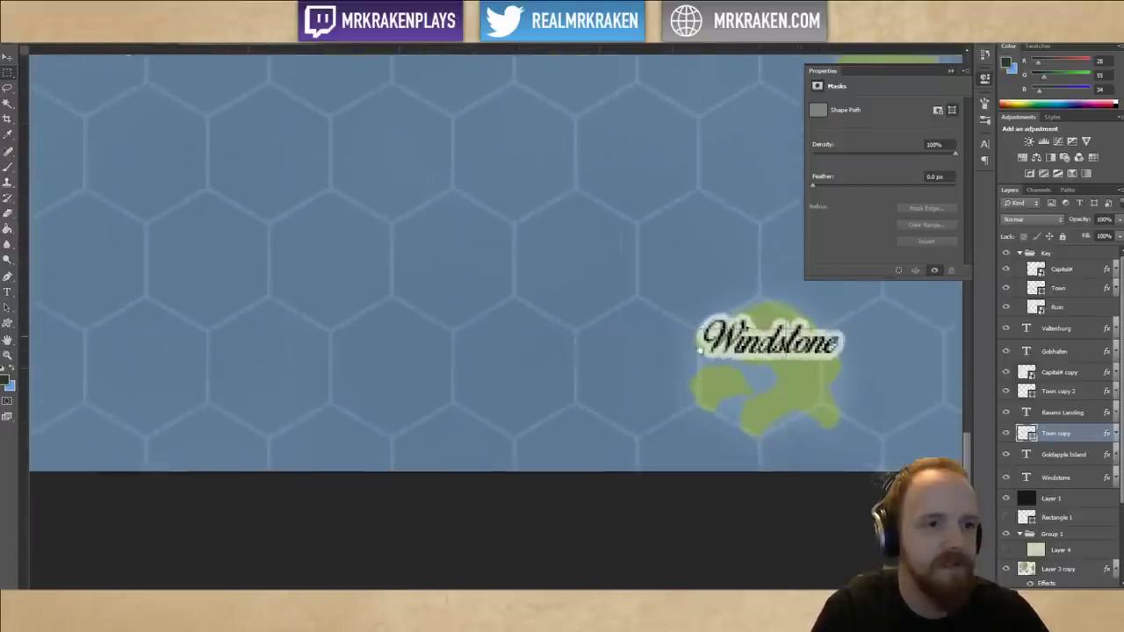
scroll(699, 351, "down", 2)
scroll(537, 326, "up", 1)
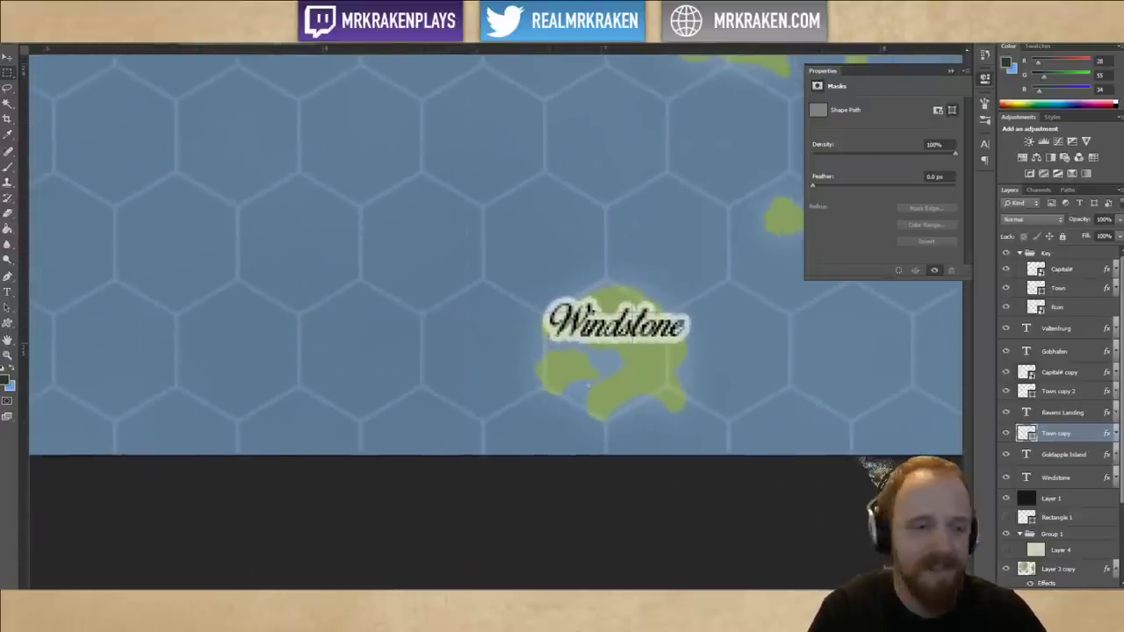
scroll(595, 368, "down", 5)
left_click_drag(395, 222, 627, 374)
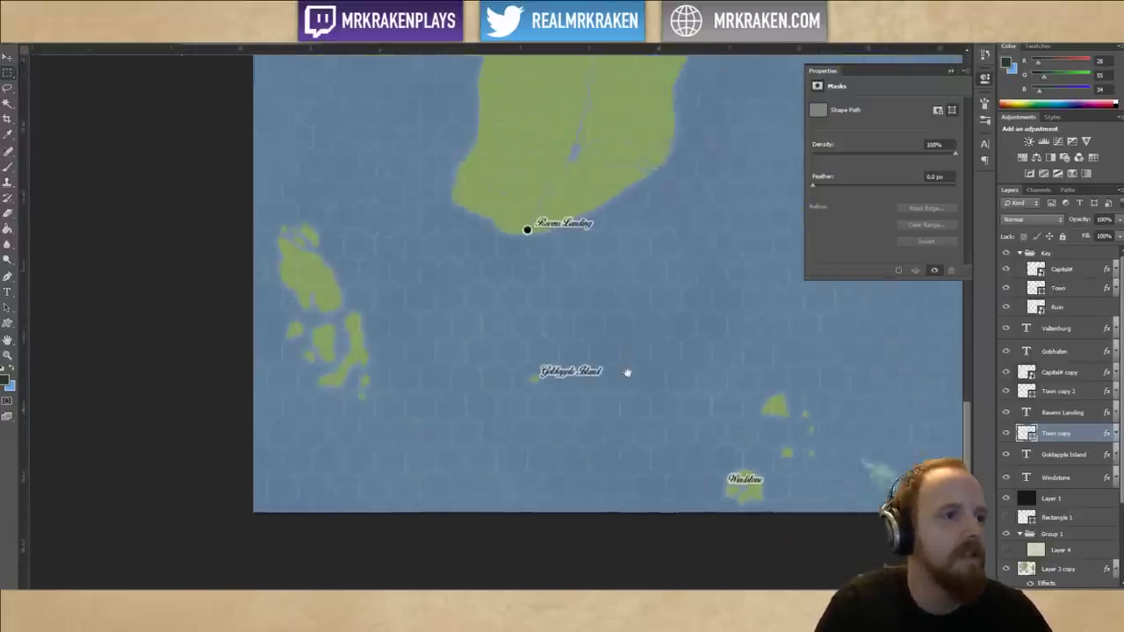
left_click_drag(634, 236, 597, 337)
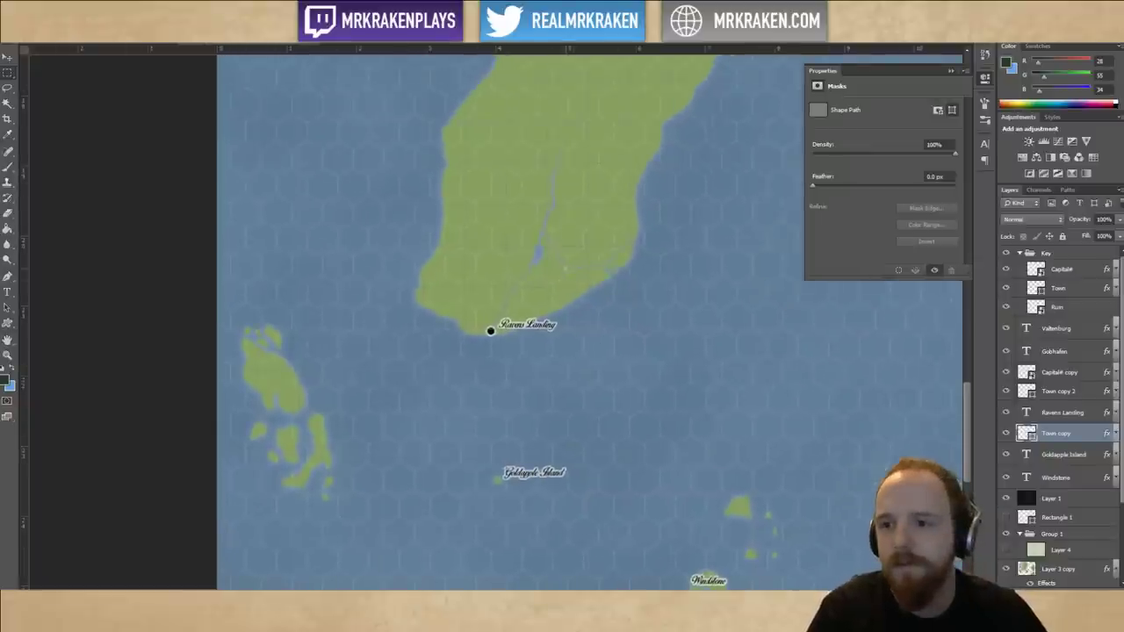
left_click_drag(599, 256, 603, 299)
left_click_drag(628, 337, 601, 325)
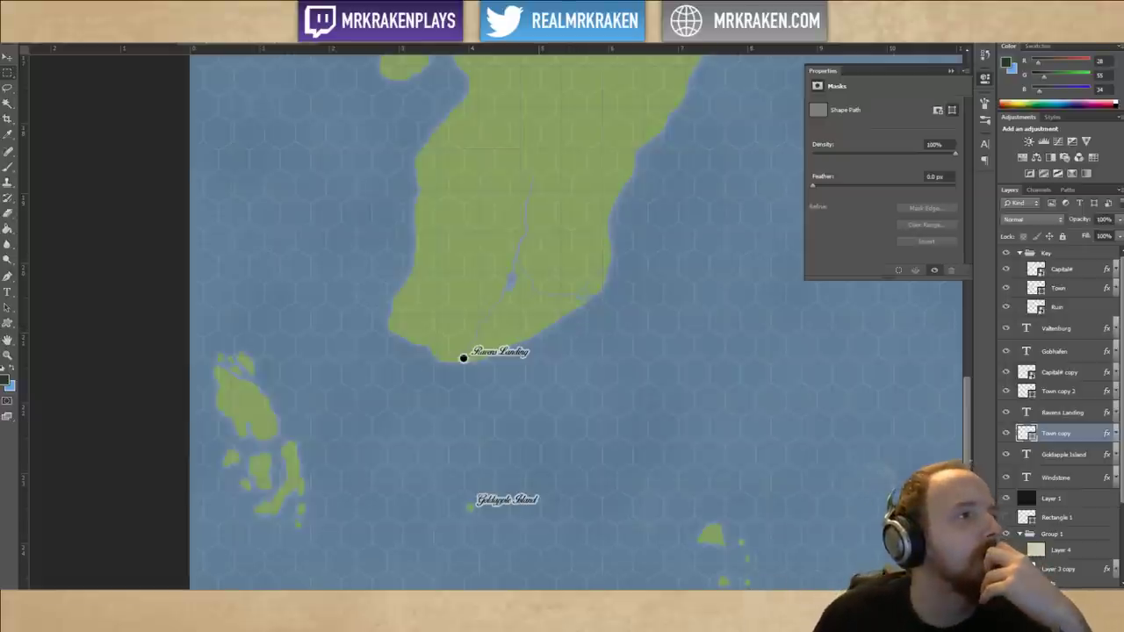
Try raising the program's memory usage to 85% in the Performance preferences, and discard the change.
left_click(29, 5)
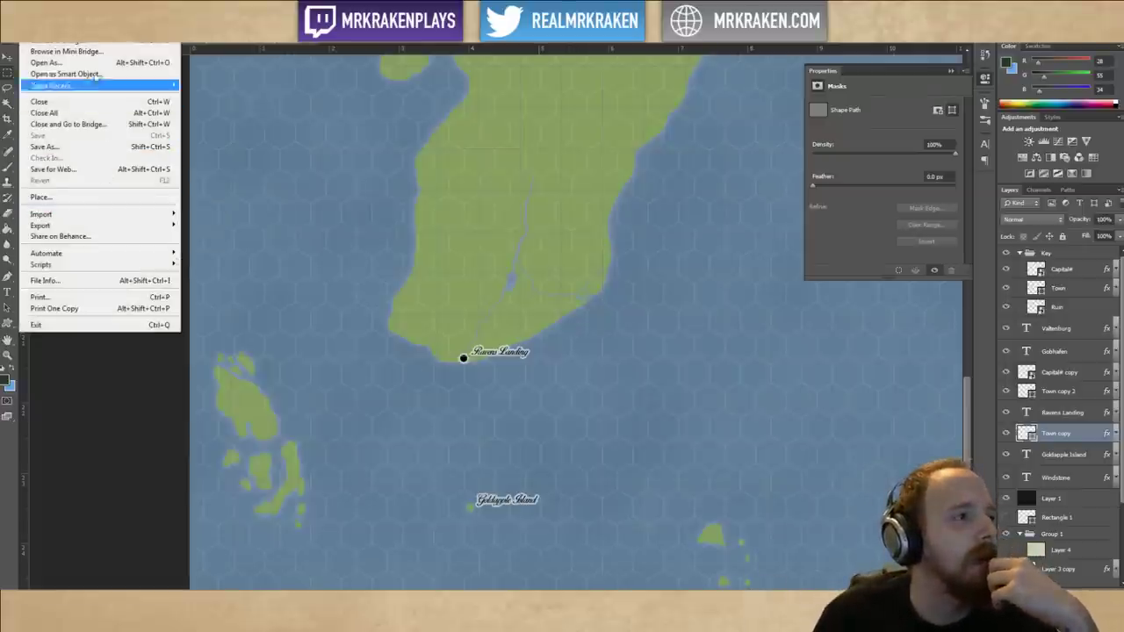
mouse_move(50, 5)
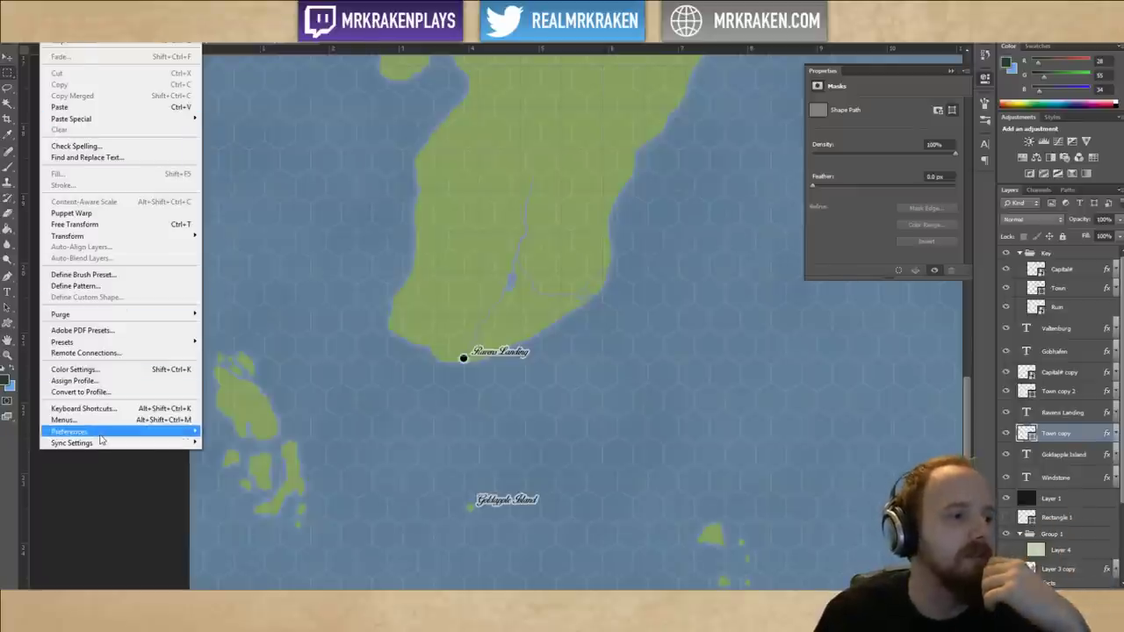
mouse_move(101, 438)
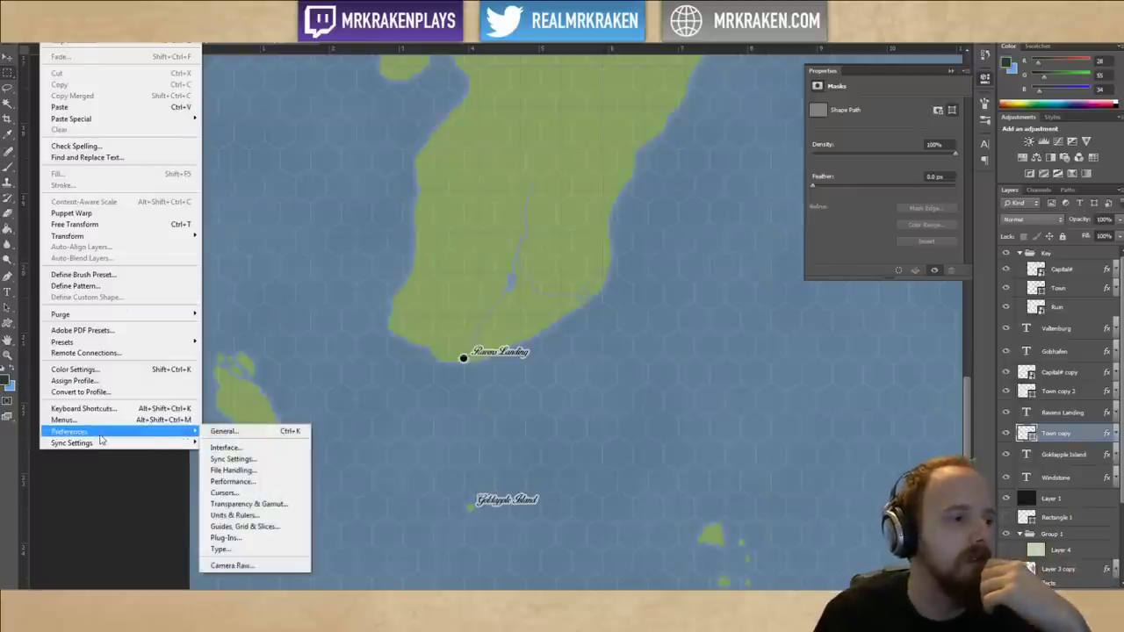
left_click(272, 482)
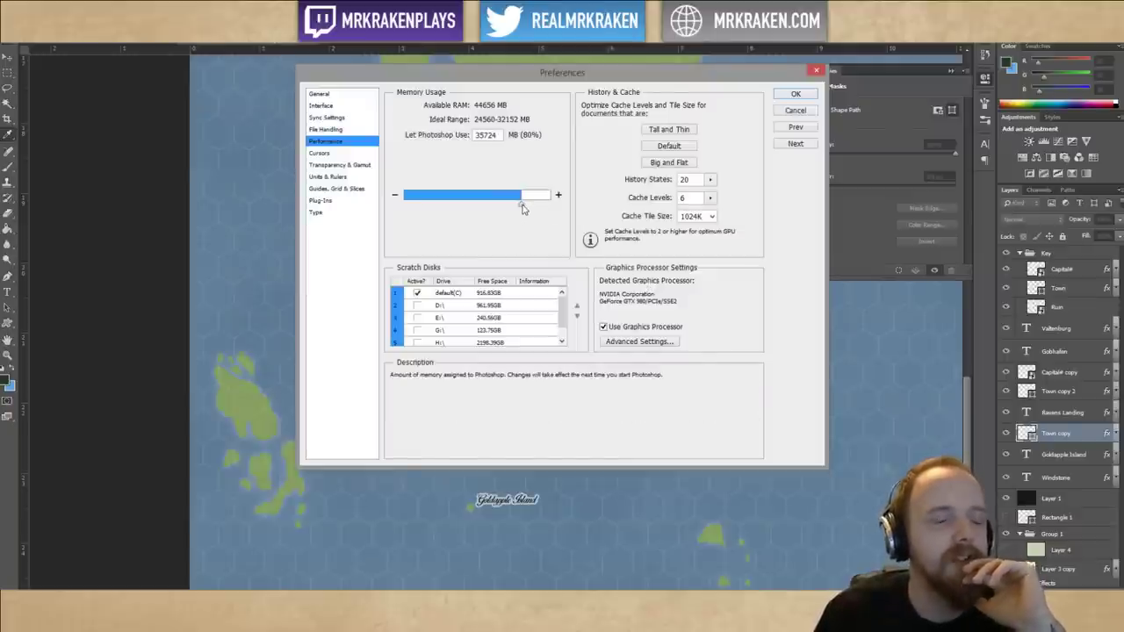
left_click_drag(522, 209, 530, 210)
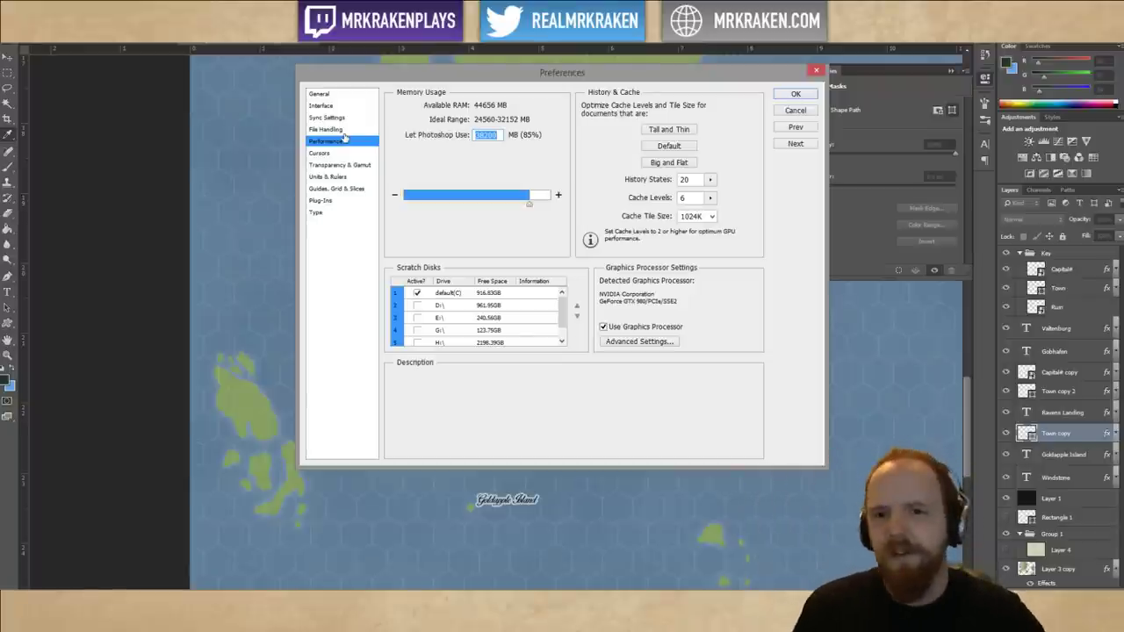
left_click(797, 113)
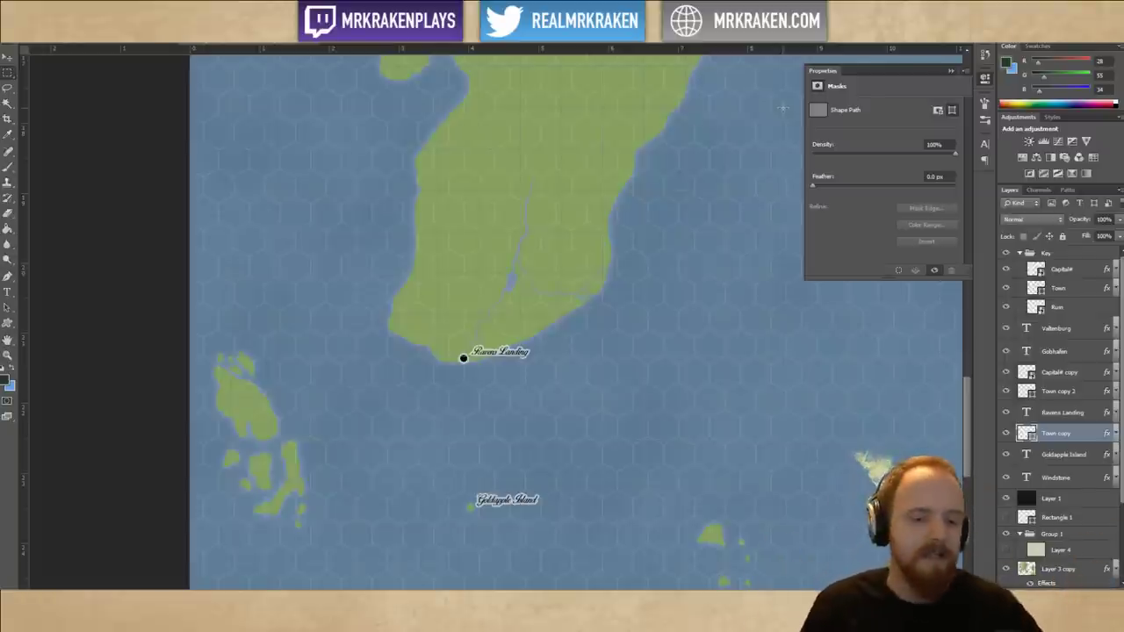
Switch from the world map to the regional hex map and examine its roads, forests and coast around Ravens Landing.
left_click_drag(520, 256, 503, 243)
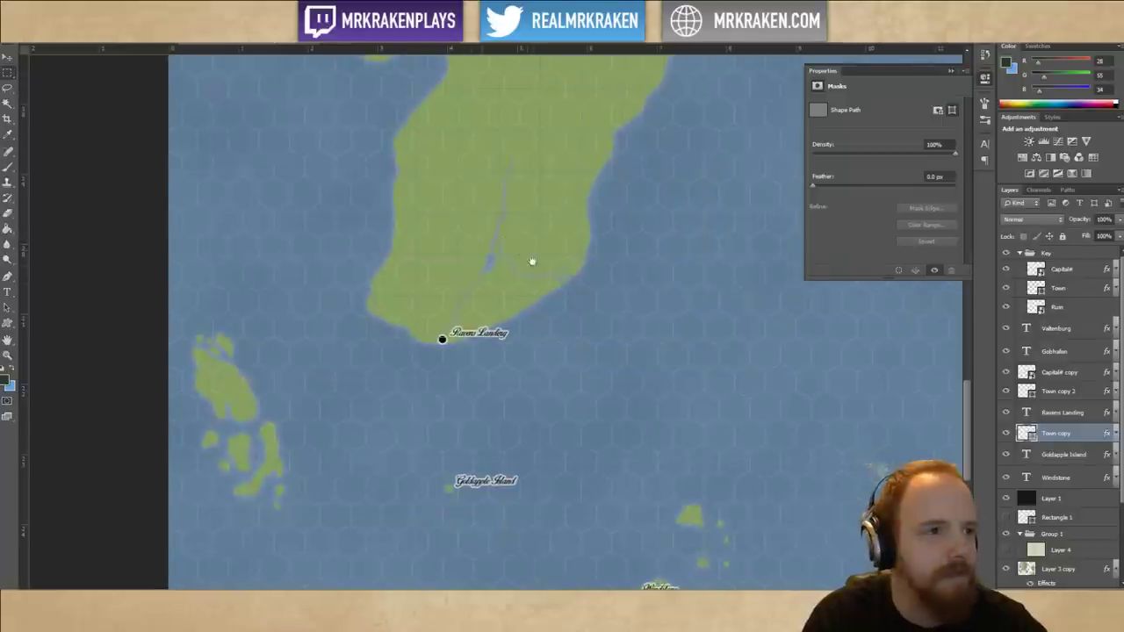
left_click_drag(532, 261, 492, 286)
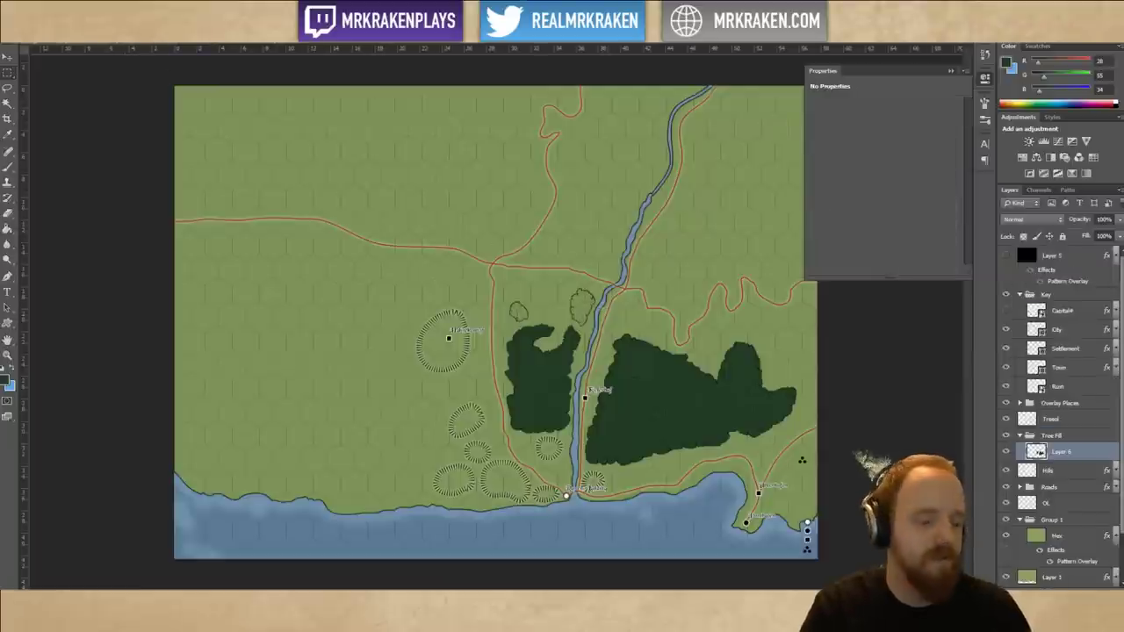
key("ctrl+plus")
key("ctrl+plus")
key("ctrl+plus")
left_click_drag(692, 374, 561, 222)
scroll(606, 332, "down", 5)
scroll(620, 272, "up", 3)
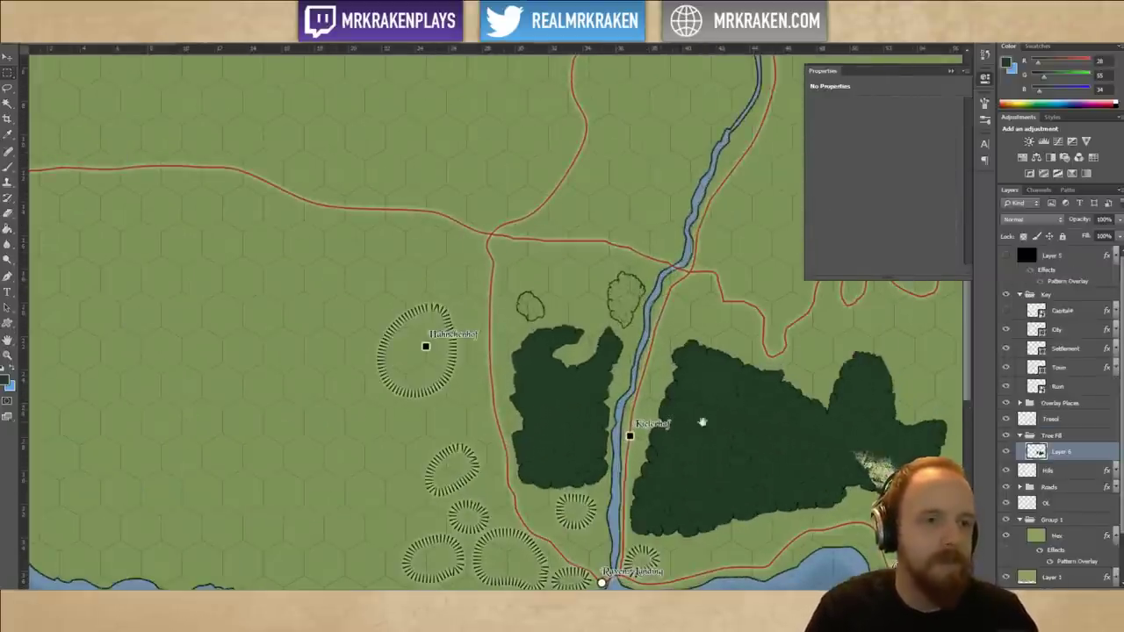
scroll(620, 272, "down", 1)
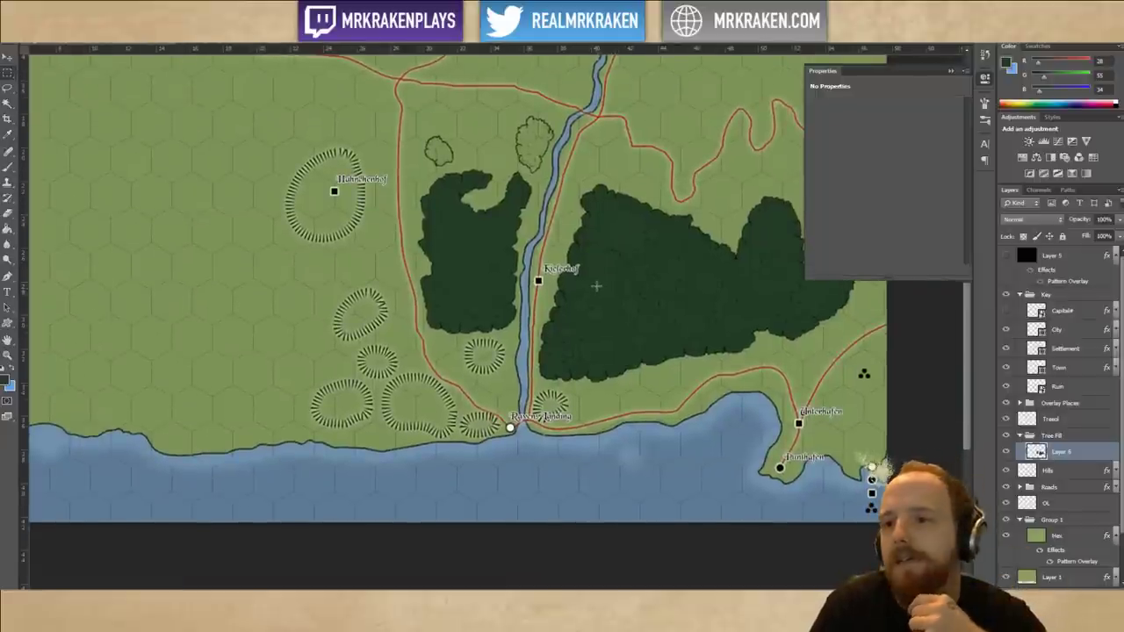
scroll(602, 262, "down", 1)
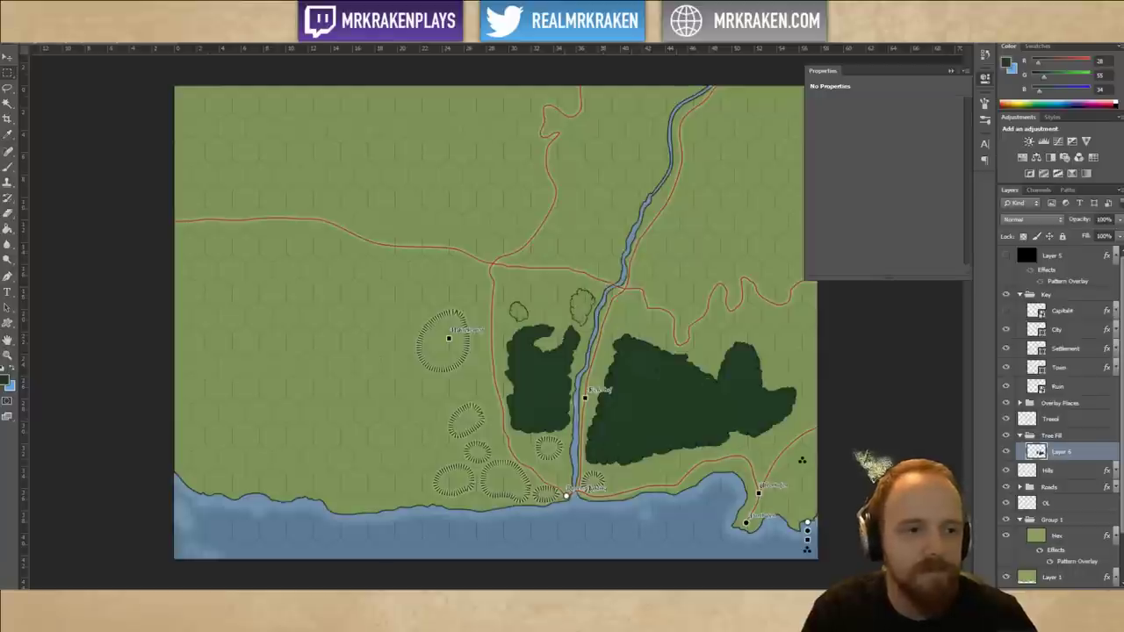
Examine the outlines and tree texture of the two dark green forests on either side of the river close up.
key("ctrl+plus")
key("ctrl+plus")
key("ctrl+plus")
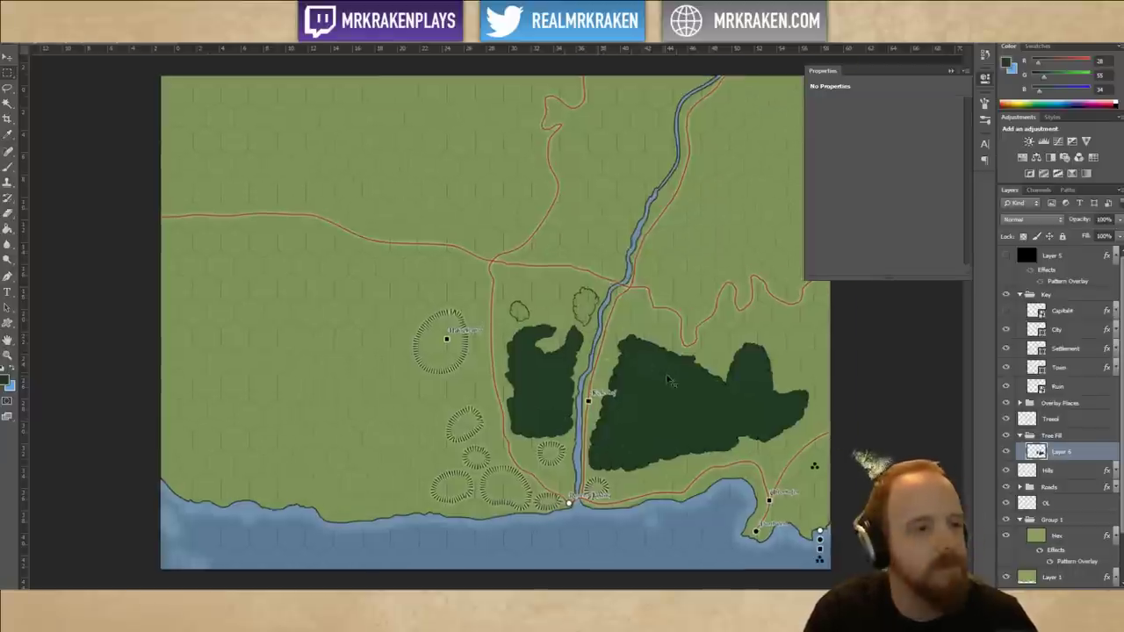
left_click_drag(782, 570, 617, 273)
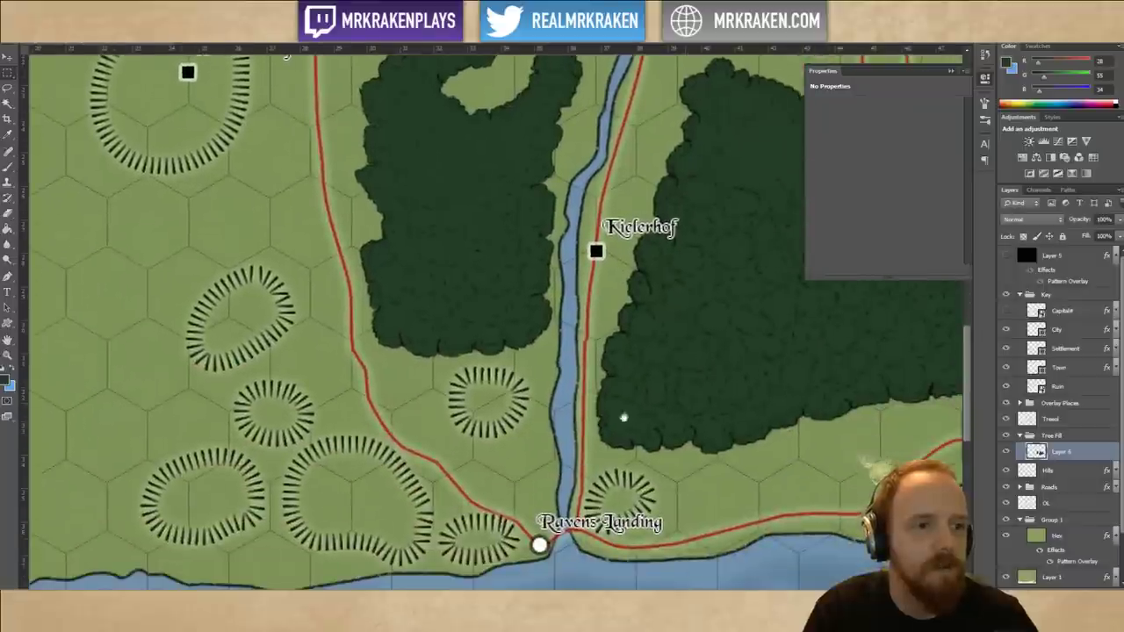
left_click_drag(775, 291, 641, 430)
key("ctrl+plus")
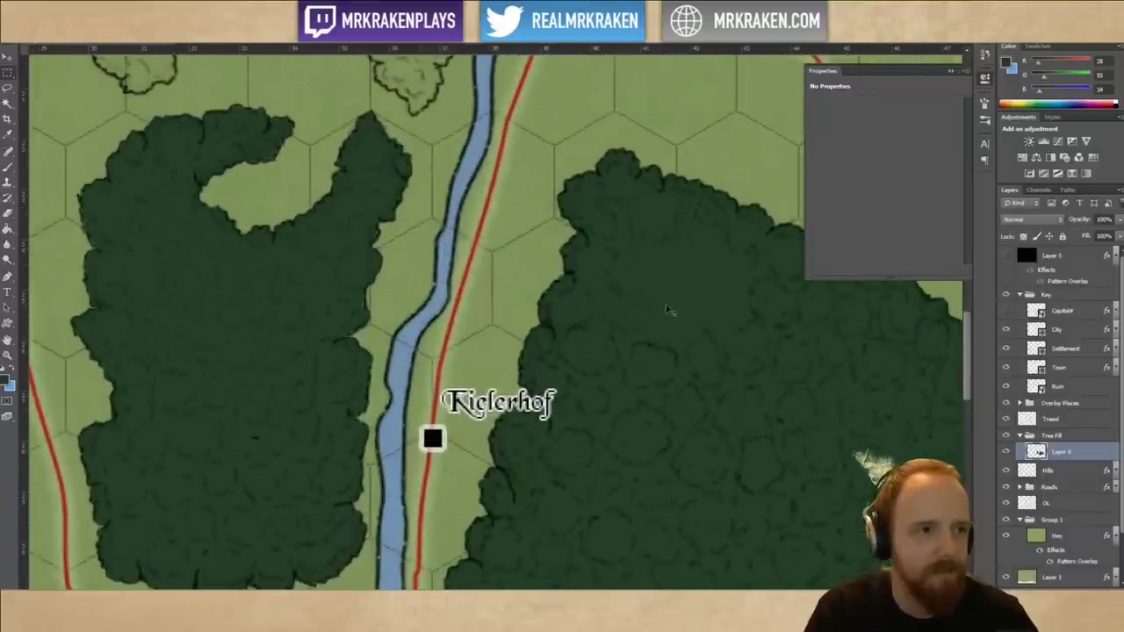
left_click_drag(680, 310, 643, 327)
key("ctrl+minus")
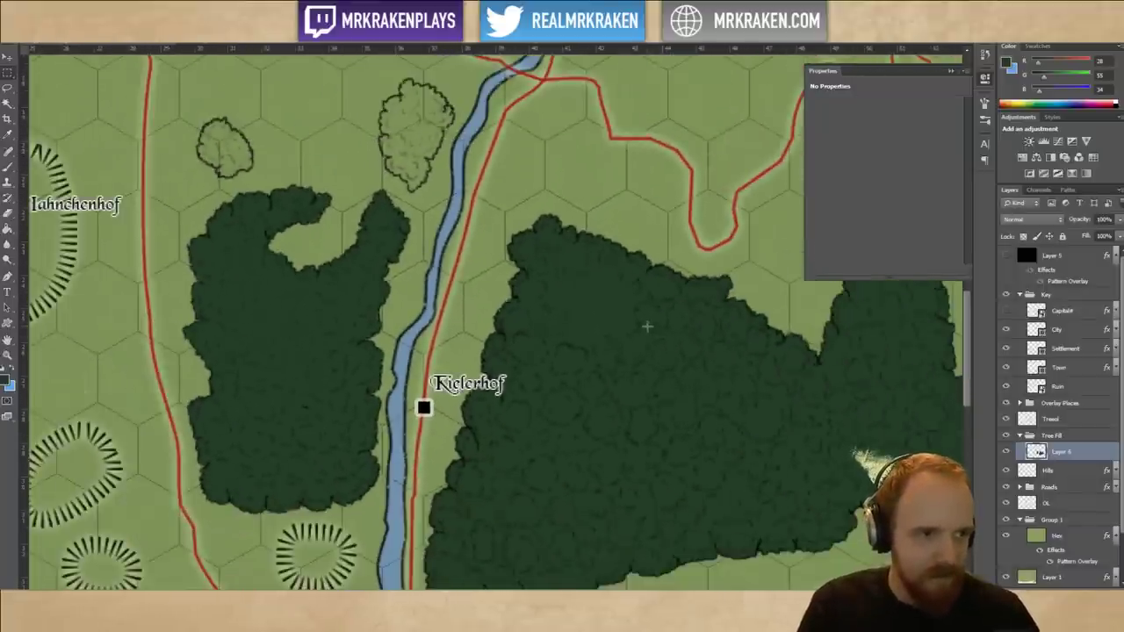
key("ctrl+minus")
key("ctrl+minus")
left_click_drag(633, 400, 652, 385)
key("ctrl+plus")
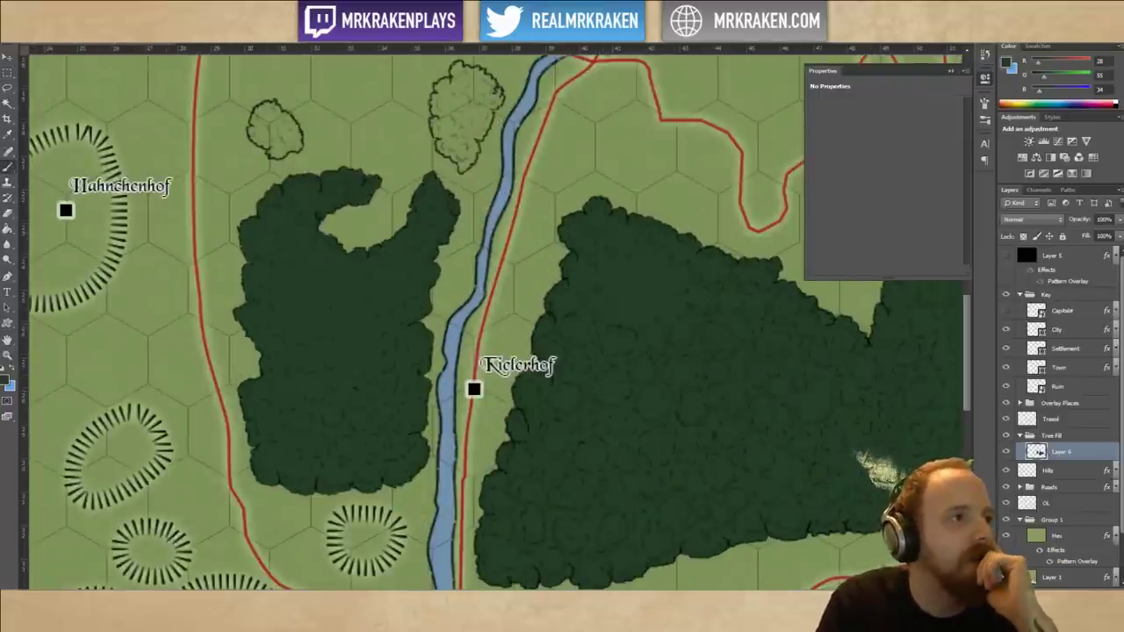
Choose the 6 px brush preset at 100% hardness and inspect its Dual Brush settings.
left_click(38, 34)
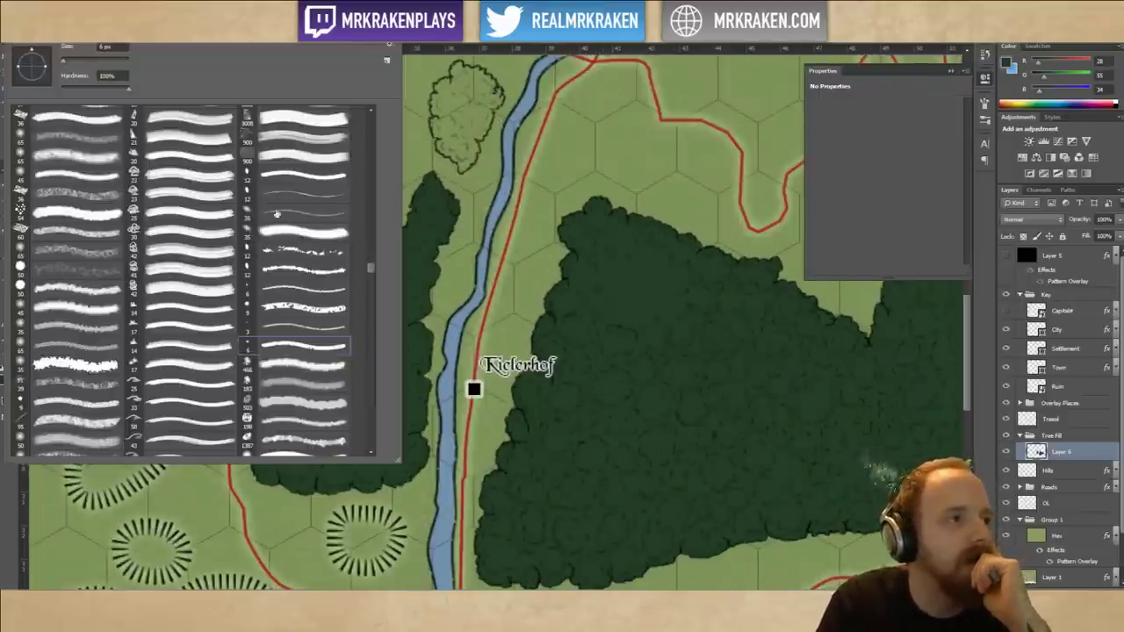
left_click(341, 347)
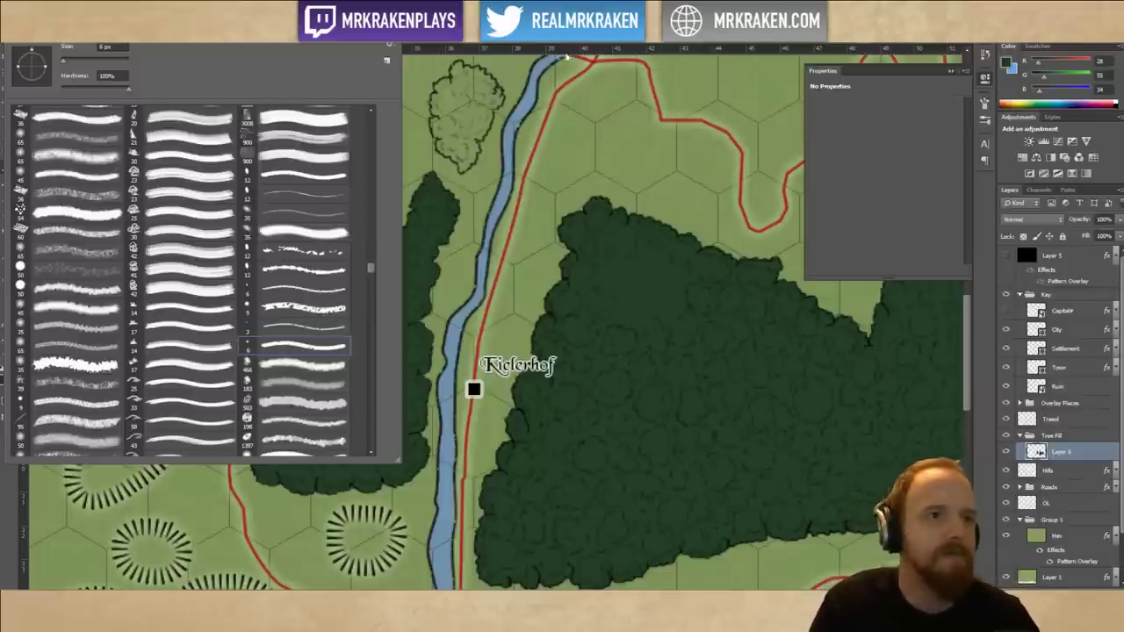
left_click(38, 34)
left_click(985, 103)
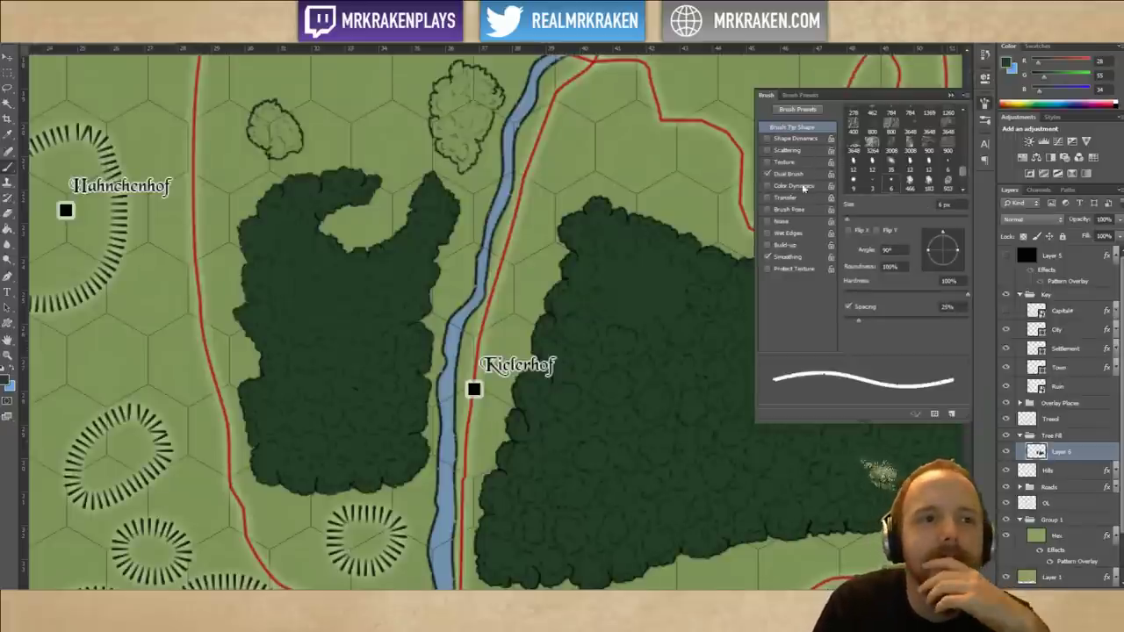
left_click(803, 179)
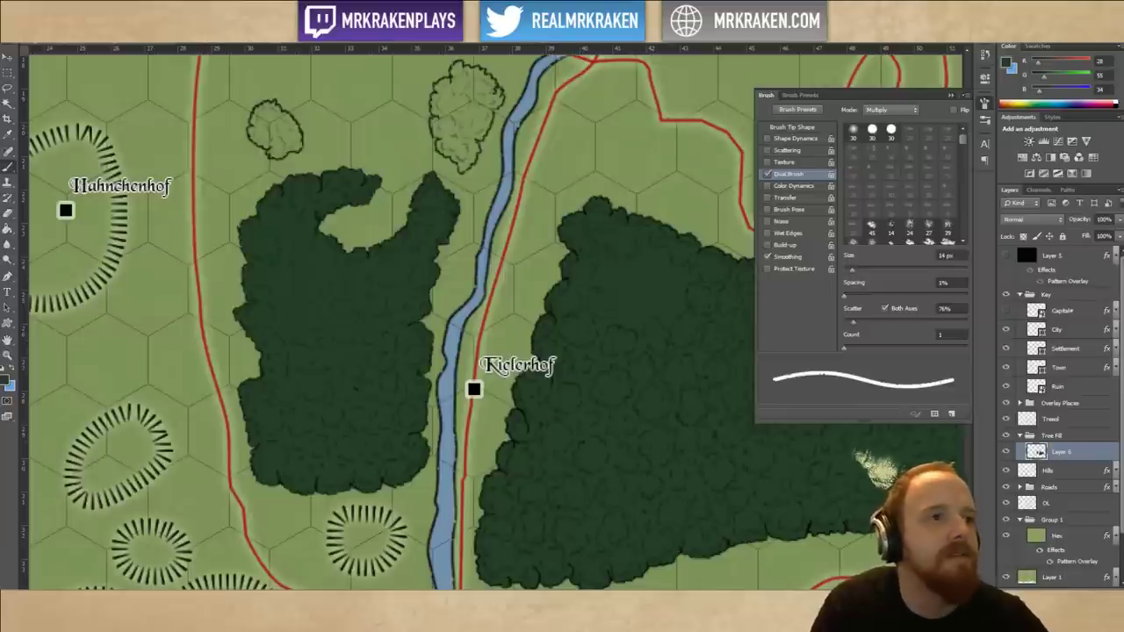
left_click(952, 95)
Look through the brush presets beside the hills near Ravens Landing, and switch to the document with the tapered black stroke shape.
left_click_drag(534, 381, 777, 171)
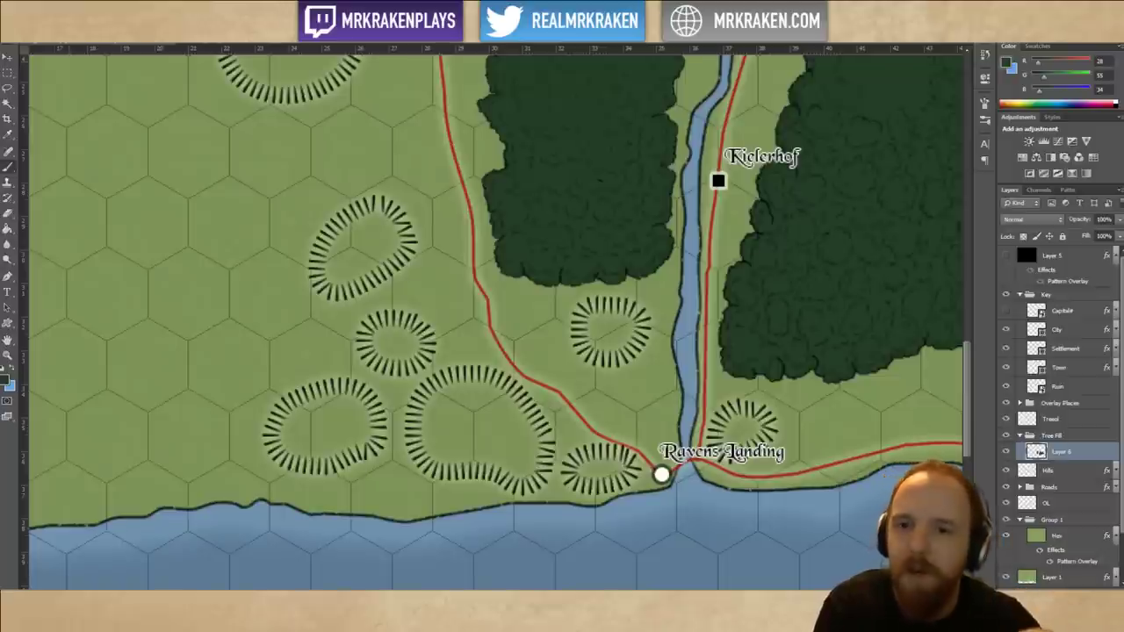
left_click(87, 44)
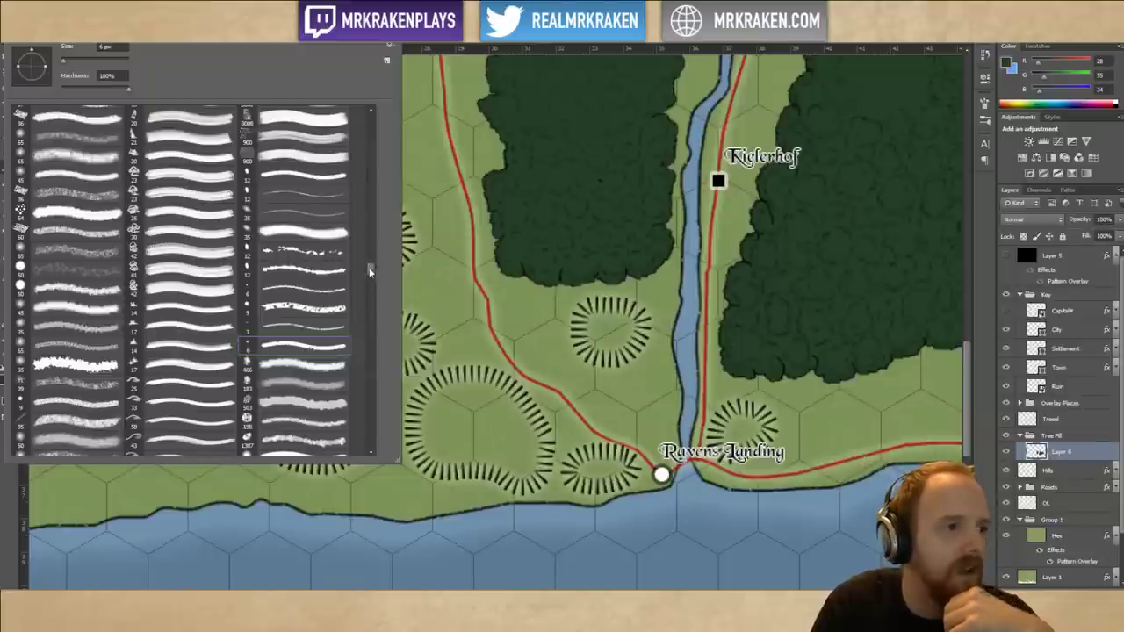
scroll(373, 271, "up", 3)
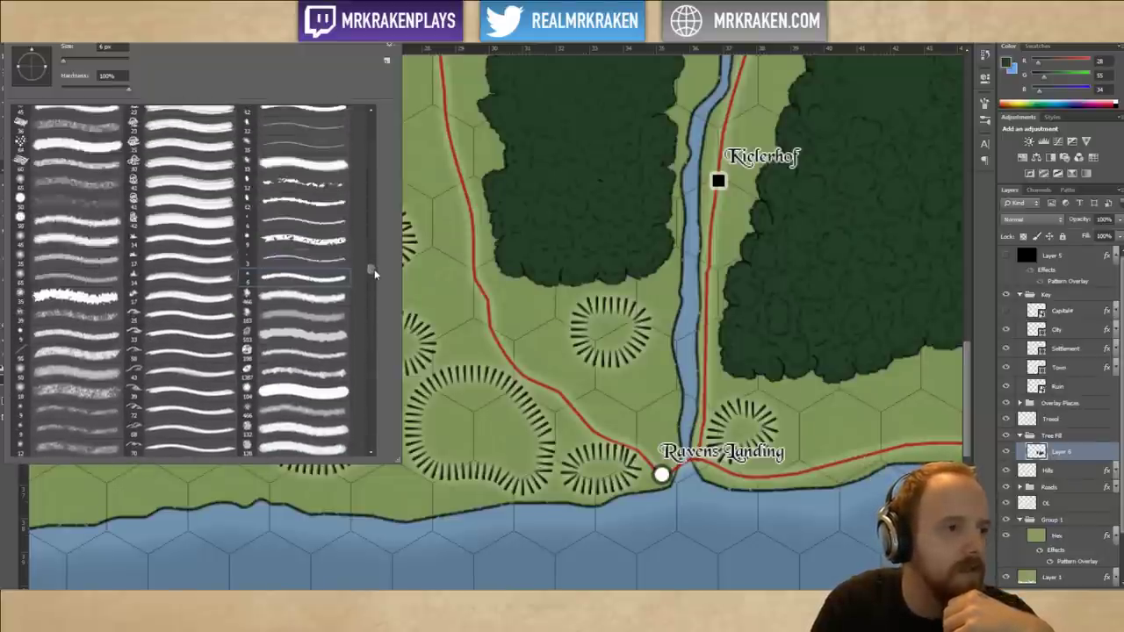
scroll(375, 267, "down", 5)
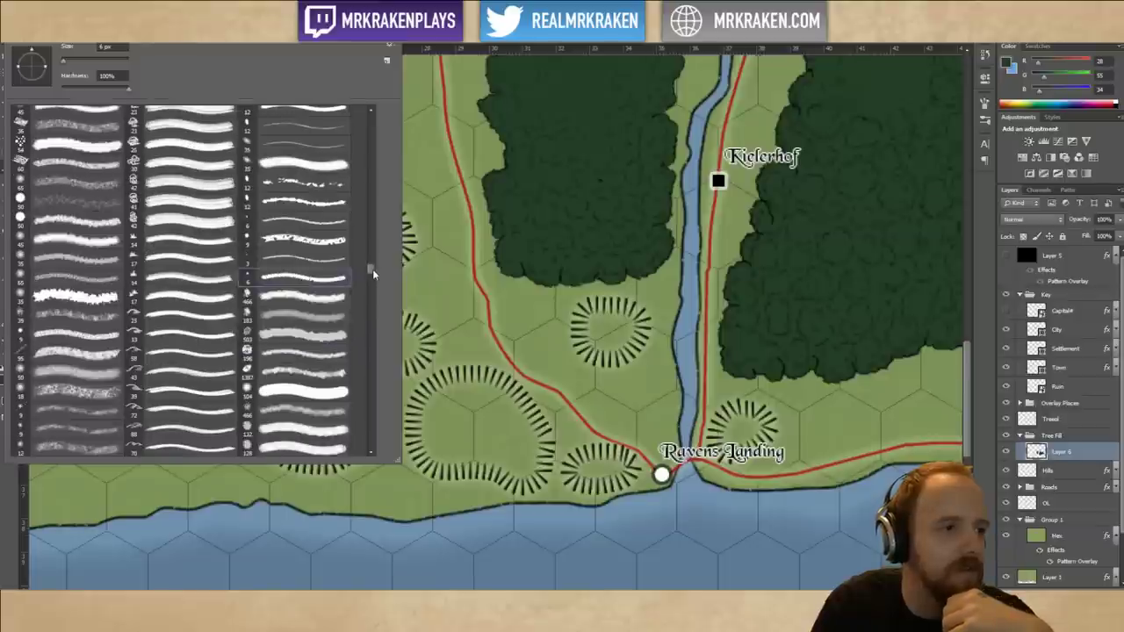
scroll(372, 269, "up", 4)
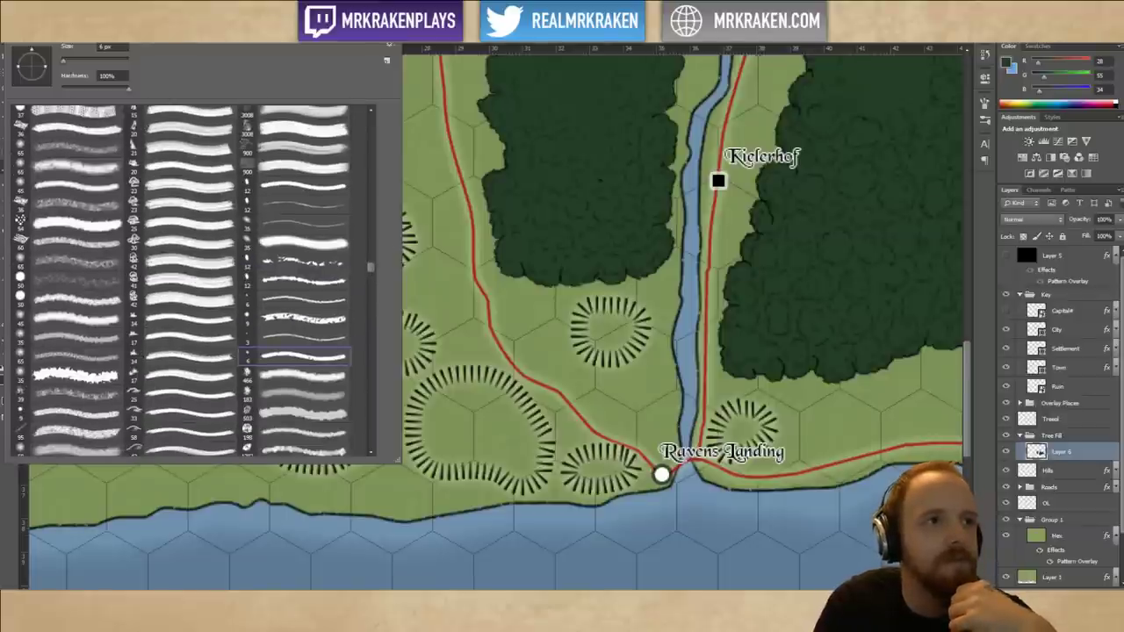
key("Escape")
left_click(408, 44)
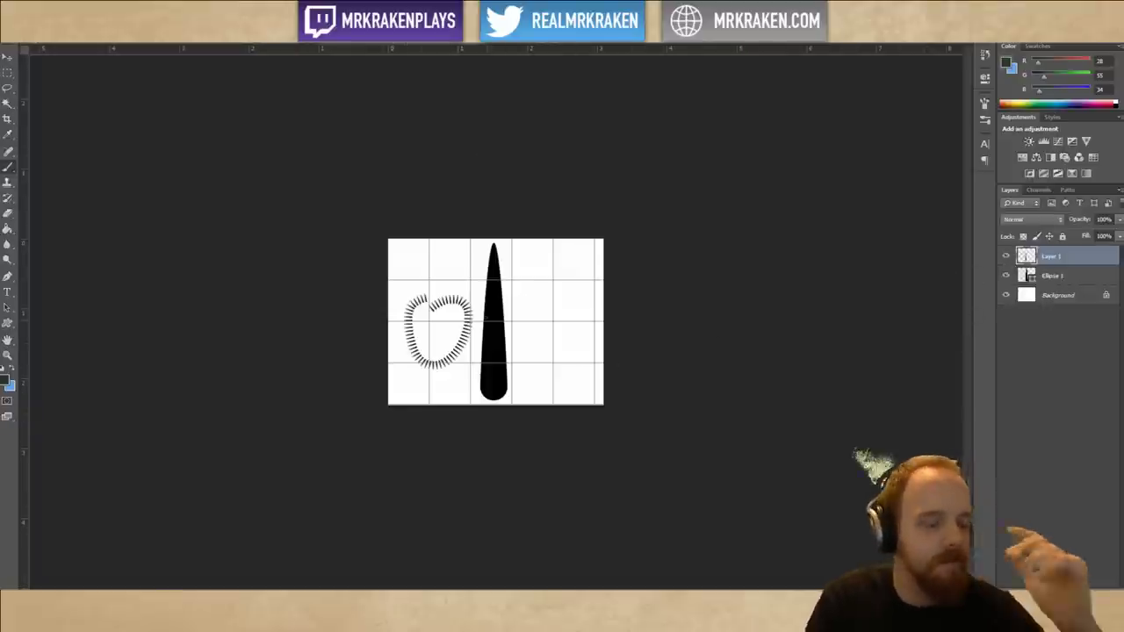
Examine the heart-shaped outline of short tick strokes beside the tapered black shape.
key("ctrl+plus")
key("ctrl+plus")
key("ctrl+plus")
key("ctrl+minus")
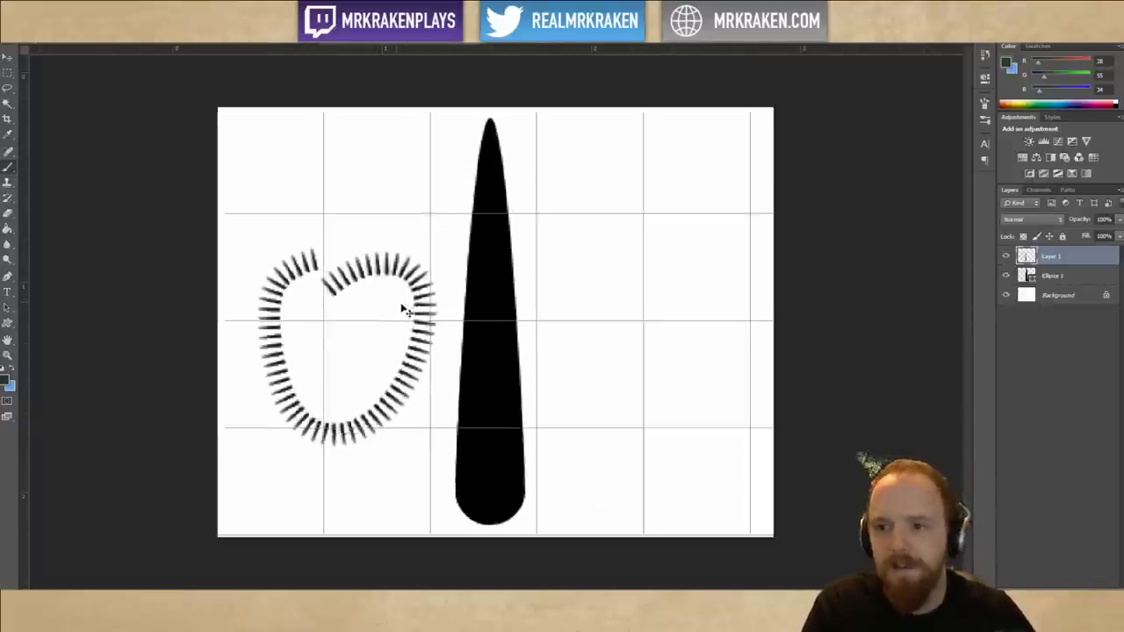
scroll(402, 309, "down", 1)
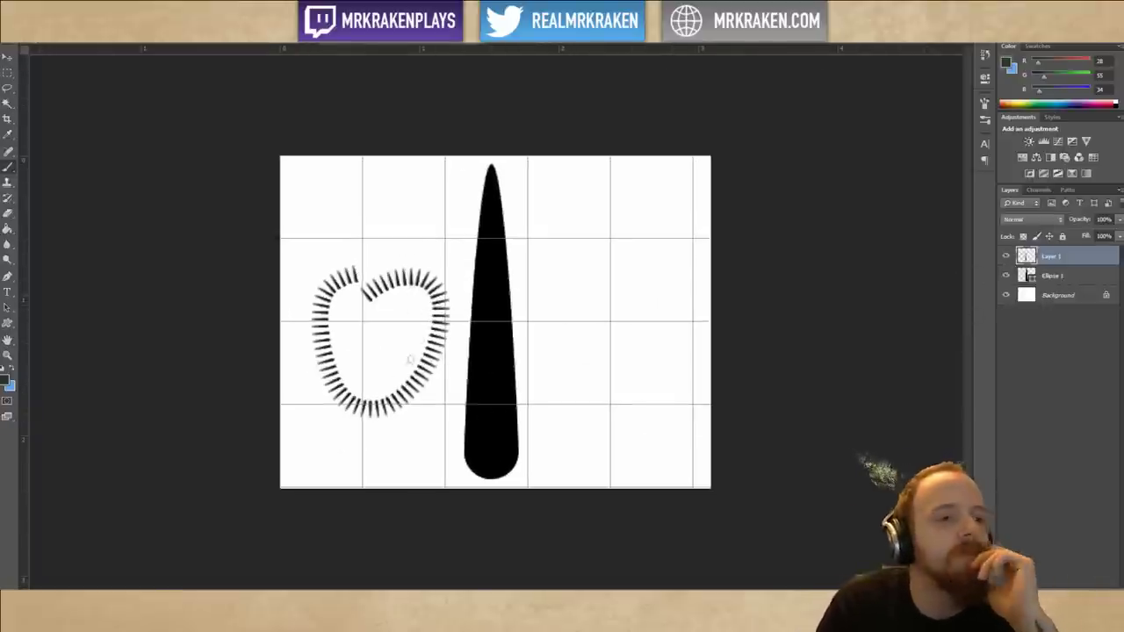
mouse_move(365, 297)
left_mouse_down()
mouse_move(356, 386)
mouse_move(350, 327)
left_mouse_up()
key("ctrl+z")
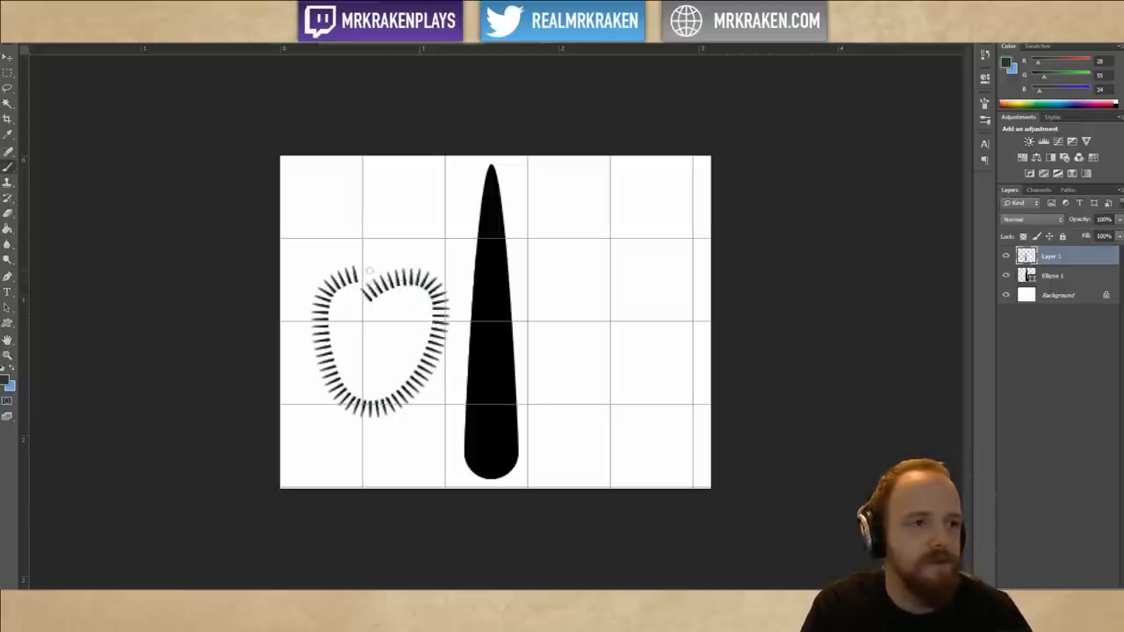
mouse_move(370, 270)
left_mouse_down()
mouse_move(469, 322)
mouse_move(408, 405)
mouse_move(327, 404)
mouse_move(343, 251)
left_mouse_up()
key("ctrl+z")
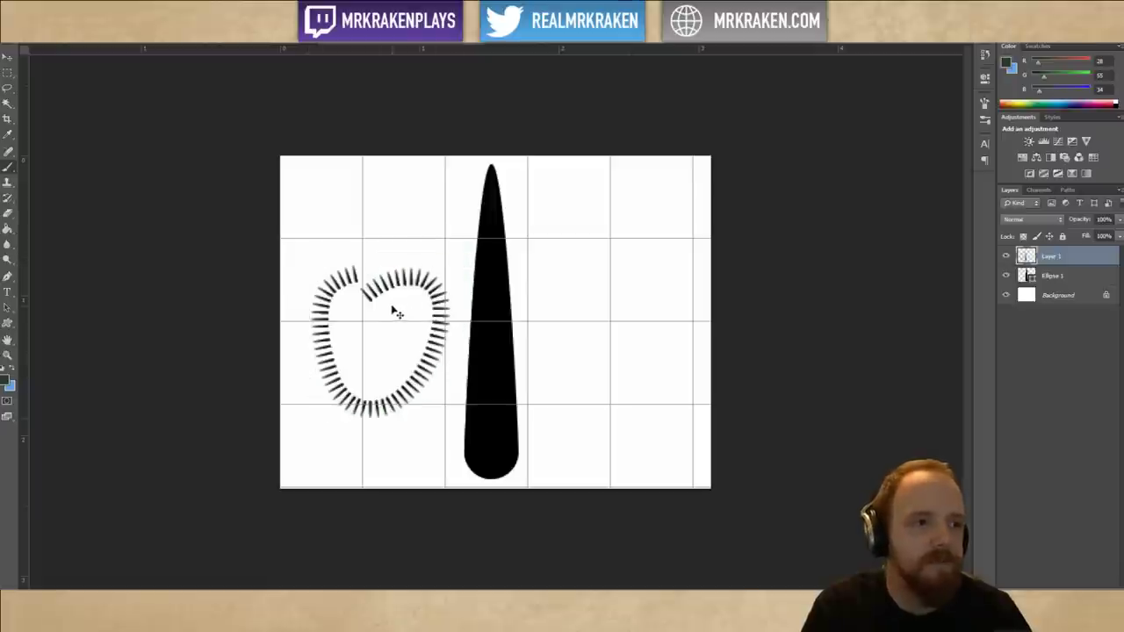
Hide Layer 1 and draw a black circle with the Ellipse tool beside the base of the tapered shape.
left_click(1005, 257)
left_click(1030, 278)
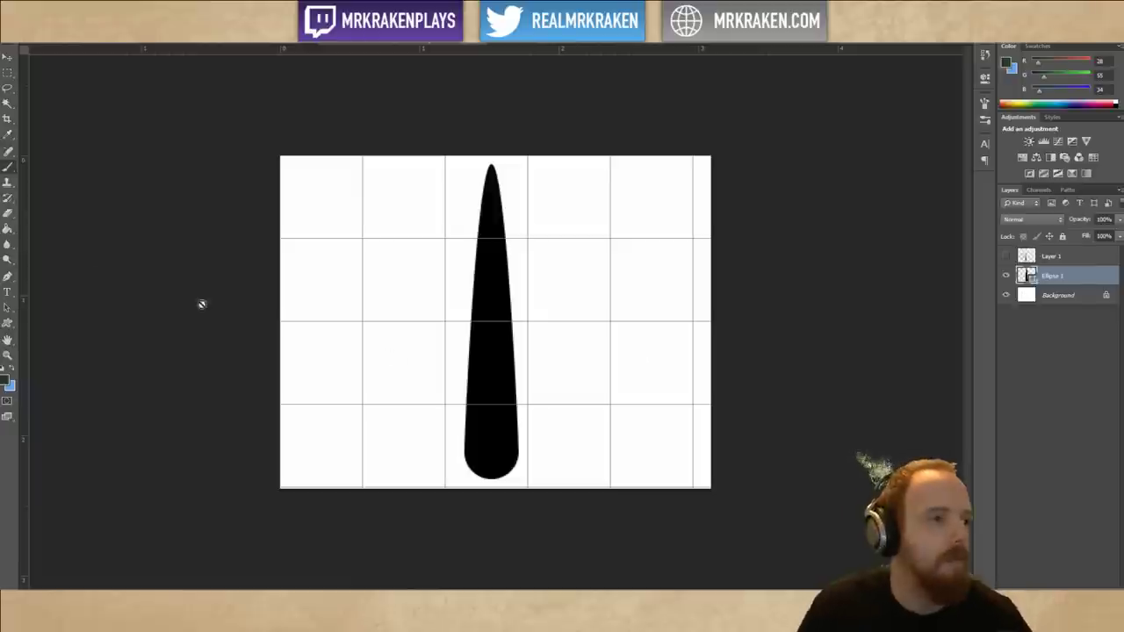
left_click(8, 324)
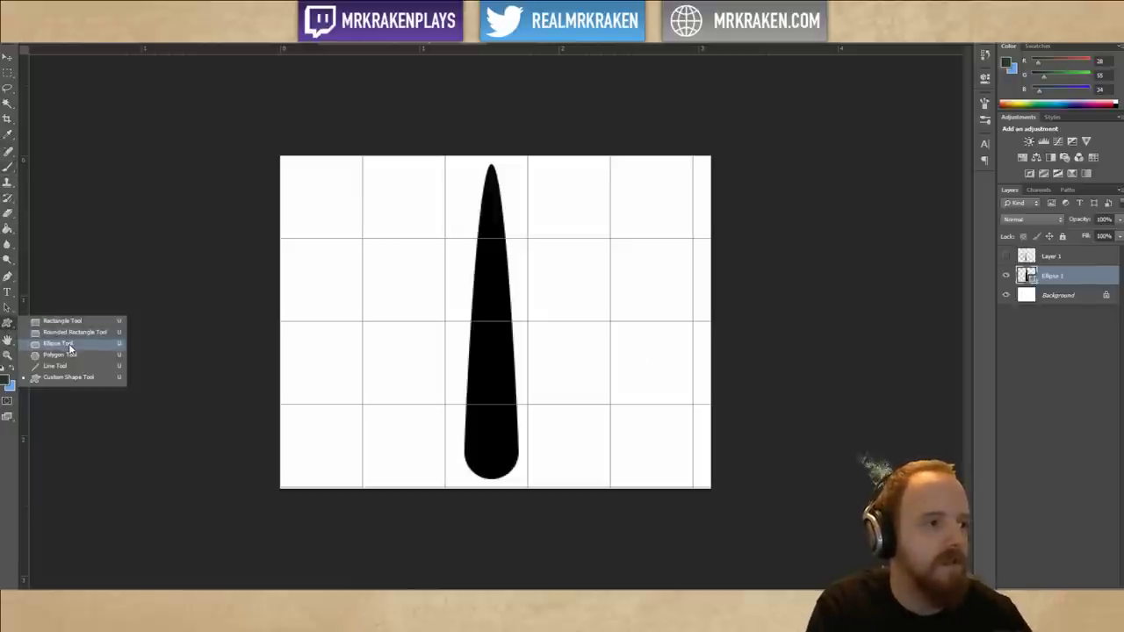
left_click(68, 347)
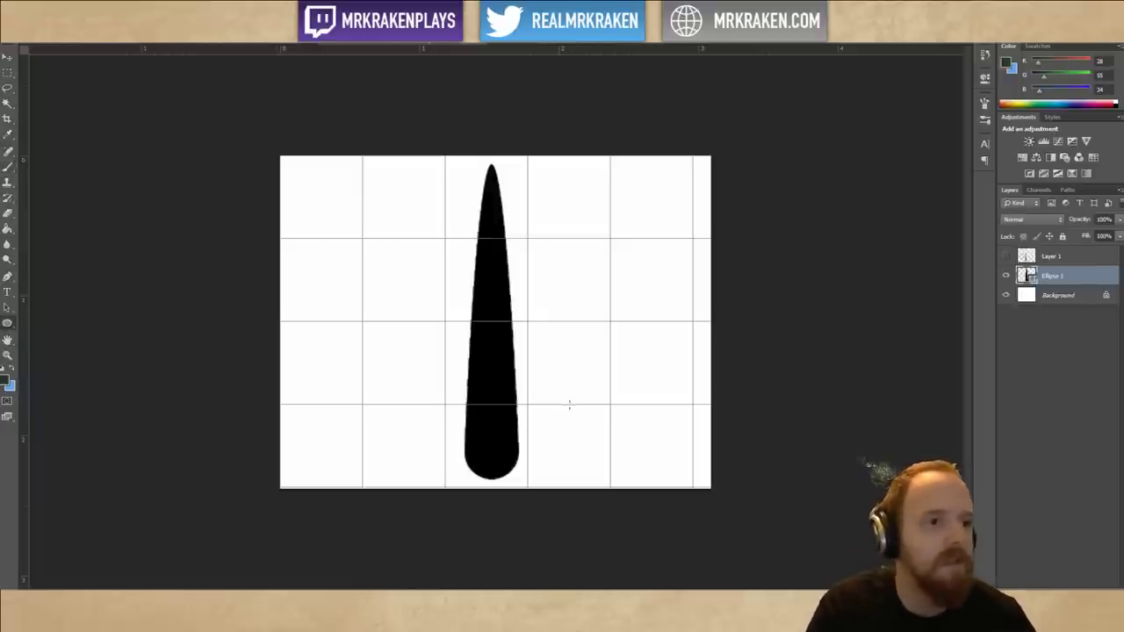
mouse_move(544, 407)
left_mouse_down()
mouse_move(607, 461)
mouse_move(575, 437)
left_mouse_up()
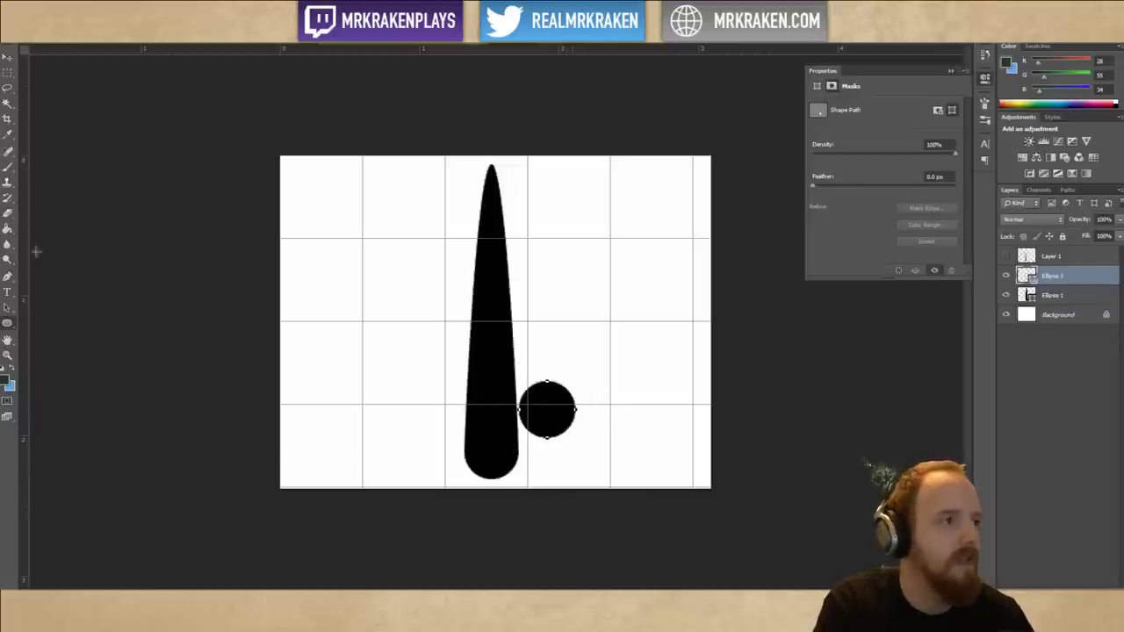
Stretch the circle's topmost anchor point far upward to form a long tapered spike, and align the spike beside the original one.
left_click_drag(7, 322, 46, 324)
left_click(48, 322)
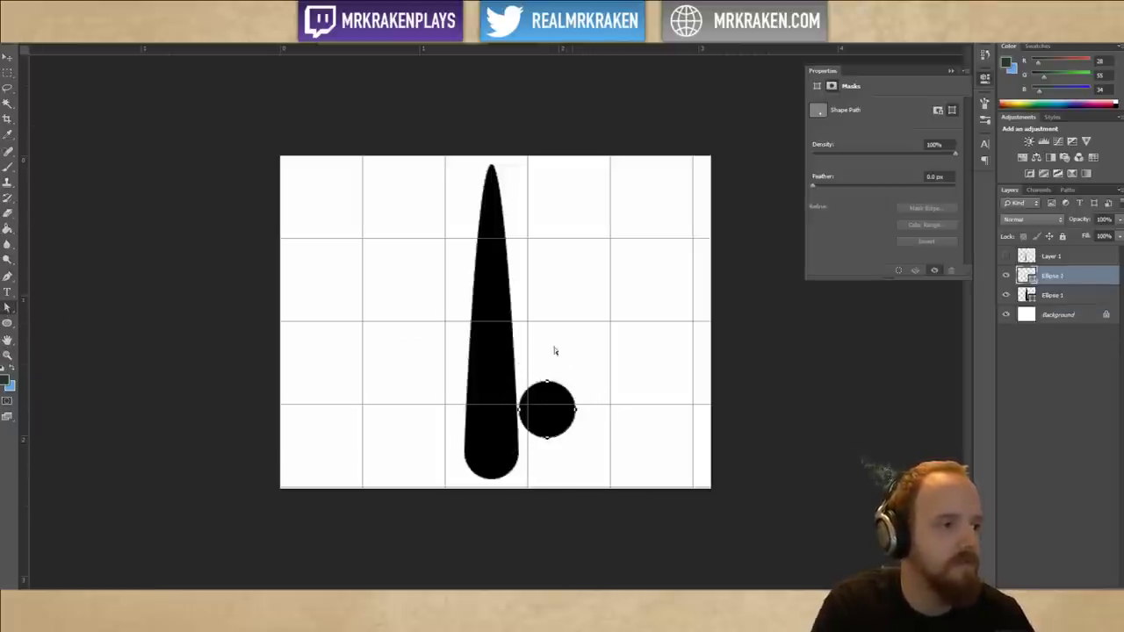
left_click_drag(565, 364, 577, 328)
left_click(535, 234)
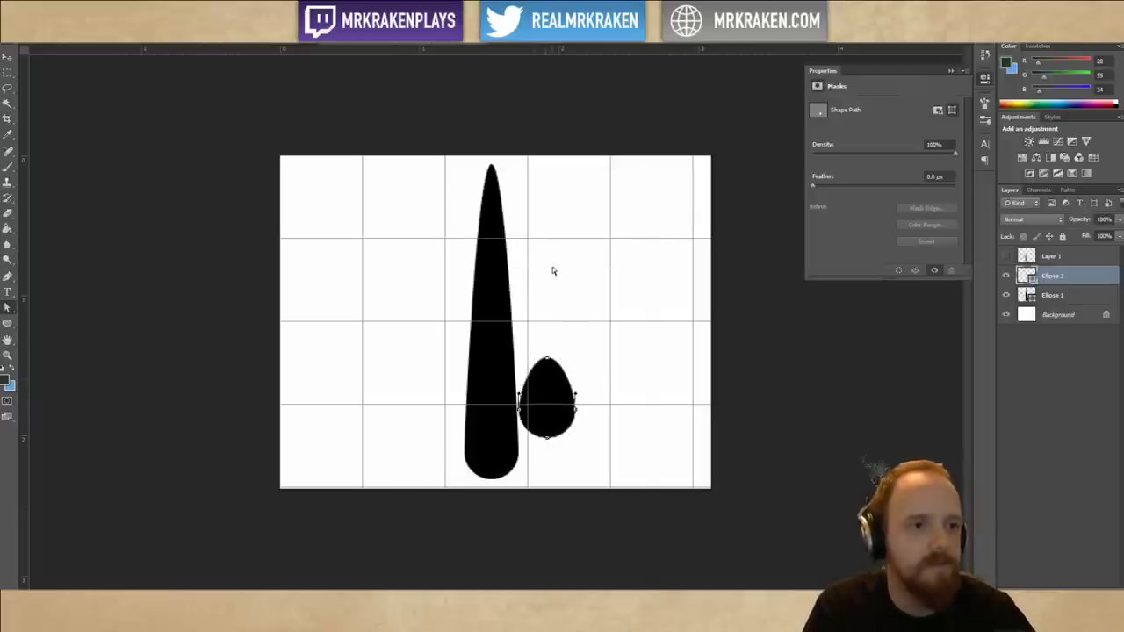
key("shift+Up")
key("shift+Up")
key("shift+Up")
key("shift+Up")
key("shift+Up")
key("shift+Up")
key("shift+Up")
key("shift+Up")
key("shift+Up")
key("shift+Up")
key("shift+Up")
key("shift+Up")
key("shift+Up")
key("shift+Up")
key("shift+Up")
key("shift+Up")
key("shift+Up")
key("shift+Up")
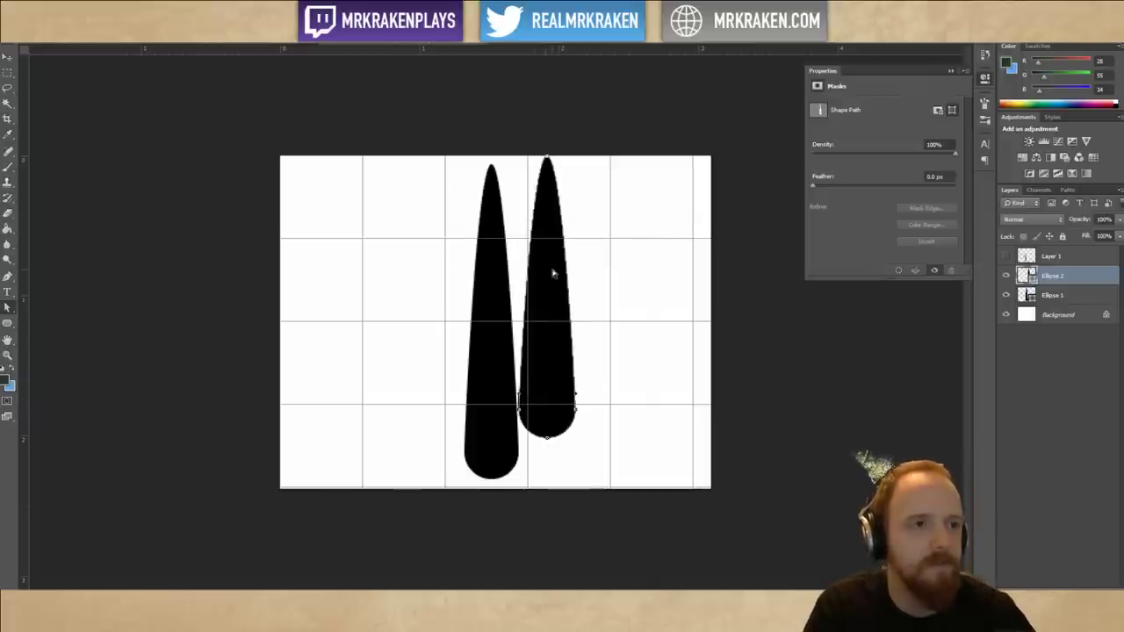
key("shift+Up")
key("shift+Up")
key("shift+Up")
key("shift+Up")
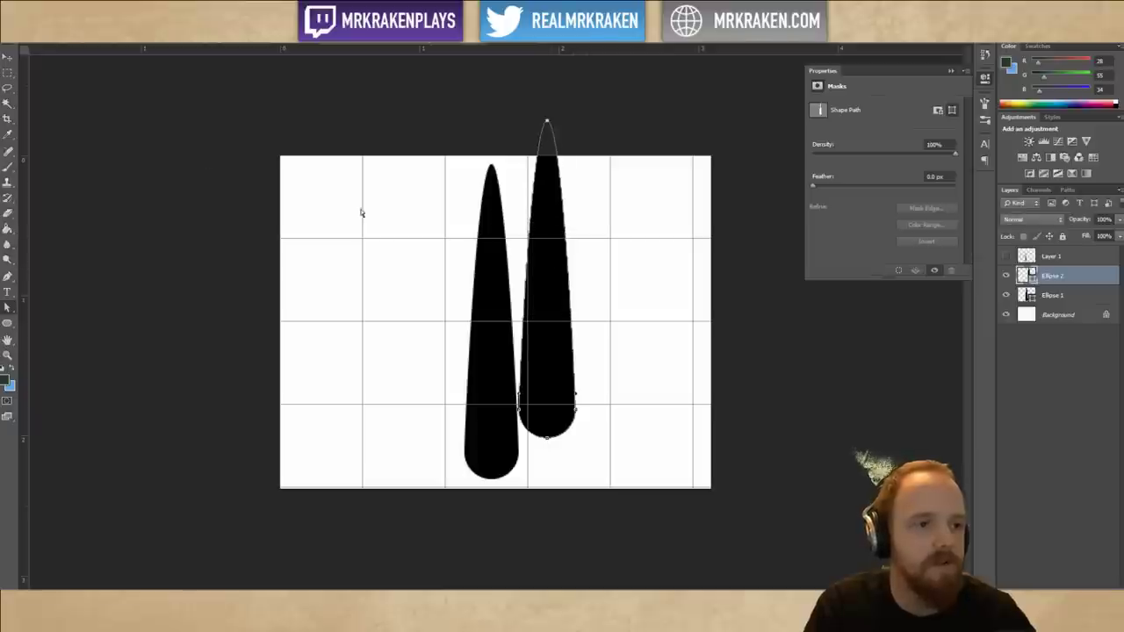
left_click(8, 58)
left_click_drag(557, 296, 559, 335)
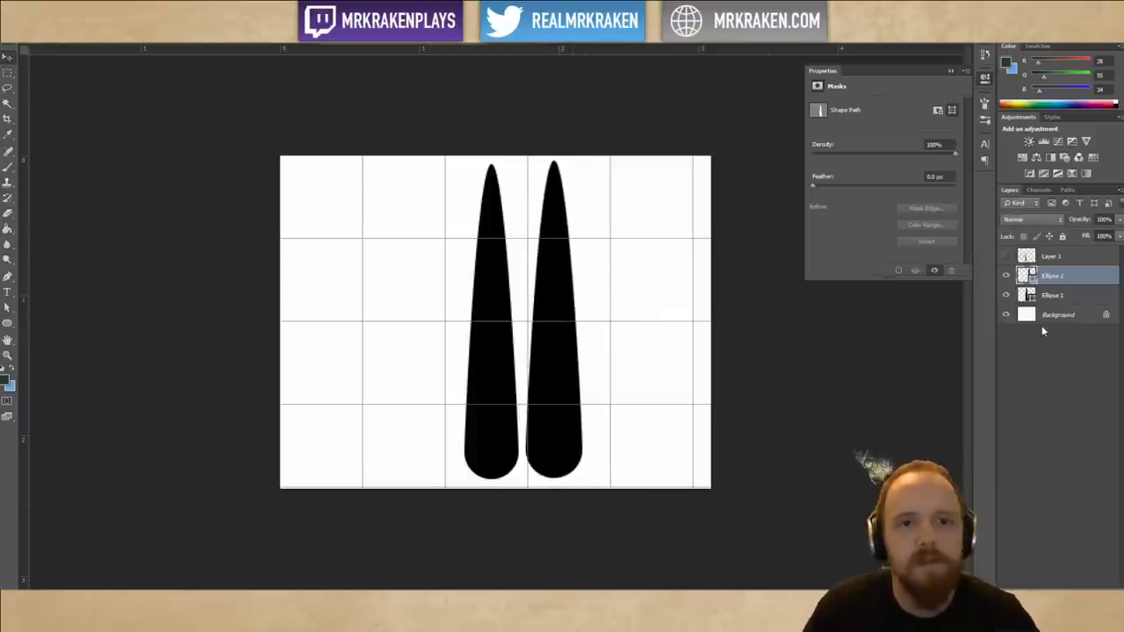
Select the outline of the new Ellipse 2 spike and define it as a brush preset under its default name.
left_click(1030, 277, "ctrl")
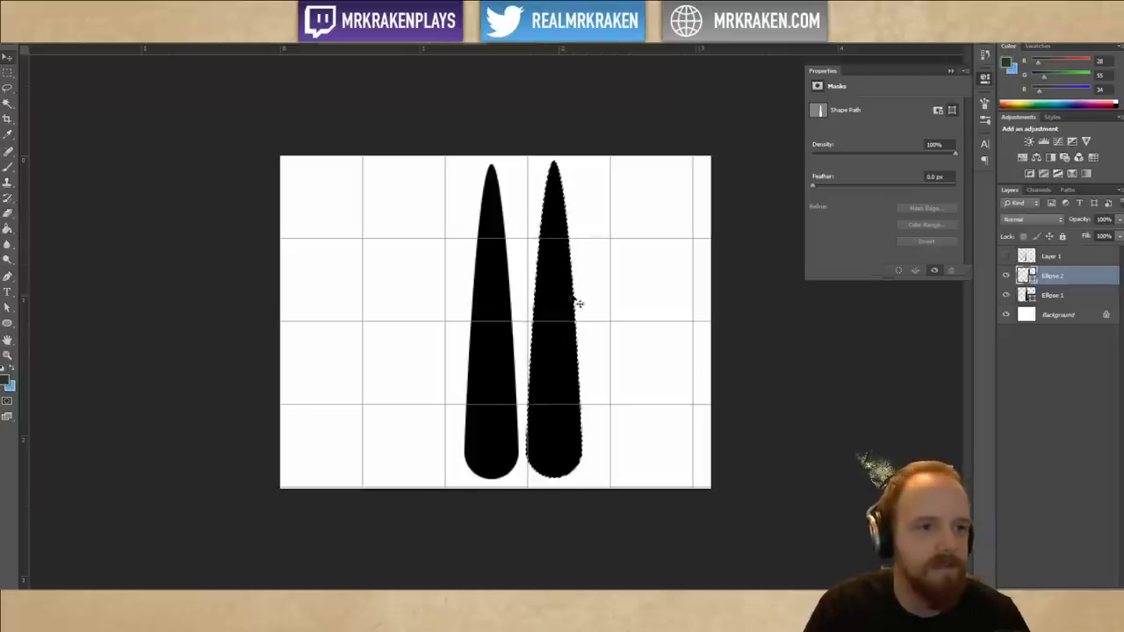
left_click(48, 35)
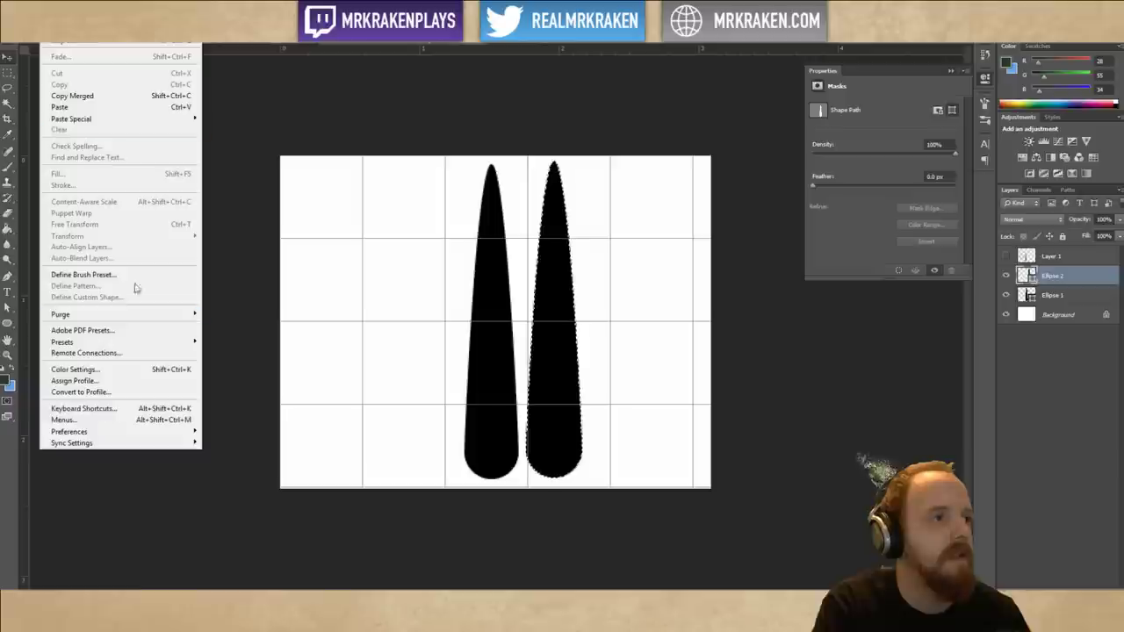
left_click(147, 275)
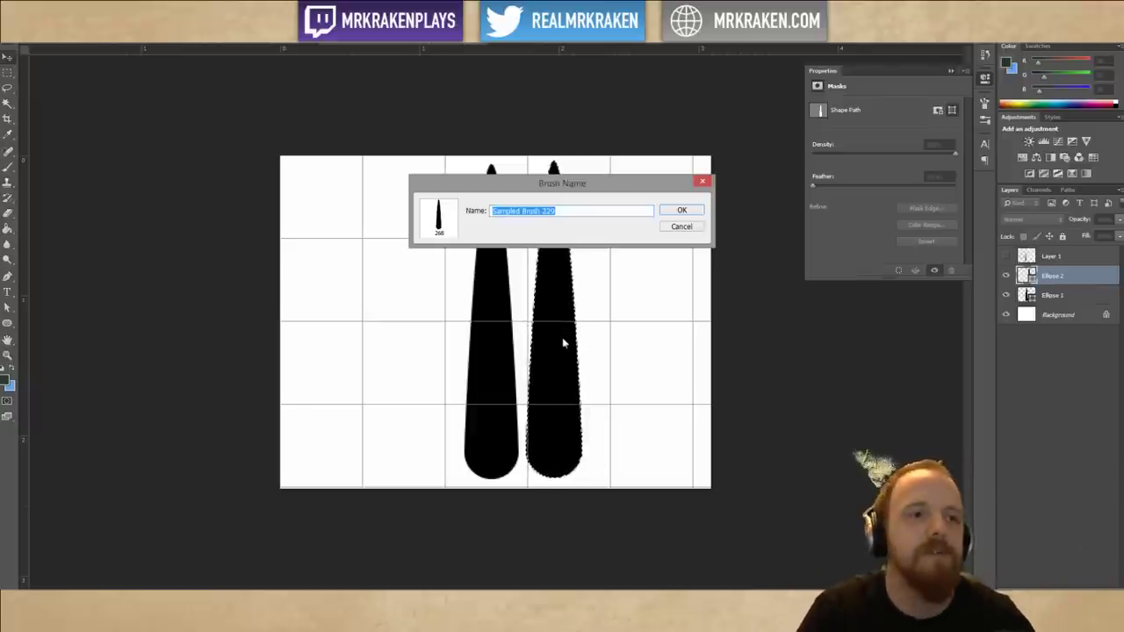
key("Return")
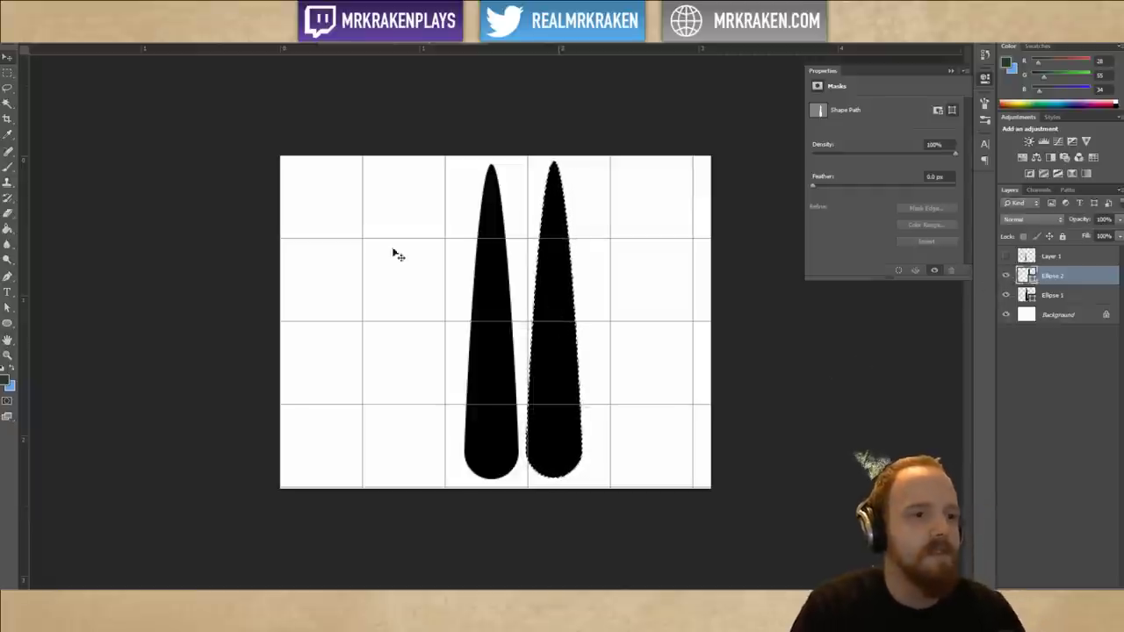
Choose the newly defined 268 px spike brush for the Brush tool.
left_click(8, 169)
left_click(40, 28)
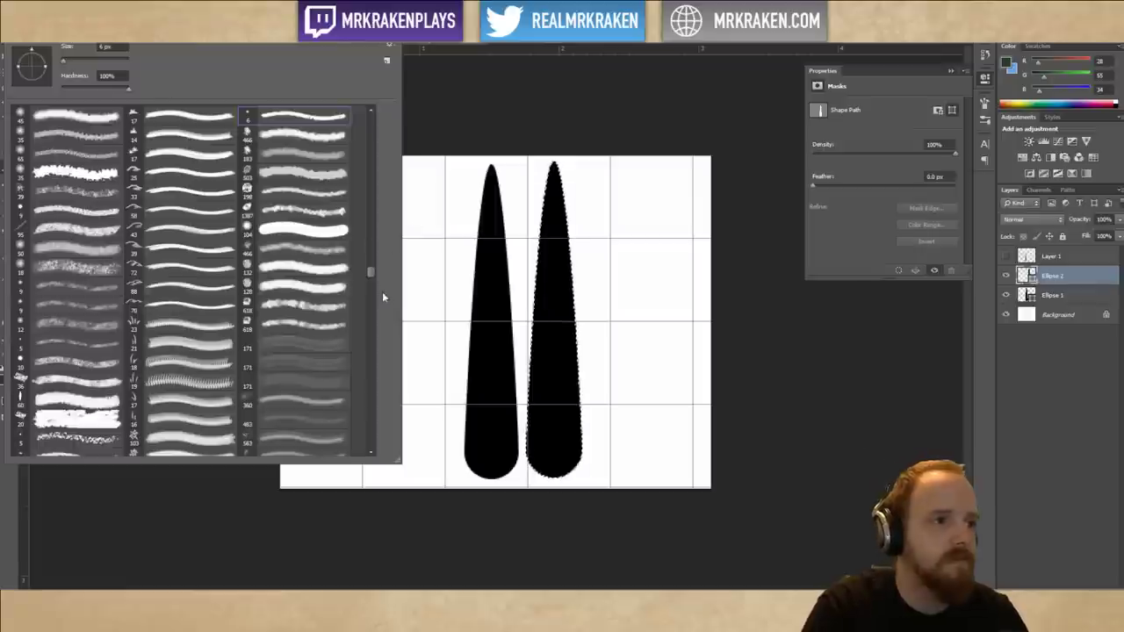
left_click_drag(369, 268, 371, 443)
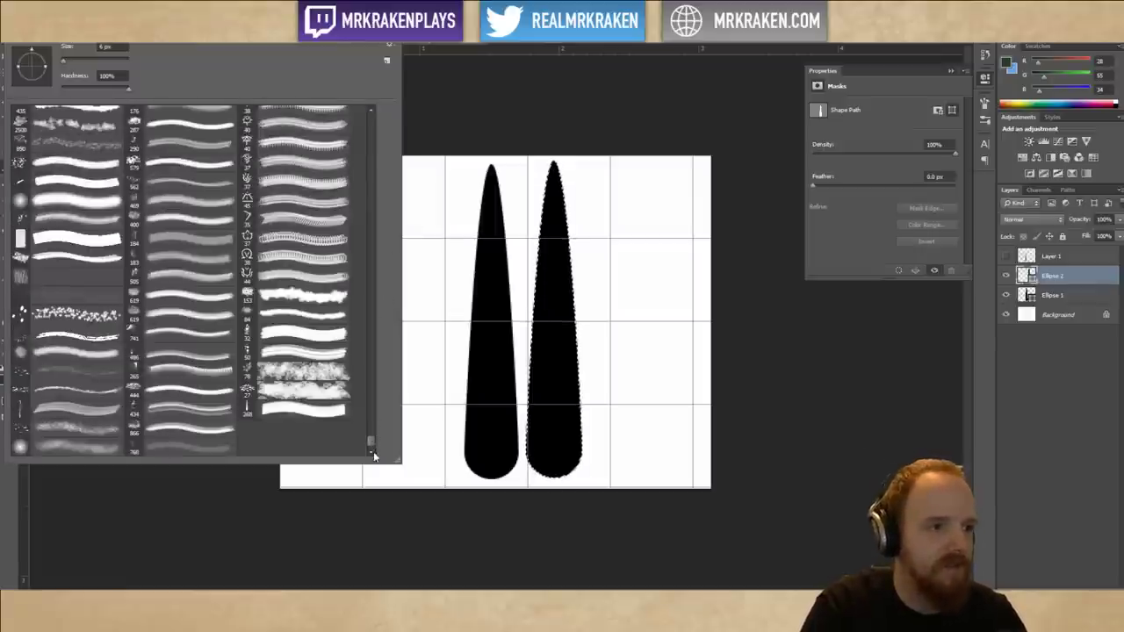
left_click(306, 410)
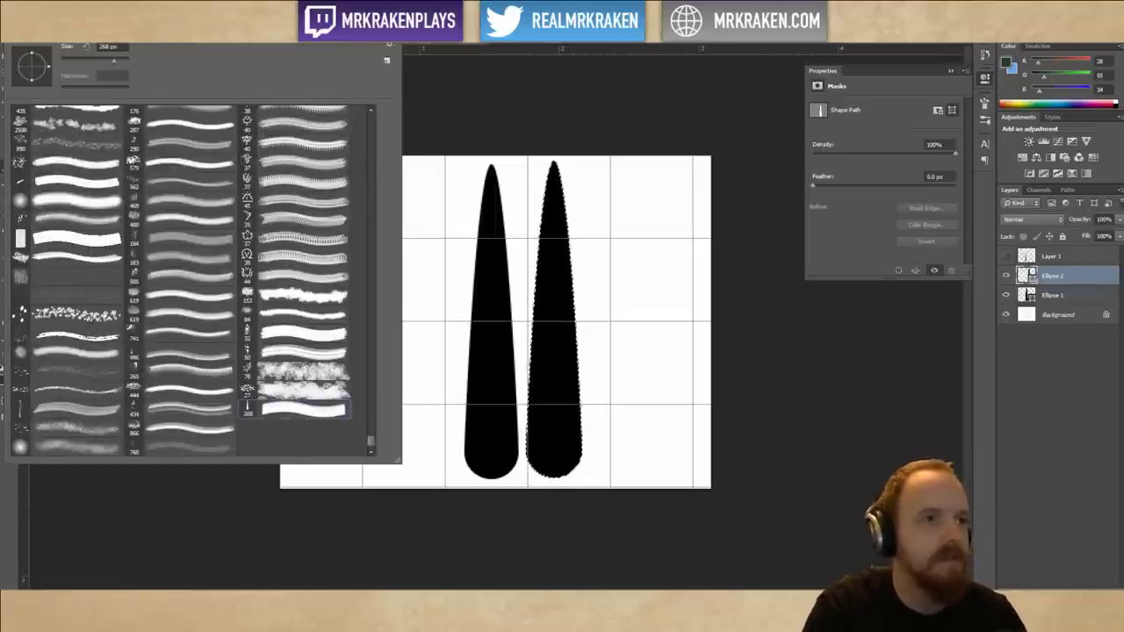
Set the spike brush's tip spacing to 190%.
left_click(60, 28)
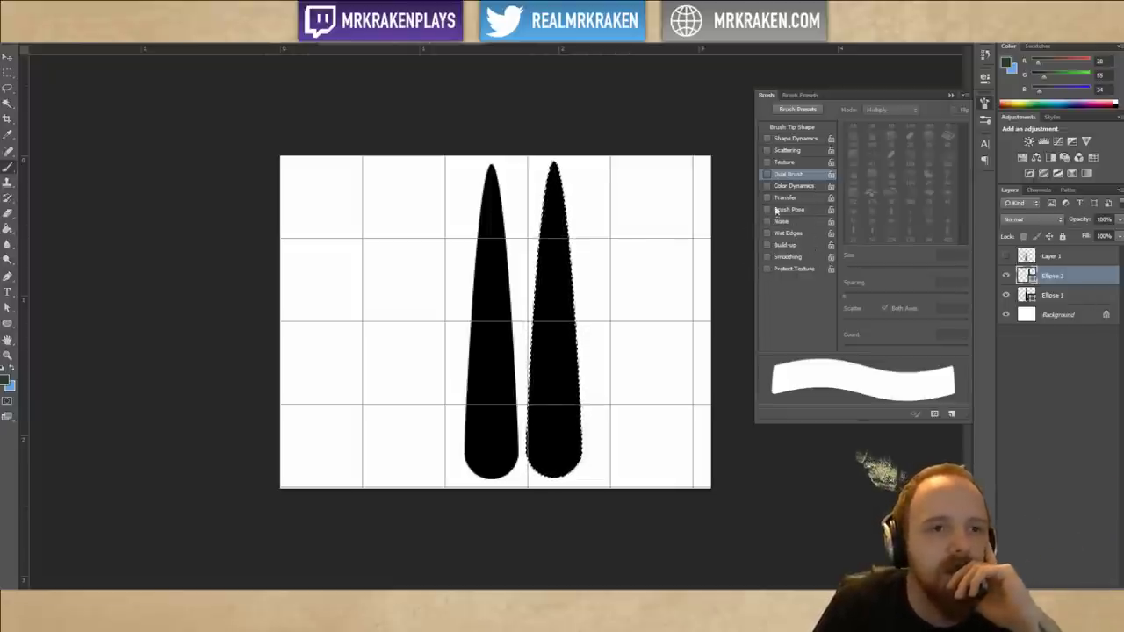
left_click(801, 128)
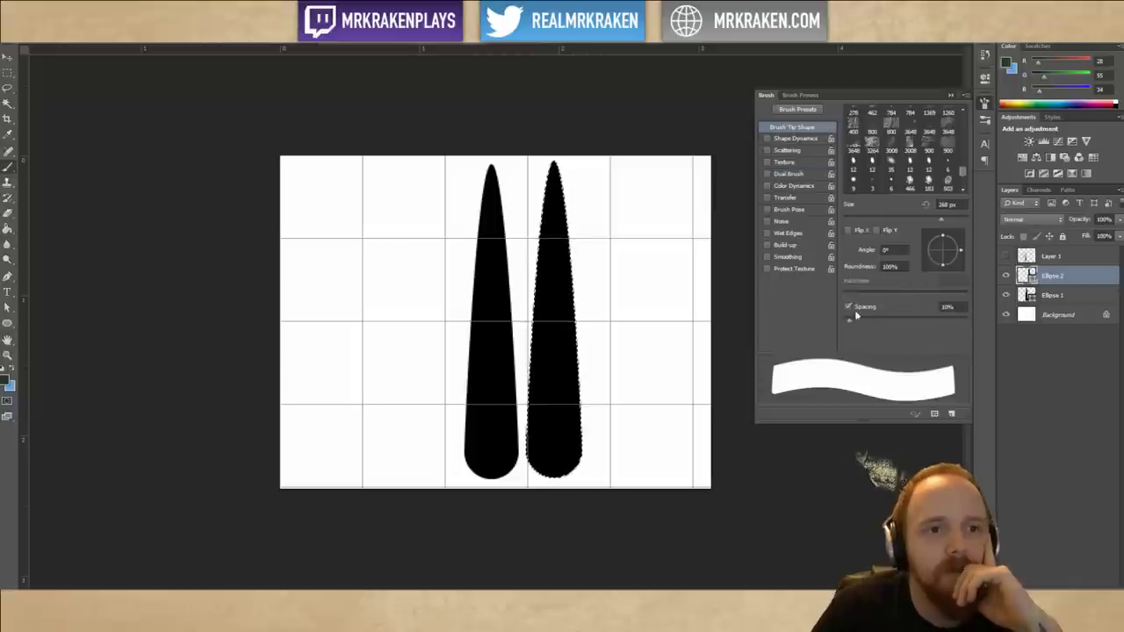
left_click_drag(853, 323, 946, 359)
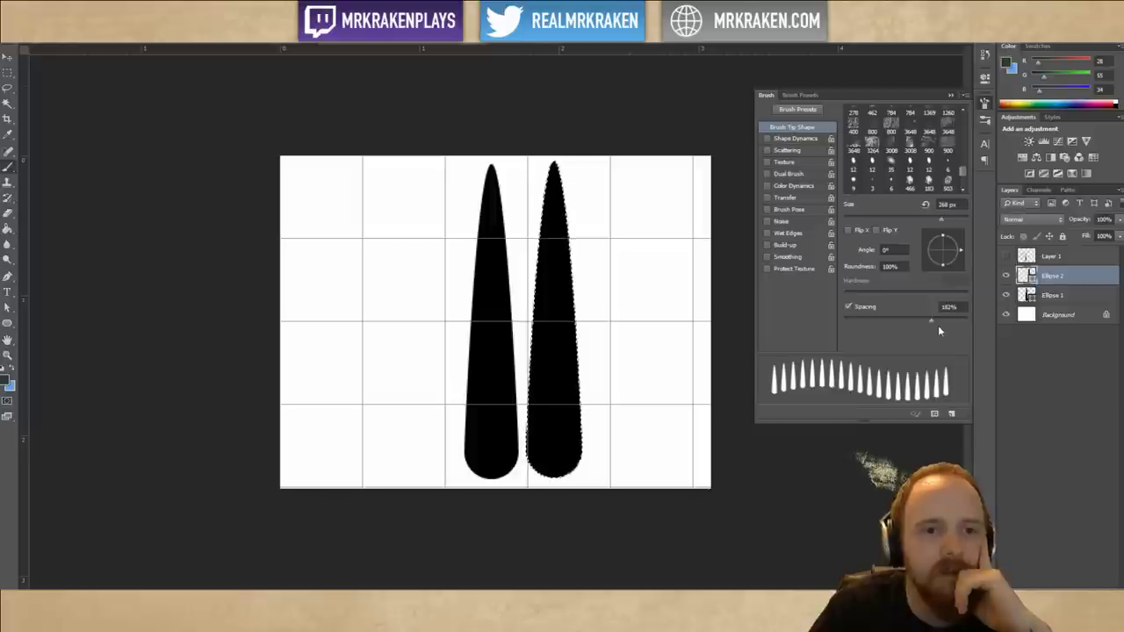
left_click_drag(960, 308, 924, 312)
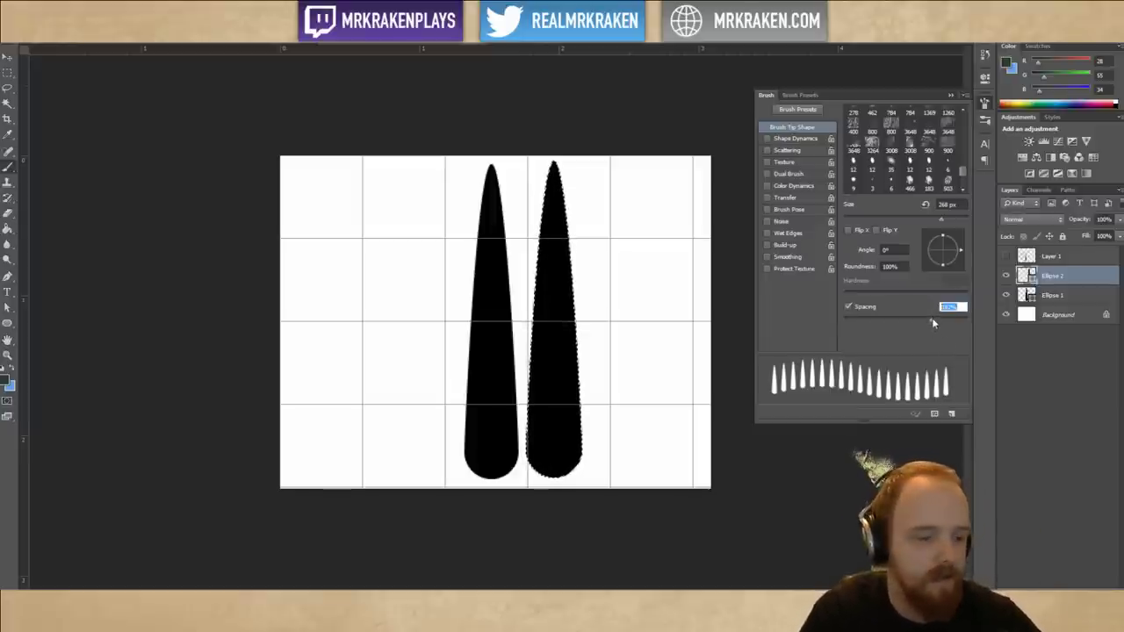
type("190")
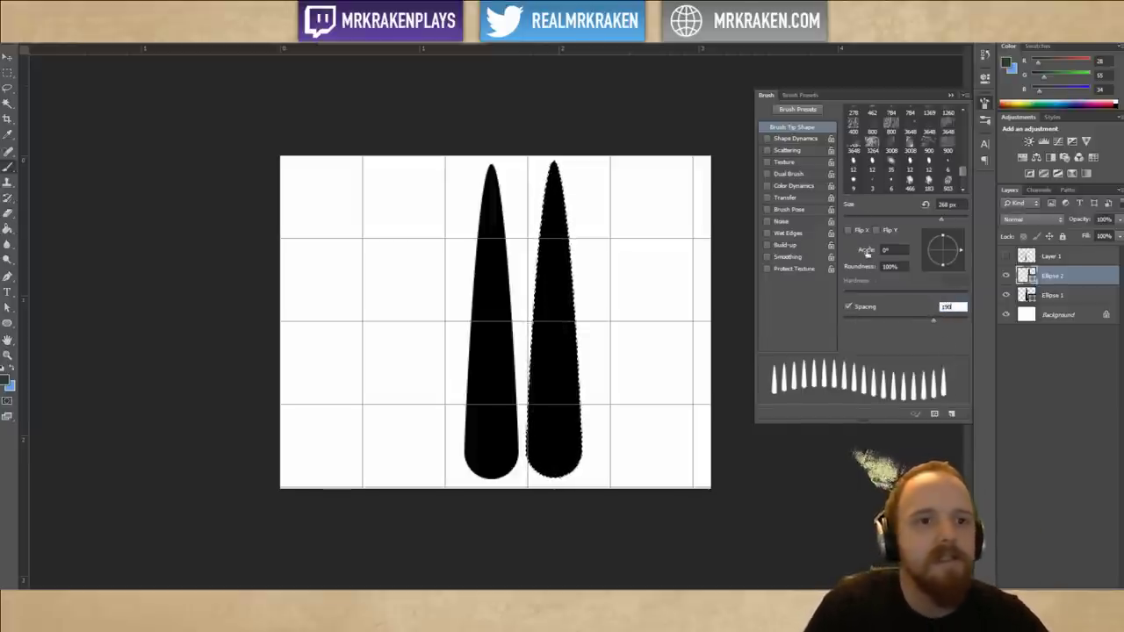
Enable Shape Dynamics with size control Off, angle control set to Direction and angle jitter at 0%.
left_click(795, 139)
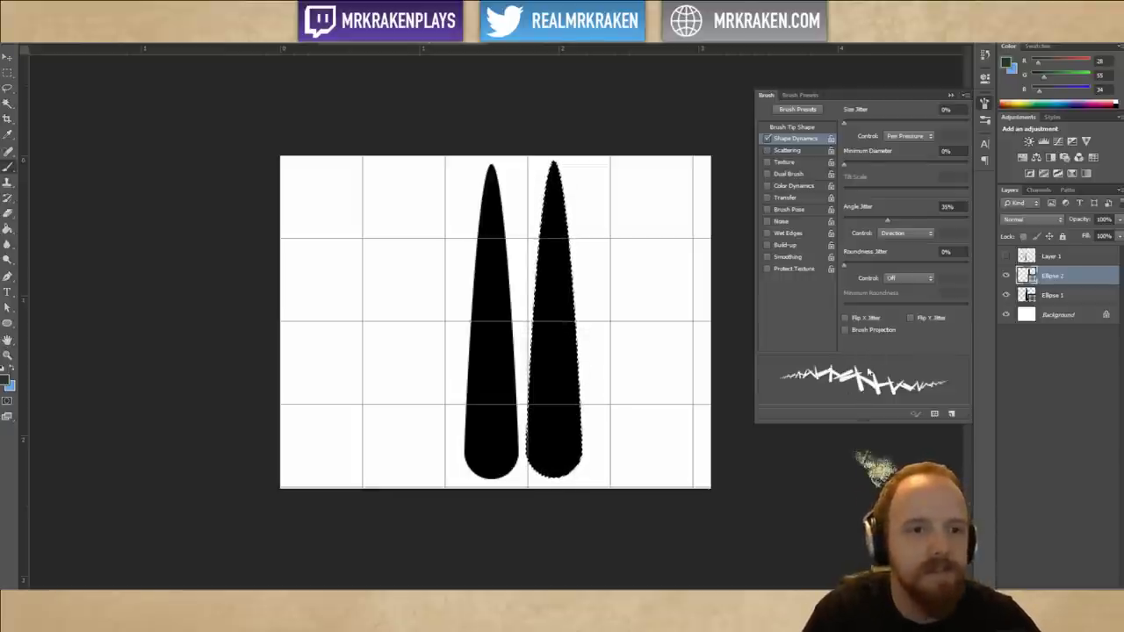
left_click(914, 135)
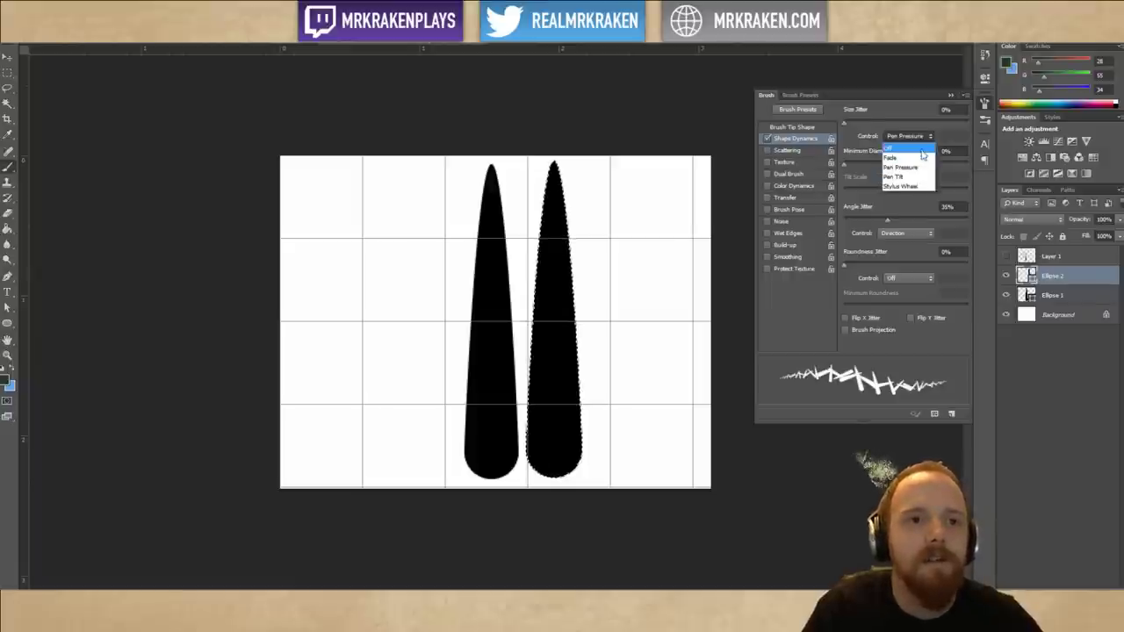
left_click(924, 147)
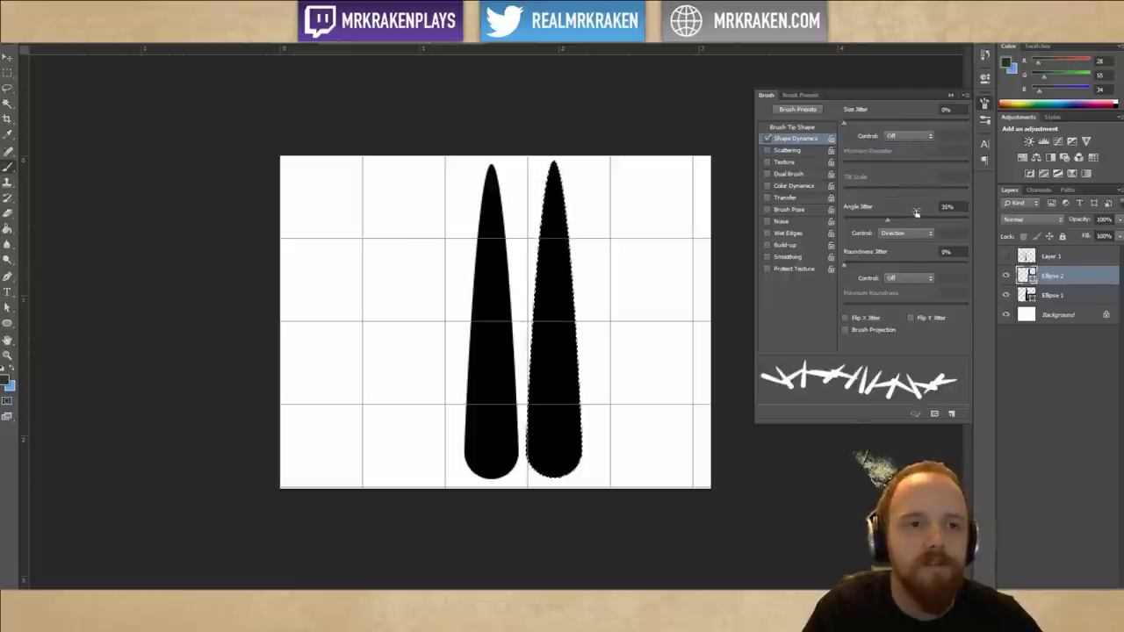
left_click(919, 232)
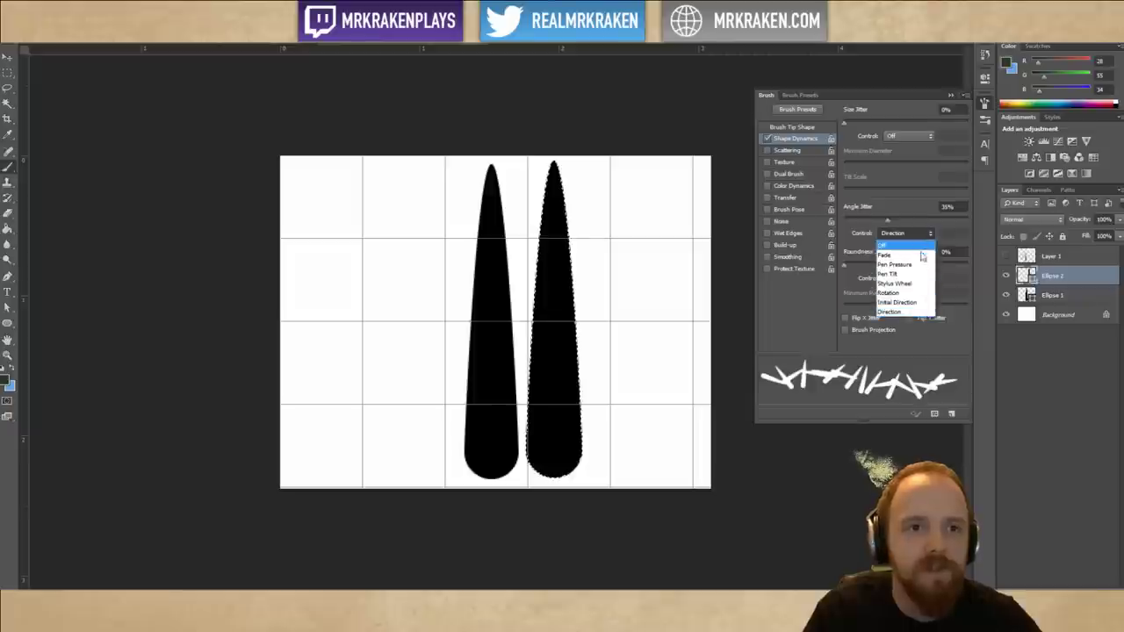
left_click(911, 312)
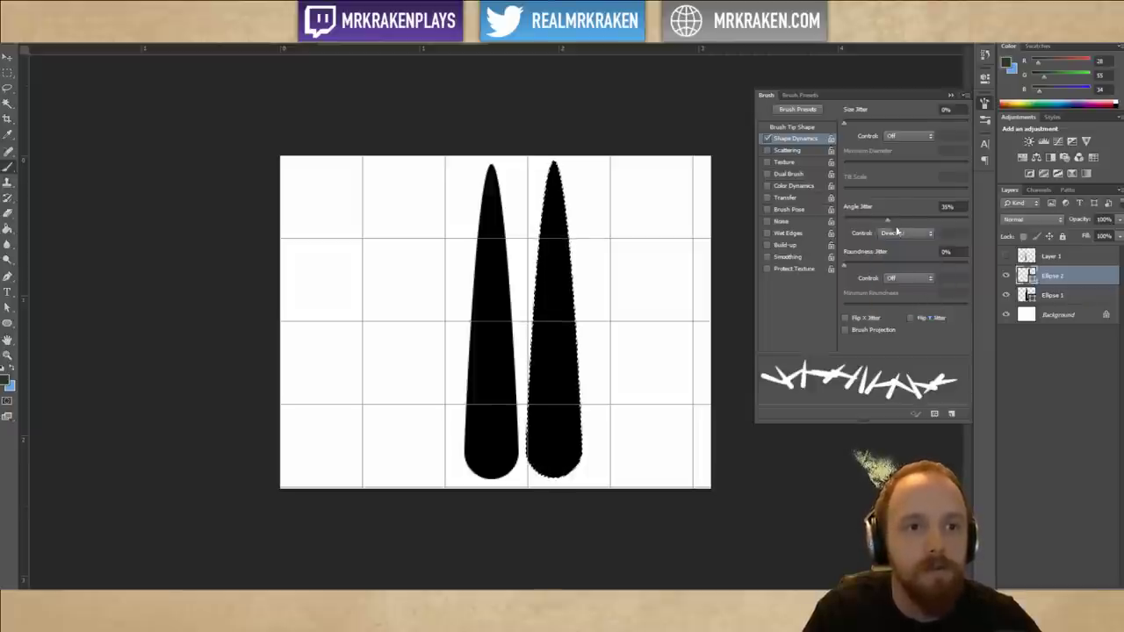
left_click_drag(887, 220, 842, 228)
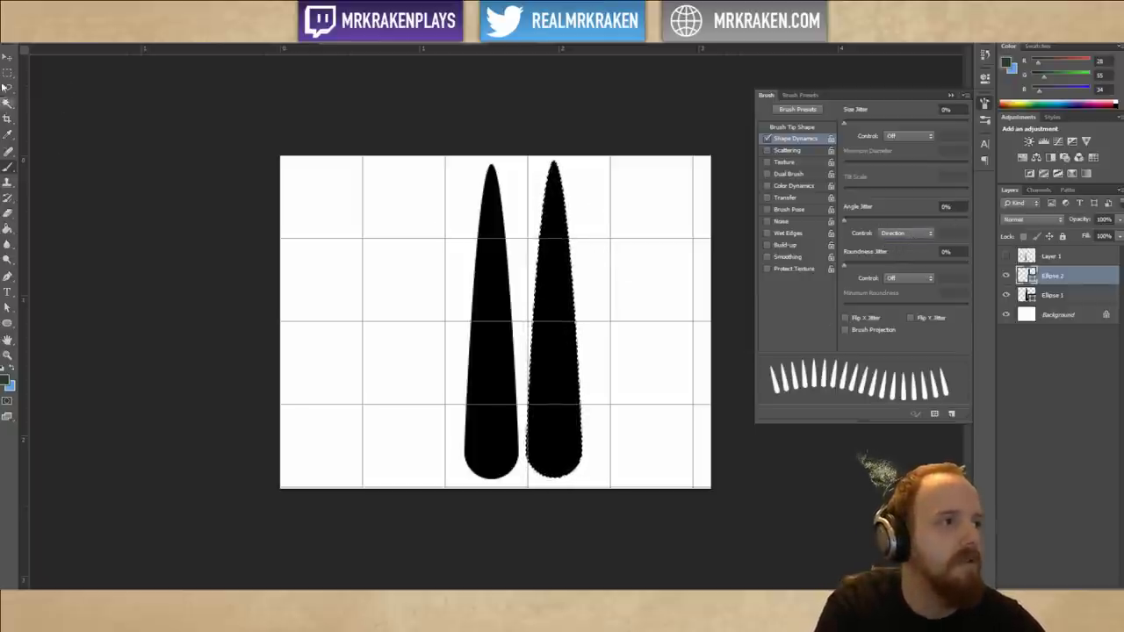
Deselect the spike outline and add a new layer above Ellipse 2 for painting with the brush.
key("m")
left_click(375, 225)
key("b")
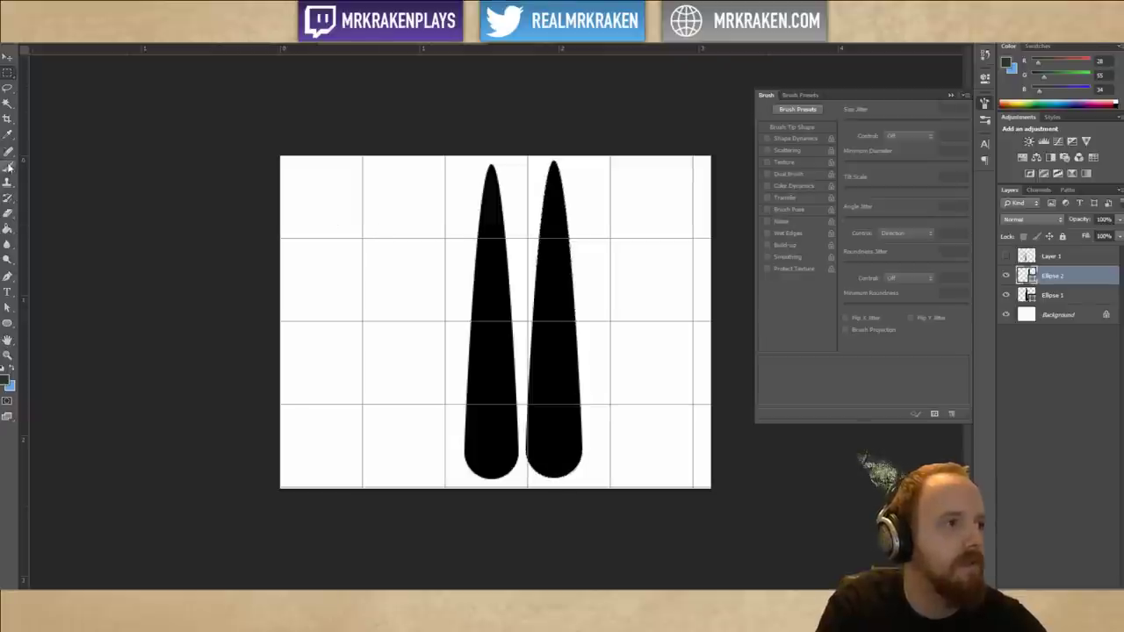
key("ctrl+alt+shift+n")
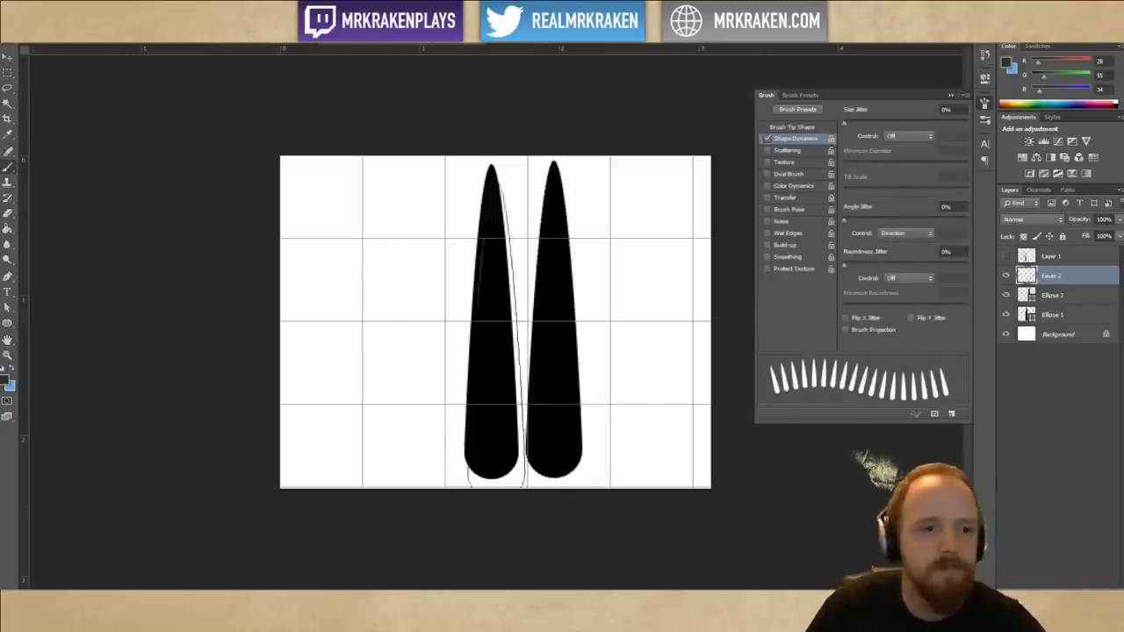
Try a large dark green test stroke with the spike brush on the new layer and undo it.
mouse_move(485, 297)
left_mouse_down()
mouse_move(379, 311)
mouse_move(363, 429)
mouse_move(398, 262)
left_mouse_up()
key("ctrl+alt+z")
key("ctrl+alt+z")
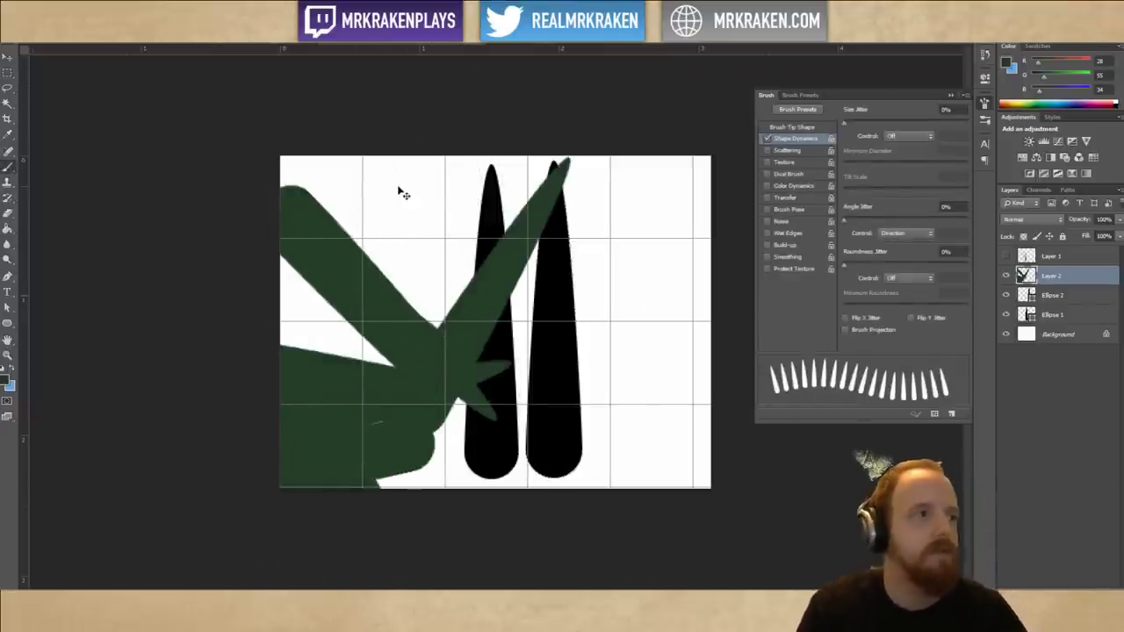
Set the spike brush's tip size to 12 px.
left_click(795, 127)
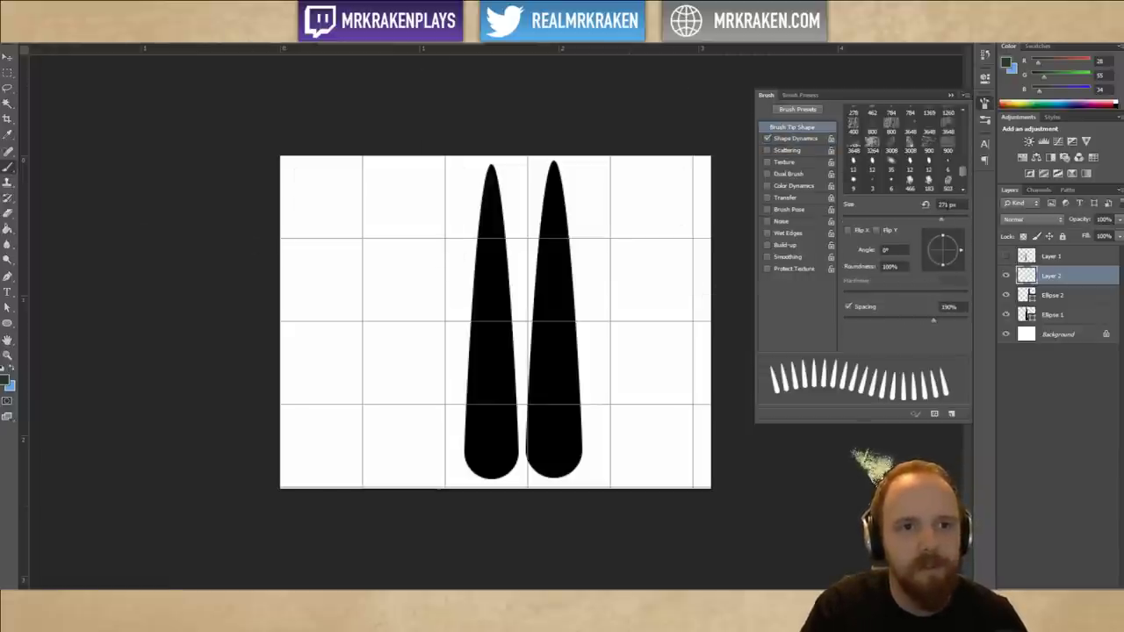
double_click(946, 205)
type("12")
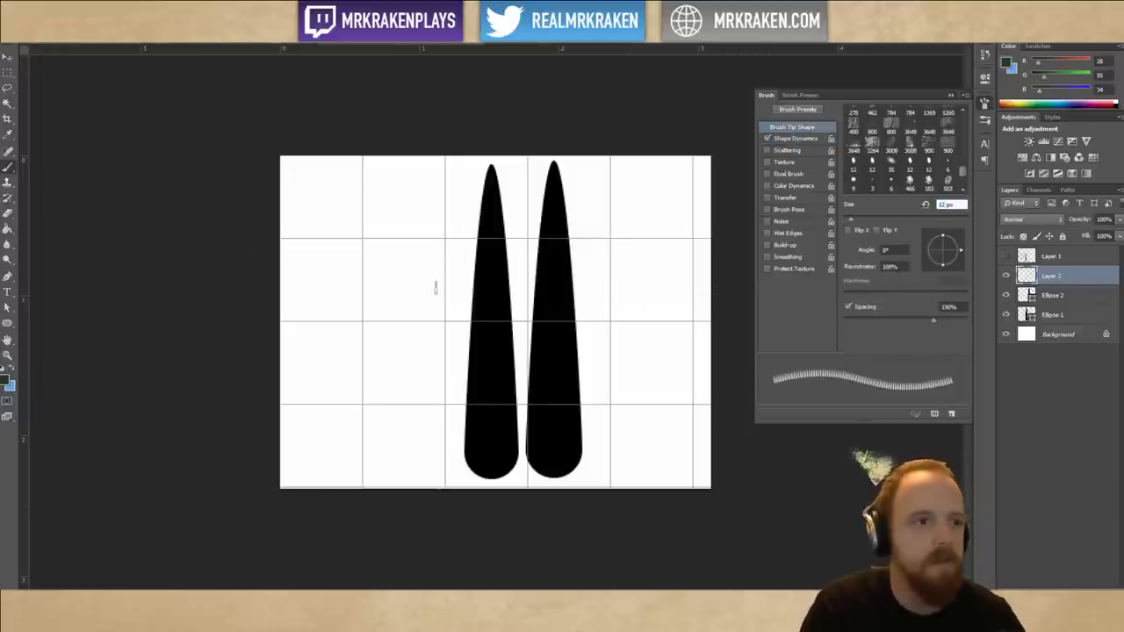
Try several small spike-brush strokes around the canvas and across the two spikes, undoing each one.
mouse_move(447, 250)
left_mouse_down()
mouse_move(363, 255)
mouse_move(327, 431)
mouse_move(447, 283)
left_mouse_up()
key("ctrl+z")
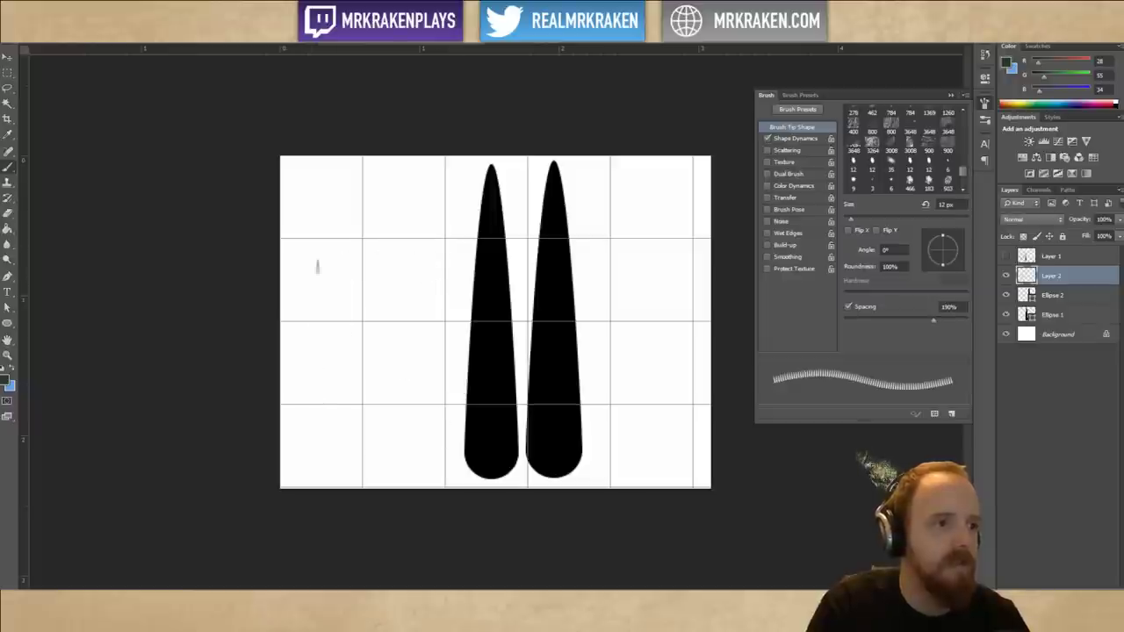
mouse_move(318, 267)
left_mouse_down()
mouse_move(426, 254)
mouse_move(420, 465)
mouse_move(314, 344)
mouse_move(414, 405)
mouse_move(586, 196)
mouse_move(673, 410)
mouse_move(625, 262)
mouse_move(406, 360)
mouse_move(571, 260)
left_mouse_up()
key("ctrl+z")
mouse_move(599, 215)
left_mouse_down()
mouse_move(617, 216)
mouse_move(610, 318)
mouse_move(474, 369)
mouse_move(317, 392)
mouse_move(422, 237)
mouse_move(615, 283)
mouse_move(527, 378)
left_mouse_up()
key("ctrl+z")
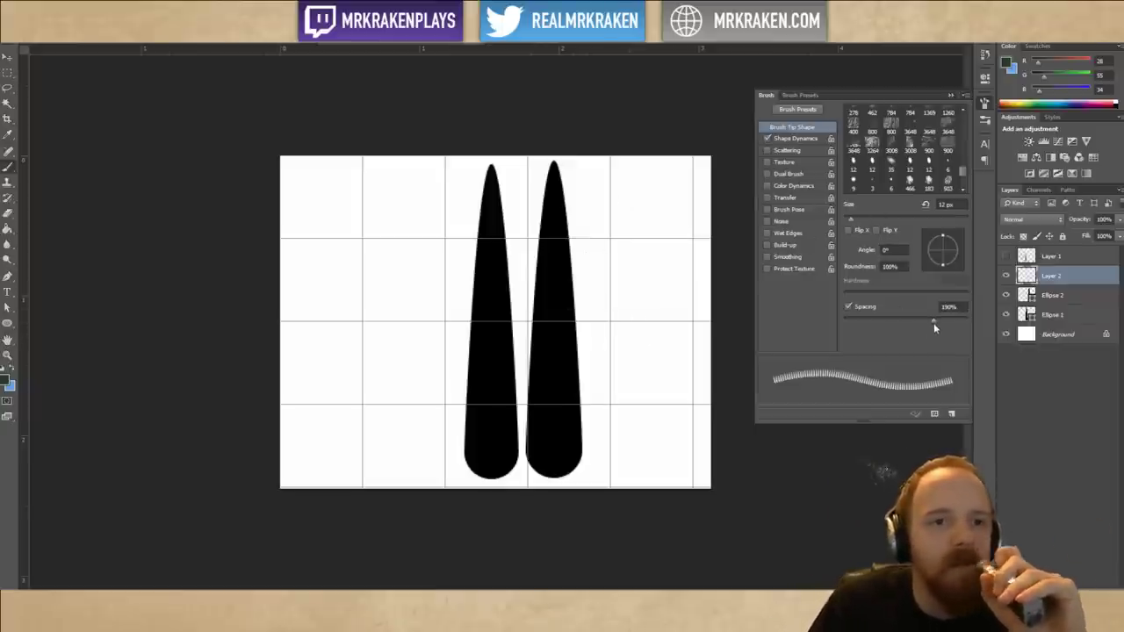
Set the tip spacing to 290% and paint a looping test stroke beside the two large spikes.
left_click_drag(934, 326, 943, 330)
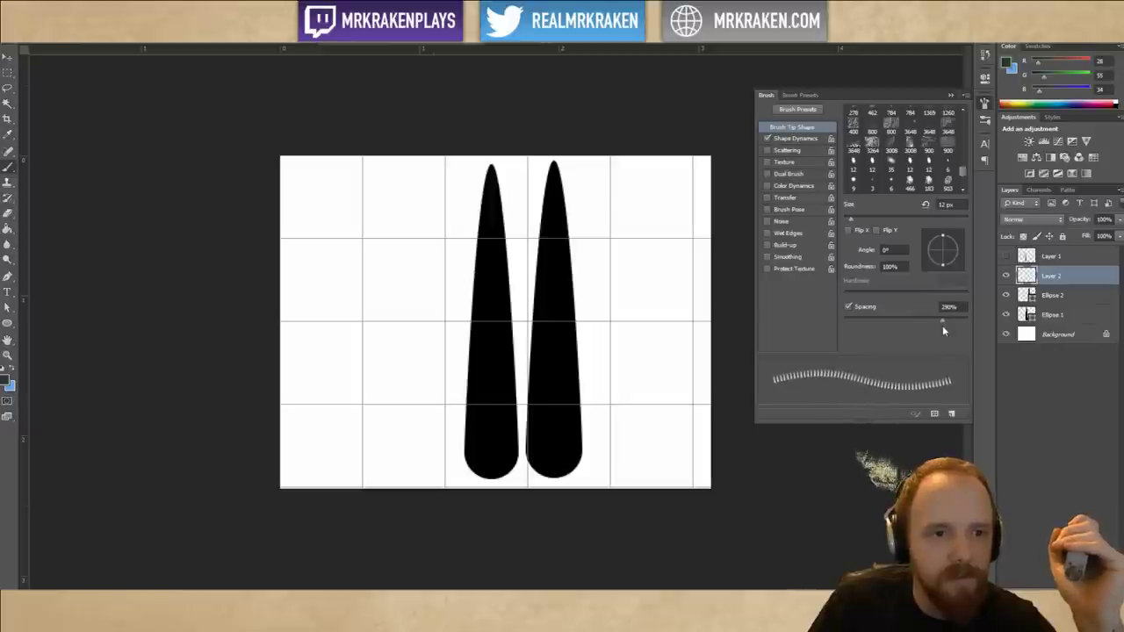
mouse_move(353, 246)
left_mouse_down()
mouse_move(399, 225)
mouse_move(461, 288)
mouse_move(416, 344)
mouse_move(356, 321)
mouse_move(383, 268)
left_mouse_up()
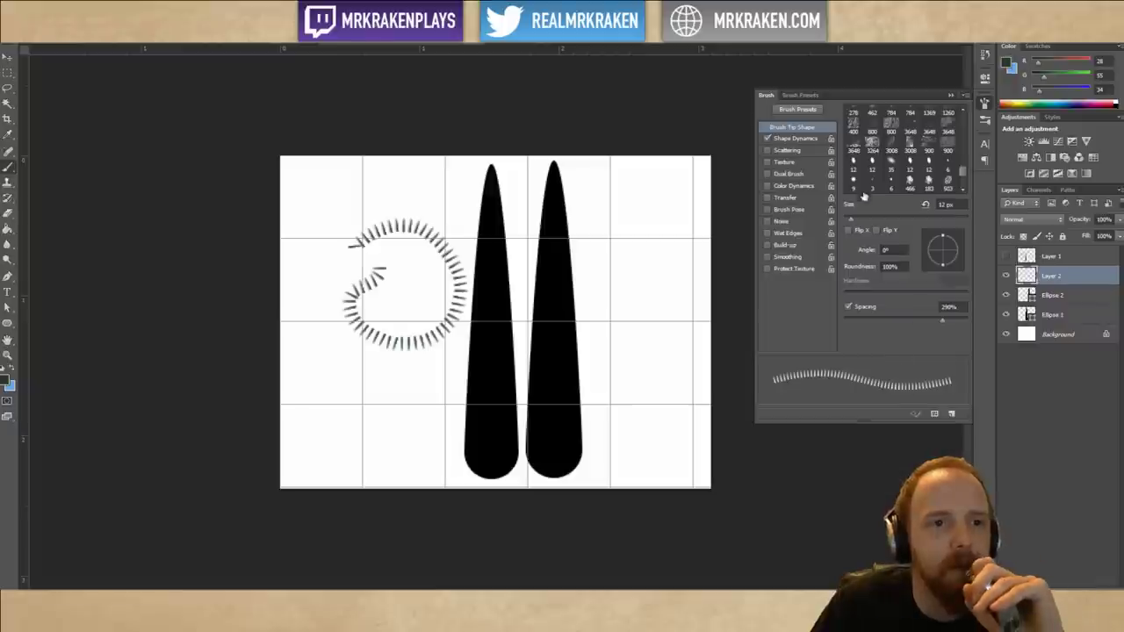
Save the spike brush as a new preset named Hilbrush, with its size captured.
left_click(952, 413)
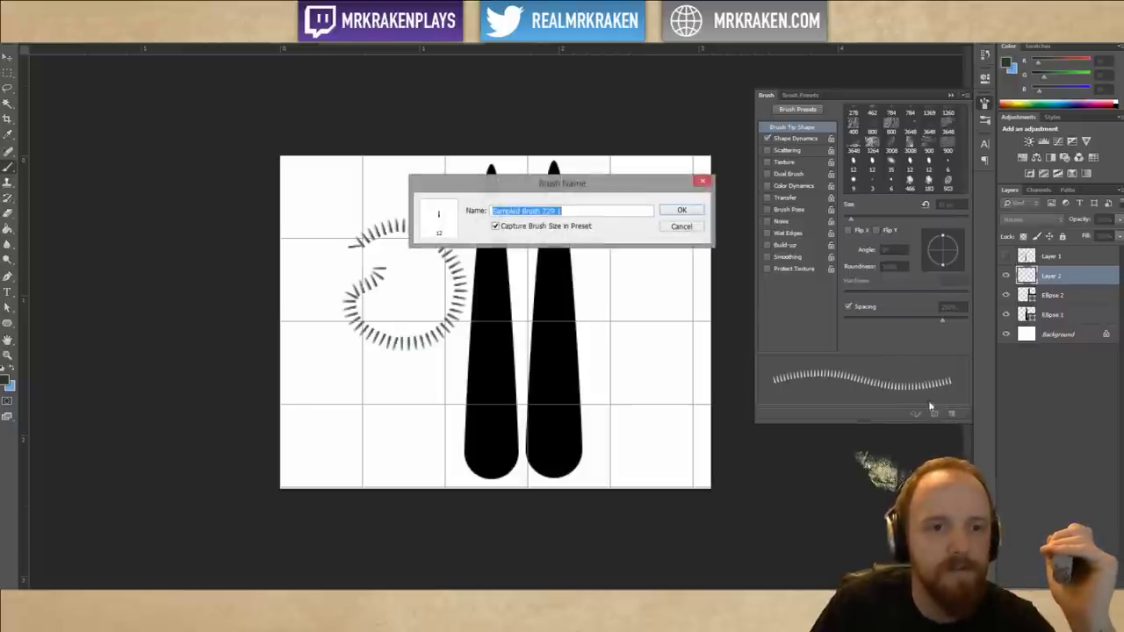
type("Hilbrush")
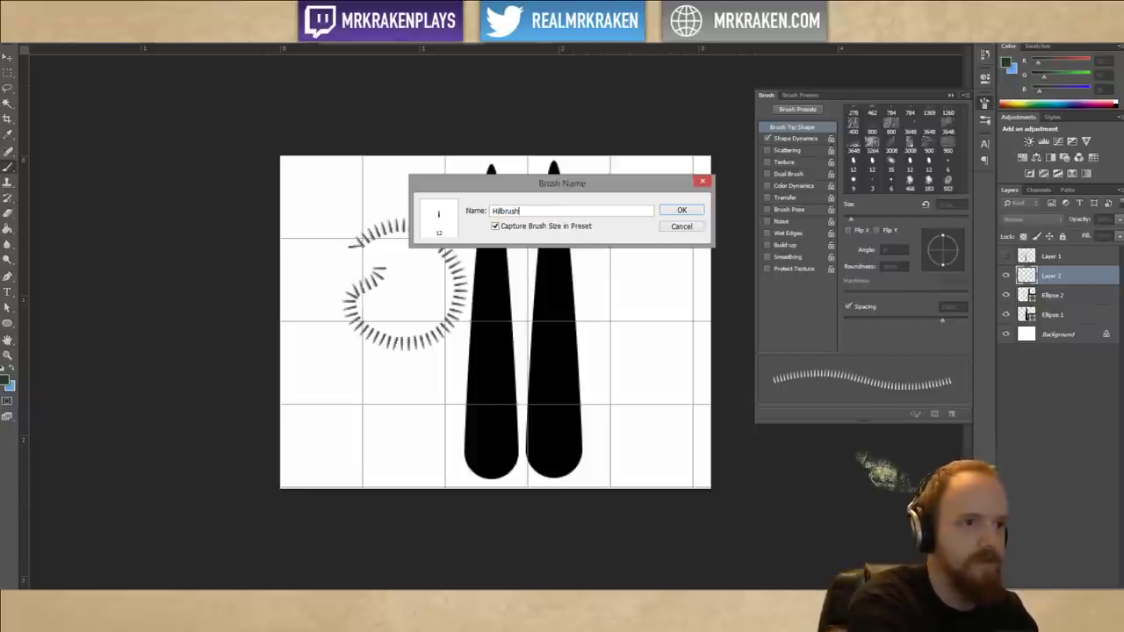
key("Return")
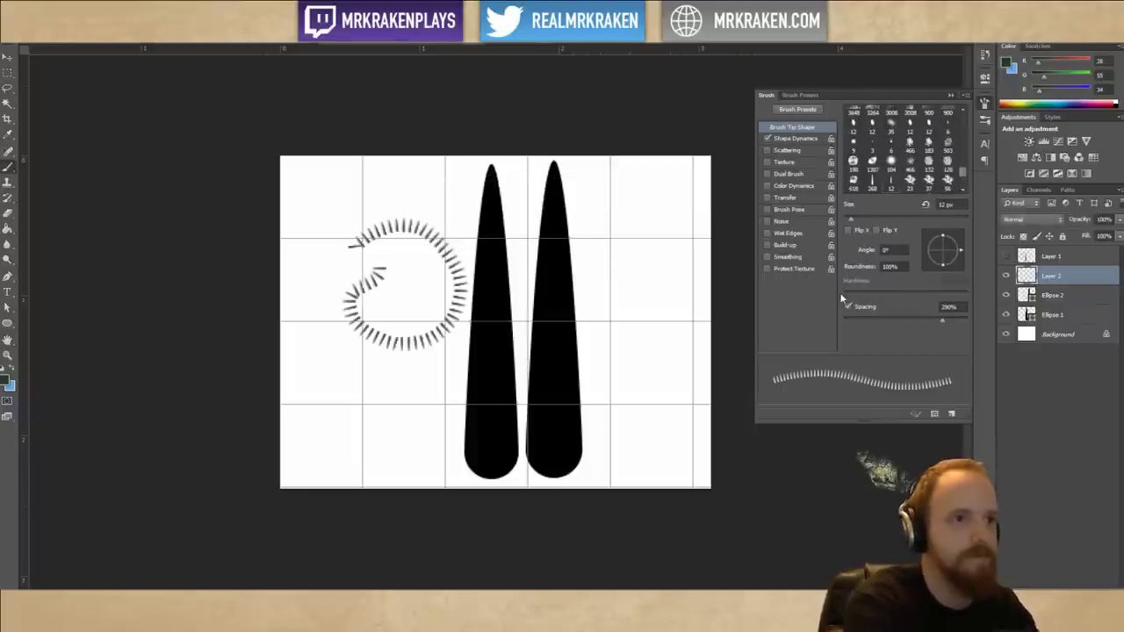
Switch to the regional hex map and examine the hachured hills and forests around Ravens Landing.
left_click(132, 40)
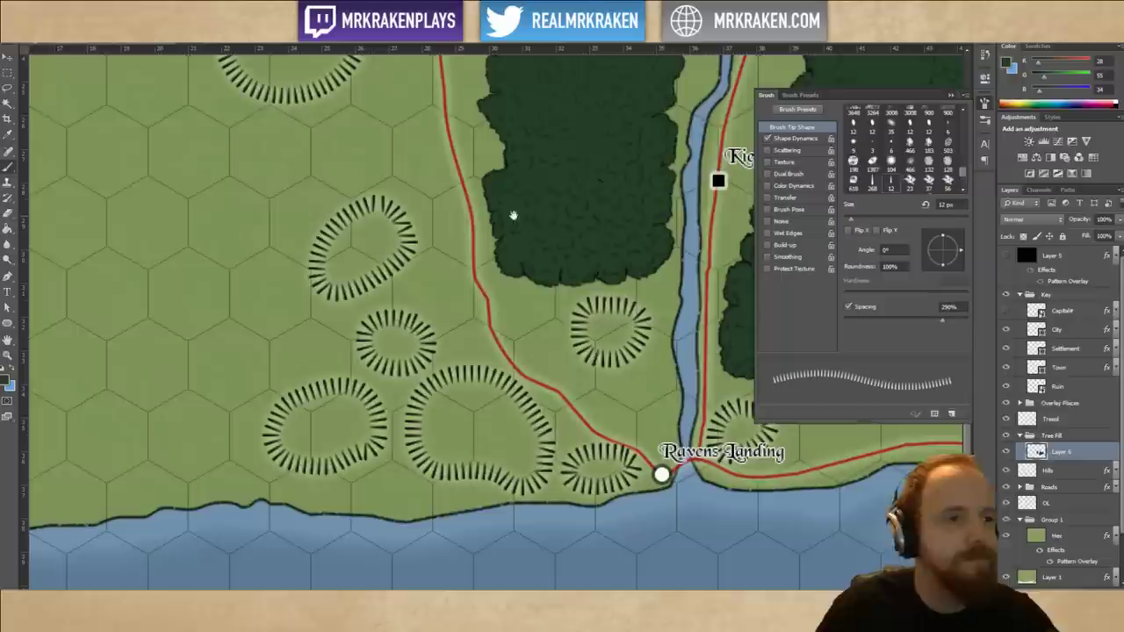
left_click_drag(549, 276, 508, 239)
scroll(524, 283, "down", 1)
key("ctrl+minus")
key("ctrl+plus")
key("ctrl+plus")
left_click_drag(743, 205, 652, 361)
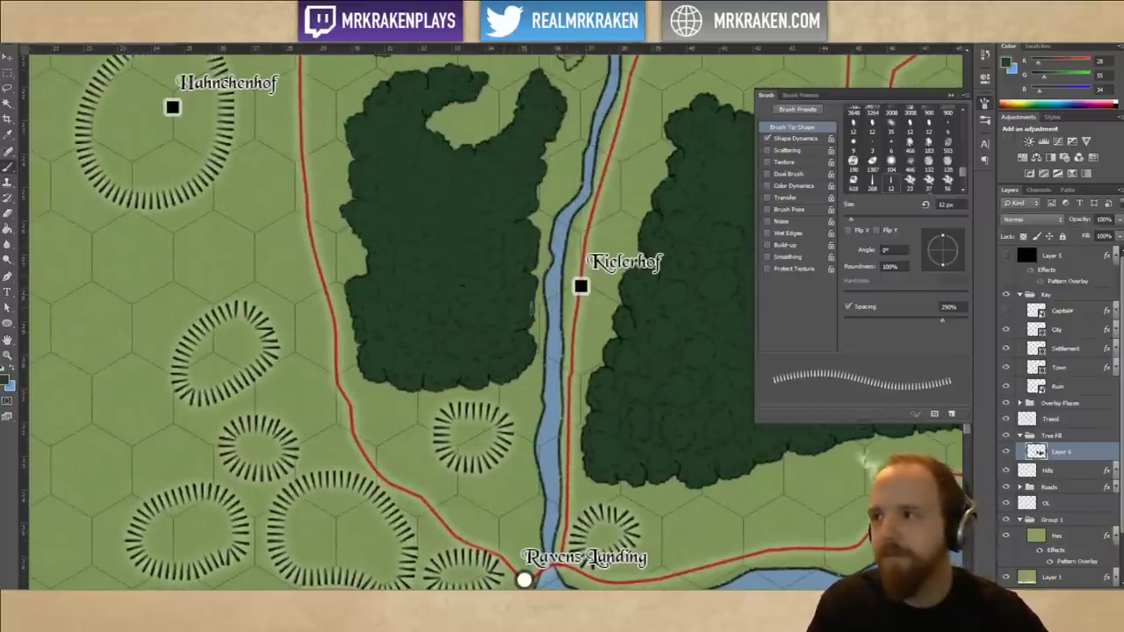
left_click_drag(596, 288, 541, 336)
left_click_drag(721, 313, 525, 258)
Browse the saved brush presets and choose the hard 6 px brush that uses Dual Brush.
right_click(367, 298)
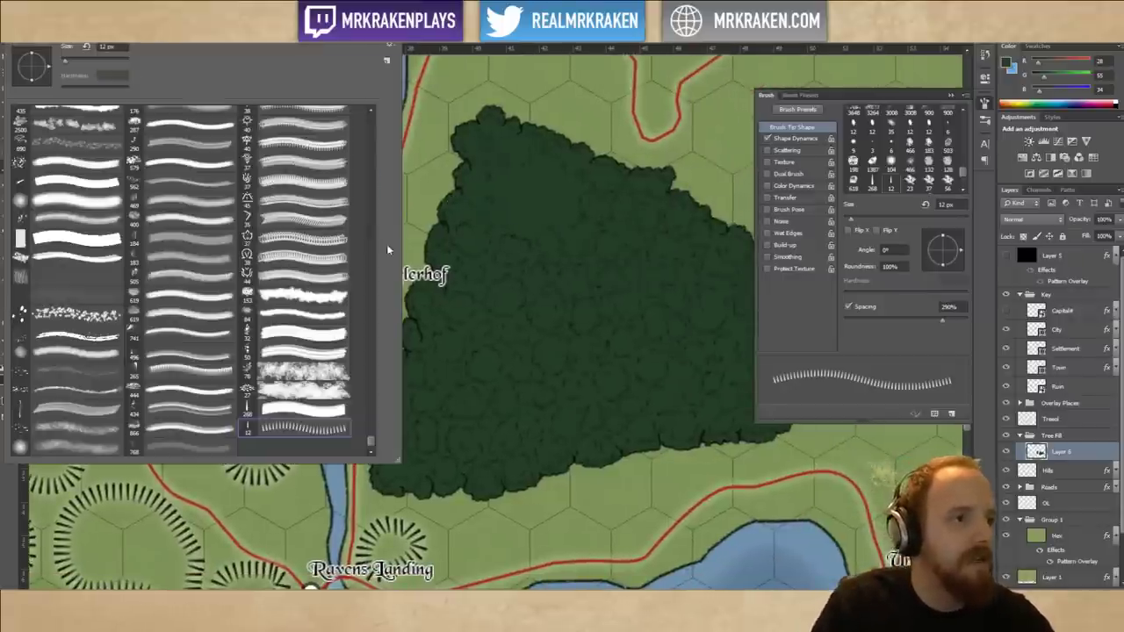
mouse_move(373, 446)
left_mouse_down()
mouse_move(378, 379)
mouse_move(378, 394)
left_mouse_up()
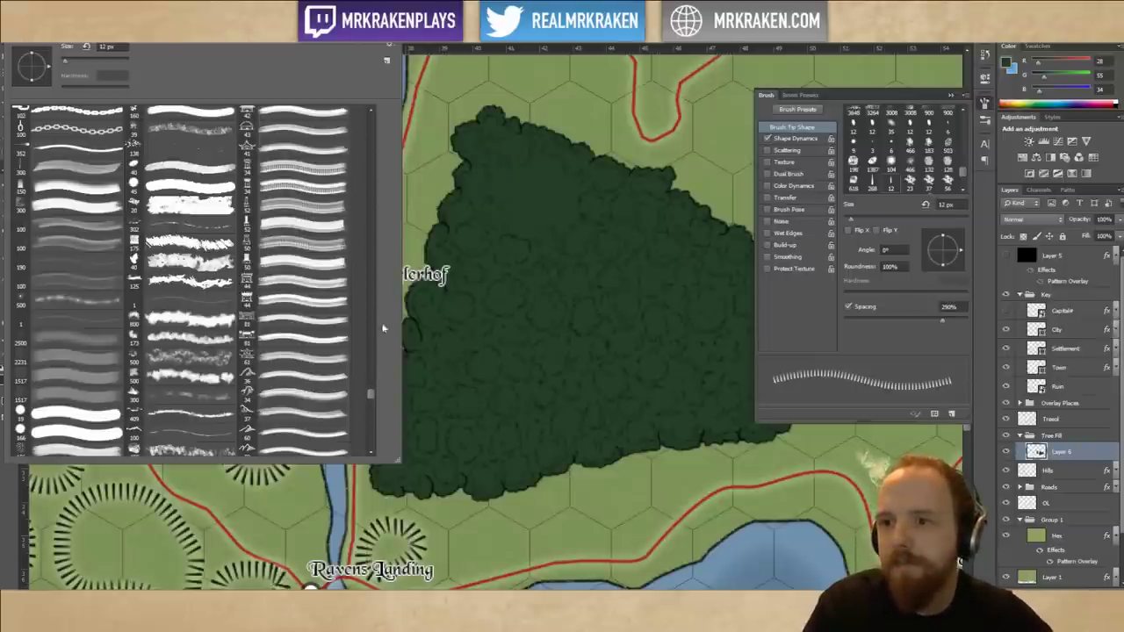
scroll(373, 392, "up", 5)
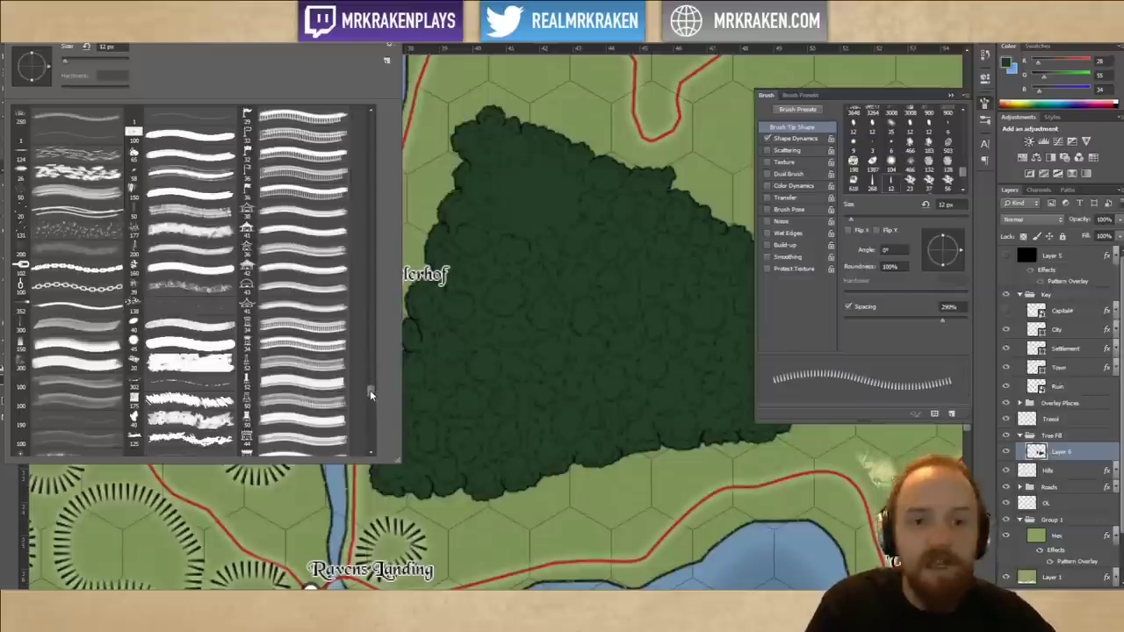
mouse_move(366, 390)
left_mouse_down()
mouse_move(384, 359)
mouse_move(363, 360)
mouse_move(372, 369)
left_mouse_up()
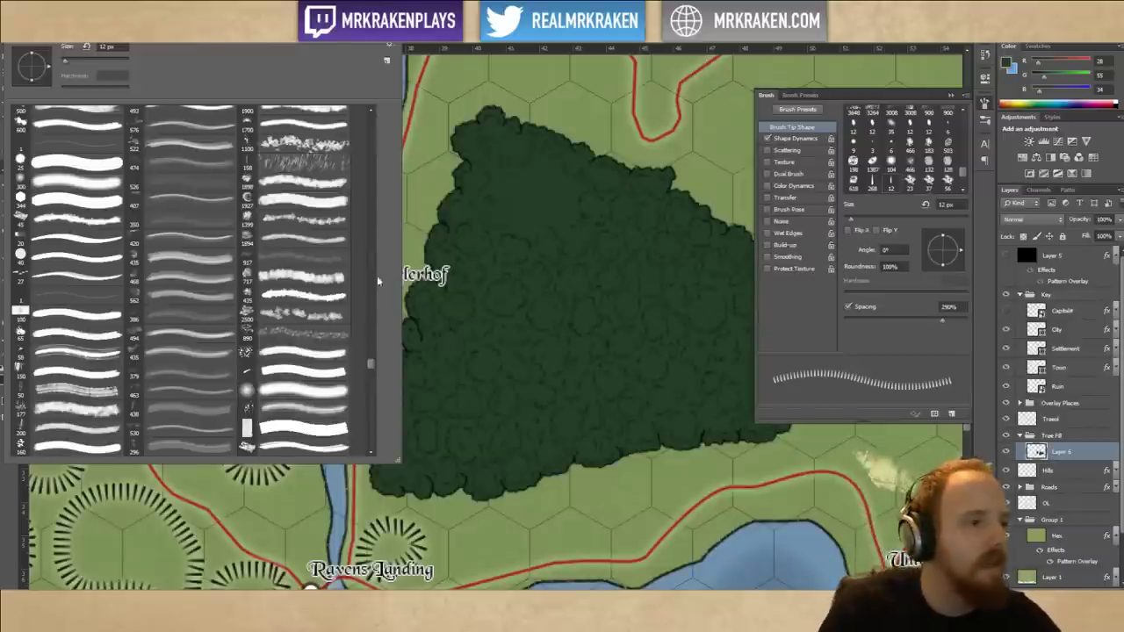
left_click_drag(370, 363, 381, 272)
left_click(327, 336)
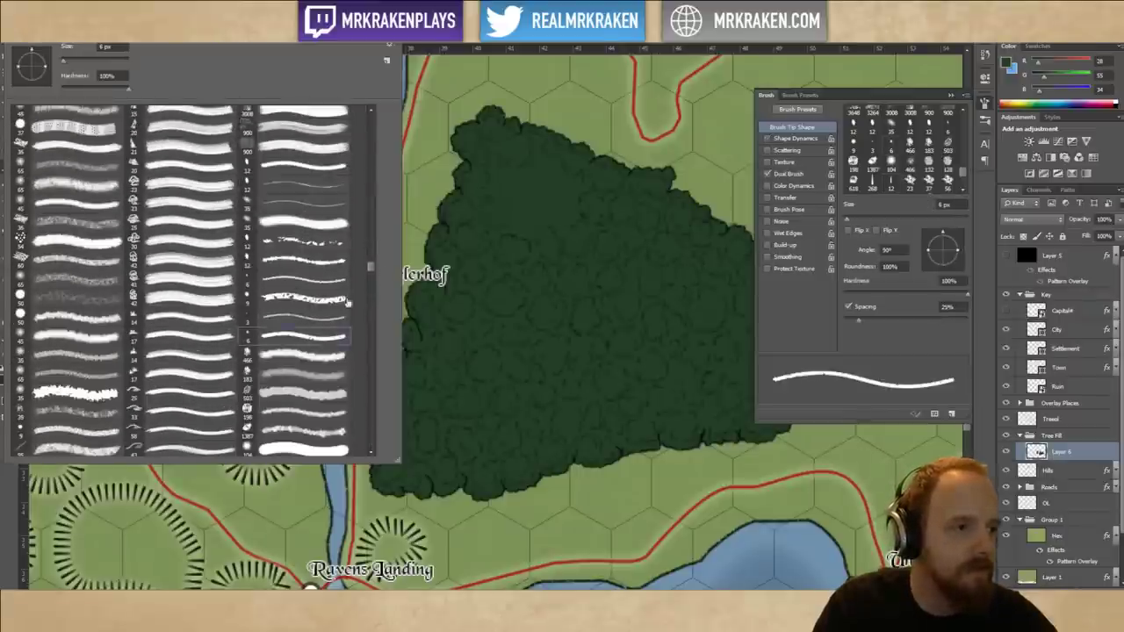
left_click(596, 58)
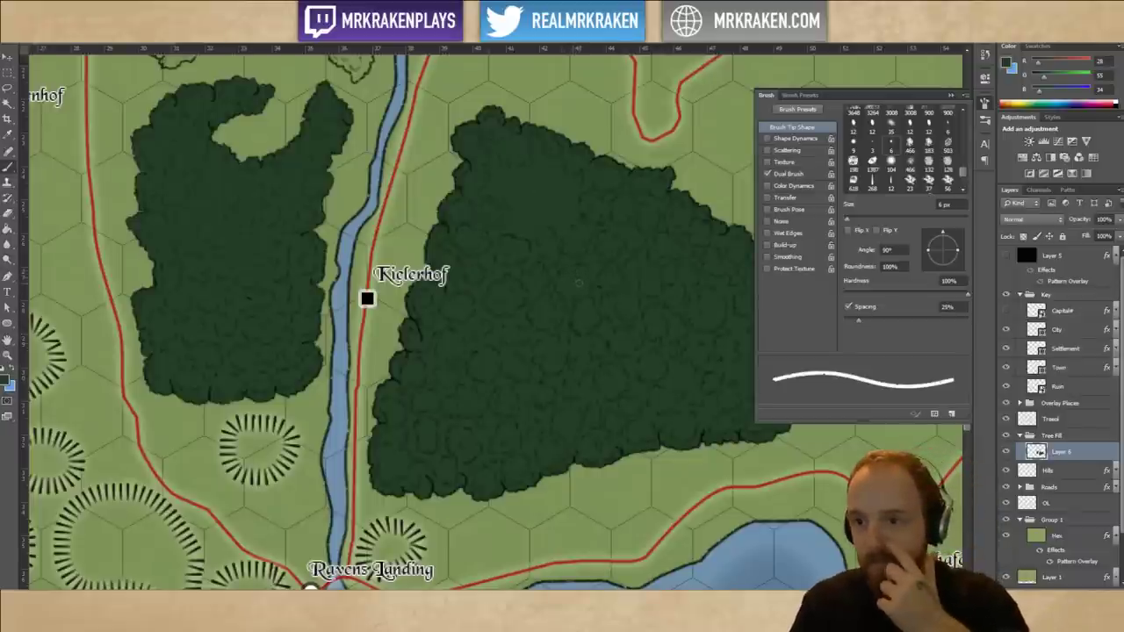
Reduce the brush size to 2 px and reset the painting colours to black and white.
key("bracketleft")
key("bracketleft")
key("bracketleft")
key("bracketleft")
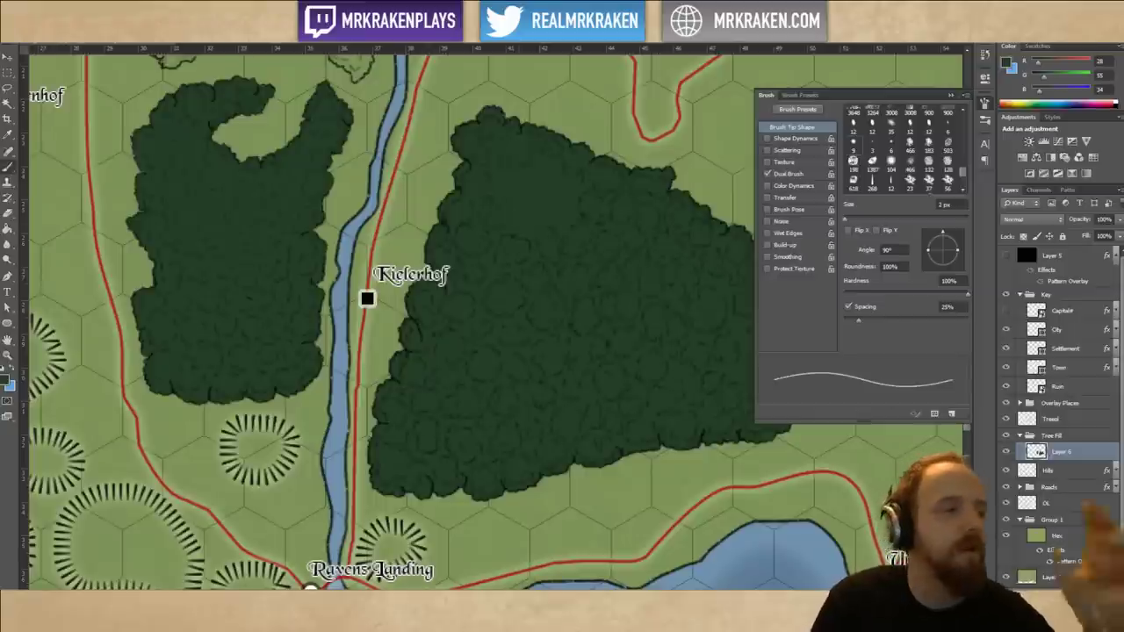
left_click(4, 374)
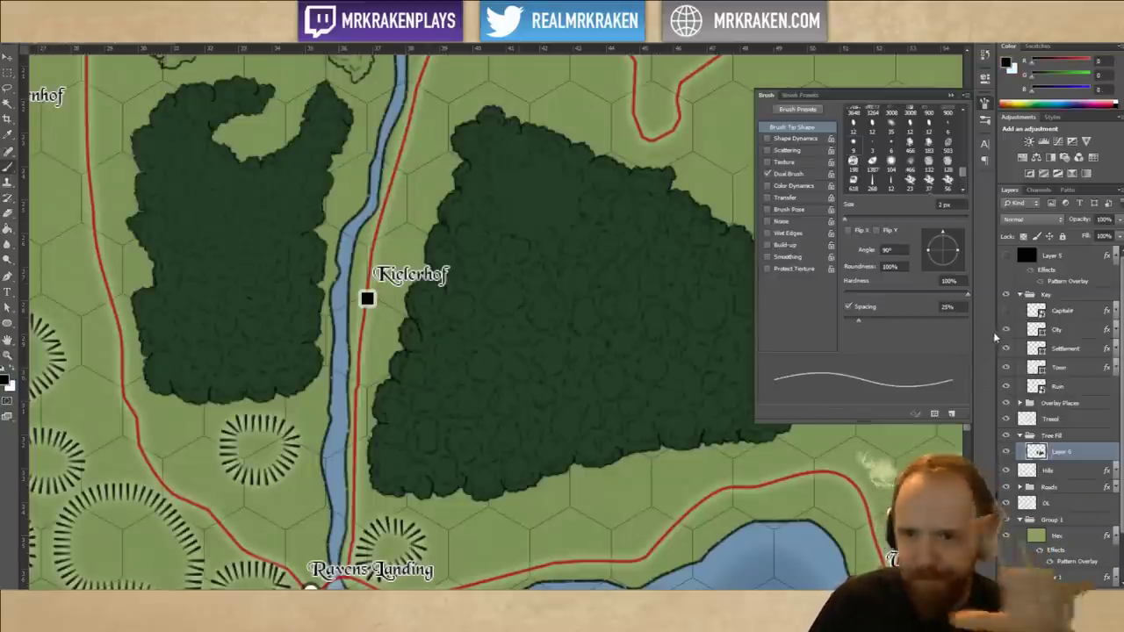
Select the tree outline layer above the Tree Fill group and enable Shape Dynamics for the brush.
mouse_move(471, 420)
left_mouse_down()
mouse_move(489, 417)
mouse_move(509, 332)
left_mouse_up()
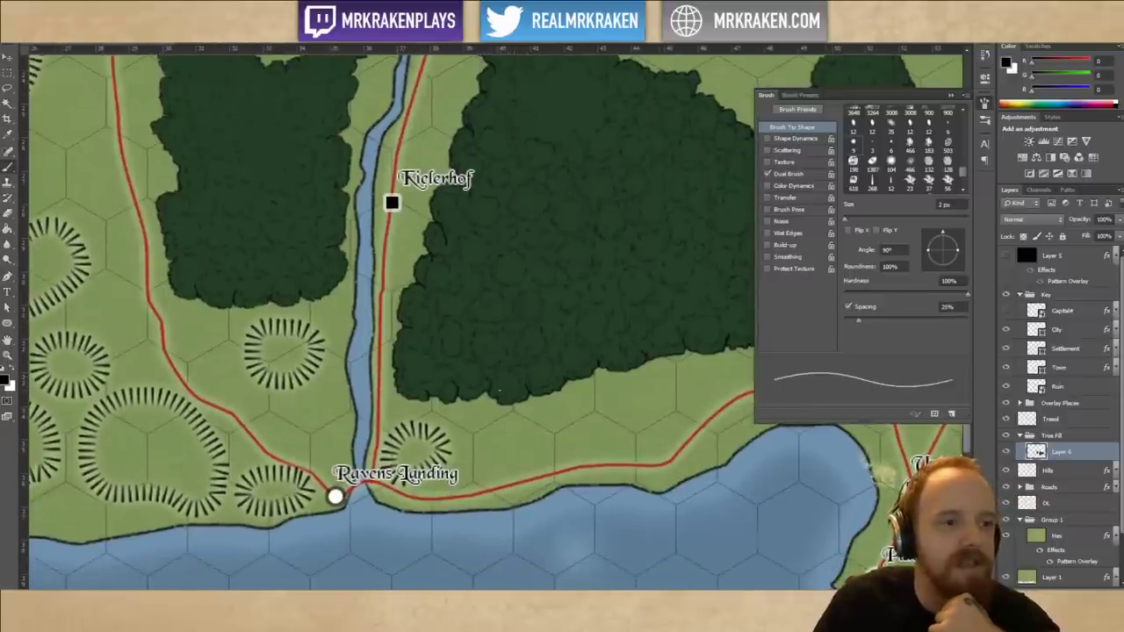
scroll(507, 275, "up", 5)
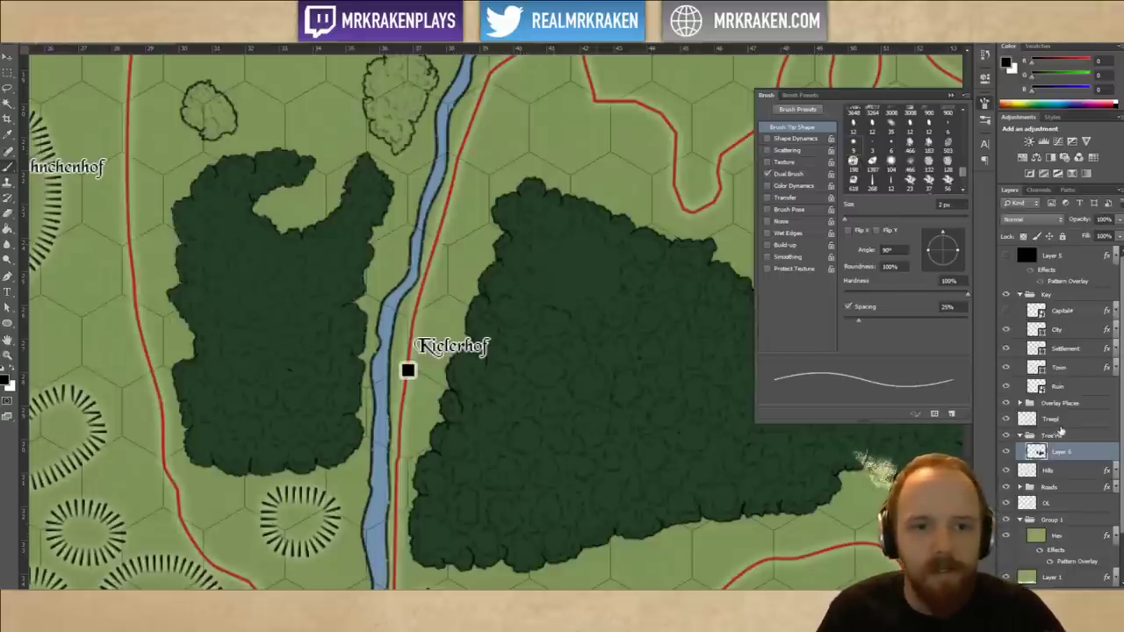
left_click(1057, 425)
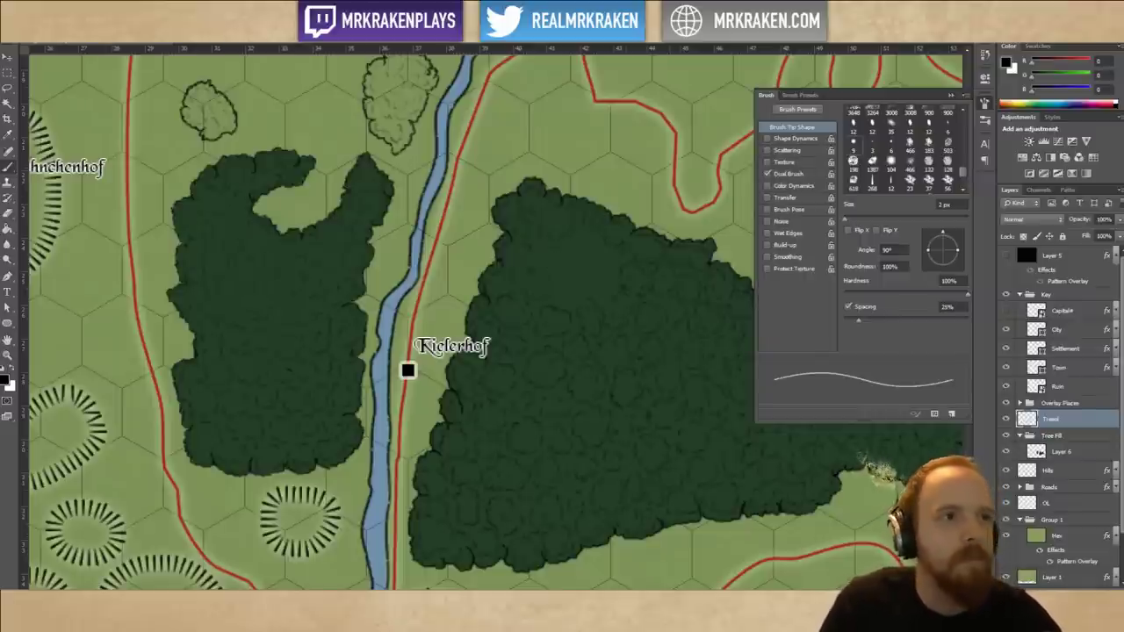
left_click(768, 138)
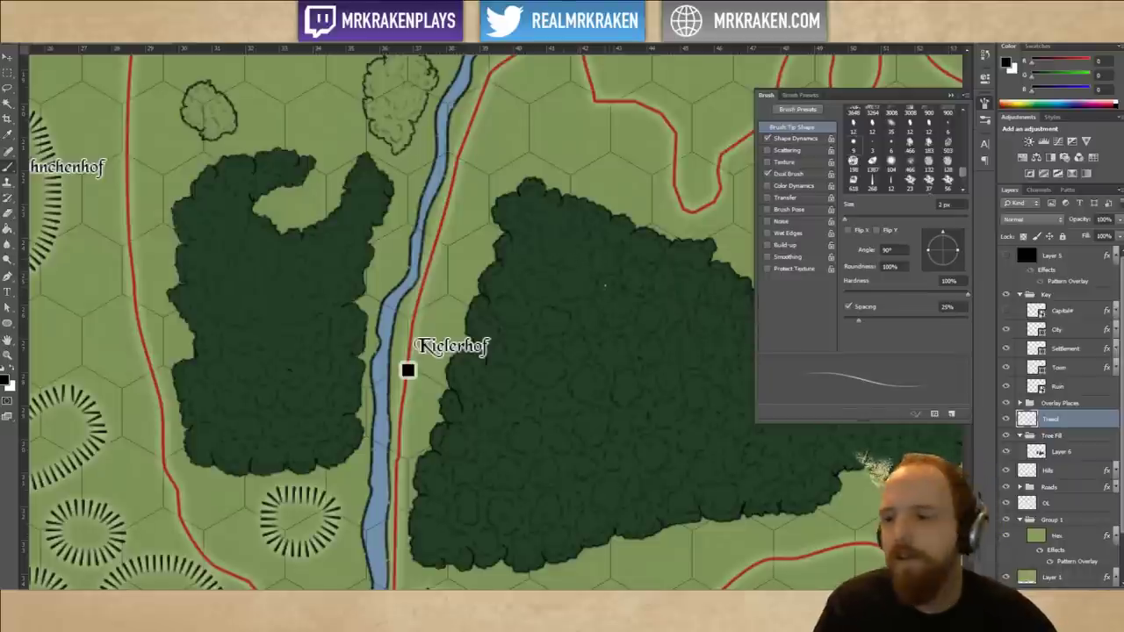
Examine the filled forests and the two unfilled groves on both sides of the river.
scroll(604, 291, "down", 2)
scroll(592, 291, "down", 3)
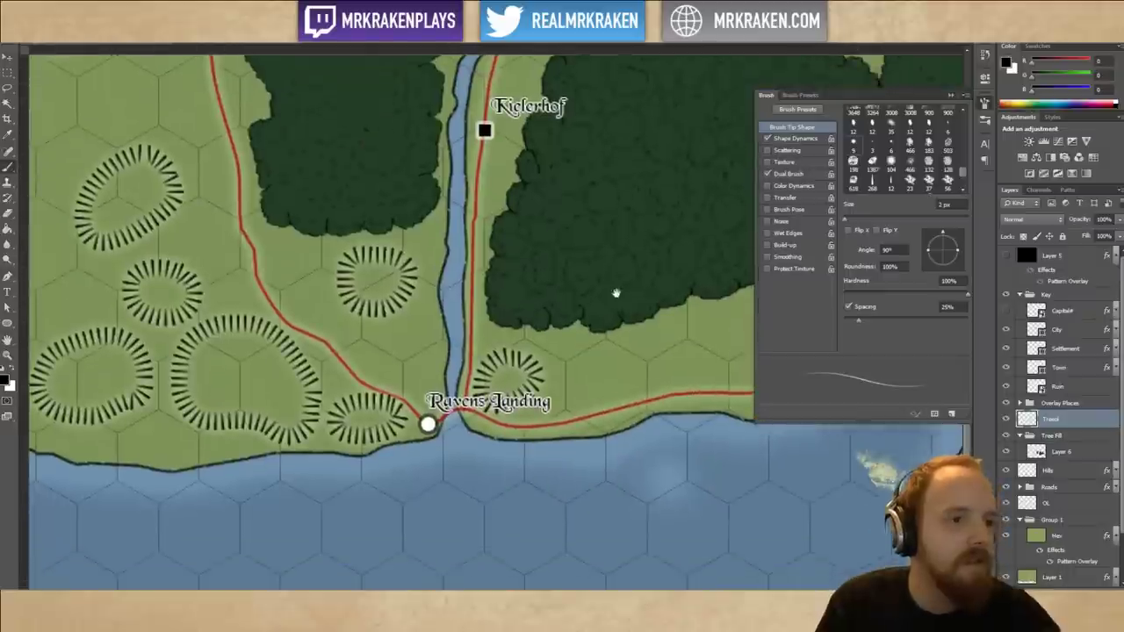
scroll(615, 304, "up", 2)
left_click_drag(582, 320, 572, 334)
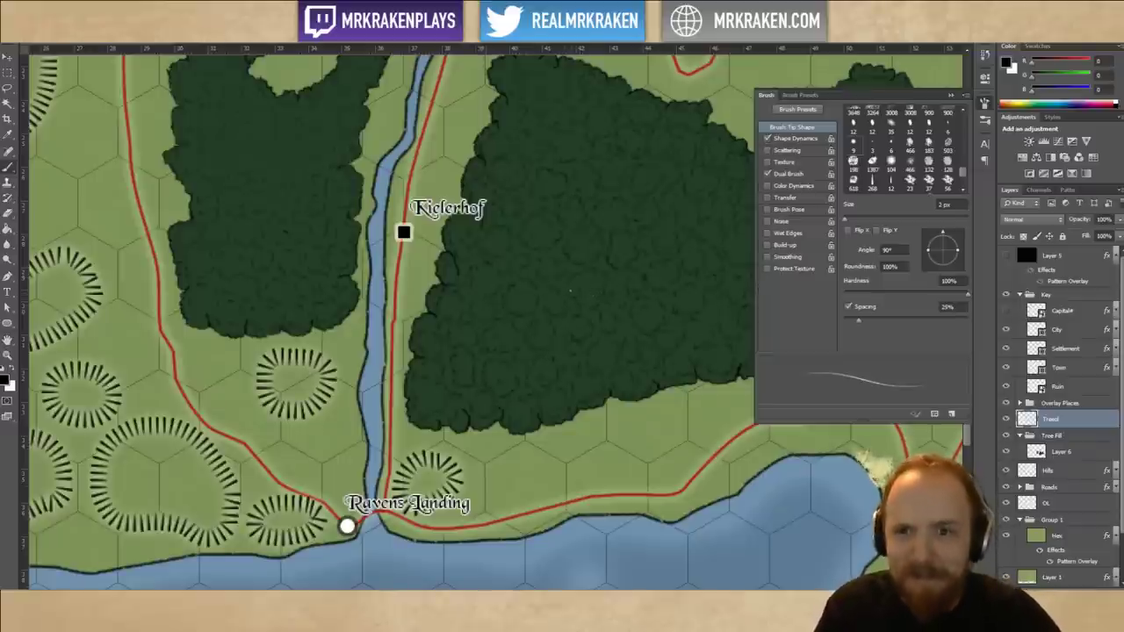
left_click_drag(594, 309, 567, 334)
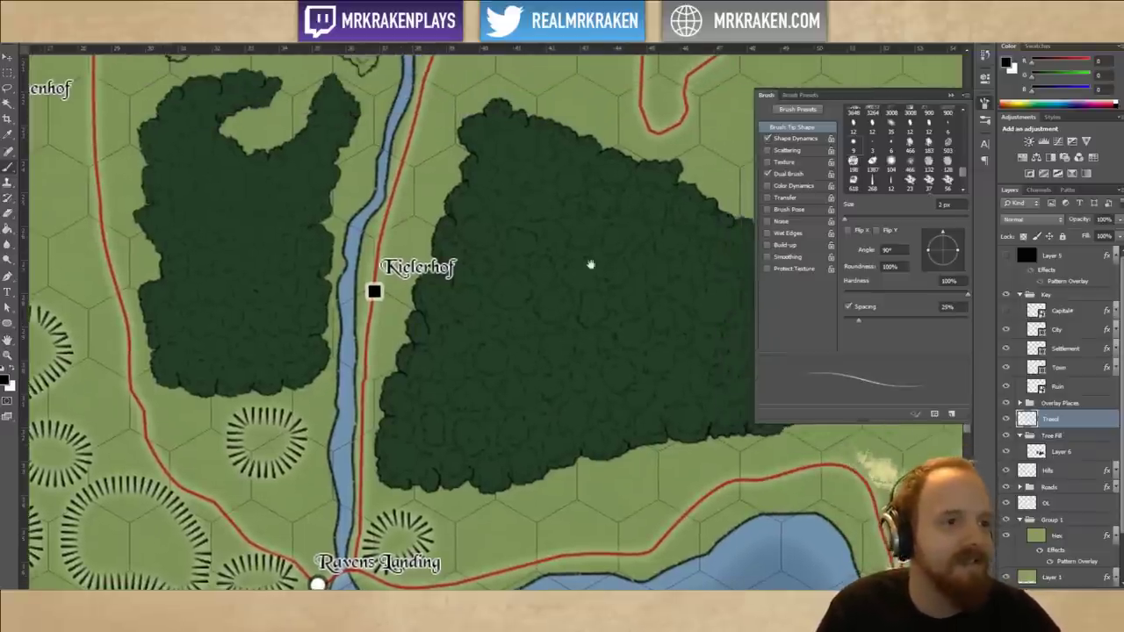
left_click_drag(592, 264, 594, 354)
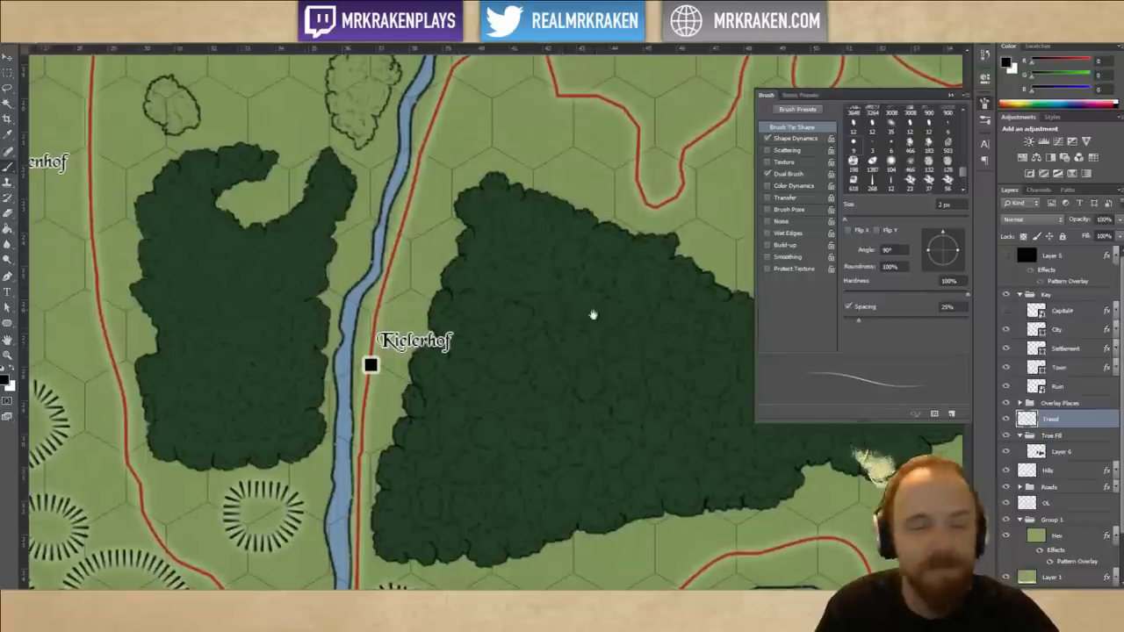
left_click_drag(593, 314, 600, 395)
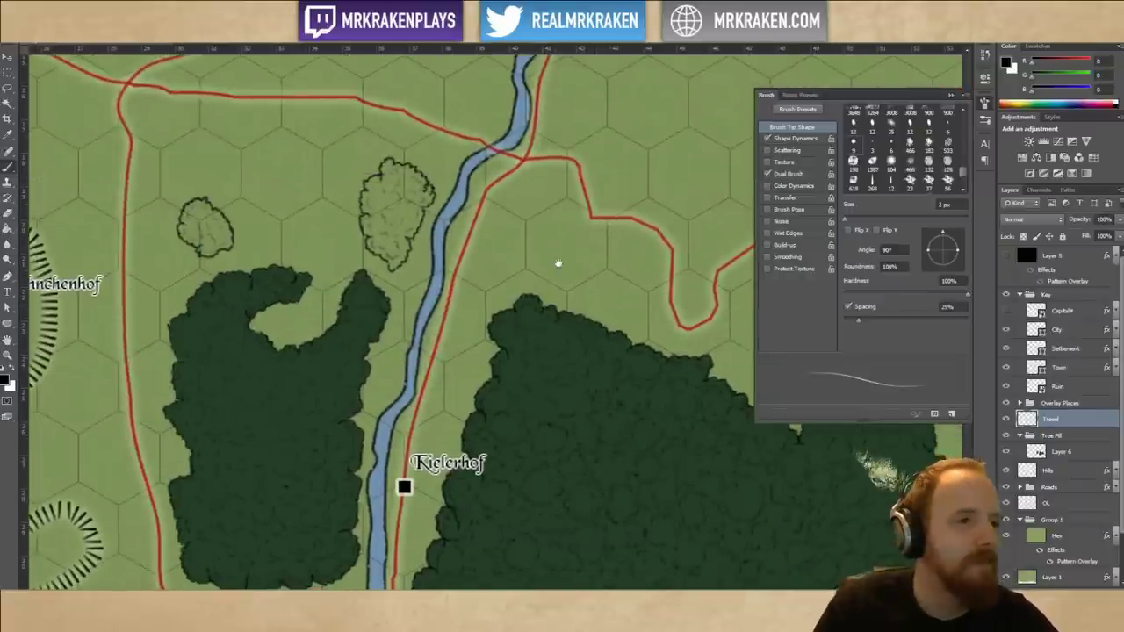
left_click_drag(558, 263, 573, 309)
Select Layer 6 in the Tree Fill group and sample the forest's dark green as the foreground colour.
left_click(1063, 451)
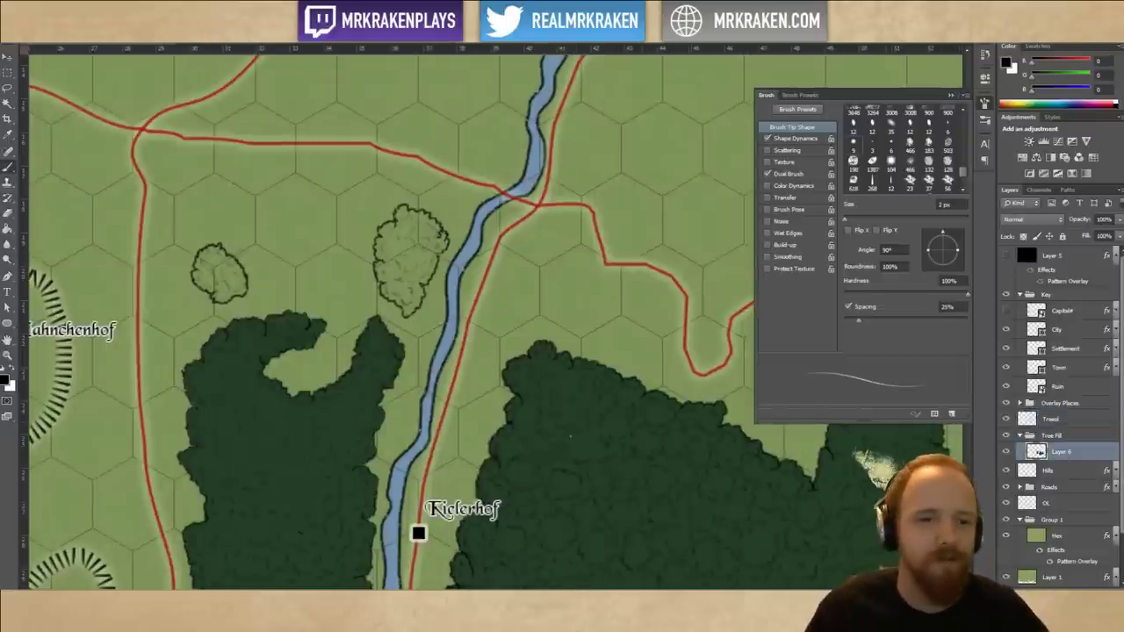
left_click(613, 457, "alt")
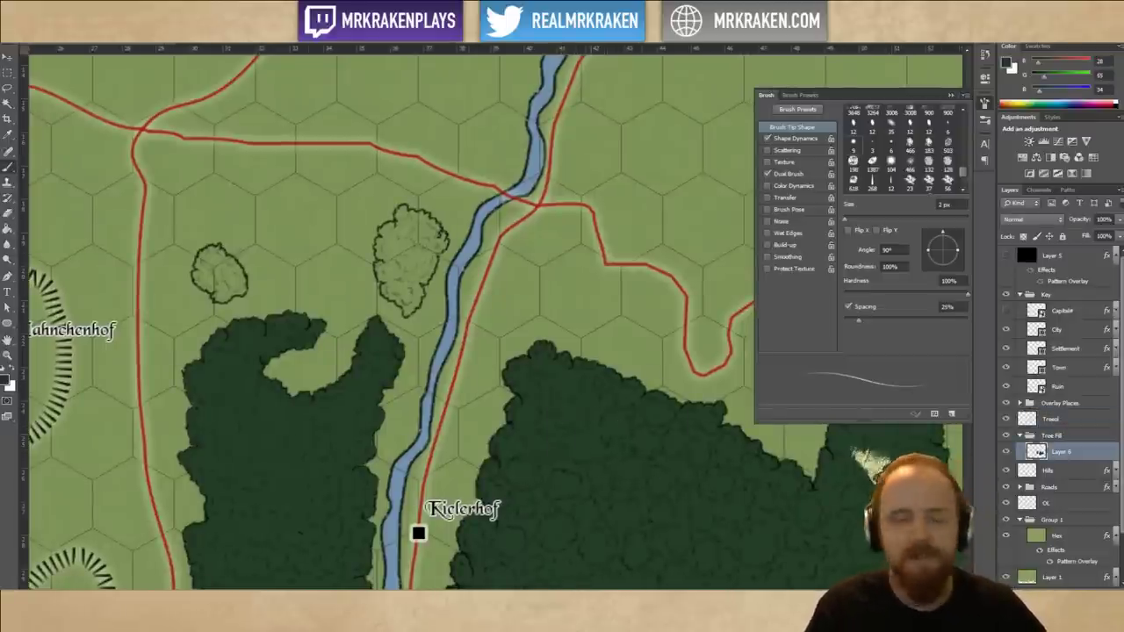
Choose the hard round 60 px brush preset, try a single dab on the map and undo it.
left_click(44, 26)
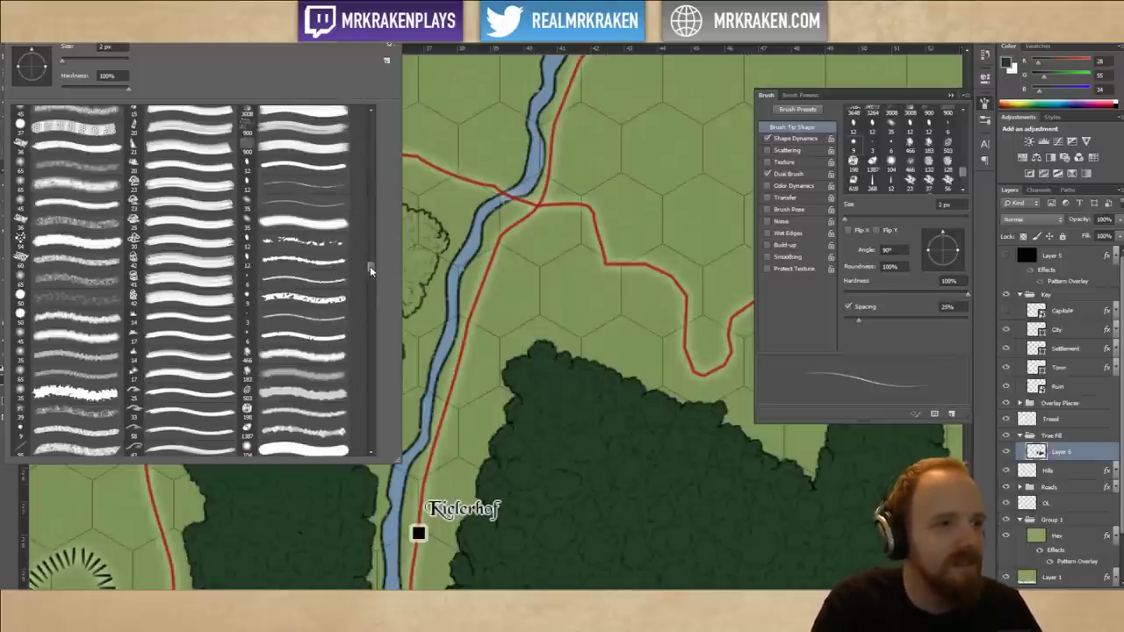
mouse_move(370, 266)
left_mouse_down()
mouse_move(379, 119)
mouse_move(384, 206)
left_mouse_up()
left_click(125, 263)
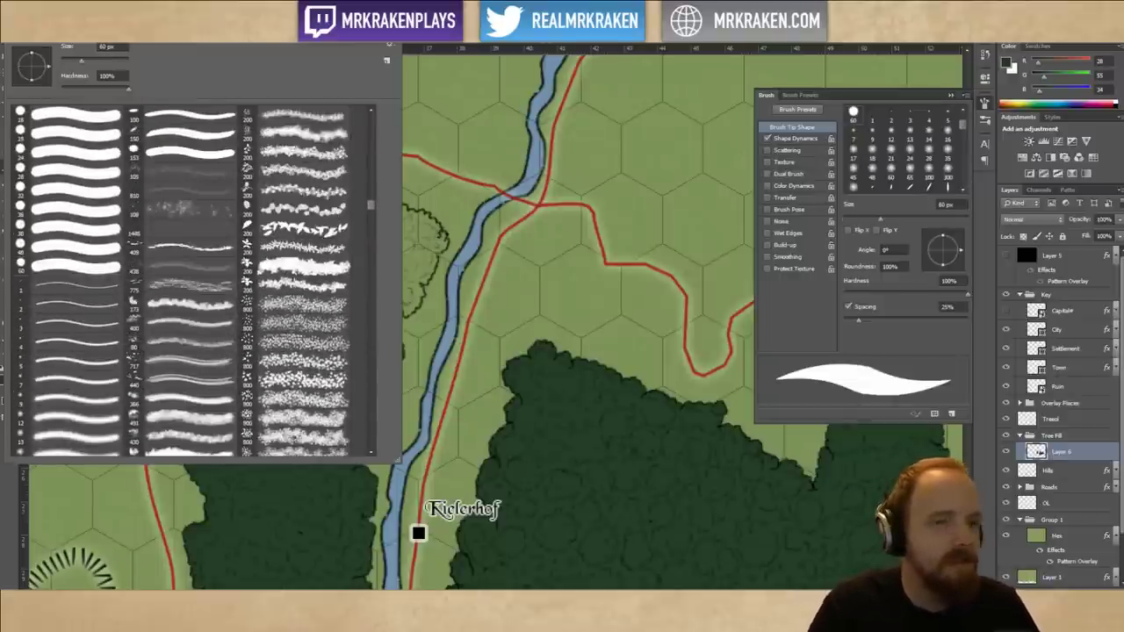
left_click(580, 290)
key("ctrl+z")
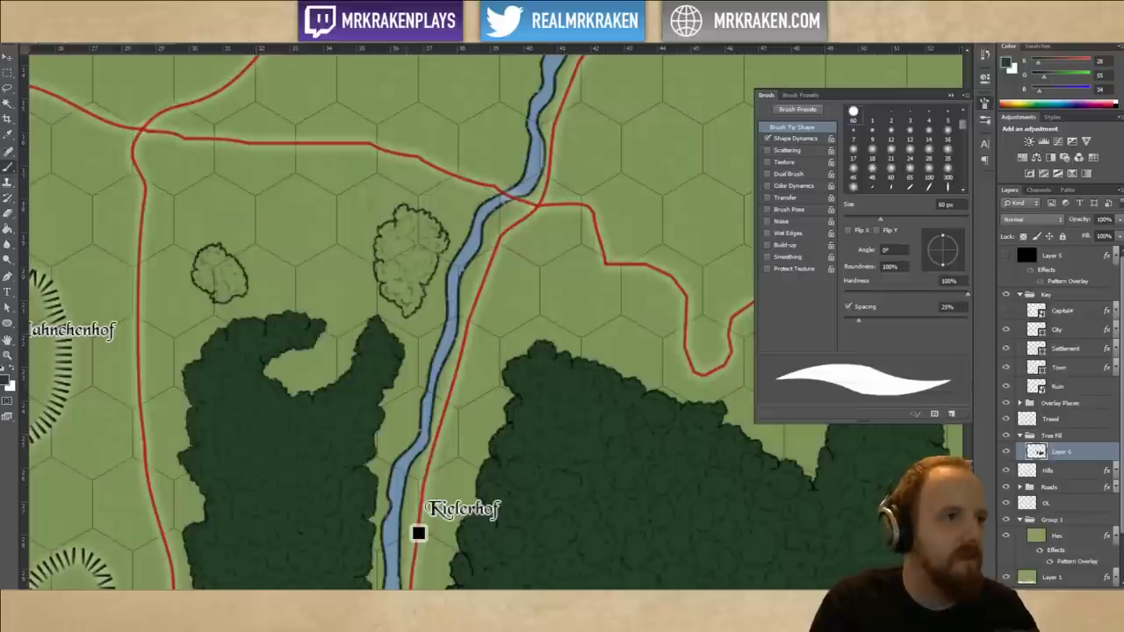
Reduce the brush to about 25 px and paint dark green in the middle of the grove beside the river.
key("bracketleft")
key("bracketleft")
key("bracketleft")
key("bracketleft")
key("bracketleft")
key("bracketleft")
key("bracketleft")
mouse_move(411, 240)
left_mouse_down()
mouse_move(411, 265)
mouse_move(392, 285)
mouse_move(386, 273)
left_mouse_up()
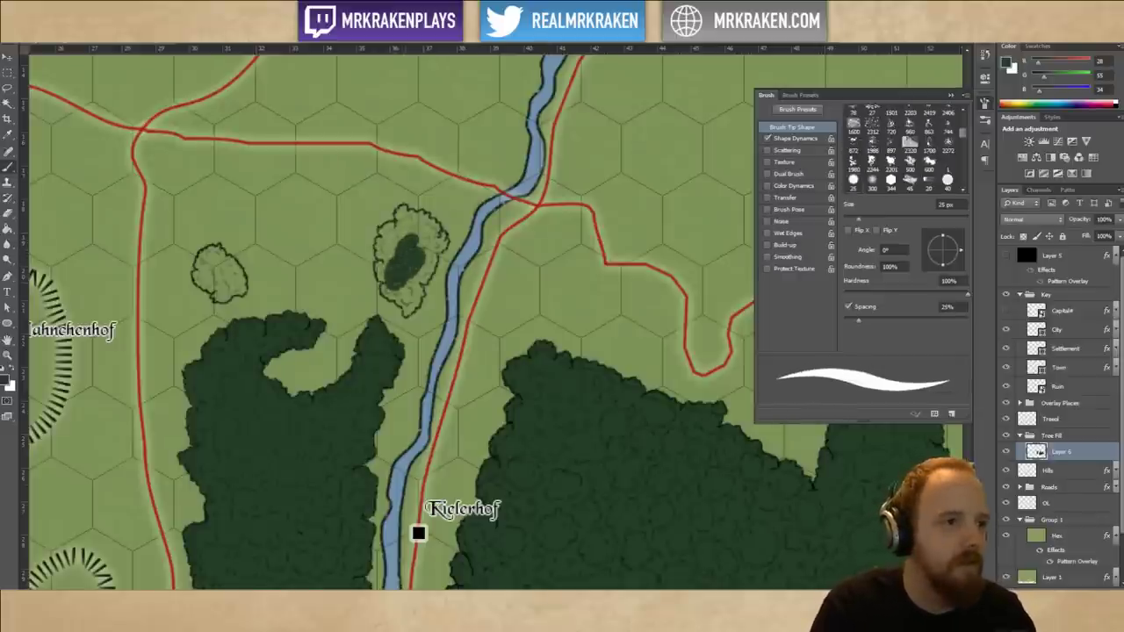
Reduce the brush to 10 px and fill the rest of the grove beside the river with dark green up to its outline.
key("ctrl+plus")
key("ctrl+plus")
mouse_move(336, 235)
left_mouse_down()
mouse_move(464, 258)
mouse_move(422, 275)
mouse_move(430, 271)
mouse_move(415, 263)
mouse_move(415, 187)
mouse_move(427, 182)
mouse_move(413, 171)
mouse_move(416, 181)
mouse_move(453, 154)
mouse_move(420, 233)
left_mouse_up()
key("bracketleft")
key("bracketleft")
key("bracketleft")
key("bracketleft")
key("bracketleft")
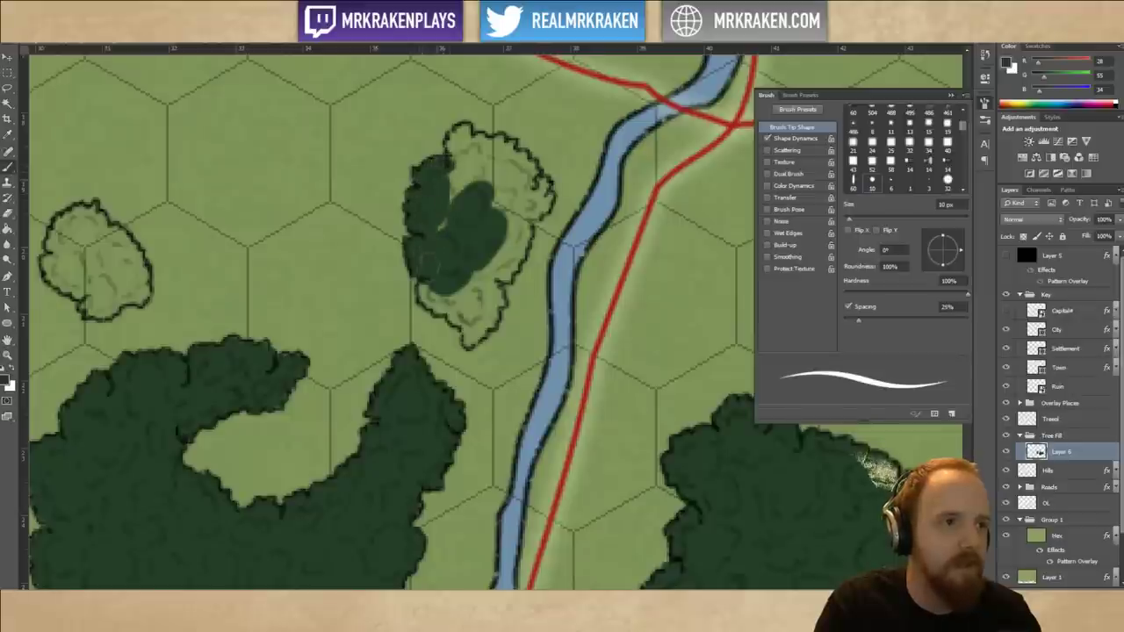
mouse_move(425, 276)
left_mouse_down()
mouse_move(450, 295)
mouse_move(435, 303)
mouse_move(457, 307)
mouse_move(468, 335)
mouse_move(488, 326)
mouse_move(498, 290)
mouse_move(470, 303)
mouse_move(466, 290)
mouse_move(466, 303)
mouse_move(500, 255)
mouse_move(505, 274)
mouse_move(524, 230)
mouse_move(459, 195)
mouse_move(444, 158)
mouse_move(420, 180)
mouse_move(450, 164)
mouse_move(462, 172)
mouse_move(461, 128)
mouse_move(470, 180)
mouse_move(481, 167)
mouse_move(536, 220)
mouse_move(544, 203)
mouse_move(536, 170)
mouse_move(515, 176)
mouse_move(473, 139)
mouse_move(513, 152)
left_mouse_up()
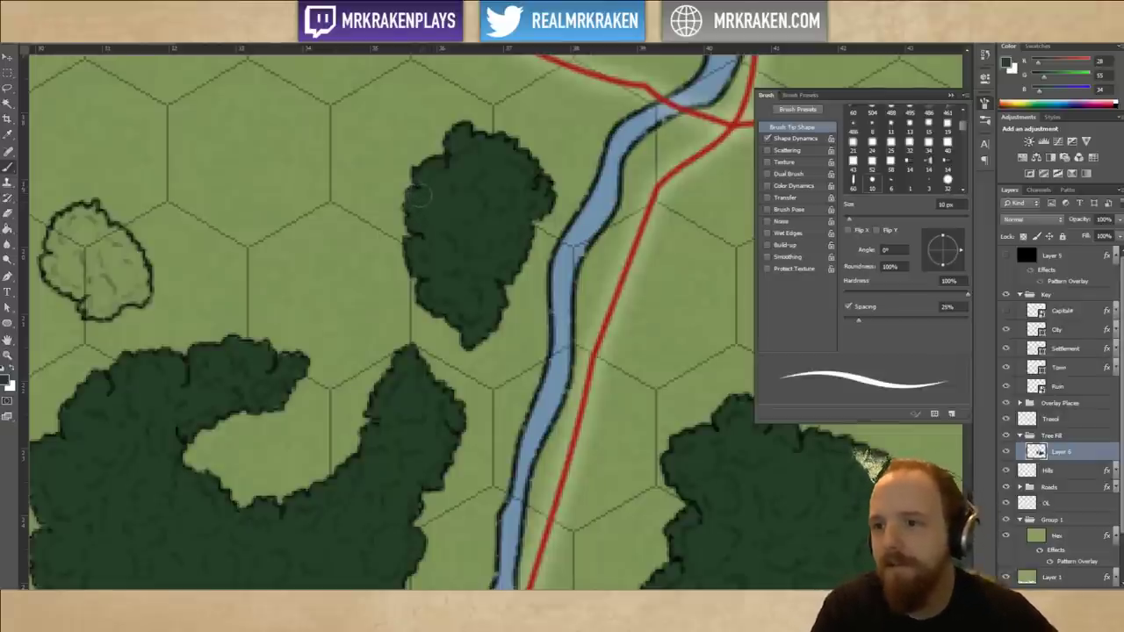
Fill the smaller grove west of the river with dark green up to its outline using the 10 px brush.
left_click_drag(407, 220, 579, 216)
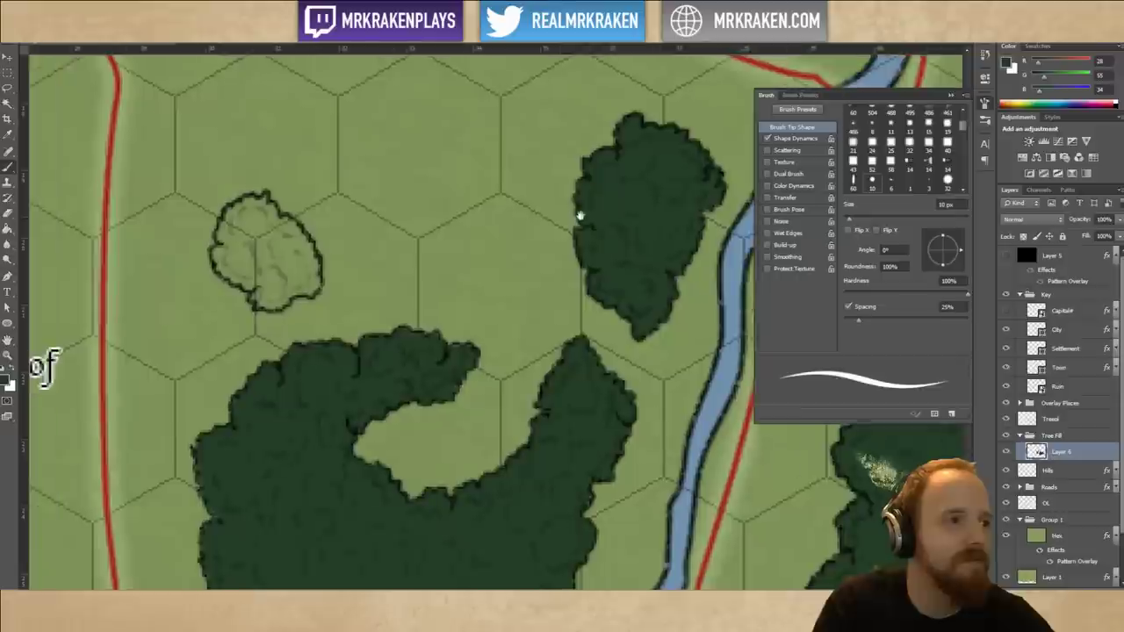
mouse_move(261, 248)
left_mouse_down()
mouse_move(261, 274)
mouse_move(268, 261)
mouse_move(251, 275)
mouse_move(259, 279)
mouse_move(224, 271)
mouse_move(232, 209)
mouse_move(269, 198)
mouse_move(283, 227)
left_mouse_up()
mouse_move(280, 223)
left_mouse_down()
mouse_move(306, 242)
mouse_move(317, 284)
mouse_move(256, 302)
mouse_move(259, 289)
mouse_move(283, 286)
mouse_move(293, 254)
mouse_move(307, 264)
mouse_move(262, 220)
left_mouse_up()
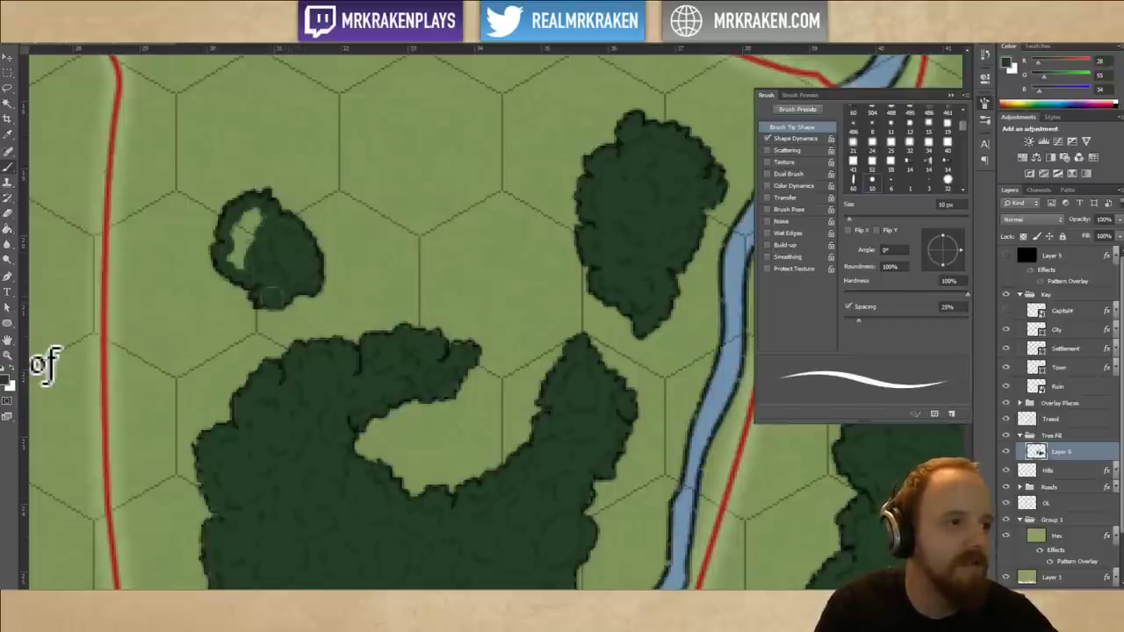
mouse_move(262, 278)
left_mouse_down()
mouse_move(231, 255)
mouse_move(235, 231)
mouse_move(259, 213)
left_mouse_up()
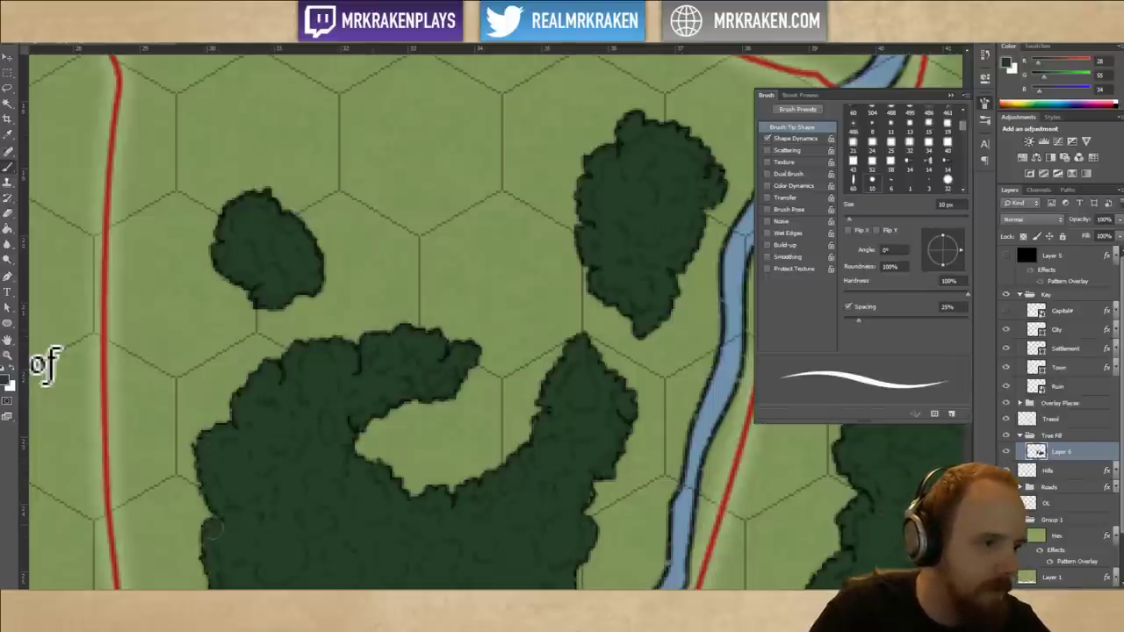
Examine the outline and leaf texture of the large filled forest west of the river, from its southern edge to the groves.
scroll(311, 404, "down", 5)
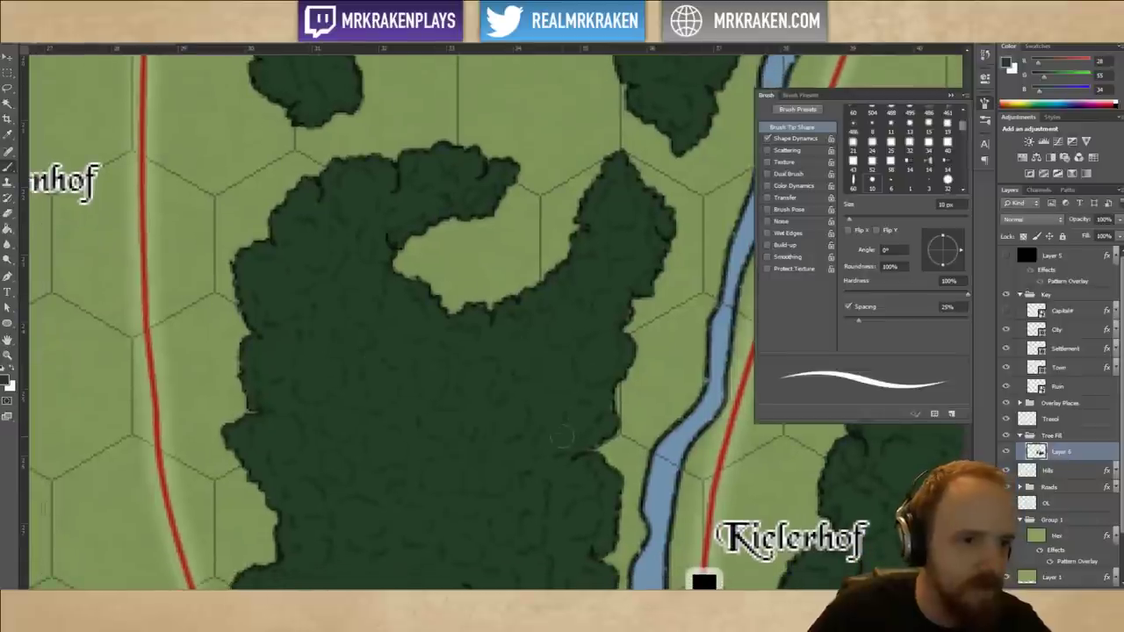
scroll(578, 520, "down", 4)
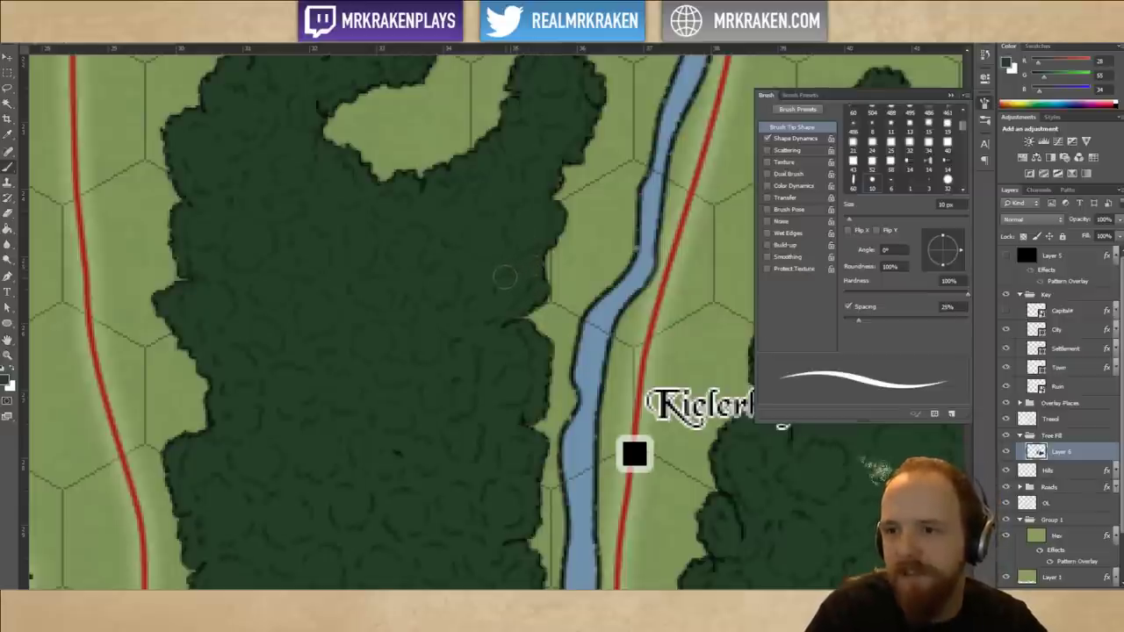
left_click_drag(515, 260, 544, 161)
left_click_drag(477, 444, 516, 280)
left_click_drag(459, 307, 463, 305)
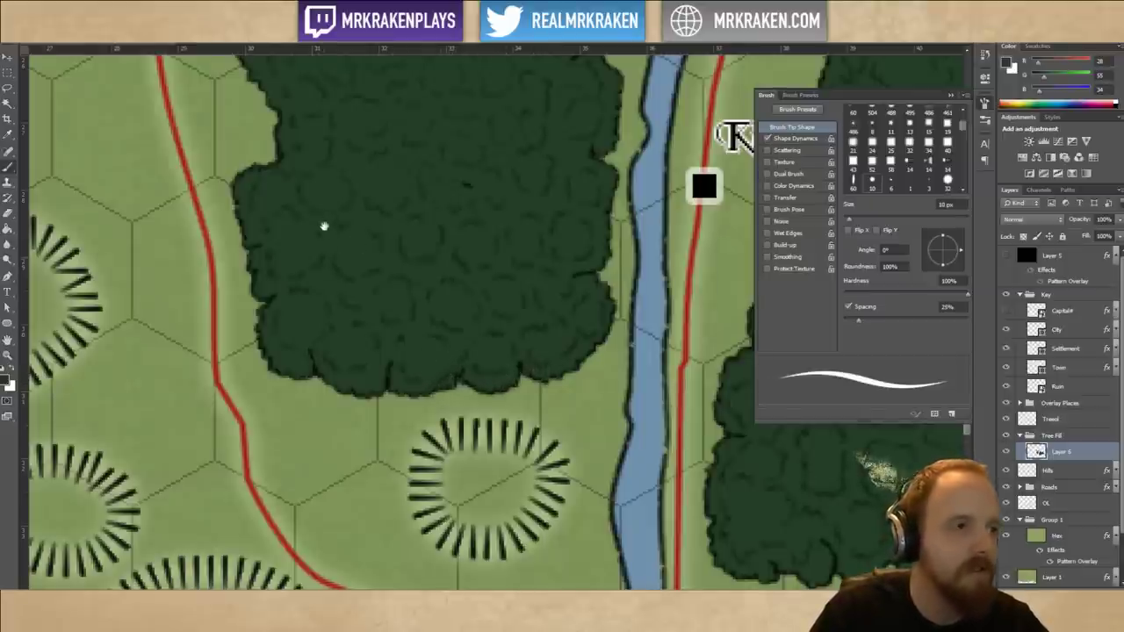
mouse_move(322, 225)
left_mouse_down()
mouse_move(331, 296)
mouse_move(381, 258)
left_mouse_up()
mouse_move(345, 151)
left_mouse_down()
mouse_move(341, 272)
mouse_move(356, 325)
left_mouse_up()
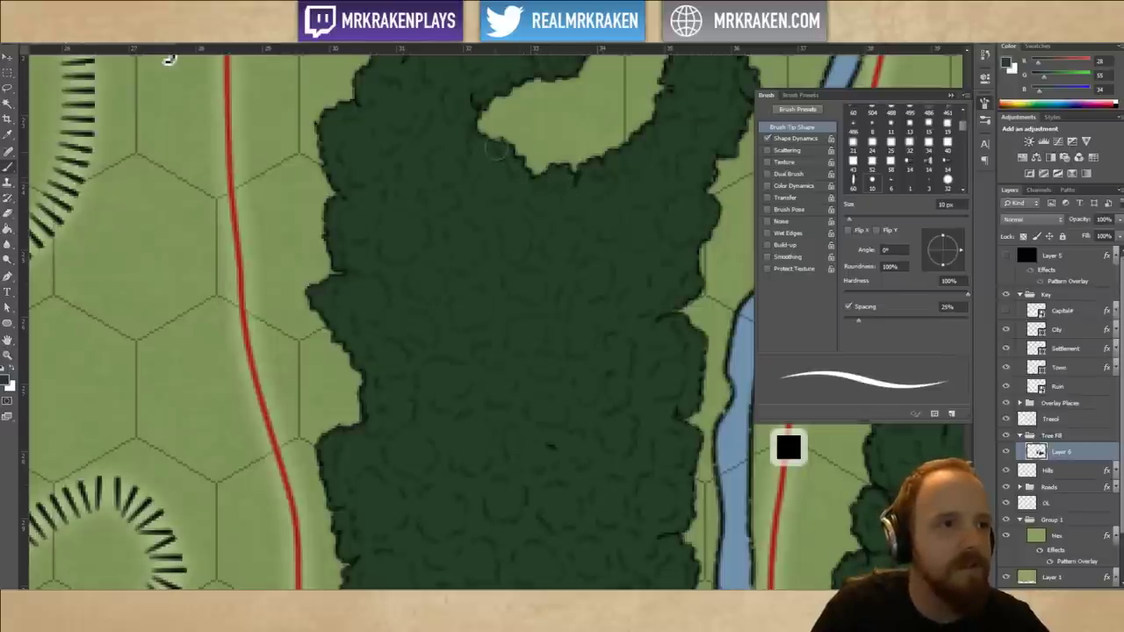
mouse_move(448, 146)
left_mouse_down()
mouse_move(437, 259)
mouse_move(451, 309)
left_mouse_up()
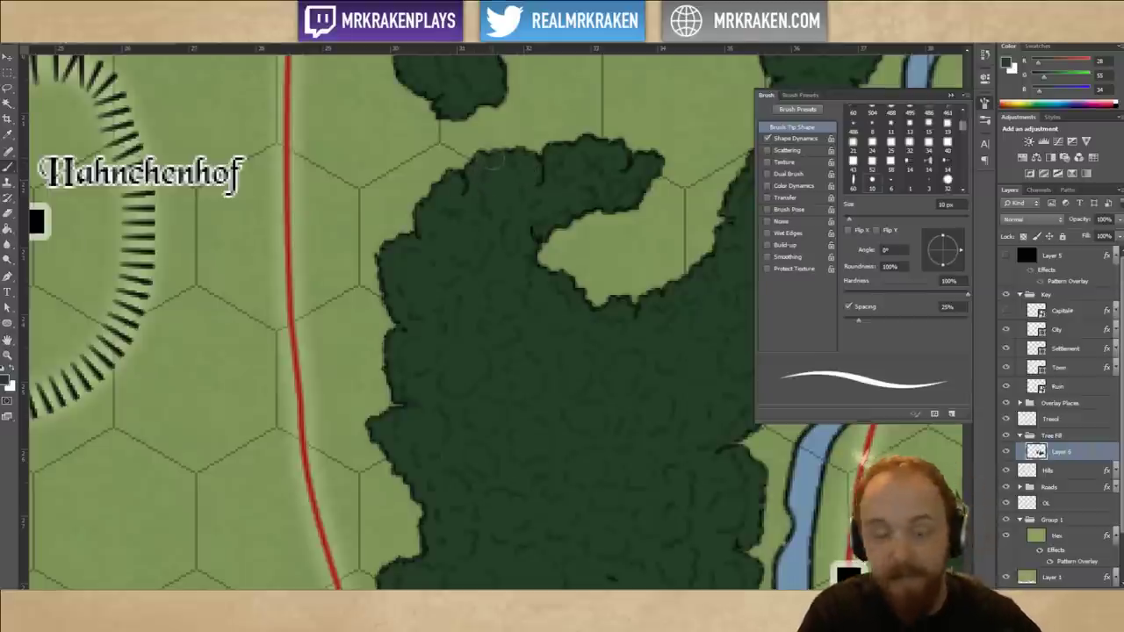
left_click_drag(641, 386, 489, 370)
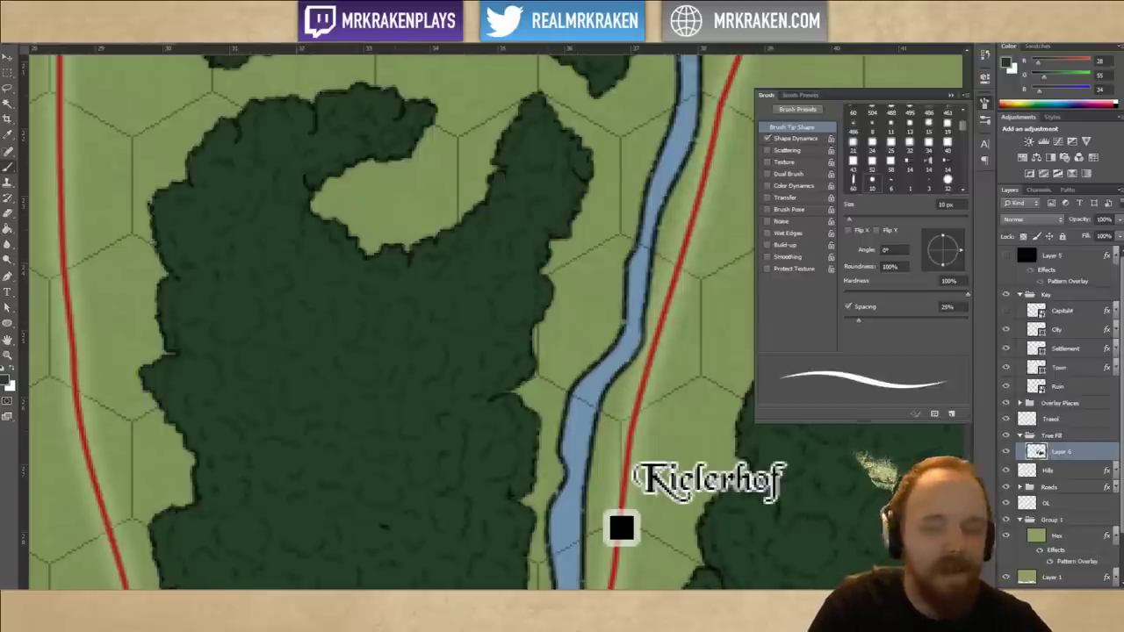
left_click_drag(484, 227, 477, 346)
left_click_drag(526, 176, 524, 299)
left_click_drag(554, 202, 534, 275)
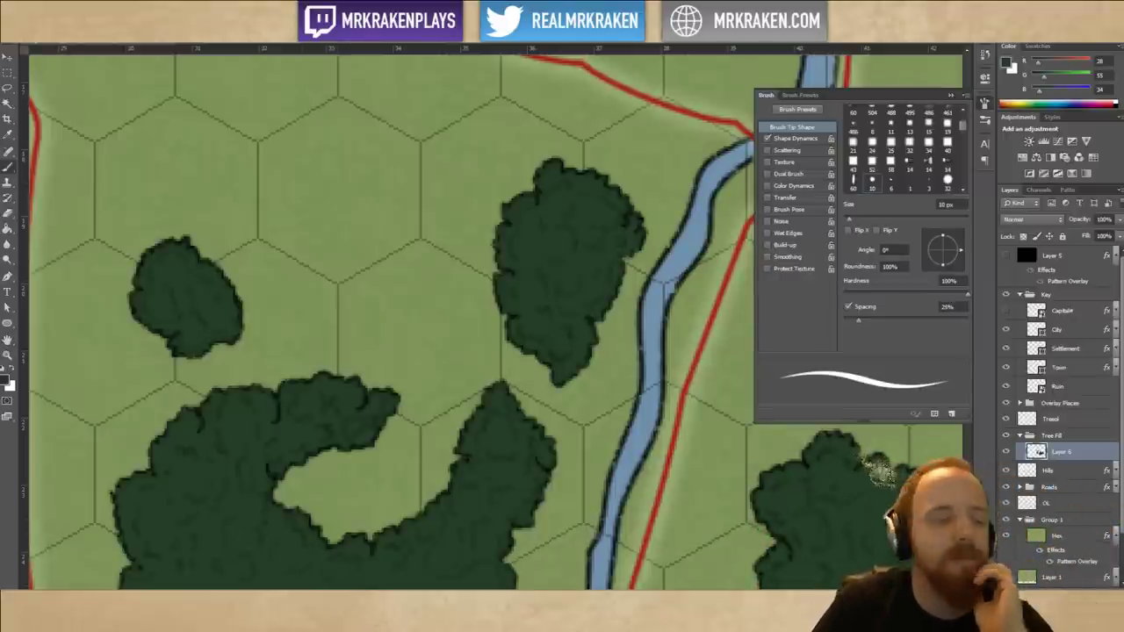
Switch to the browser, open the Verash Places spreadsheet and review the settlement list, including the whole Hahnchenhof row.
key("alt+Tab")
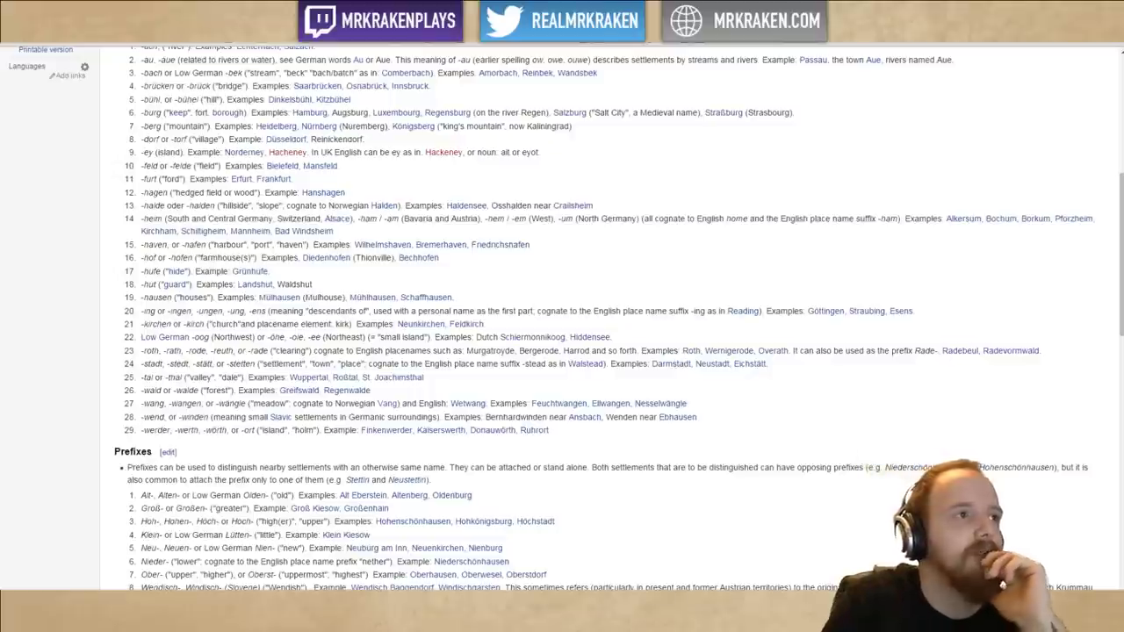
left_click(268, 17)
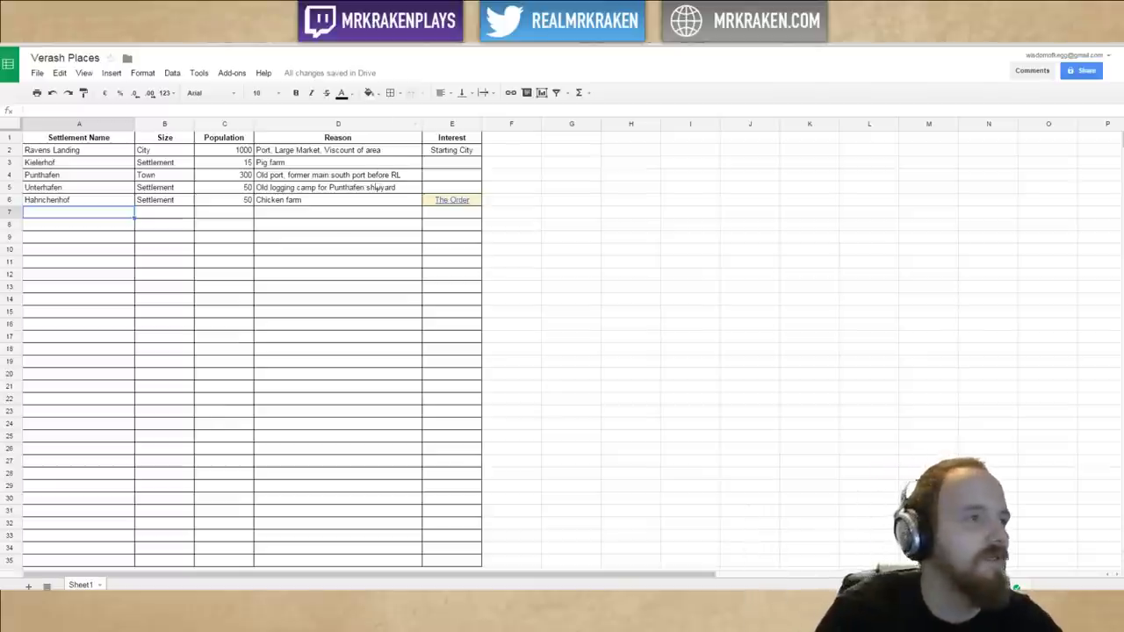
left_click(360, 214)
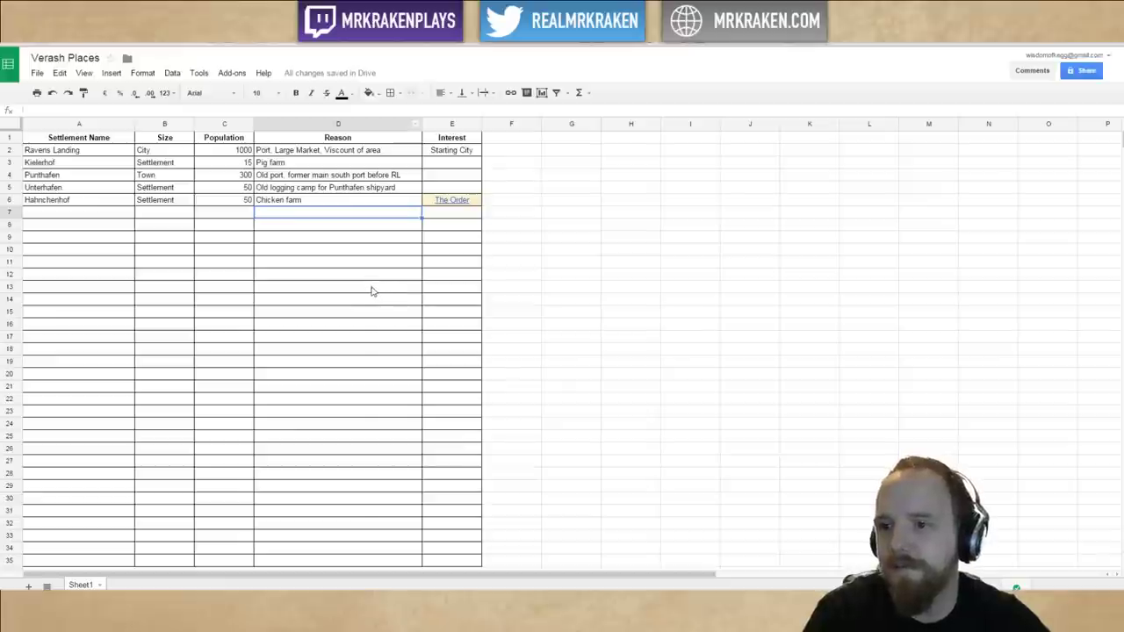
left_click(450, 212)
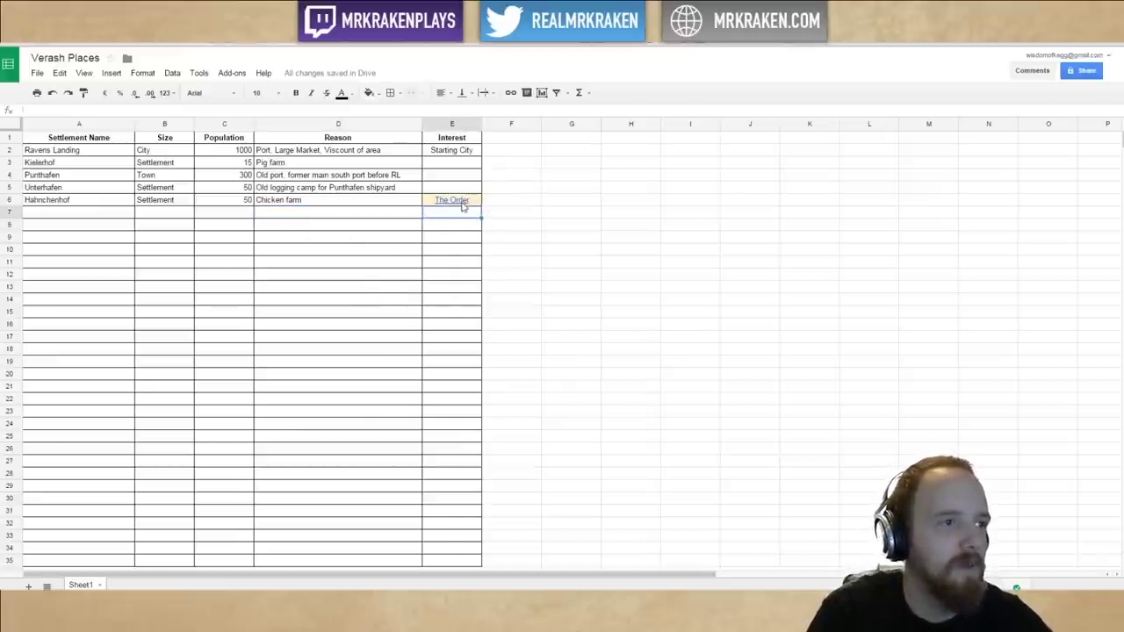
left_click(304, 212)
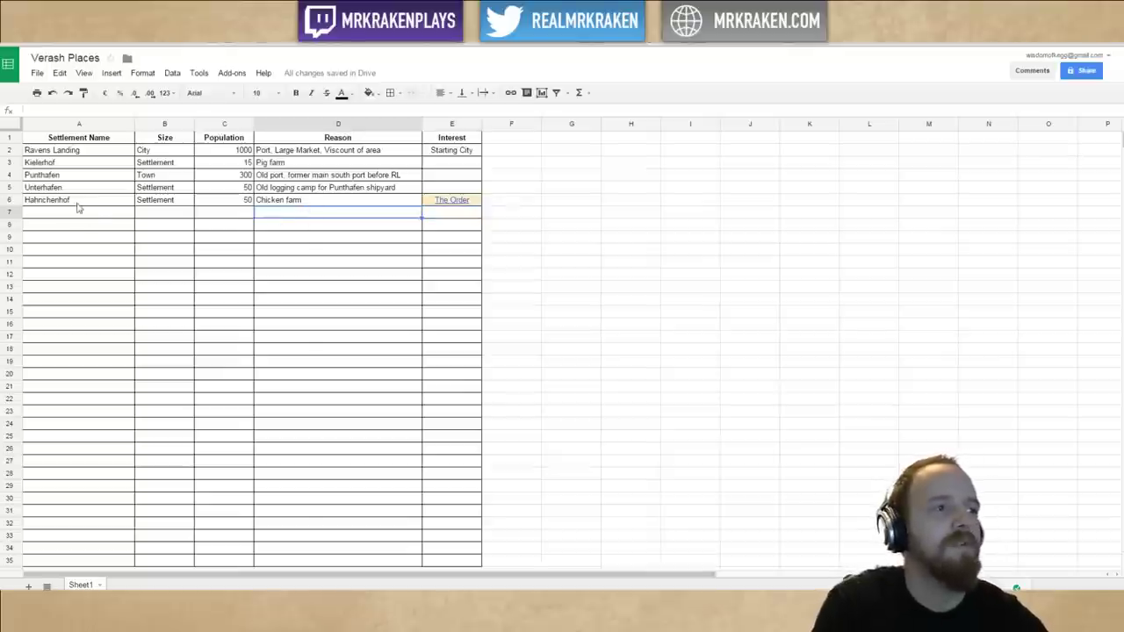
left_click_drag(78, 202, 430, 206)
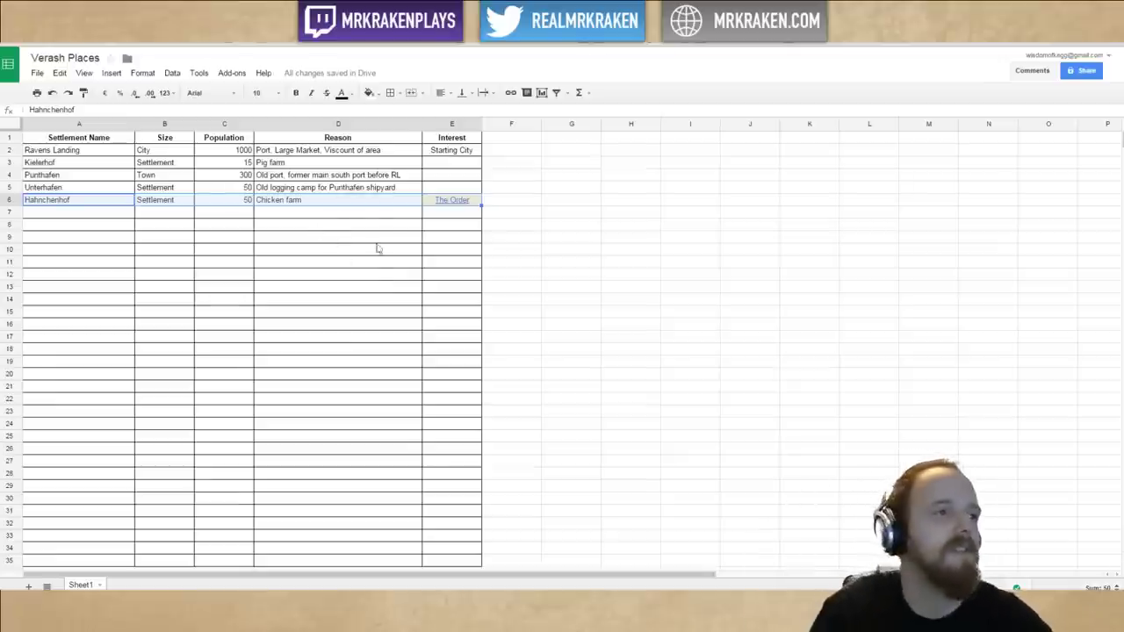
left_click(409, 235)
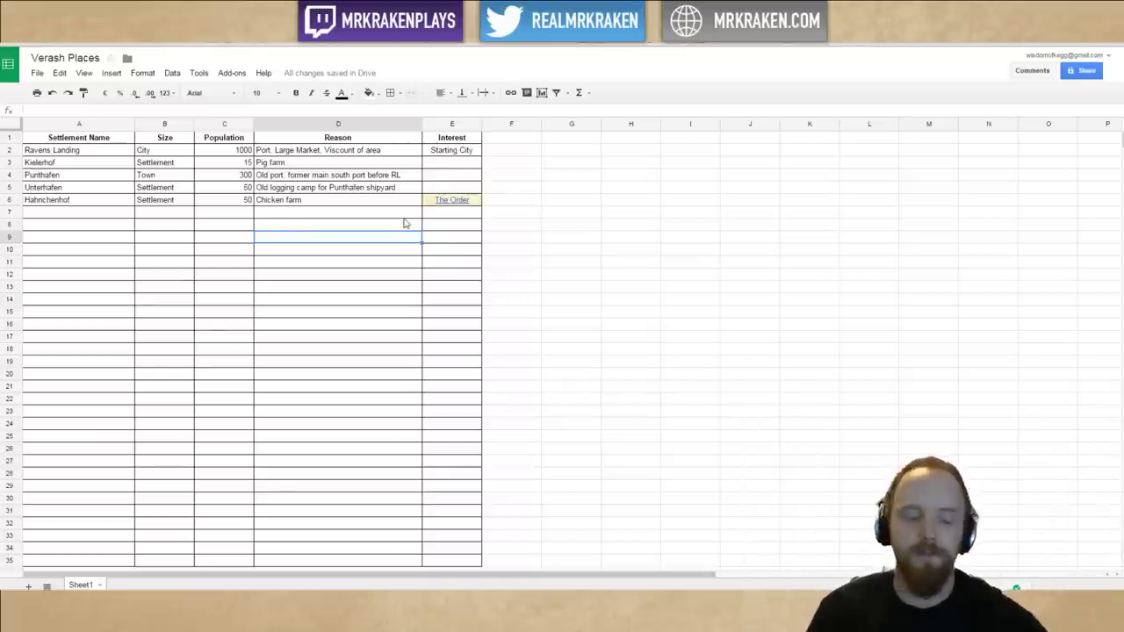
left_click(340, 212)
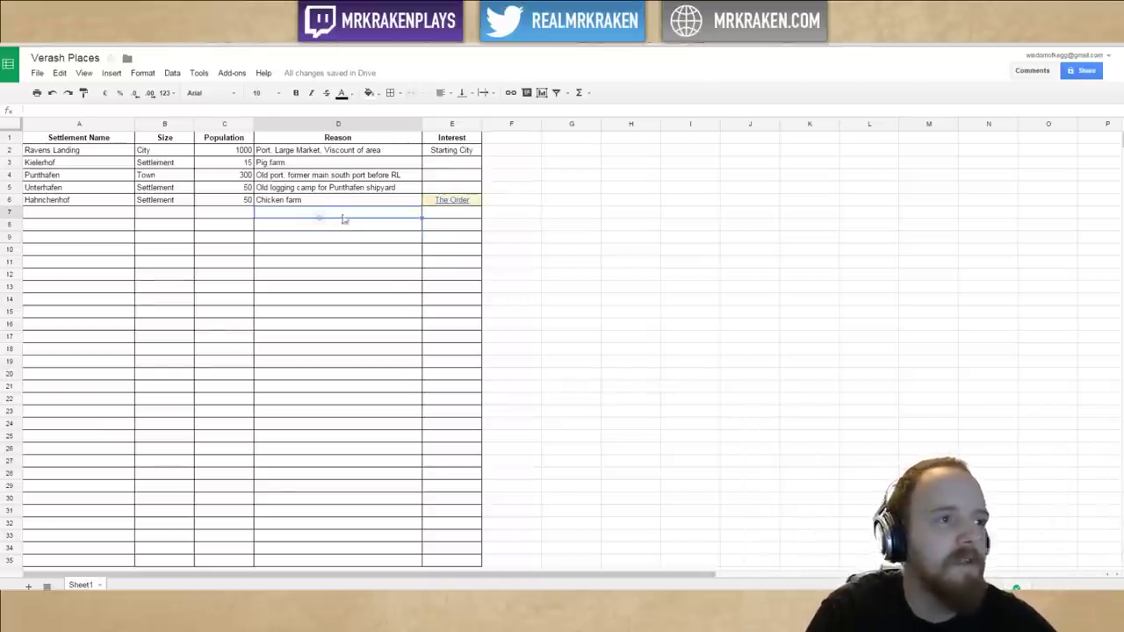
left_click(364, 227)
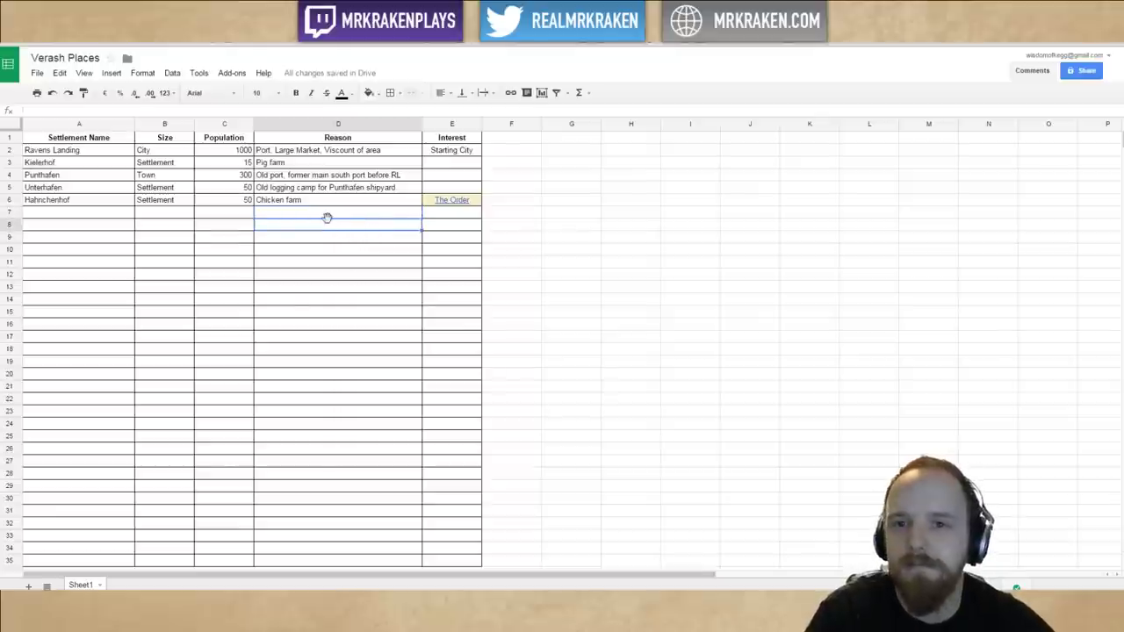
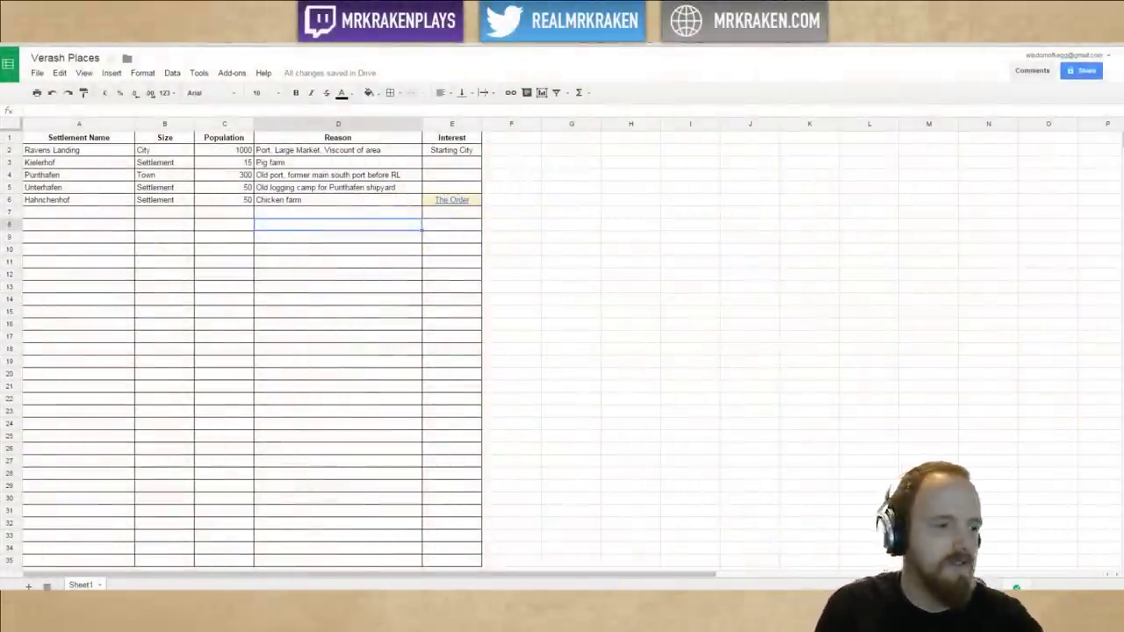
Switch back to Photoshop and collapse the floating Brush panel to uncover the map.
key("alt+Tab")
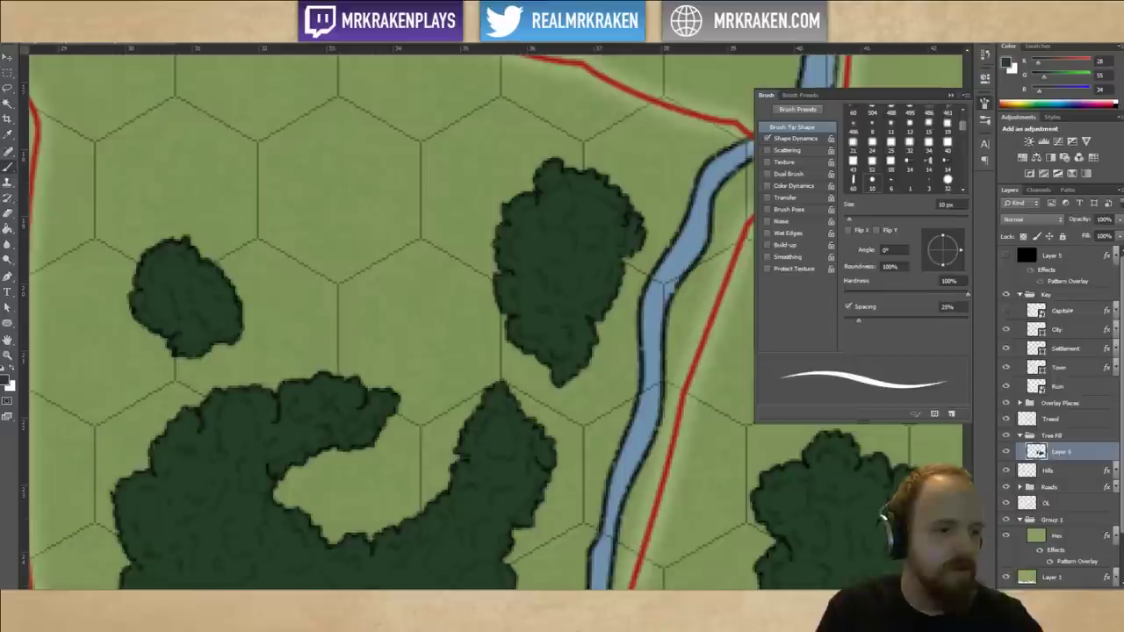
left_click(949, 95)
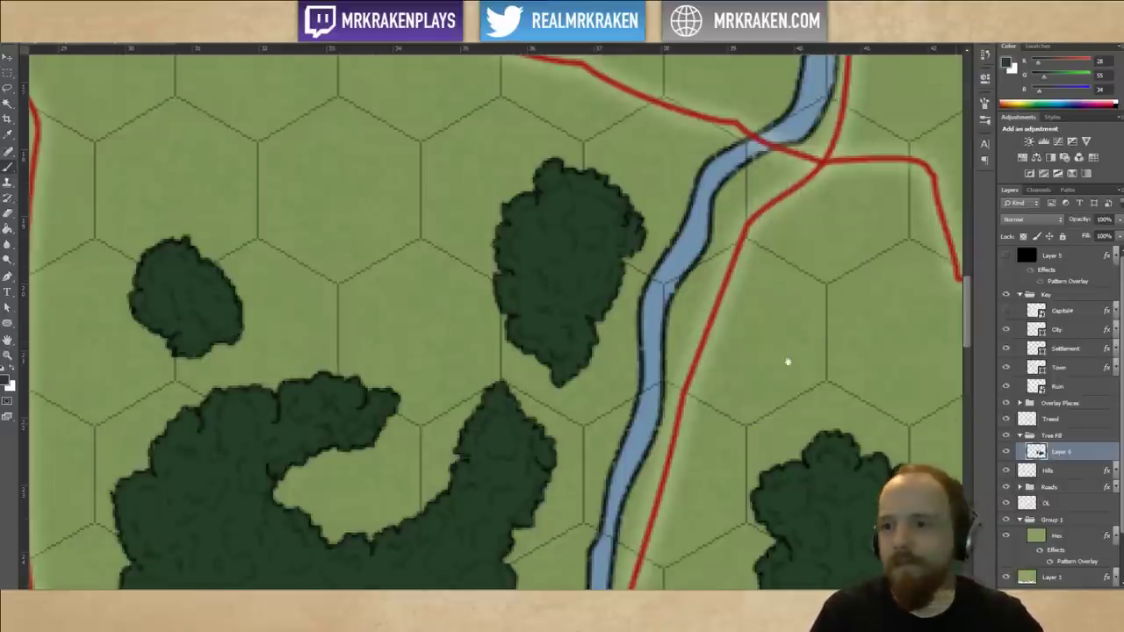
left_click_drag(818, 328, 790, 303)
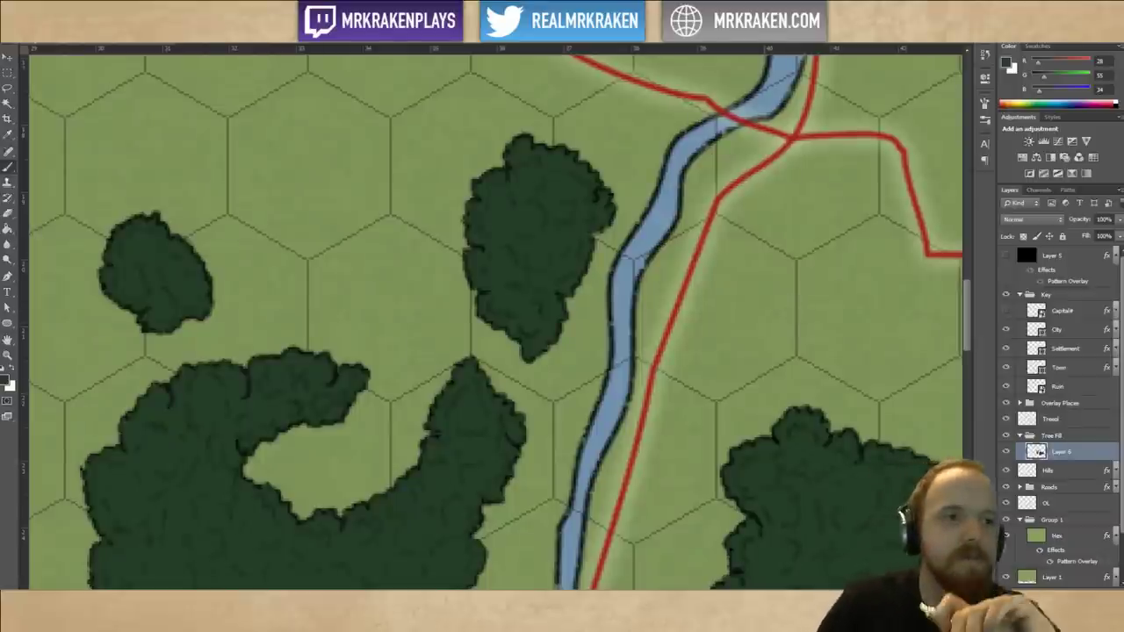
Examine the large filled forests on both sides of the river around Kielerhof.
left_click_drag(694, 387, 739, 133)
left_click_drag(799, 399, 640, 187)
left_click_drag(715, 339, 641, 279)
key("ctrl+minus")
key("ctrl+minus")
key("ctrl+minus")
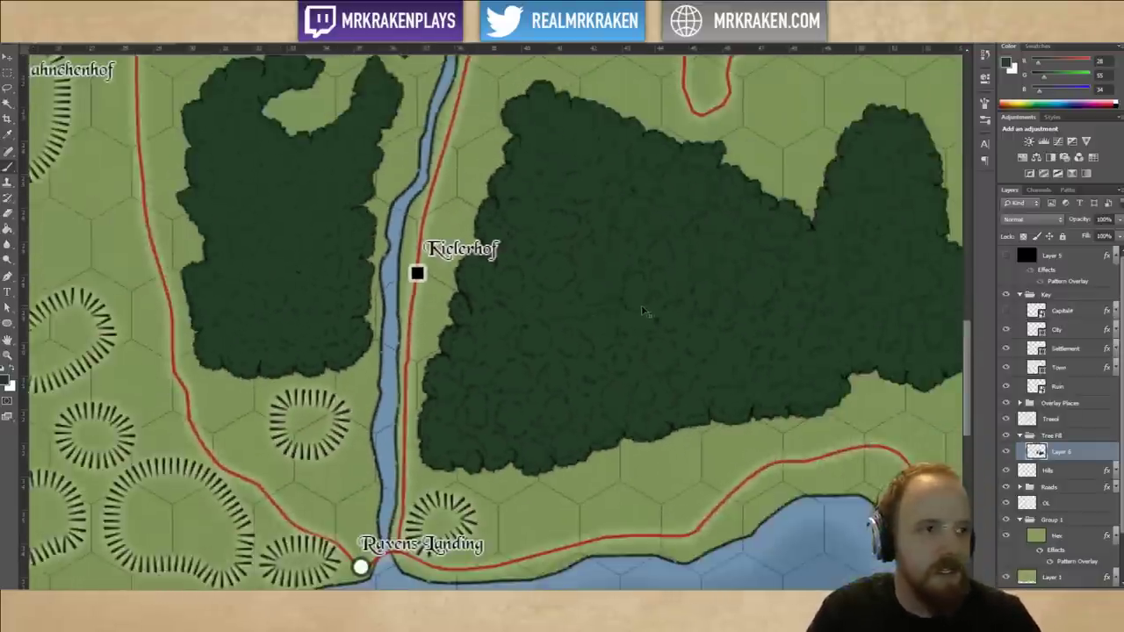
scroll(651, 359, "up", 3)
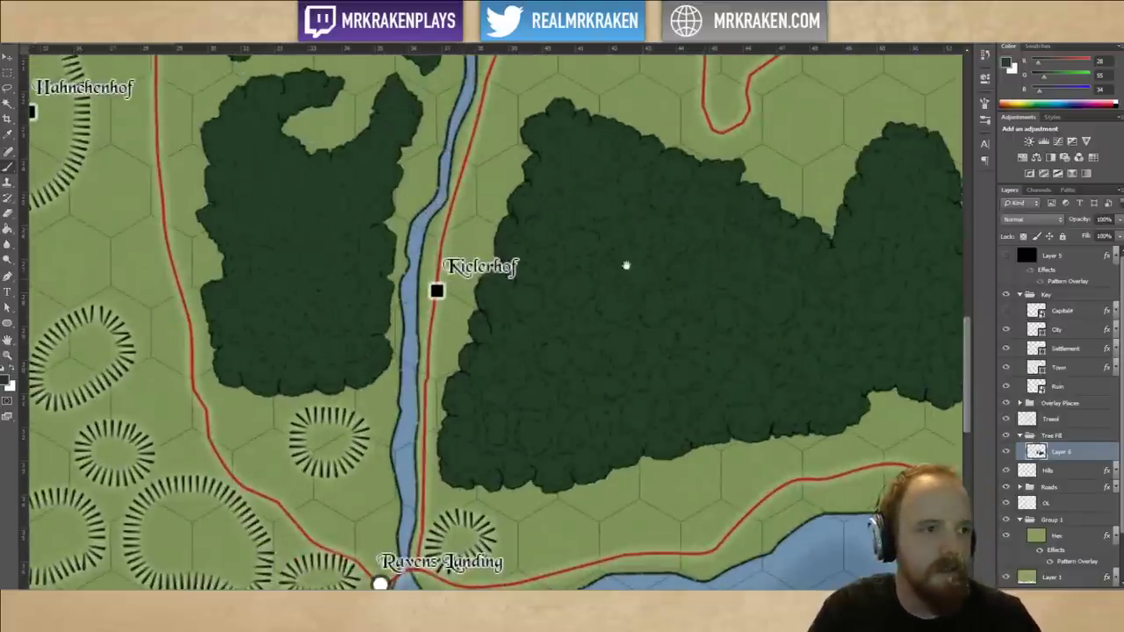
scroll(627, 265, "up", 5)
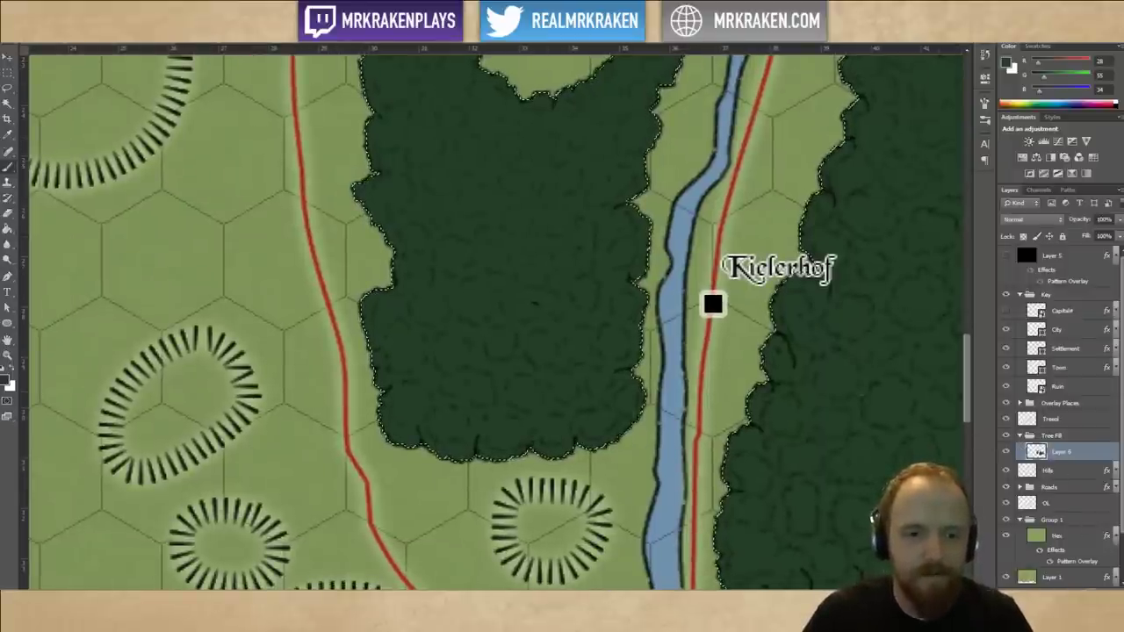
Add a new layer above Layer 6 in the Tree Fill group, masked to the filled forests' shape, and clear the selection.
key("ctrl+shift+alt+n")
left_click(1051, 594)
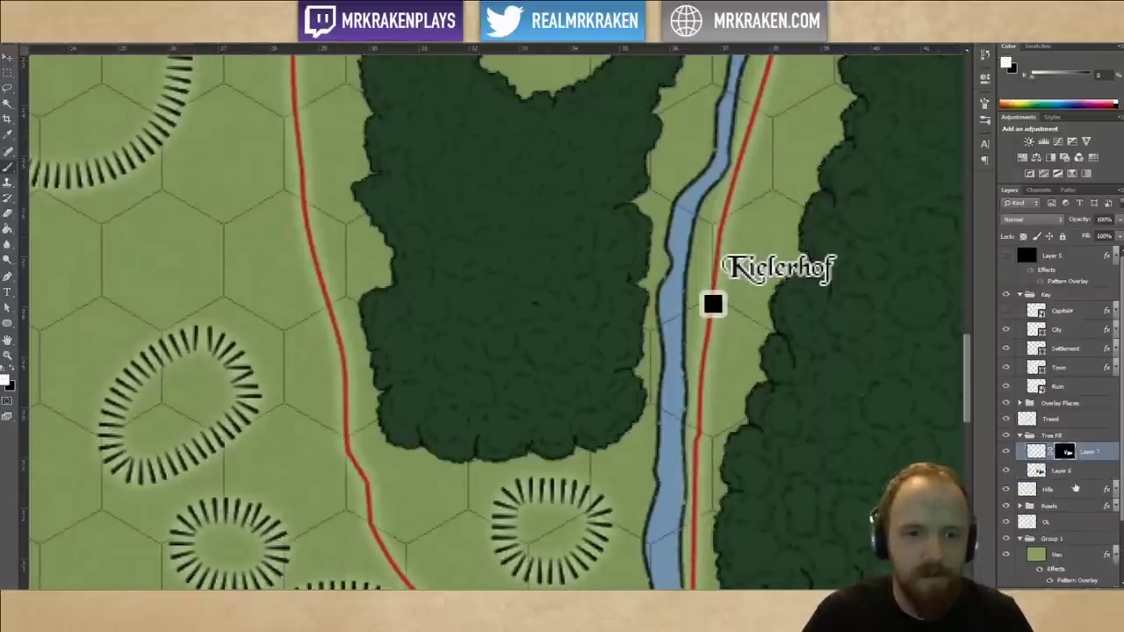
left_click(1037, 452)
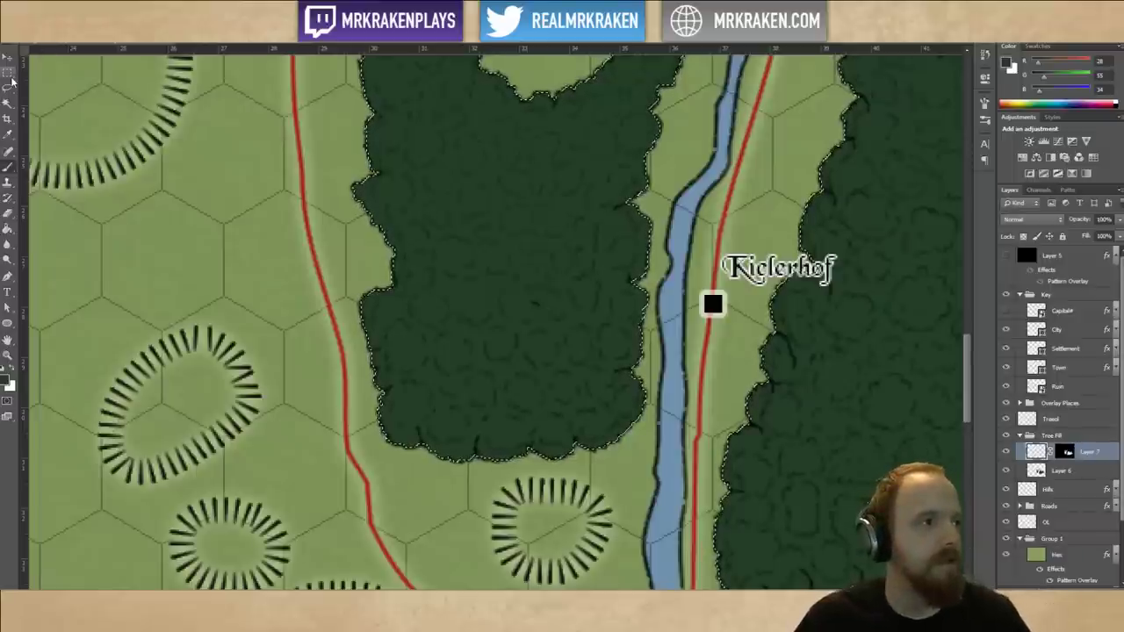
key("ctrl+d")
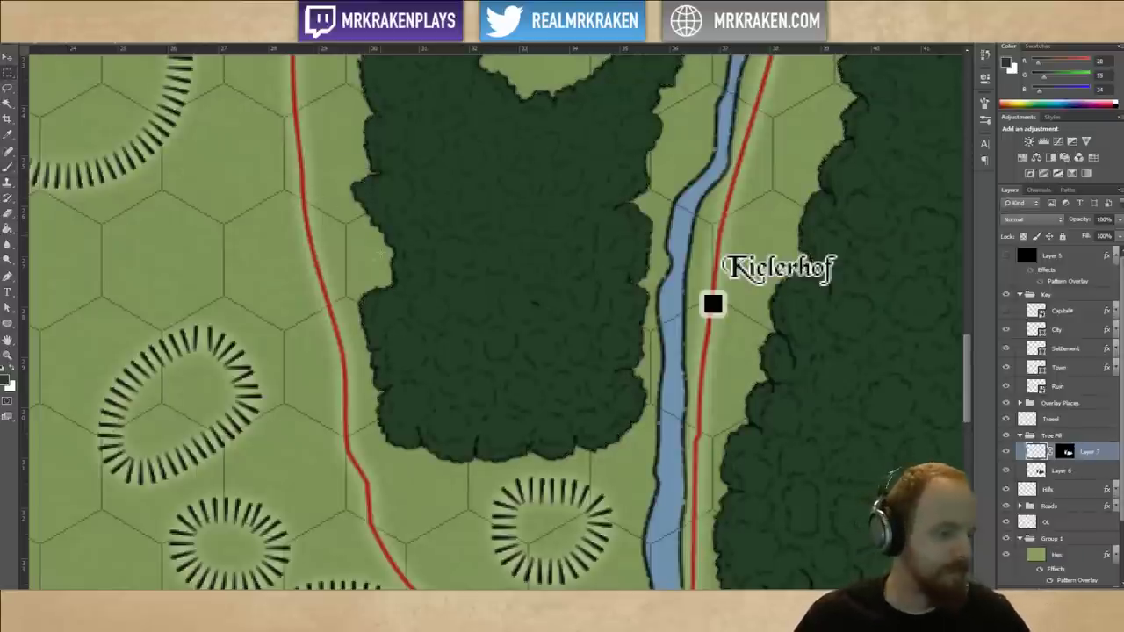
key("ctrl+minus")
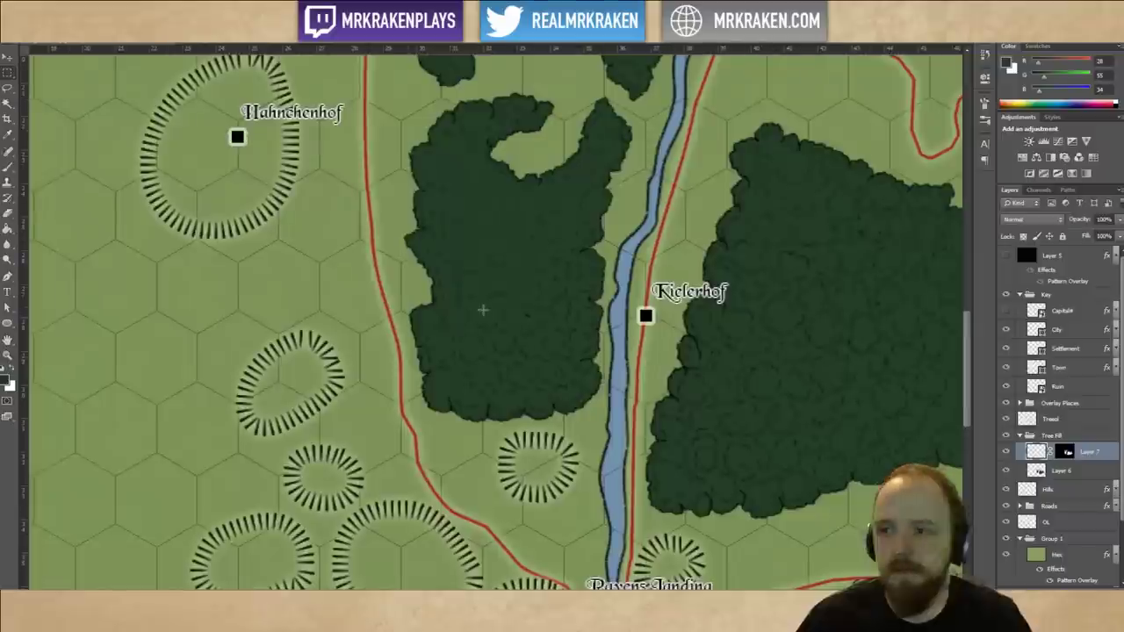
scroll(483, 310, "up", 1)
scroll(481, 330, "up", 1)
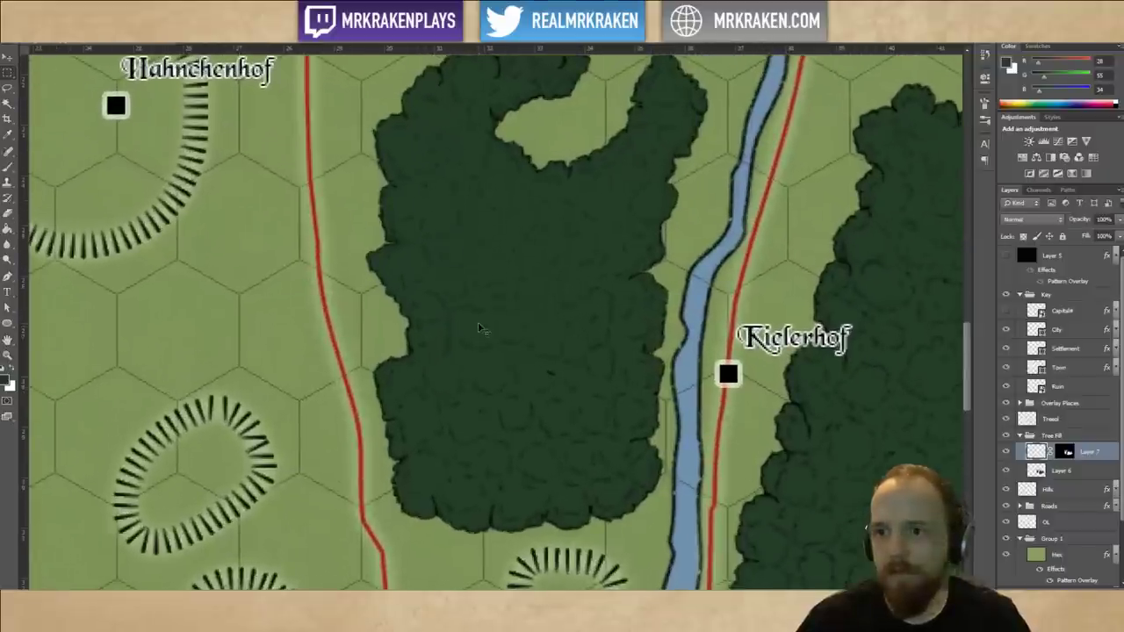
scroll(569, 352, "down", 2)
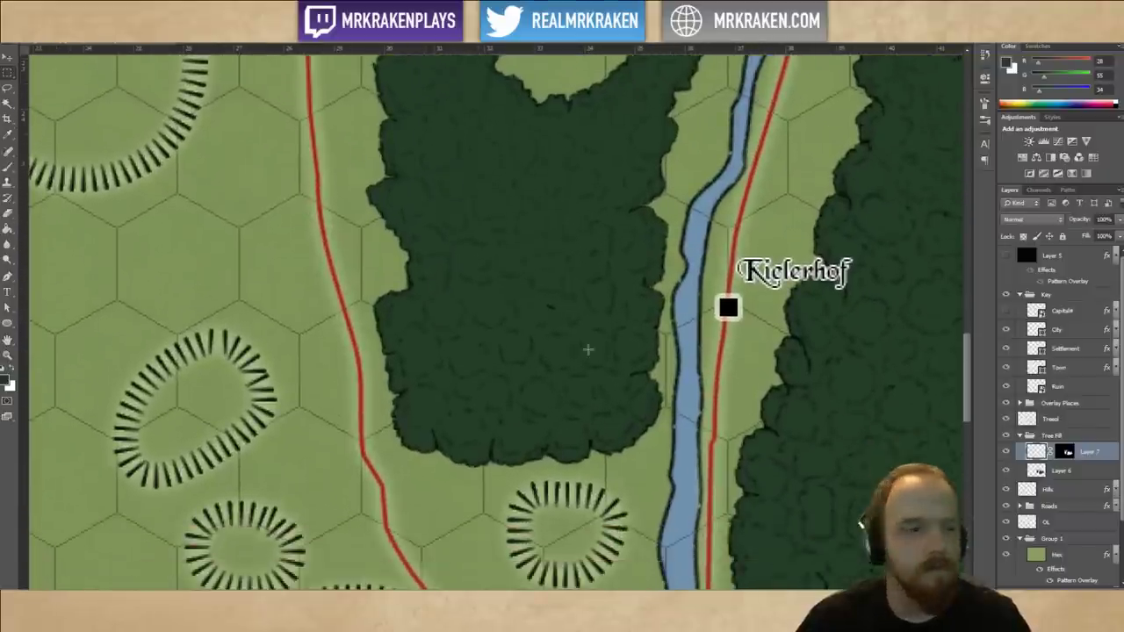
scroll(585, 351, "up", 1)
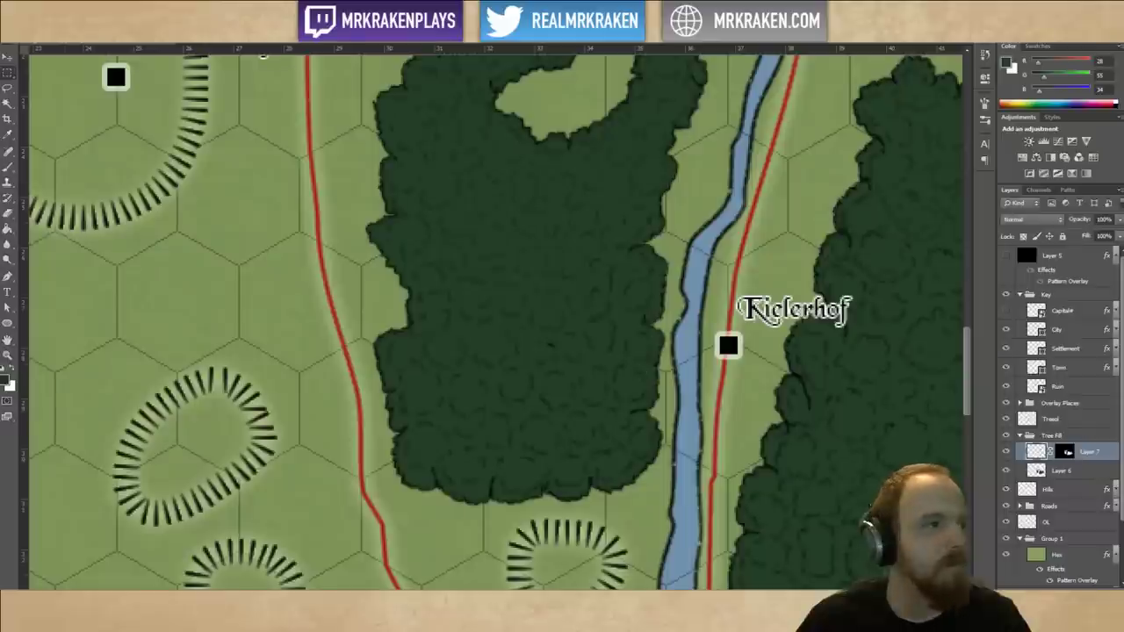
Choose the 530 px textured brush preset for the forest shading and reduce its size to 40 px.
right_click(128, 102)
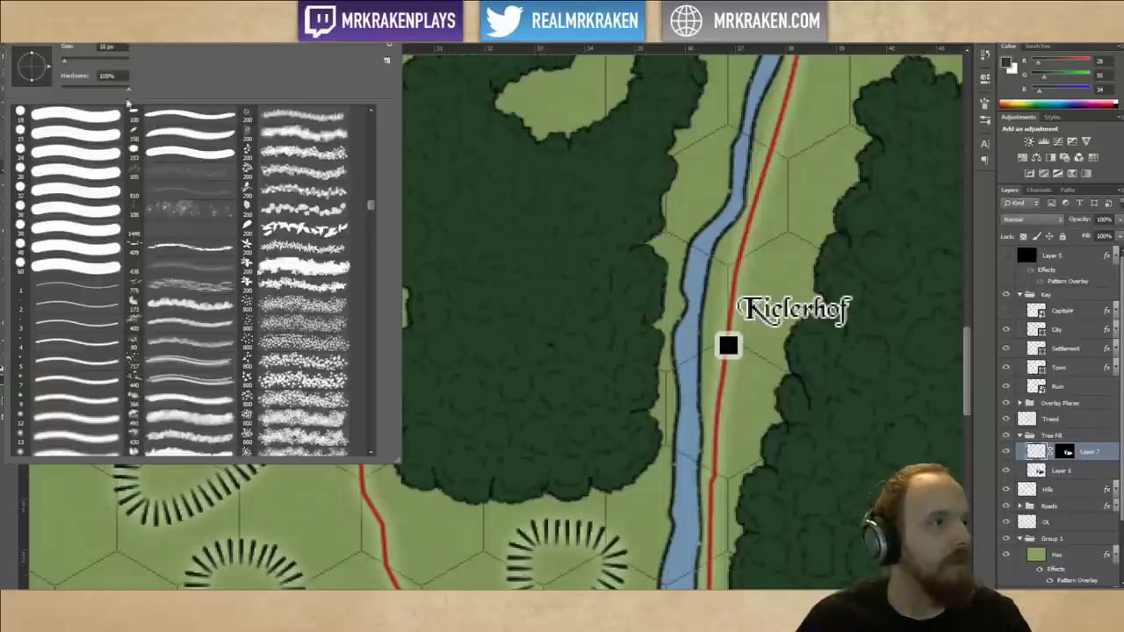
left_click_drag(374, 207, 368, 284)
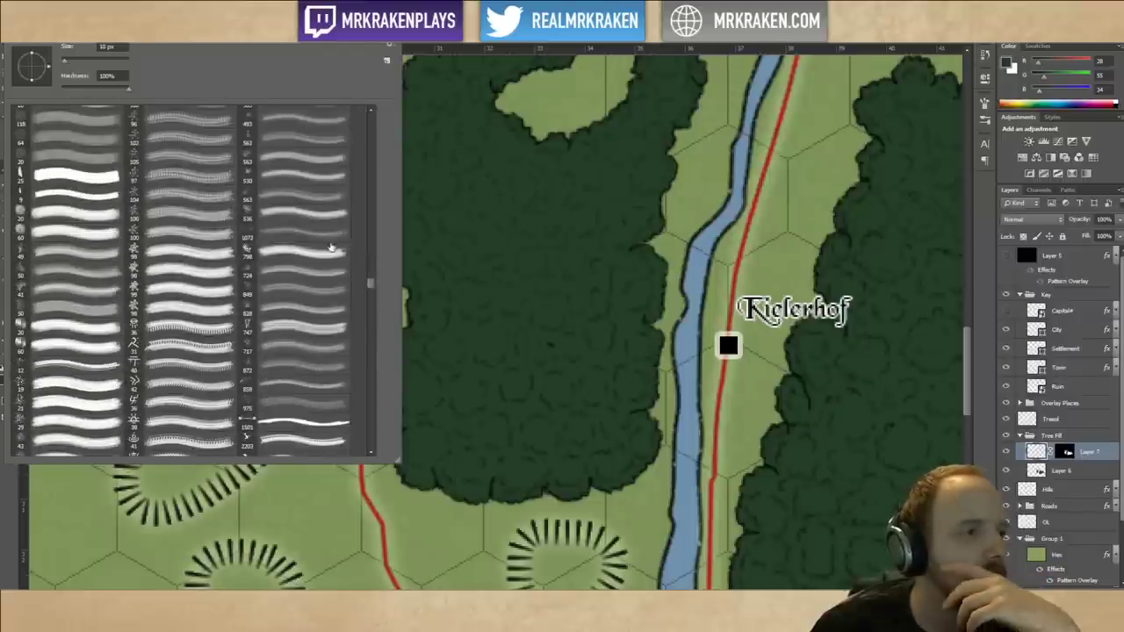
left_click(310, 182)
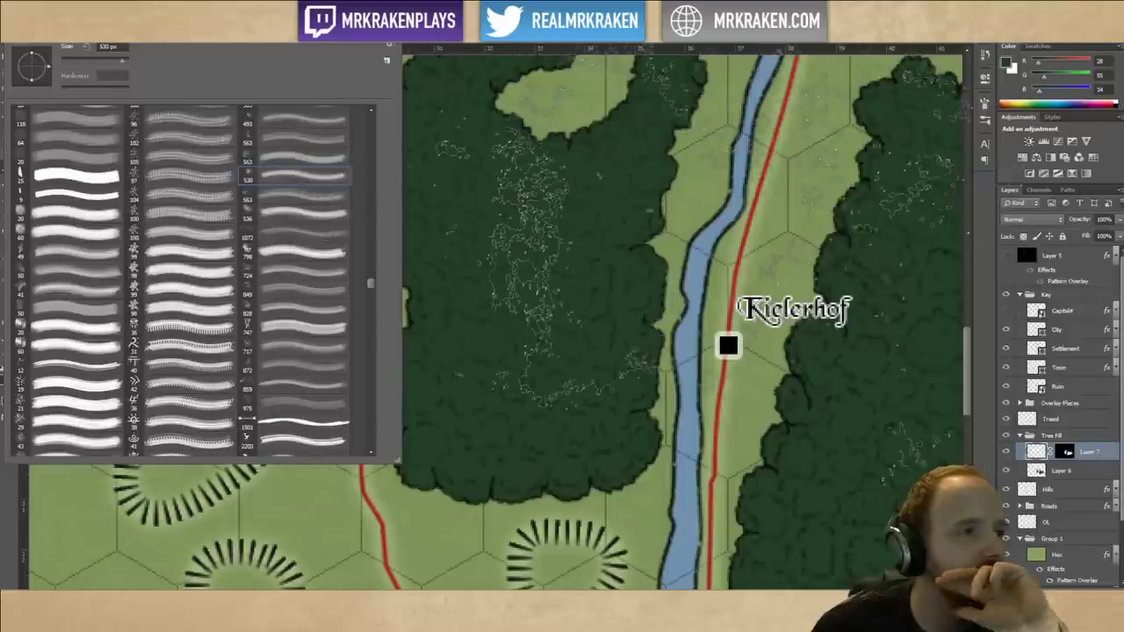
key("Escape")
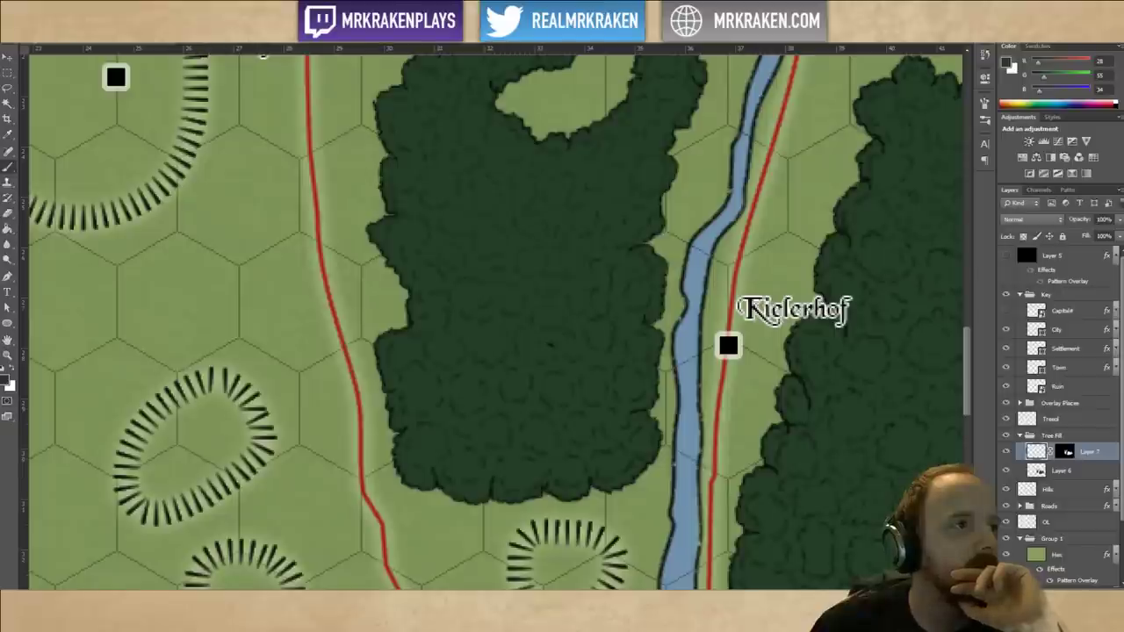
key("ctrl+alt+2")
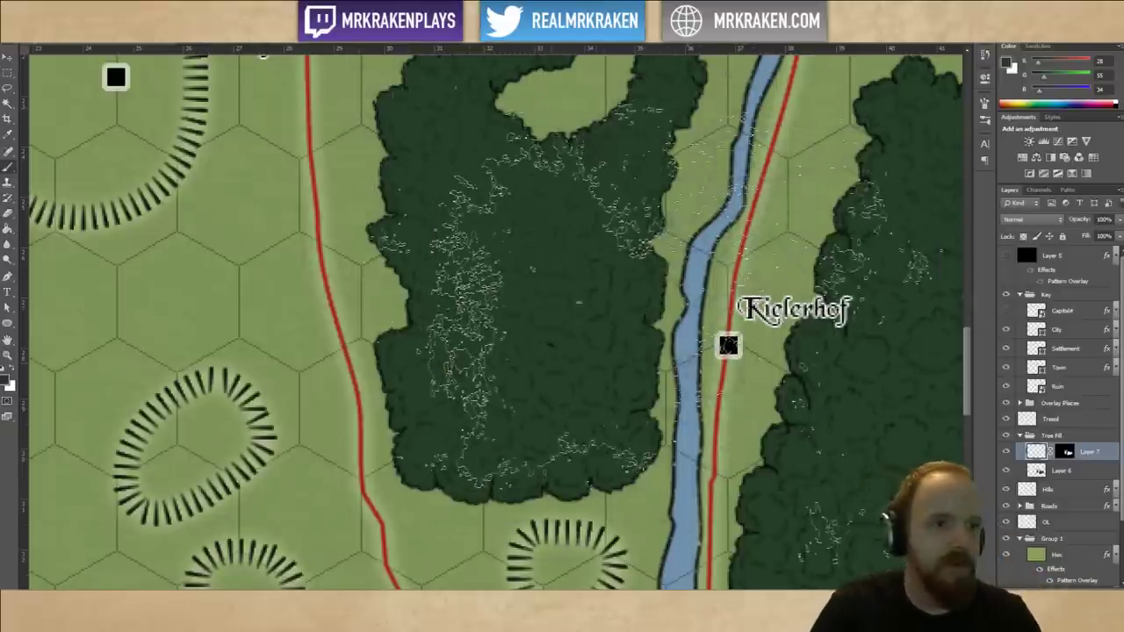
key("bracketleft")
key("bracketleft")
key("bracketleft")
key("bracketleft")
key("bracketleft")
key("bracketleft")
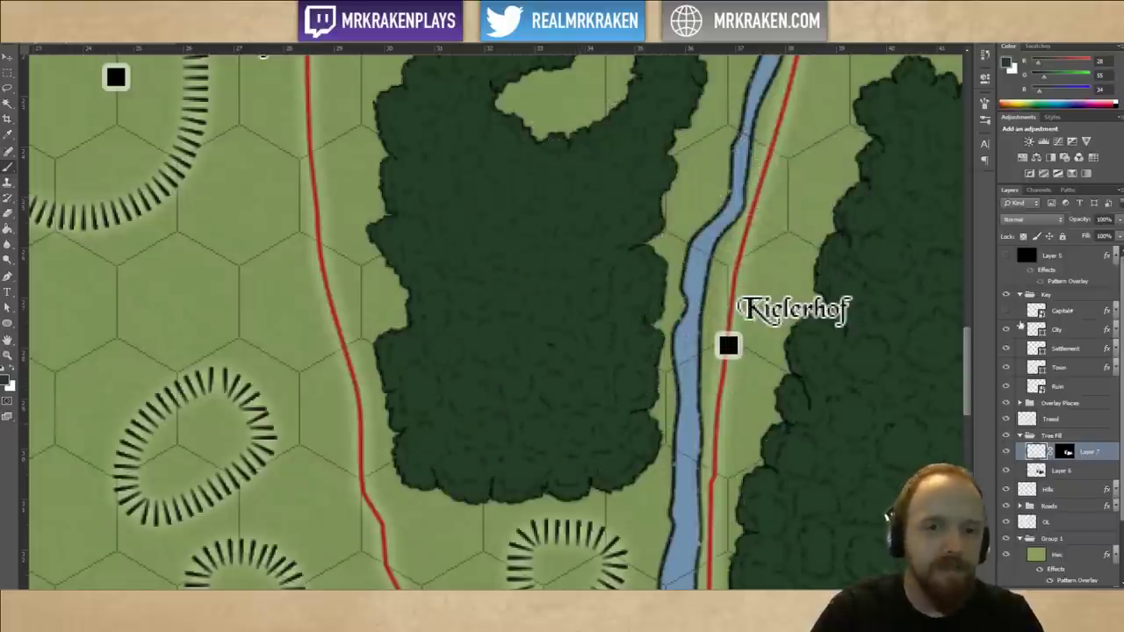
Set Layer 7's blend mode to Multiply and paint mottled dark shading over the southern part and west edge of the forest west of the river.
left_click(1040, 222)
left_click(1037, 264)
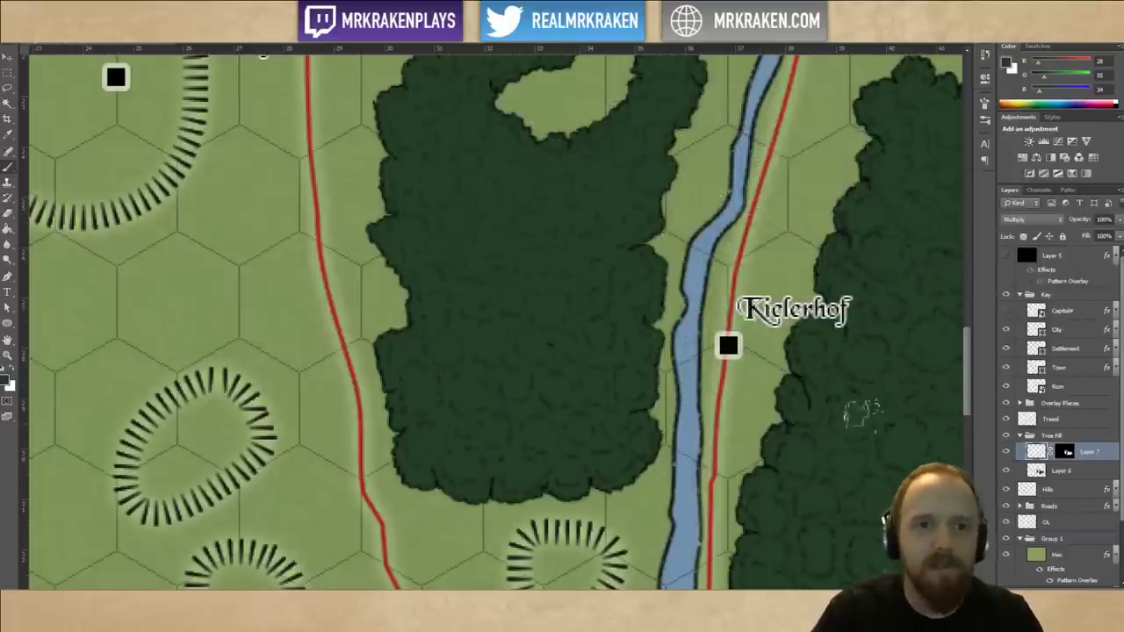
mouse_move(621, 404)
left_mouse_down()
mouse_move(632, 403)
mouse_move(634, 419)
mouse_move(645, 411)
left_mouse_up()
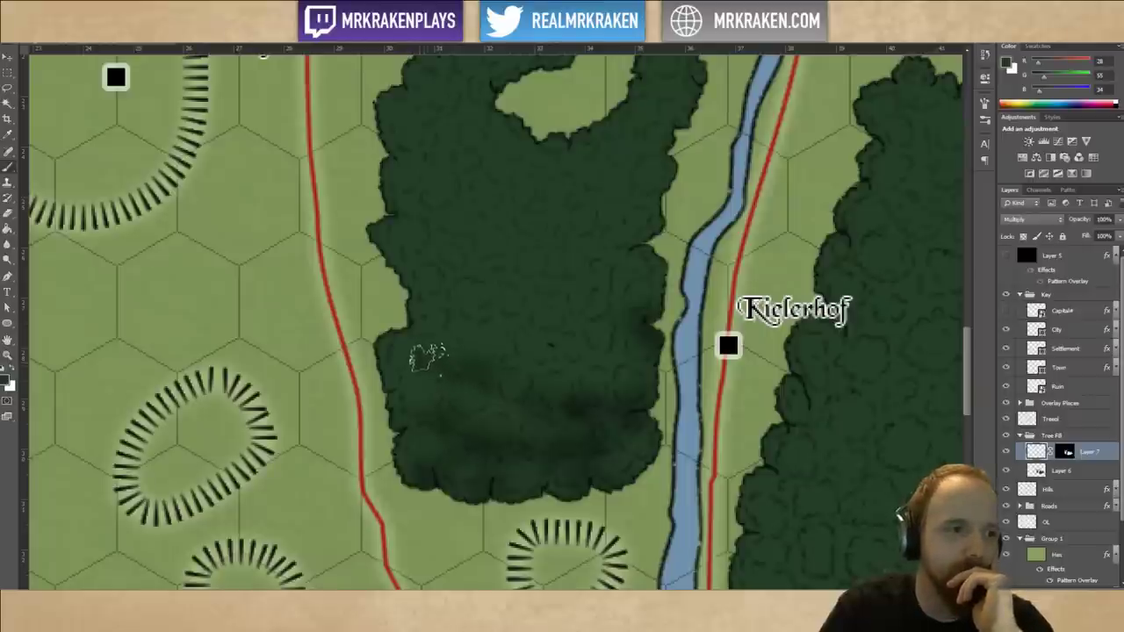
left_click_drag(427, 355, 406, 441)
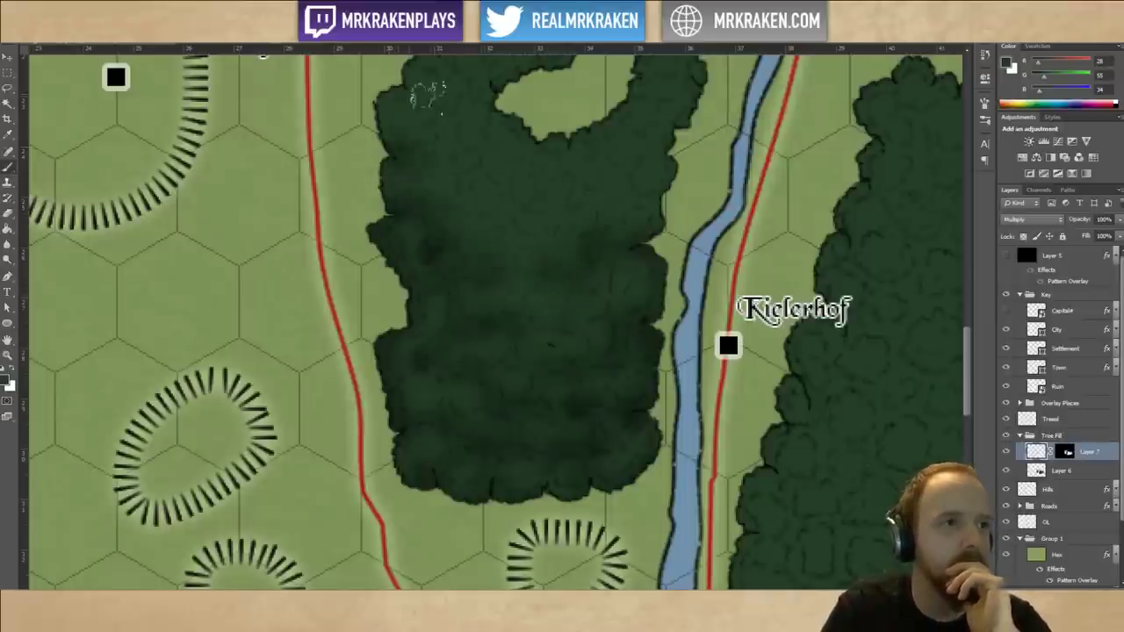
Shade the two small groves and the remaining northern part of the forest west of the river with soft dark patches.
scroll(479, 153, "up", 5)
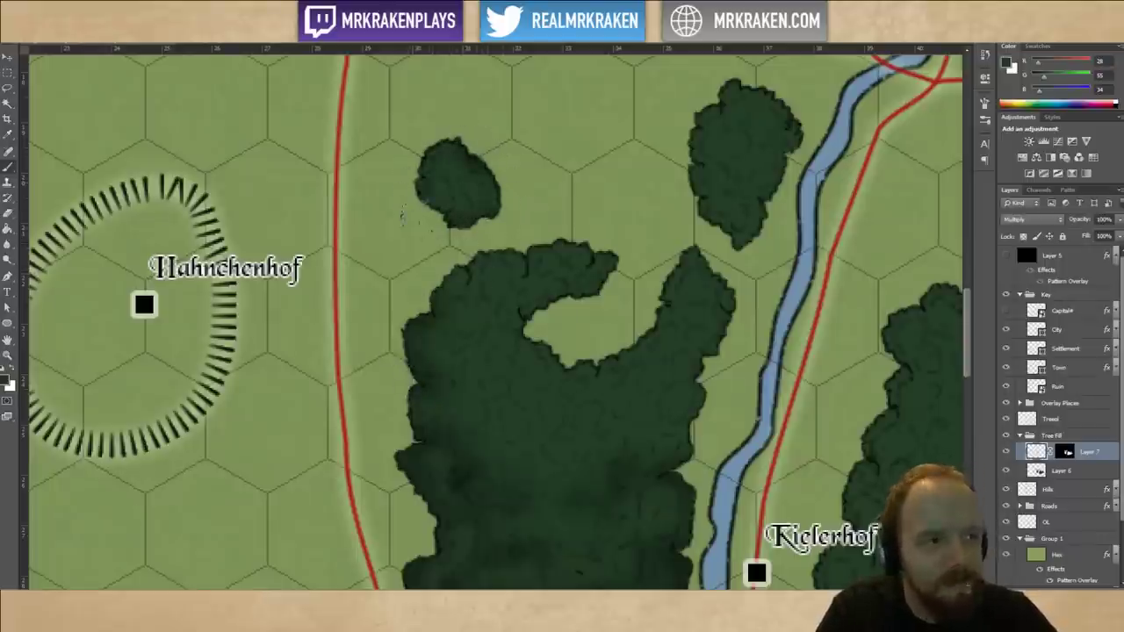
mouse_move(402, 215)
left_mouse_down()
mouse_move(459, 178)
mouse_move(439, 173)
mouse_move(468, 186)
mouse_move(470, 169)
left_mouse_up()
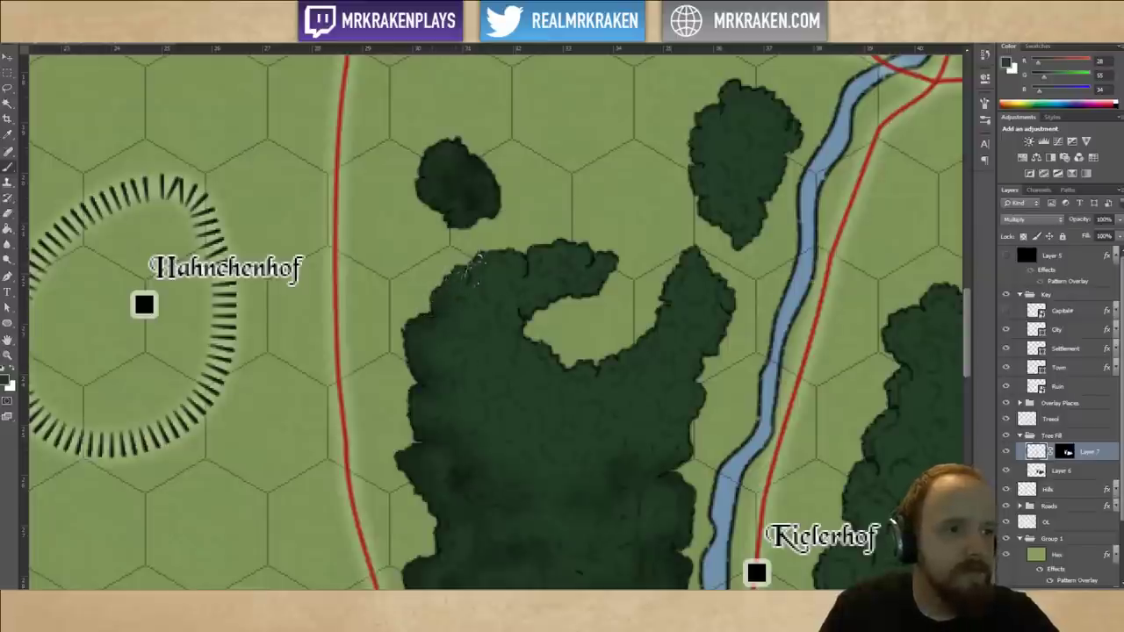
mouse_move(474, 264)
left_mouse_down()
mouse_move(510, 252)
mouse_move(528, 271)
mouse_move(549, 248)
left_mouse_up()
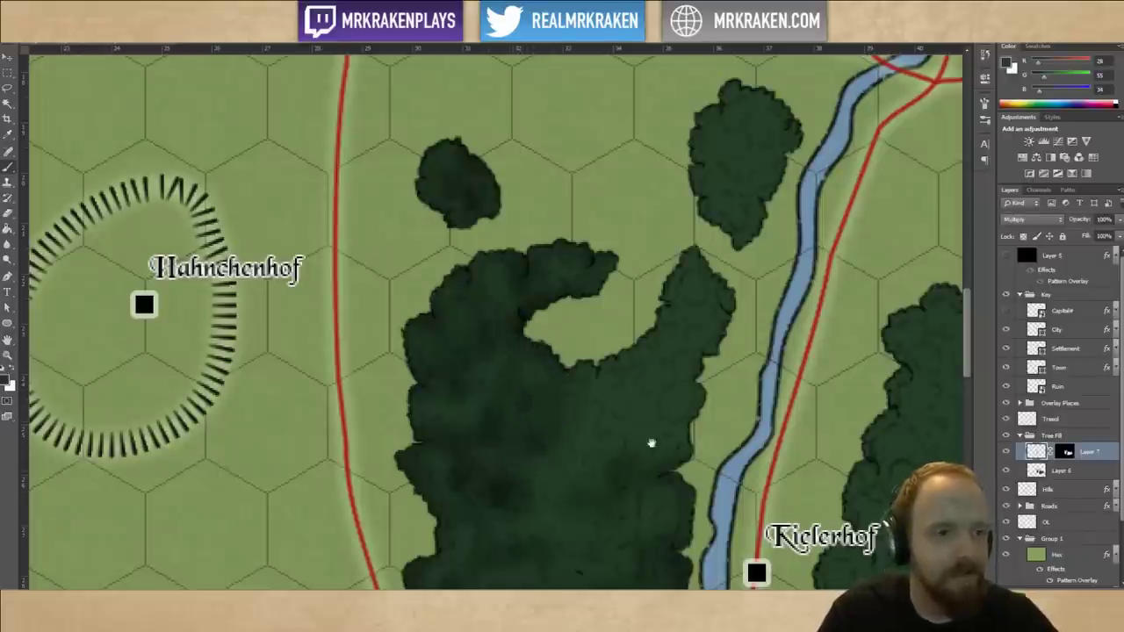
left_click_drag(631, 472, 568, 383)
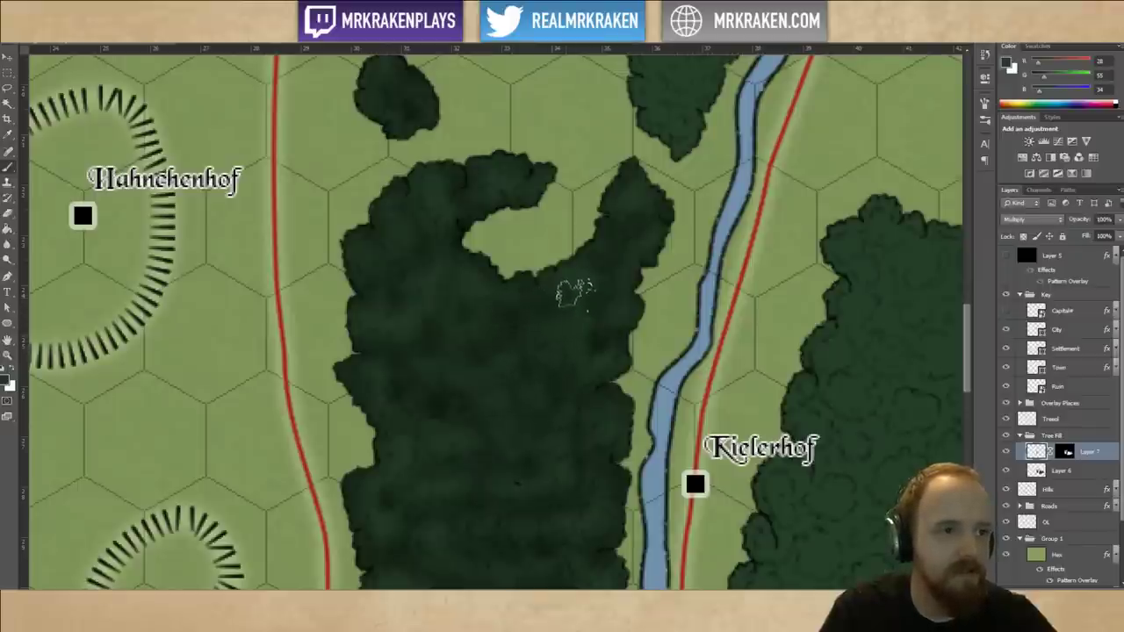
scroll(514, 246, "down", 5)
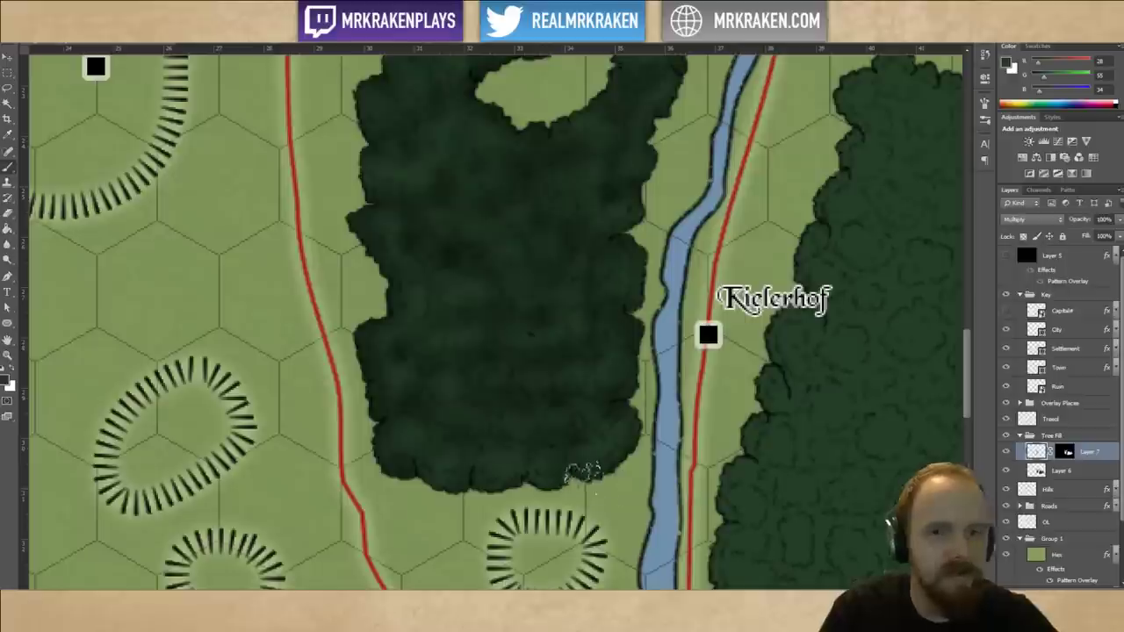
left_click_drag(688, 332, 615, 386)
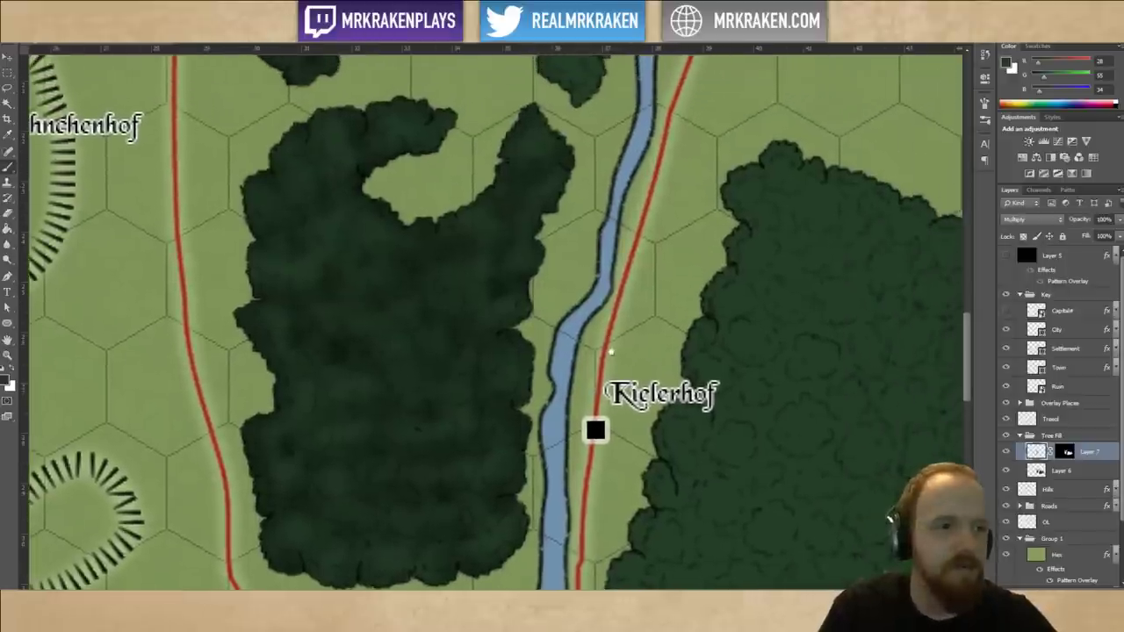
scroll(595, 340, "up", 6)
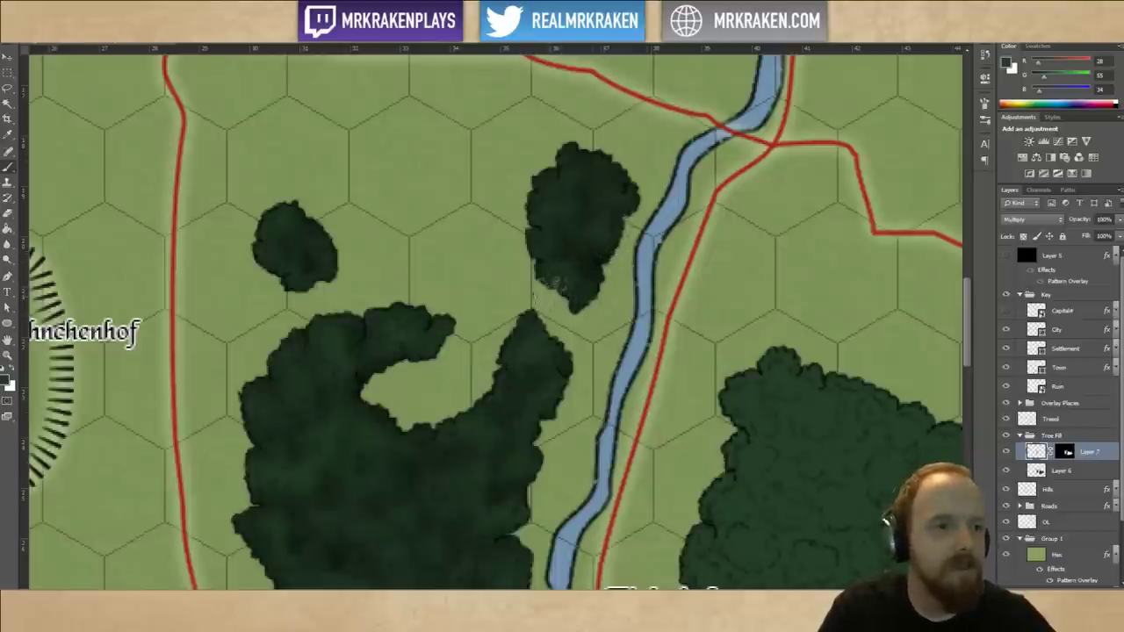
Shade the southern edge and the eastern arm of the large forest east of Kielerhof with clumped dark patches.
left_click_drag(618, 329, 547, 224)
left_click_drag(705, 342, 625, 180)
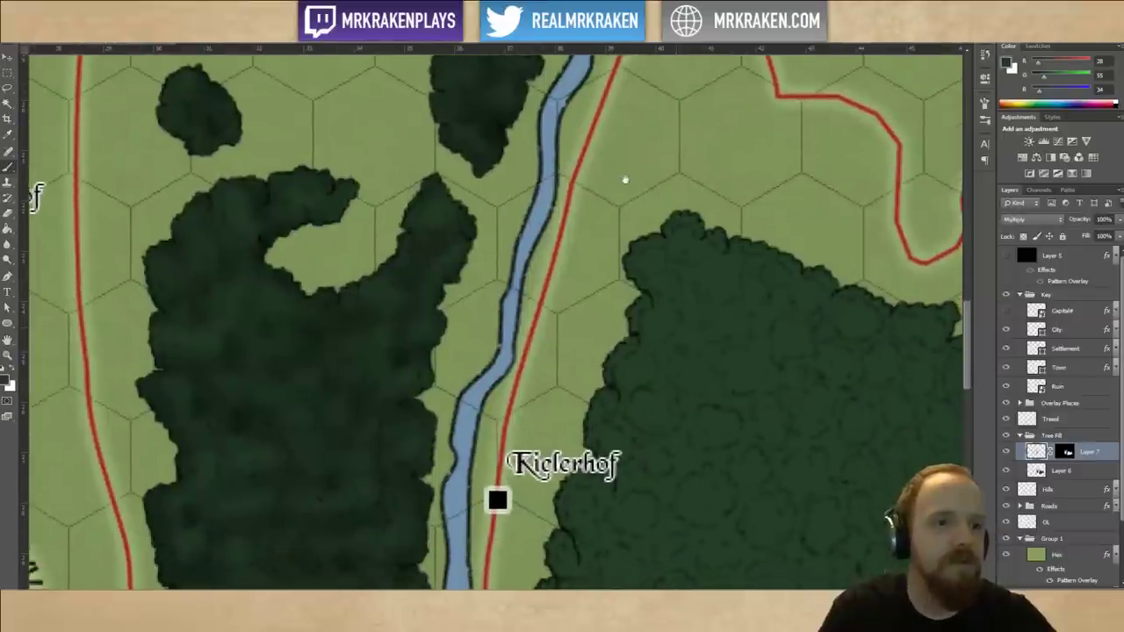
scroll(627, 314, "down", 3)
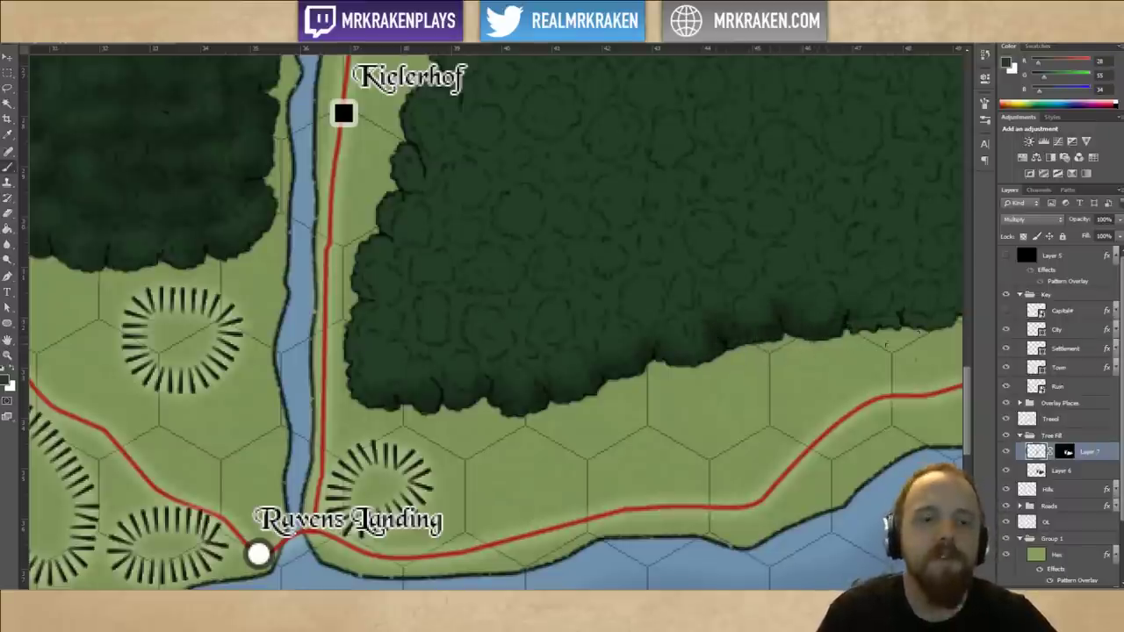
left_click_drag(858, 347, 762, 381)
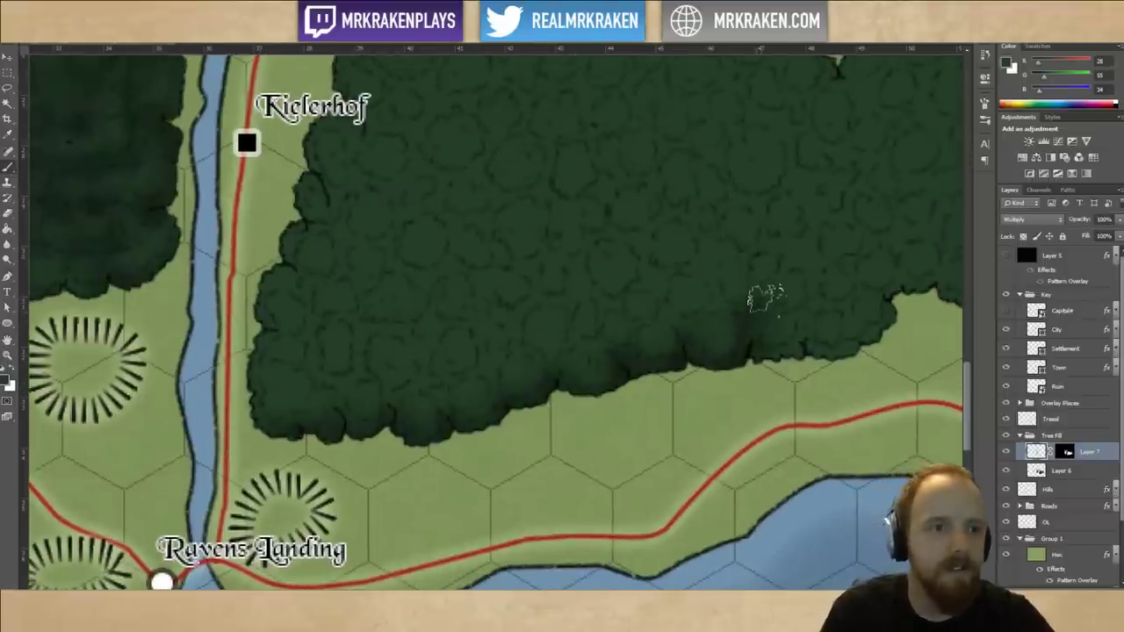
left_click_drag(761, 336, 752, 274)
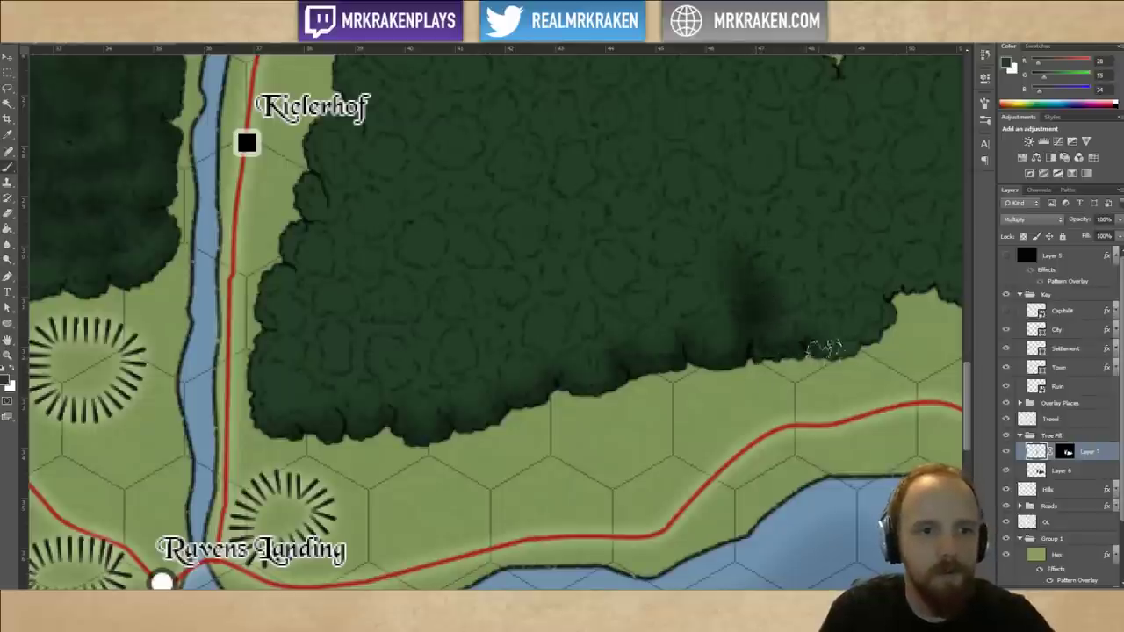
mouse_move(903, 296)
left_mouse_down()
mouse_move(807, 310)
mouse_move(820, 290)
mouse_move(812, 266)
mouse_move(784, 313)
mouse_move(763, 323)
mouse_move(782, 276)
mouse_move(801, 261)
mouse_move(822, 274)
mouse_move(794, 245)
mouse_move(816, 255)
mouse_move(816, 229)
mouse_move(785, 268)
mouse_move(810, 242)
mouse_move(839, 303)
mouse_move(860, 310)
mouse_move(739, 363)
left_mouse_up()
scroll(782, 366, "right", 5)
scroll(693, 381, "up", 2)
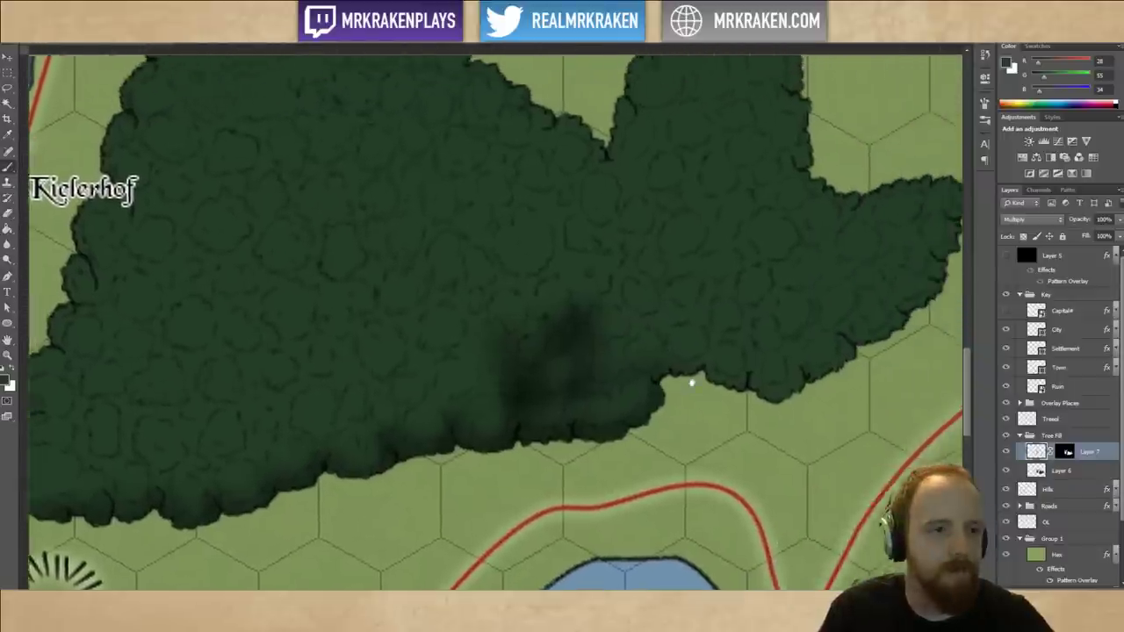
mouse_move(607, 429)
left_mouse_down()
mouse_move(577, 401)
mouse_move(580, 367)
mouse_move(602, 346)
mouse_move(625, 351)
mouse_move(622, 321)
mouse_move(607, 334)
mouse_move(662, 334)
mouse_move(681, 374)
left_mouse_up()
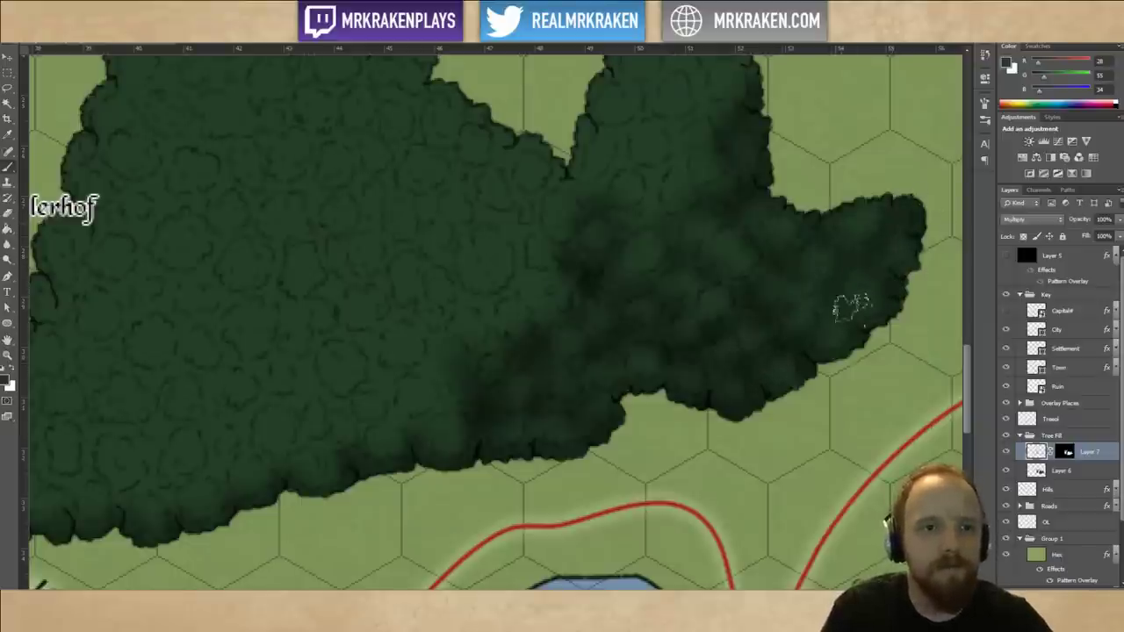
Darken the edges and interior of the eastern forest's northern lobe, and shade along the forest's northern edge.
mouse_move(573, 337)
left_mouse_down()
mouse_move(696, 299)
mouse_move(748, 322)
left_mouse_up()
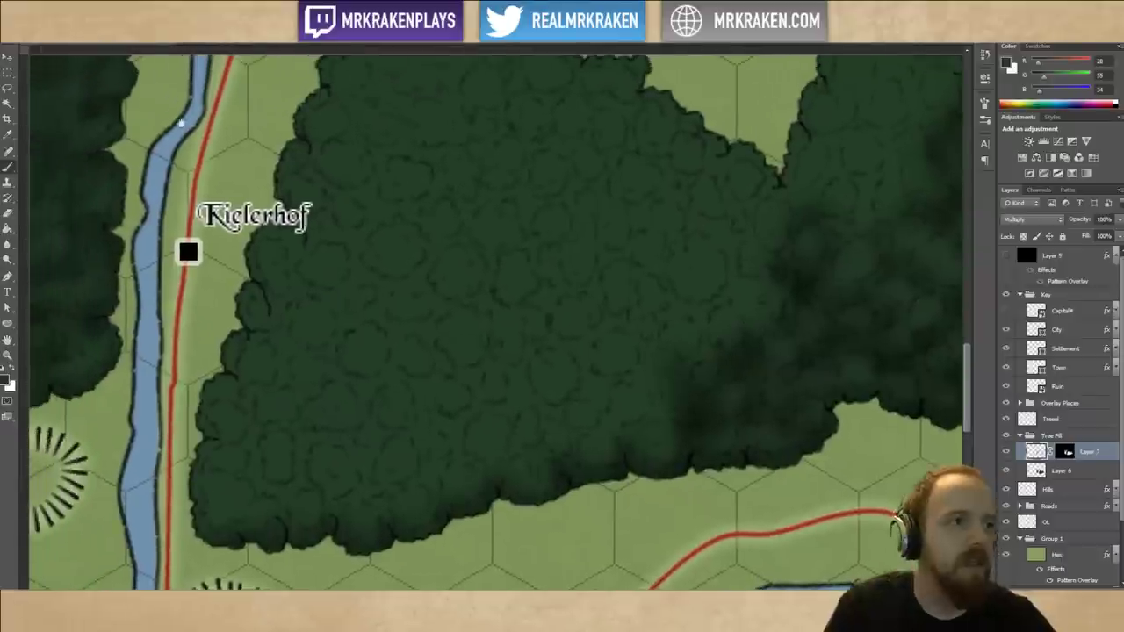
left_click(47, 35)
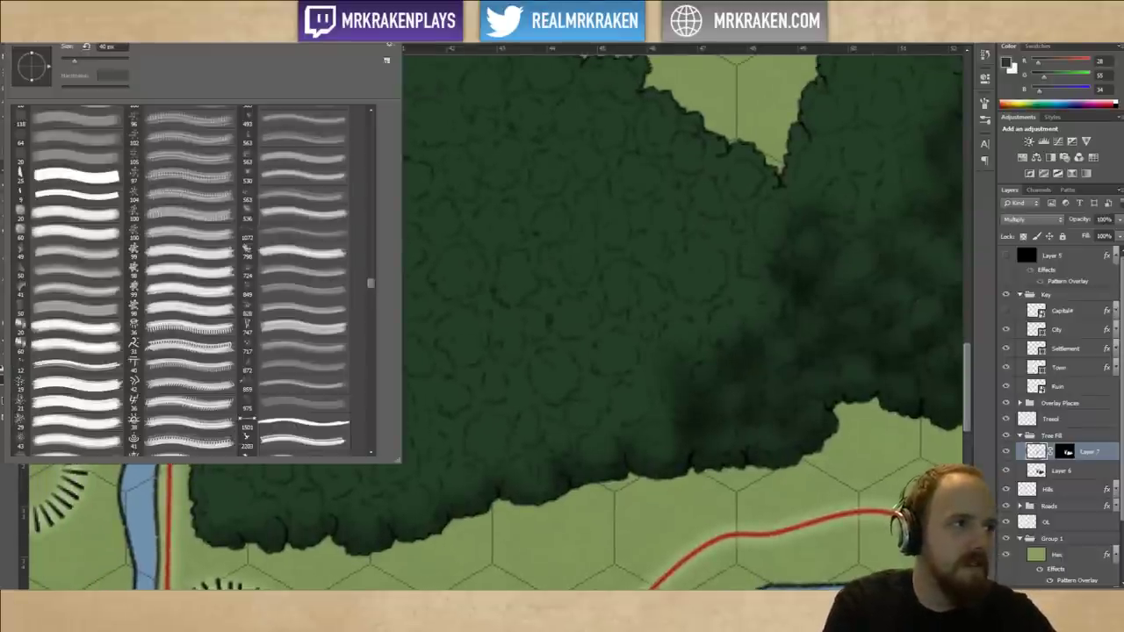
key("Escape")
left_click_drag(798, 315, 679, 391)
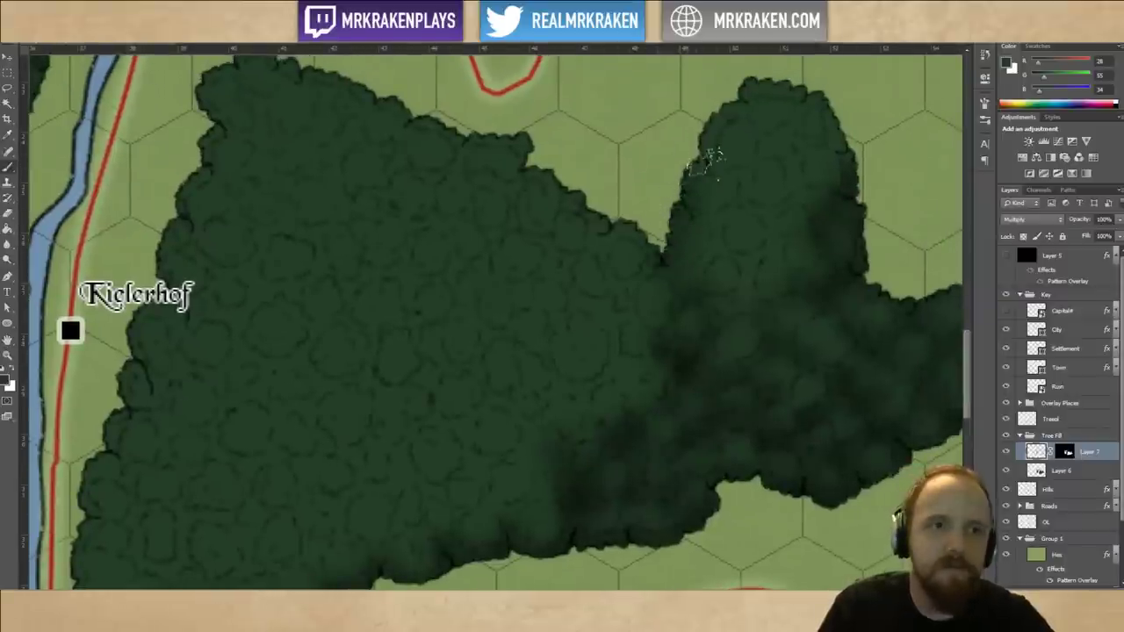
left_click_drag(710, 163, 706, 130)
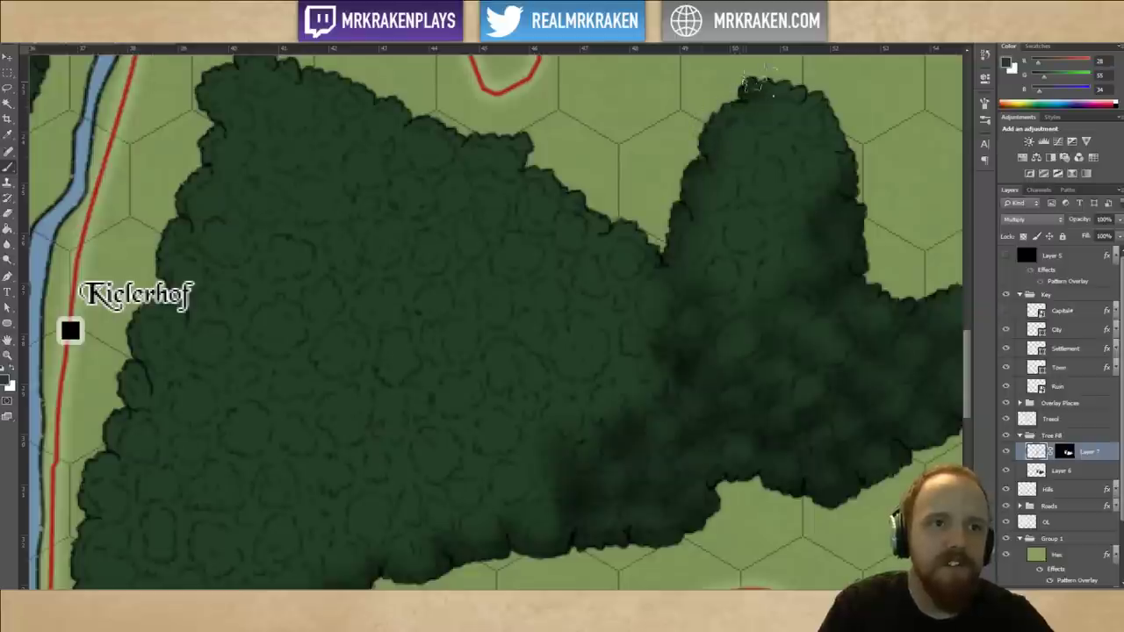
left_click_drag(834, 136, 849, 178)
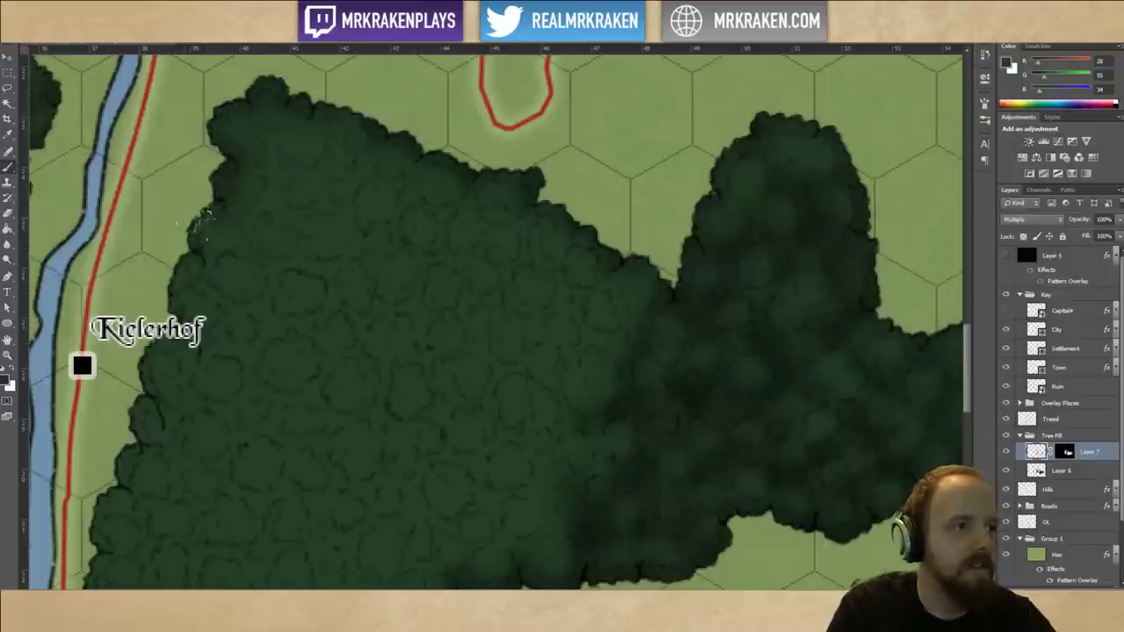
Paint clumped tree shading over the western half of the eastern forest, from the edge near Kielerhof inward.
left_click_drag(195, 261, 334, 151)
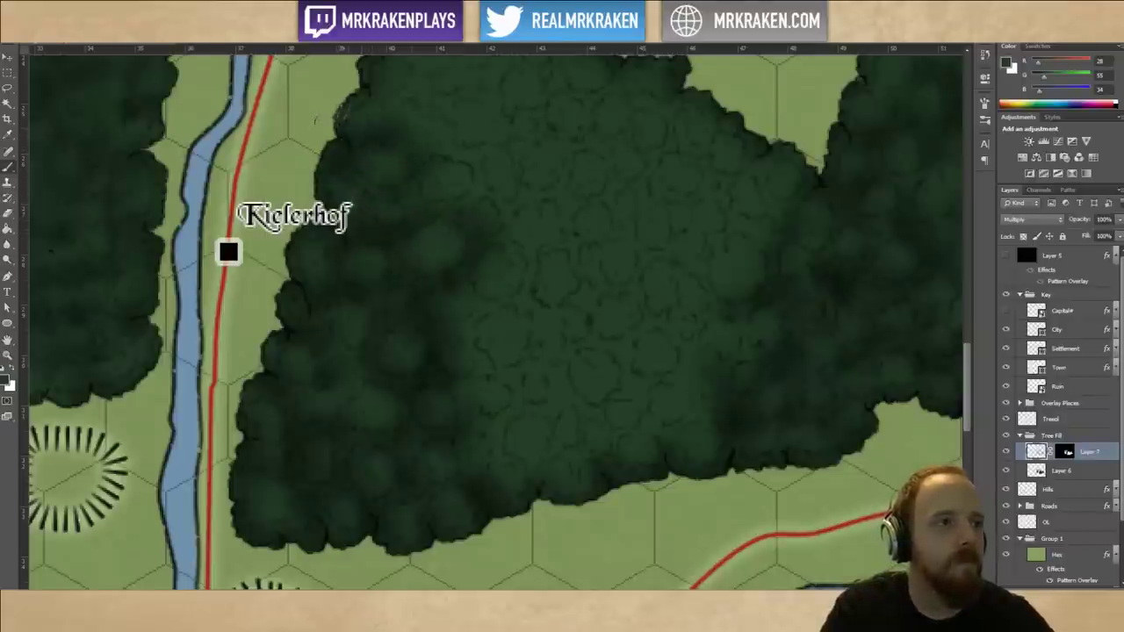
left_click_drag(378, 116, 347, 265)
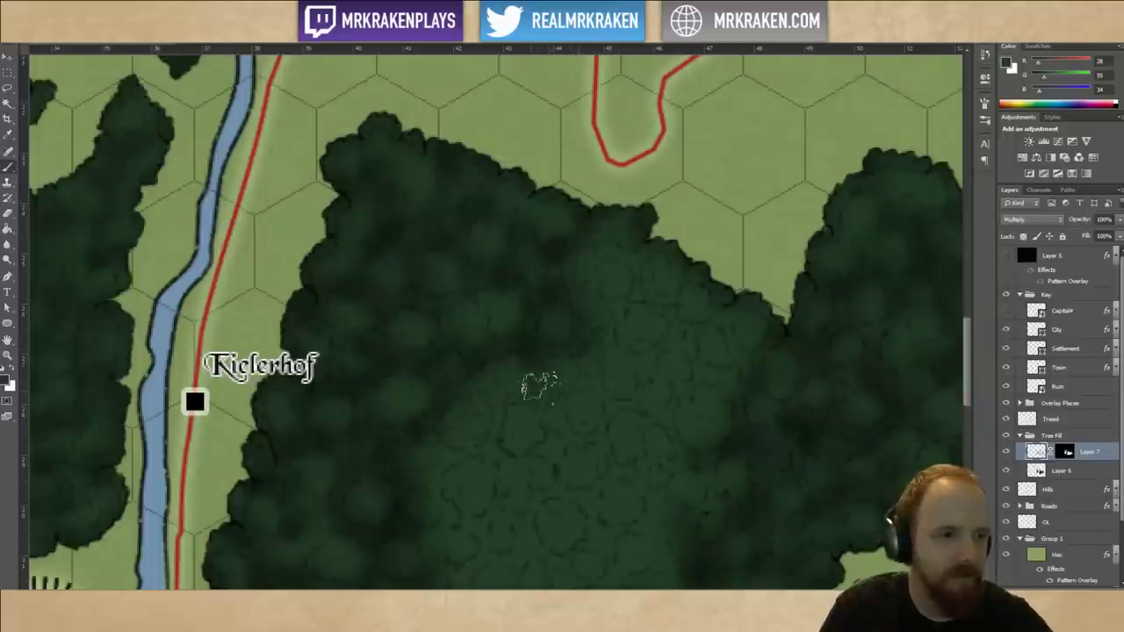
left_click_drag(540, 416, 516, 292)
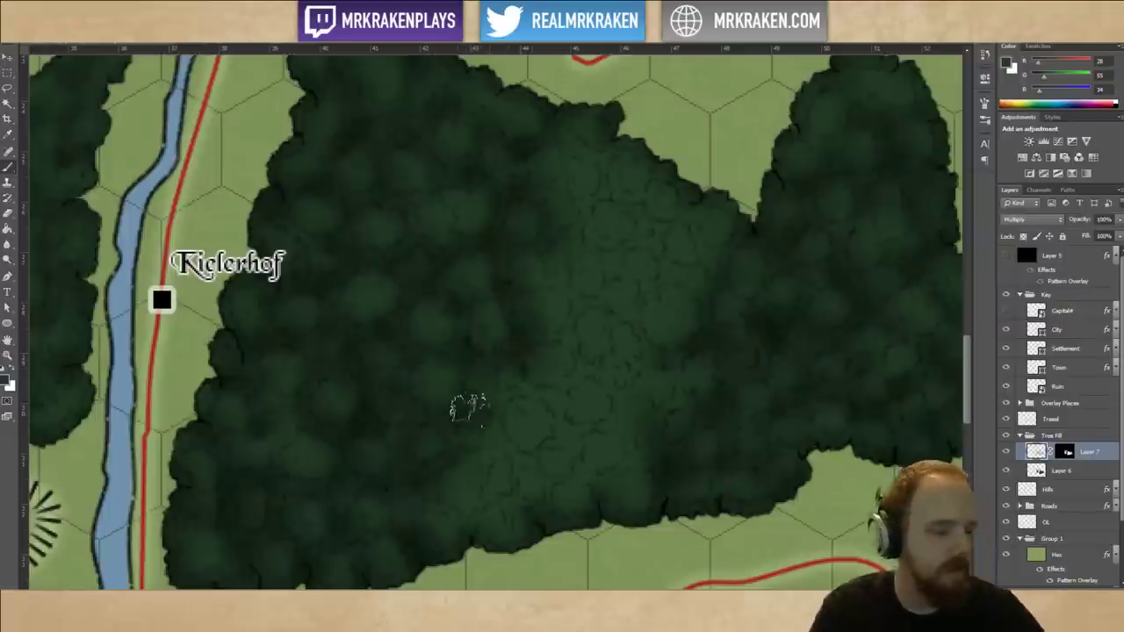
Shade the remaining plain middle of the eastern forest and check the forest shading across the whole map.
key("ctrl+minus")
key("ctrl+minus")
key("ctrl+minus")
key("ctrl+minus")
key("ctrl+minus")
key("ctrl+plus")
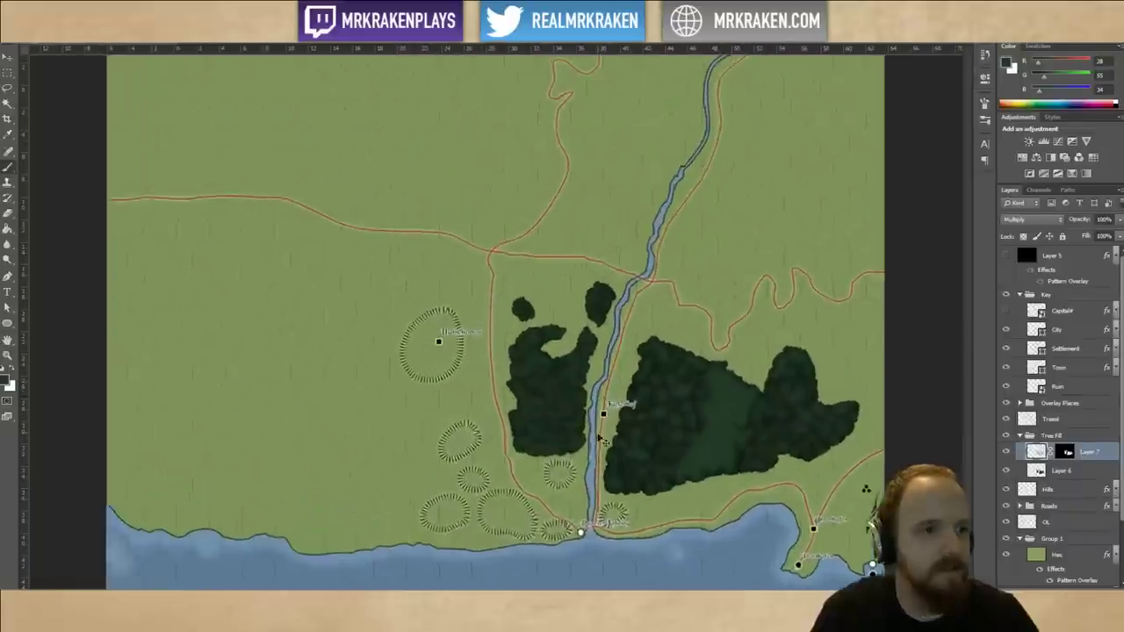
left_click_drag(799, 469, 708, 416)
key("ctrl+plus")
key("ctrl+plus")
key("ctrl+plus")
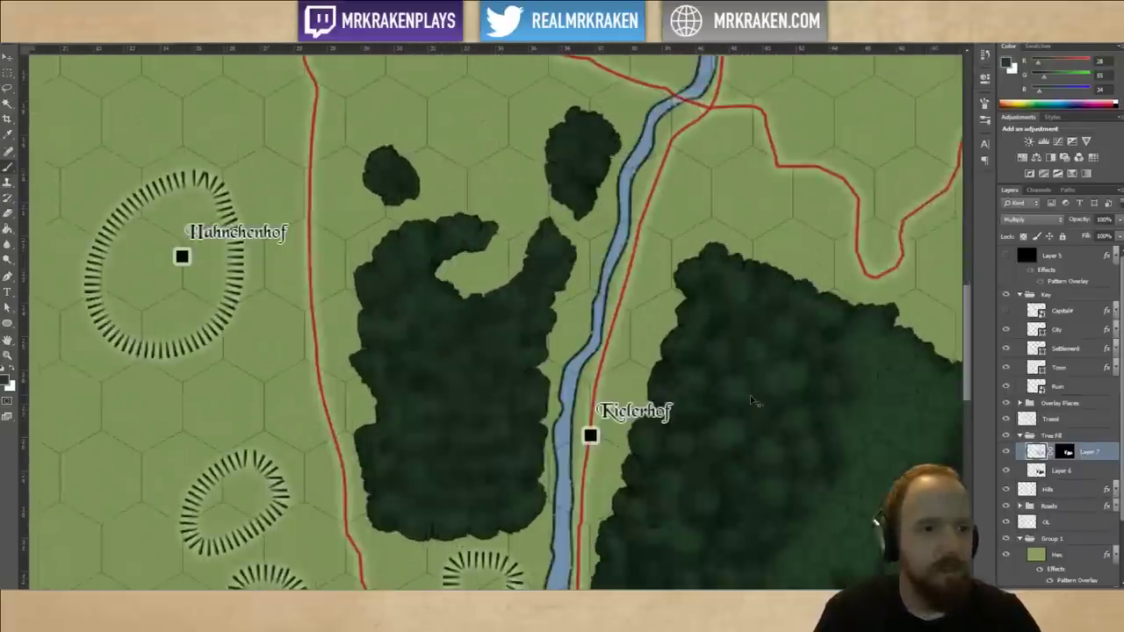
left_click_drag(831, 431, 522, 269)
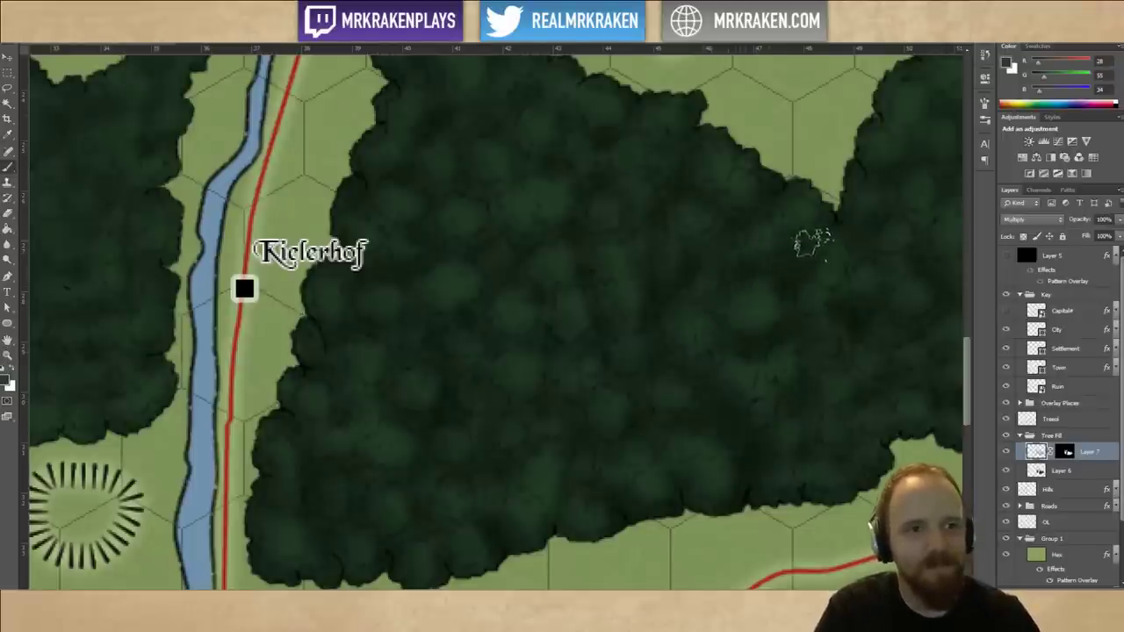
scroll(866, 226, "down", 5)
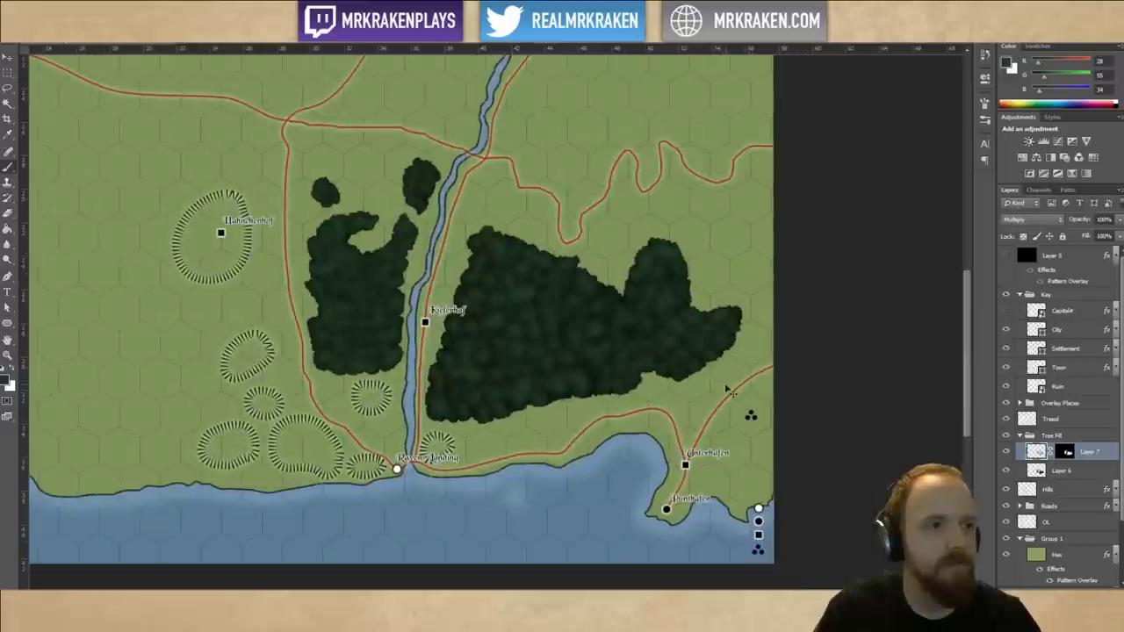
scroll(727, 390, "up", 4)
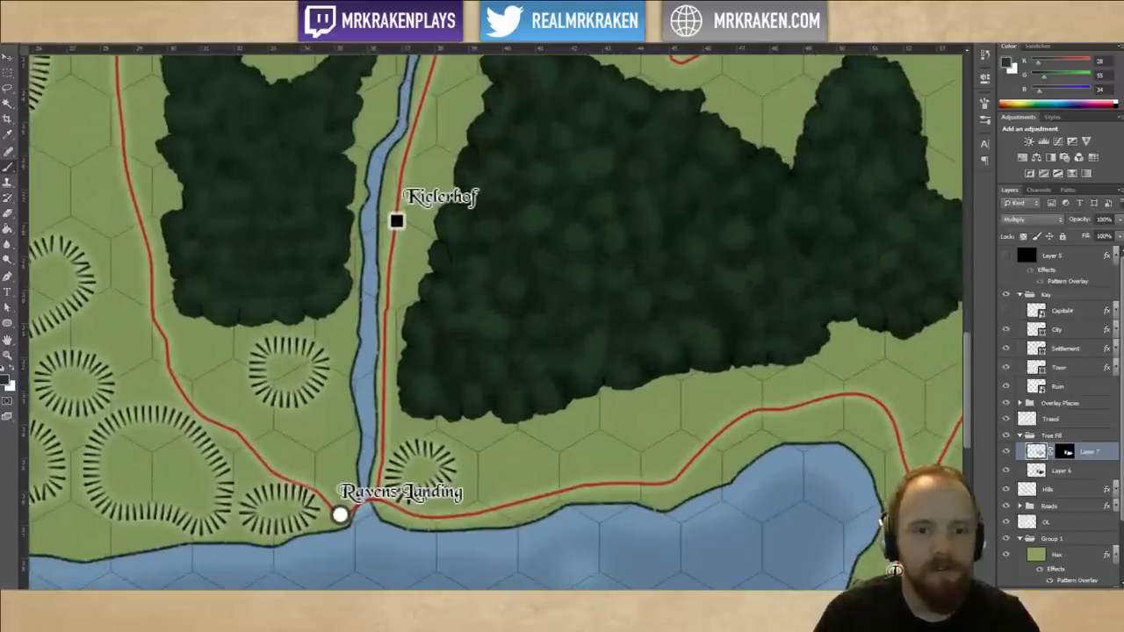
Add a layer above the Multiply forest shading, mask it to the forest shapes and set its blend mode to Screen.
left_click(1089, 594)
left_click(1038, 491, "ctrl")
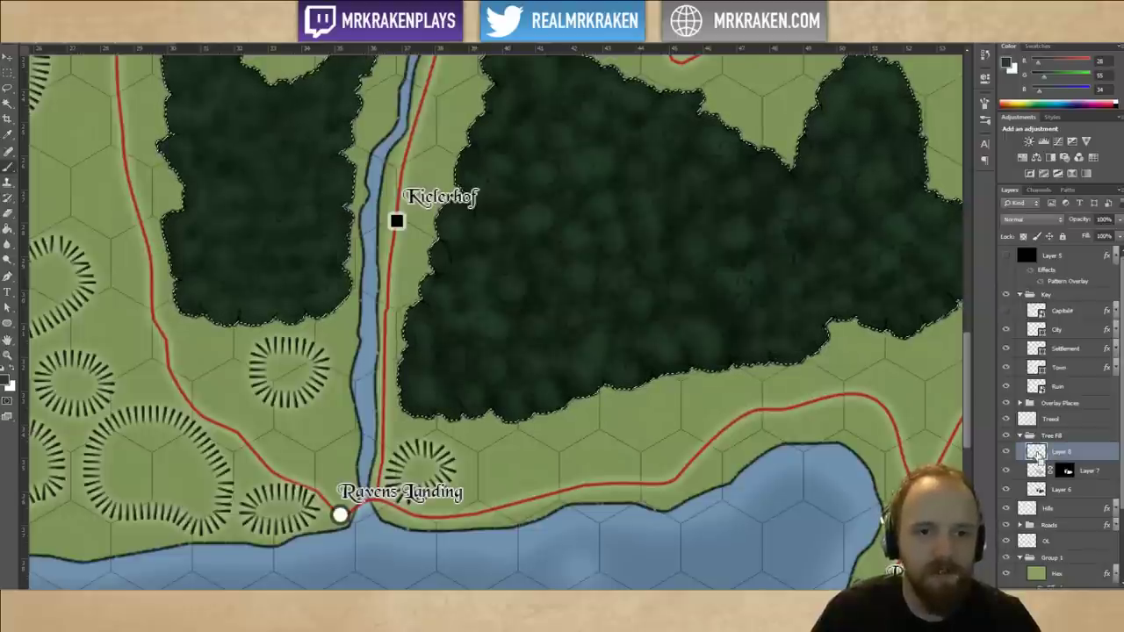
left_click(1048, 594)
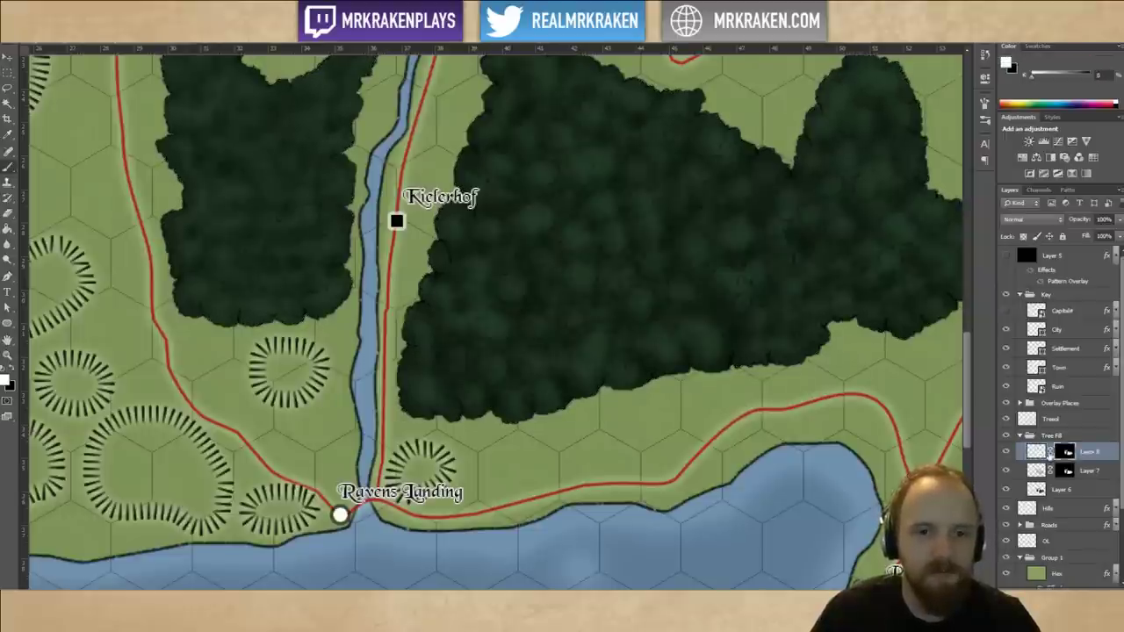
left_click(1038, 455)
left_click(1028, 224)
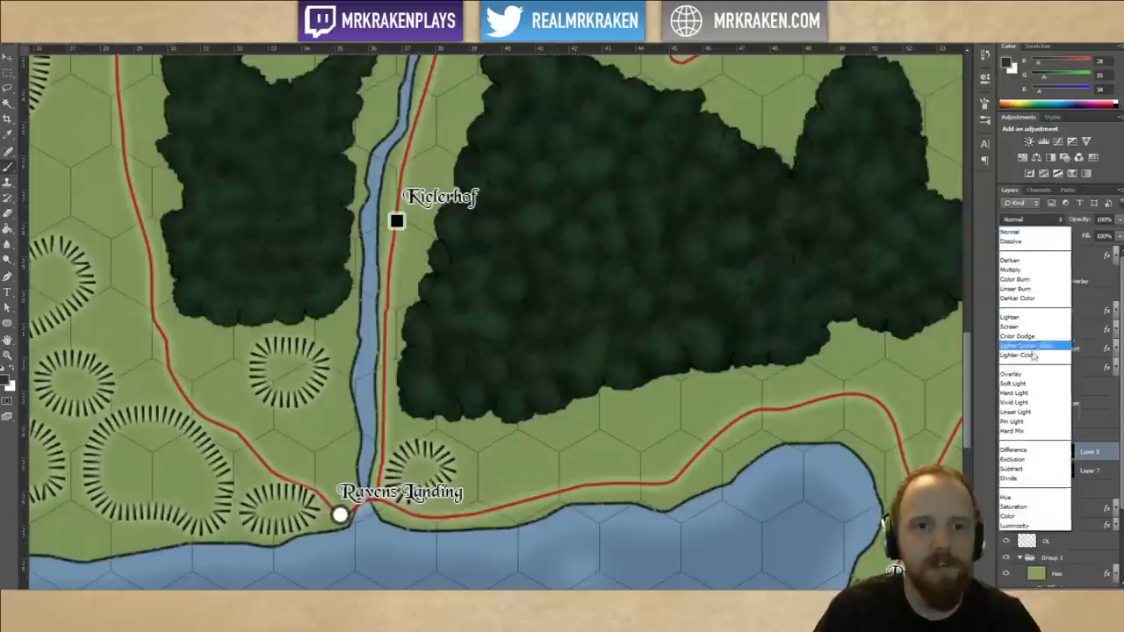
left_click(1004, 325)
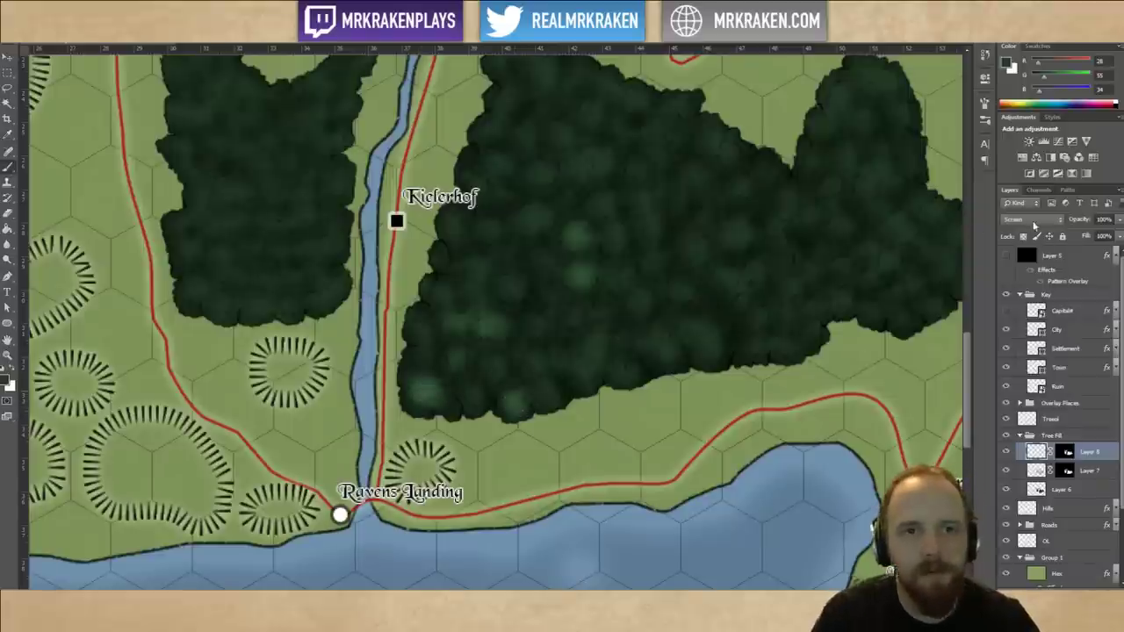
Compare Soft Light and other blend modes on the new highlight layer and choose Linear Dodge (Add).
left_click(1033, 221)
left_click(1046, 379)
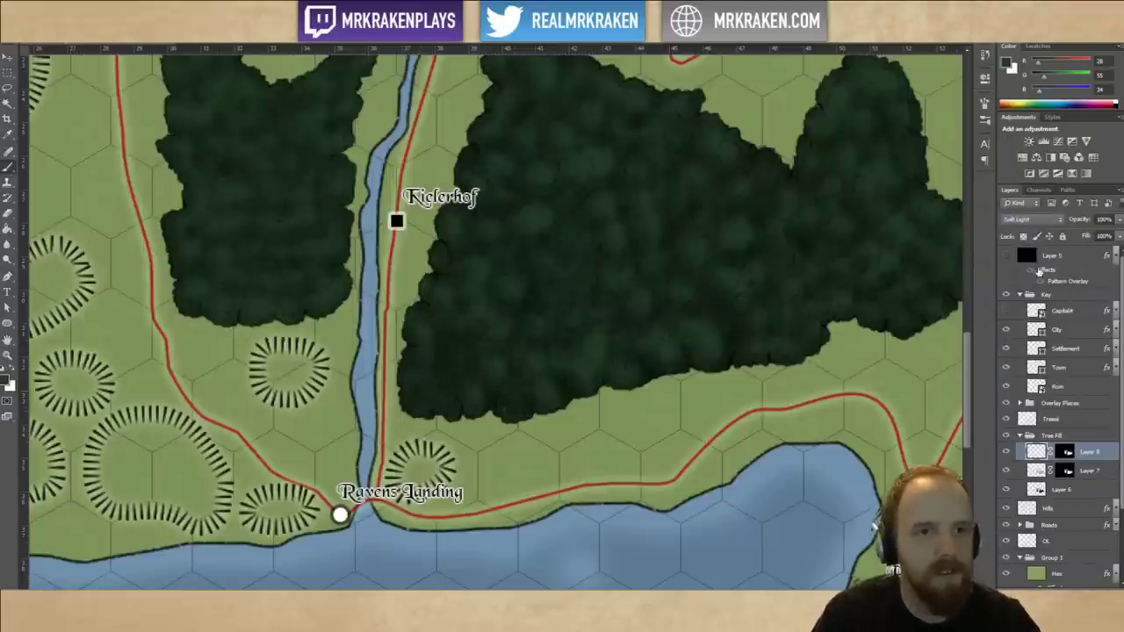
key("Down")
key("Down")
key("Down")
key("Down")
key("Down")
key("Down")
left_click(1046, 220)
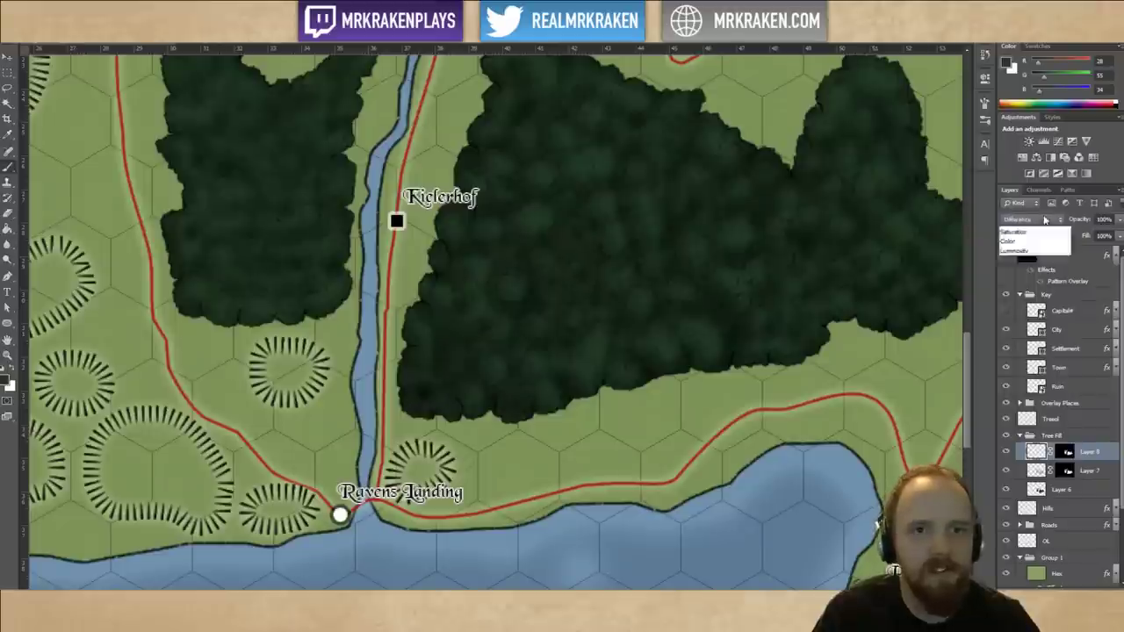
left_click(1050, 334)
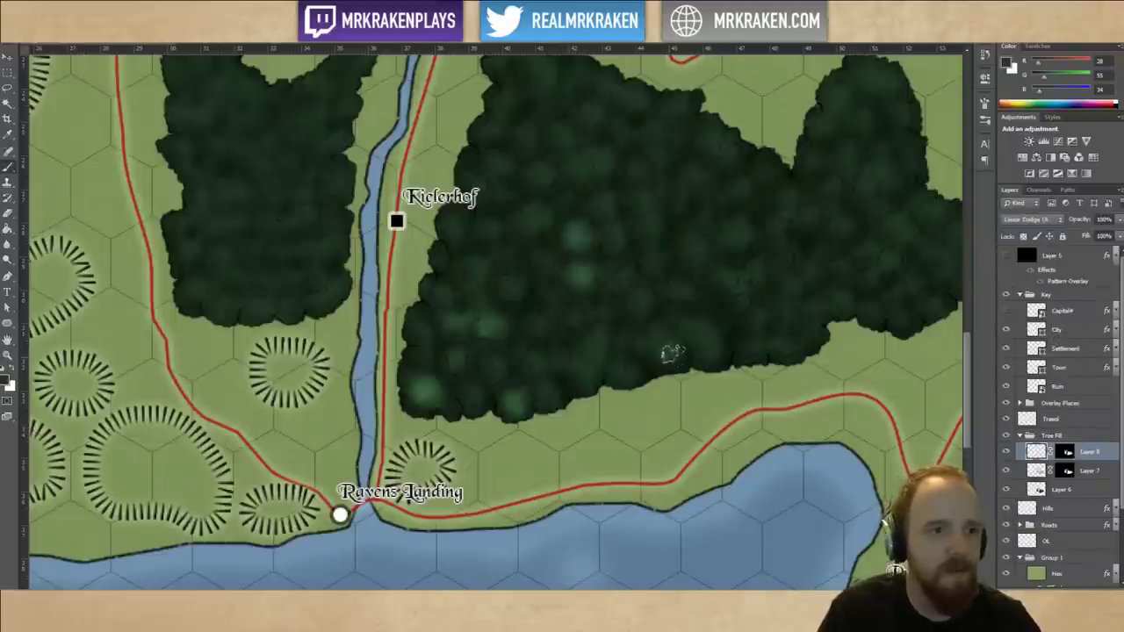
Dab light treetop highlights along the eastern forest's southern edge and across its western half near Kielerhof.
left_click(671, 351)
left_click(710, 343)
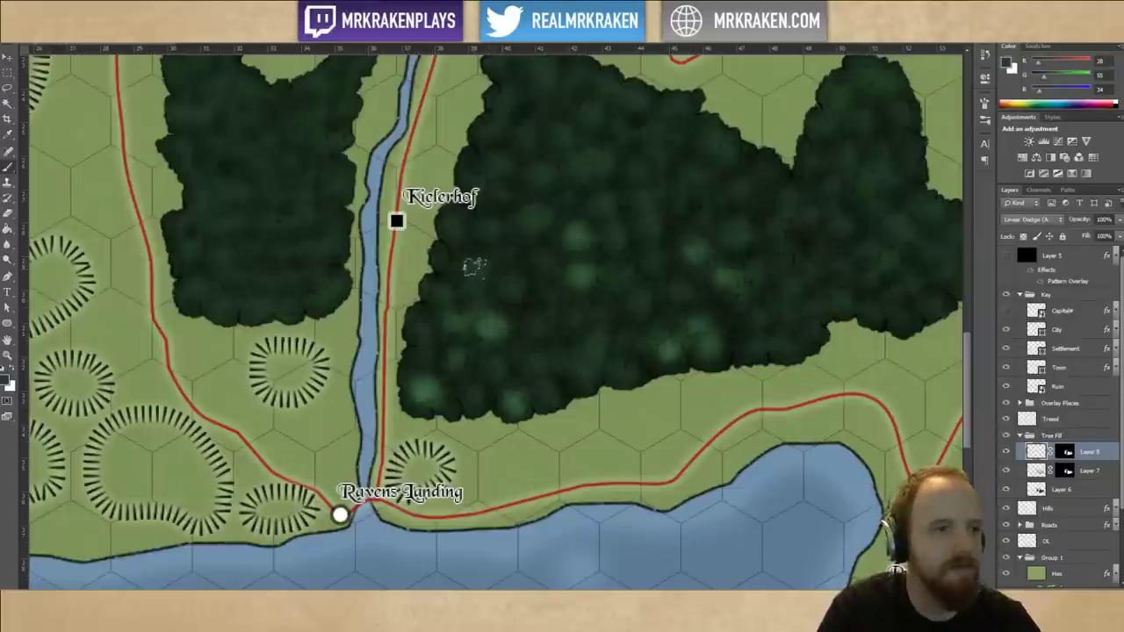
left_click(513, 285)
left_click(533, 217)
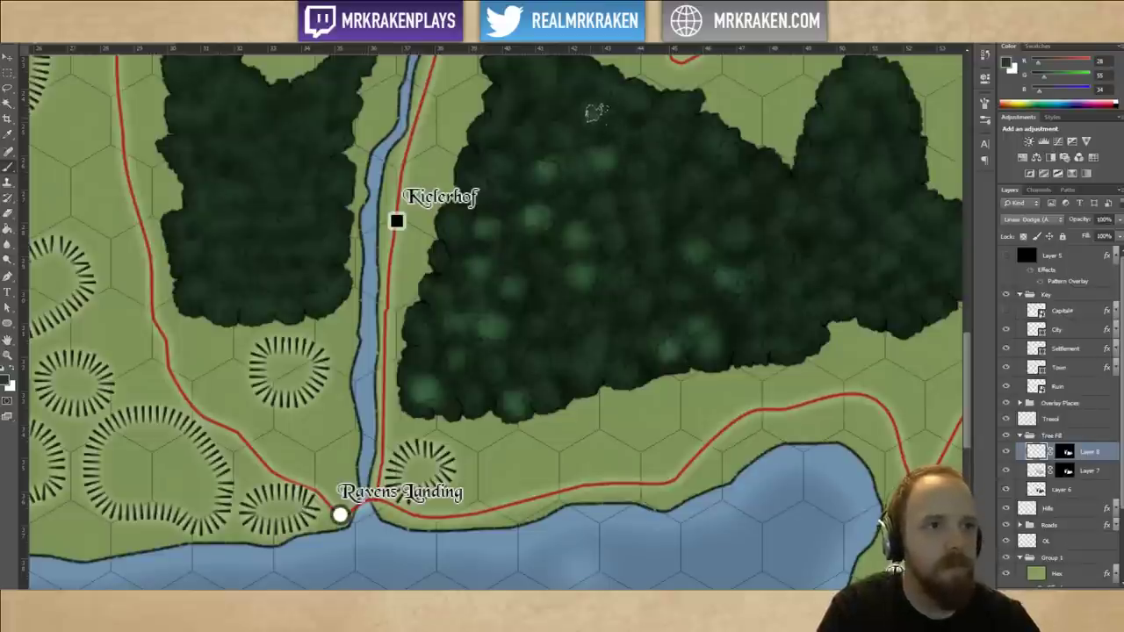
left_click(595, 112)
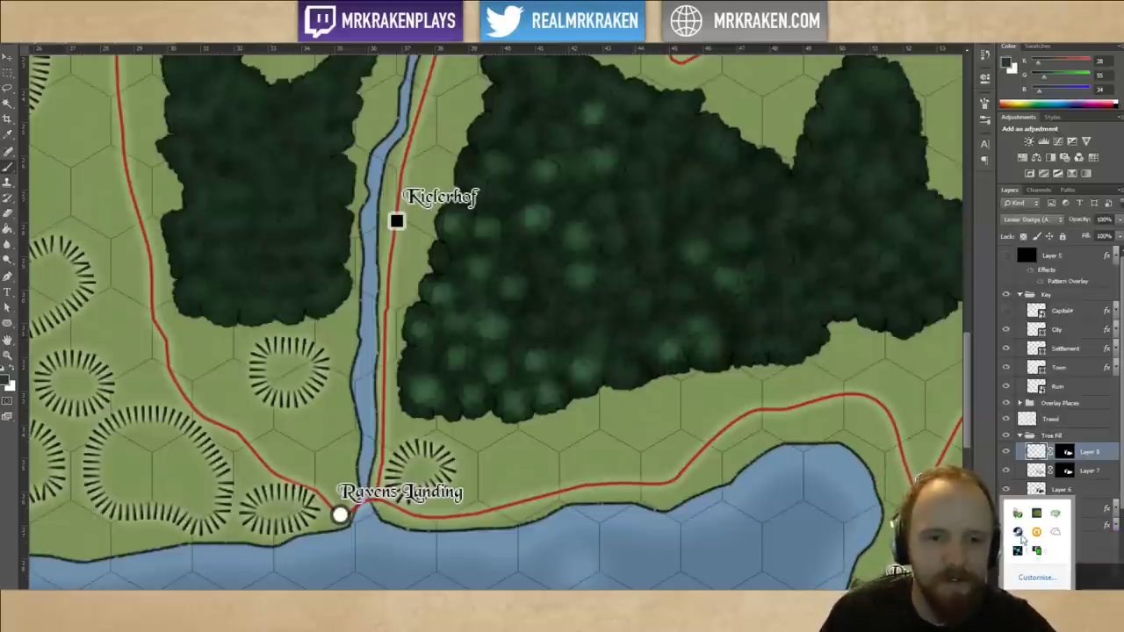
Exit the Steam client running in the background.
right_click(1017, 532)
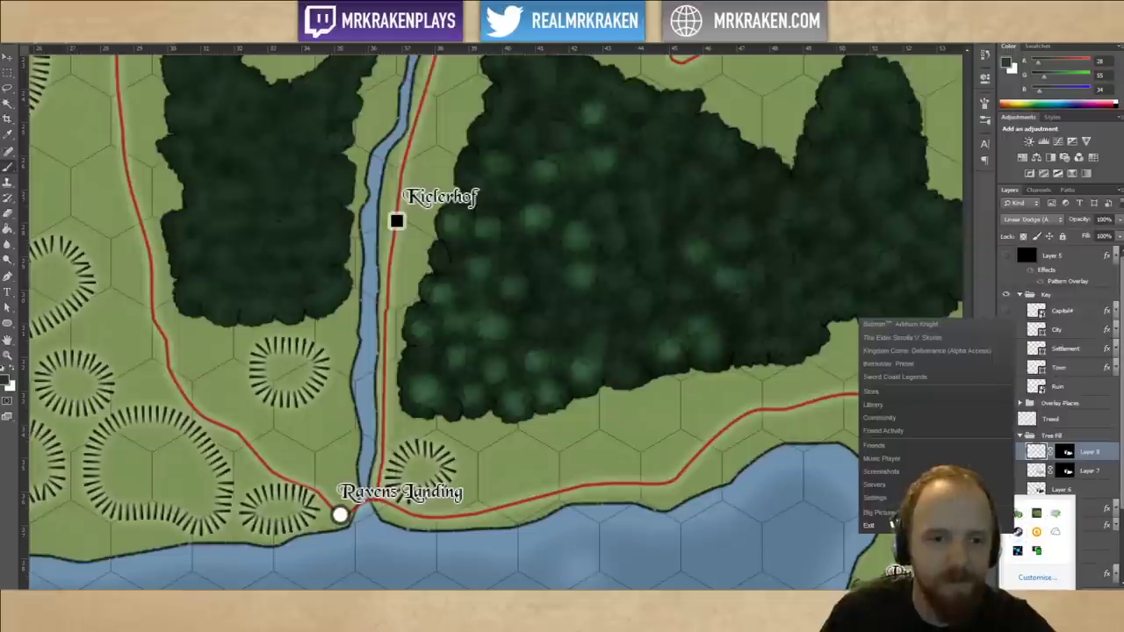
left_click(892, 524)
left_click(671, 319)
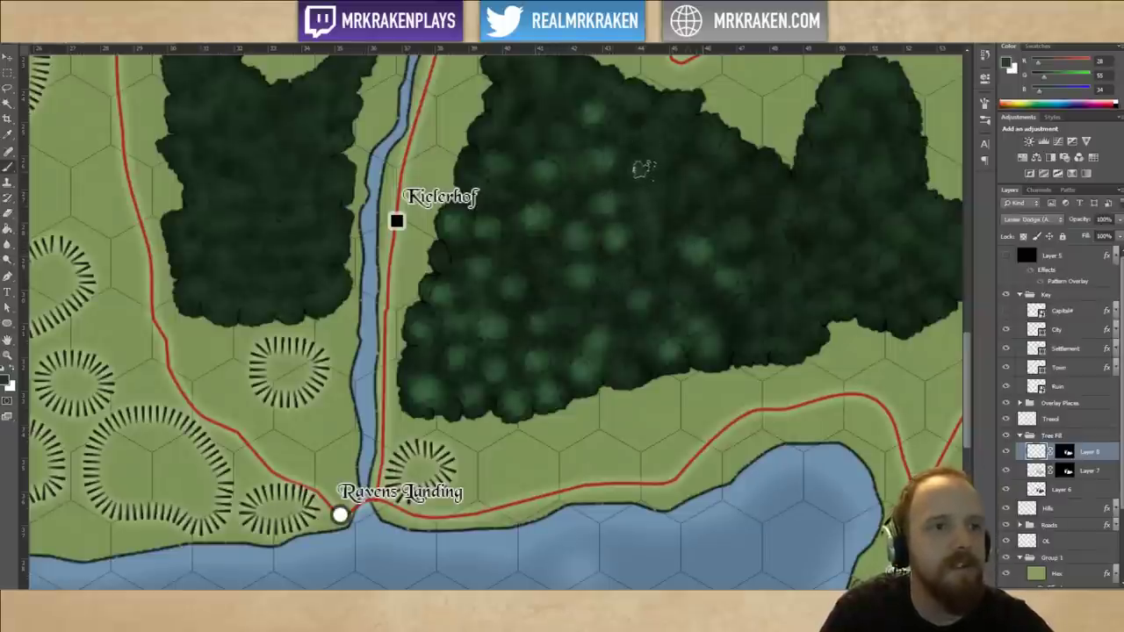
Dab treetop highlights over the eastern forest's northern tip and middle, and along the southern edge of its eastern arm.
scroll(667, 107, "up", 5)
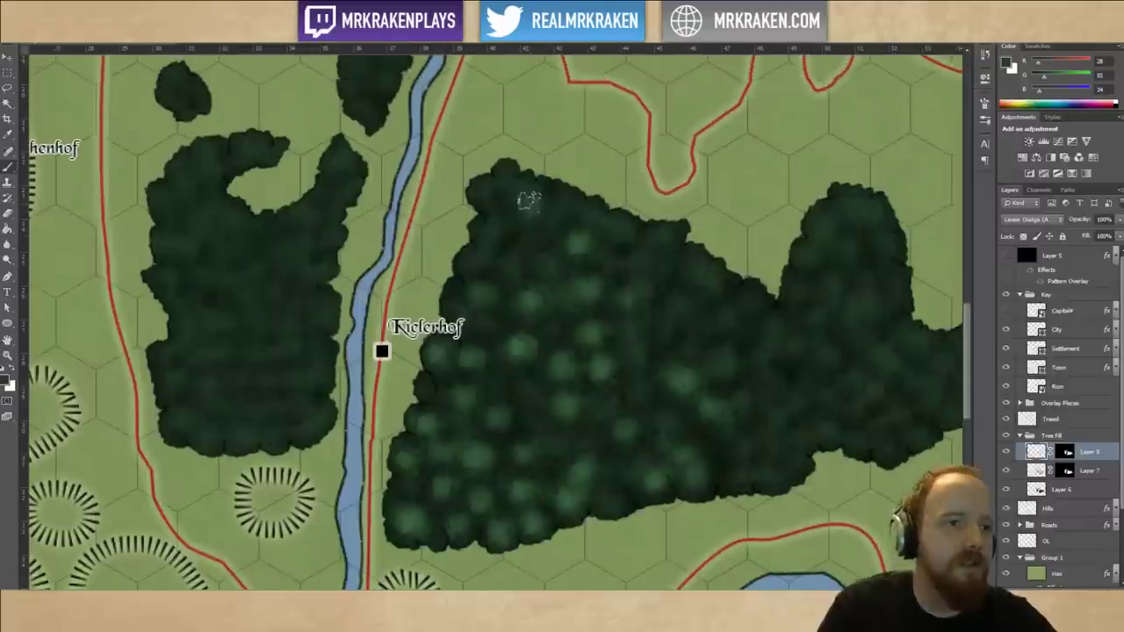
left_click_drag(512, 184, 530, 199)
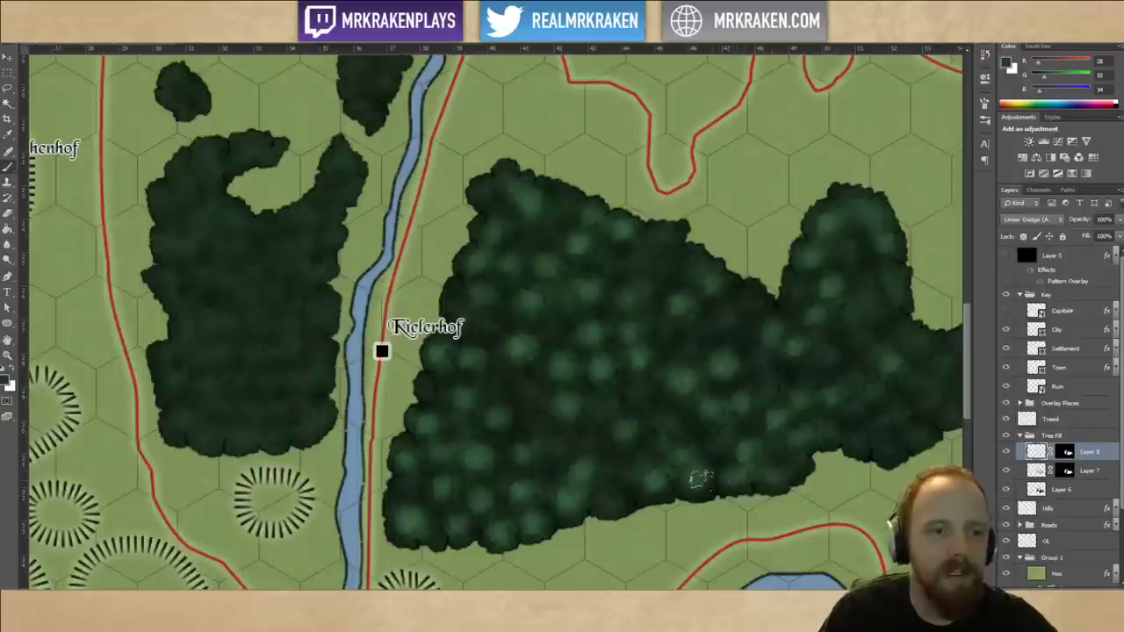
mouse_move(862, 389)
left_mouse_down()
mouse_move(788, 404)
mouse_move(810, 346)
mouse_move(815, 365)
left_mouse_up()
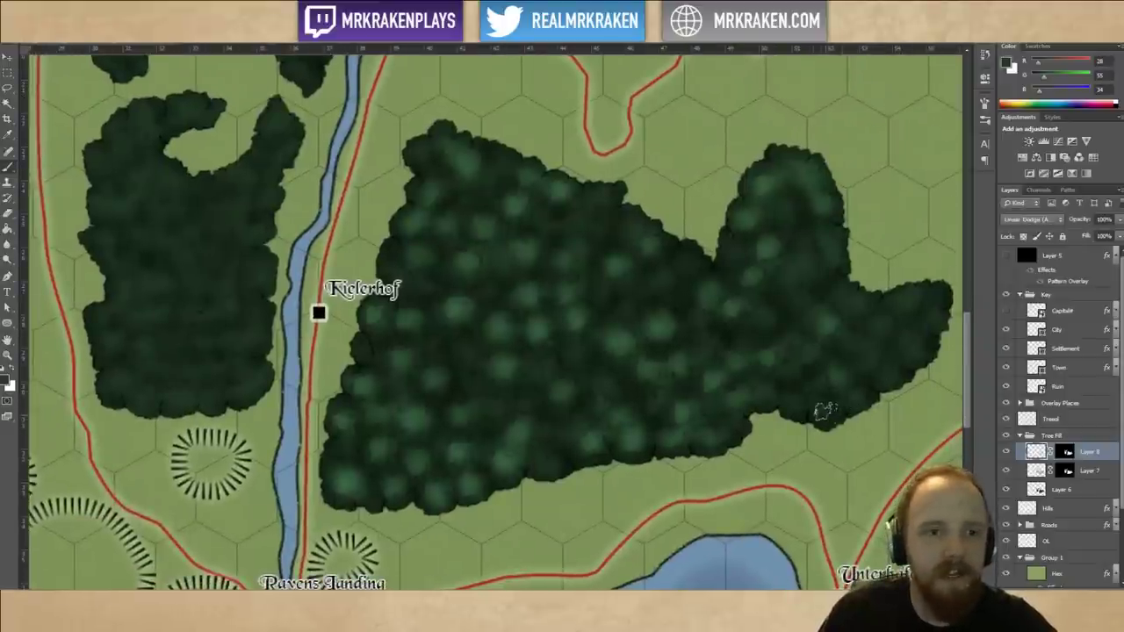
left_click(794, 406)
left_click_drag(887, 375, 827, 420)
left_click(832, 421)
left_click(858, 398)
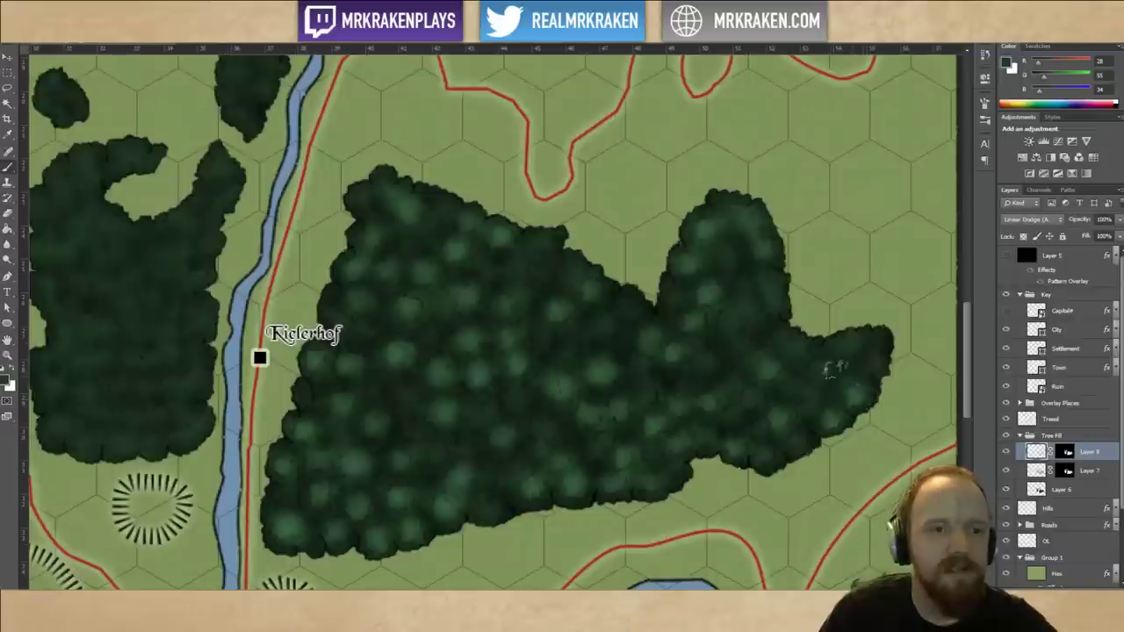
Fill the eastern forest's northern lobe and the rest of its eastern arm with treetop highlights.
mouse_move(770, 271)
left_mouse_down()
mouse_move(785, 427)
mouse_move(804, 479)
left_mouse_up()
left_click_drag(780, 317, 766, 332)
left_click_drag(741, 489, 759, 266)
key("ctrl+minus")
left_click_drag(719, 362, 760, 492)
left_click_drag(743, 286, 754, 329)
left_click_drag(766, 544, 743, 412)
scroll(752, 319, "up", 5)
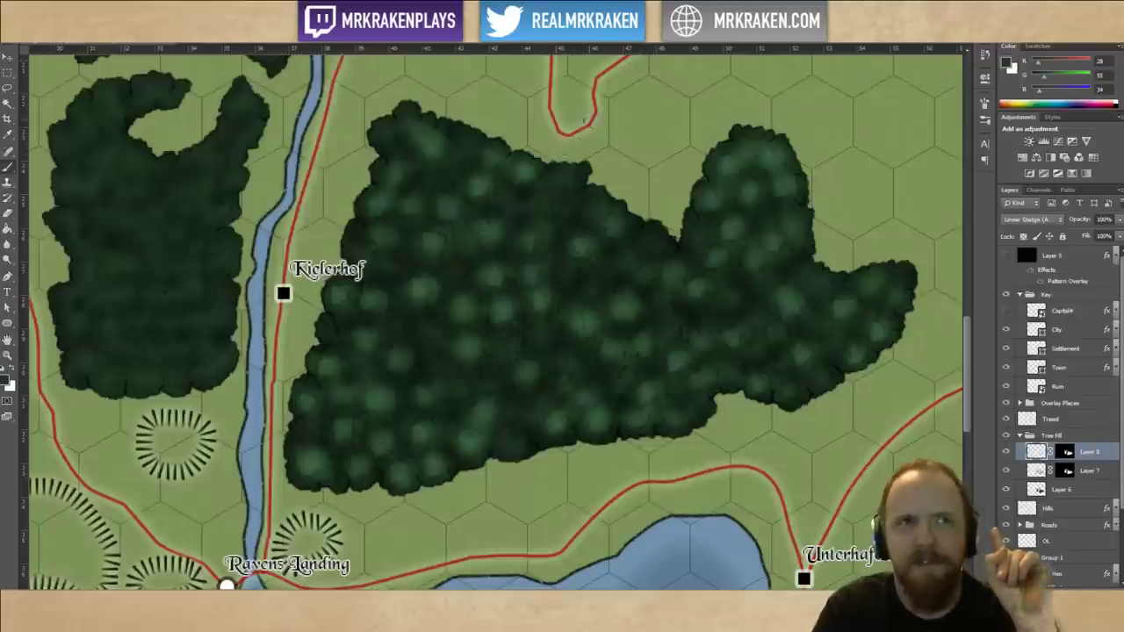
Look at the finished town map in the other open document and examine the regional map's forest highlights at several zoom levels.
left_click(586, 44)
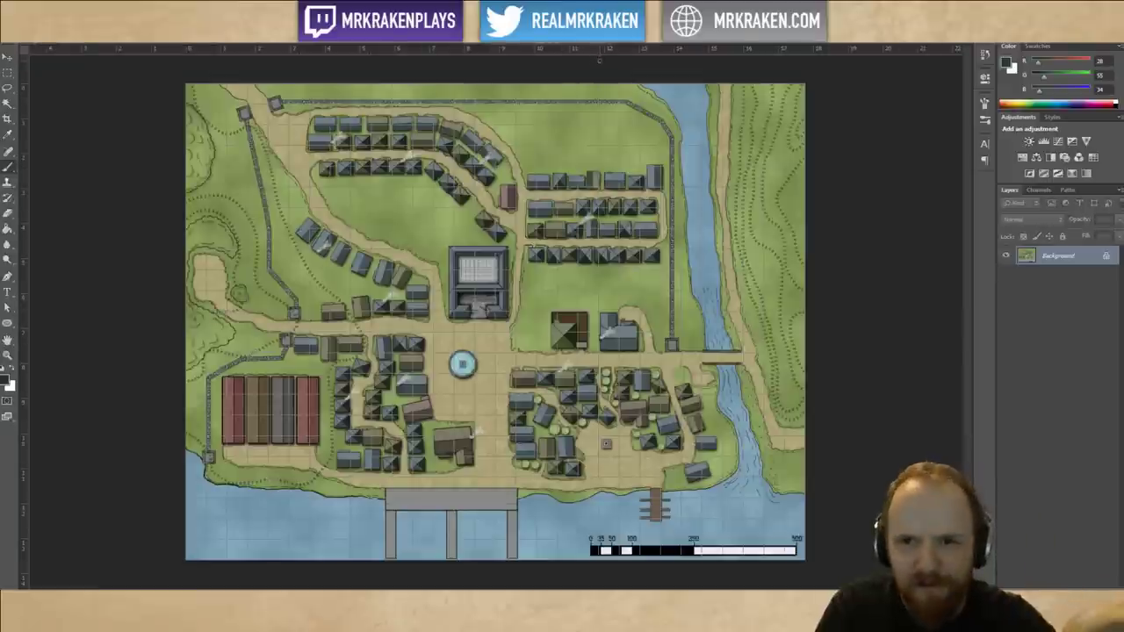
left_click(115, 44)
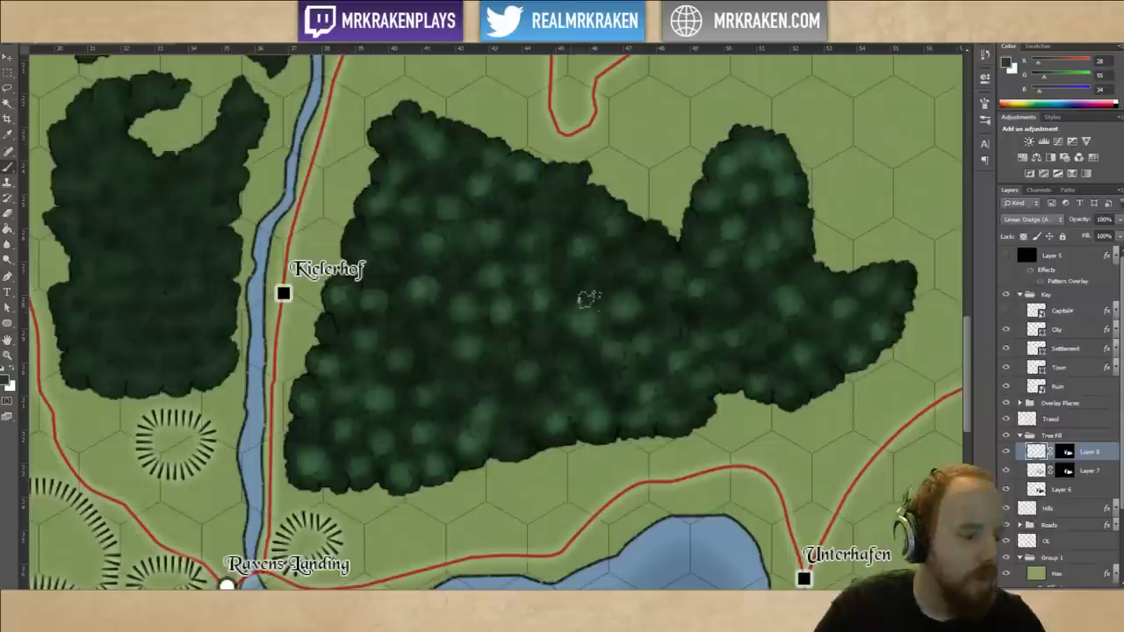
key("ctrl+minus")
key("ctrl+minus")
key("ctrl+plus")
key("ctrl+plus")
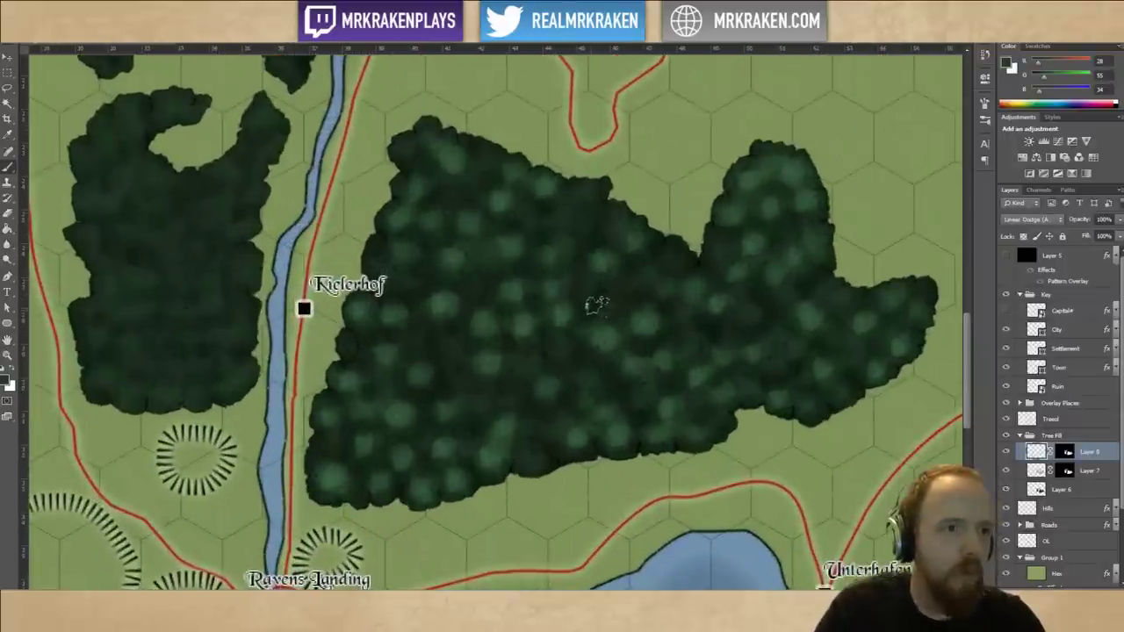
scroll(595, 304, "down", 3)
Lower the opacity of the Multiply shading layer to about 53% and of the Linear Dodge highlight layer to 61%.
left_click(1099, 471)
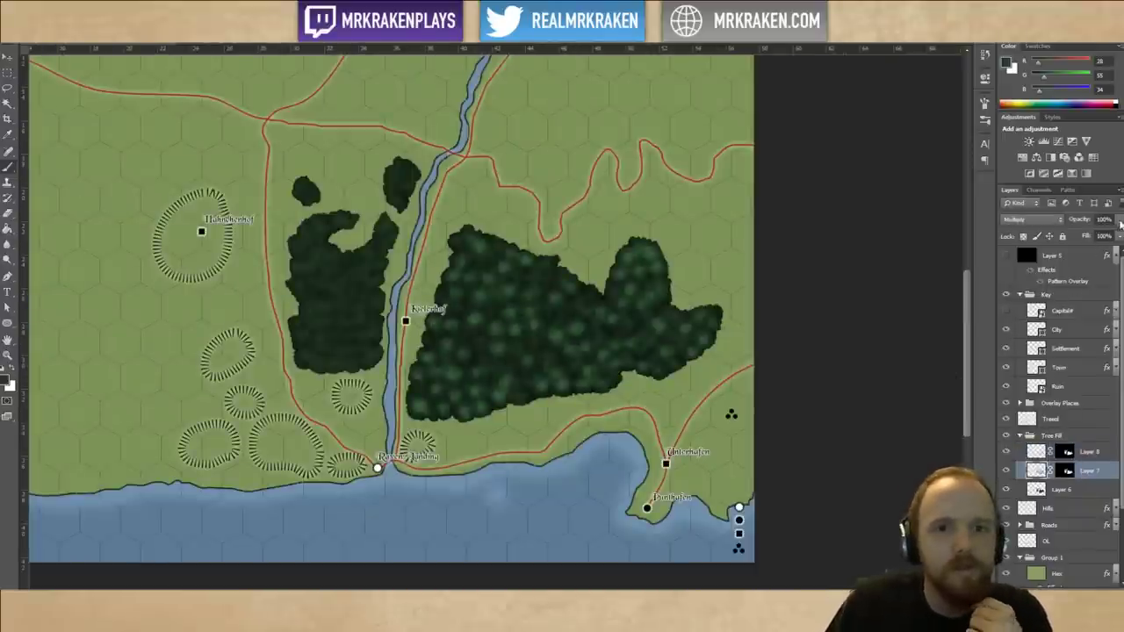
left_click_drag(1120, 223, 1094, 238)
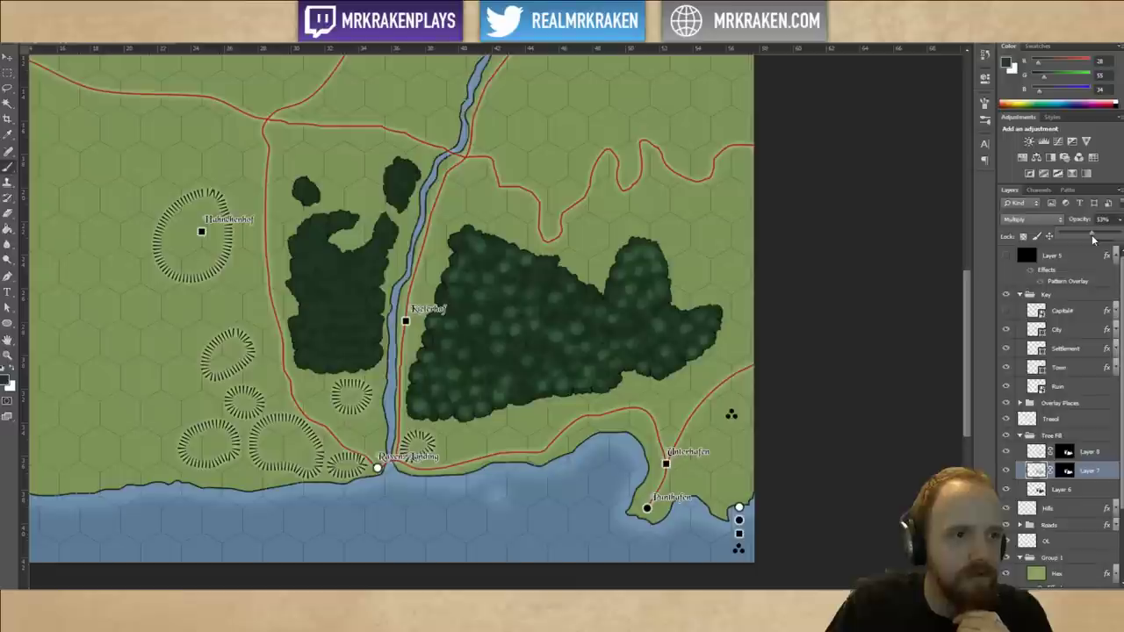
left_click(1087, 451)
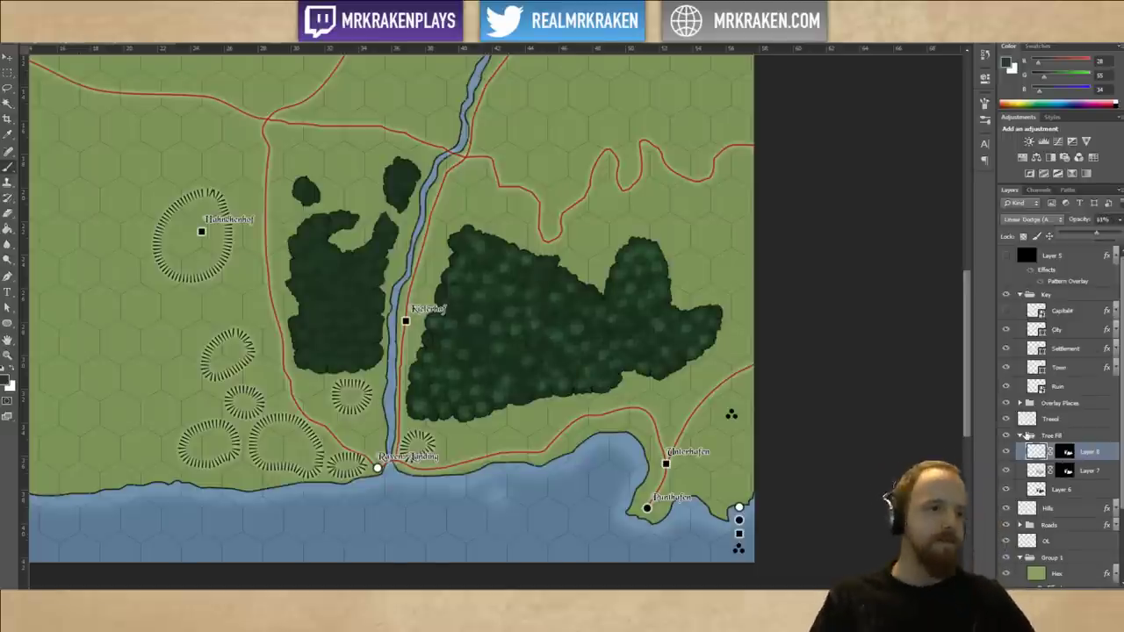
Dab treetop highlights over the main body of the forest west of the river, including its southern edge.
scroll(485, 318, "up", 3)
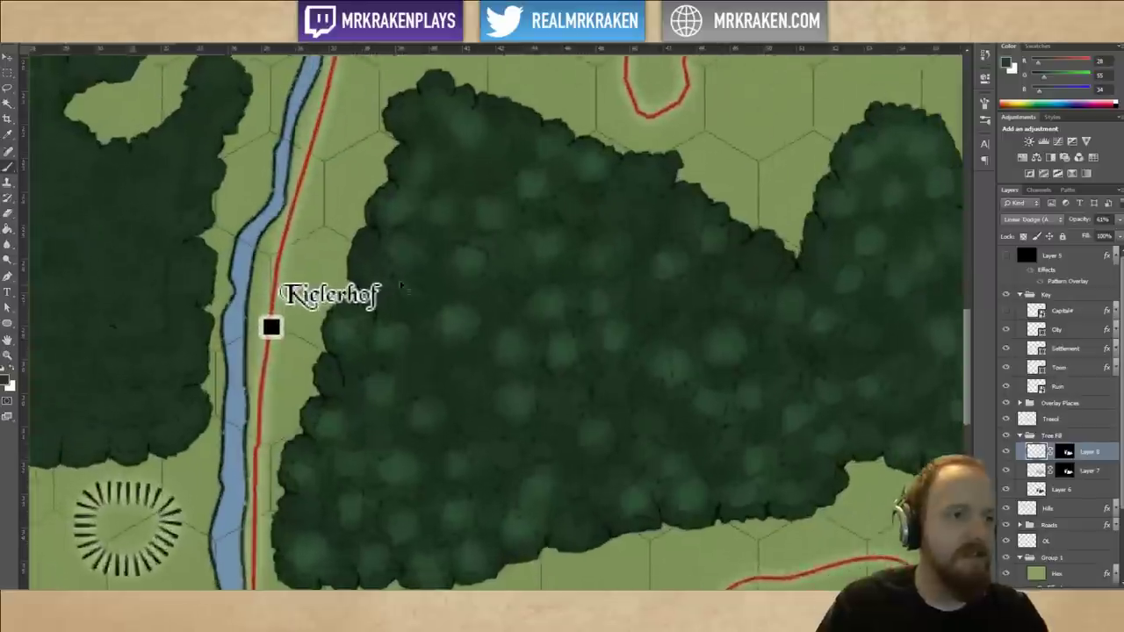
mouse_move(381, 250)
left_mouse_down()
mouse_move(785, 266)
mouse_move(793, 253)
left_mouse_up()
left_click_drag(596, 461, 616, 438)
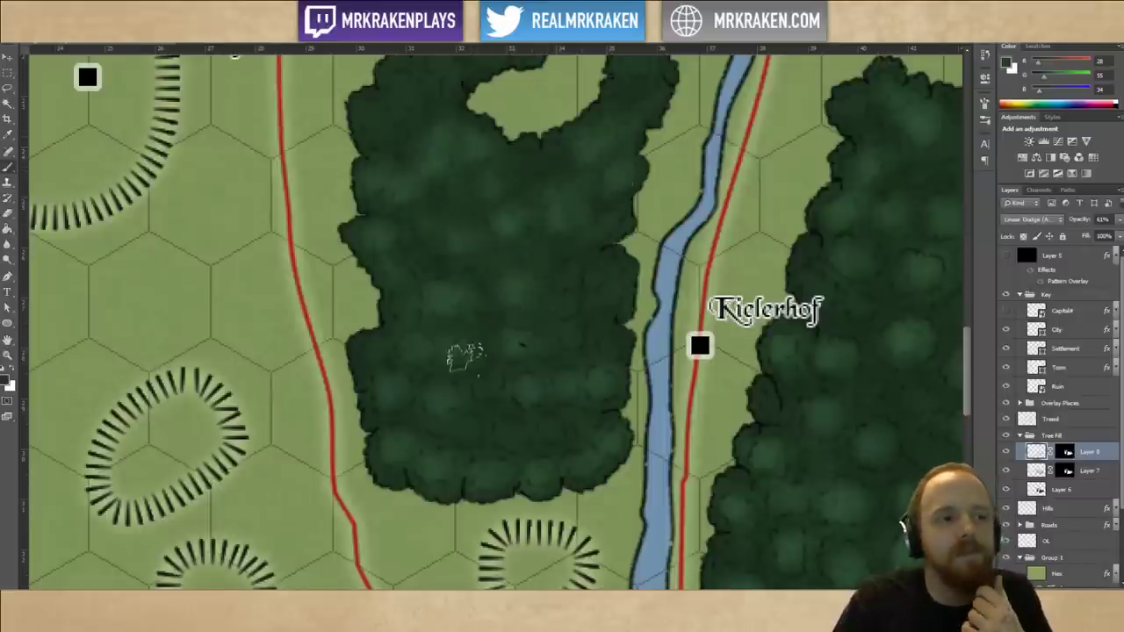
left_click_drag(544, 306, 557, 357)
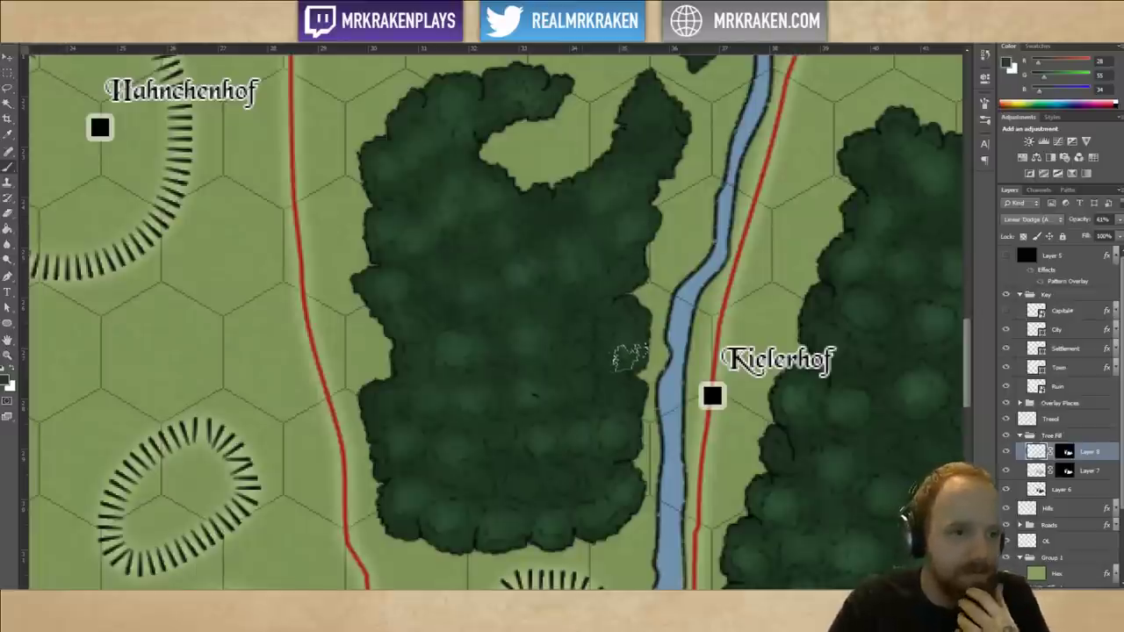
Add treetop highlights to the western forest's two northern arms and the two small groves above it.
left_click_drag(624, 203, 597, 303)
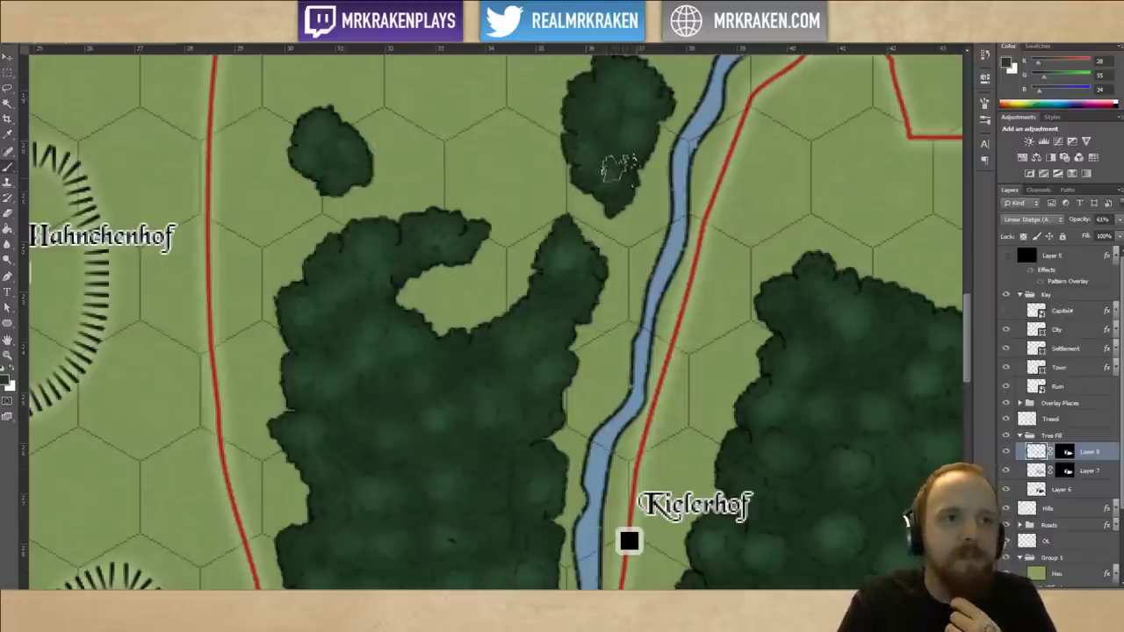
scroll(629, 188, "down", 2)
left_click_drag(635, 181, 648, 153)
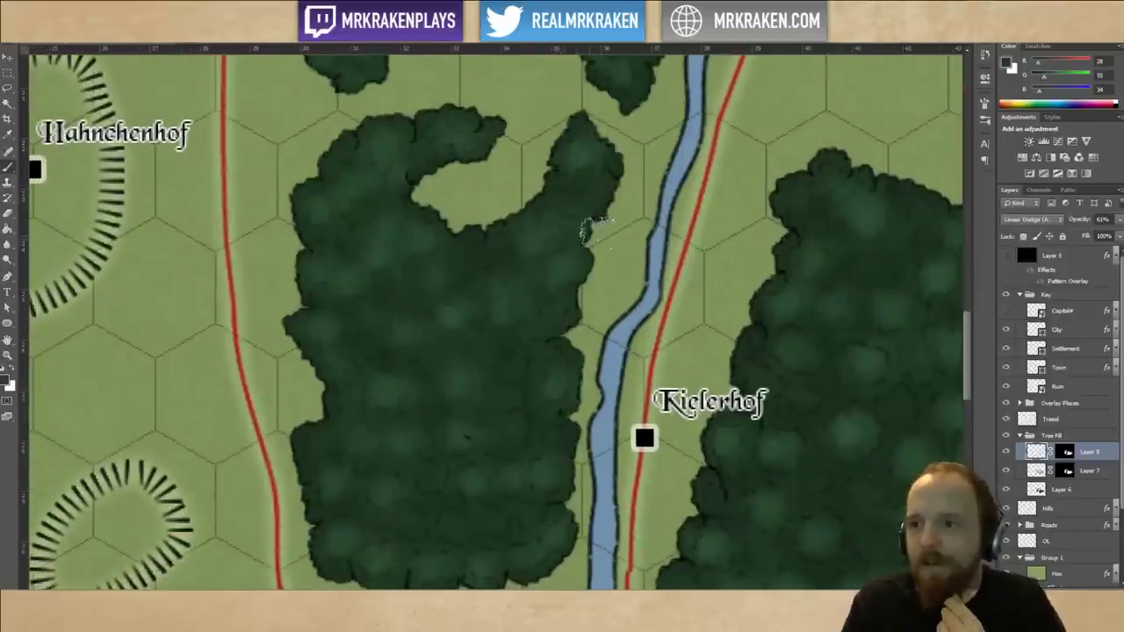
Examine the western forest's southern part and the coastline along the map's southwestern edge.
scroll(571, 359, "down", 5)
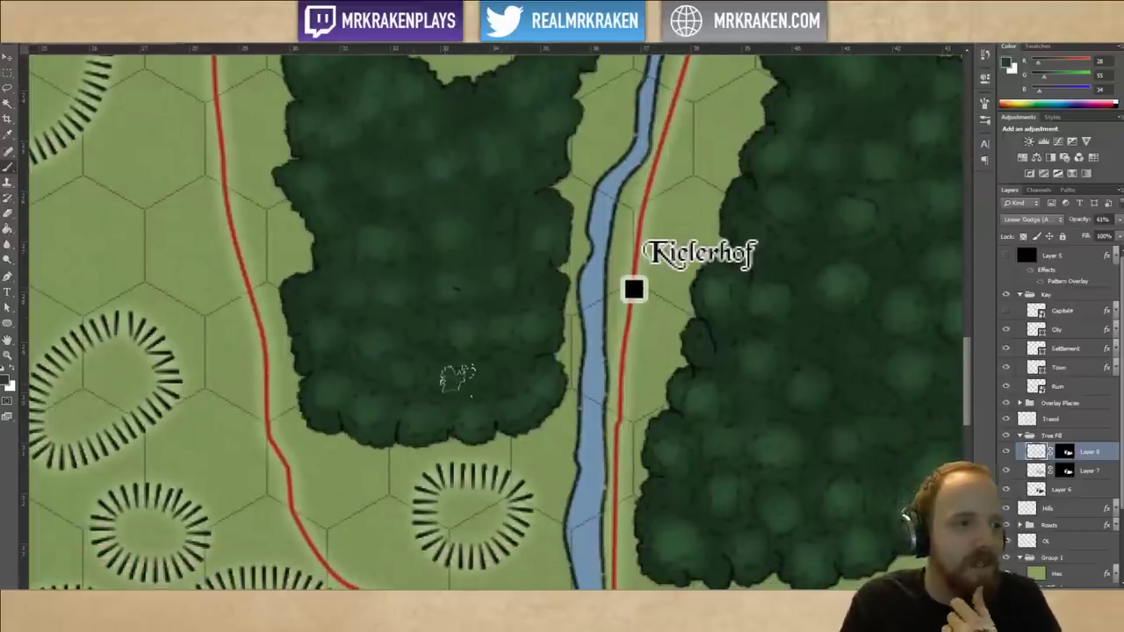
scroll(518, 369, "down", 3)
mouse_move(658, 361)
left_mouse_down()
mouse_move(623, 371)
mouse_move(712, 383)
mouse_move(723, 369)
mouse_move(652, 357)
left_mouse_up()
left_click_drag(685, 372, 931, 386)
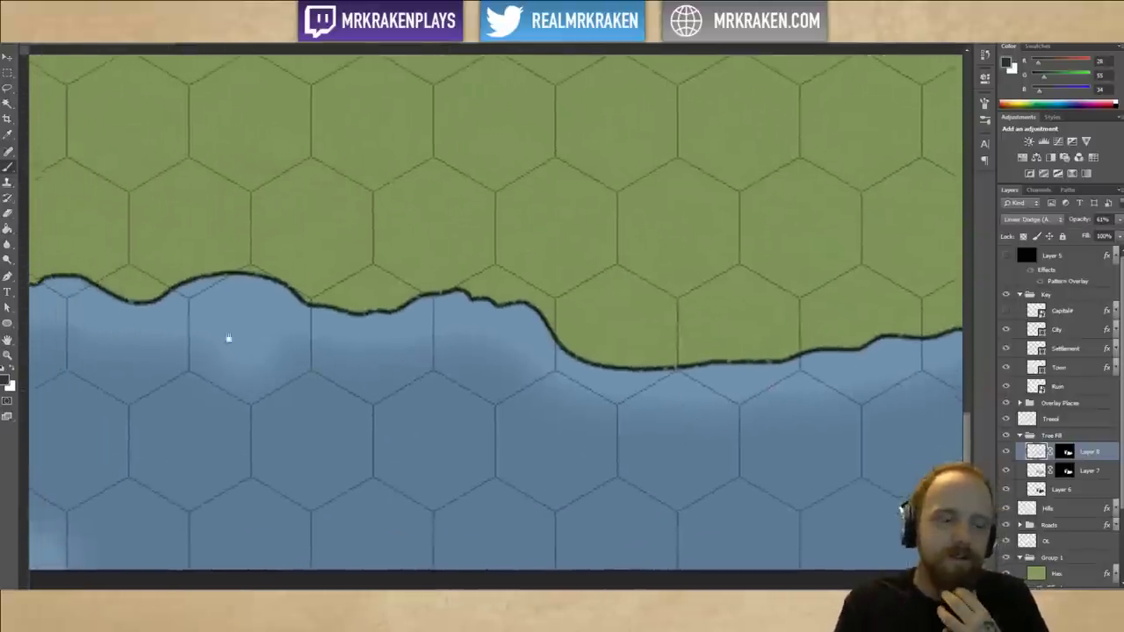
left_click_drag(215, 332, 588, 374)
left_click_drag(940, 430, 443, 246)
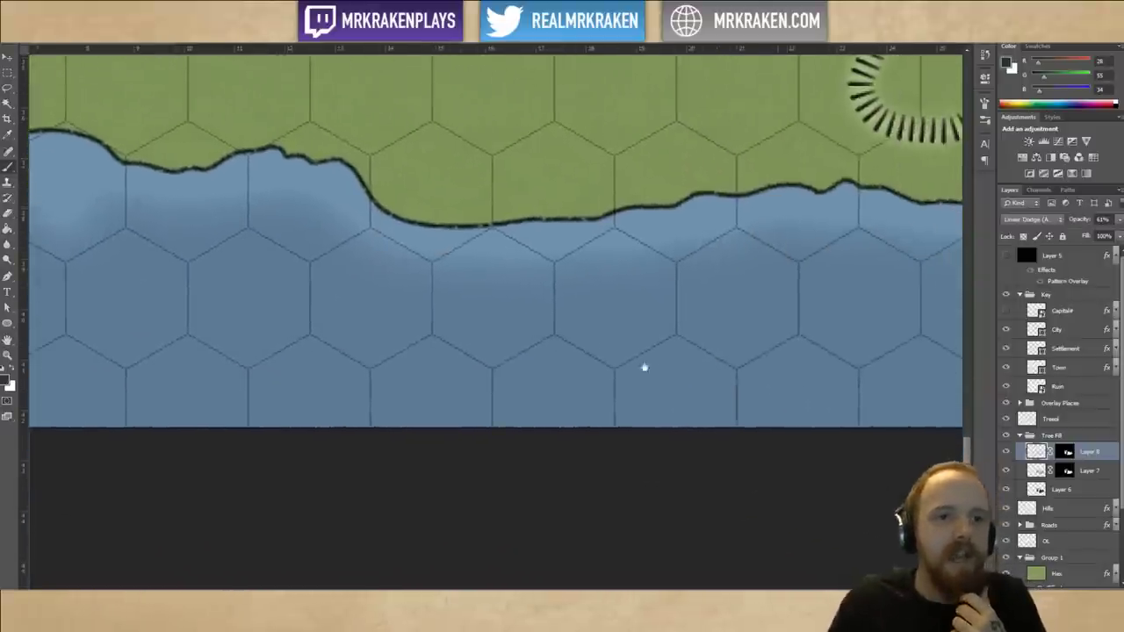
left_click_drag(777, 176, 527, 515)
left_click_drag(773, 274, 559, 510)
left_click_drag(791, 230, 712, 290)
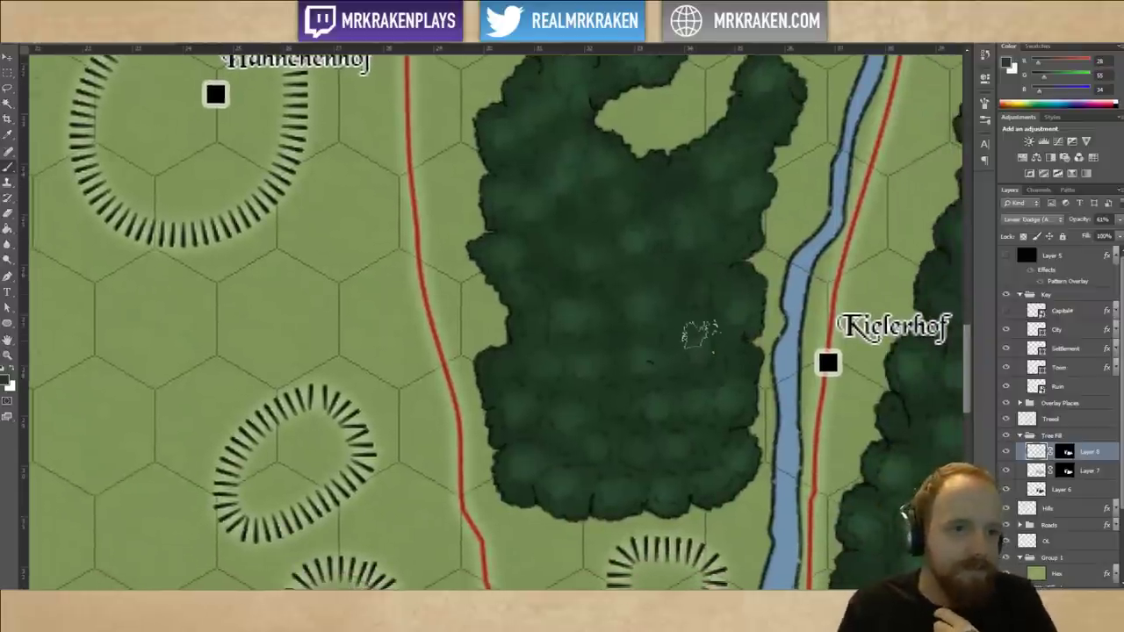
Review the highlighted forests up close and against the whole regional map.
left_click_drag(721, 217, 638, 415)
left_click_drag(752, 194, 694, 294)
scroll(694, 294, "down", 5)
scroll(700, 344, "up", 2)
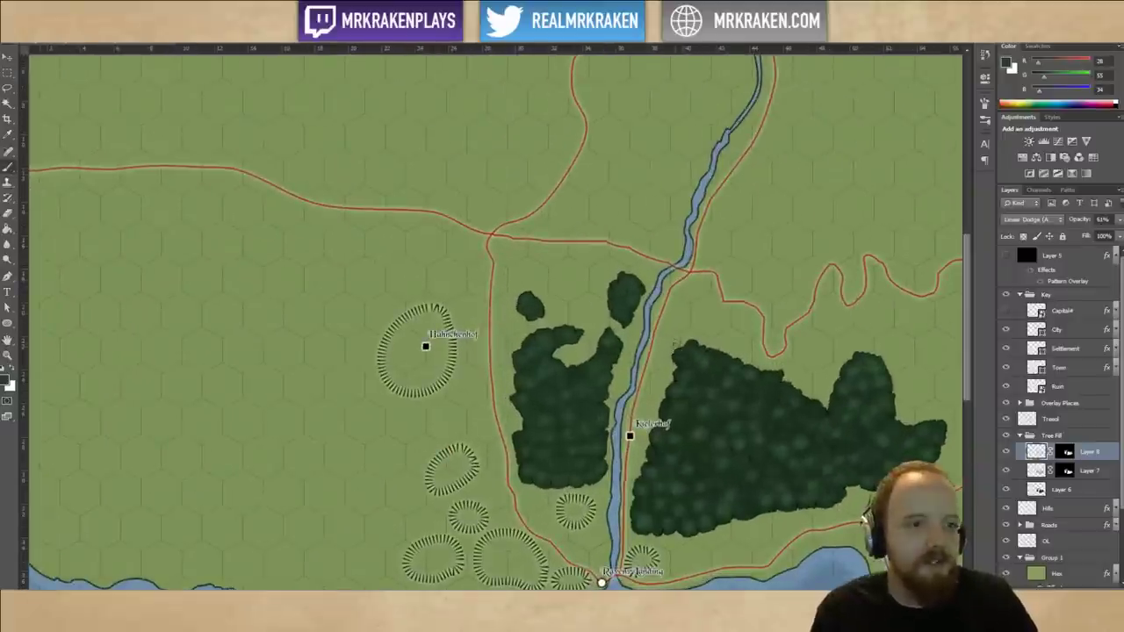
scroll(700, 344, "down", 1)
scroll(703, 345, "down", 1)
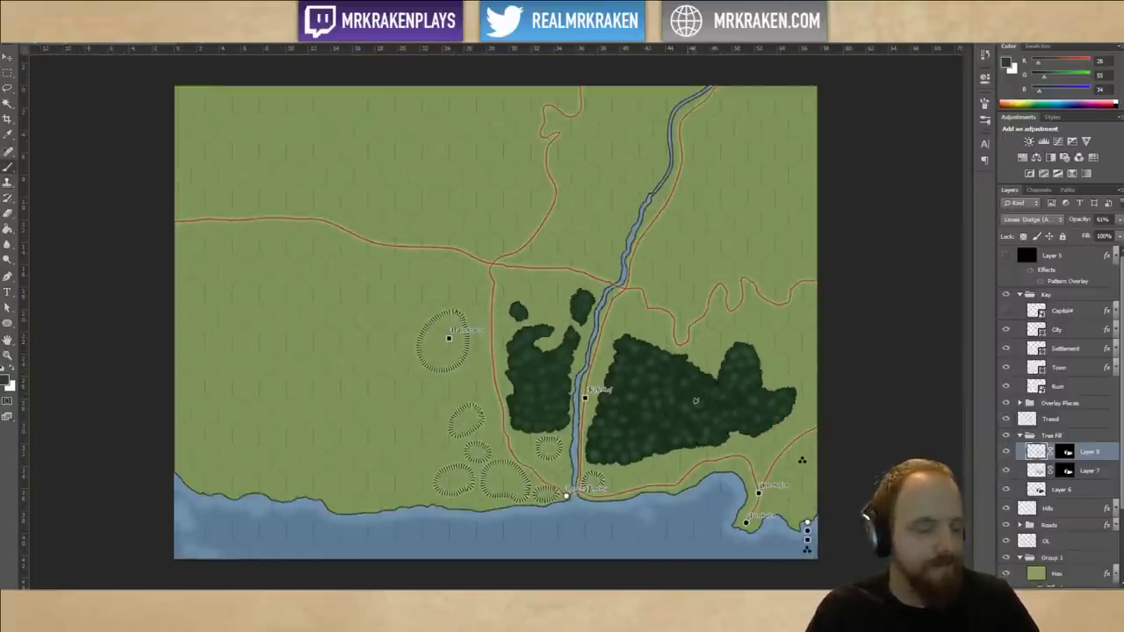
key("ctrl+plus")
key("ctrl+plus")
key("ctrl+plus")
left_click_drag(675, 455, 658, 363)
key("ctrl+minus")
scroll(670, 439, "down", 3)
scroll(671, 413, "up", 2)
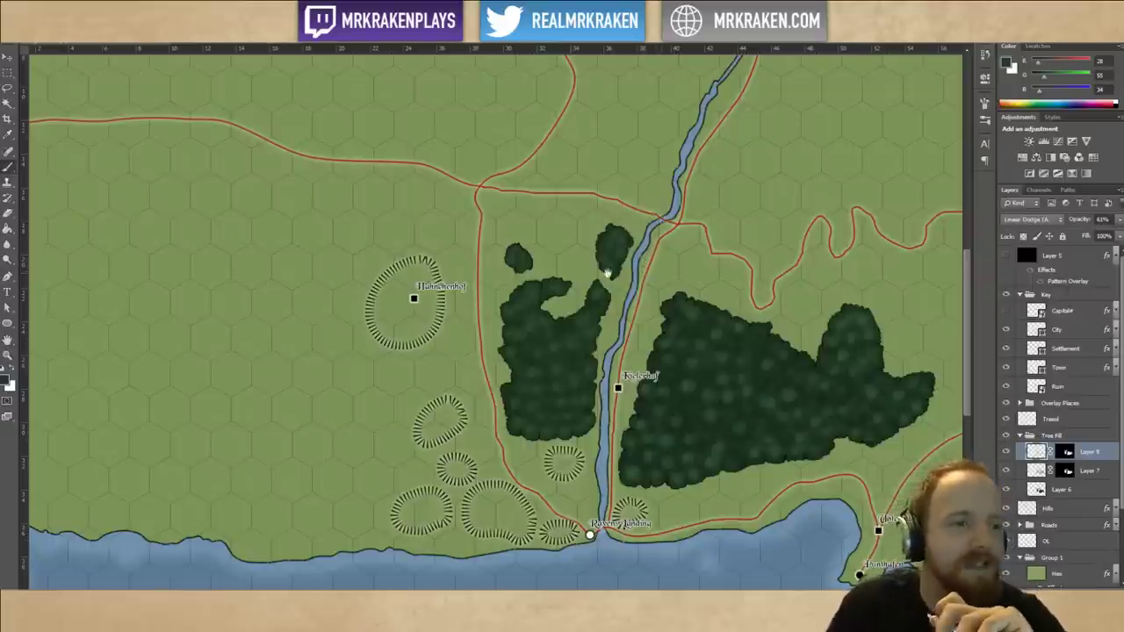
Look over the shaded forests, hills and southern coastline across the lower half of the regional map.
left_click_drag(725, 349, 692, 344)
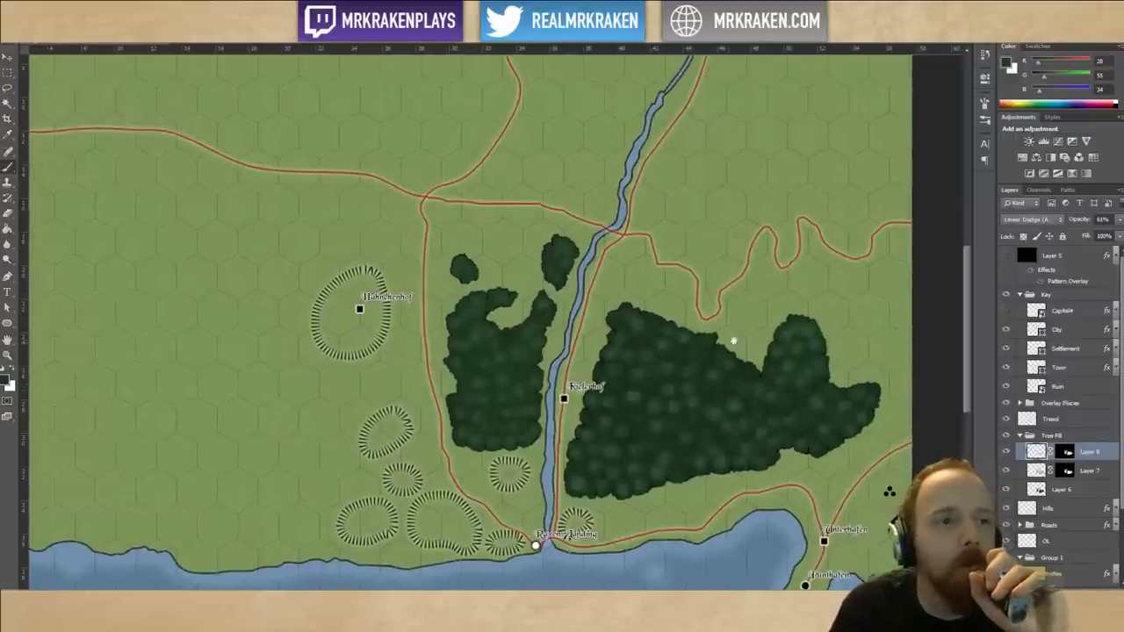
scroll(723, 321, "down", 3)
scroll(723, 321, "right", 2)
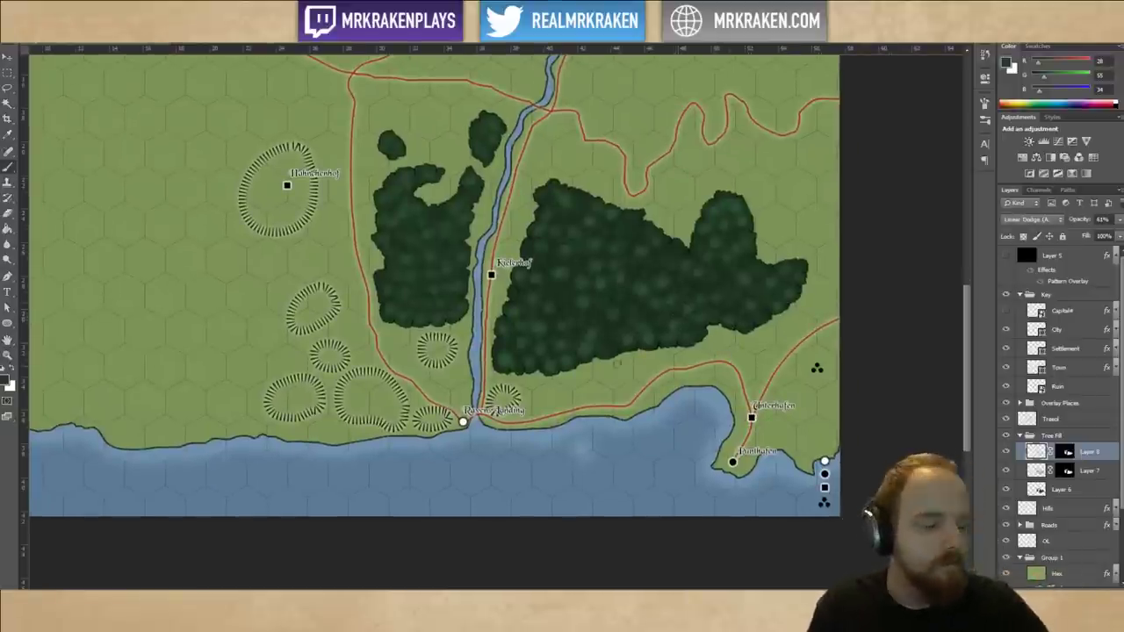
scroll(542, 307, "up", 2)
scroll(645, 294, "down", 4)
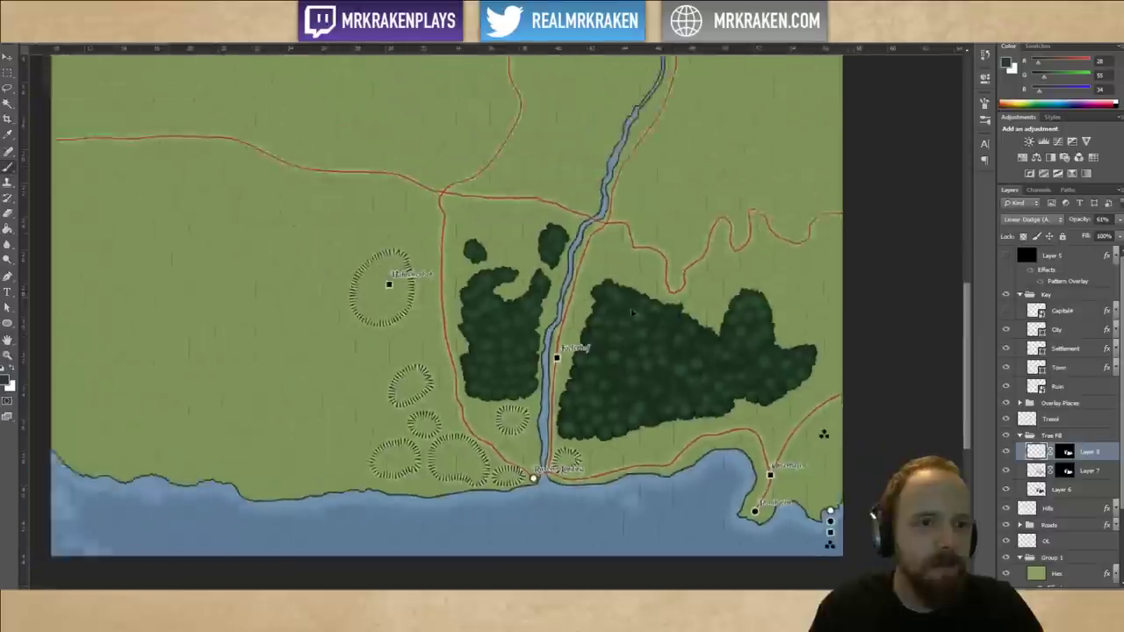
scroll(629, 360, "up", 2)
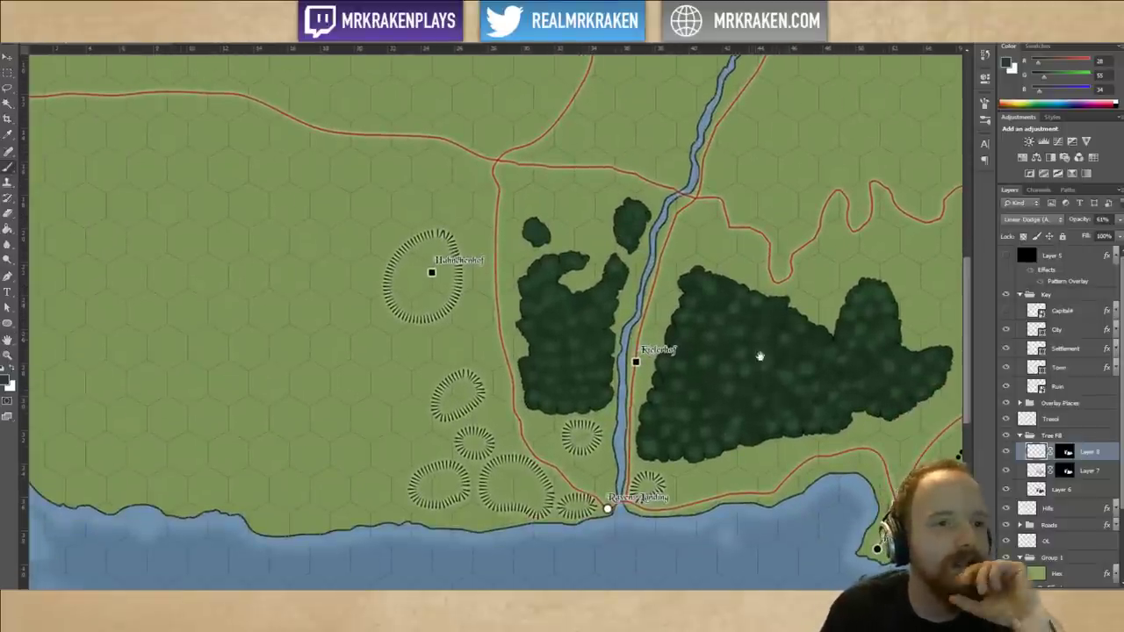
left_click_drag(789, 384, 743, 346)
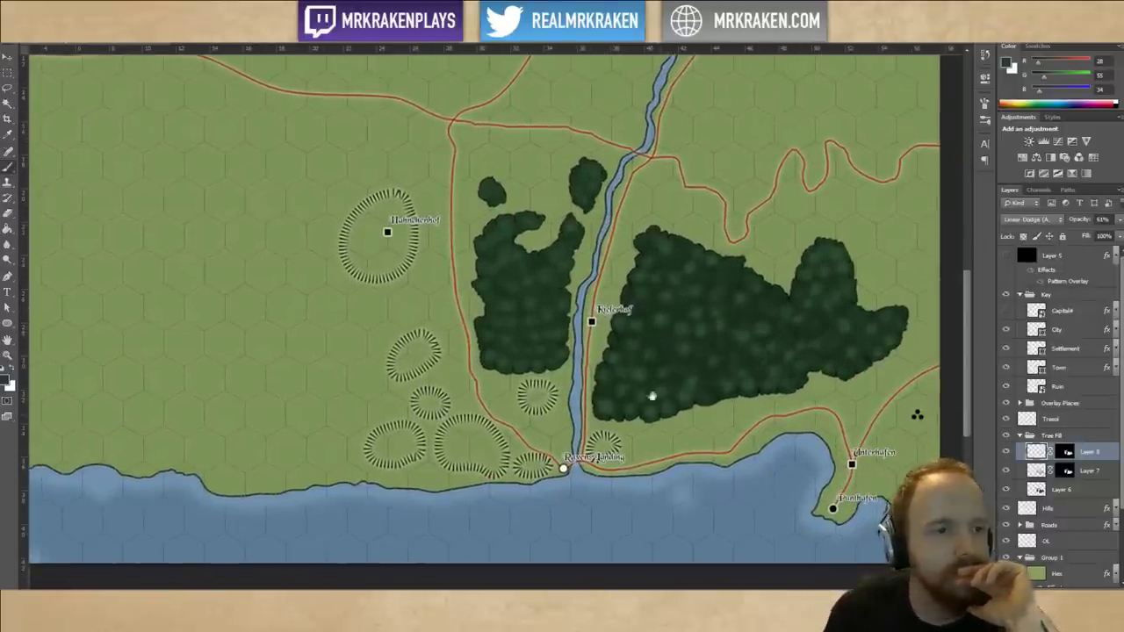
mouse_move(668, 403)
left_mouse_down()
mouse_move(693, 412)
mouse_move(676, 412)
left_mouse_up()
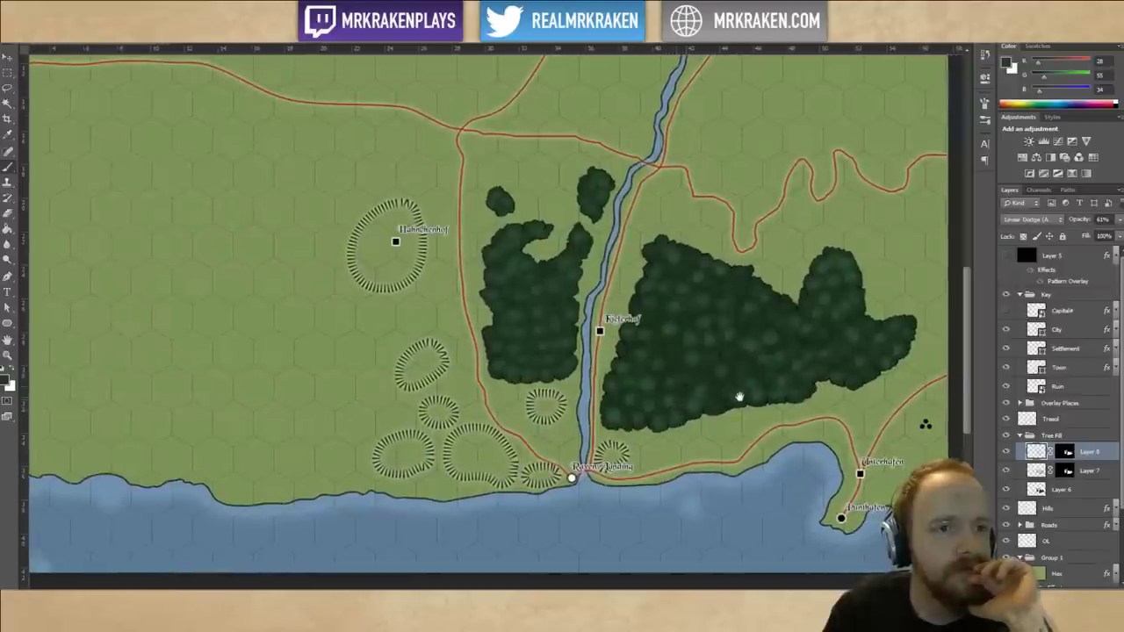
left_click_drag(739, 398, 726, 380)
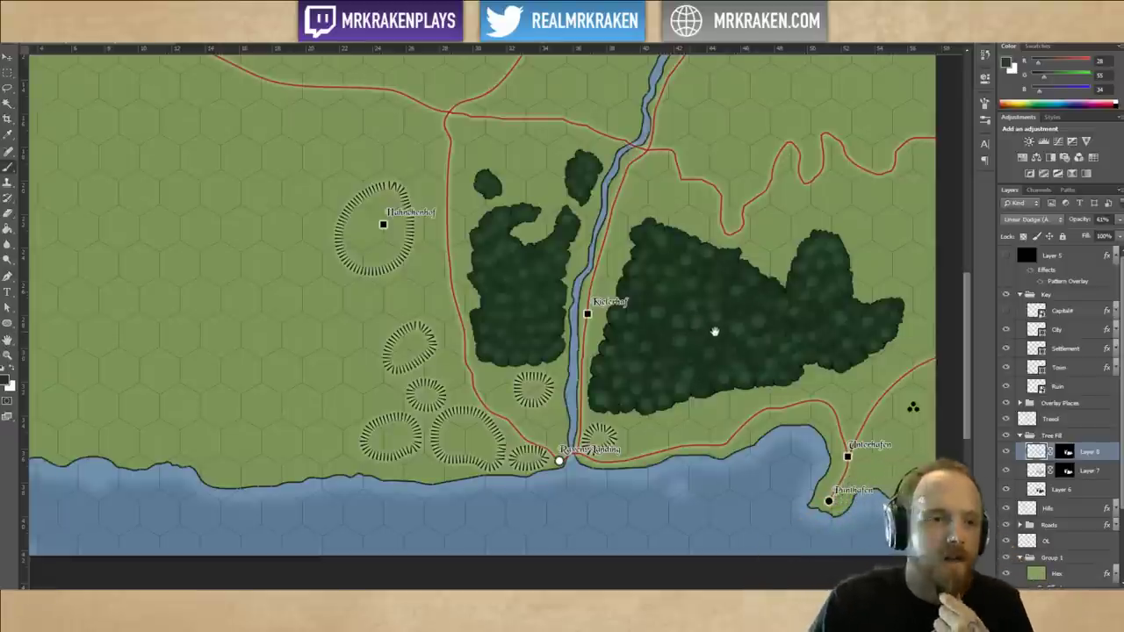
left_click_drag(713, 329, 704, 298)
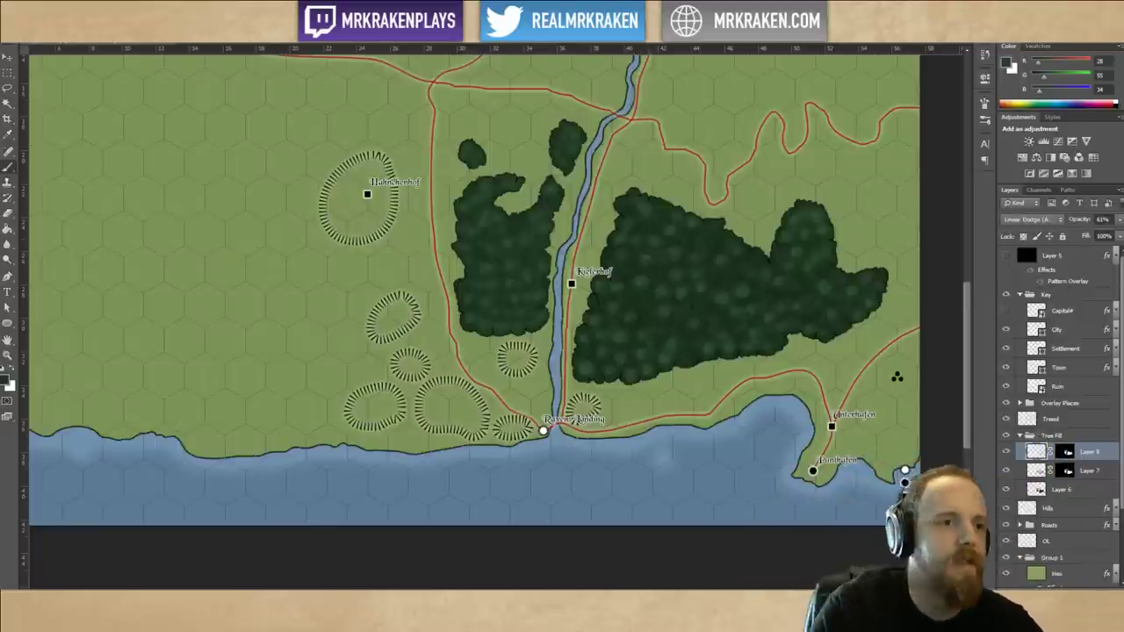
left_click_drag(605, 223, 544, 248)
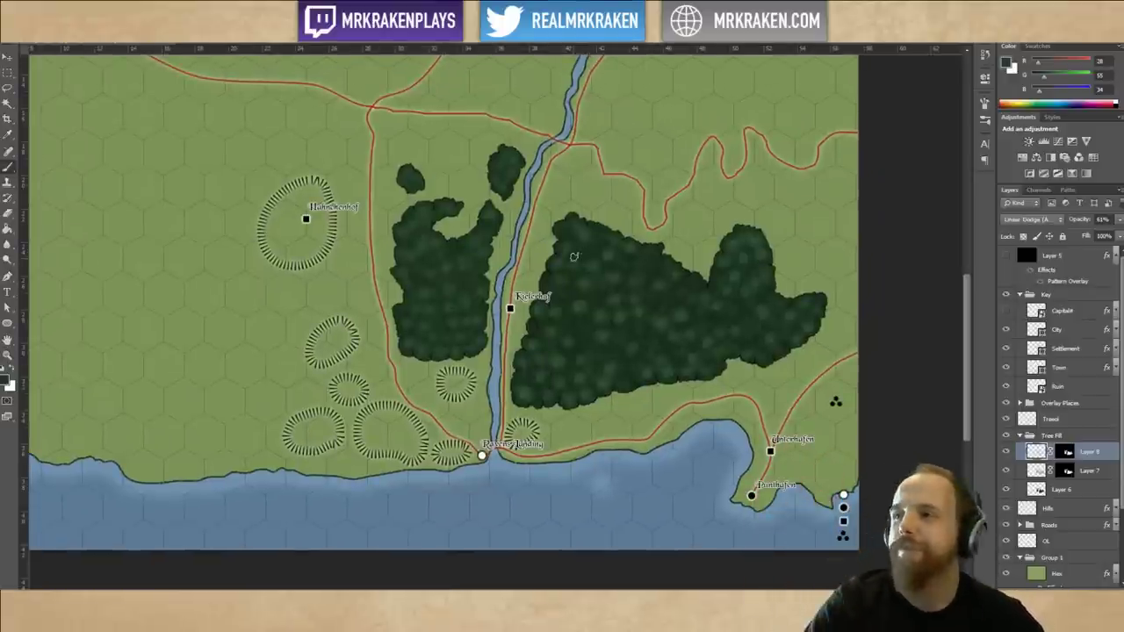
left_click_drag(642, 231, 599, 240)
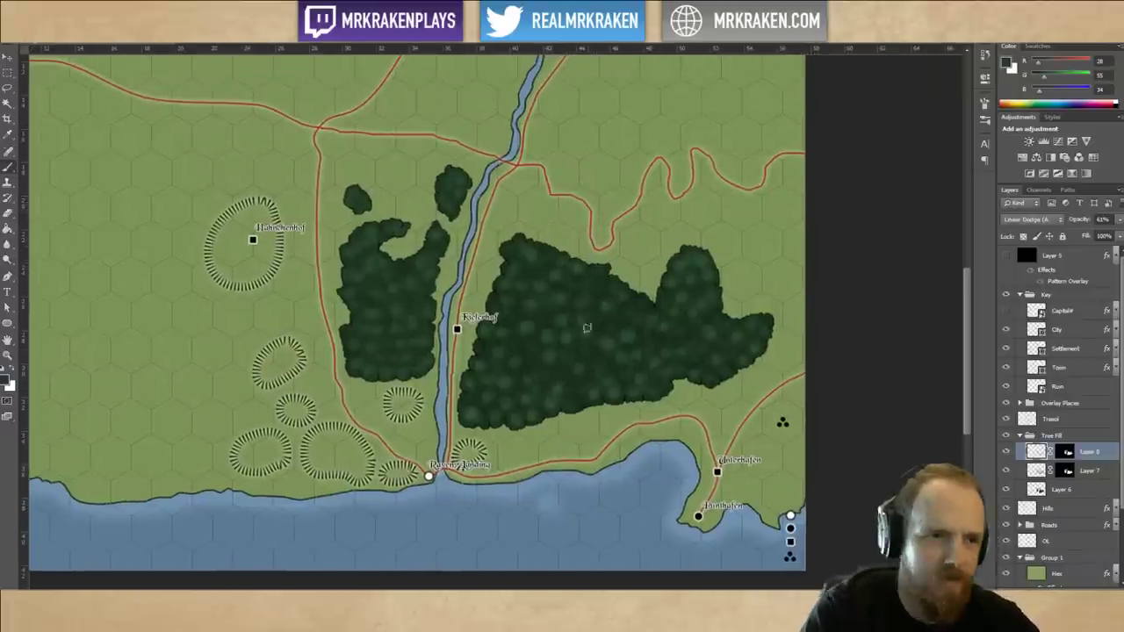
Examine up close the western forest, the river past Kielerhof, and the hills and coast around Ravens Landing.
left_click_drag(593, 277, 645, 326)
key("ctrl+plus")
key("ctrl+plus")
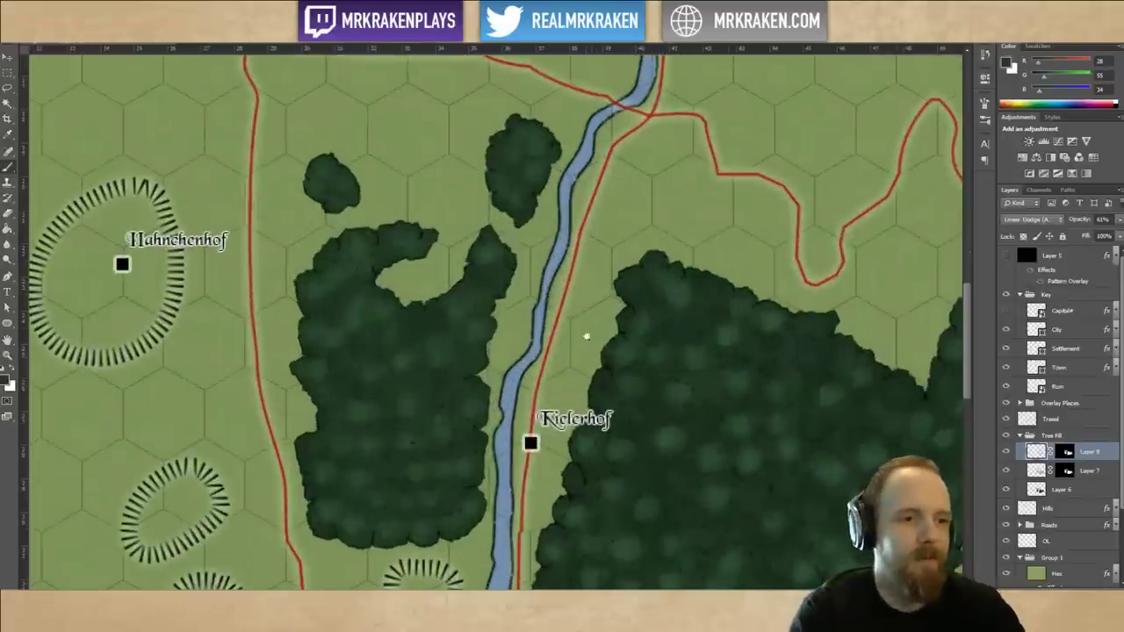
key("ctrl+plus")
key("ctrl+minus")
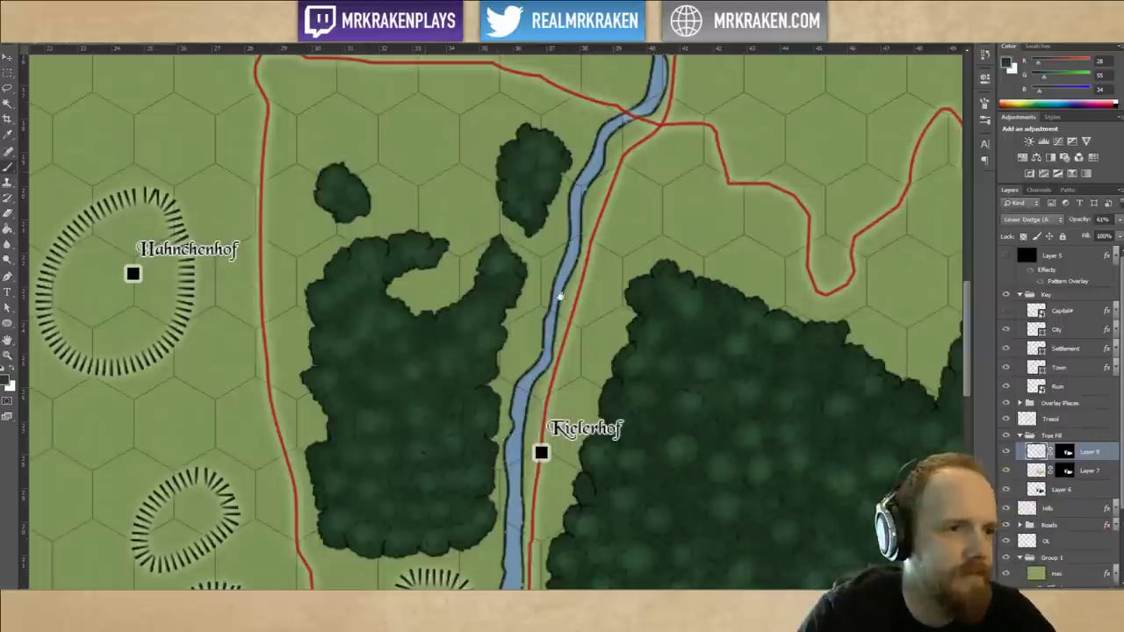
mouse_move(561, 297)
left_mouse_down()
mouse_move(588, 231)
mouse_move(634, 180)
left_mouse_up()
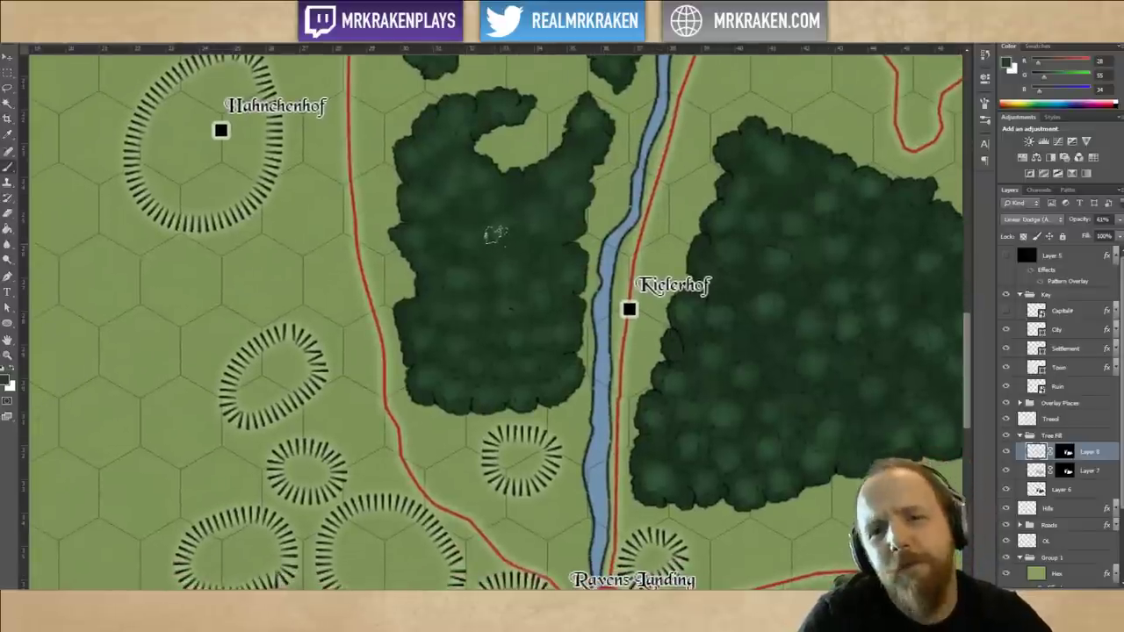
scroll(615, 246, "left", 3)
scroll(626, 211, "down", 4)
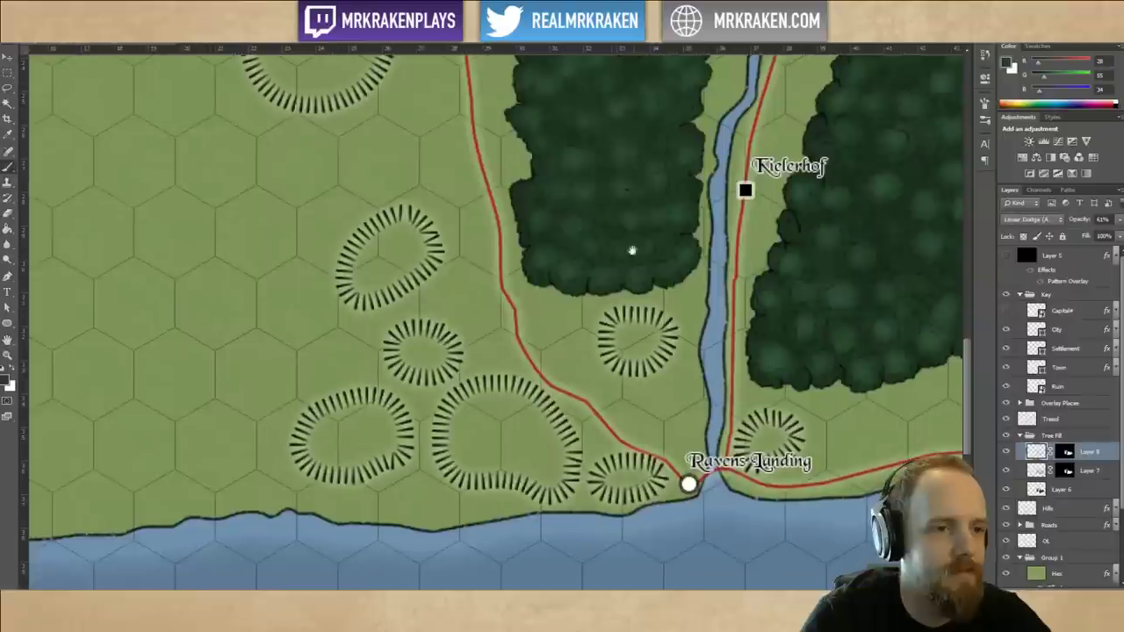
scroll(650, 259, "left", 1)
scroll(668, 265, "right", 5)
scroll(622, 243, "down", 2)
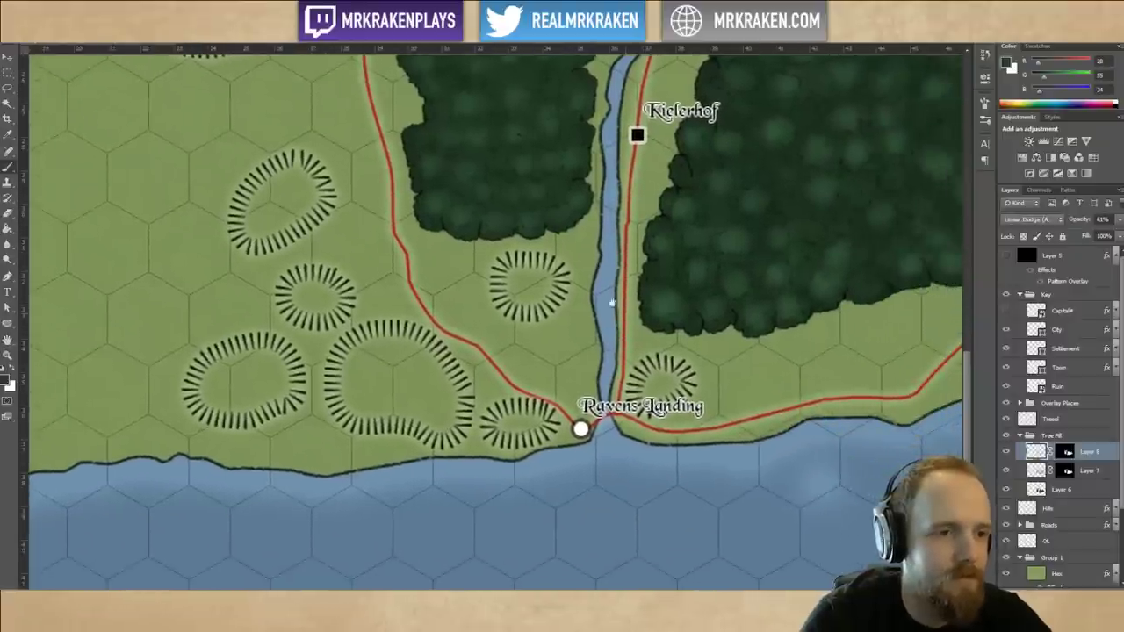
left_click_drag(627, 267, 694, 266)
left_click_drag(585, 128, 522, 201)
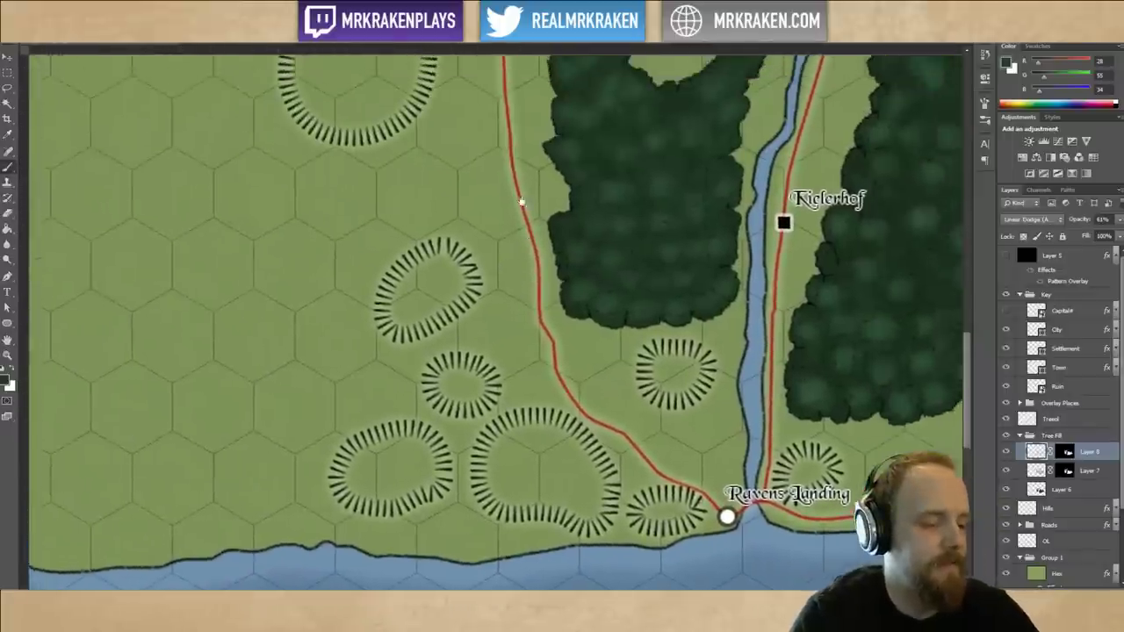
Examine the road crossing north of the western forest and the surroundings of Hahnchenhof for a settlement site.
key("ctrl+0")
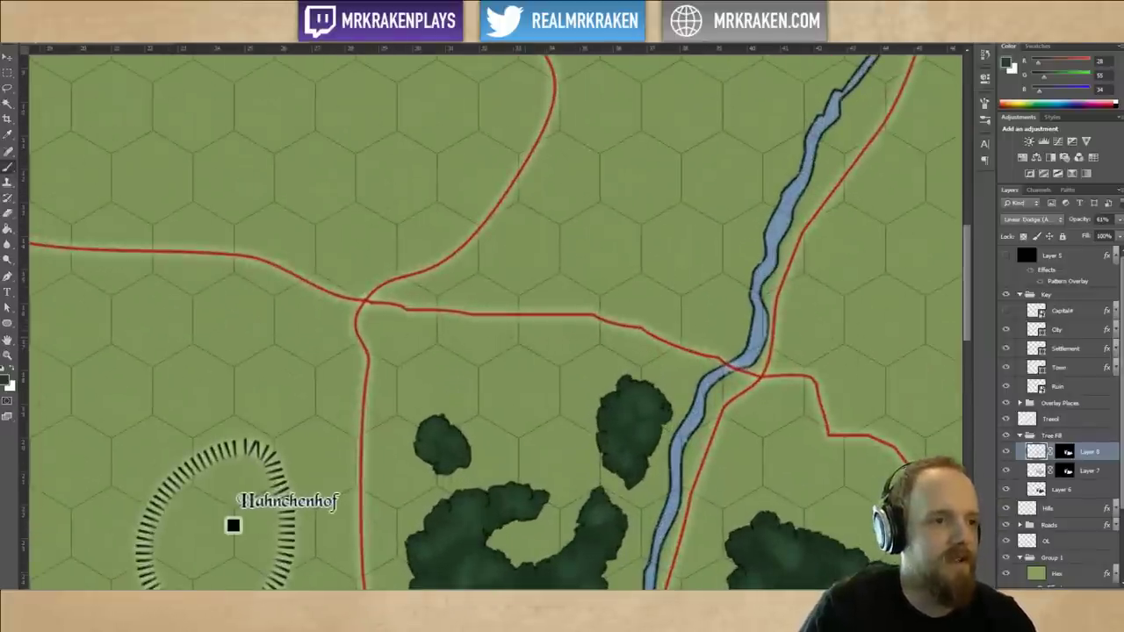
left_click_drag(703, 363, 734, 235)
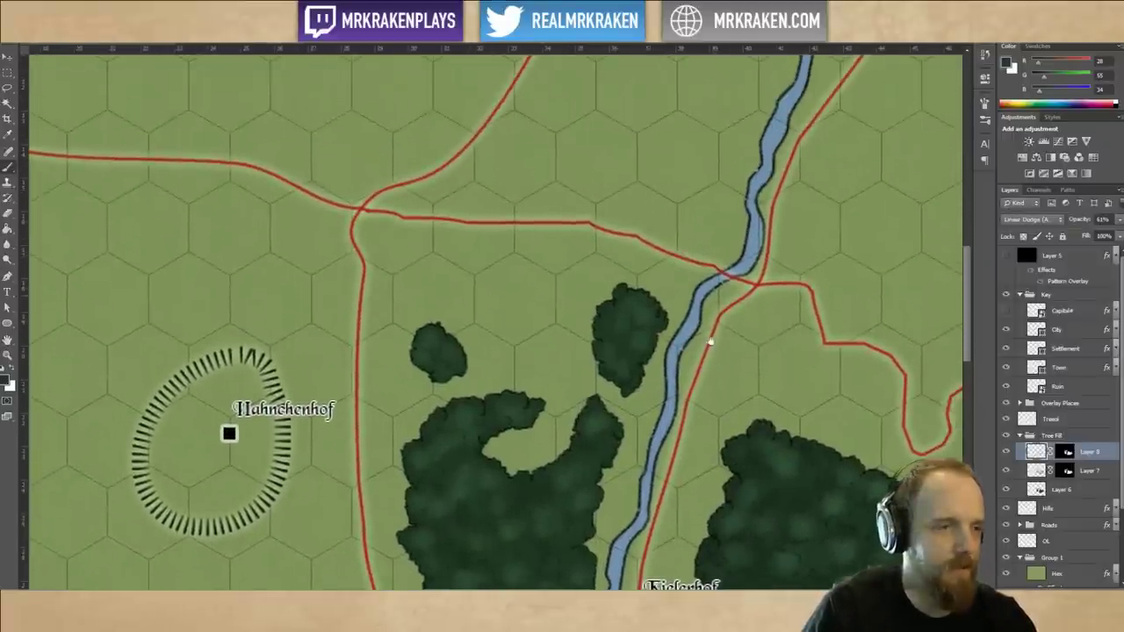
left_click_drag(710, 342, 734, 379)
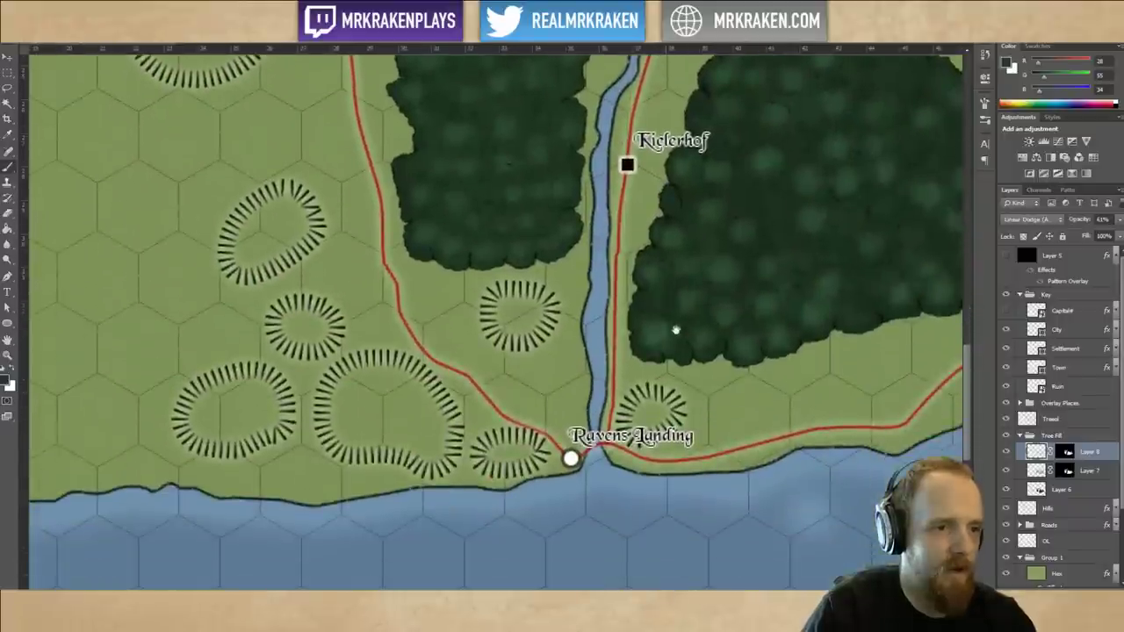
left_click_drag(606, 228, 704, 487)
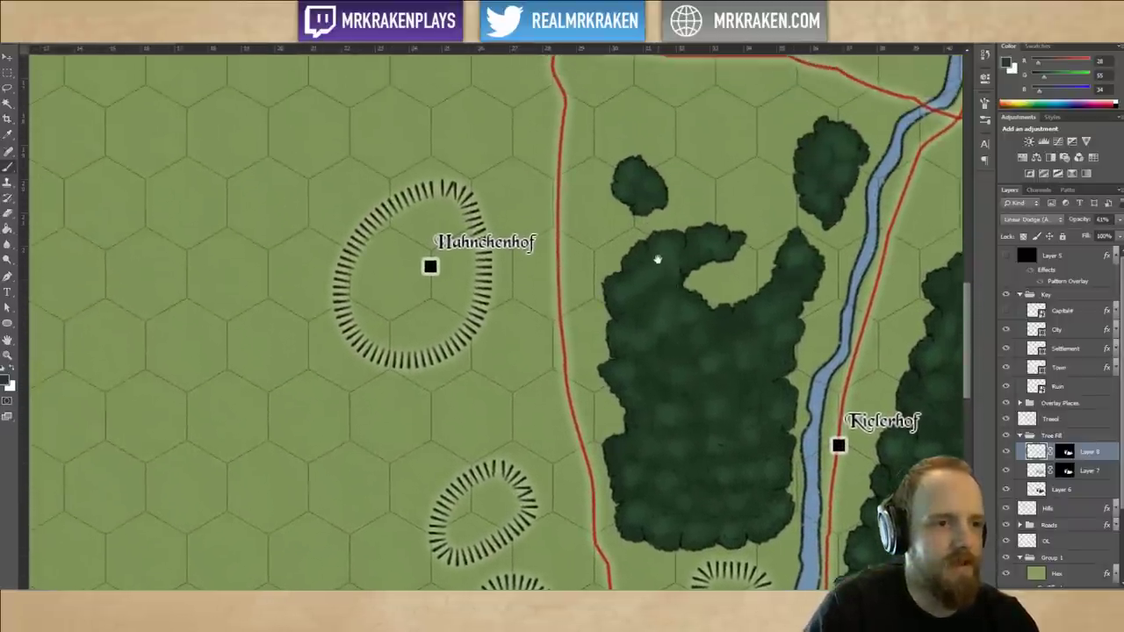
left_click_drag(658, 254, 633, 249)
left_click_drag(663, 466, 625, 190)
left_click_drag(662, 376, 701, 563)
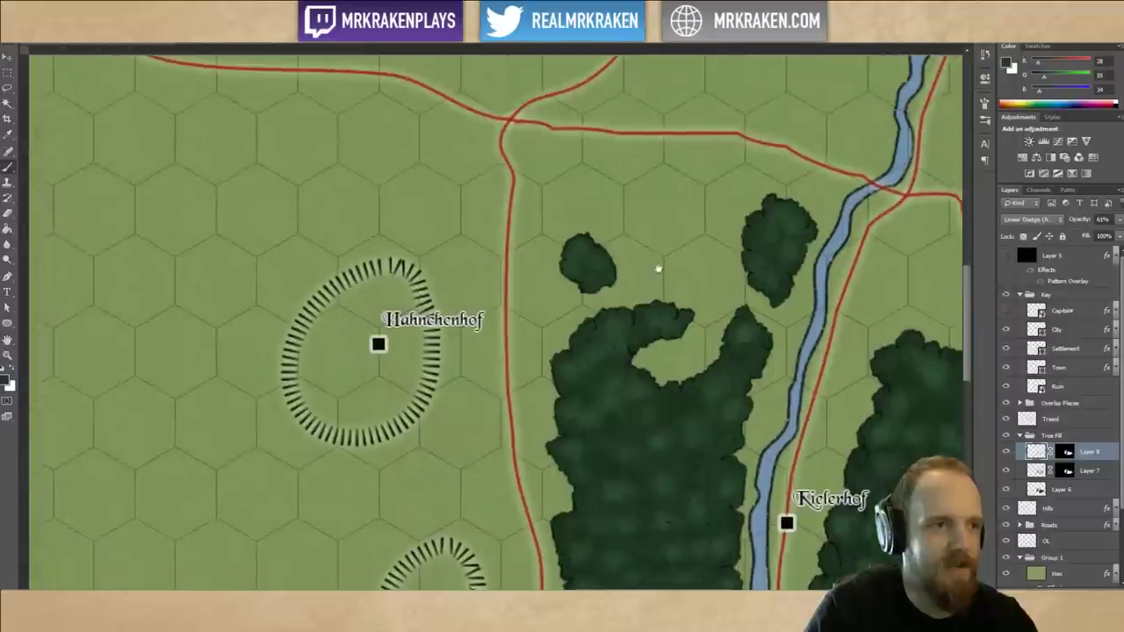
left_click_drag(657, 246, 607, 278)
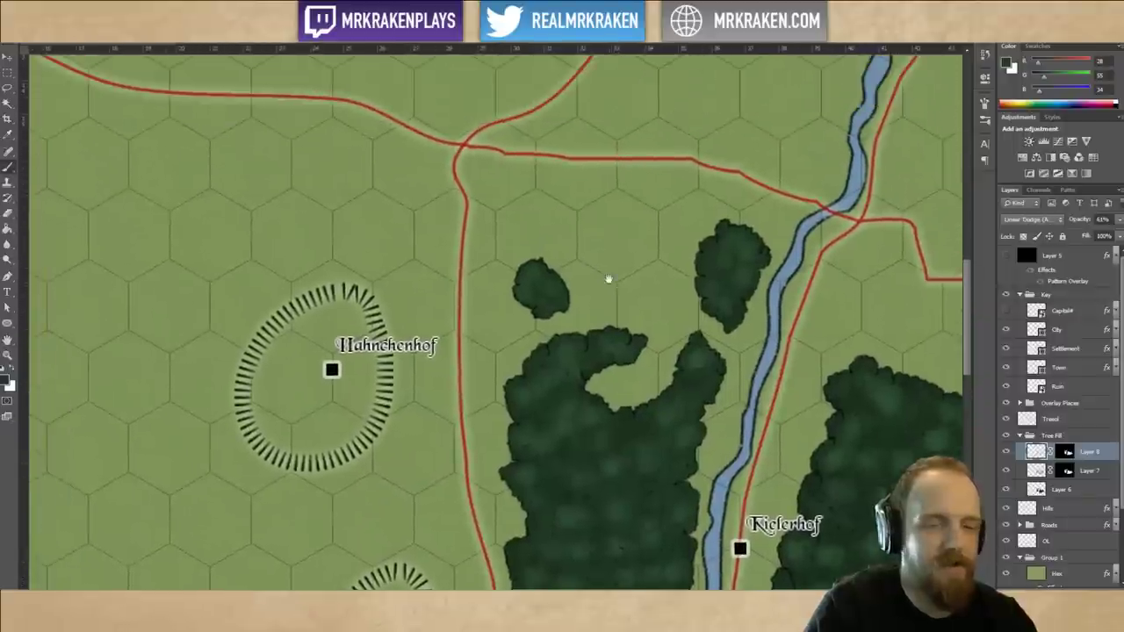
left_click(1087, 373)
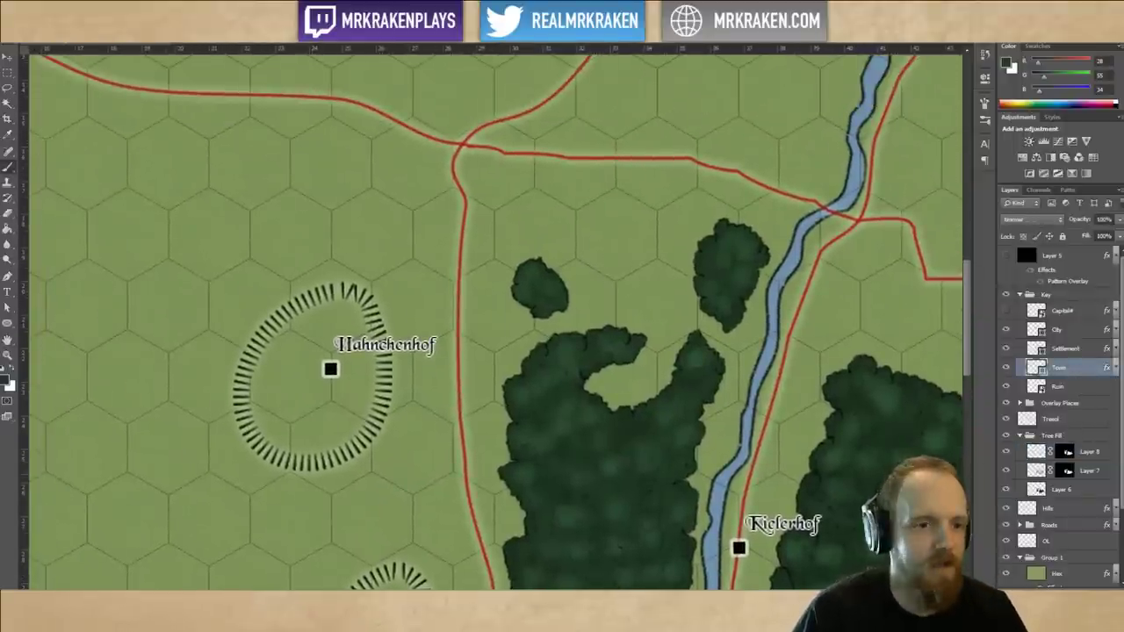
left_click_drag(829, 509, 804, 449)
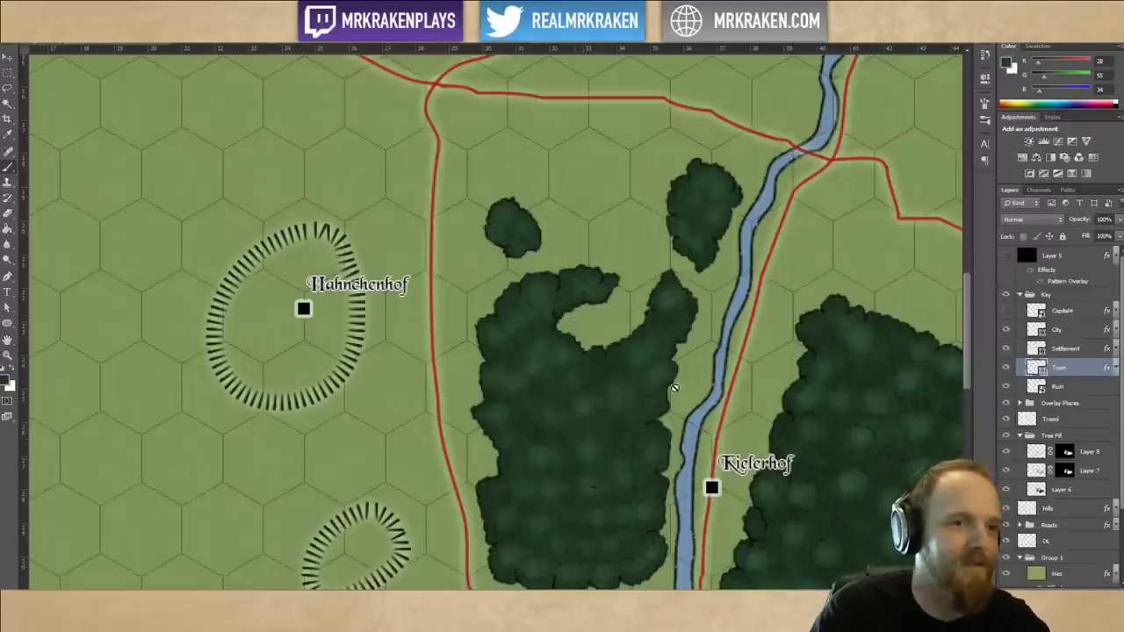
left_click(571, 319)
left_click(572, 228)
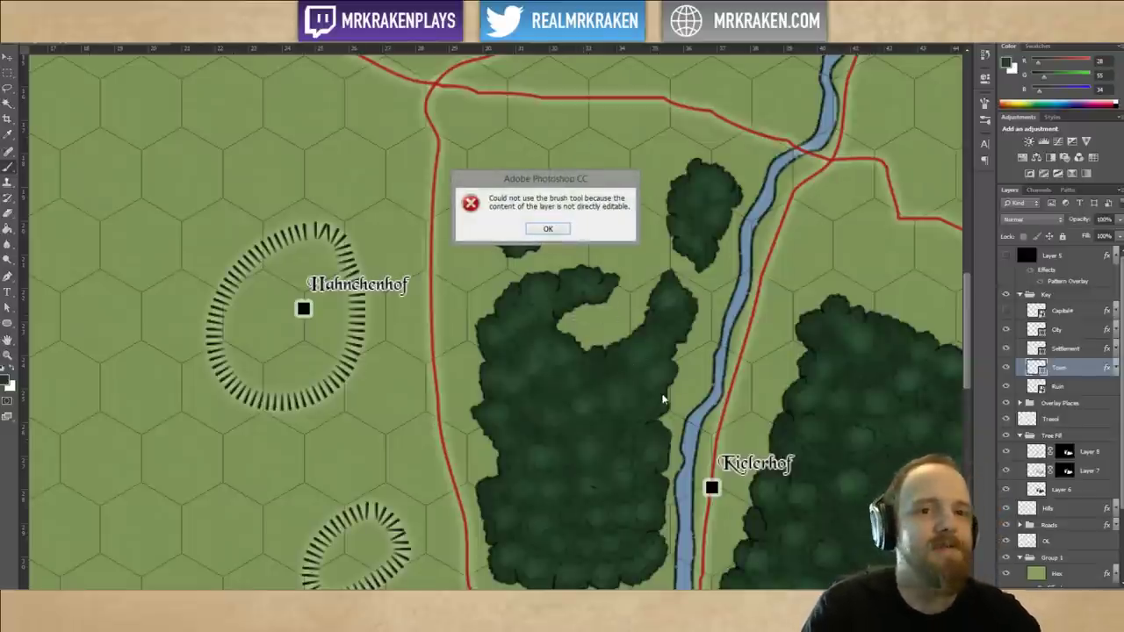
left_click(547, 228)
Expand the Overlay Places group and select the Punthafen label layer that is linked to its town marker.
scroll(759, 427, "down", 1)
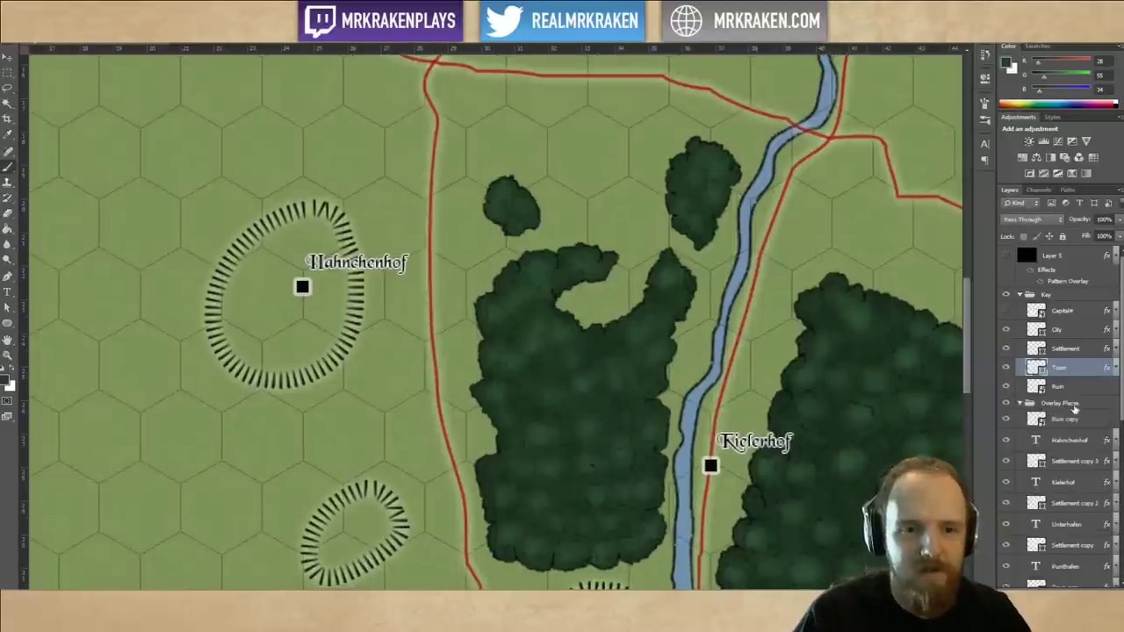
left_click(1033, 403)
left_click(1021, 403)
left_click(1089, 429)
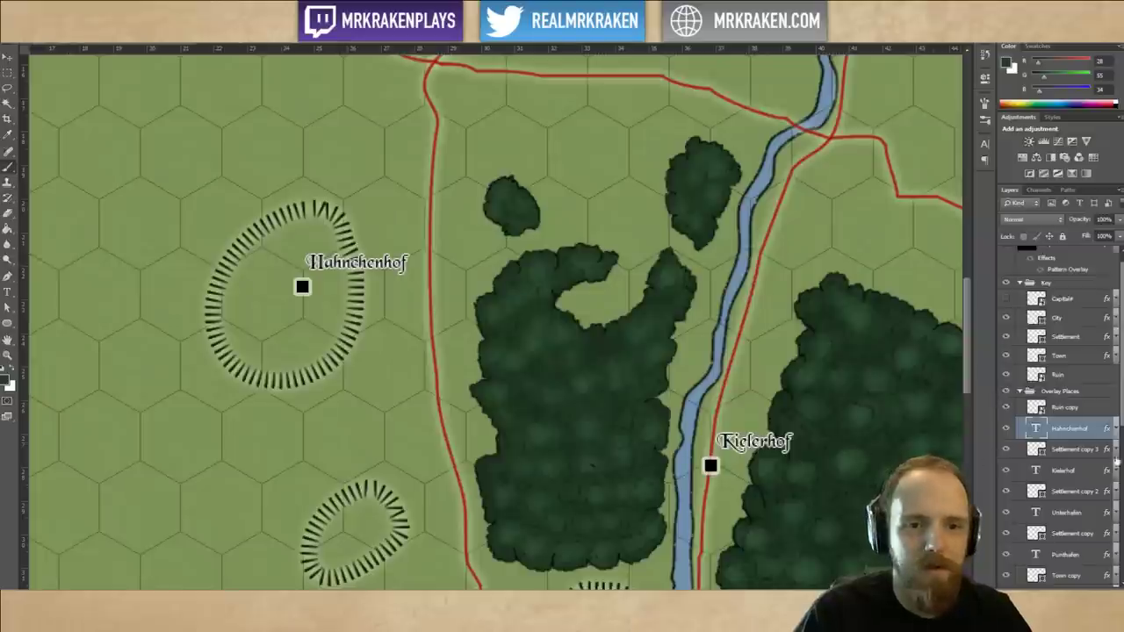
scroll(1062, 413, "down", 5)
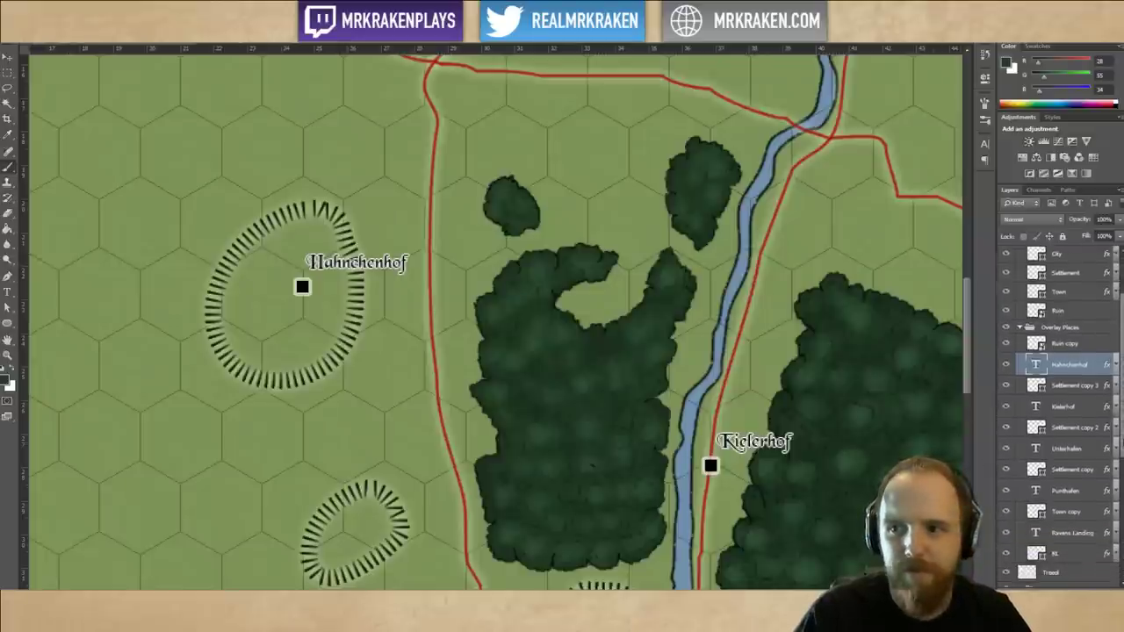
scroll(1105, 467, "down", 1)
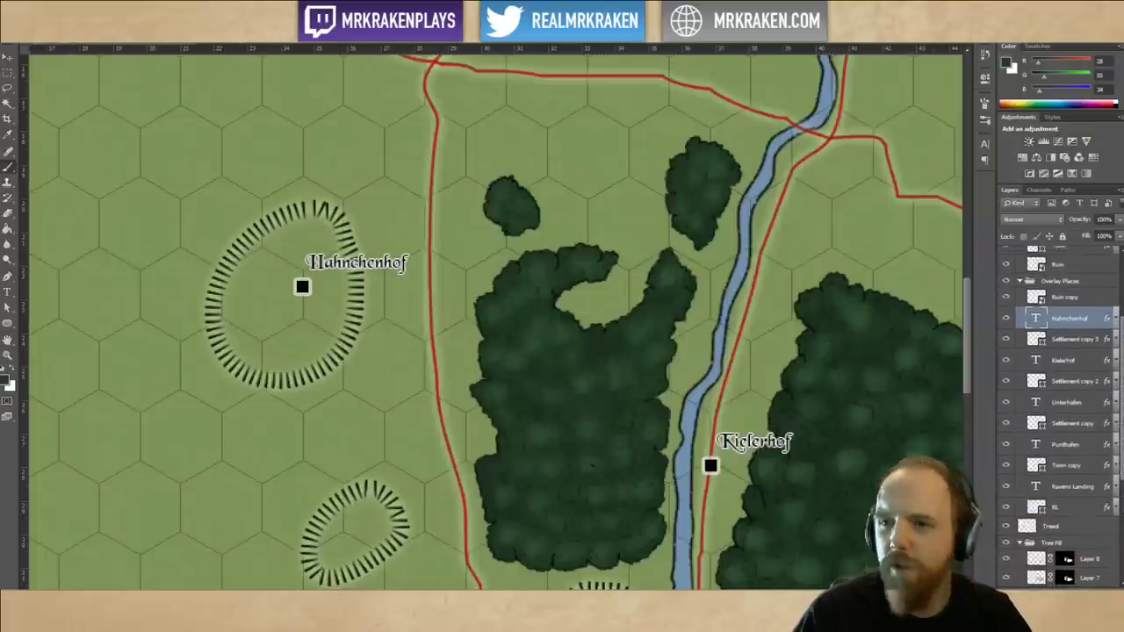
left_click(1075, 448)
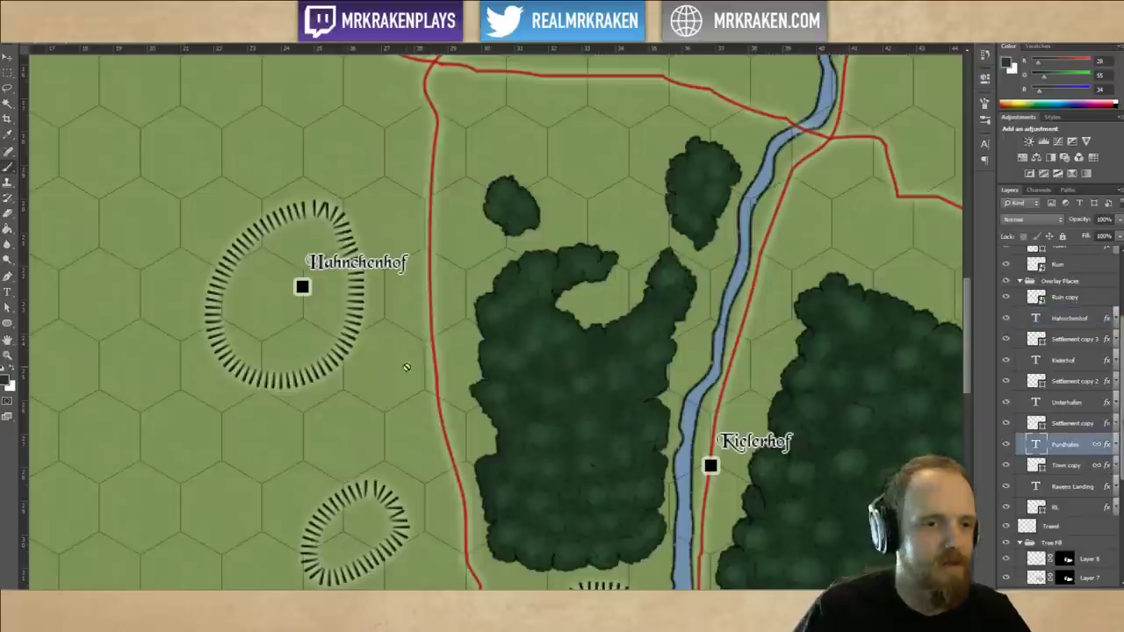
Duplicate the Punthafen label with its town marker and place the copy on the road crossing northeast of Hahnchenhof.
left_click(11, 62)
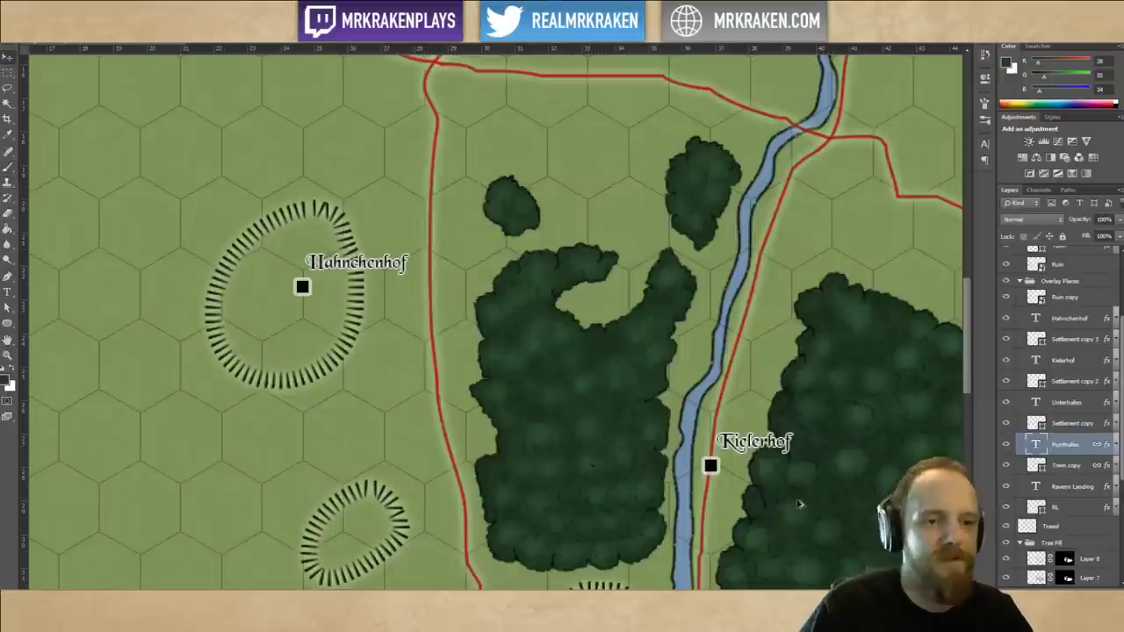
mouse_move(800, 504)
left_mouse_down()
mouse_move(657, 277)
mouse_move(392, 182)
left_mouse_up()
left_click_drag(786, 447, 517, 70)
left_click_drag(600, 225, 663, 353)
left_click_drag(673, 394, 655, 339)
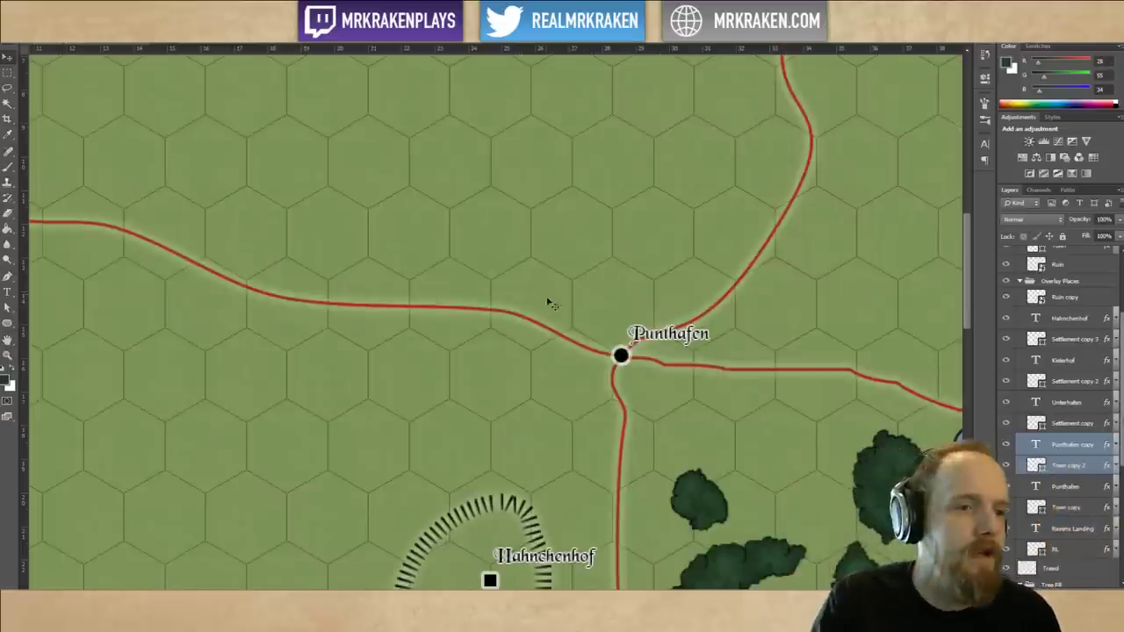
left_click_drag(725, 360, 695, 348)
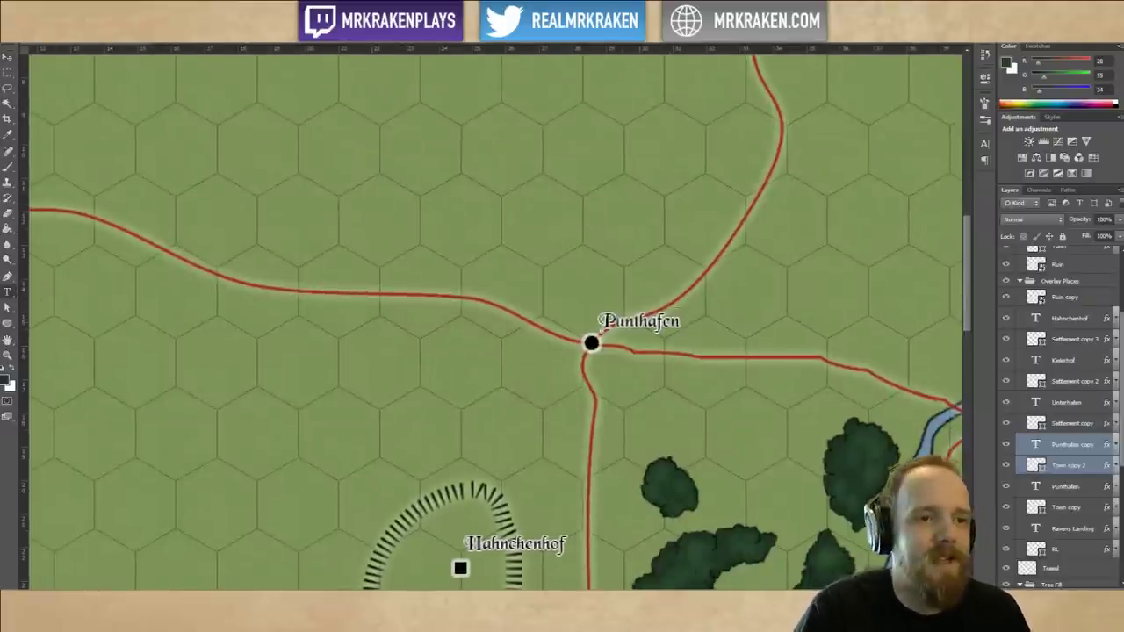
left_click_drag(601, 322, 685, 325)
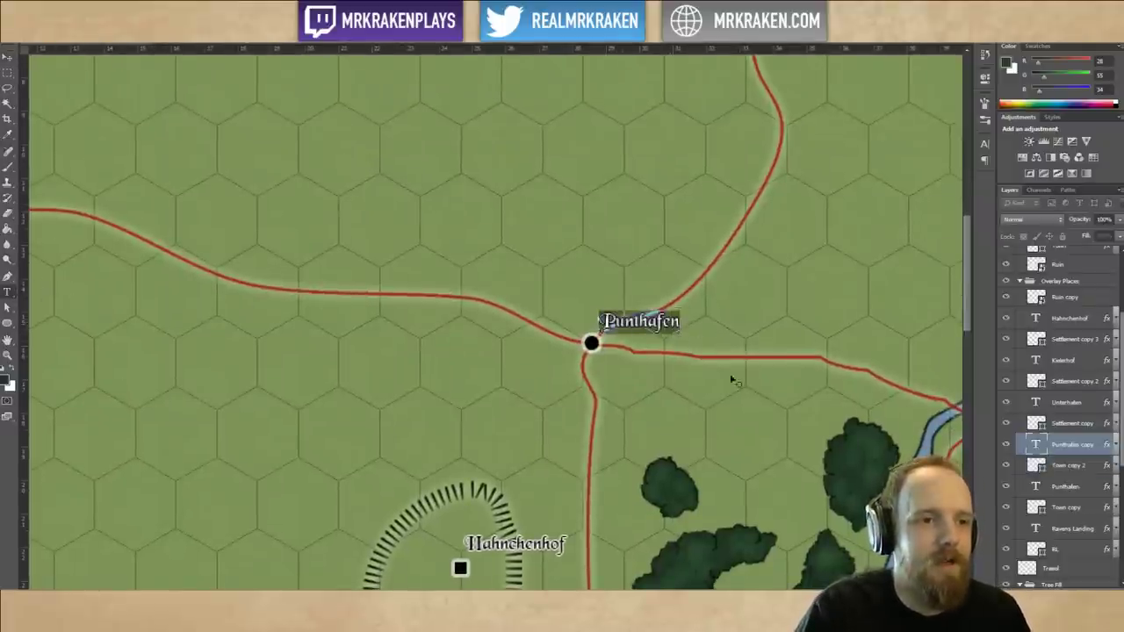
key("BackSpace")
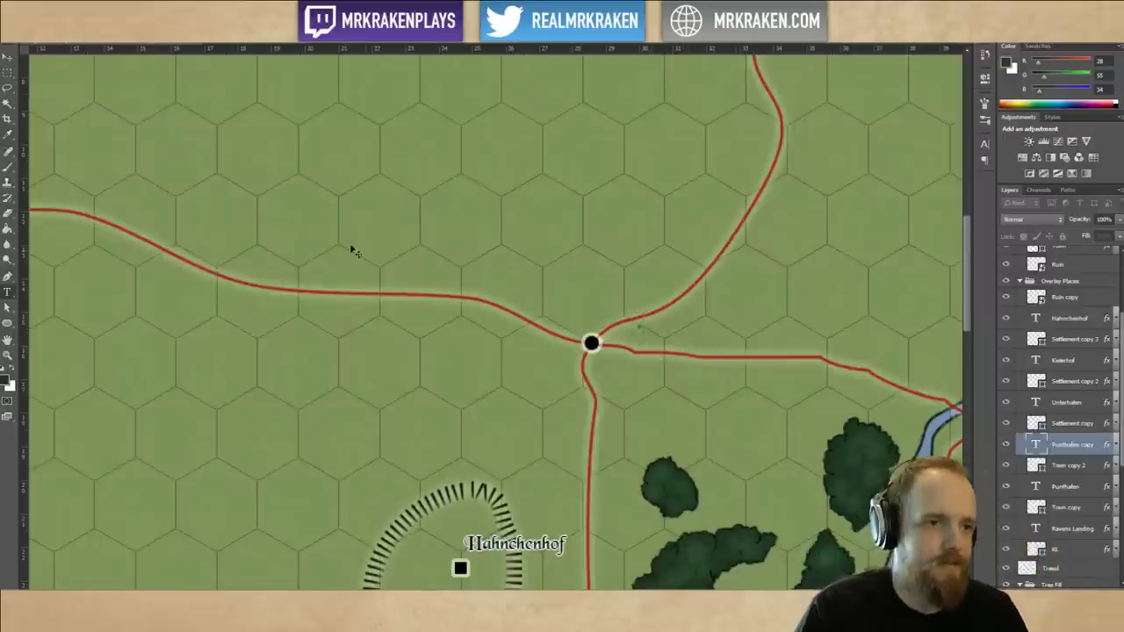
left_click(4, 57)
key("ctrl+z")
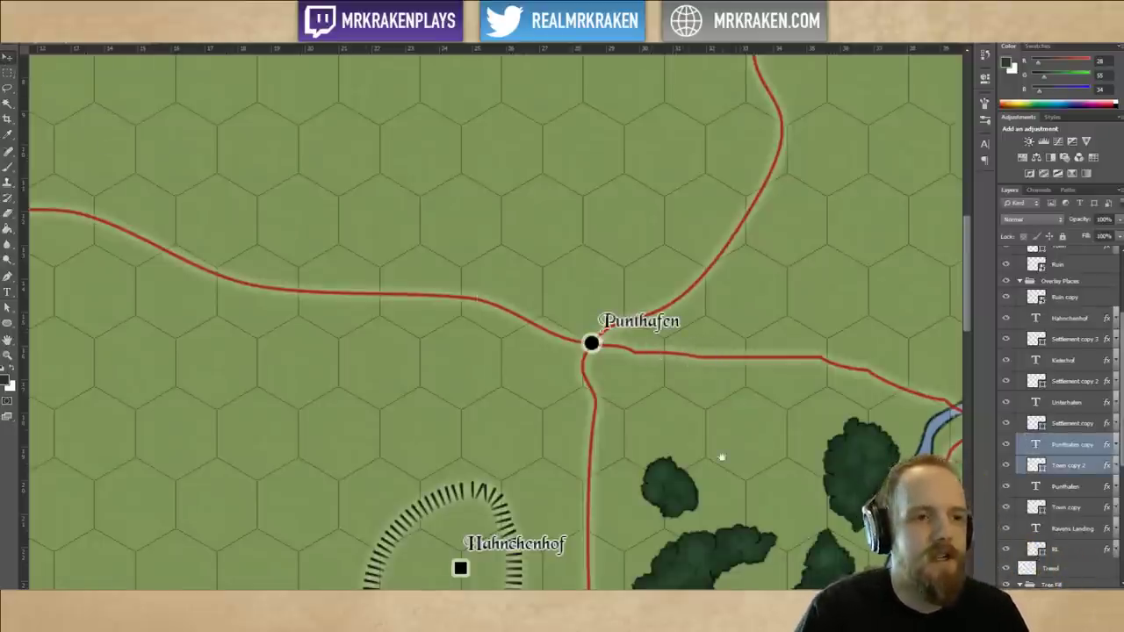
Examine the map from the new town marker south to Ravens Landing and back up past Kielerhof to the crossroads.
left_click_drag(731, 580, 713, 131)
left_click_drag(740, 554, 733, 341)
scroll(732, 342, "right", 4)
scroll(732, 341, "up", 2)
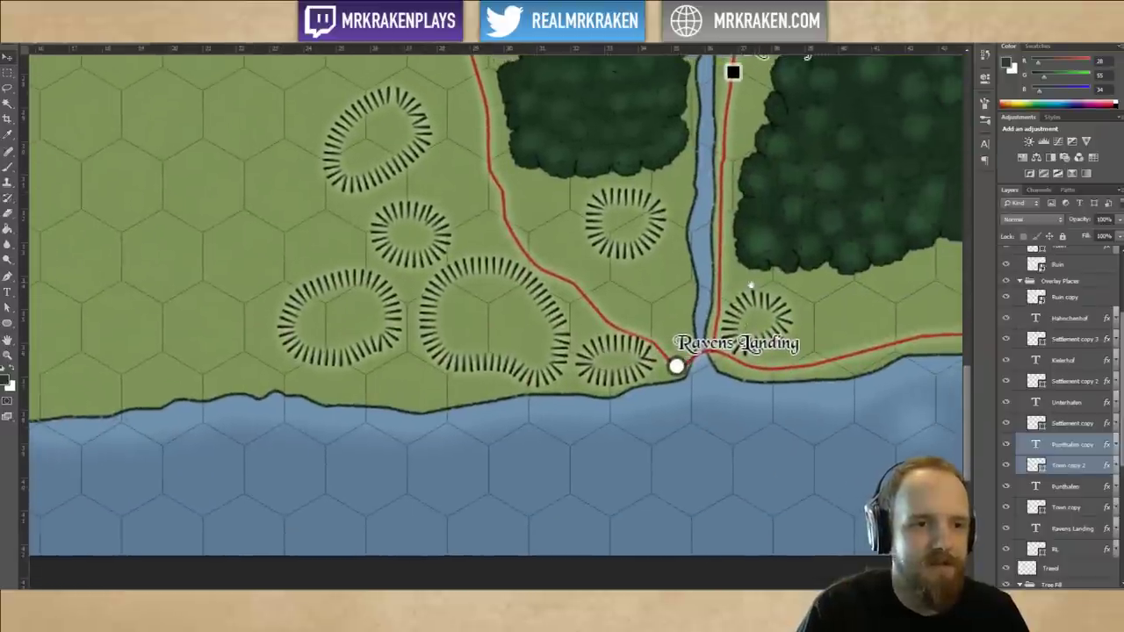
scroll(730, 320, "up", 10)
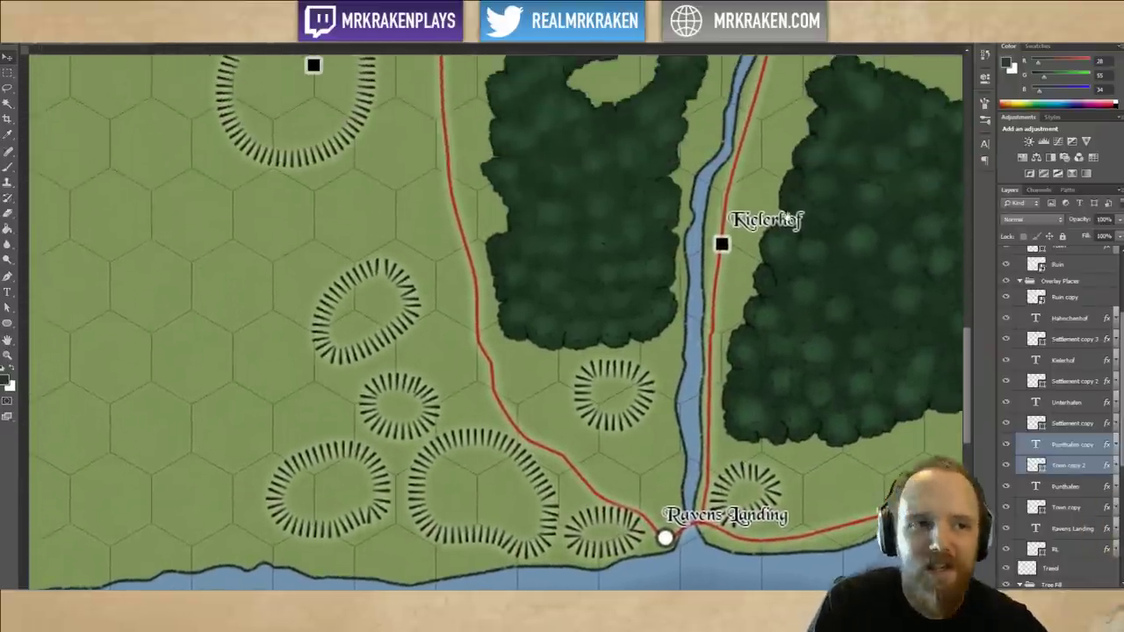
scroll(742, 326, "up", 3)
scroll(742, 325, "left", 2)
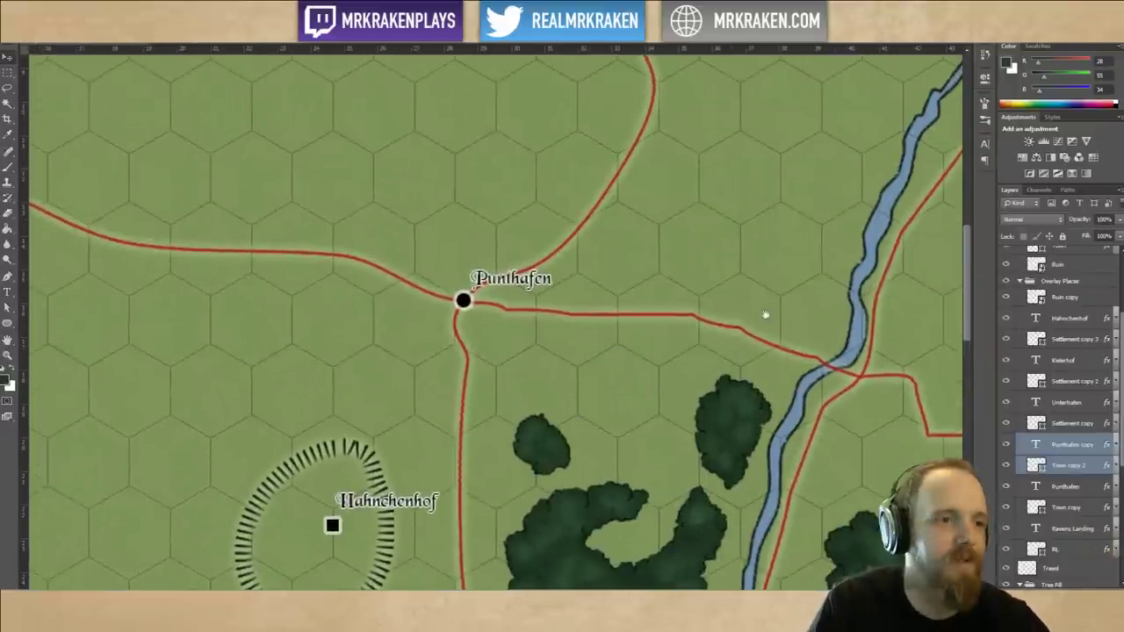
scroll(742, 326, "left", 2)
scroll(742, 326, "down", 1)
left_click_drag(742, 326, 742, 324)
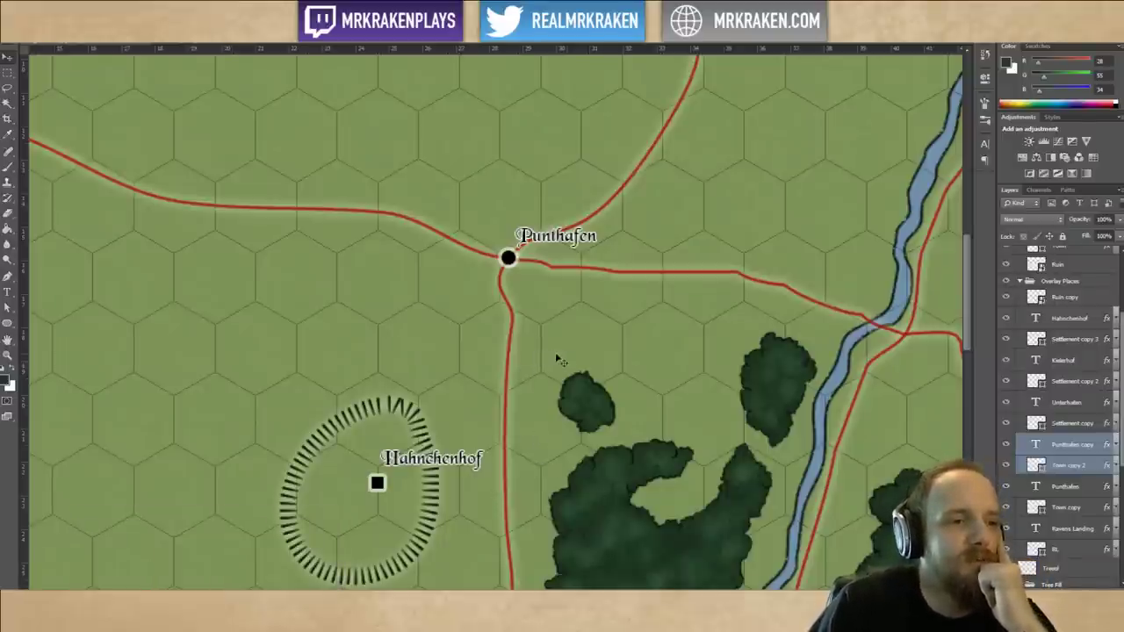
Examine the settlements along the road and coast from Hahnchenhof through Kielerhof and Ravens Landing to Unterhafen and the original Punthafen.
left_click_drag(711, 454, 665, 289)
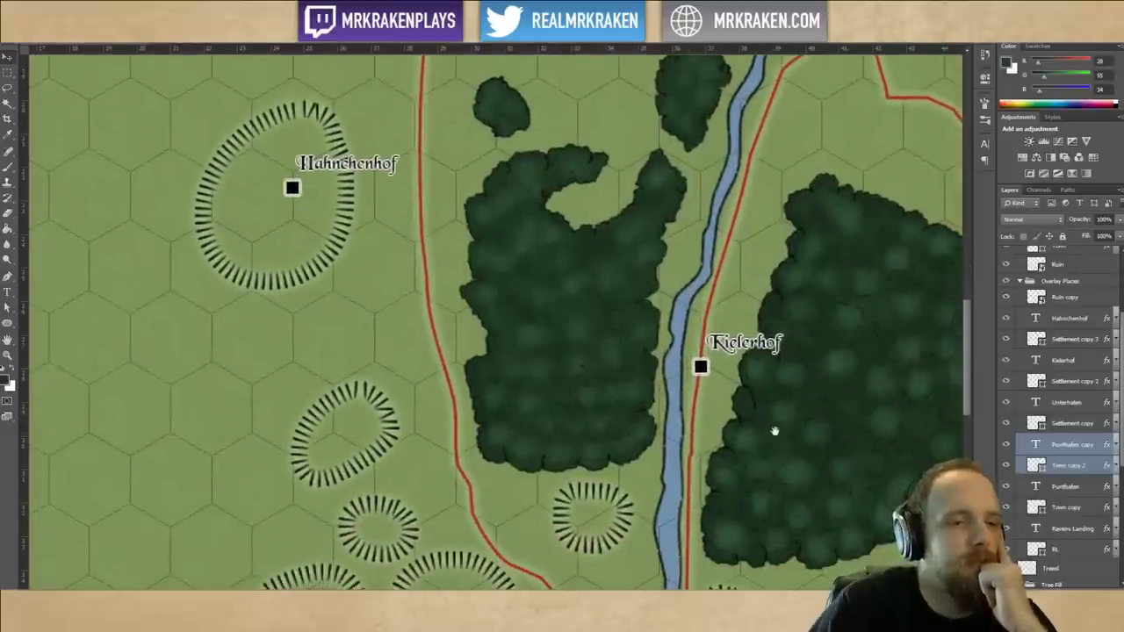
scroll(785, 458, "down", 4)
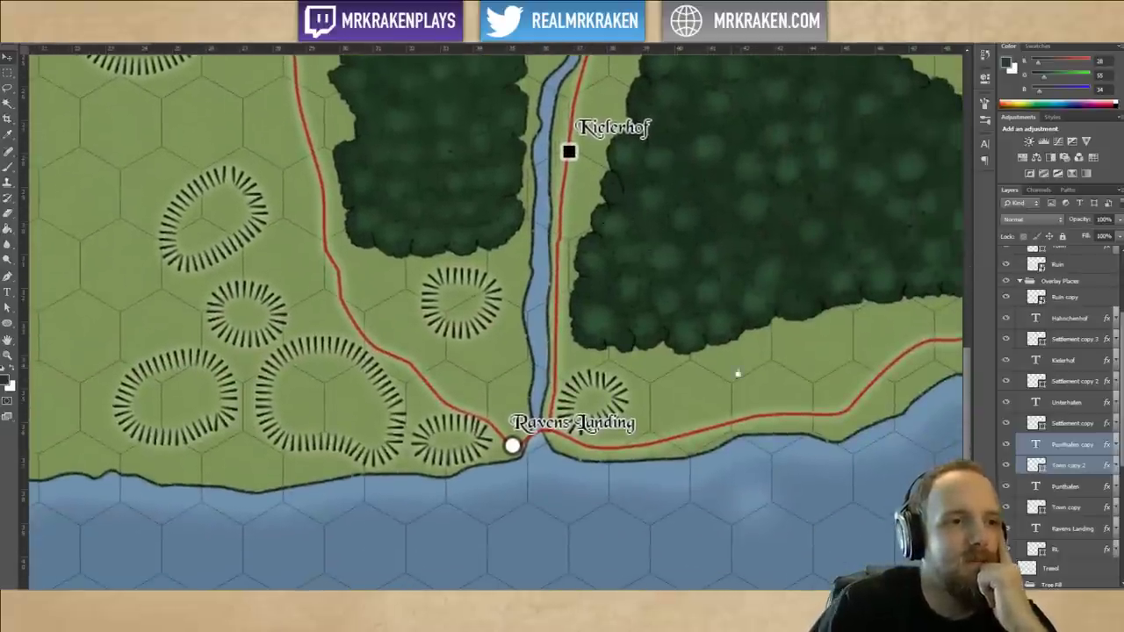
scroll(703, 383, "right", 8)
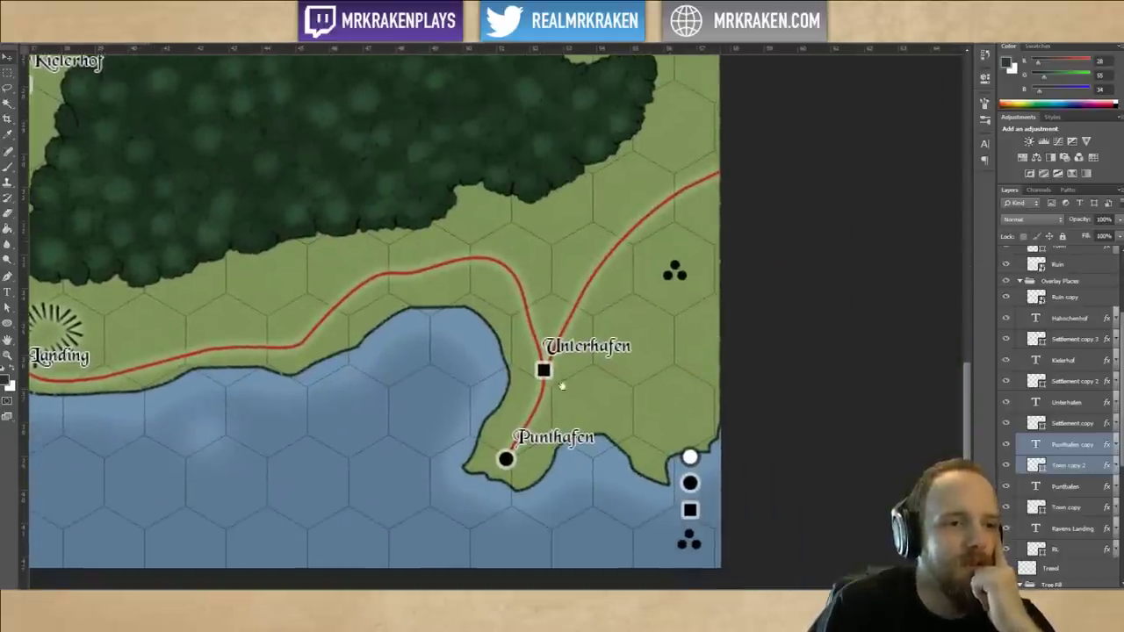
left_click_drag(614, 414, 731, 332)
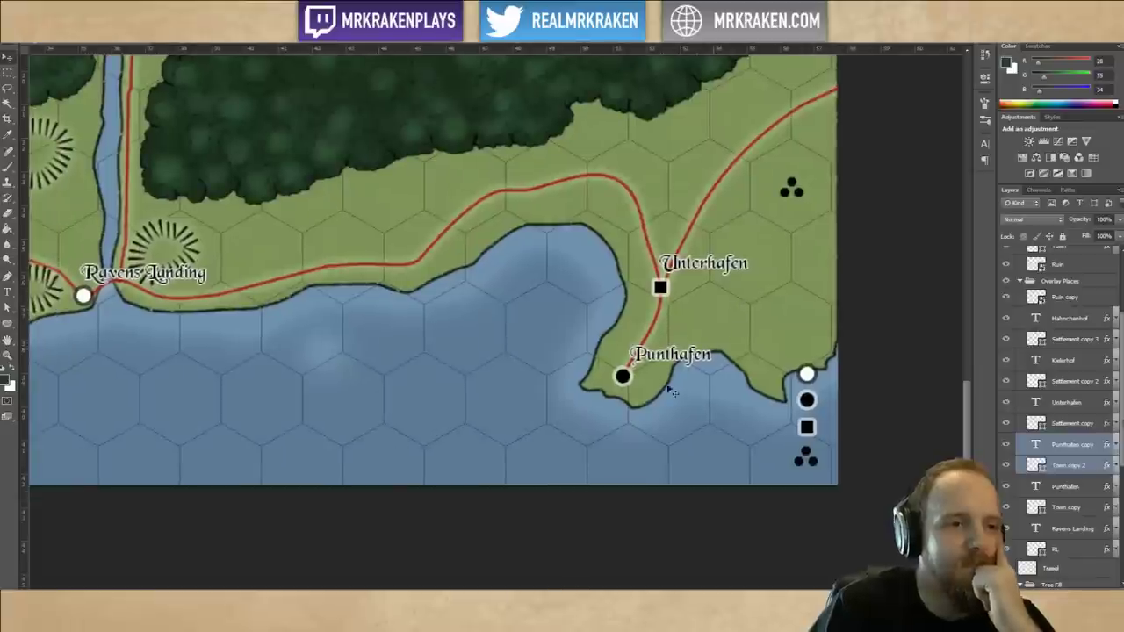
left_click_drag(643, 401, 772, 372)
left_click_drag(899, 301, 795, 281)
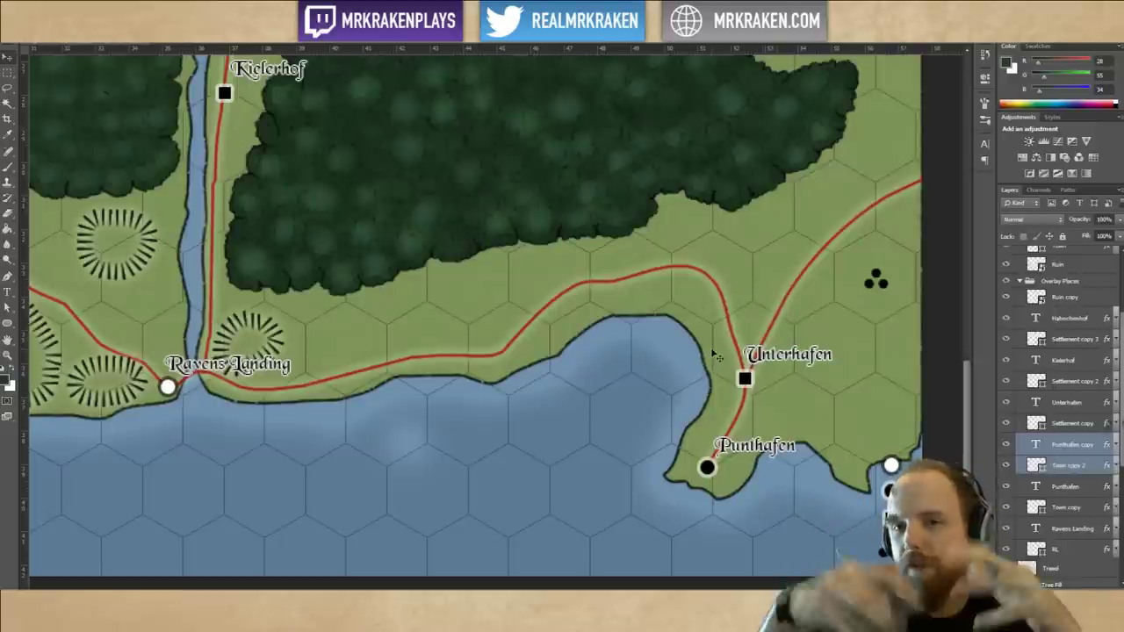
left_click_drag(775, 433, 781, 333)
left_click_drag(713, 295, 809, 417)
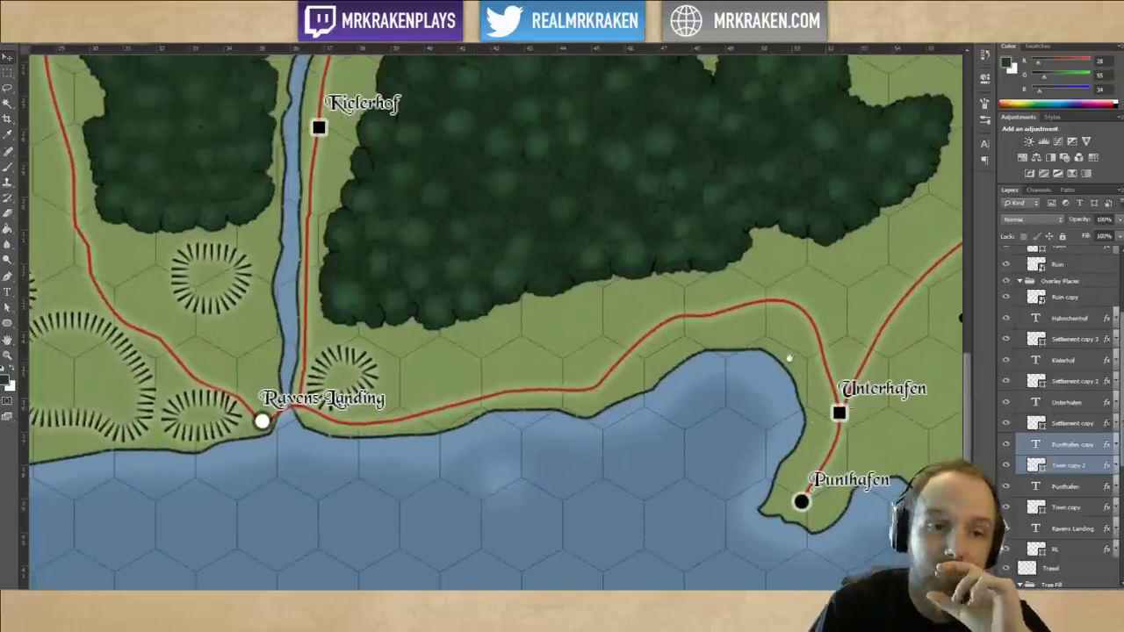
scroll(761, 341, "up", 4)
scroll(761, 340, "left", 5)
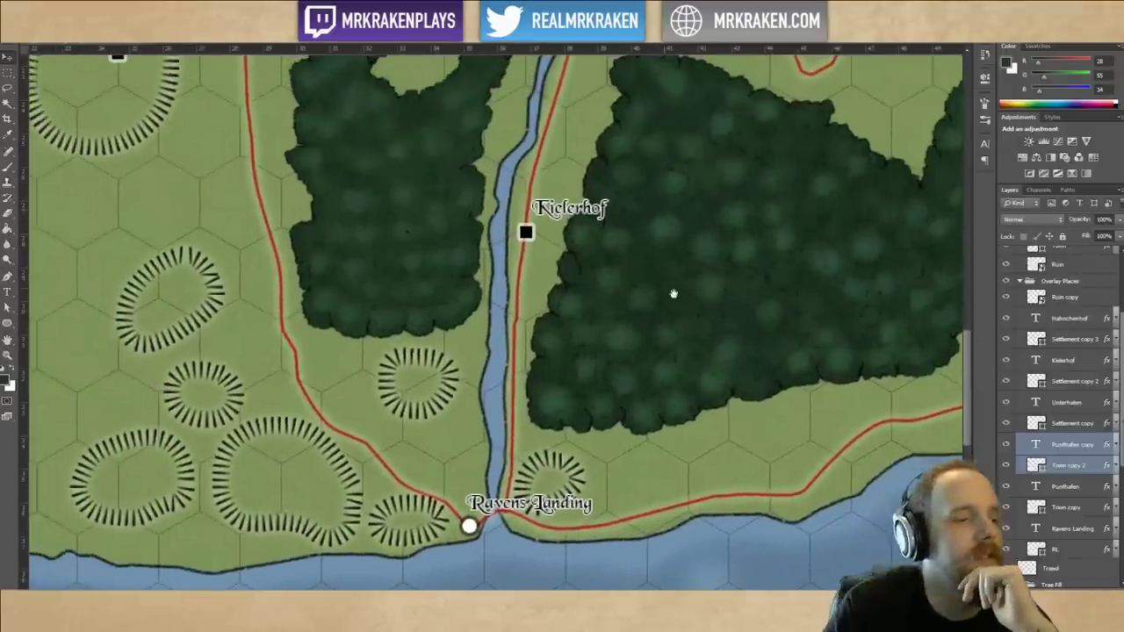
scroll(622, 303, "up", 5)
scroll(623, 303, "left", 3)
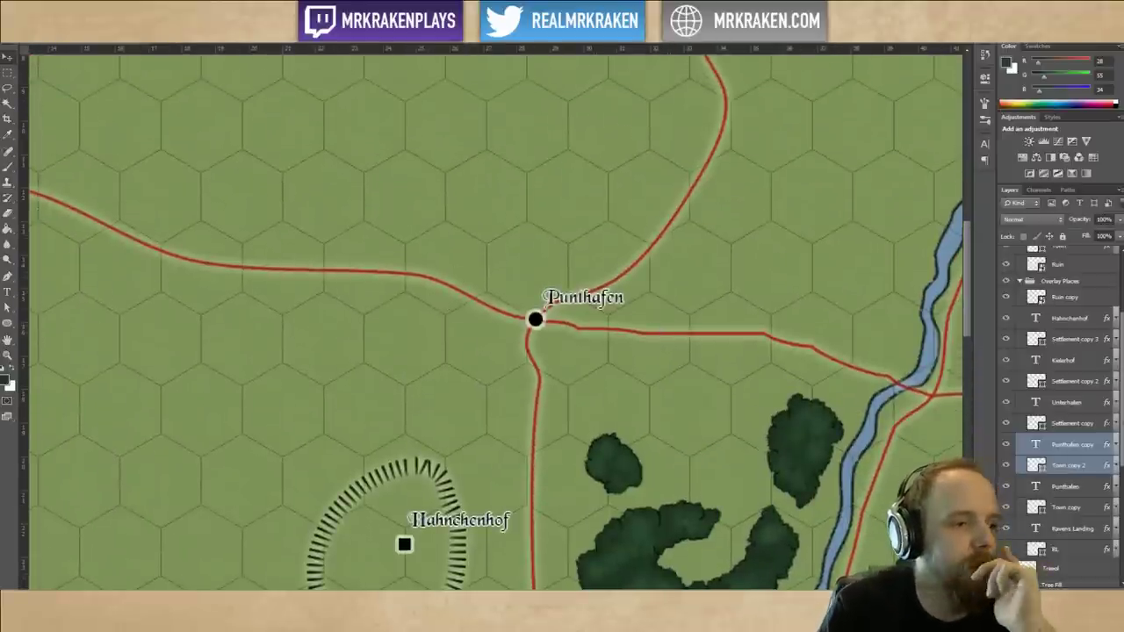
Switch to the browser, check the Verash Places sheet, and read the suffix list in the German place-name article.
key("alt+Tab")
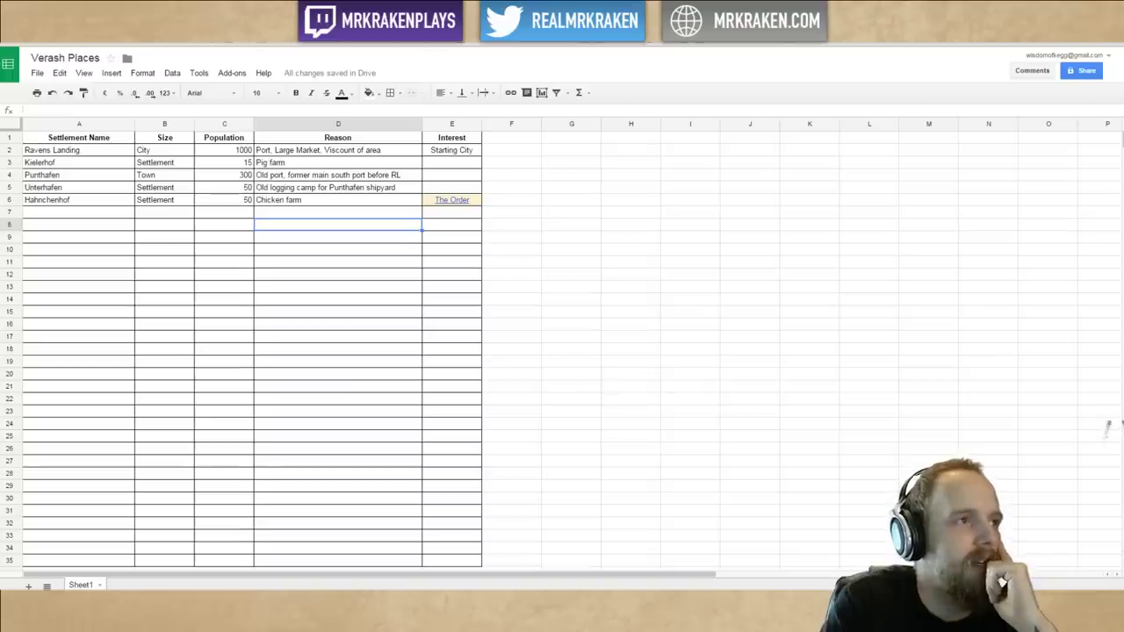
key("alt+Tab")
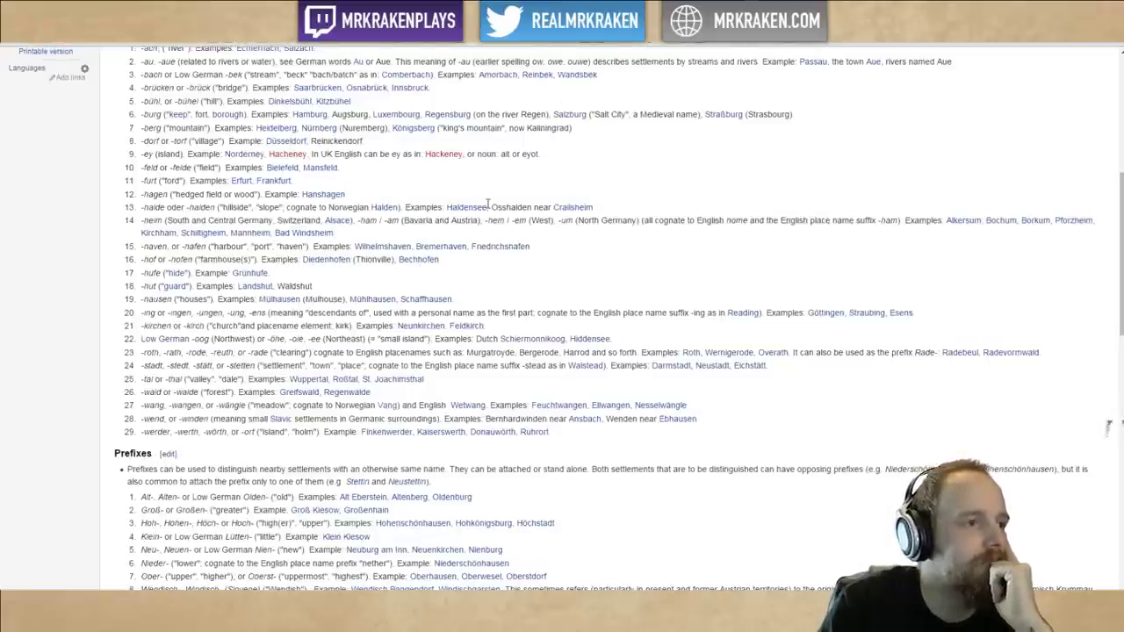
scroll(478, 209, "up", 1)
scroll(494, 287, "up", 1)
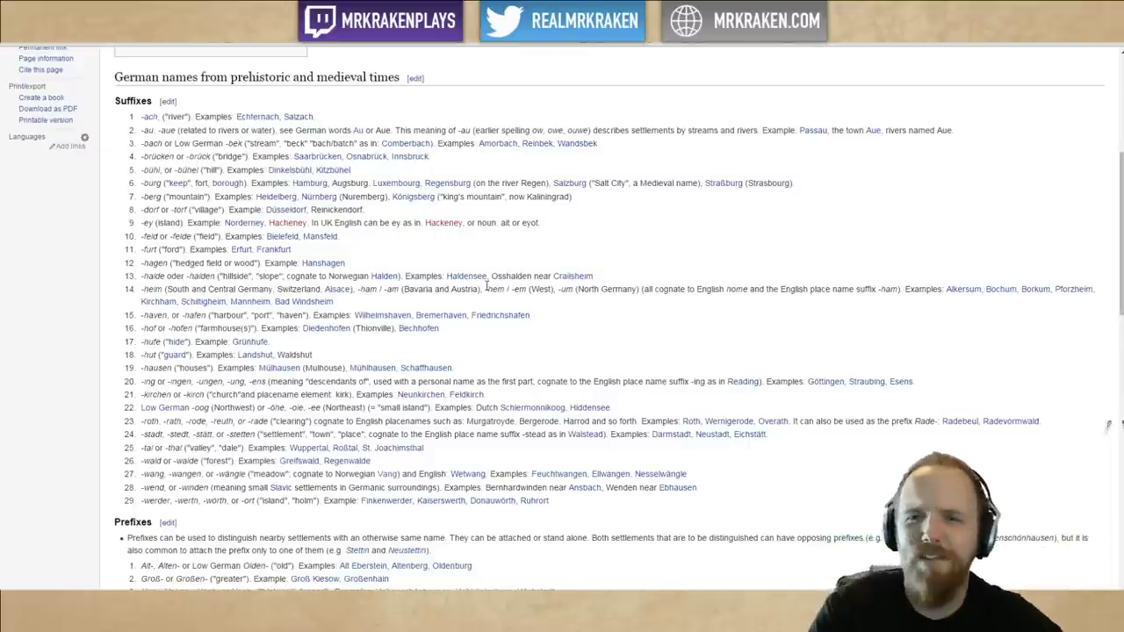
scroll(422, 272, "up", 1)
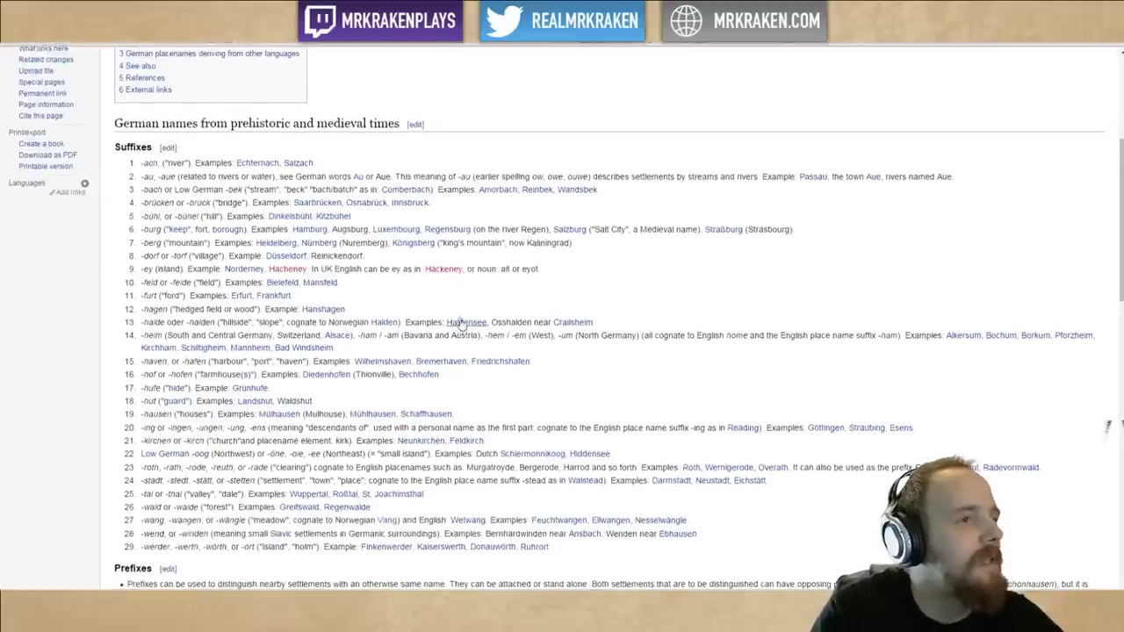
scroll(460, 321, "down", 2)
scroll(463, 339, "up", 3)
scroll(463, 337, "down", 2)
scroll(462, 329, "up", 1)
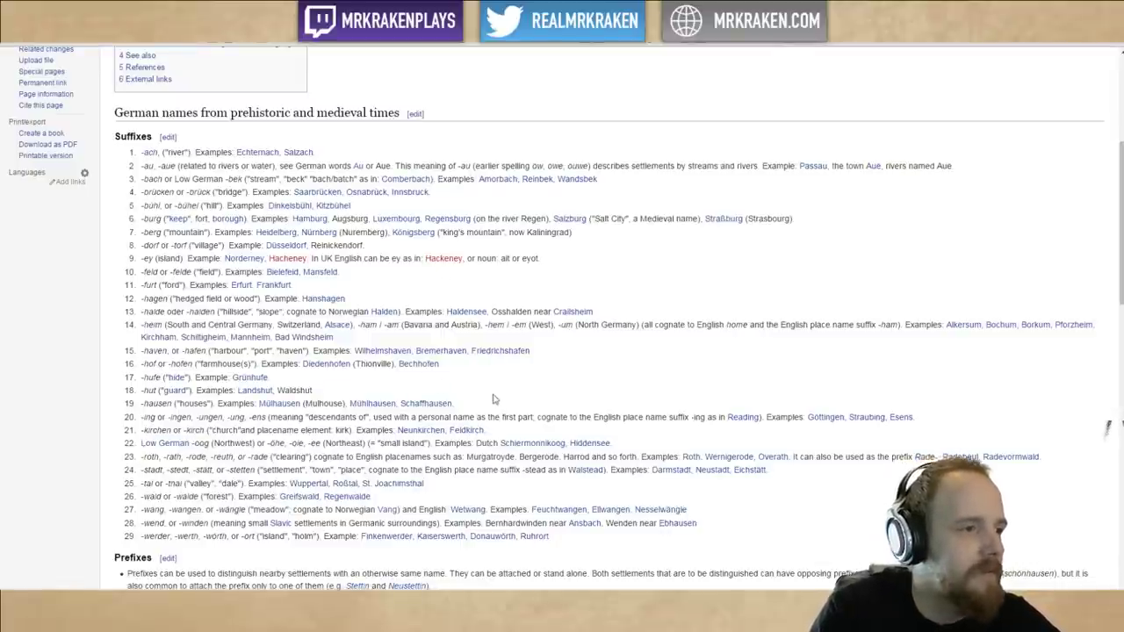
Read the Prefixes and Attachments sections of the place-name article and check the open English to German translation search page.
scroll(493, 399, "down", 1)
scroll(534, 330, "down", 3)
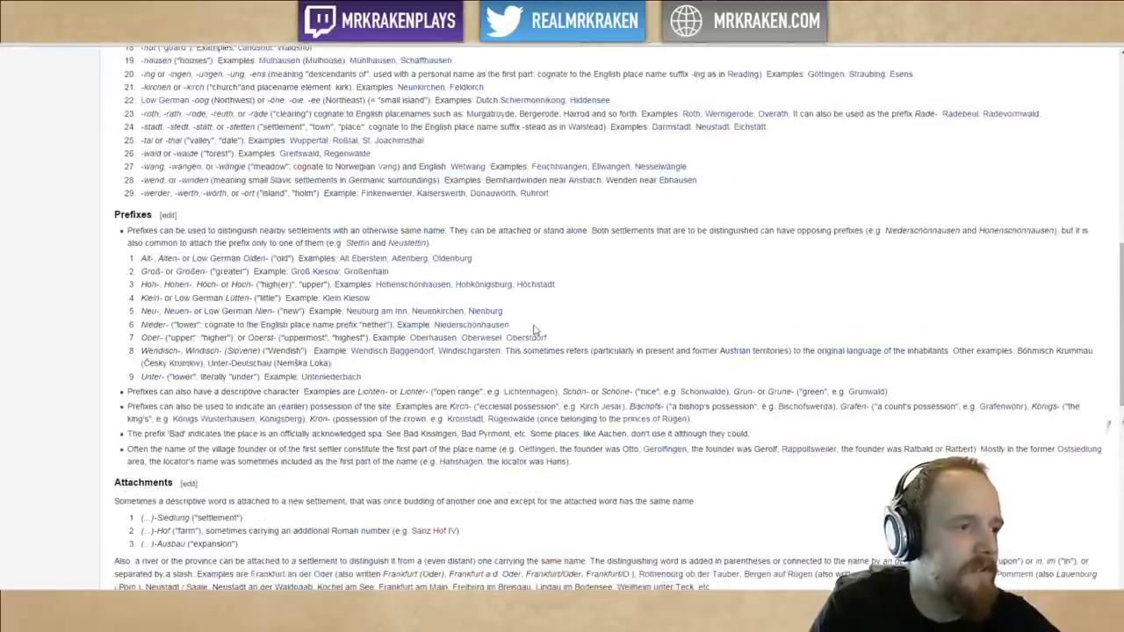
scroll(533, 329, "down", 2)
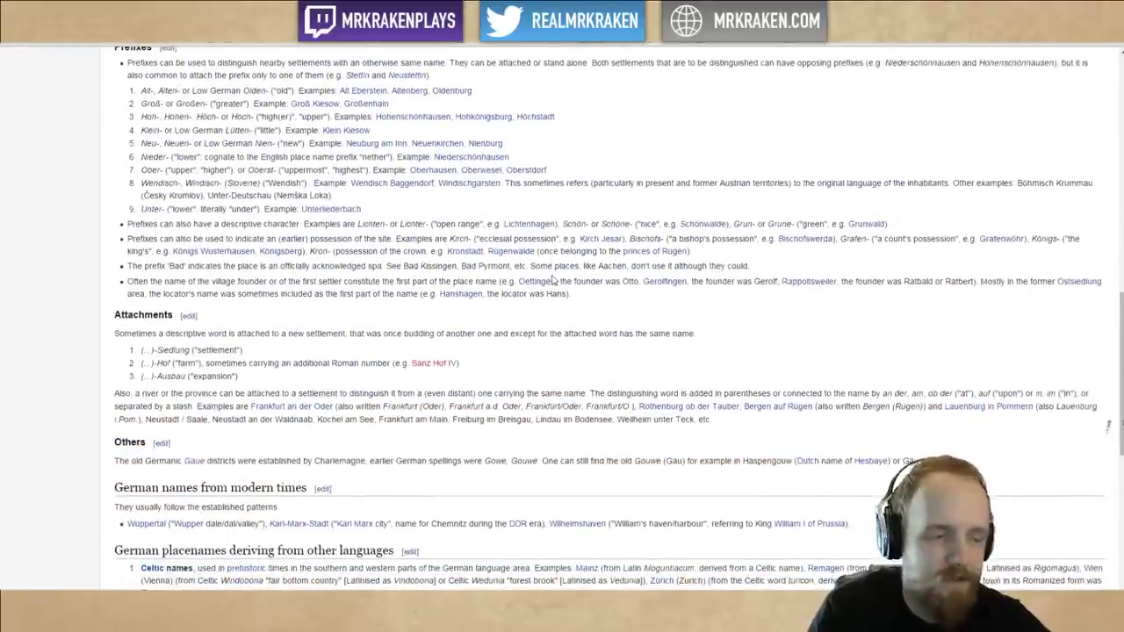
scroll(552, 280, "down", 1)
scroll(556, 294, "up", 3)
left_click(256, 10)
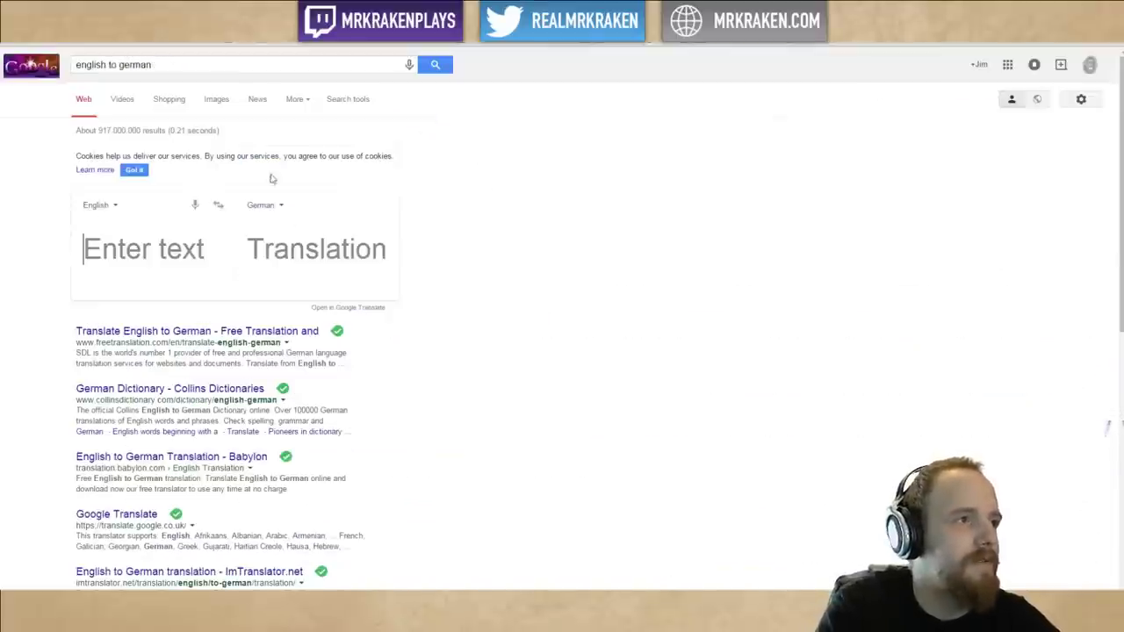
left_click(167, 11)
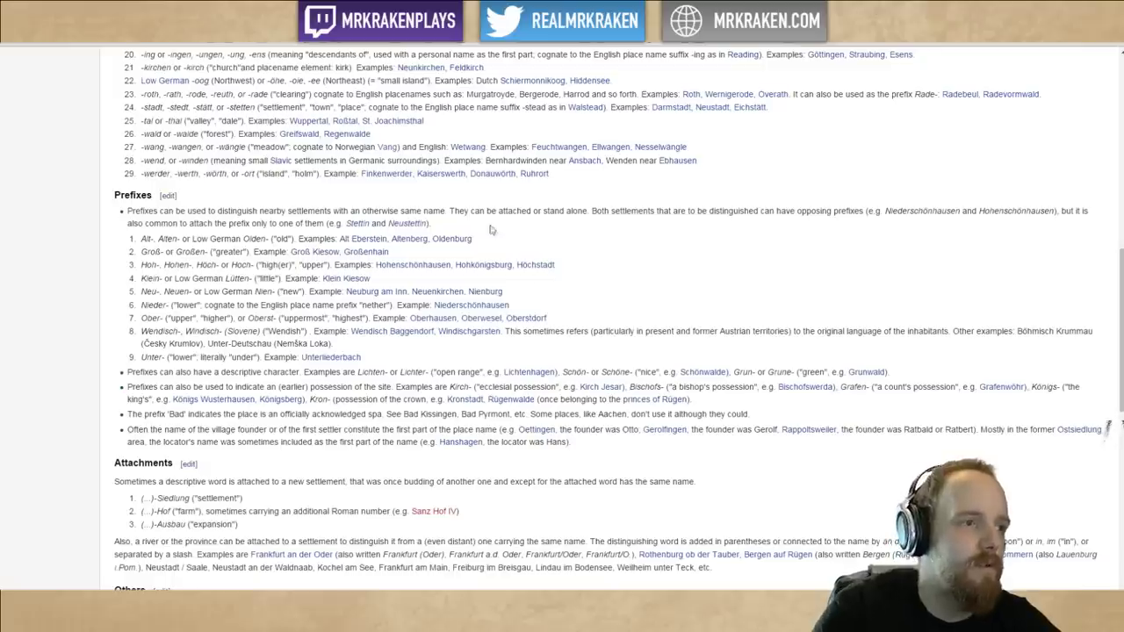
scroll(614, 288, "up", 1)
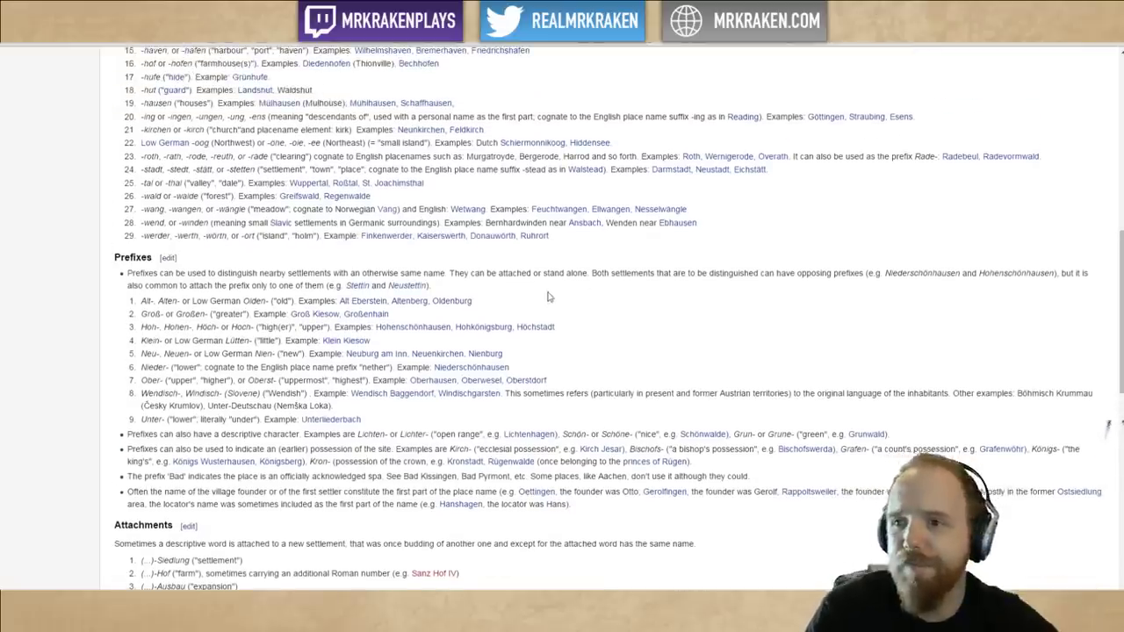
scroll(587, 285, "up", 2)
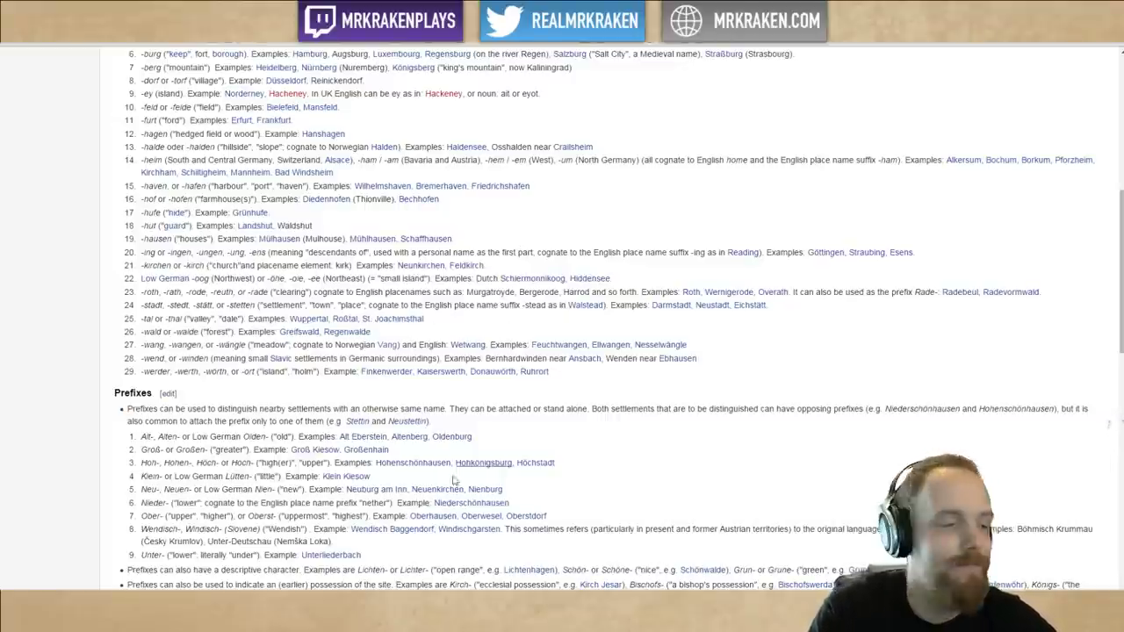
Switch back to Photoshop and examine the terrain around the crossroads town, Hahnchenhof, the western forest and the river.
key("alt+Tab")
left_click_drag(530, 431, 518, 338)
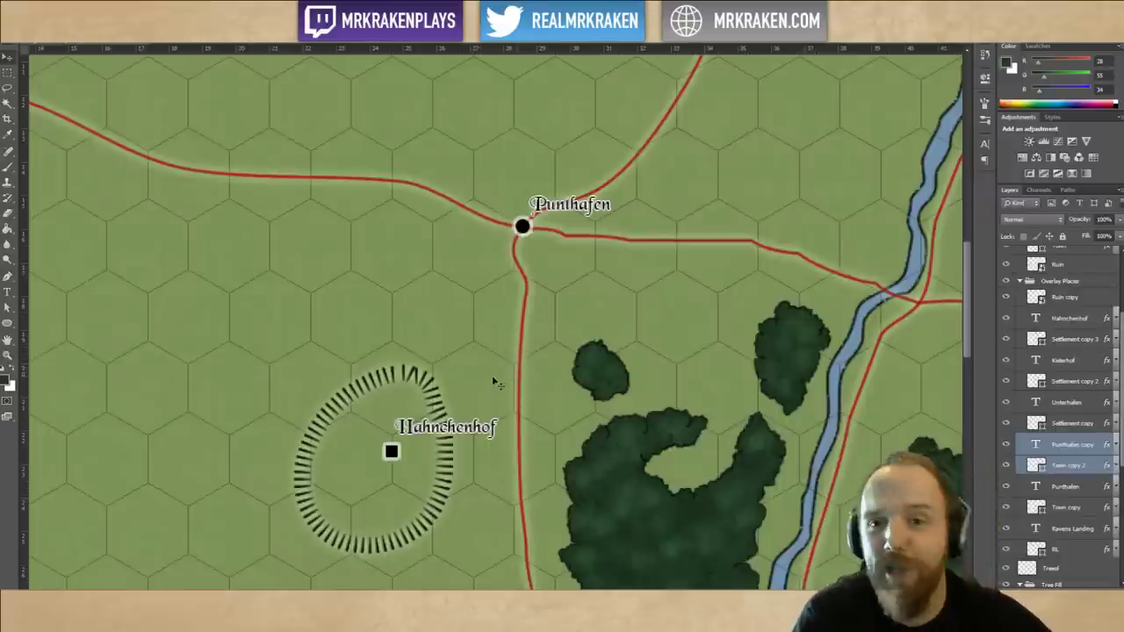
left_click_drag(617, 323, 489, 162)
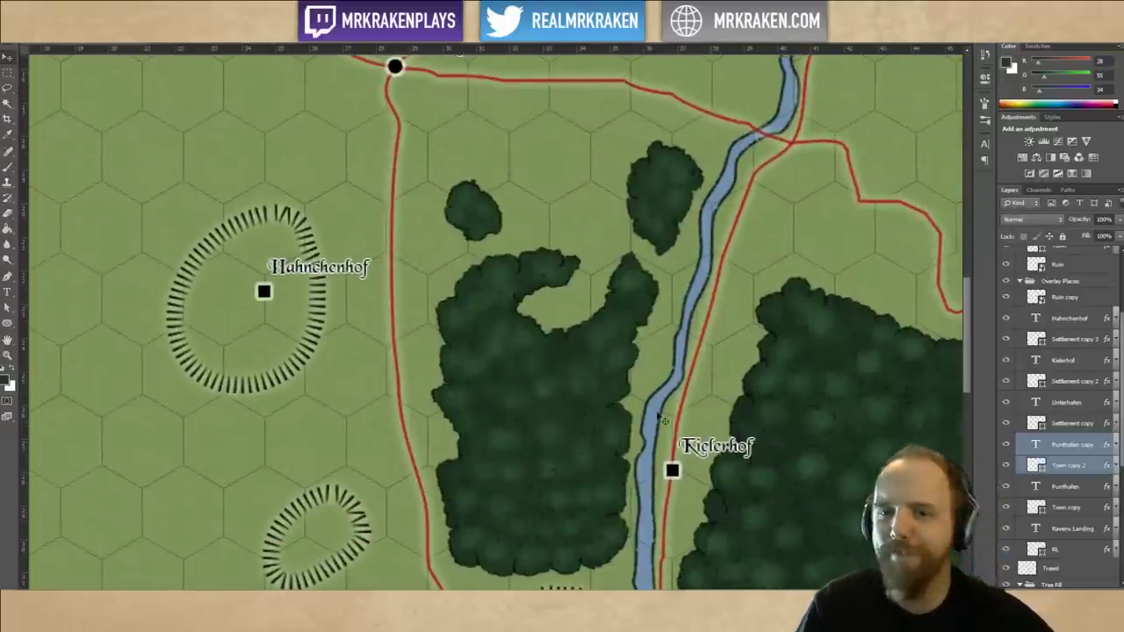
scroll(683, 392, "up", 2)
scroll(683, 392, "left", 1)
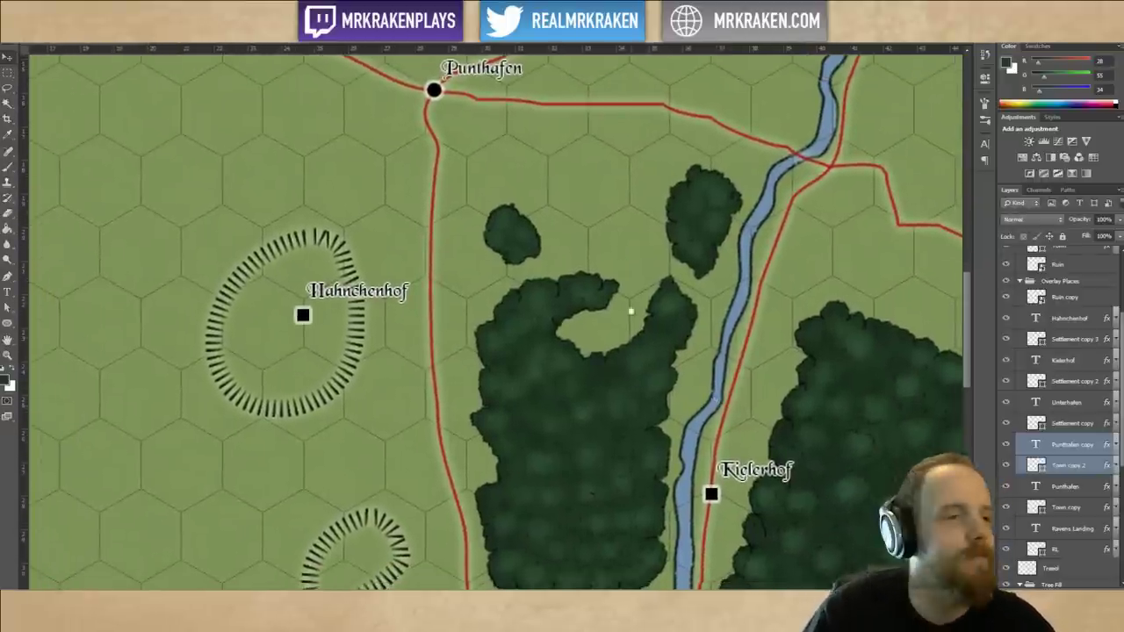
scroll(659, 328, "up", 1)
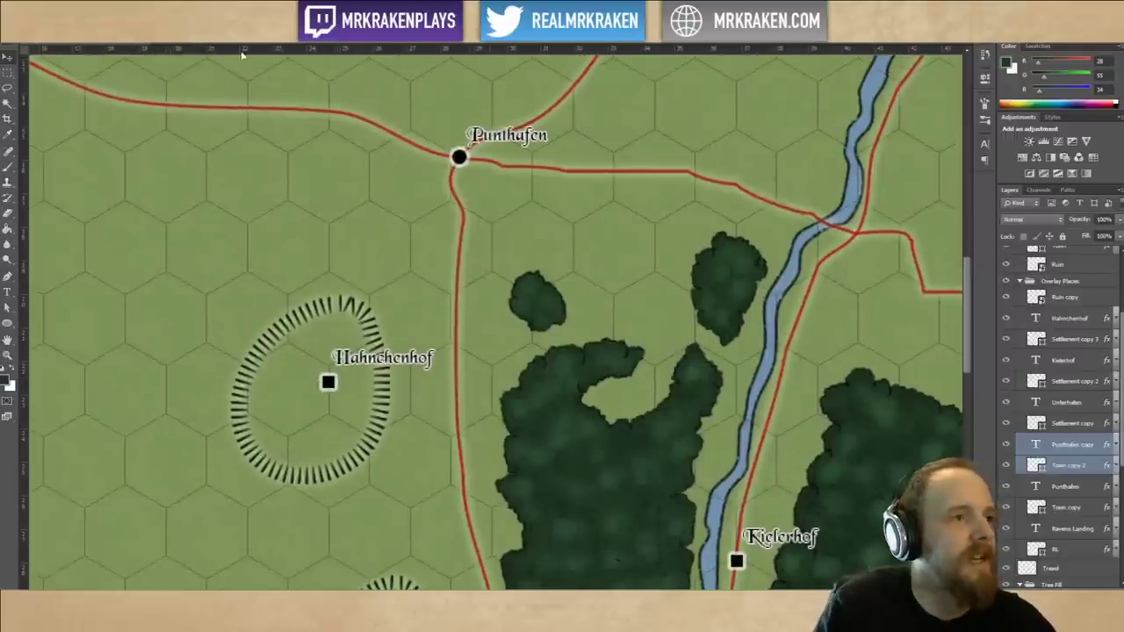
Switch to the browser and read through the Suffixes and Prefixes lists in the German place-name article.
key("alt+Tab")
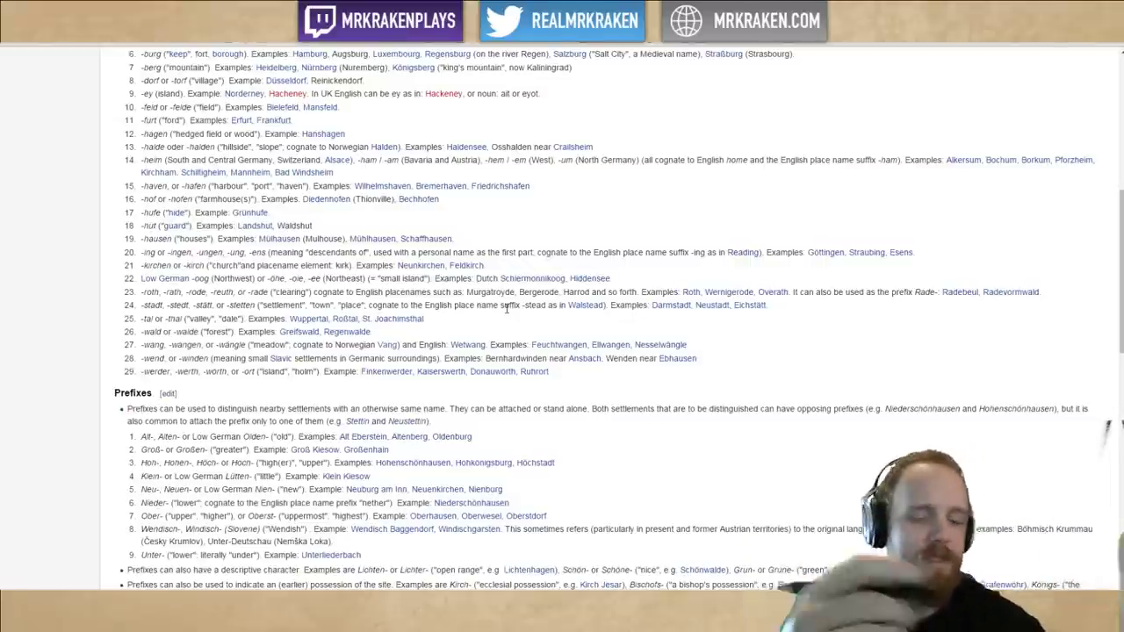
scroll(557, 206, "up", 4)
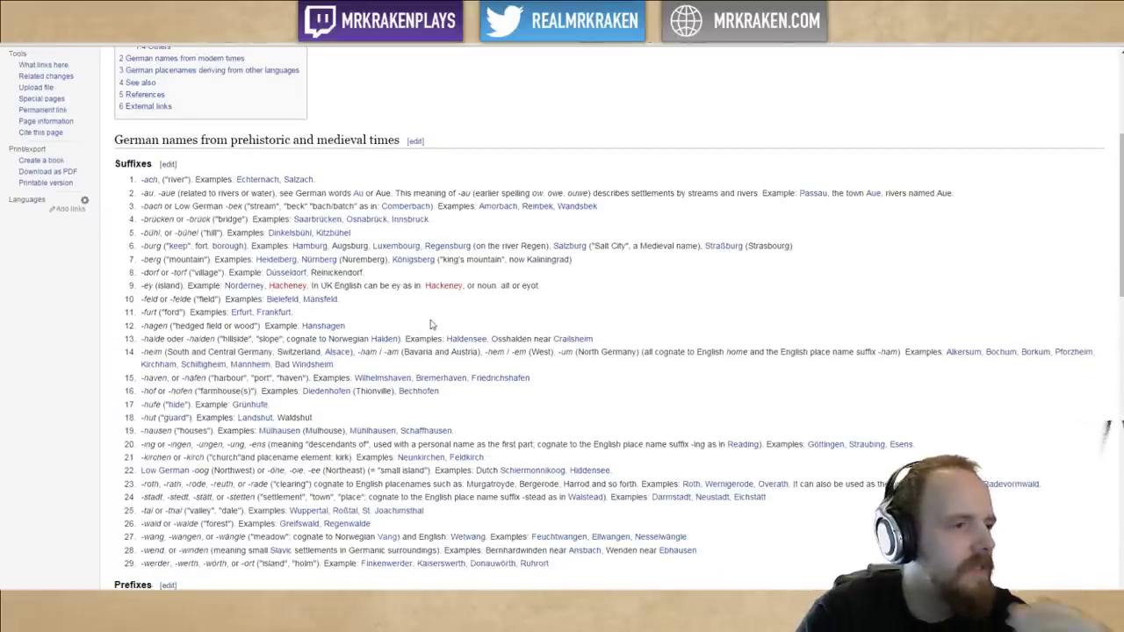
scroll(452, 329, "down", 2)
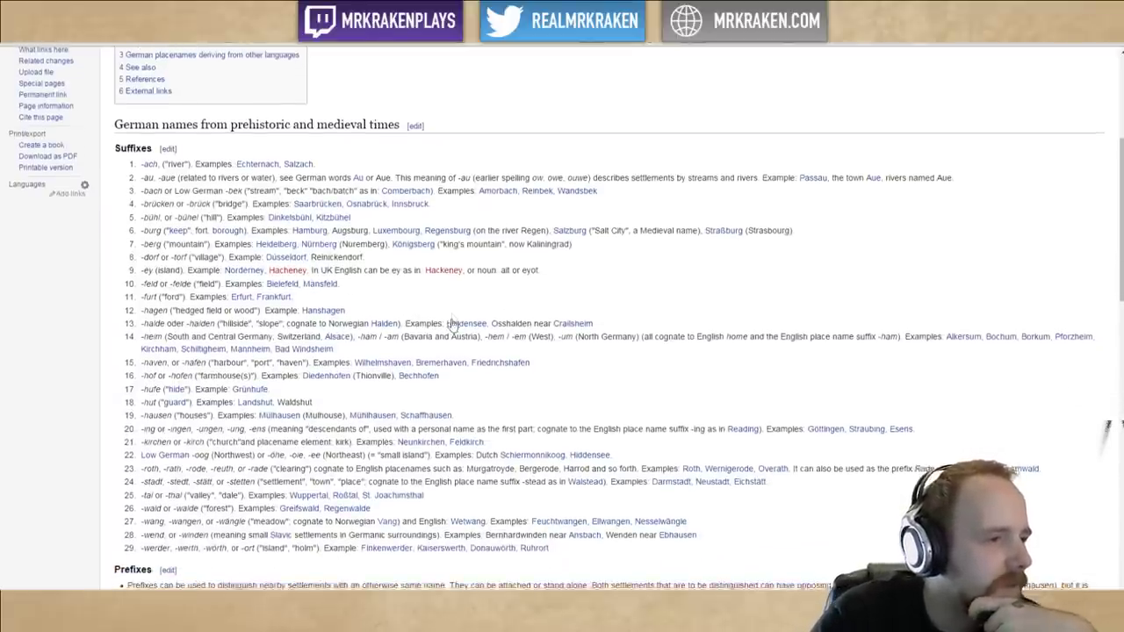
scroll(455, 303, "down", 2)
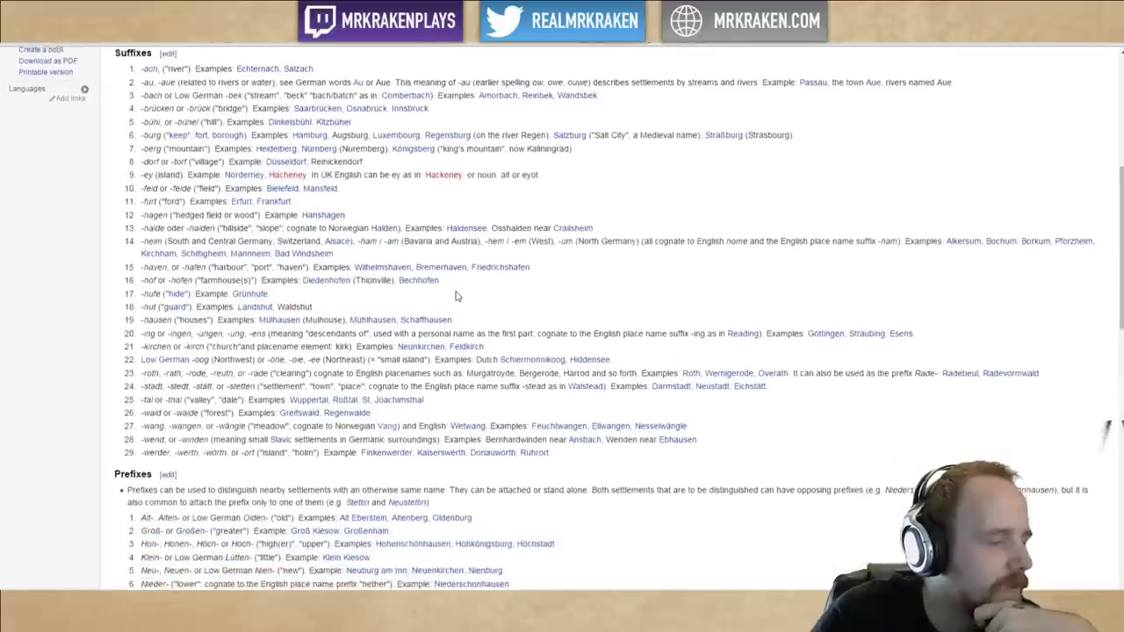
scroll(456, 274, "down", 1)
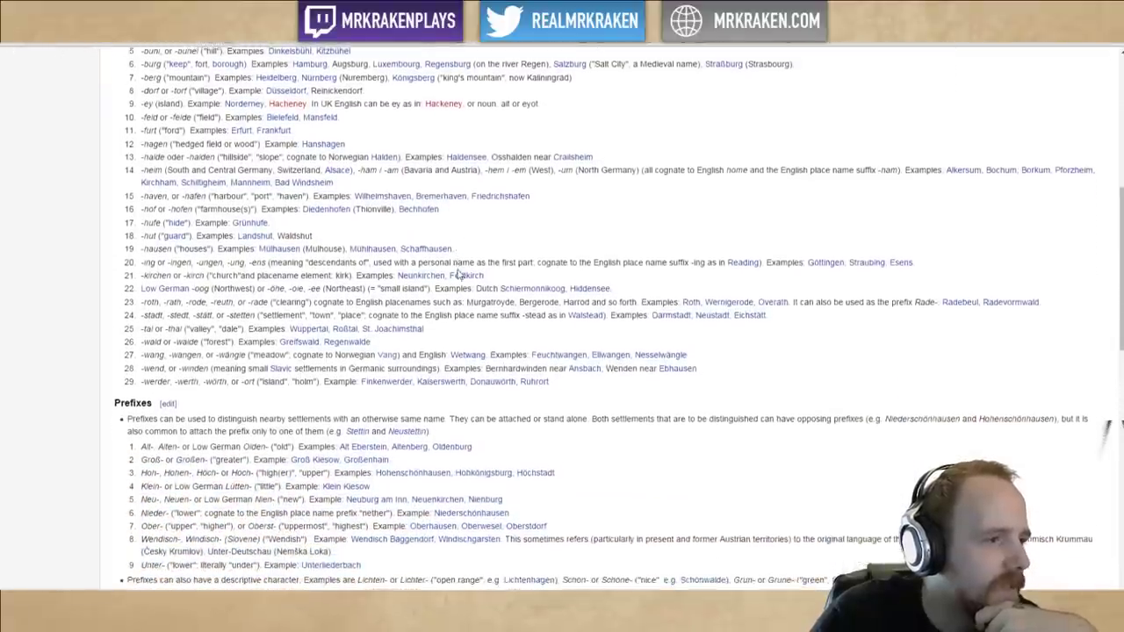
scroll(459, 260, "up", 1)
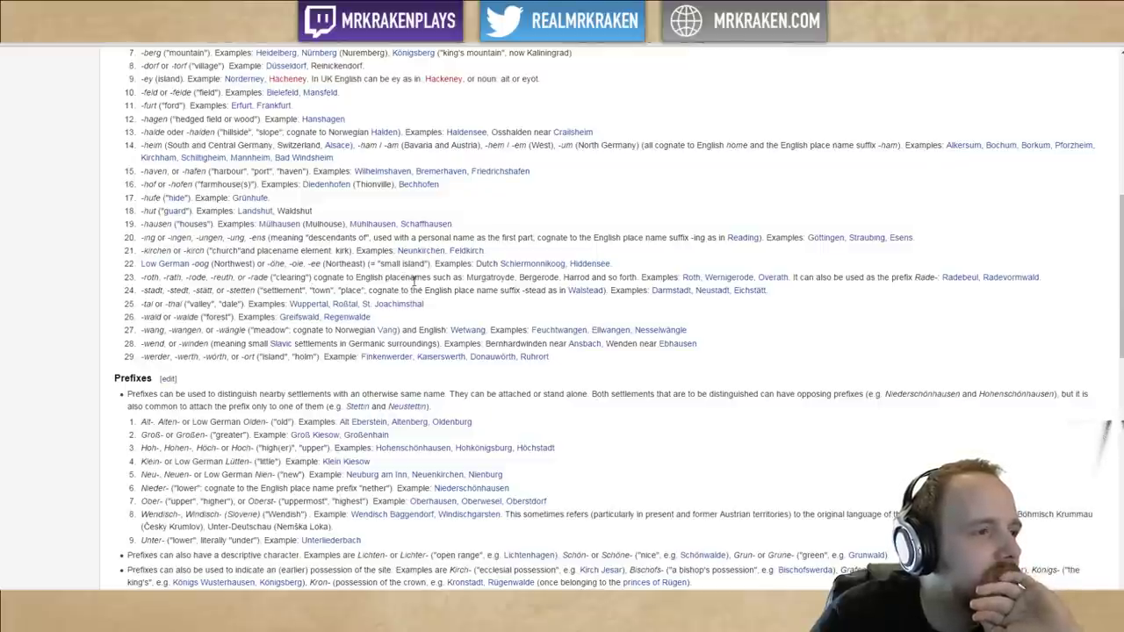
scroll(414, 279, "up", 2)
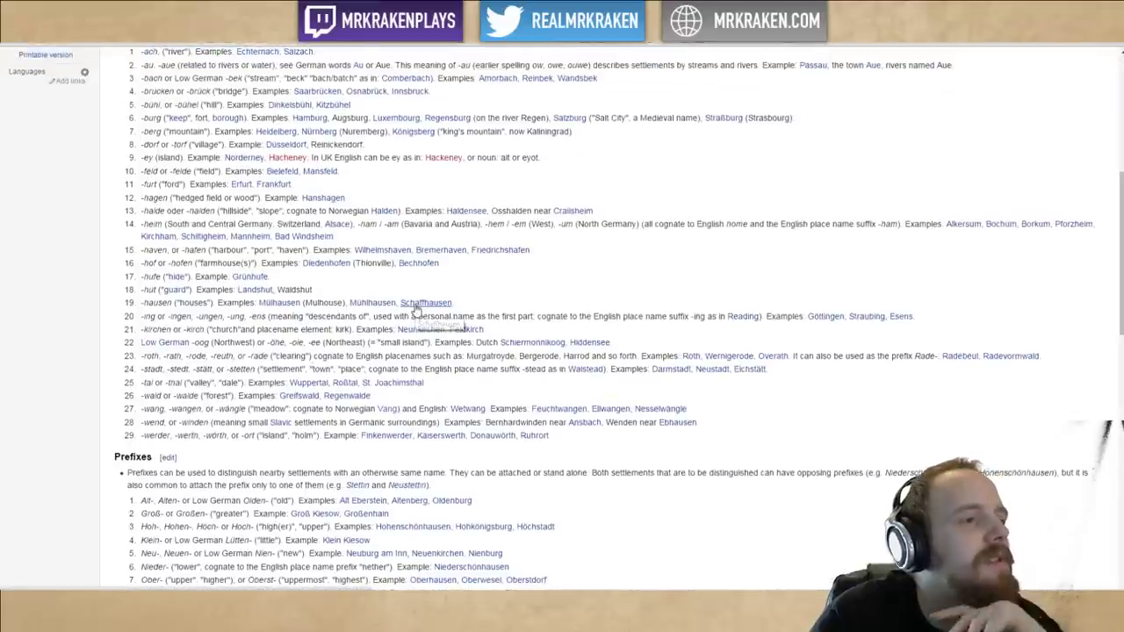
scroll(416, 310, "up", 1)
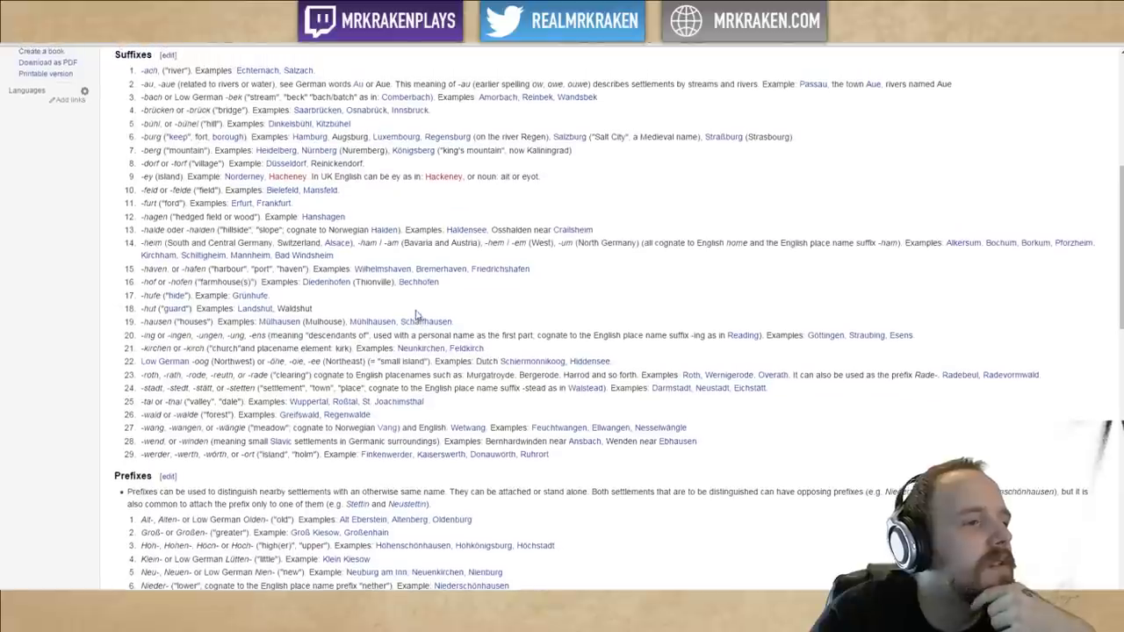
scroll(417, 317, "up", 1)
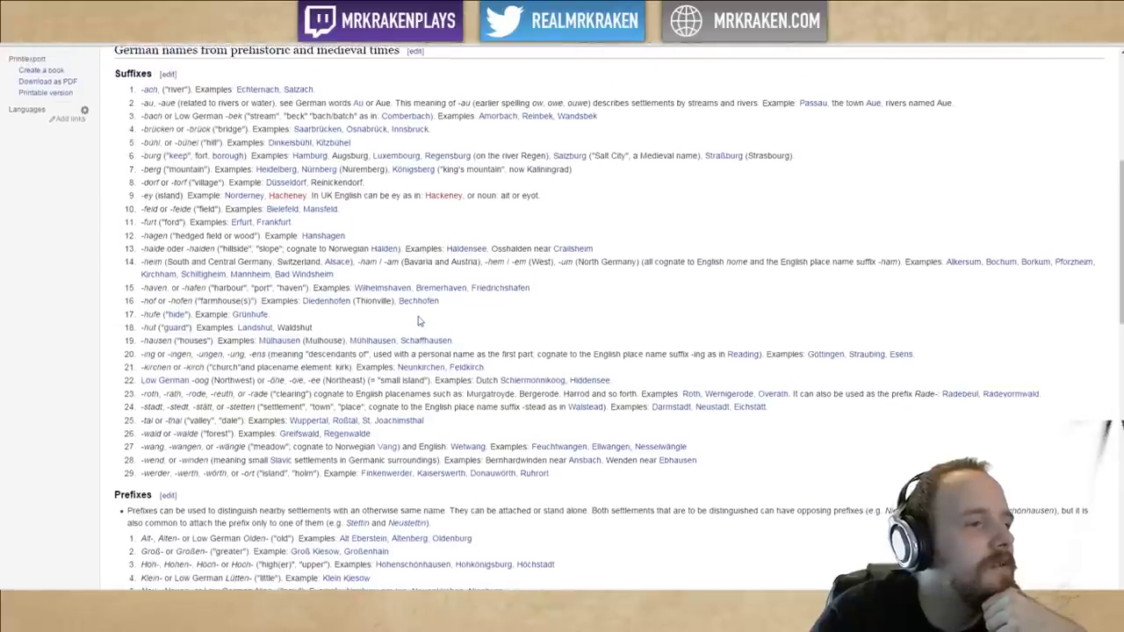
scroll(419, 322, "up", 2)
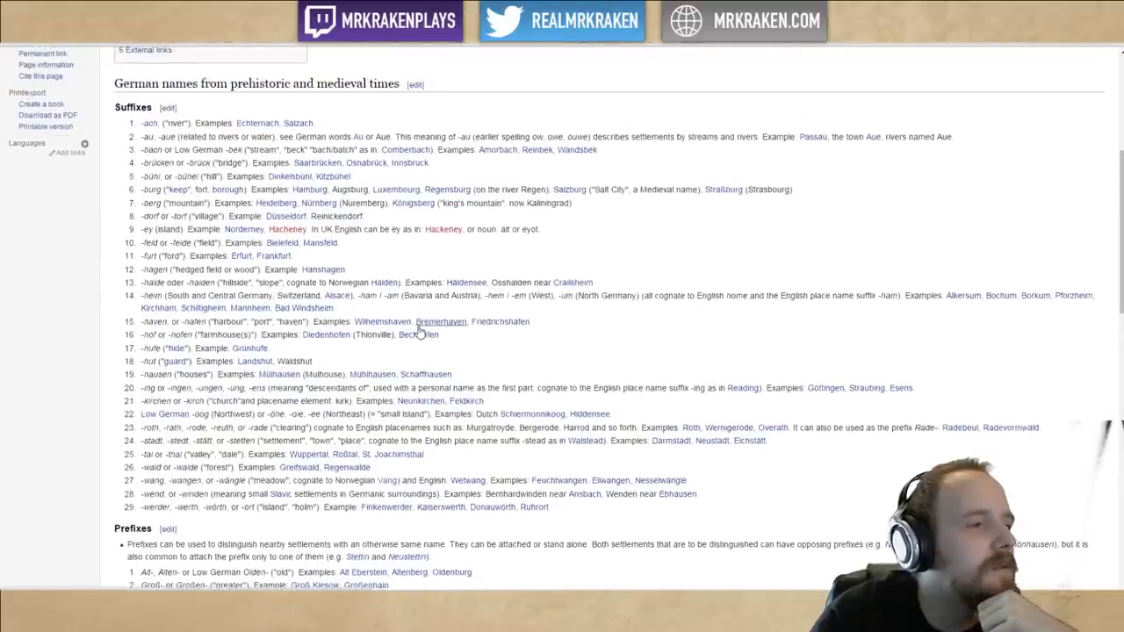
scroll(420, 335, "up", 1)
scroll(422, 329, "down", 2)
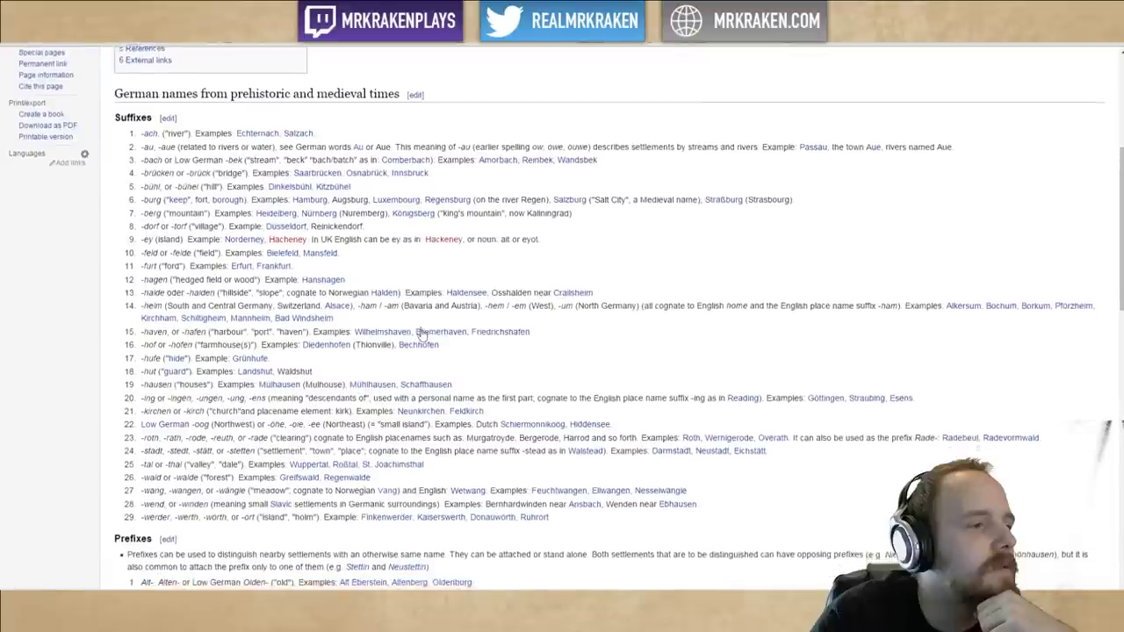
scroll(422, 327, "up", 1)
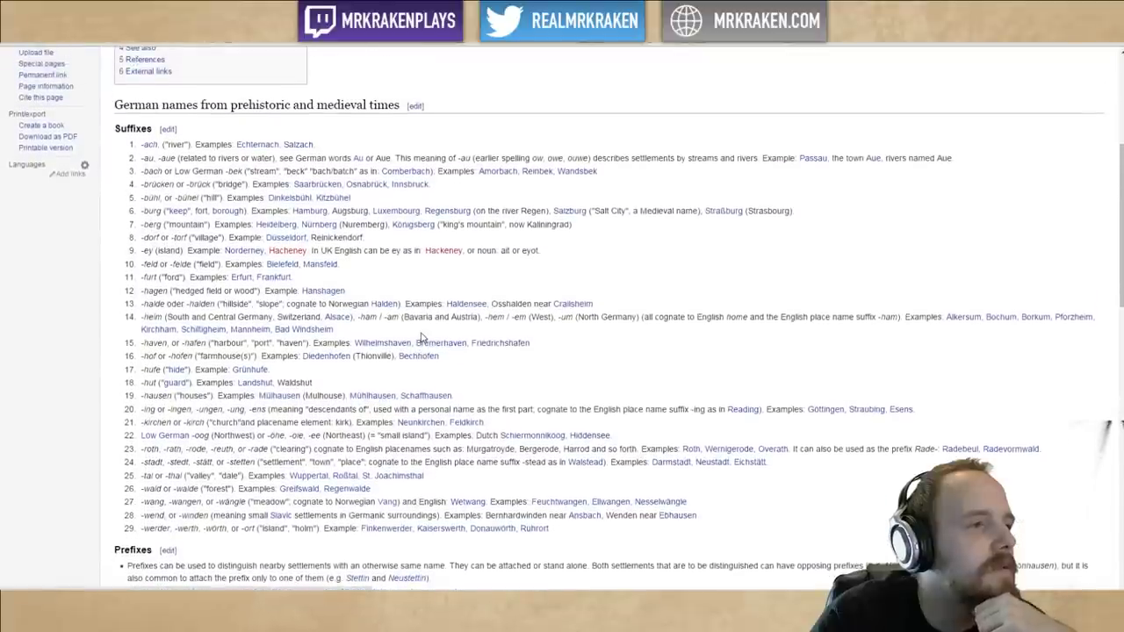
scroll(422, 340, "up", 1)
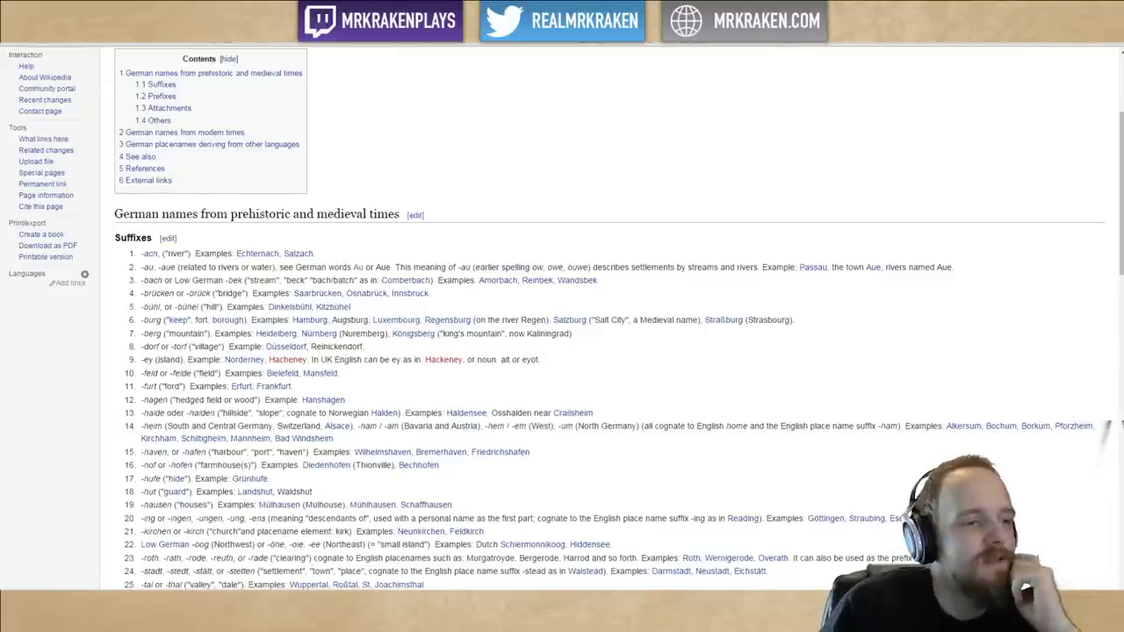
Switch back to Photoshop and place a copy of the Unterhafen label and settlement marker at the road junction beside the river crossing east of Punthafen.
key("alt+Tab")
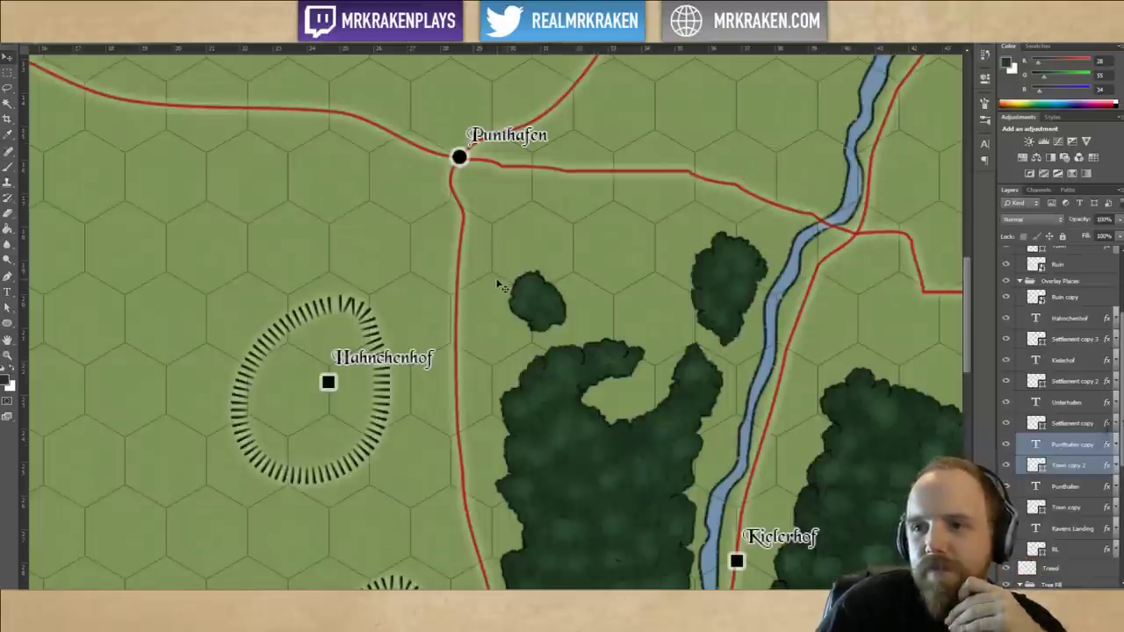
left_click_drag(571, 267, 524, 294)
left_click_drag(580, 337, 612, 341)
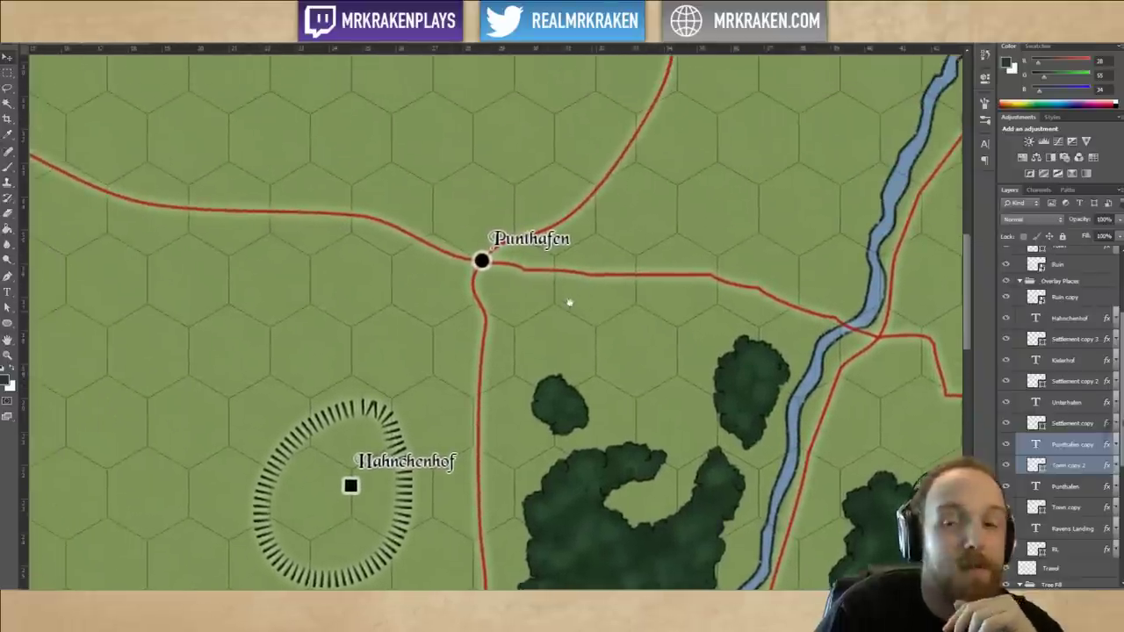
left_click_drag(570, 304, 557, 258)
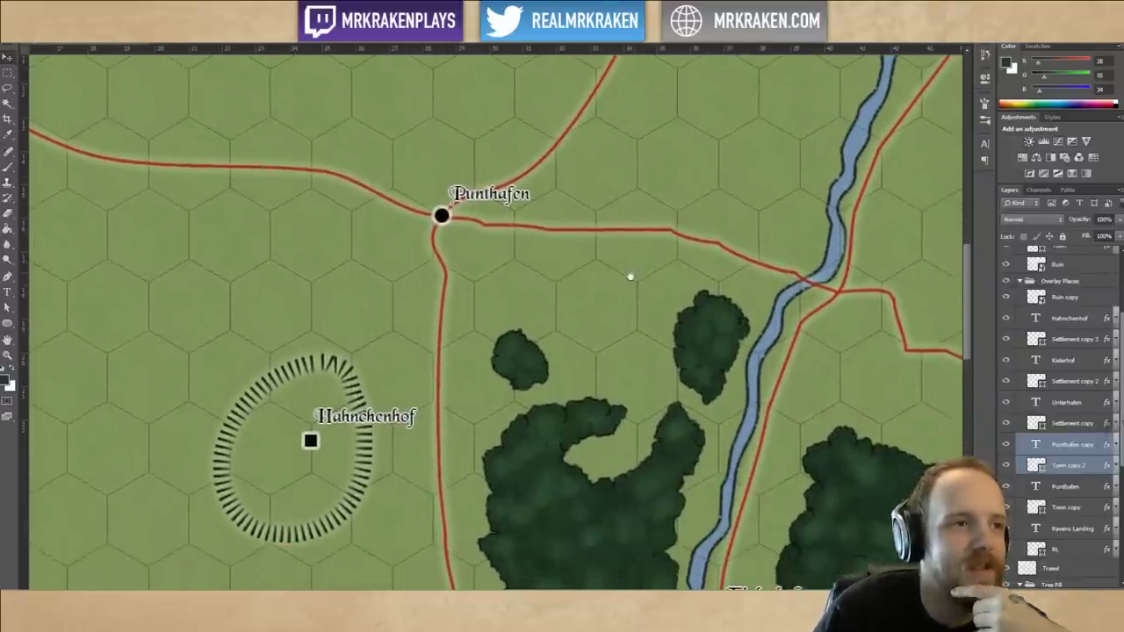
left_click_drag(630, 276, 603, 261)
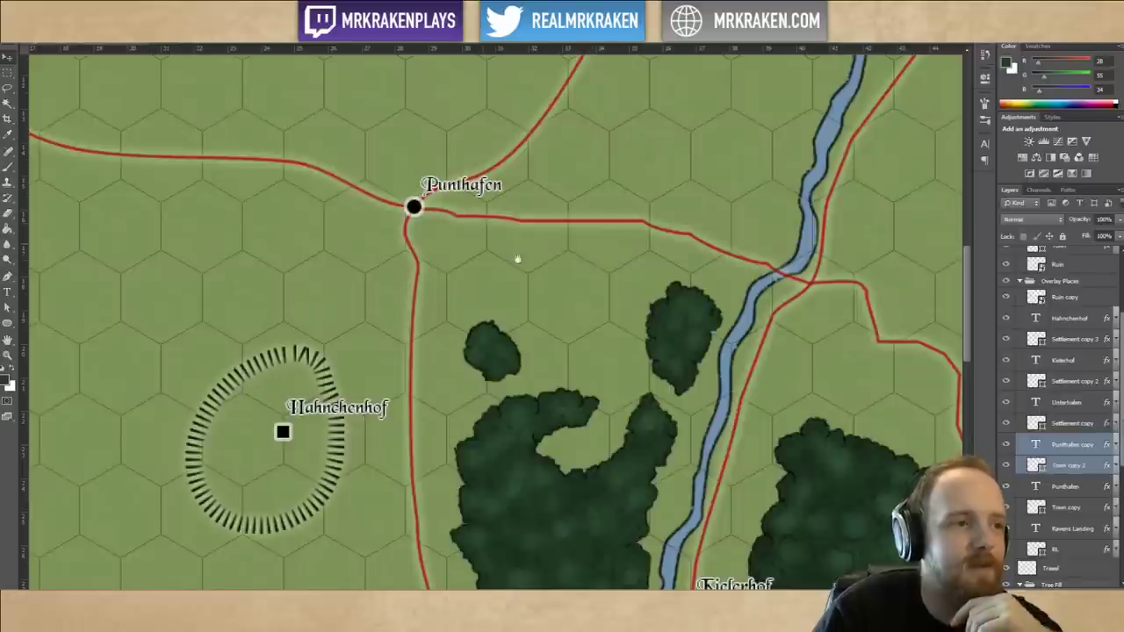
left_click_drag(517, 256, 434, 251)
left_click_drag(812, 369, 733, 299)
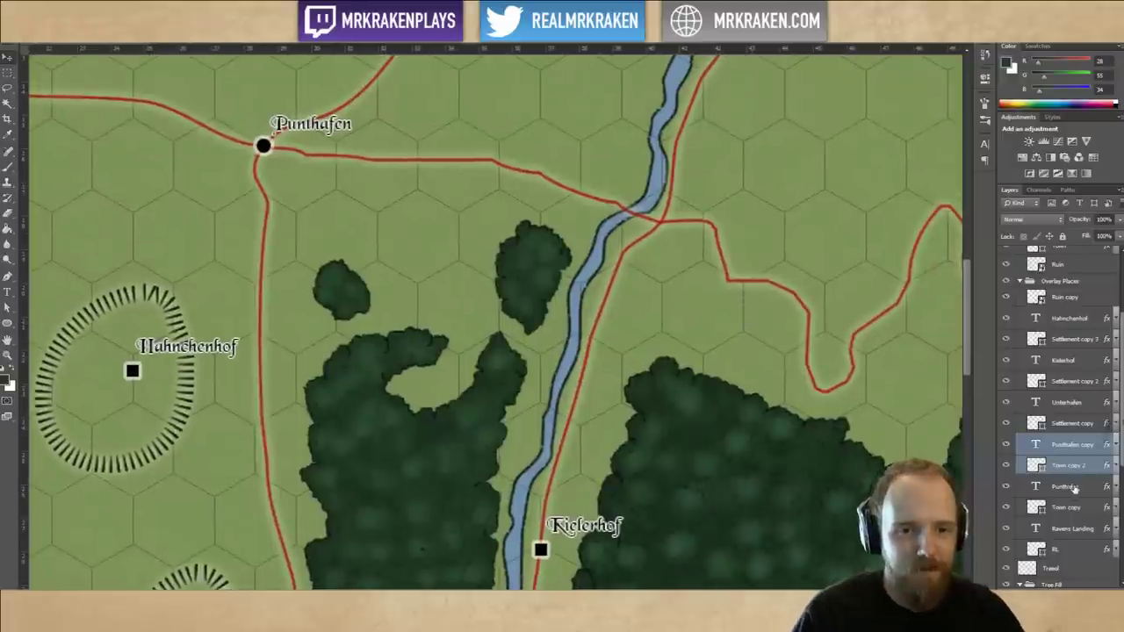
left_click(1076, 424)
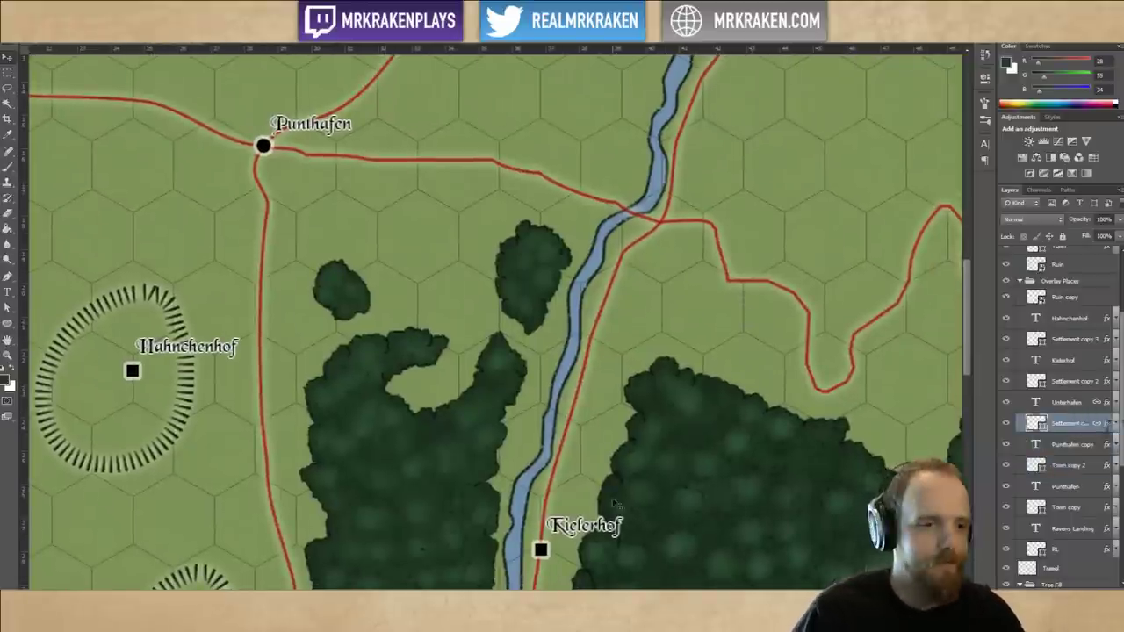
mouse_move(582, 546)
left_mouse_down()
mouse_move(743, 209)
mouse_move(758, 297)
mouse_move(590, 189)
mouse_move(507, 153)
left_mouse_up()
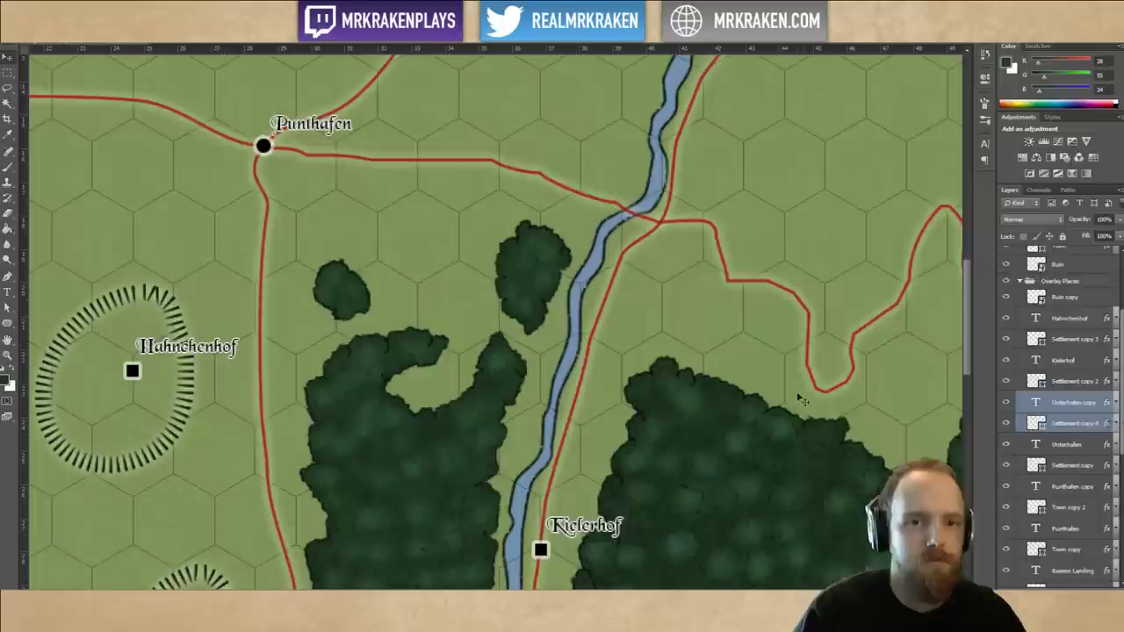
mouse_move(800, 397)
left_mouse_down()
mouse_move(758, 199)
mouse_move(727, 264)
mouse_move(783, 265)
mouse_move(723, 222)
mouse_move(735, 209)
mouse_move(668, 209)
left_mouse_up()
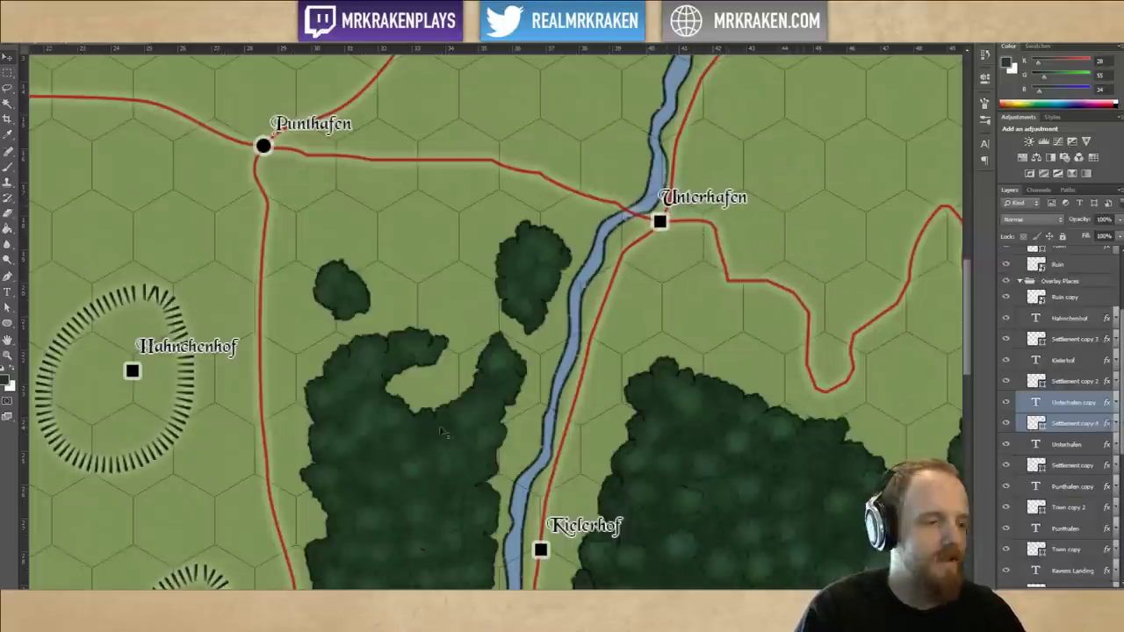
Switch to the place-name article and copy the suffix "furt" (ford) from the Suffixes list.
key("alt+Tab")
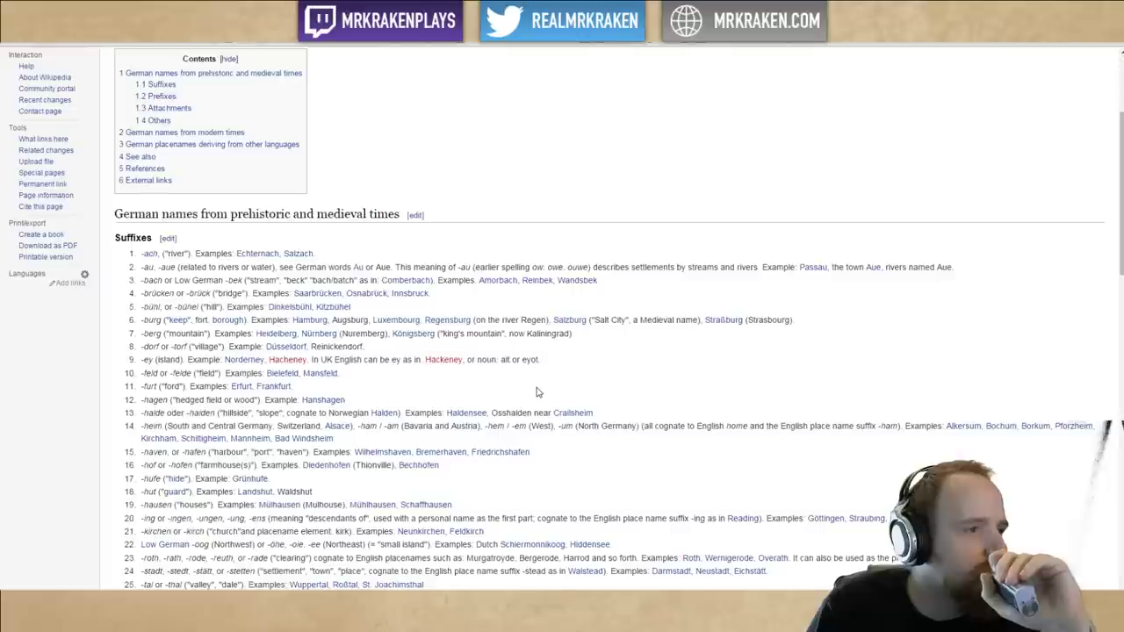
double_click(151, 387)
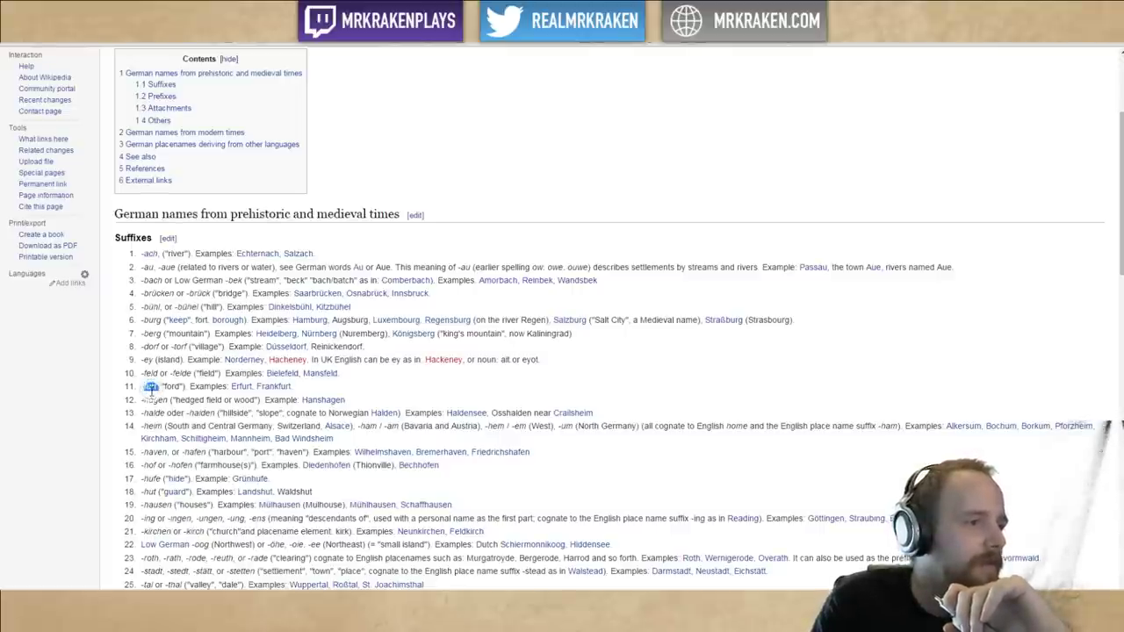
right_click(151, 388)
left_click(208, 400)
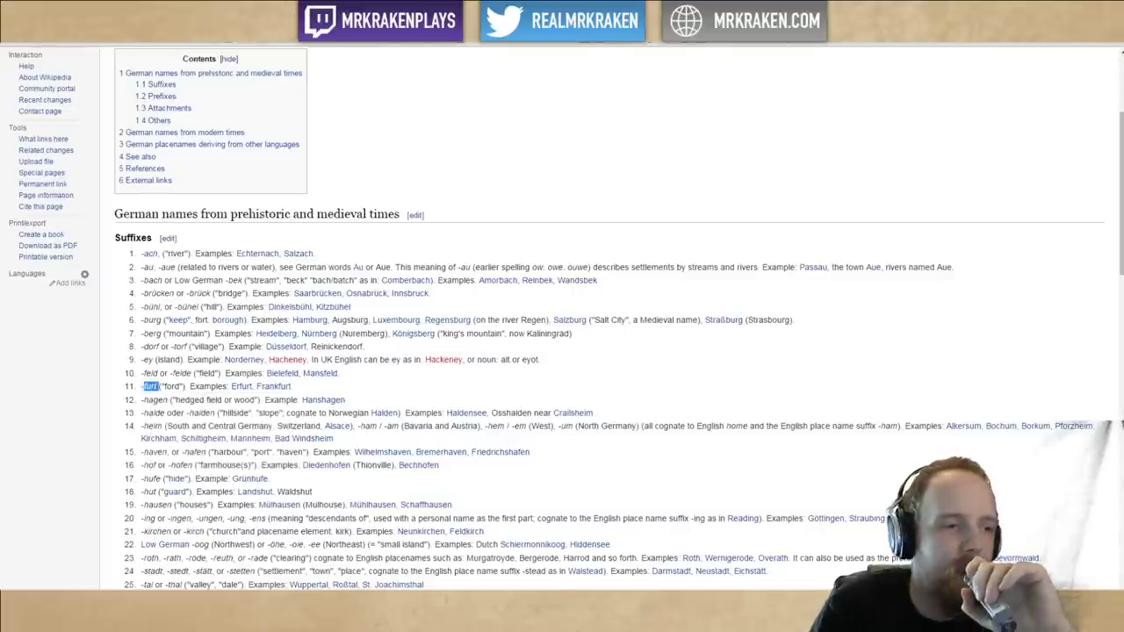
Switch back to Photoshop and replace the text of the copied Unterhafen label at the river crossing with "furt".
key("alt+Tab")
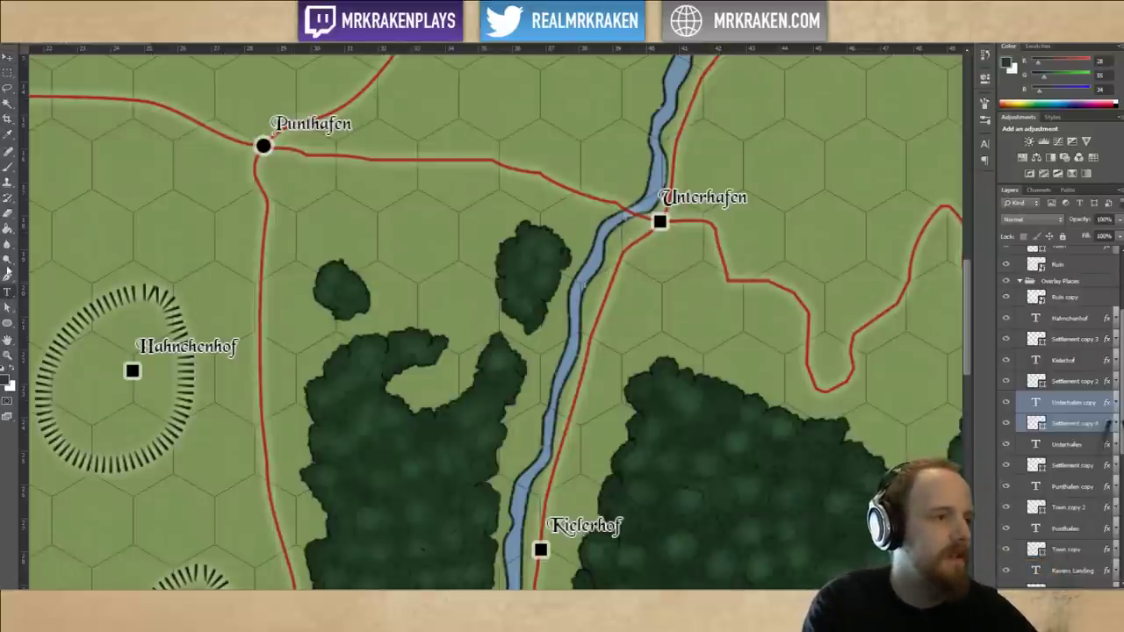
left_click(694, 196)
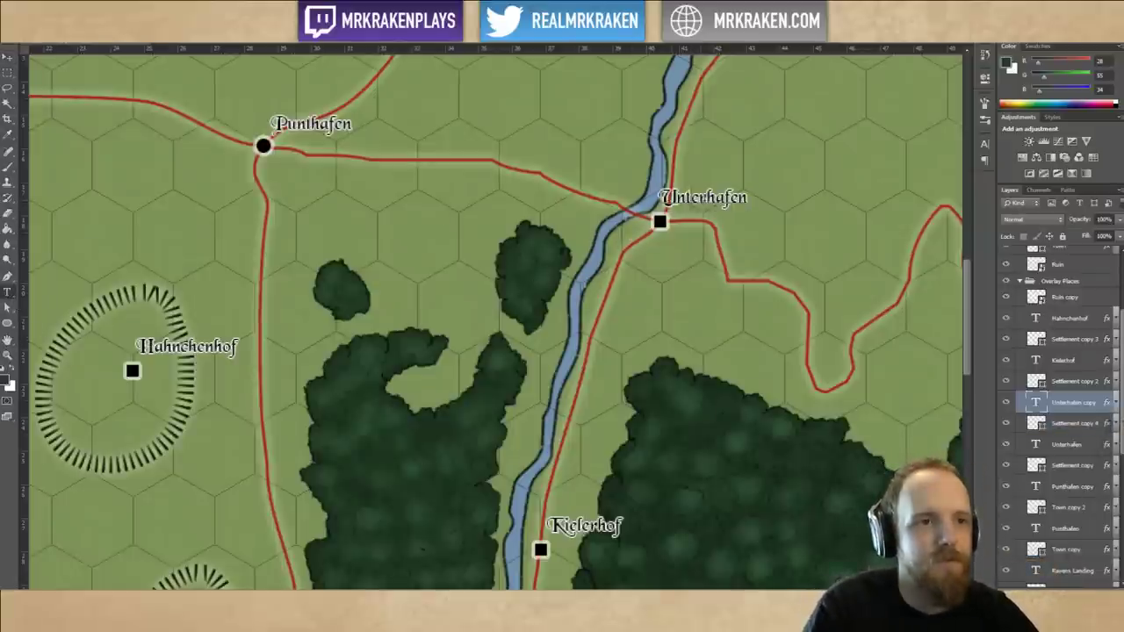
type("furt")
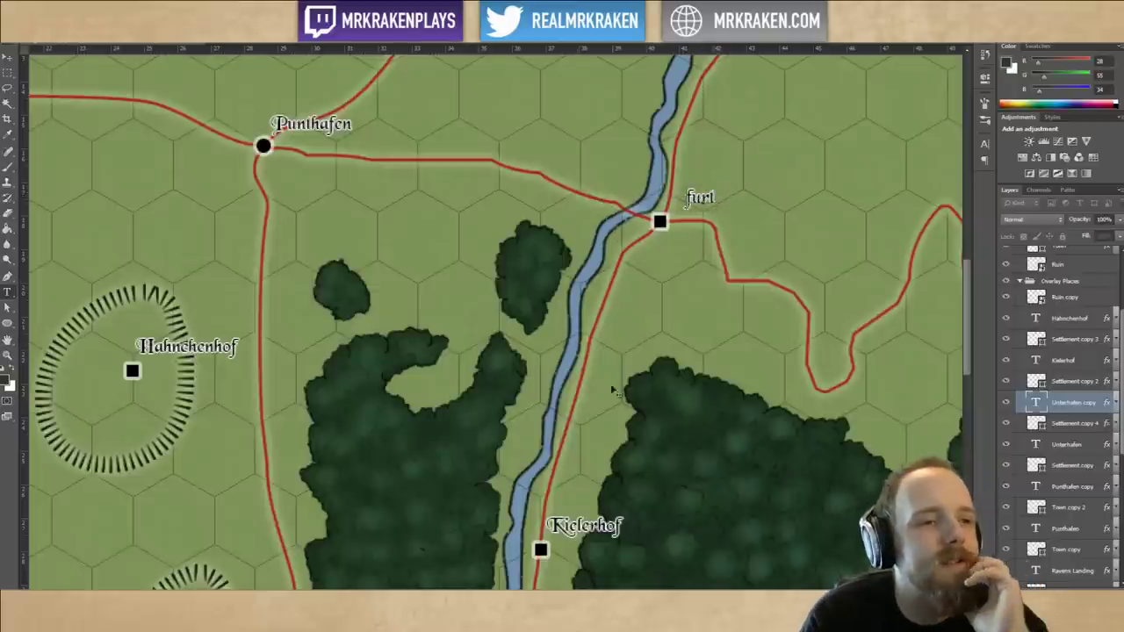
Switch to the place-name article, read the Prefixes list, and copy the prefix "Klein" (little).
key("alt+Tab")
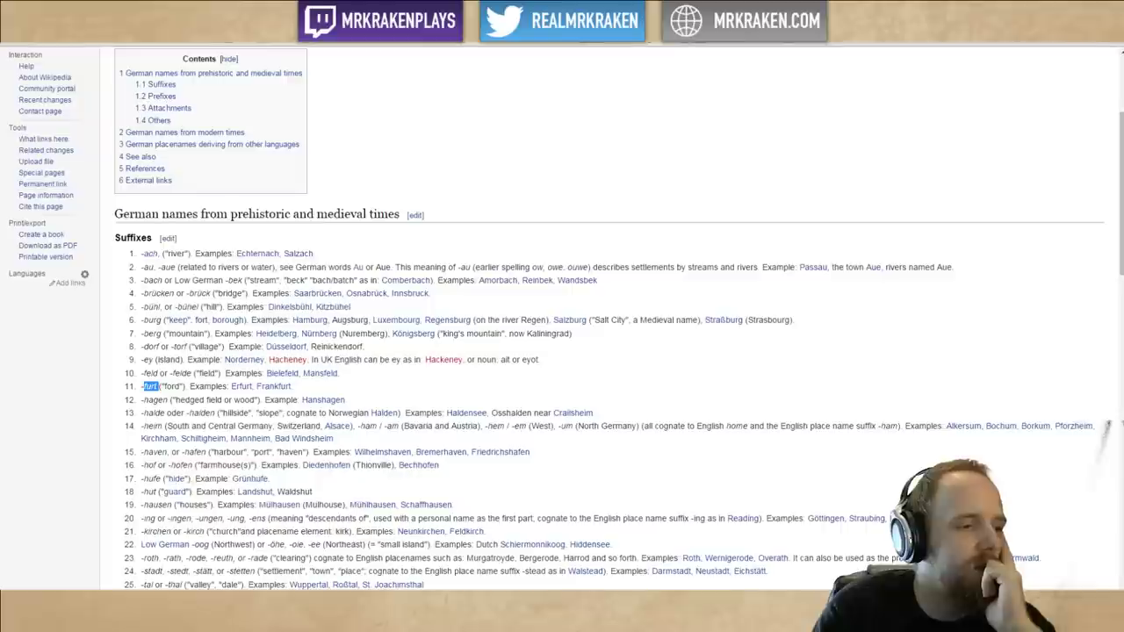
scroll(430, 387, "down", 5)
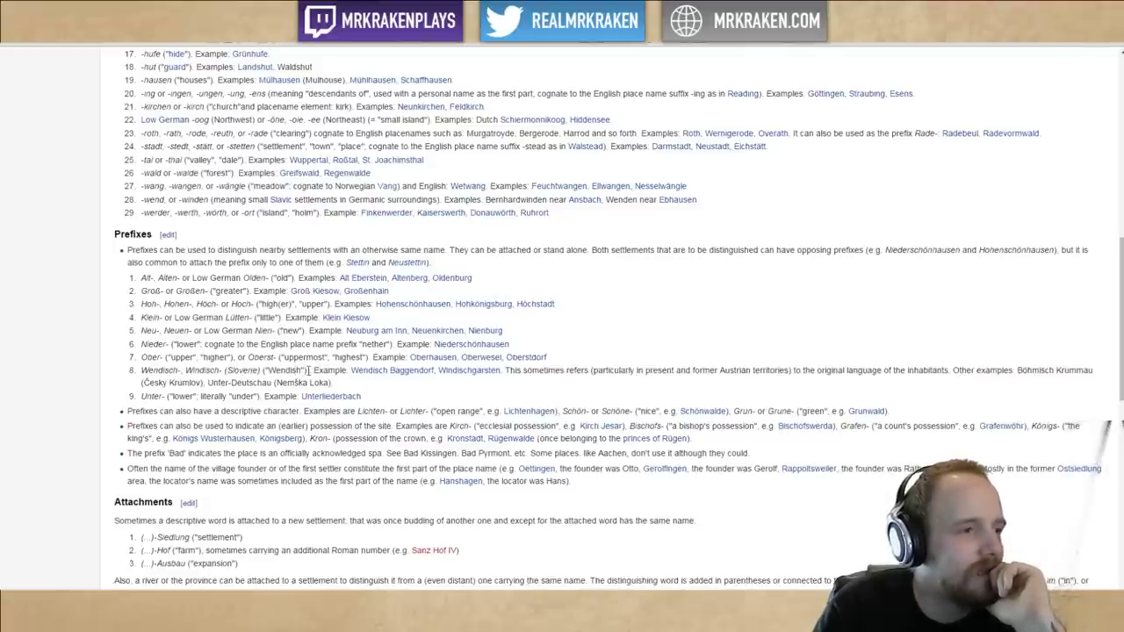
scroll(388, 398, "down", 1)
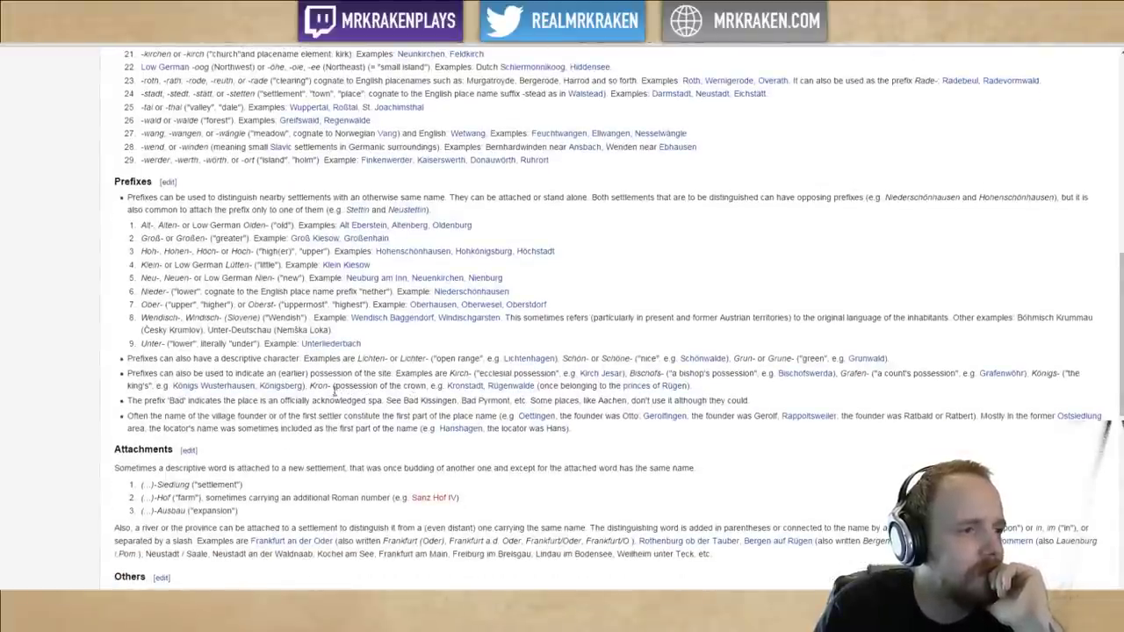
scroll(292, 297, "up", 1)
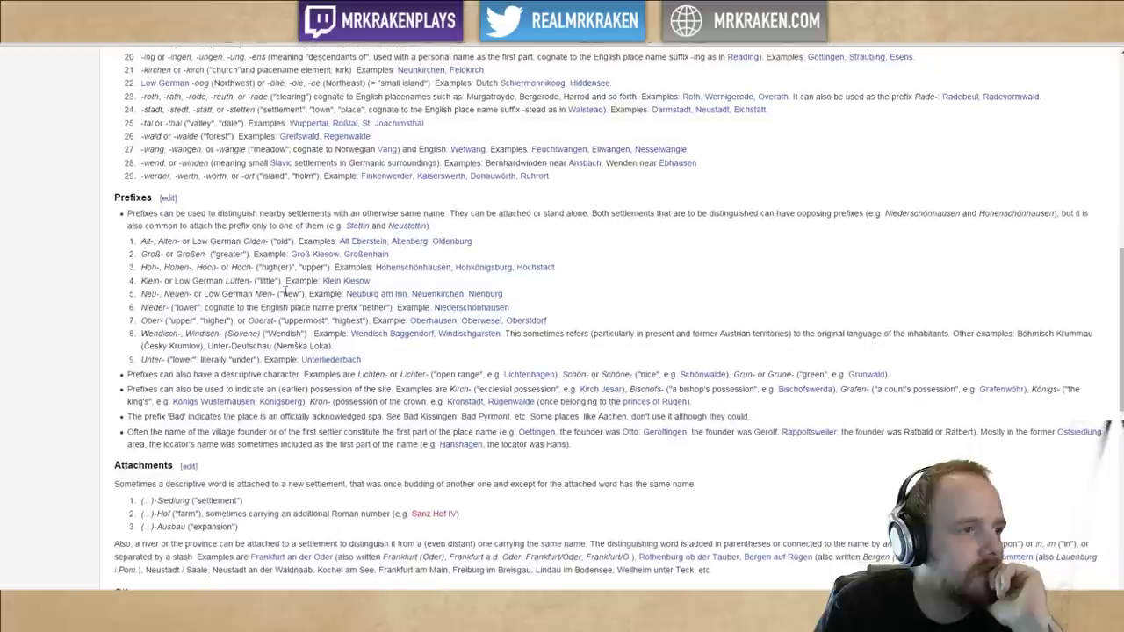
double_click(150, 281)
right_click(151, 291)
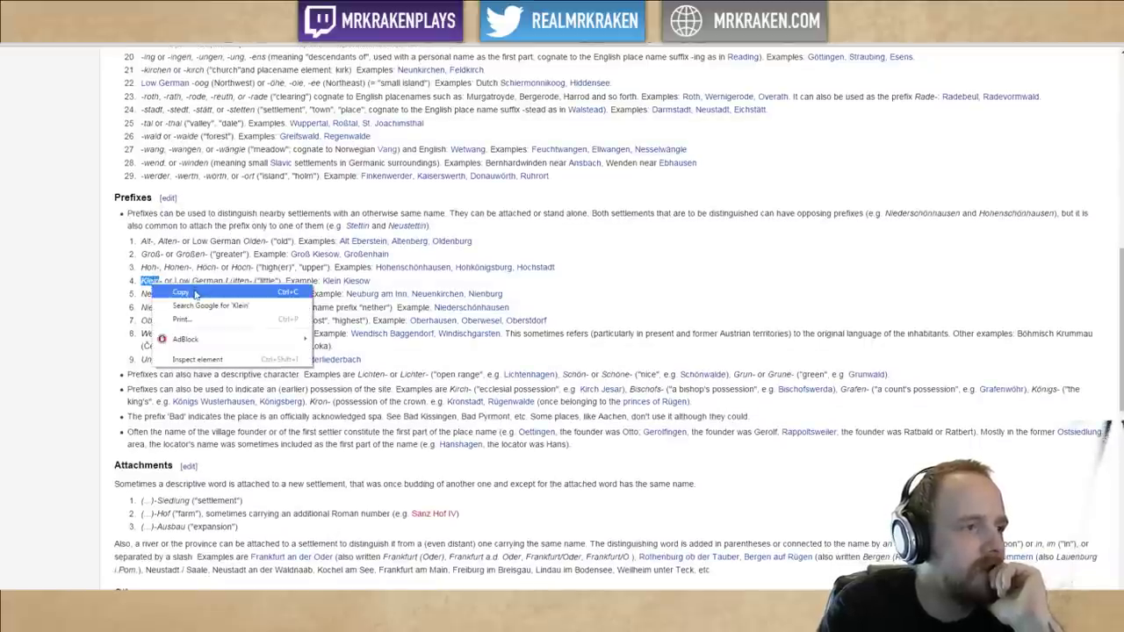
left_click(201, 295)
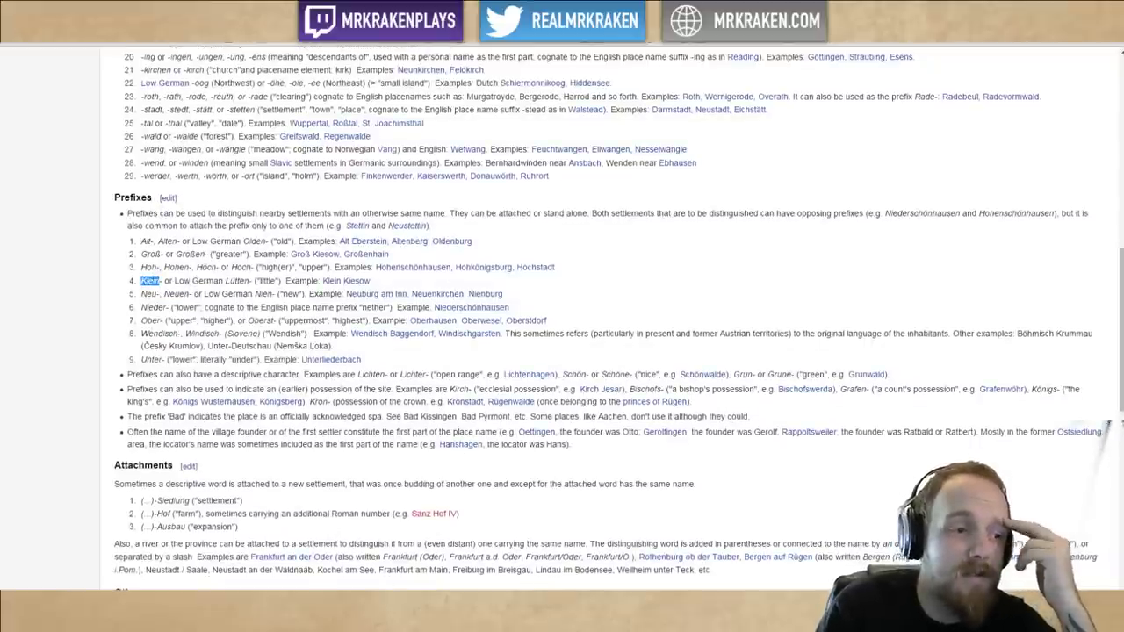
Switch back to Photoshop and add the prefix "Klein" to the river-crossing label so it reads "Kleinfurt".
key("alt+Tab")
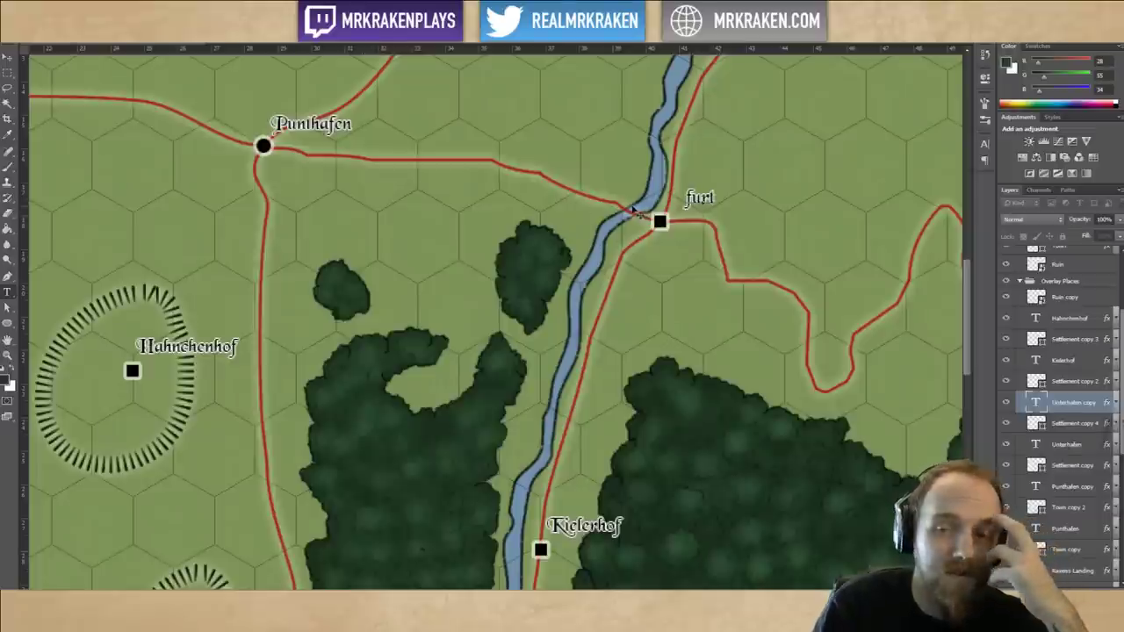
key("ctrl+t")
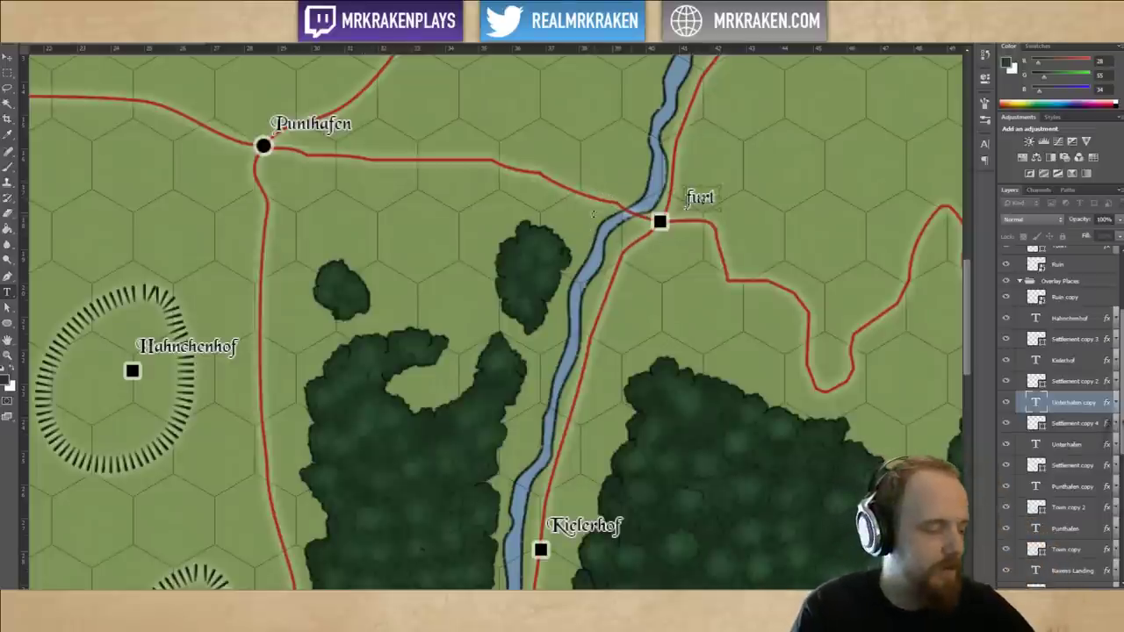
type("Klein")
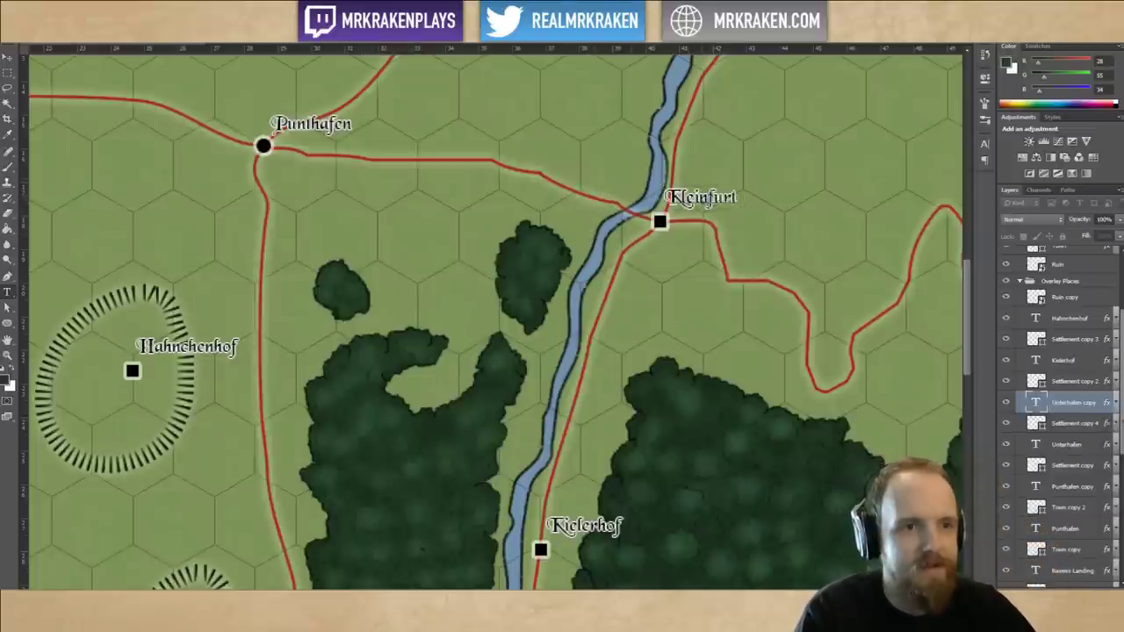
left_click(8, 58)
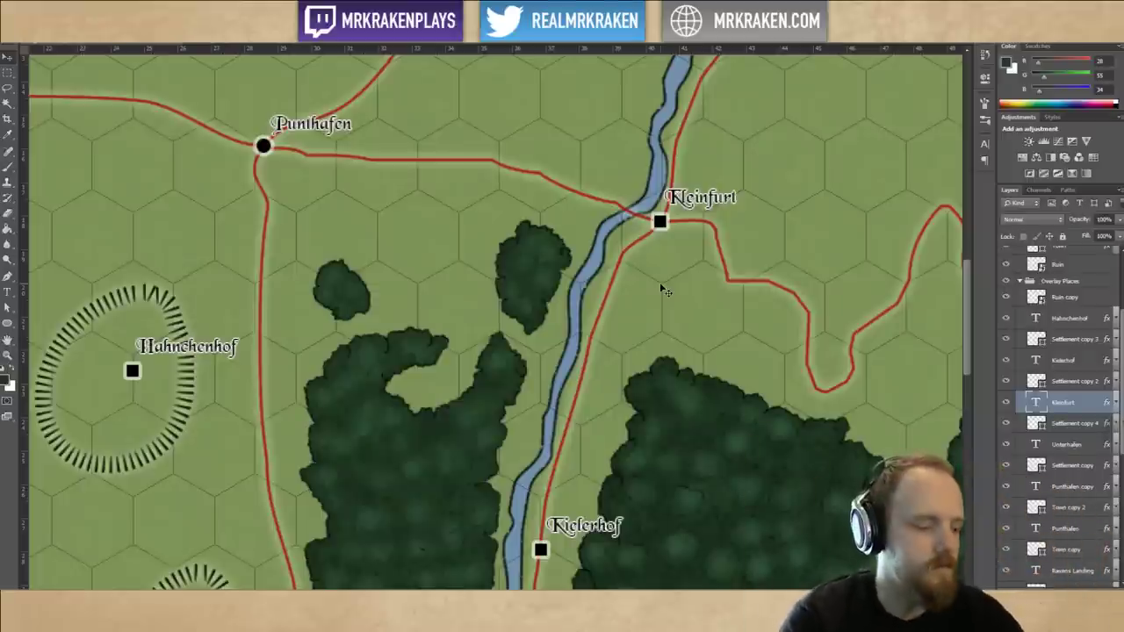
Examine the roads, river and forests around Punthafen and Kleinfurt on the regional map.
scroll(665, 292, "down", 5)
scroll(567, 258, "up", 3)
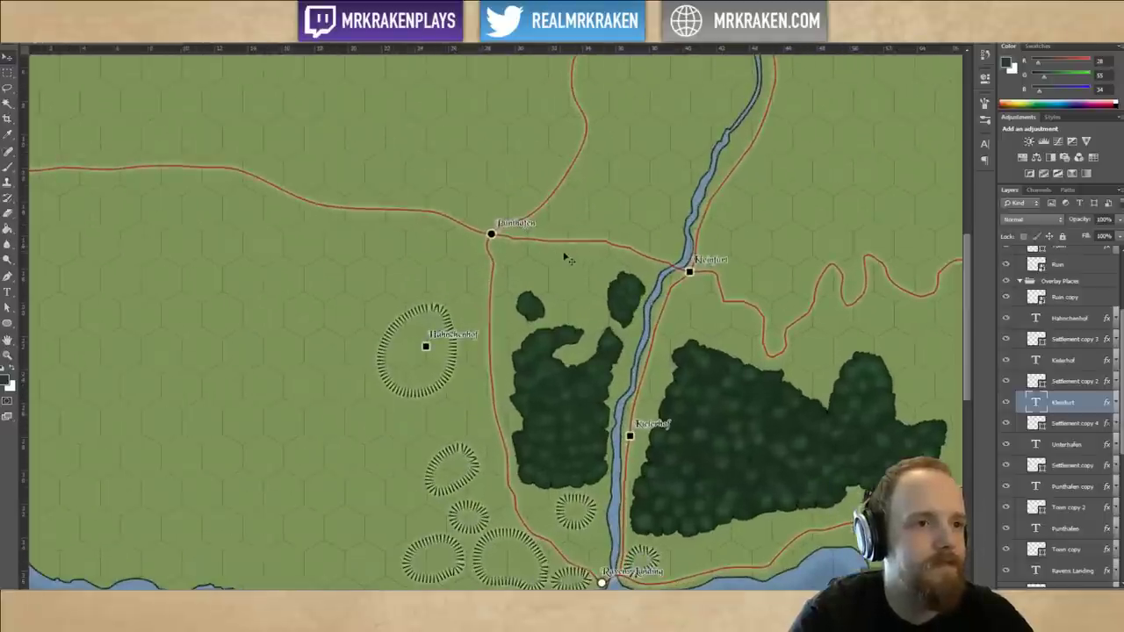
scroll(567, 259, "up", 4)
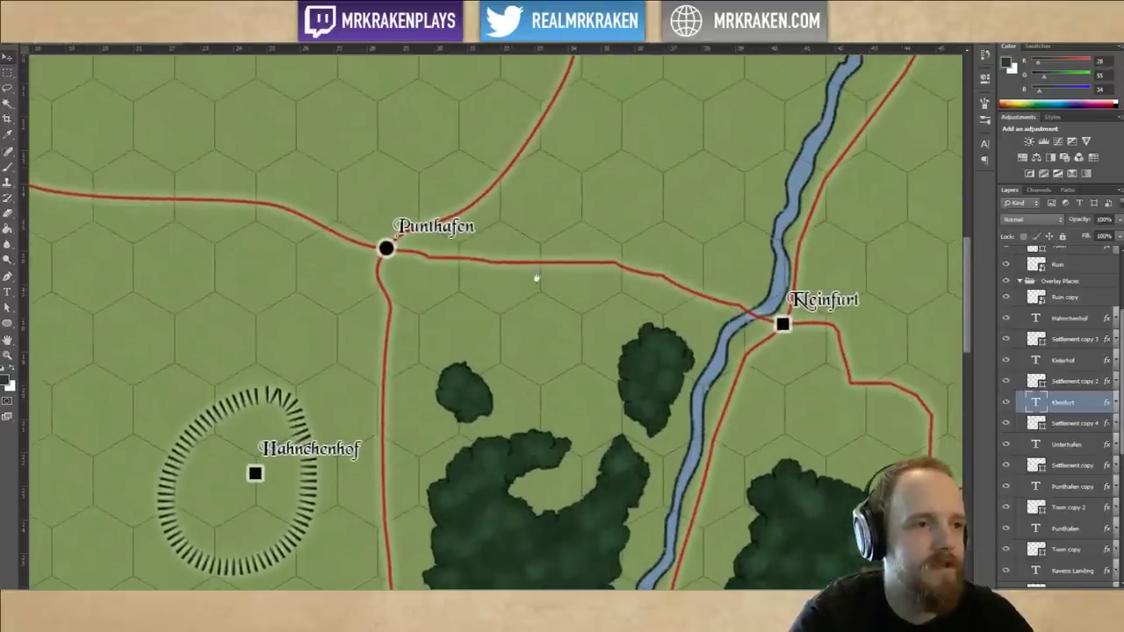
left_click_drag(568, 253, 525, 280)
scroll(527, 275, "down", 3)
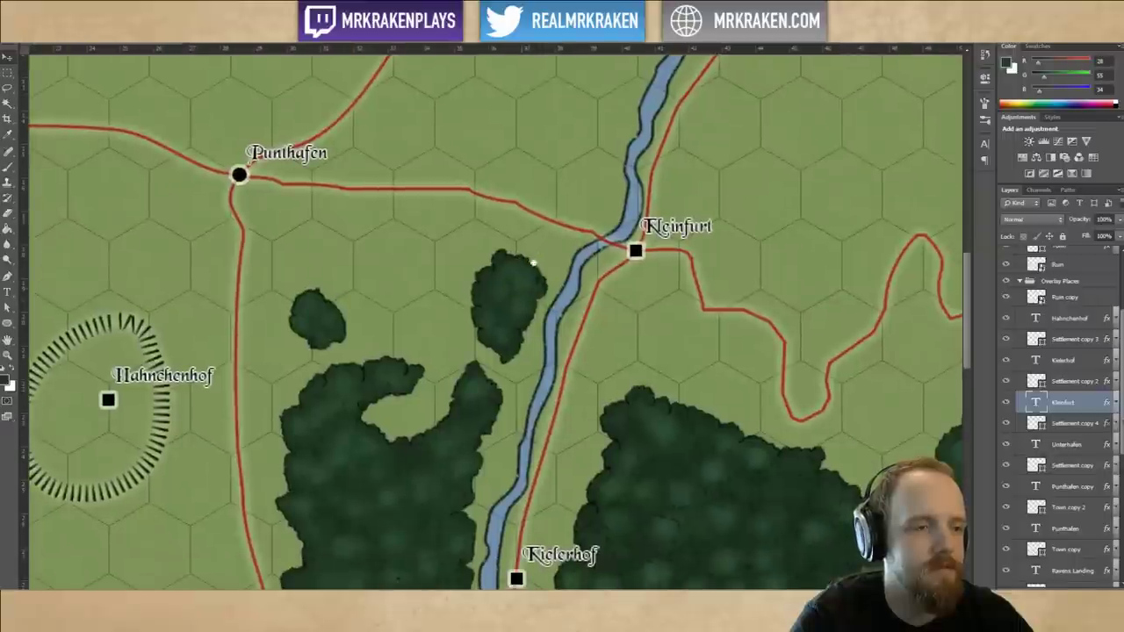
scroll(533, 262, "down", 3)
scroll(527, 296, "up", 3)
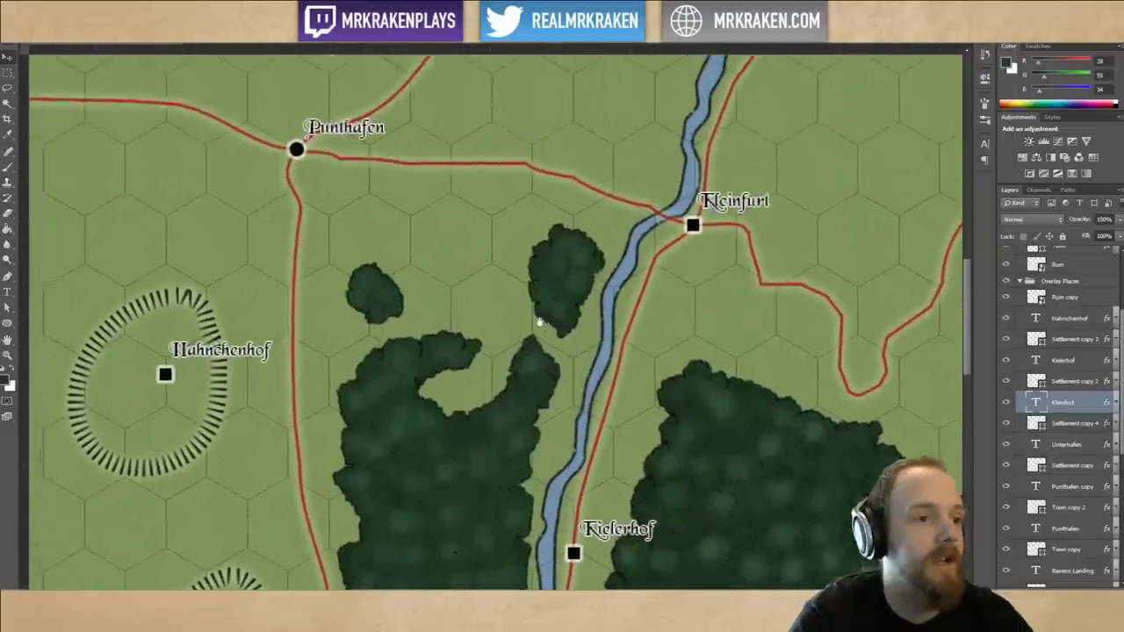
scroll(536, 325, "down", 5)
scroll(493, 314, "up", 5)
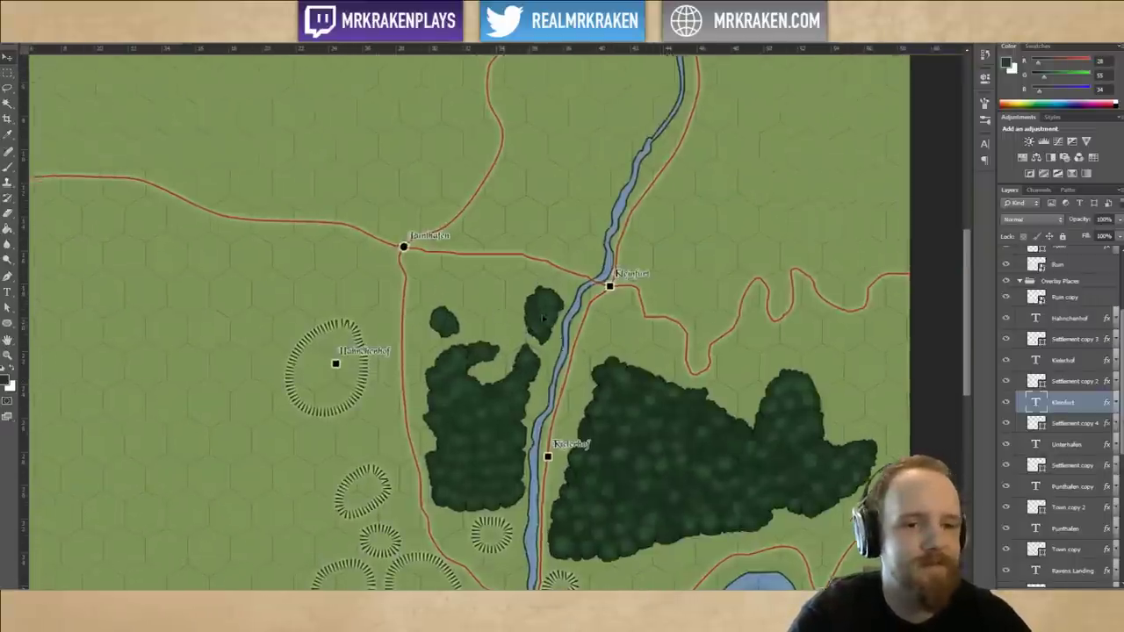
left_click_drag(562, 247, 495, 288)
left_click_drag(561, 323, 593, 204)
scroll(534, 328, "down", 2)
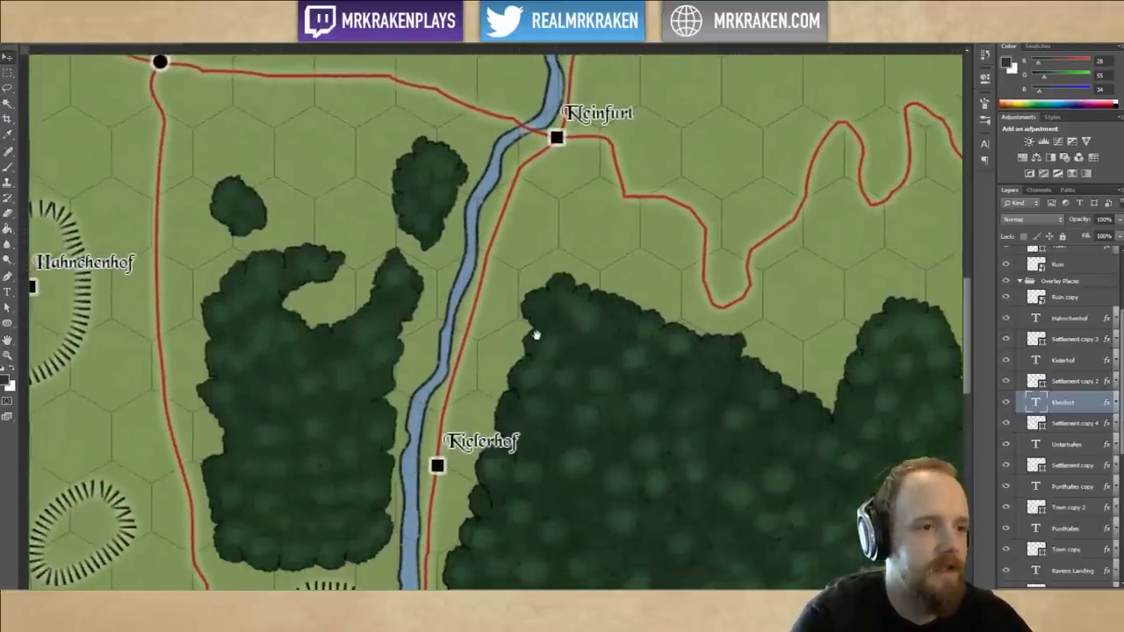
Examine the southern coast, the hills near Ravens Landing and the open land west of Hahnchenhof.
scroll(542, 321, "down", 5)
scroll(562, 320, "left", 3)
scroll(587, 320, "down", 3)
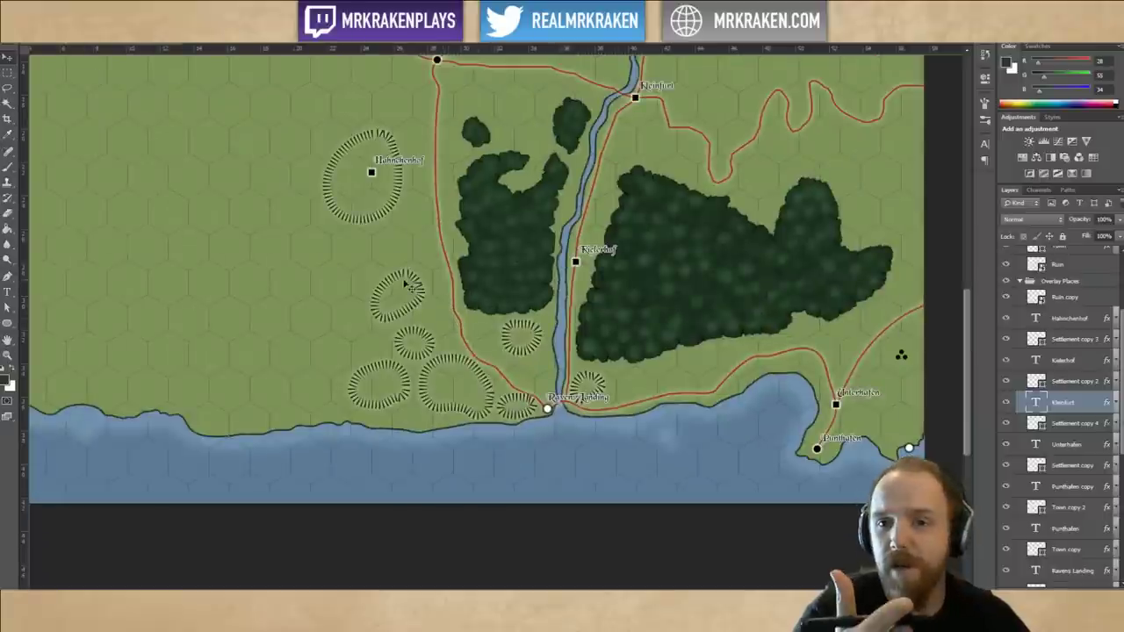
scroll(657, 296, "up", 3)
scroll(713, 311, "left", 4)
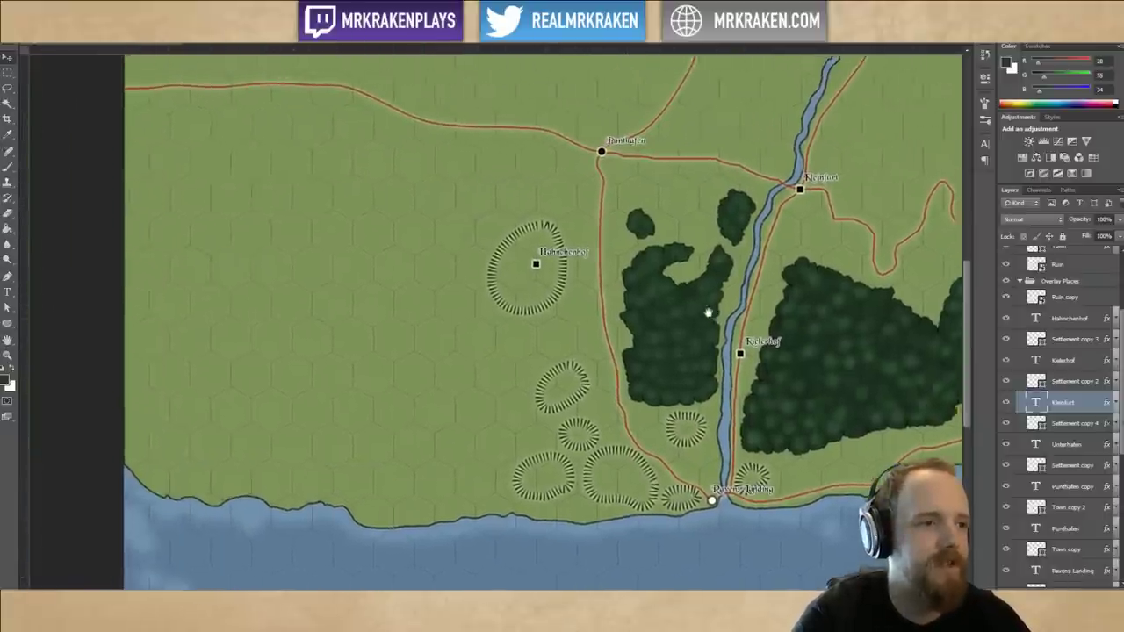
left_click_drag(692, 323, 645, 296)
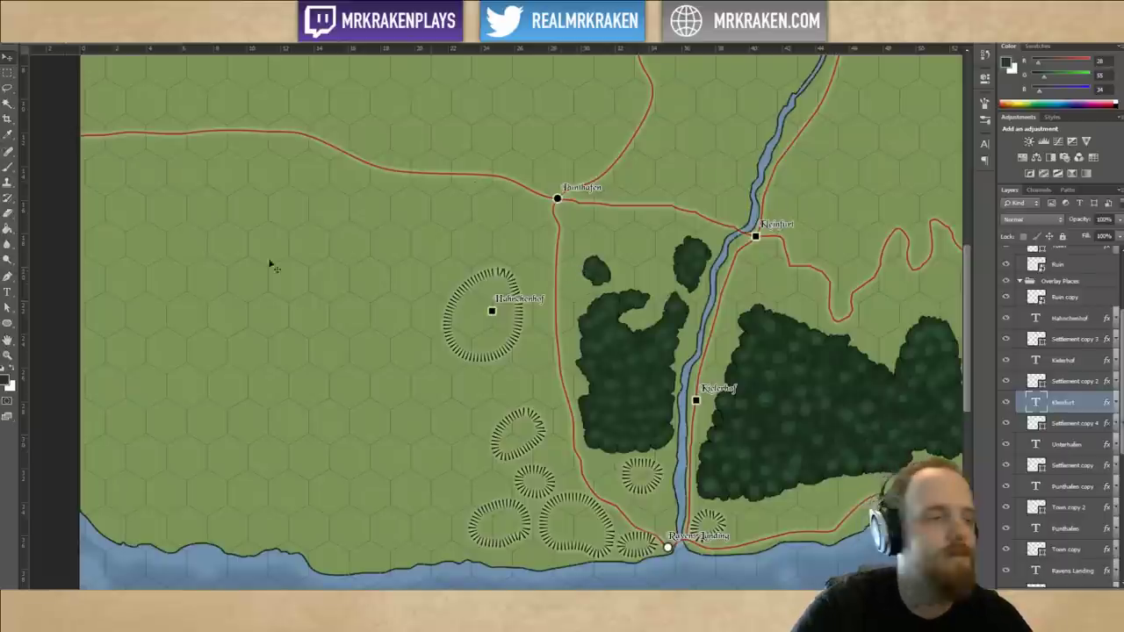
scroll(527, 281, "up", 4)
scroll(527, 281, "right", 2)
scroll(615, 264, "down", 4)
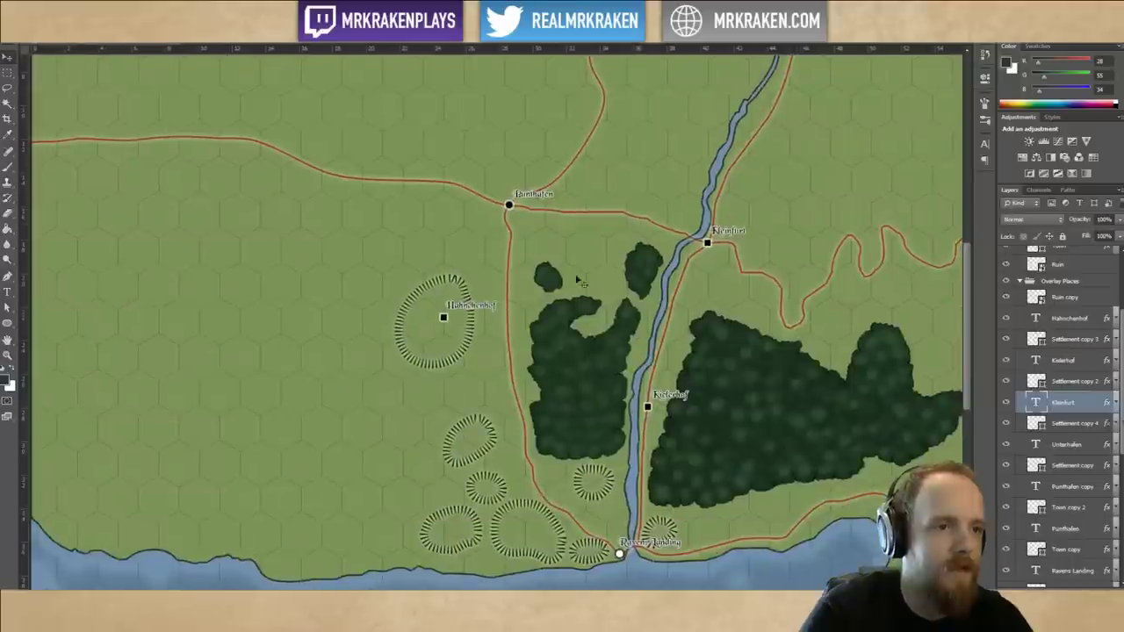
left_click_drag(595, 358, 590, 331)
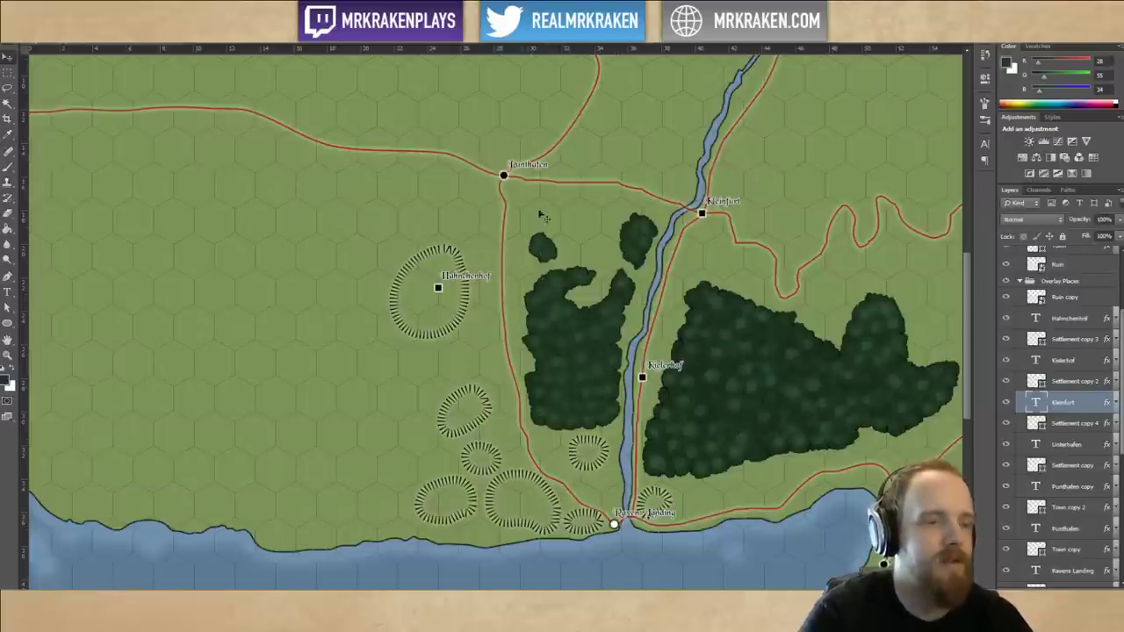
left_click_drag(622, 542, 554, 383)
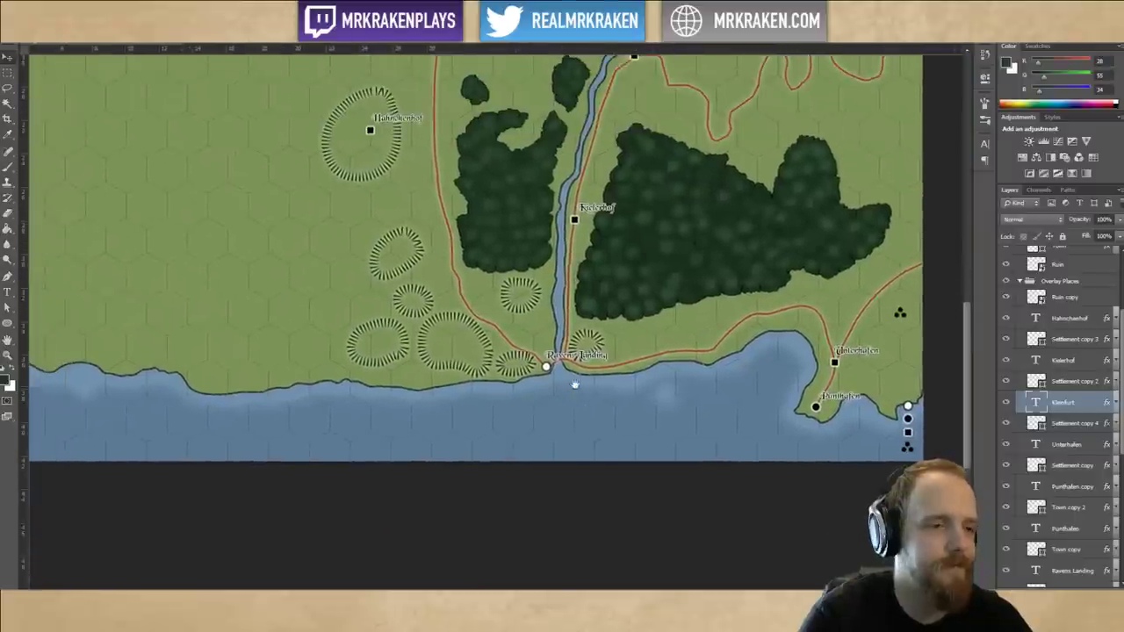
Switch to the world map document and examine the southern end of the peninsula around Ravens Landing.
left_click(532, 40)
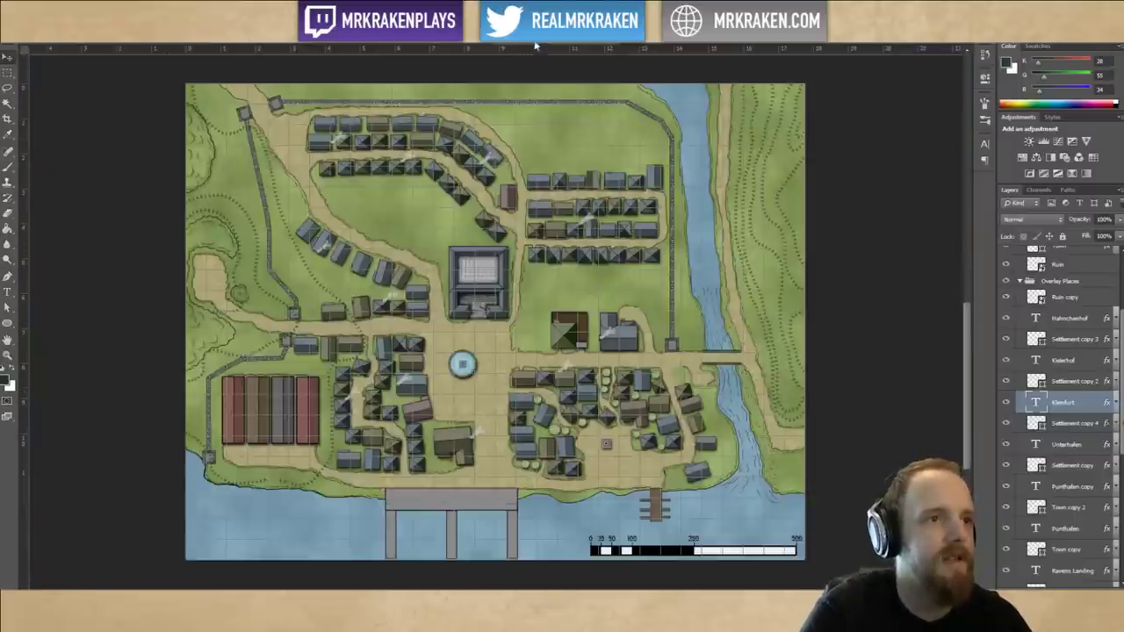
left_click(459, 40)
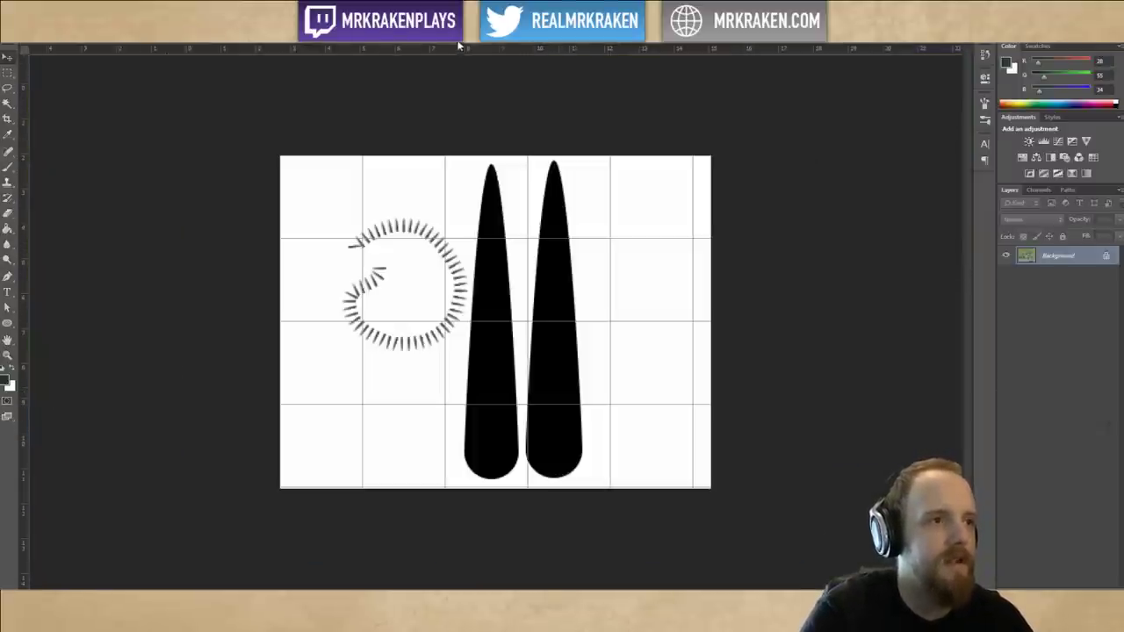
left_click(286, 48)
mouse_move(510, 322)
left_mouse_down()
mouse_move(523, 298)
mouse_move(511, 284)
left_mouse_up()
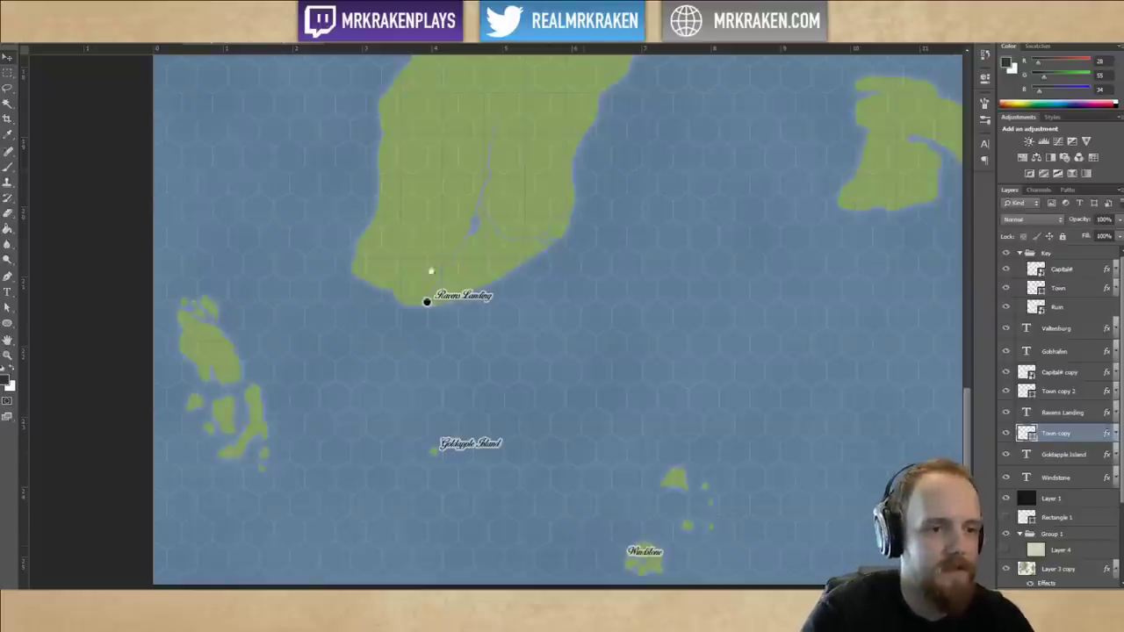
left_click_drag(432, 271, 430, 344)
key("ctrl+plus")
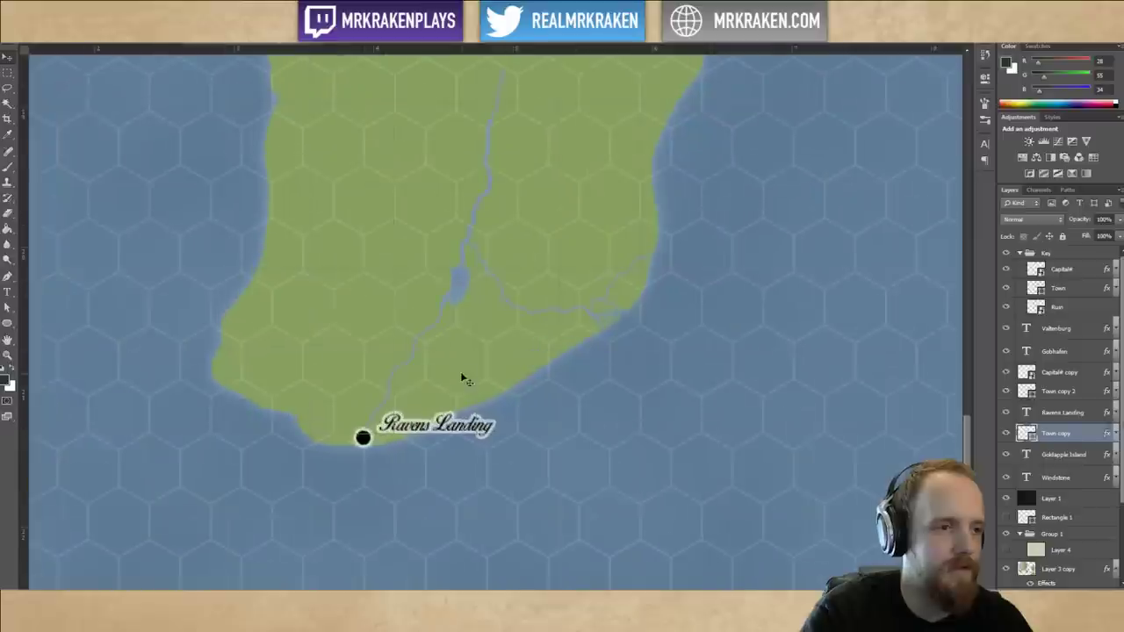
key("ctrl+minus")
key("ctrl+minus")
key("ctrl+minus")
scroll(666, 171, "up", 2)
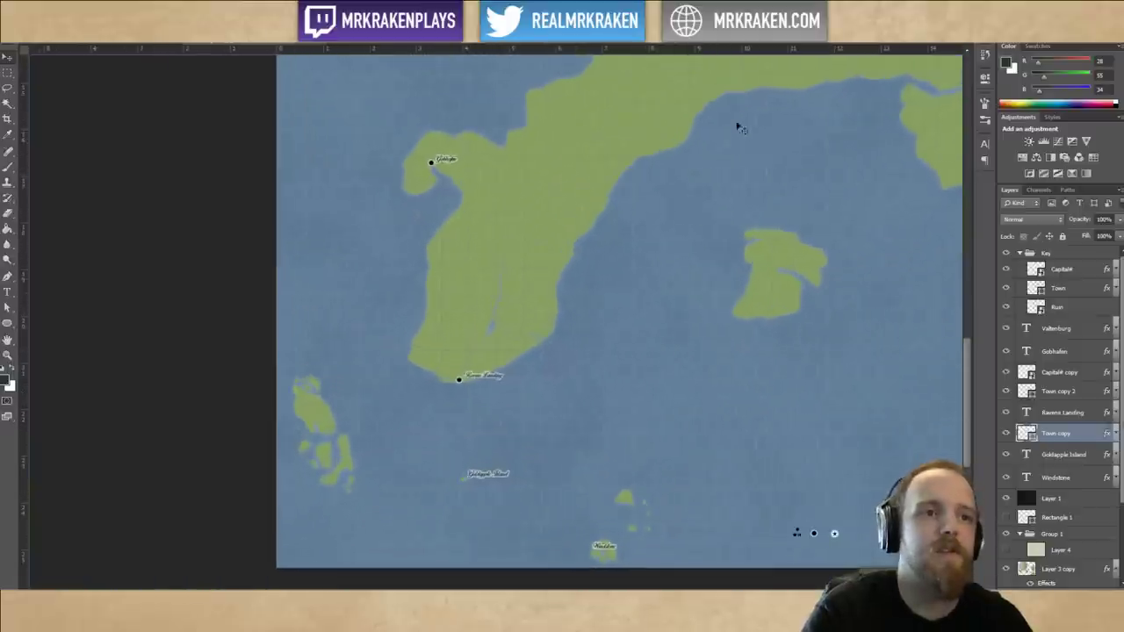
Examine the world map from Valtenburg down to Ravens Landing and the islands off the southwest coast.
left_click_drag(710, 135, 645, 255)
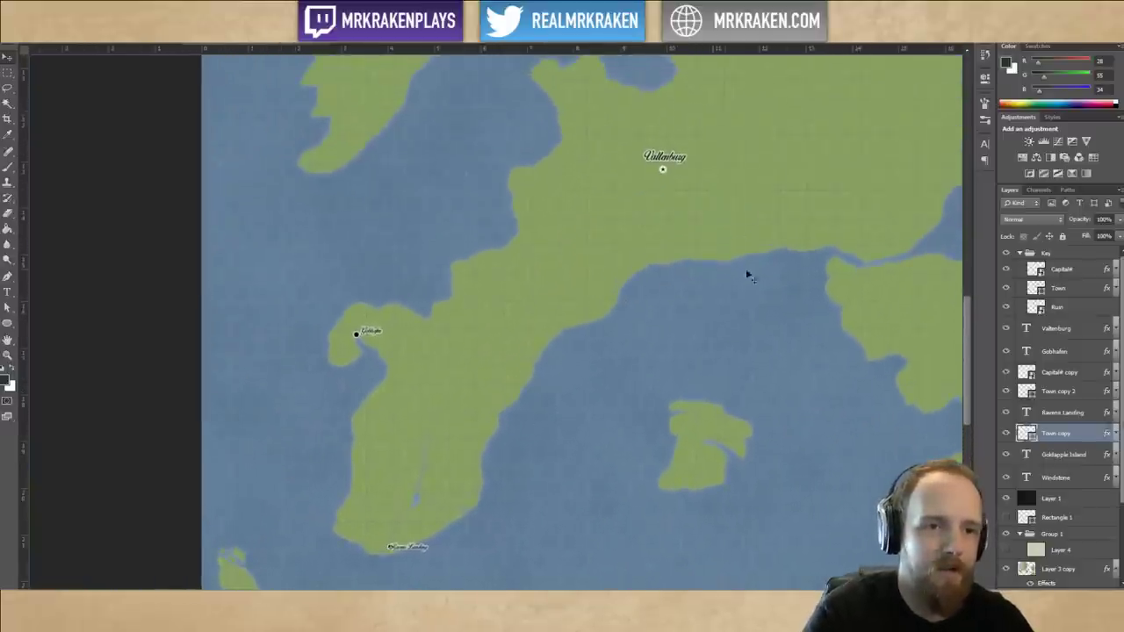
left_click_drag(746, 272, 606, 235)
left_click_drag(676, 331, 557, 269)
left_click_drag(721, 305, 823, 233)
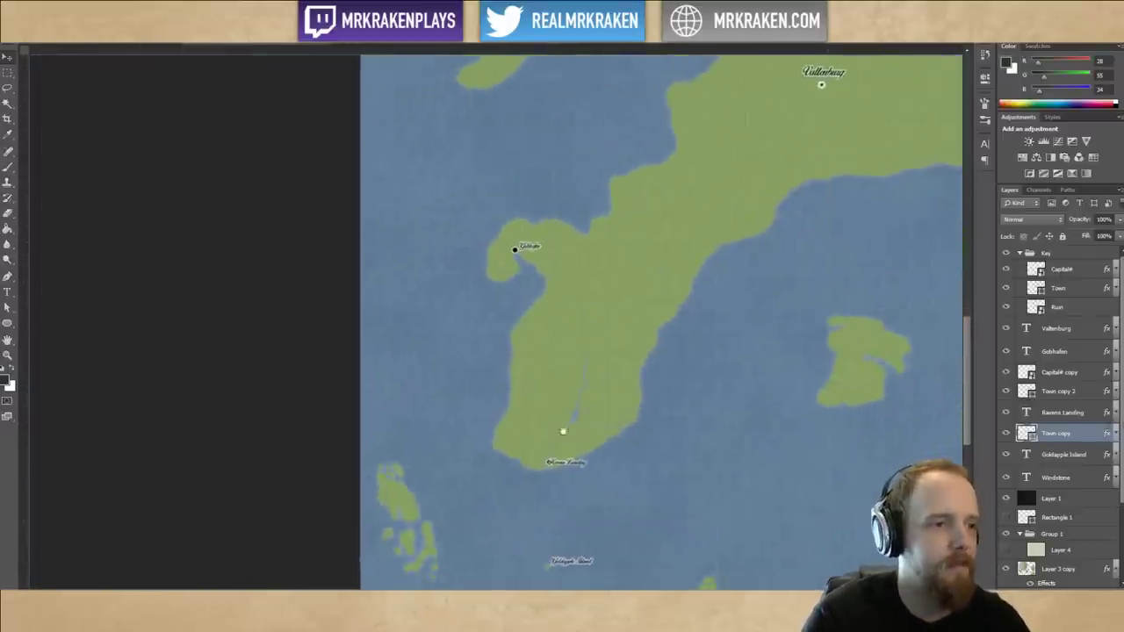
left_click_drag(605, 426, 641, 275)
key("ctrl+plus")
key("ctrl+plus")
key("ctrl+plus")
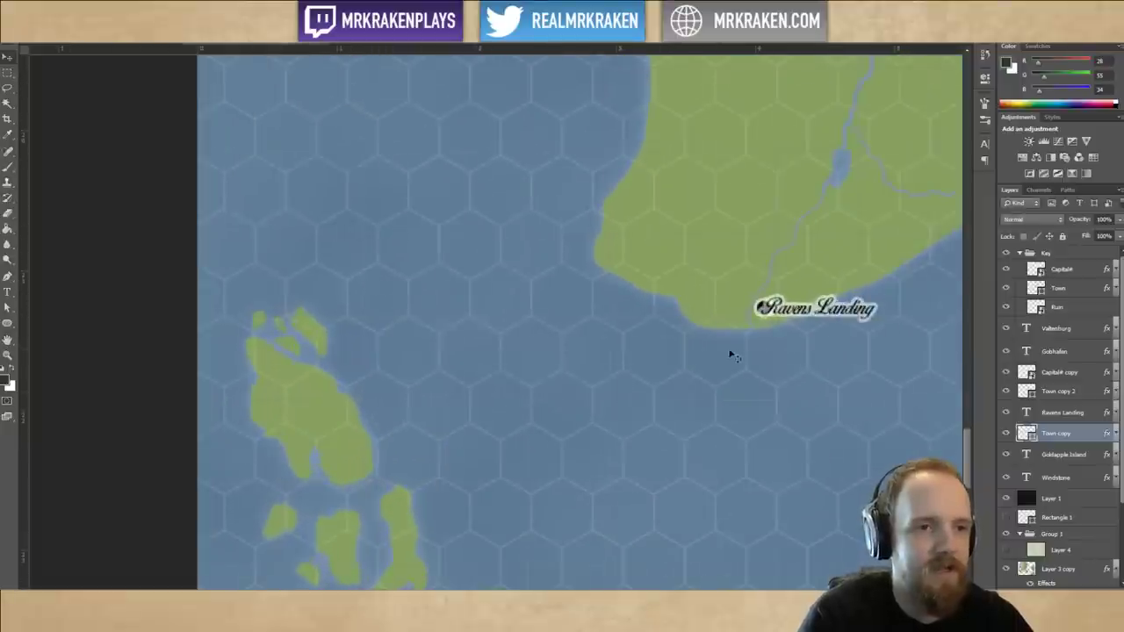
left_click_drag(755, 346, 647, 244)
left_click_drag(665, 309, 715, 361)
left_click_drag(604, 214, 521, 282)
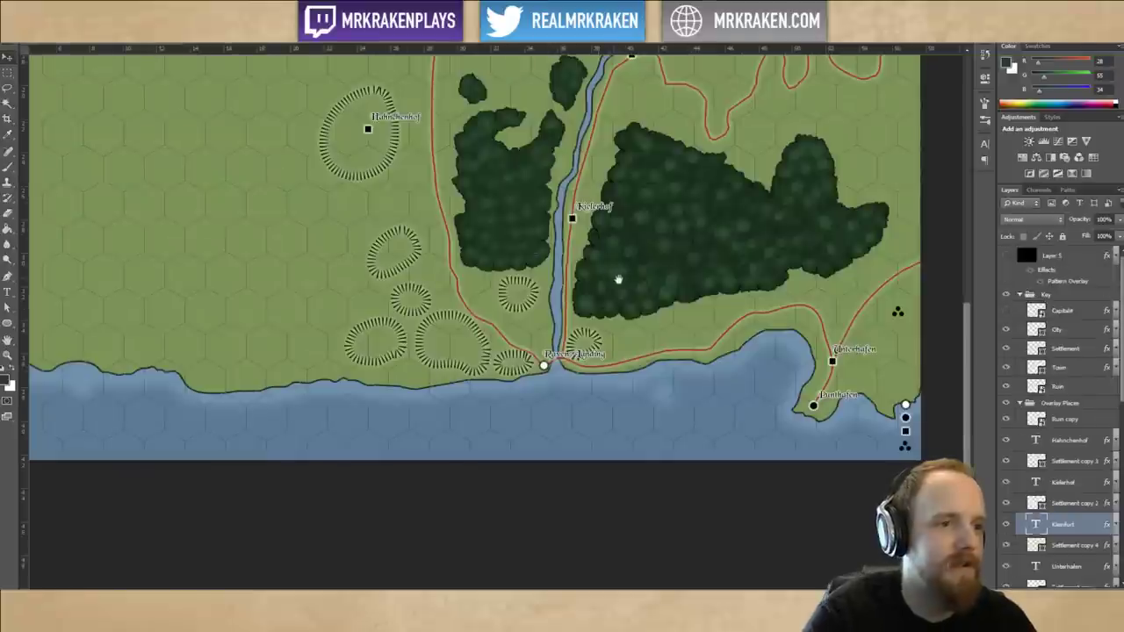
Return to the regional map and review it from the Ravens Landing coast up to the northern edge.
left_click_drag(614, 278, 640, 263)
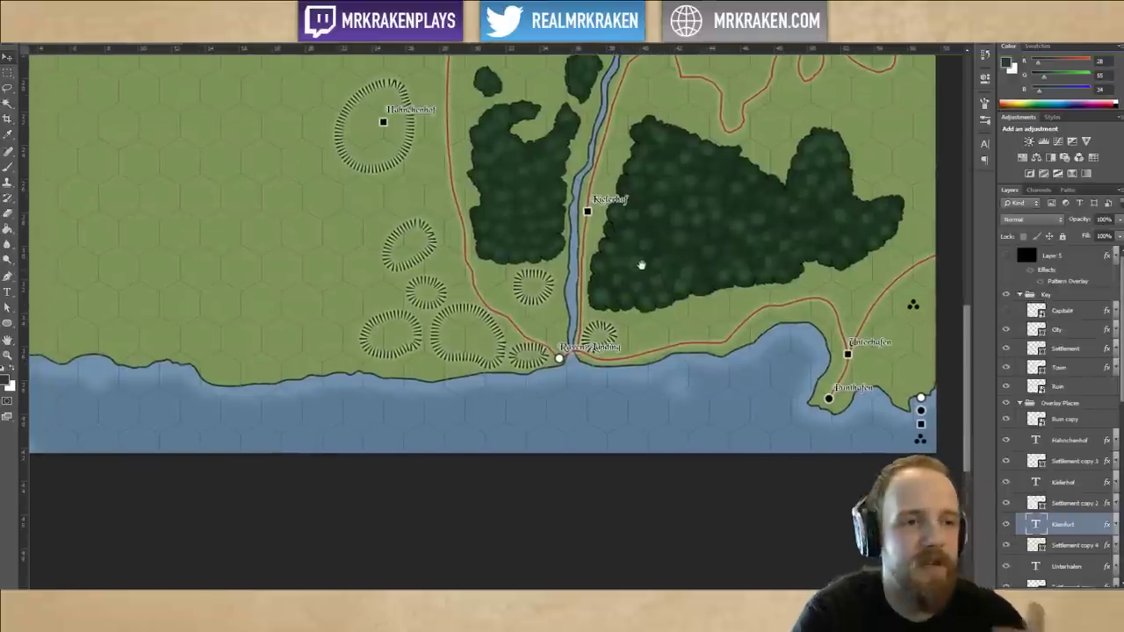
left_click_drag(571, 263, 706, 292)
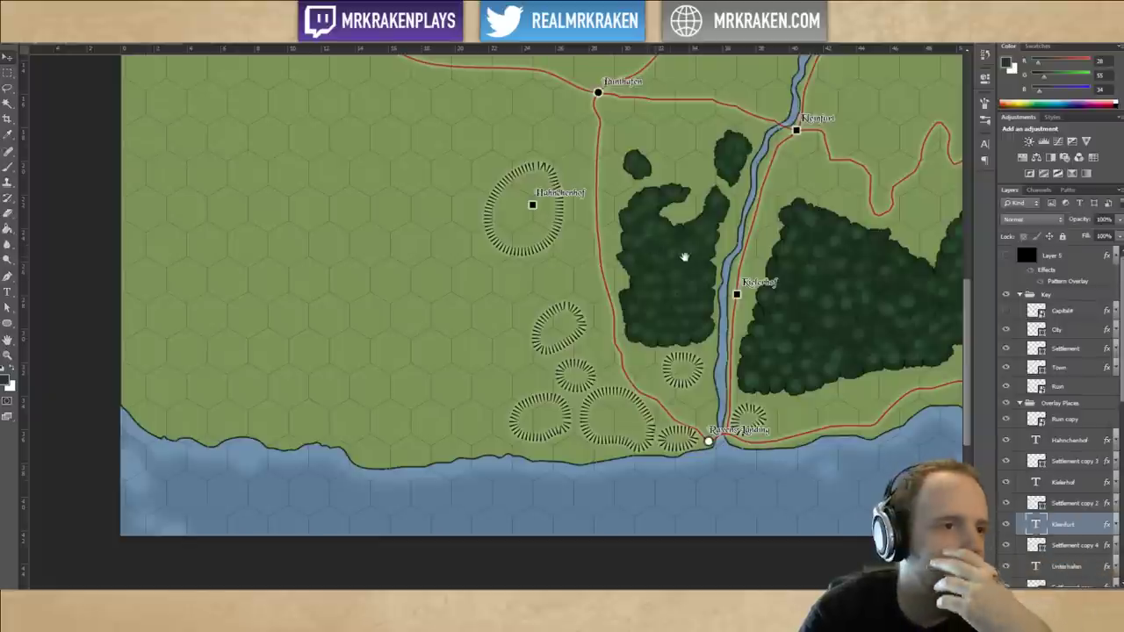
left_click_drag(682, 254, 623, 380)
left_click_drag(742, 198, 668, 330)
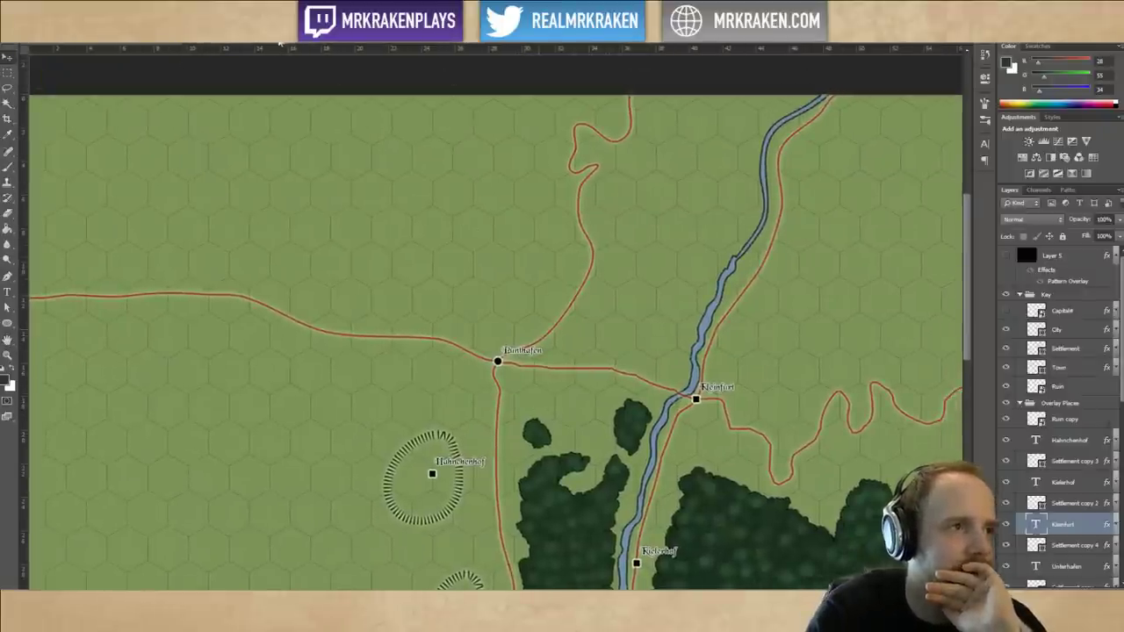
Switch to the world map again and examine where Ravens Landing lies relative to Gobhafen and Valtenburg.
left_click(279, 41)
left_click_drag(693, 213, 652, 302)
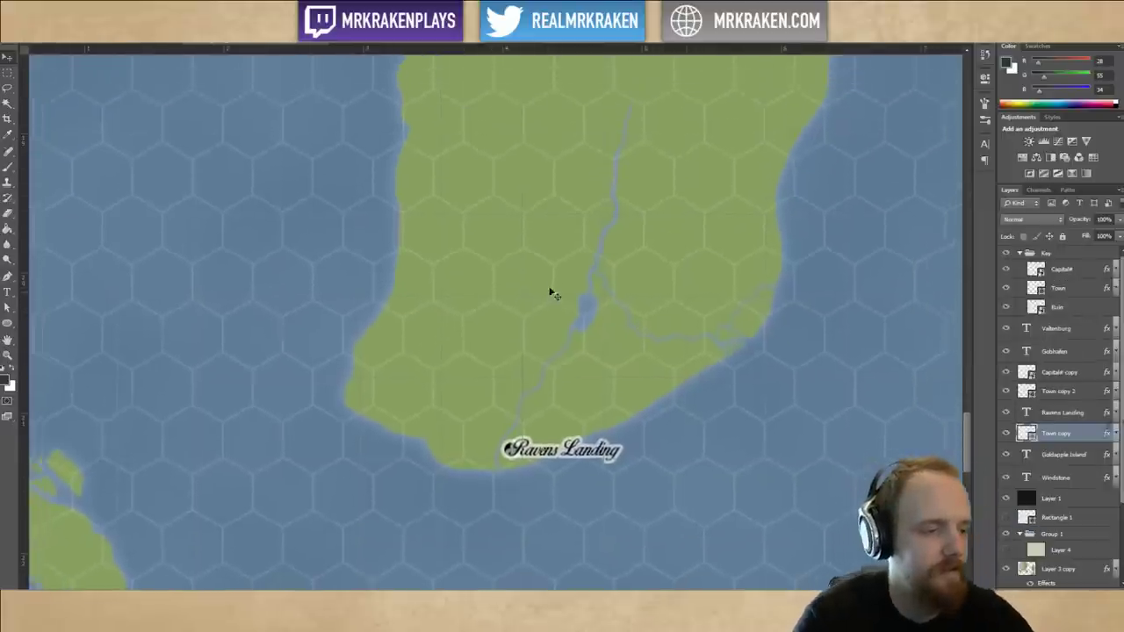
scroll(553, 294, "down", 5)
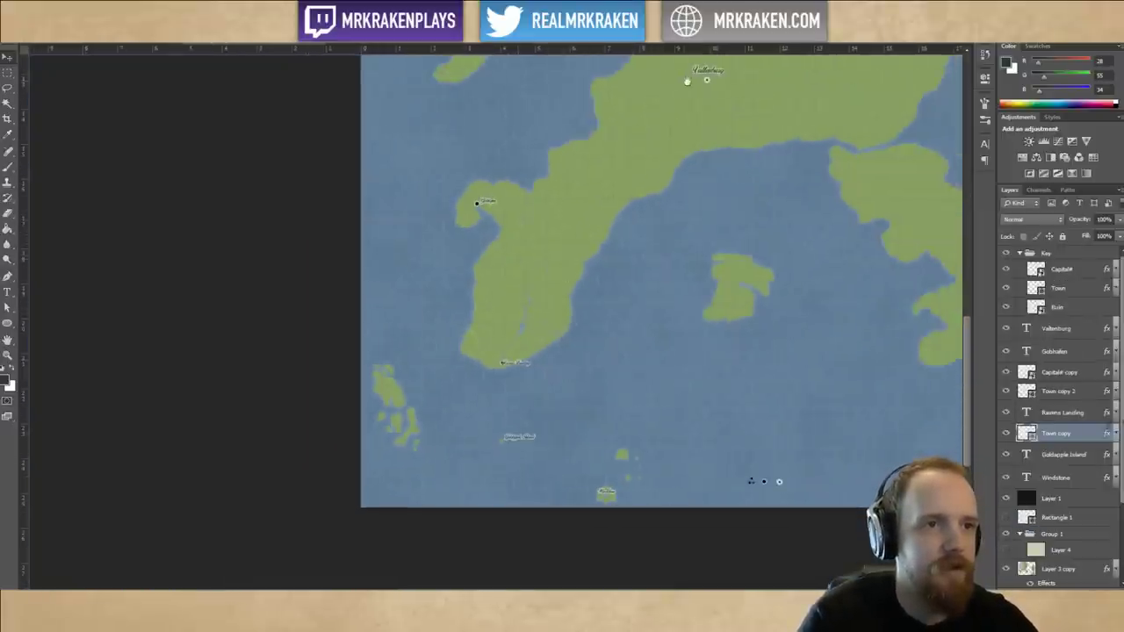
scroll(687, 81, "up", 5)
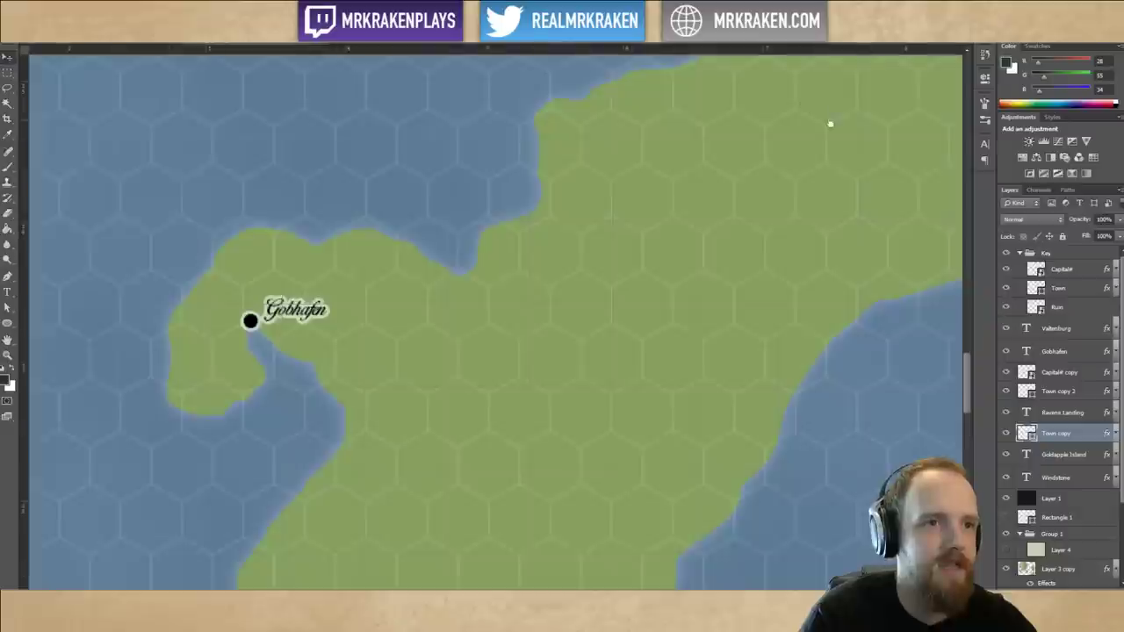
left_click_drag(830, 124, 476, 376)
left_click_drag(800, 135, 676, 273)
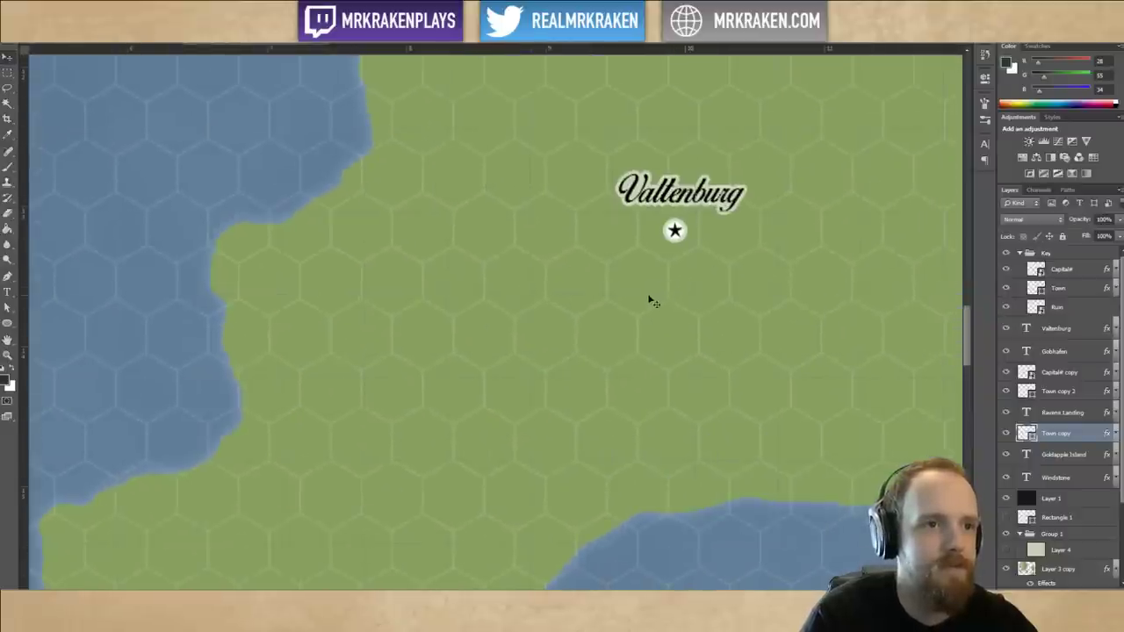
scroll(650, 301, "down", 4)
left_click_drag(565, 384, 743, 221)
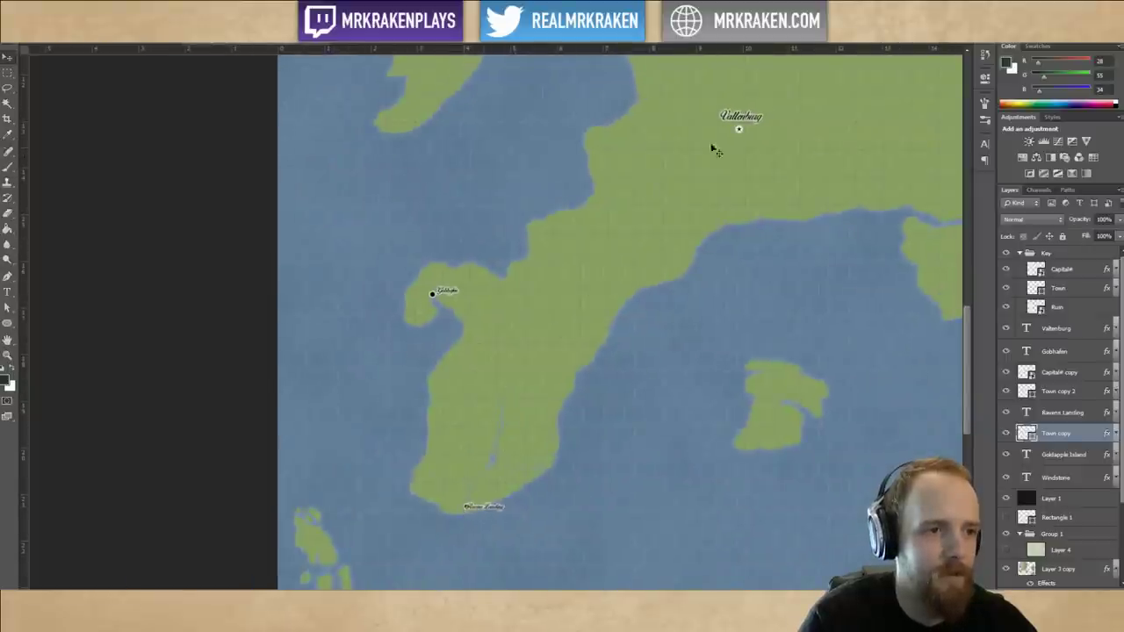
left_click_drag(564, 416, 568, 406)
scroll(567, 405, "up", 8)
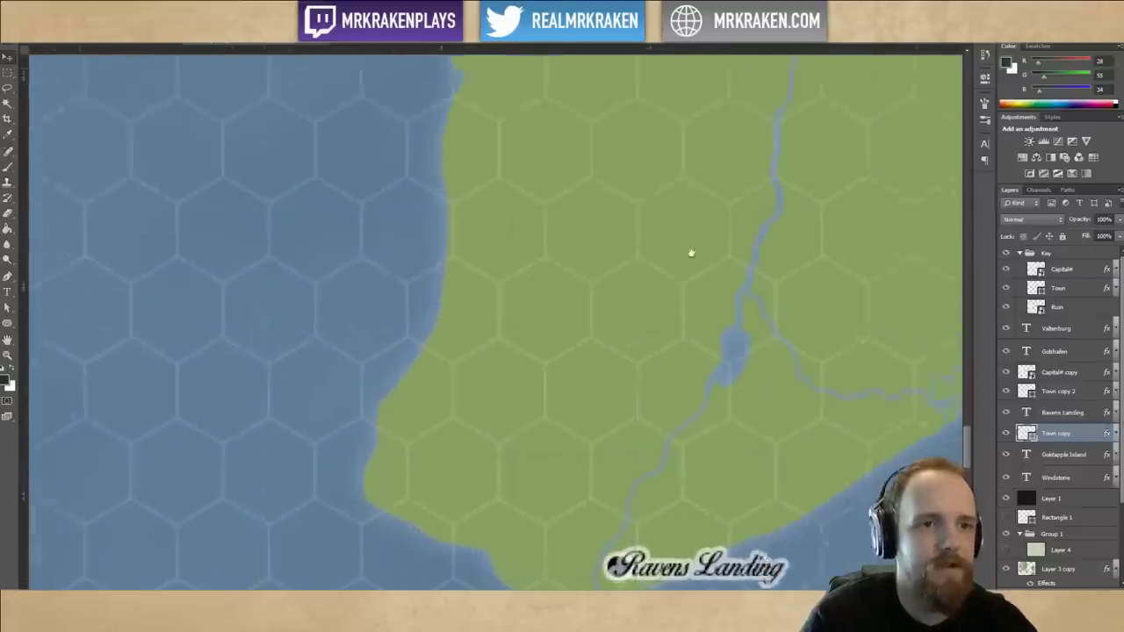
left_click_drag(656, 265, 631, 179)
scroll(636, 175, "down", 6)
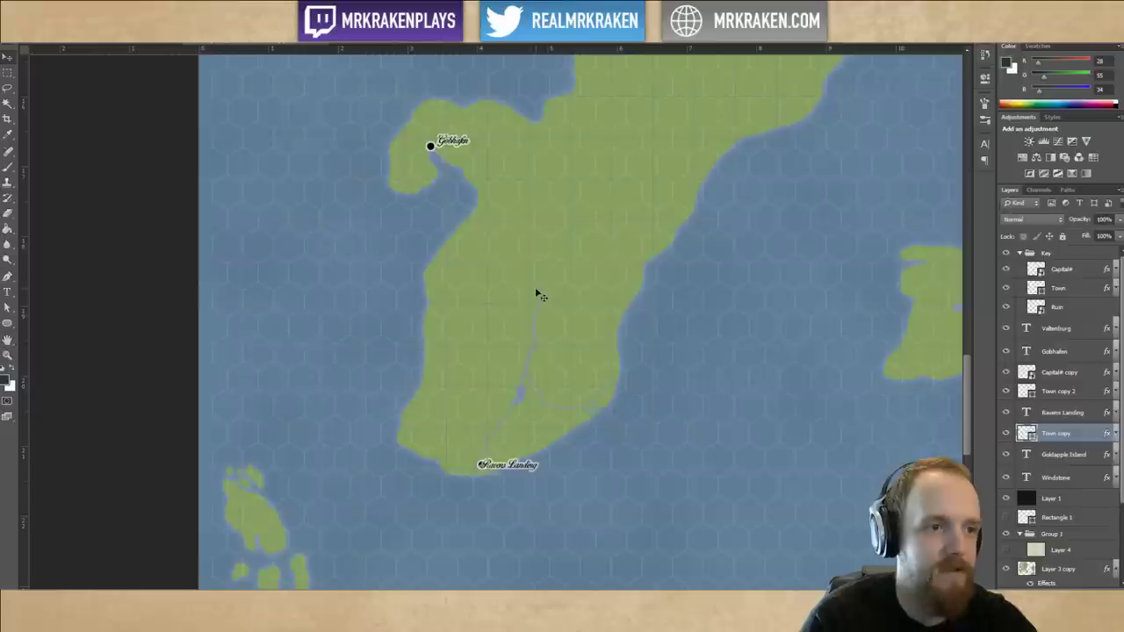
Examine the river mouth and coastline around Ravens Landing on the world map up close.
left_click_drag(595, 385, 667, 278)
scroll(580, 379, "up", 4)
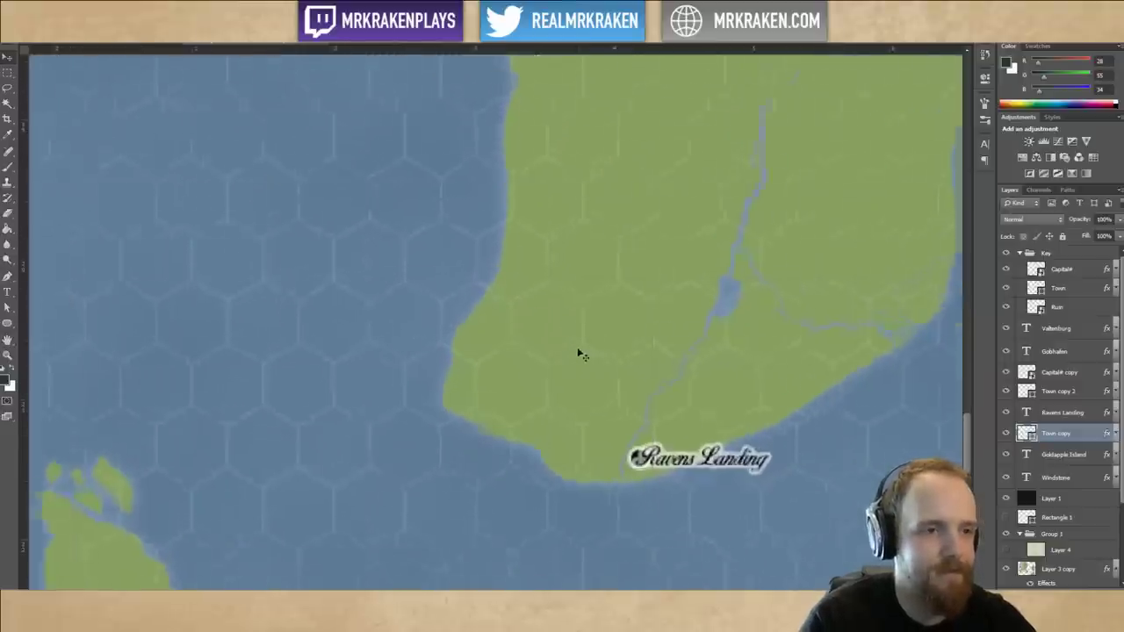
left_click_drag(681, 322, 670, 195)
key("ctrl+plus")
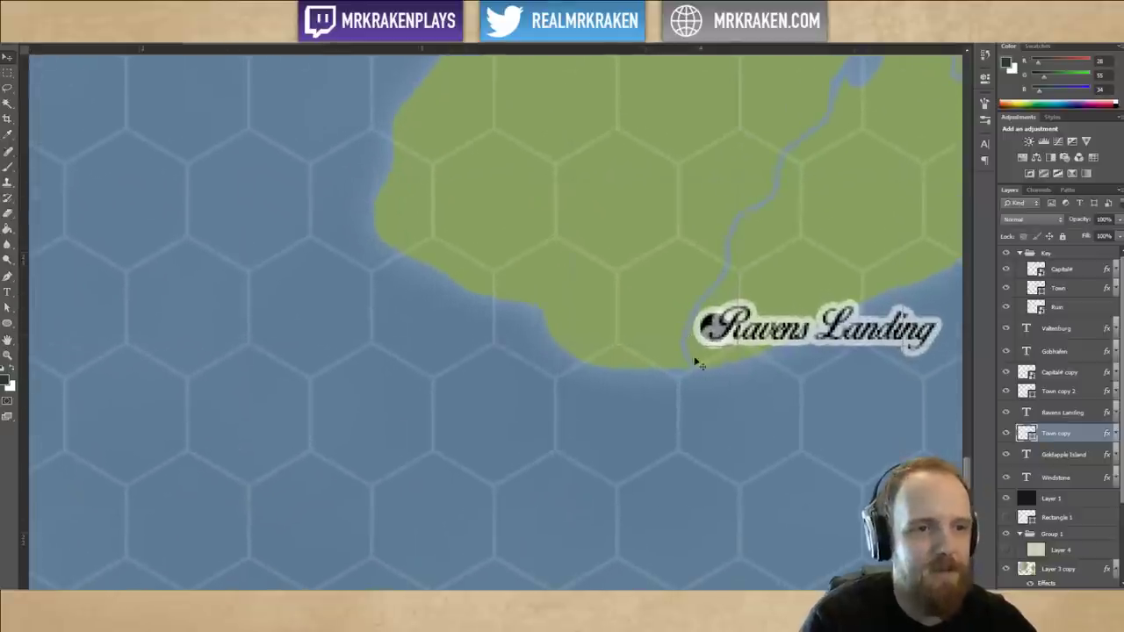
scroll(686, 358, "down", 5)
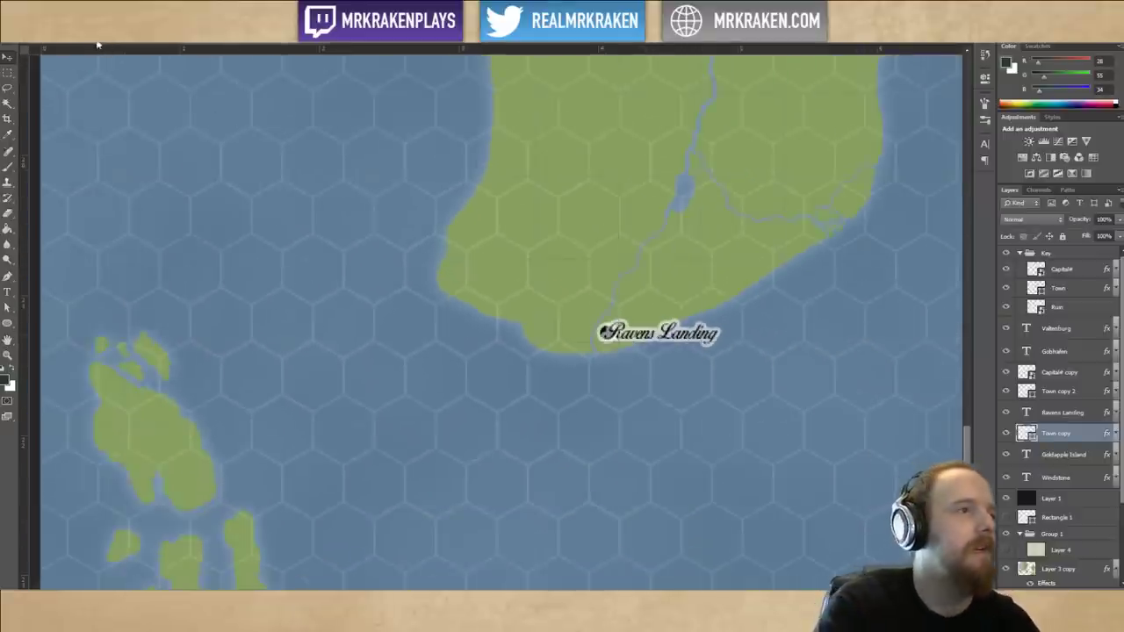
Return to the regional map and examine the roads, river and forests around Hahnchenhof, Punthafen and Kleinfurt.
left_click(130, 47)
scroll(694, 337, "down", 3)
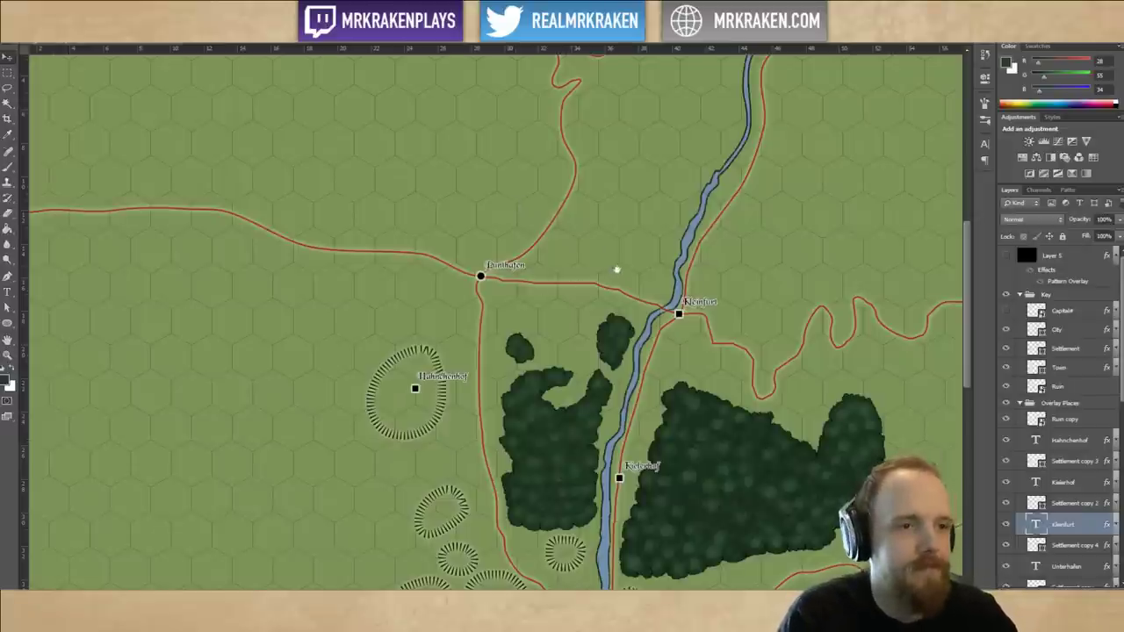
scroll(617, 269, "down", 2)
scroll(597, 288, "up", 4)
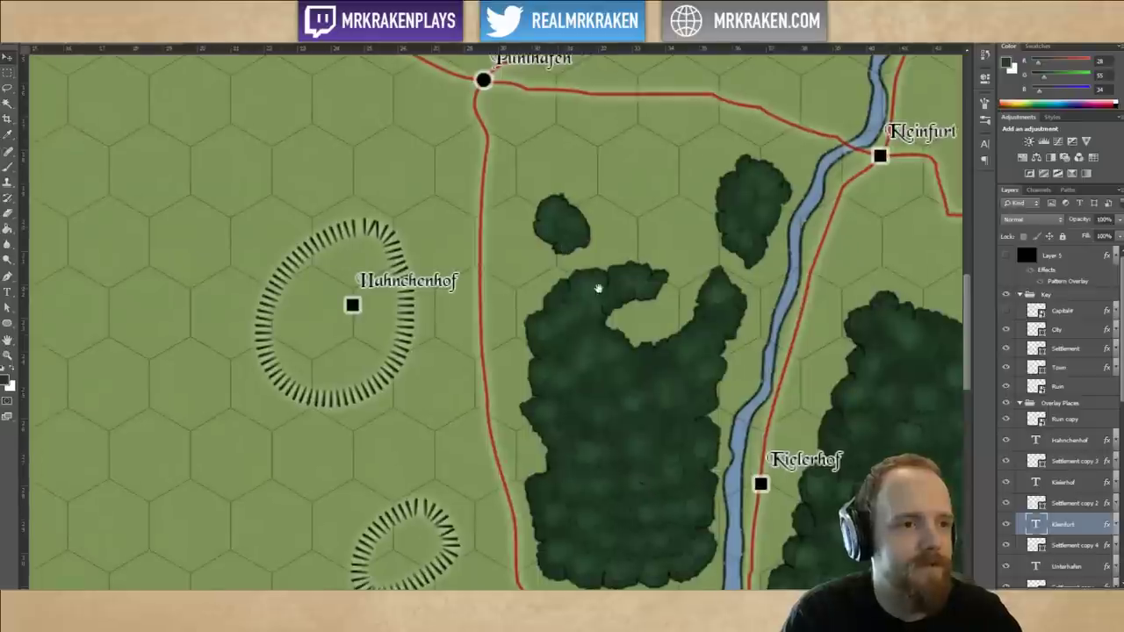
left_click_drag(599, 288, 601, 261)
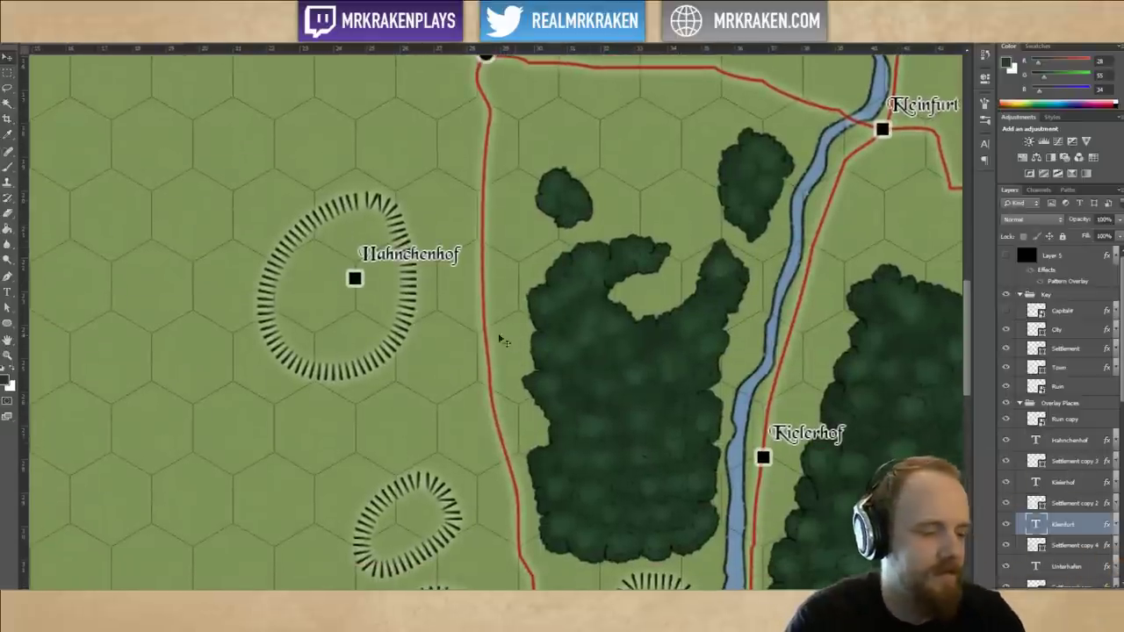
scroll(503, 341, "down", 3)
scroll(470, 327, "up", 1)
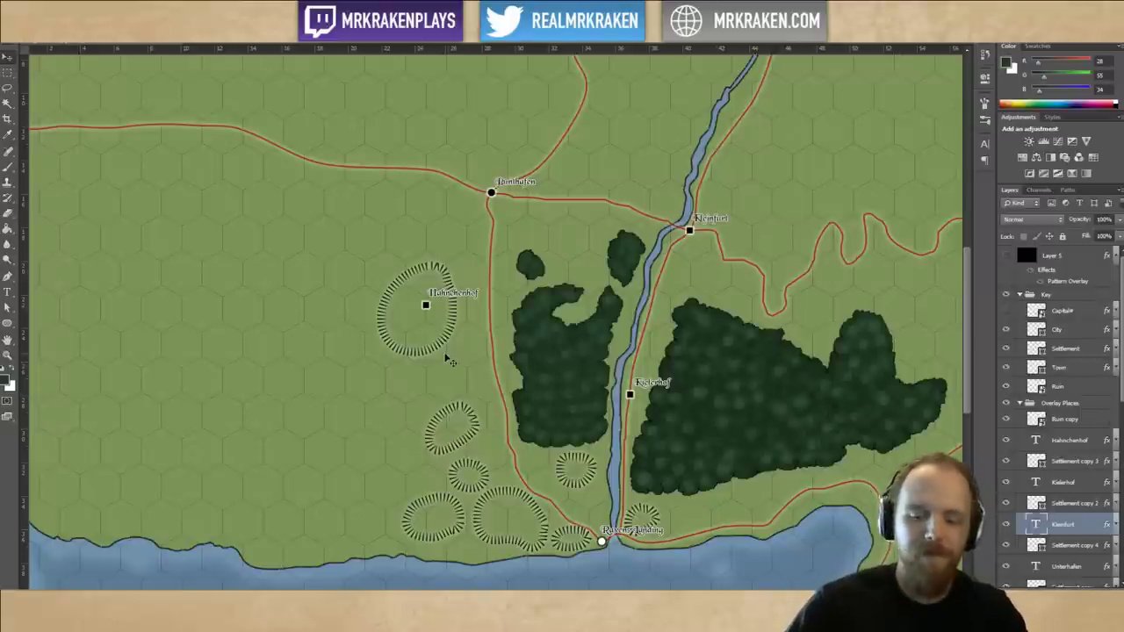
key("ctrl+plus")
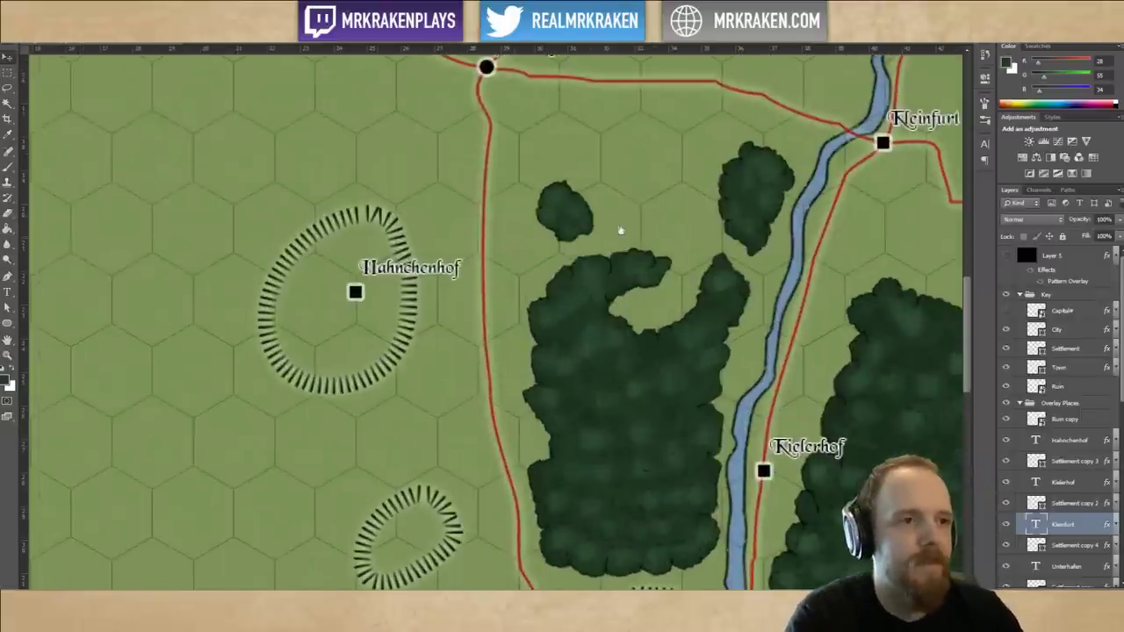
left_click_drag(573, 180, 638, 256)
left_click_drag(622, 174, 408, 208)
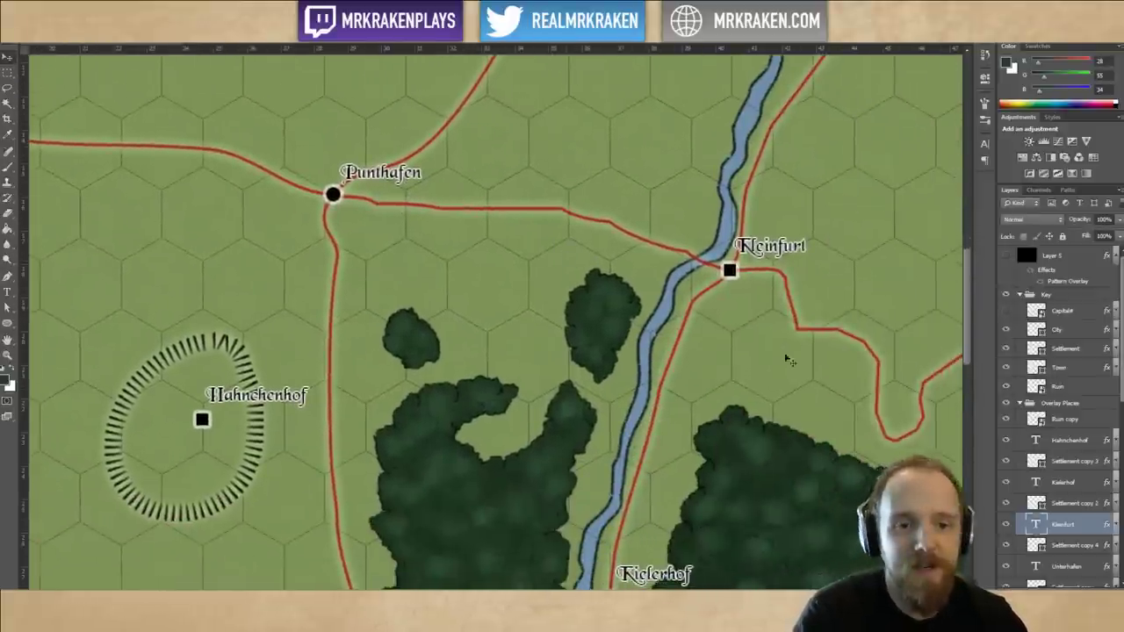
Delete the duplicate Punthafen label and its town marker at the crossroads west of Kleinfurt.
left_click(1084, 506)
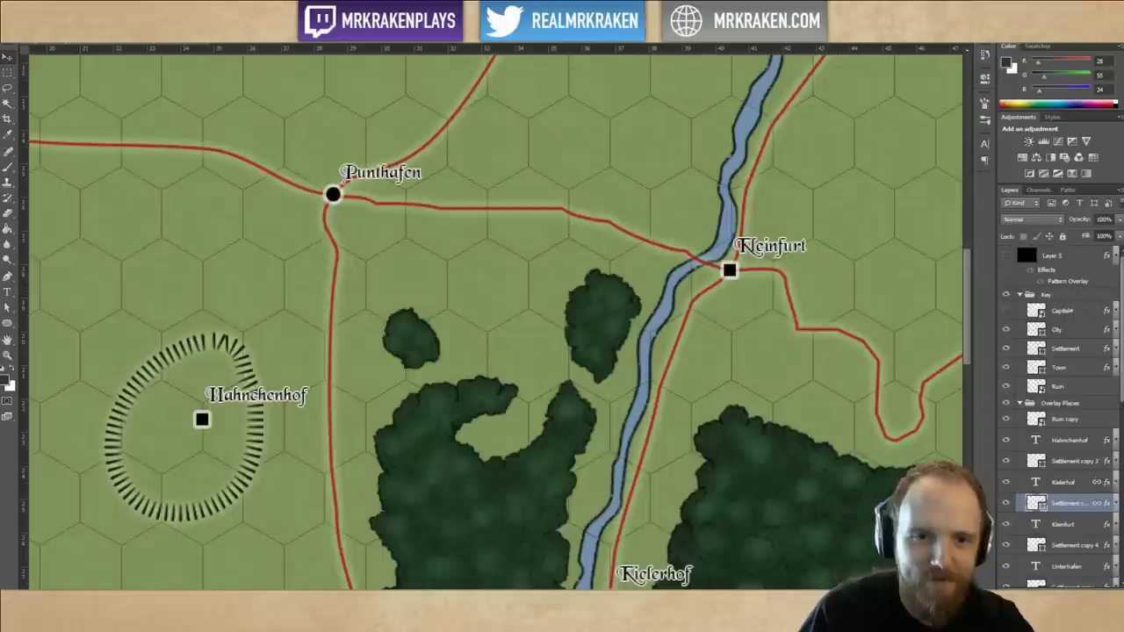
left_click_drag(1118, 406, 1120, 450)
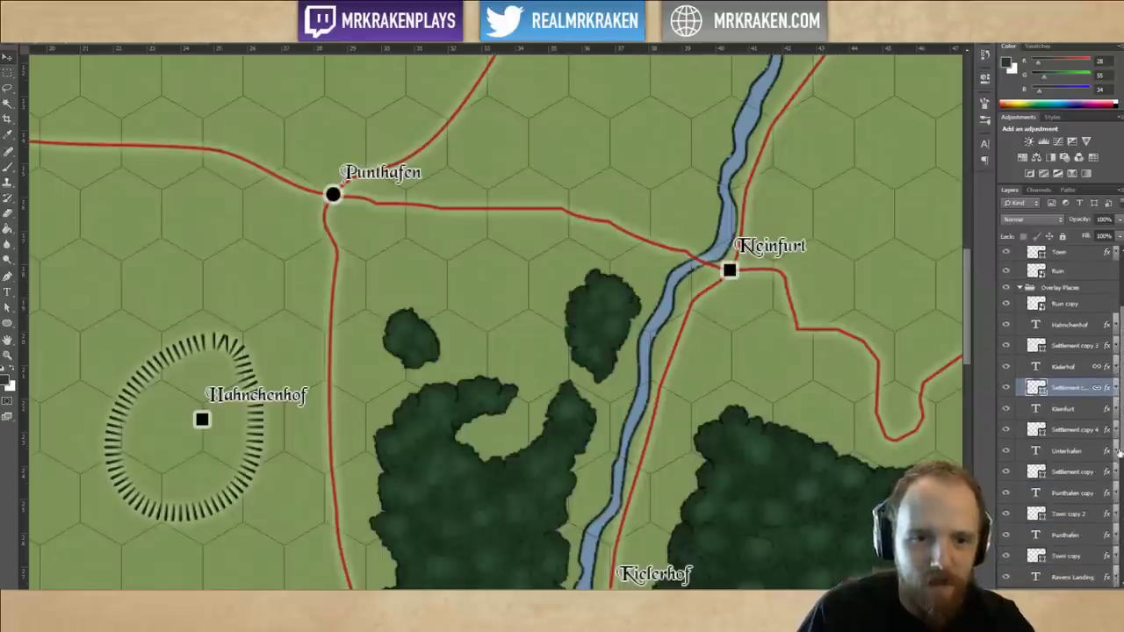
left_click(1087, 497)
key("Delete")
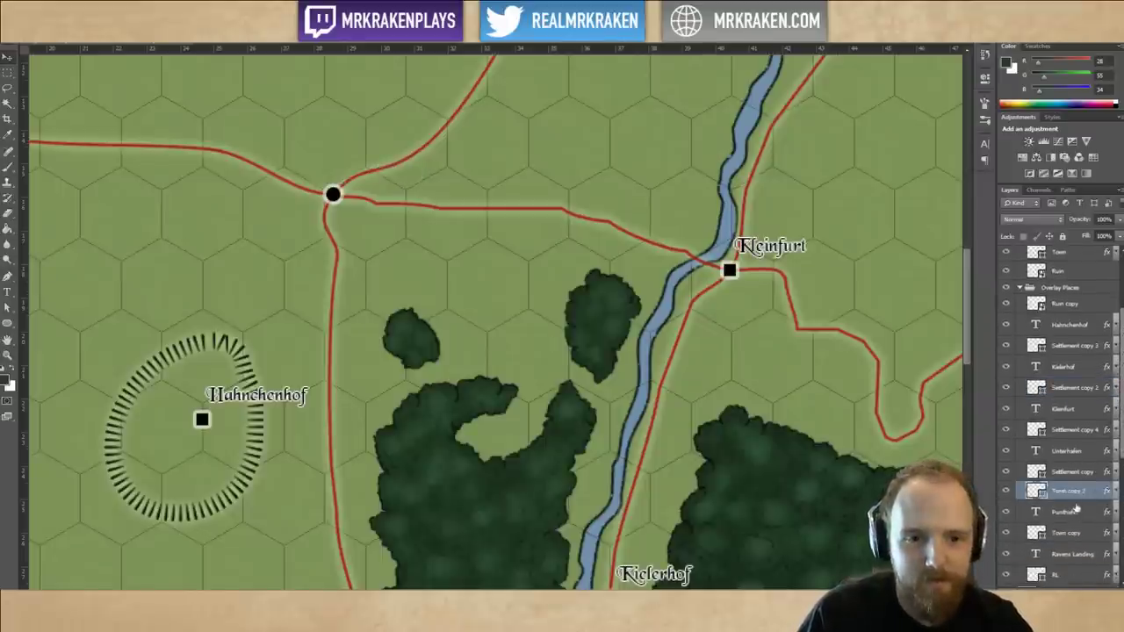
key("Delete")
Switch to the Verash Places spreadsheet in Google Sheets and enter Kleinfurt as the settlement name in row 7.
left_click_drag(789, 291, 707, 324)
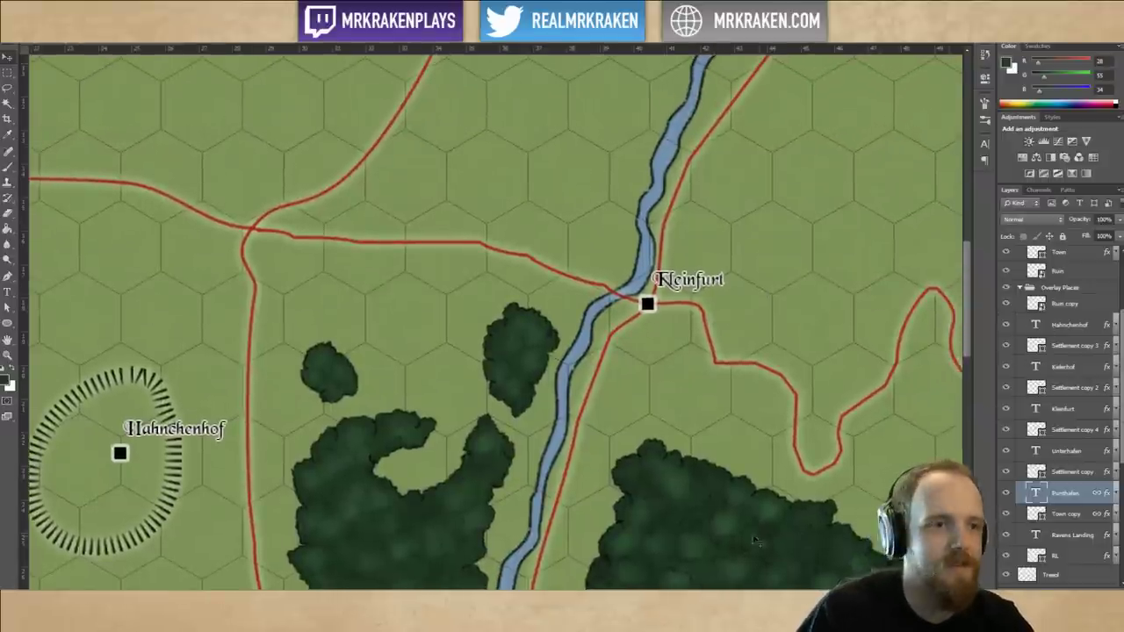
left_click_drag(635, 305, 598, 299)
key("ctrl+plus")
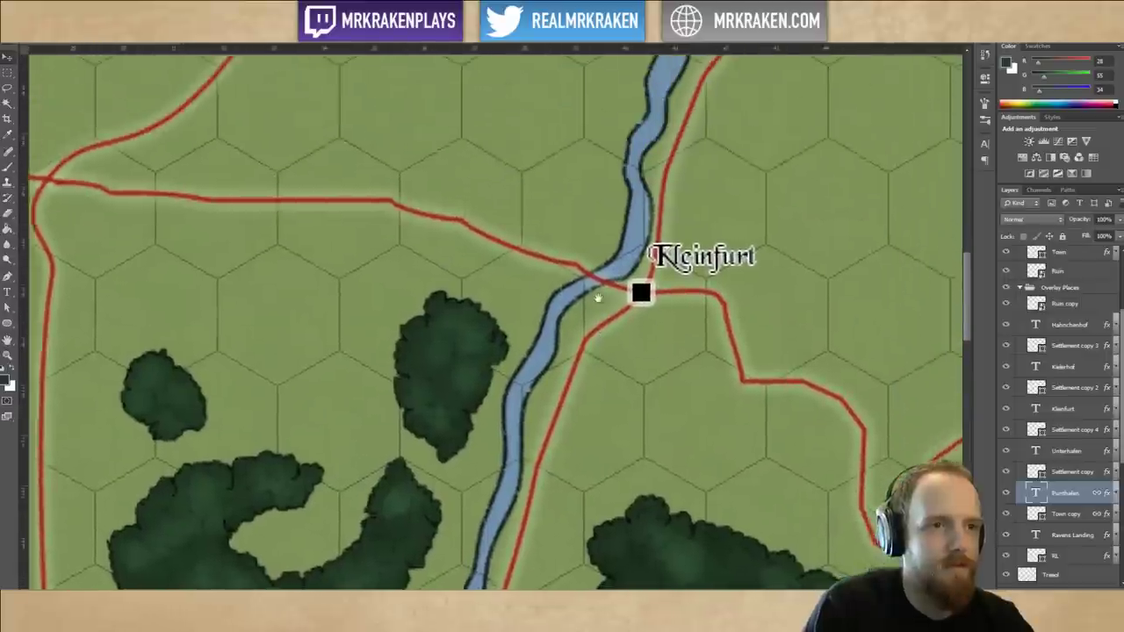
left_click_drag(702, 298, 631, 260)
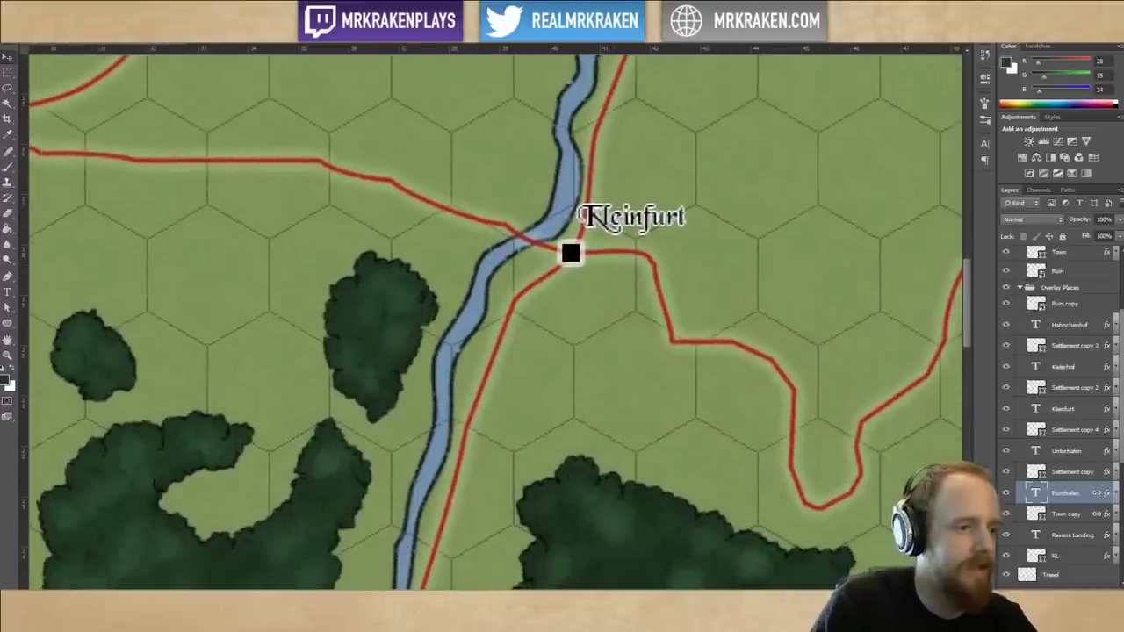
key("alt+Tab")
key("alt+Tab")
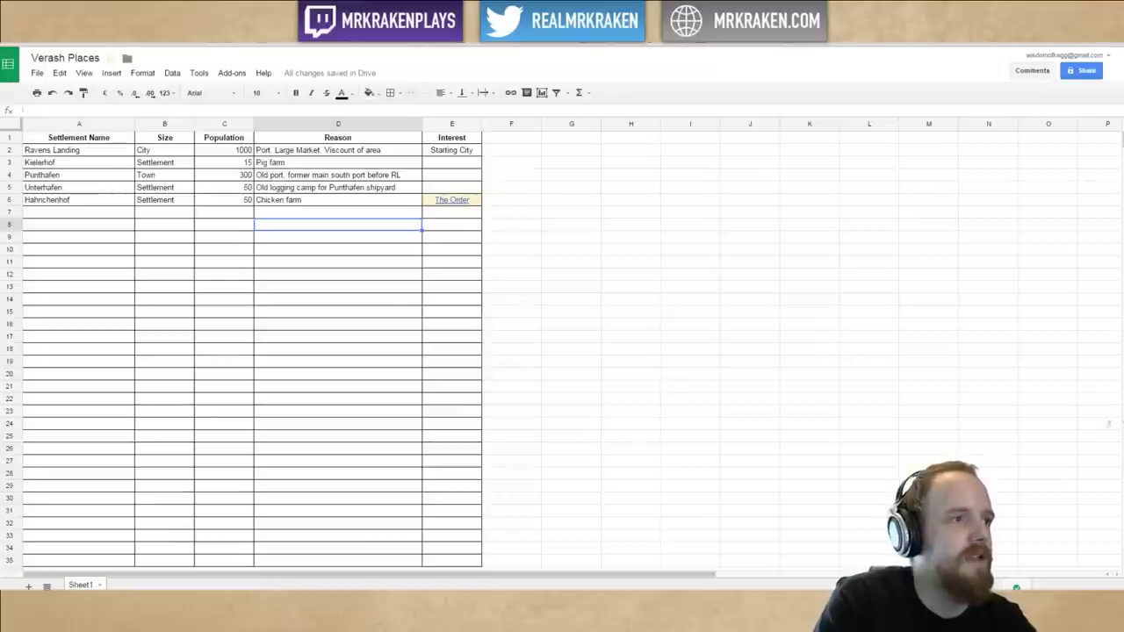
left_click(99, 215)
type("K")
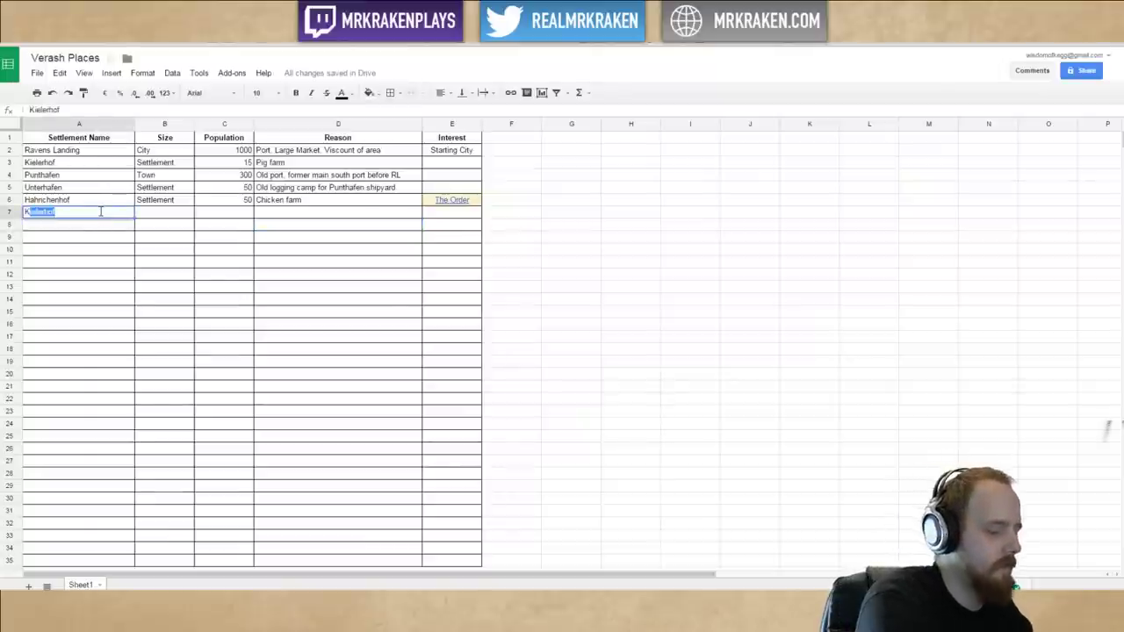
type("leinfur")
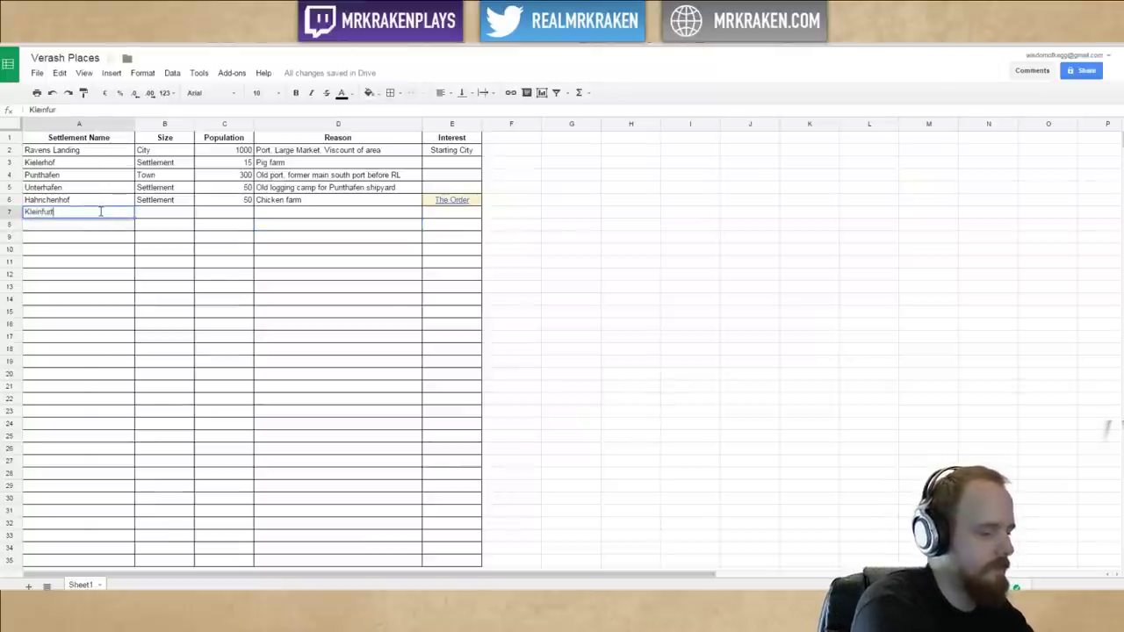
type("t")
key("Tab")
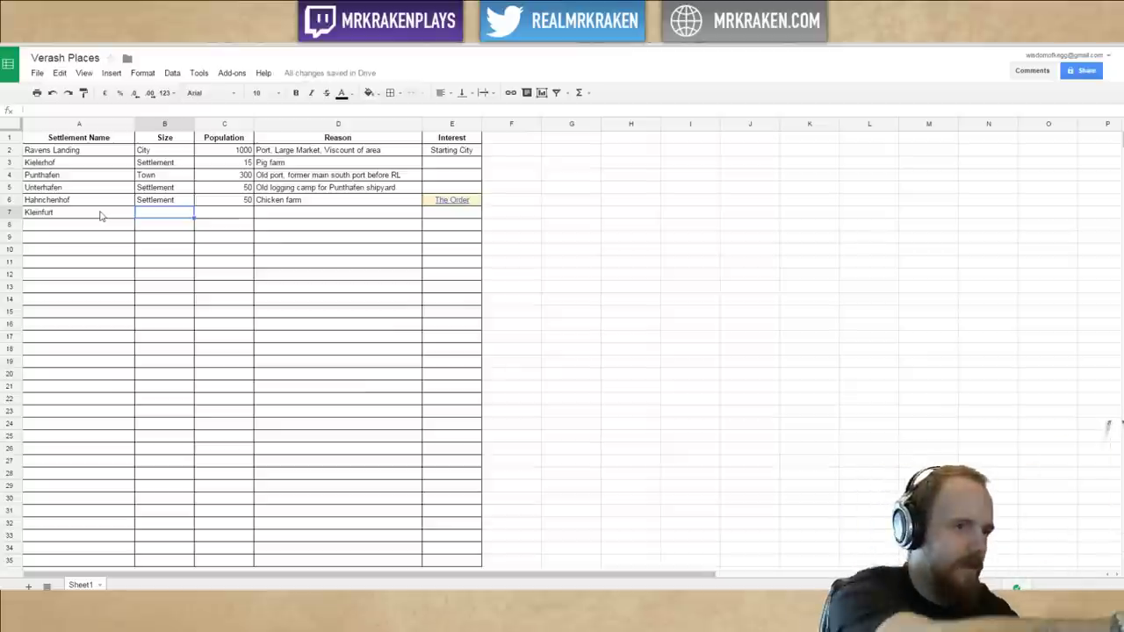
Fill in Kleinfurt's size as Settlement and its population as 100.
type("Sett")
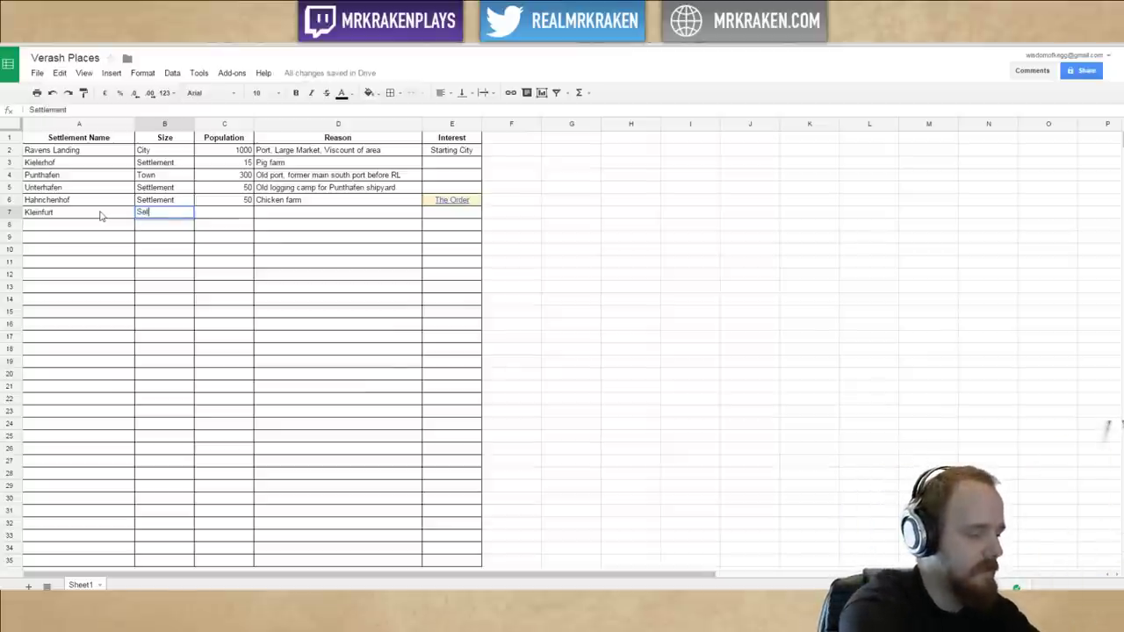
type("lement")
key("Tab")
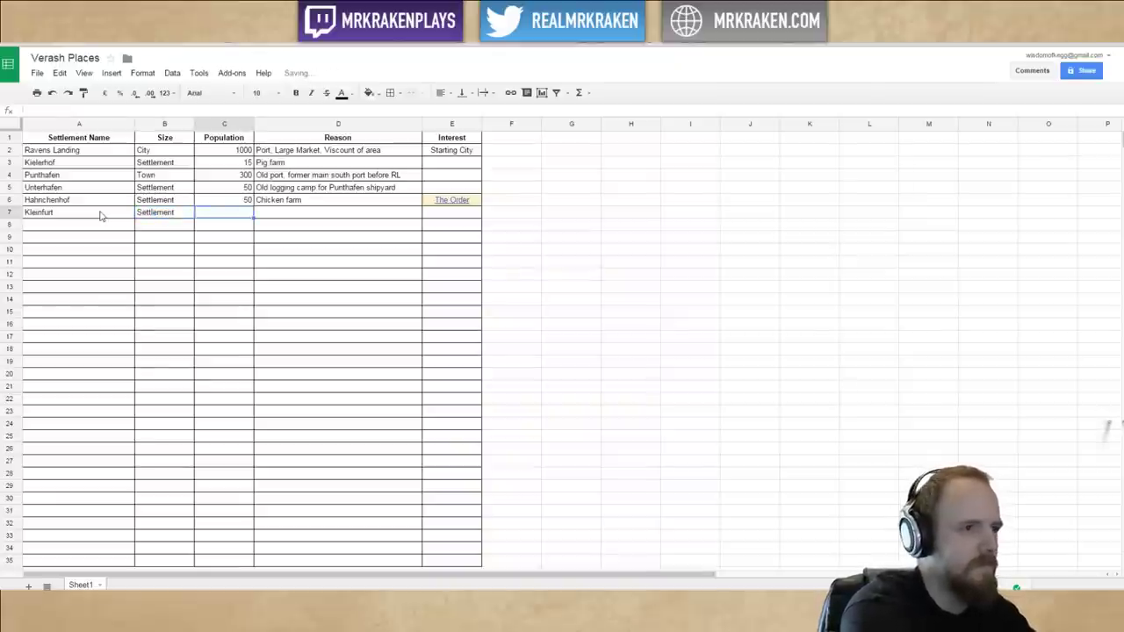
type("100")
key("Tab")
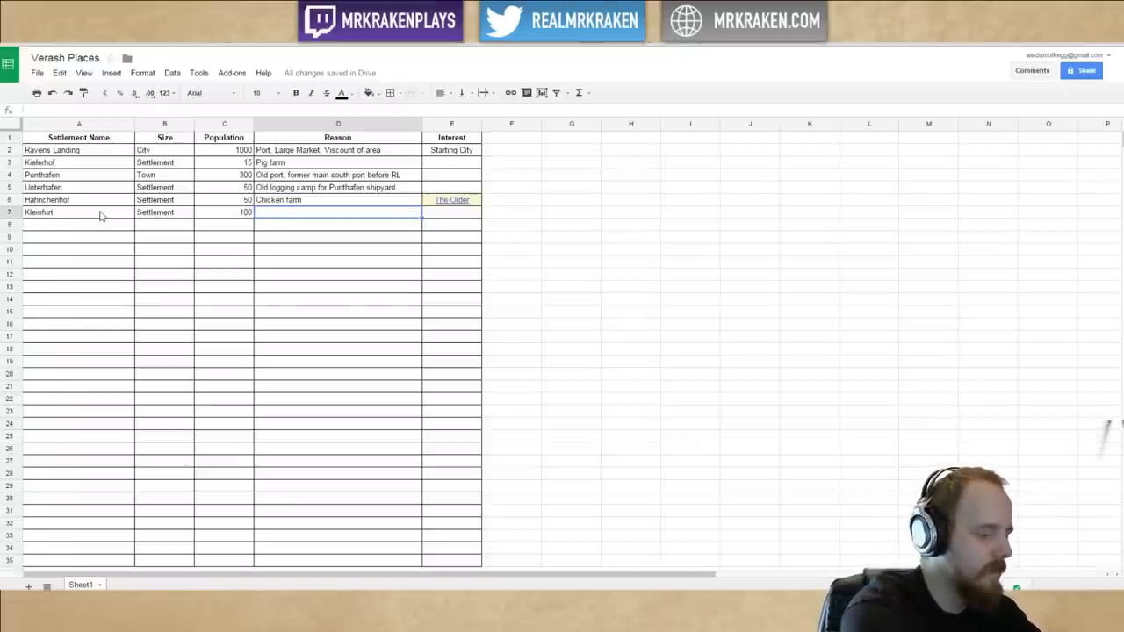
Enter "Small trading post, farms" as the reason for Kleinfurt.
type("Small tr")
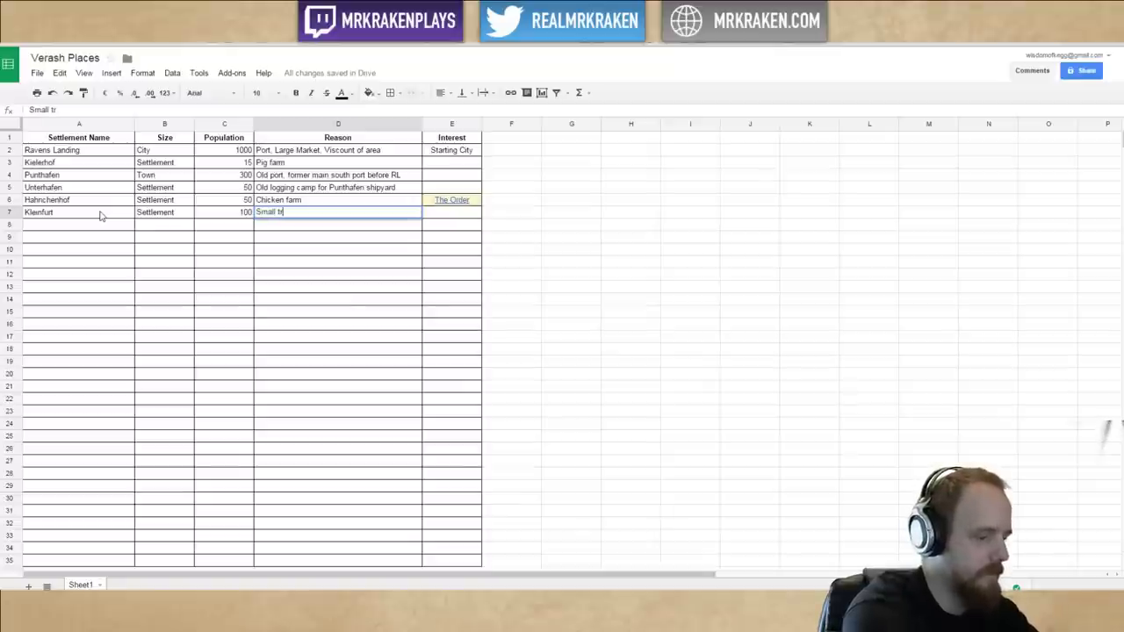
type("ading post,")
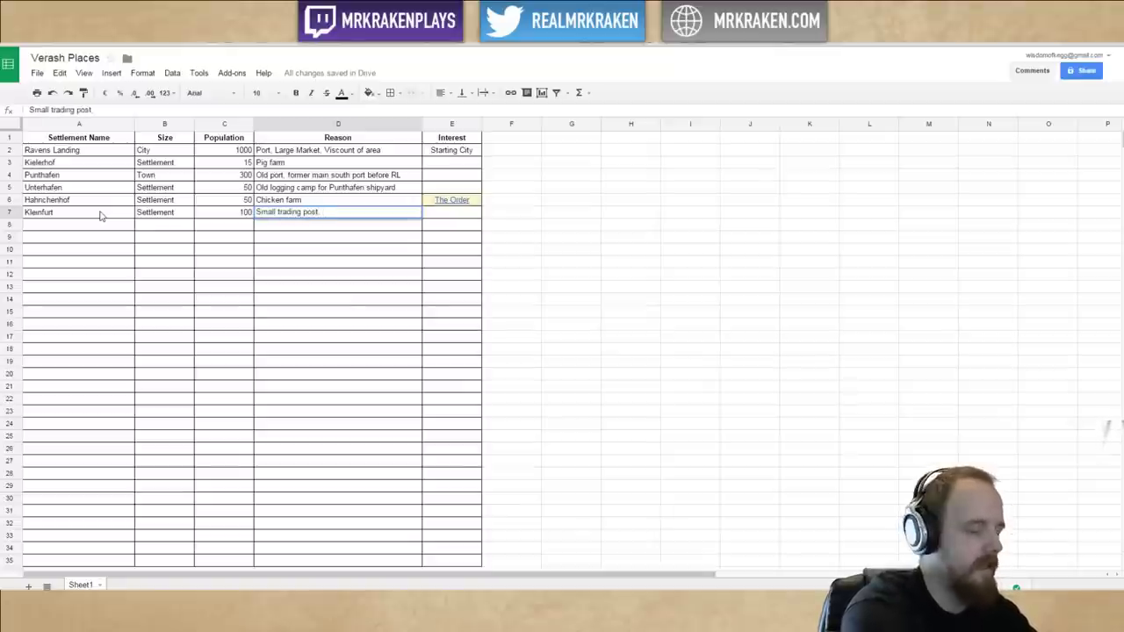
type(" farms")
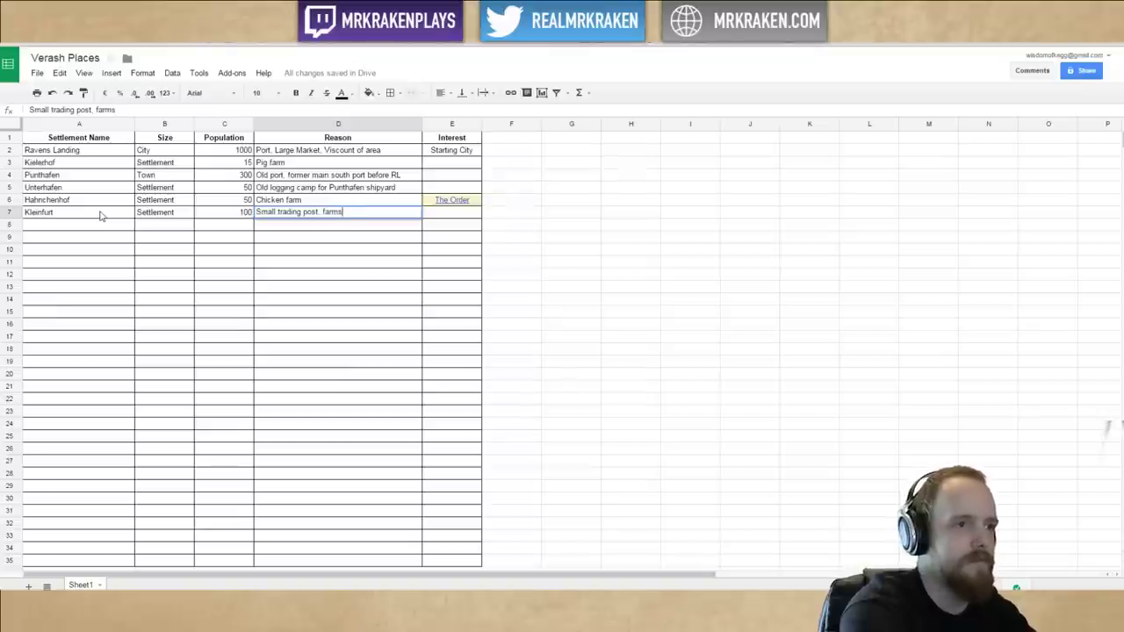
key("Tab")
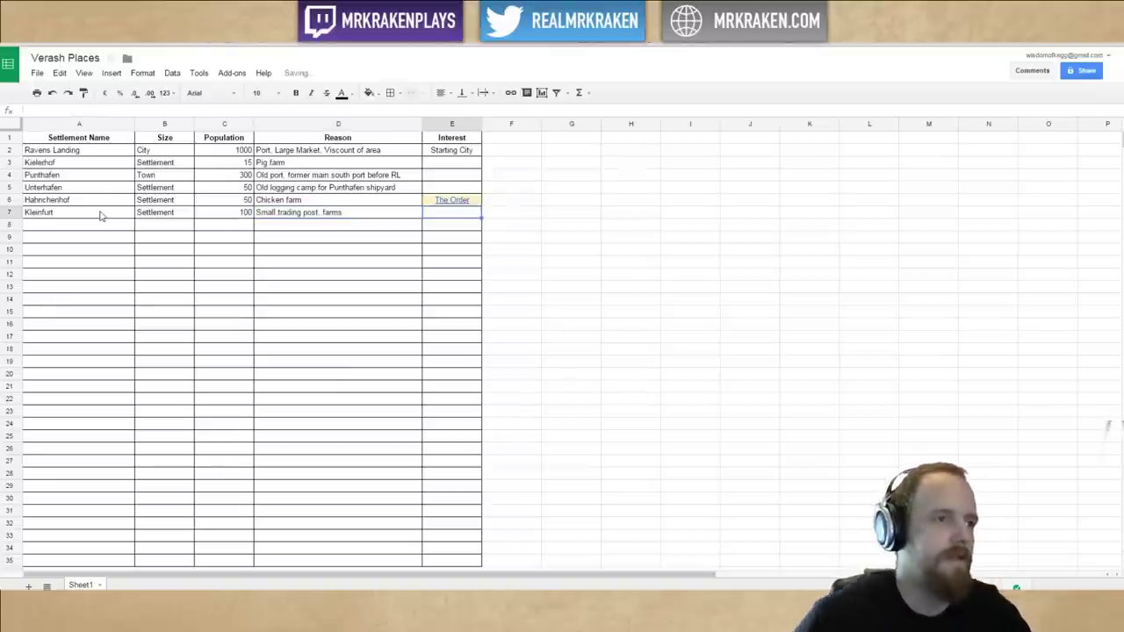
Switch back to the regional map in Photoshop and examine the roads, river and settlements around Kleinfurt.
key("alt+Tab")
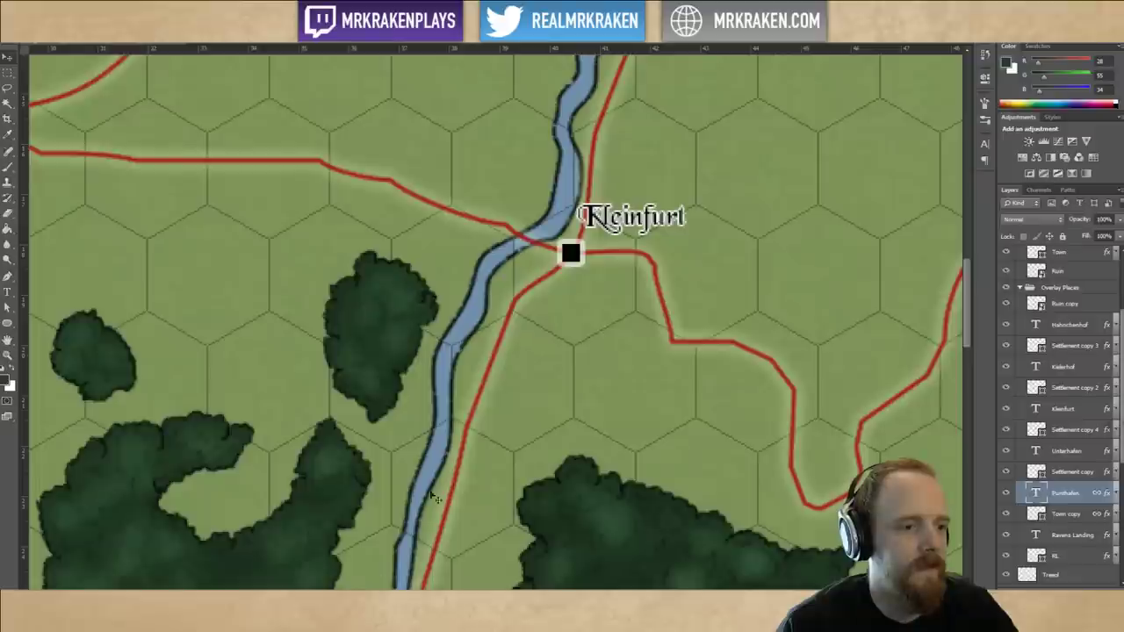
scroll(563, 341, "down", 5)
scroll(608, 303, "up", 4)
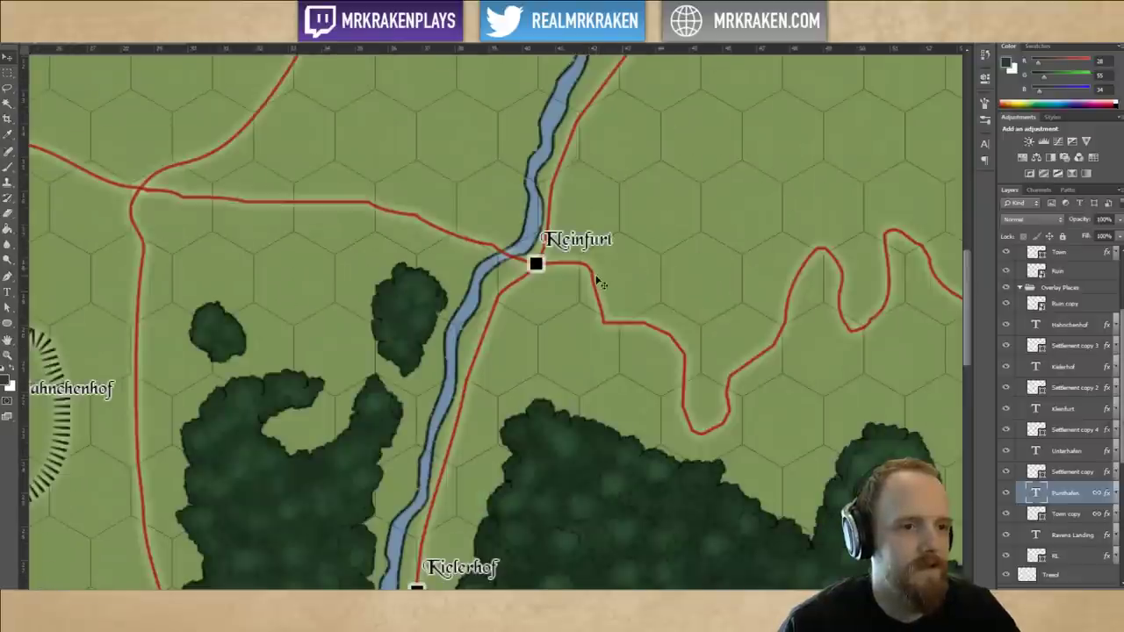
scroll(601, 283, "down", 2)
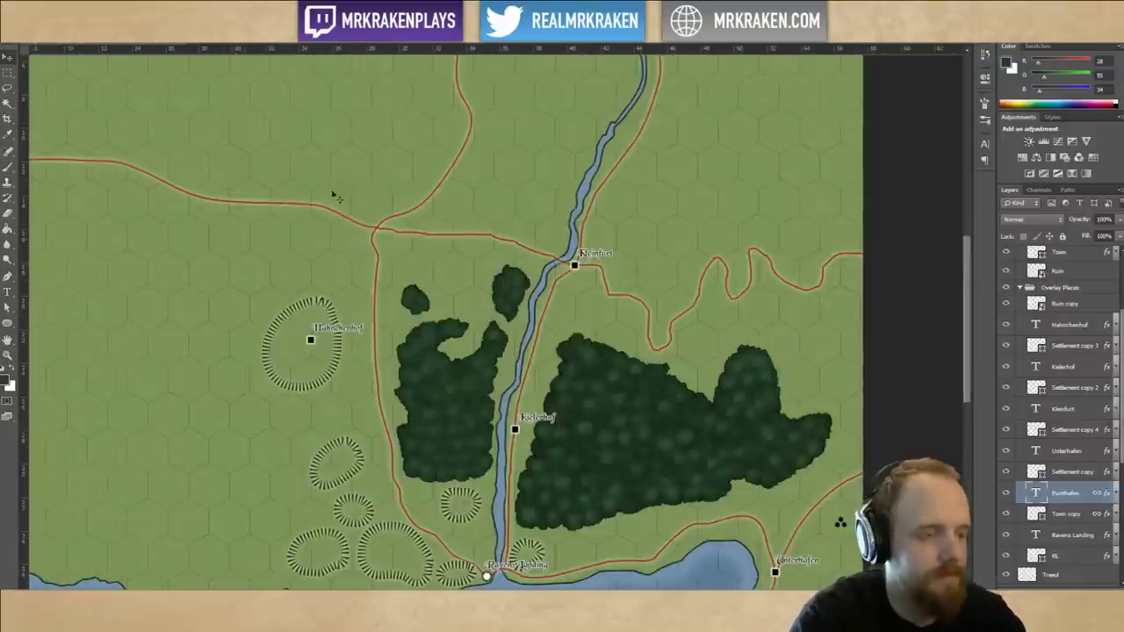
scroll(492, 311, "up", 2)
left_click_drag(643, 255, 583, 225)
scroll(582, 226, "down", 1)
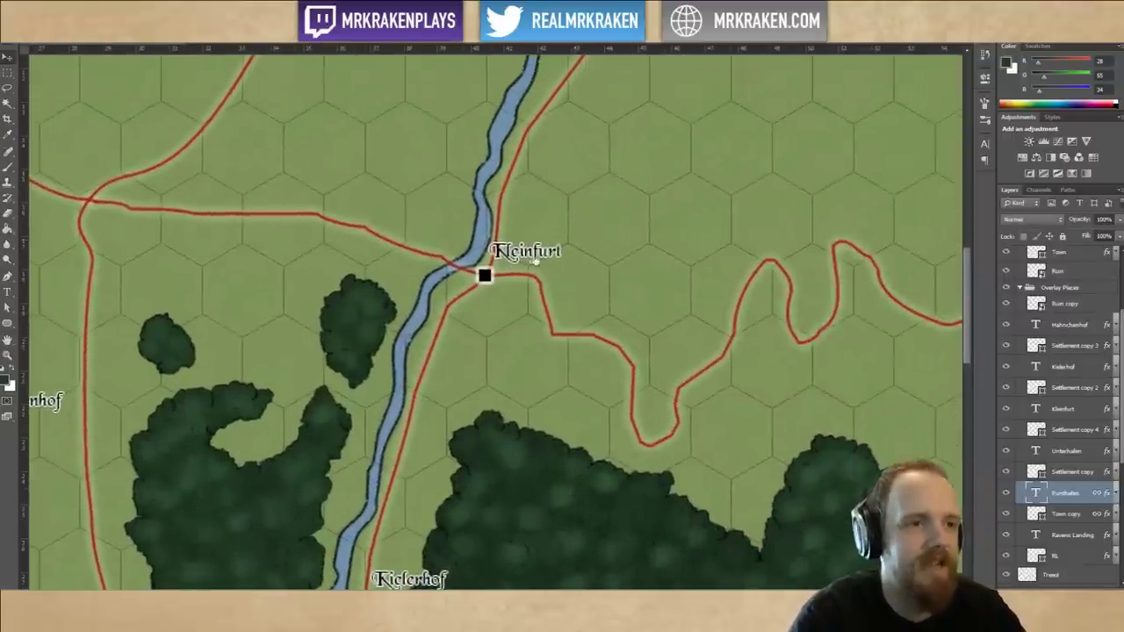
scroll(545, 287, "down", 1)
scroll(519, 270, "down", 1)
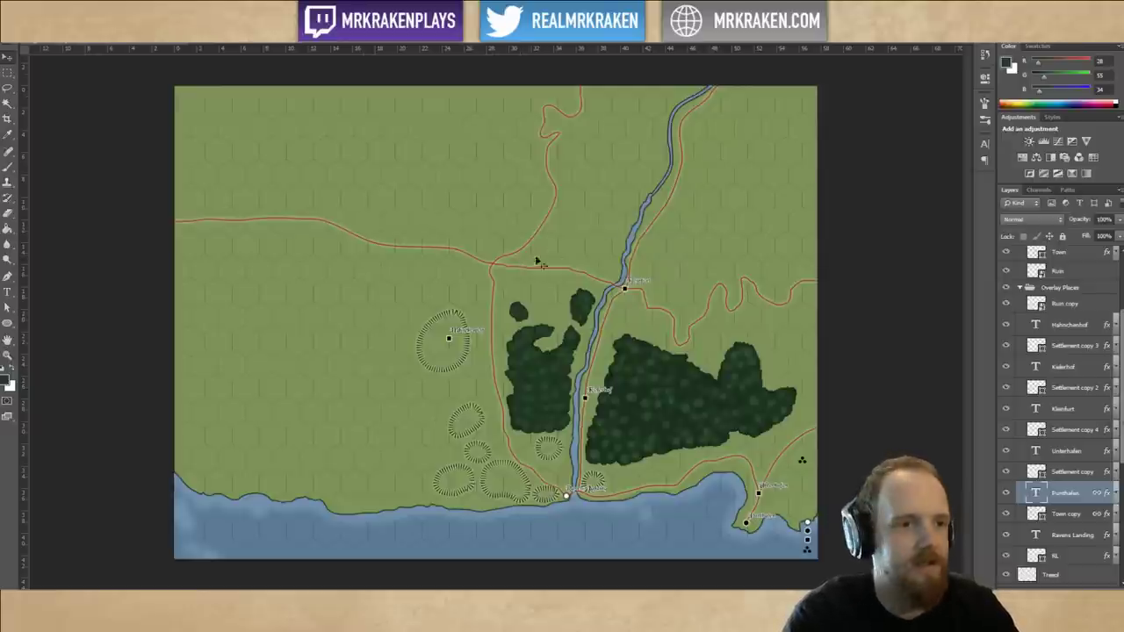
Bring up the continent map document and set the Town copy layer's opacity to 0%.
left_click(543, 37)
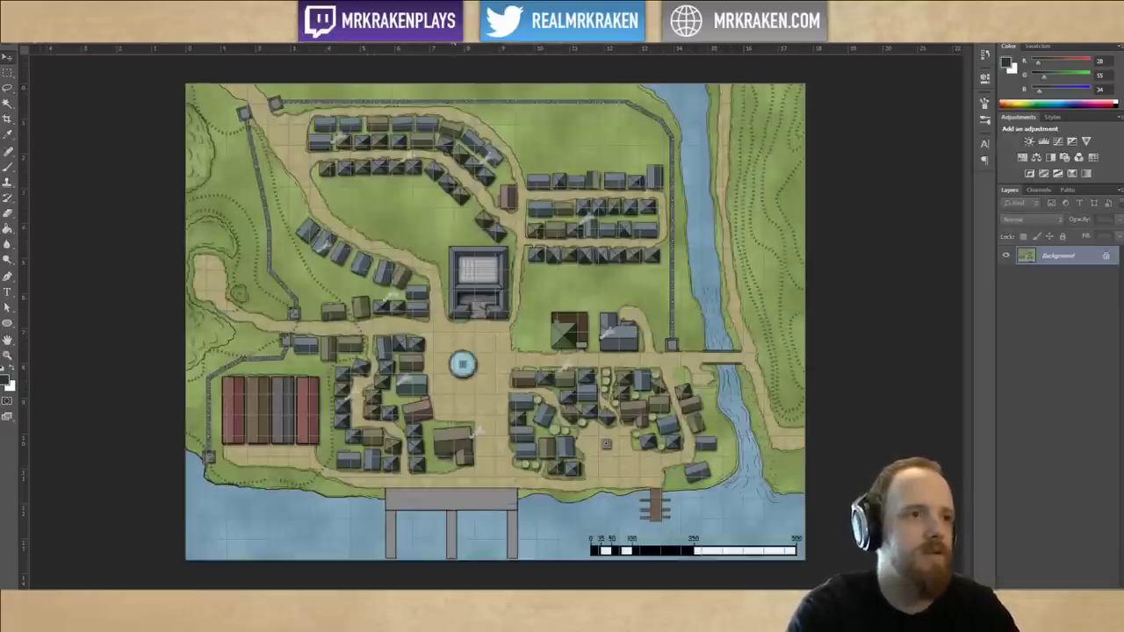
left_click(421, 49)
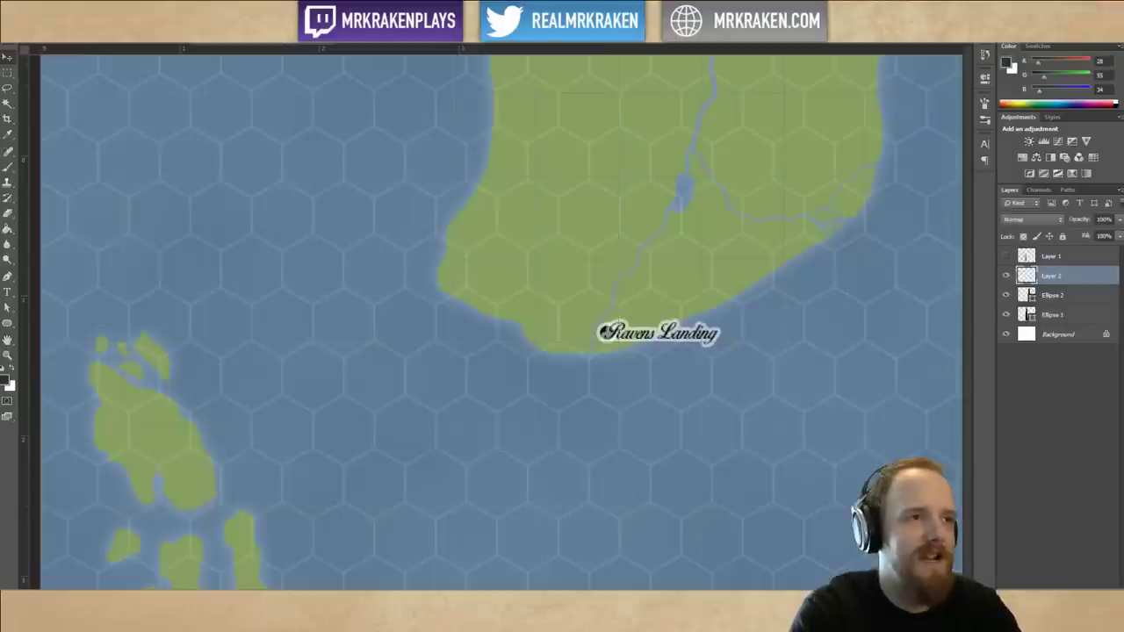
left_click(283, 46)
mouse_move(713, 84)
left_mouse_down()
mouse_move(678, 219)
mouse_move(628, 225)
left_mouse_up()
key("0")
key("0")
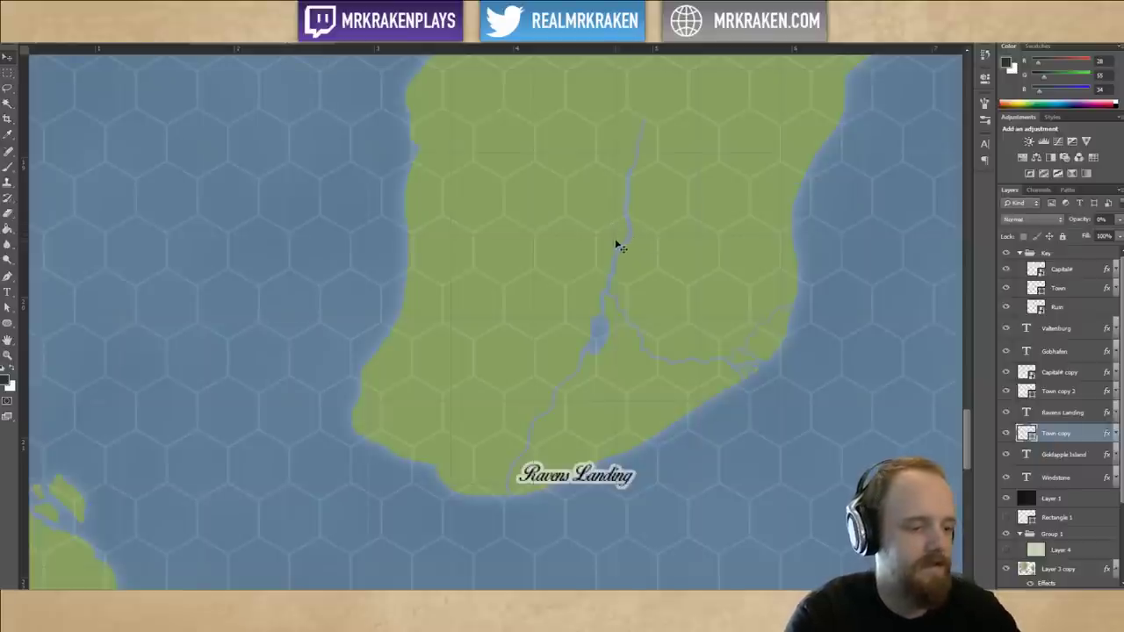
Examine the whole continent from Ravens Landing in the south up to the northern coast.
scroll(624, 238, "down", 5)
left_click_drag(691, 163, 650, 301)
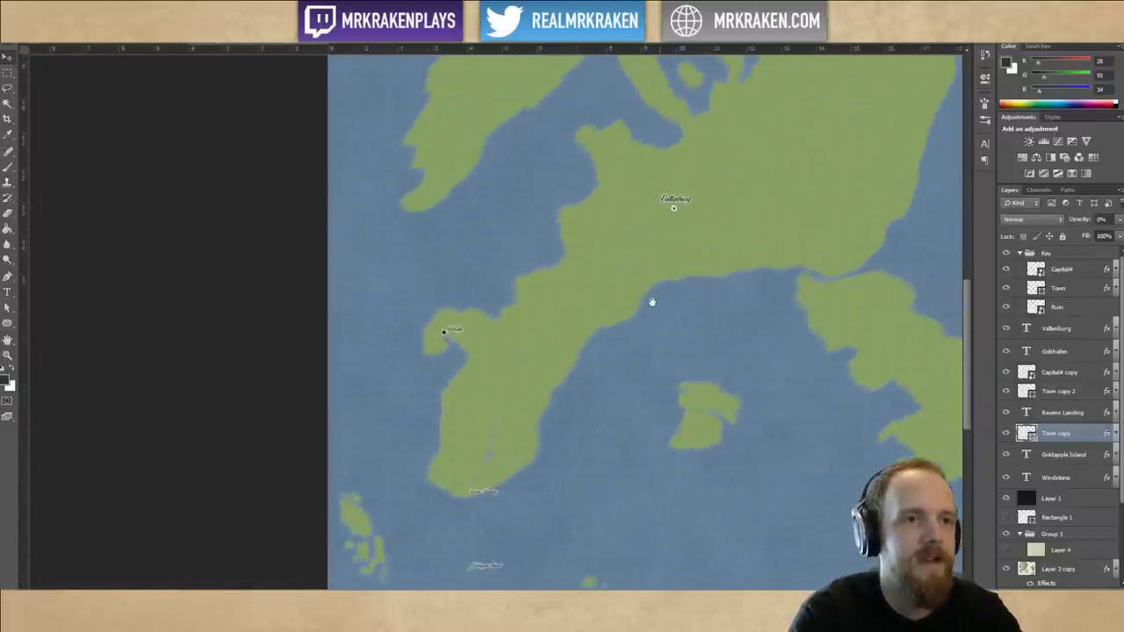
scroll(677, 186, "up", 4)
left_click_drag(619, 246, 613, 269)
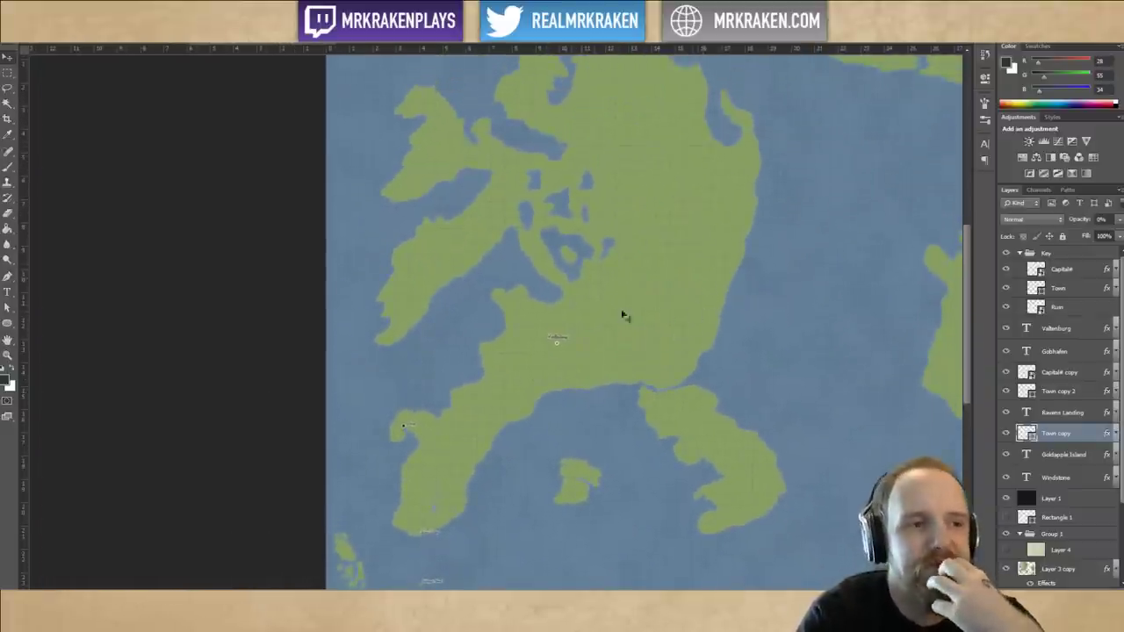
scroll(678, 217, "up", 1)
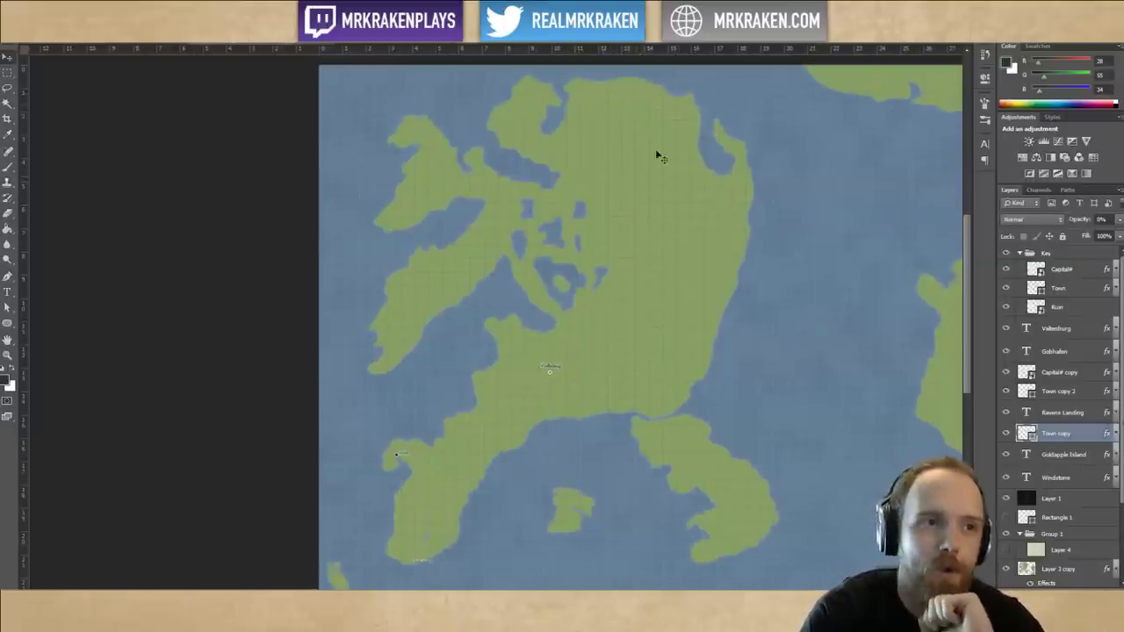
left_click_drag(607, 421, 661, 320)
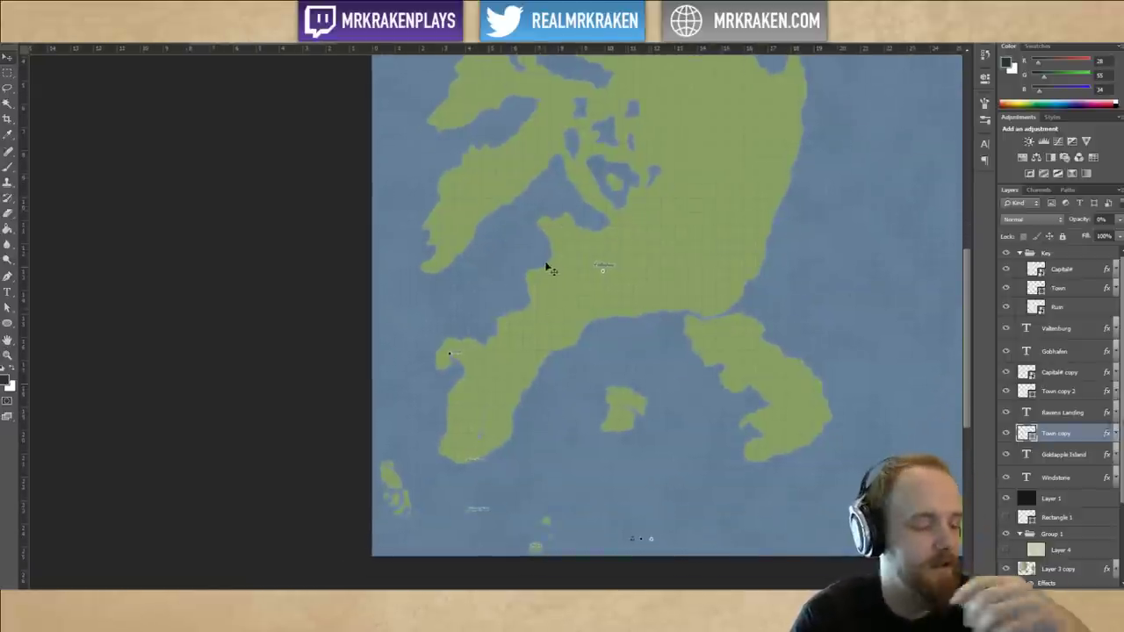
Compare the positions of Ravens Landing, the western harbour town and the inland capital on the continent map.
key("ctrl+plus")
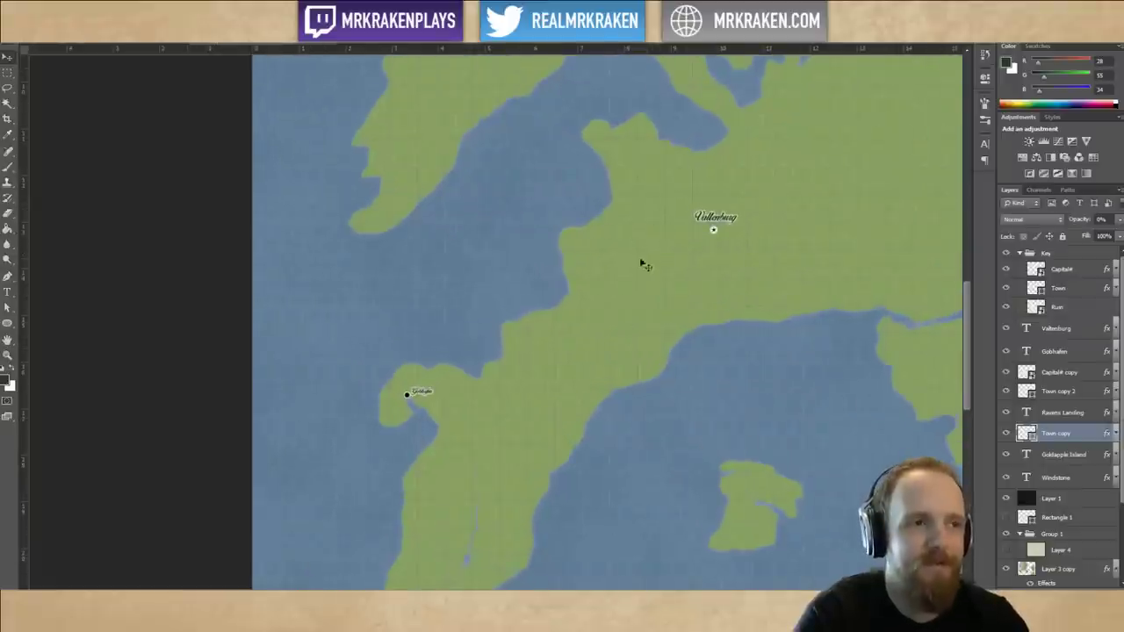
left_click_drag(684, 225, 685, 343)
left_click_drag(649, 419, 678, 190)
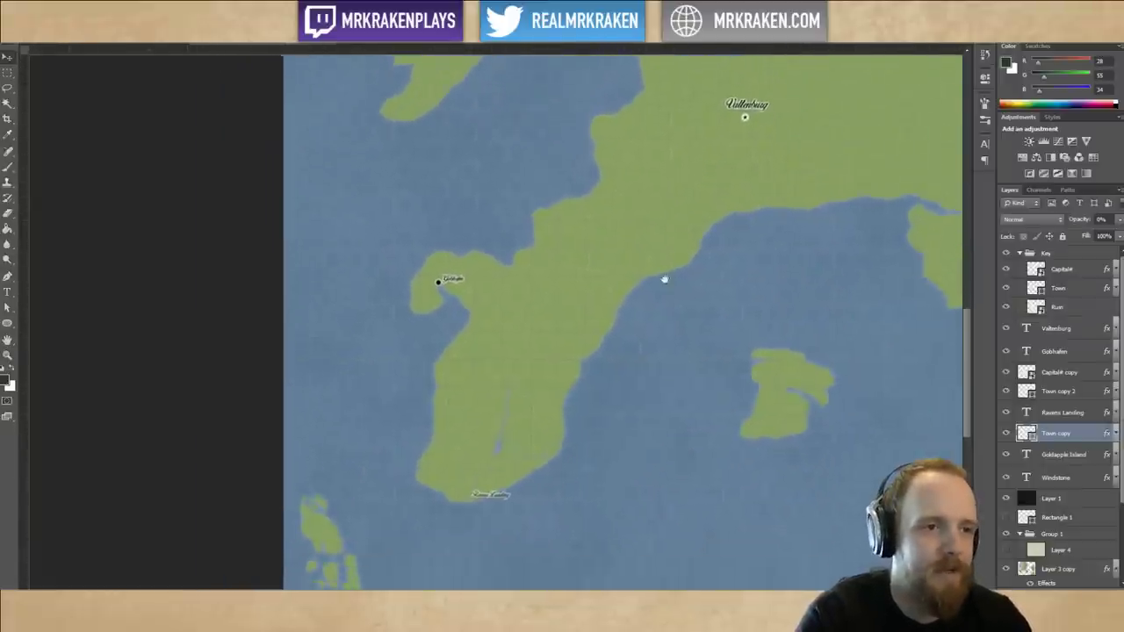
left_click_drag(665, 279, 678, 256)
left_click_drag(739, 175, 609, 394)
key("ctrl+minus")
key("ctrl+minus")
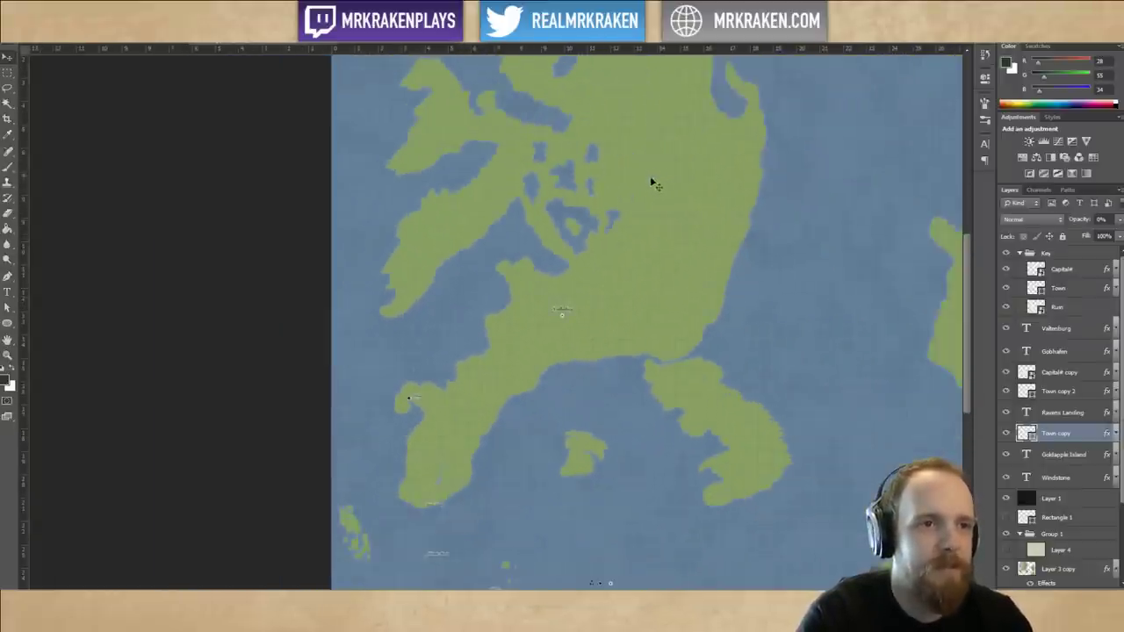
key("ctrl+plus")
left_click_drag(672, 167, 641, 322)
left_click_drag(611, 212, 609, 261)
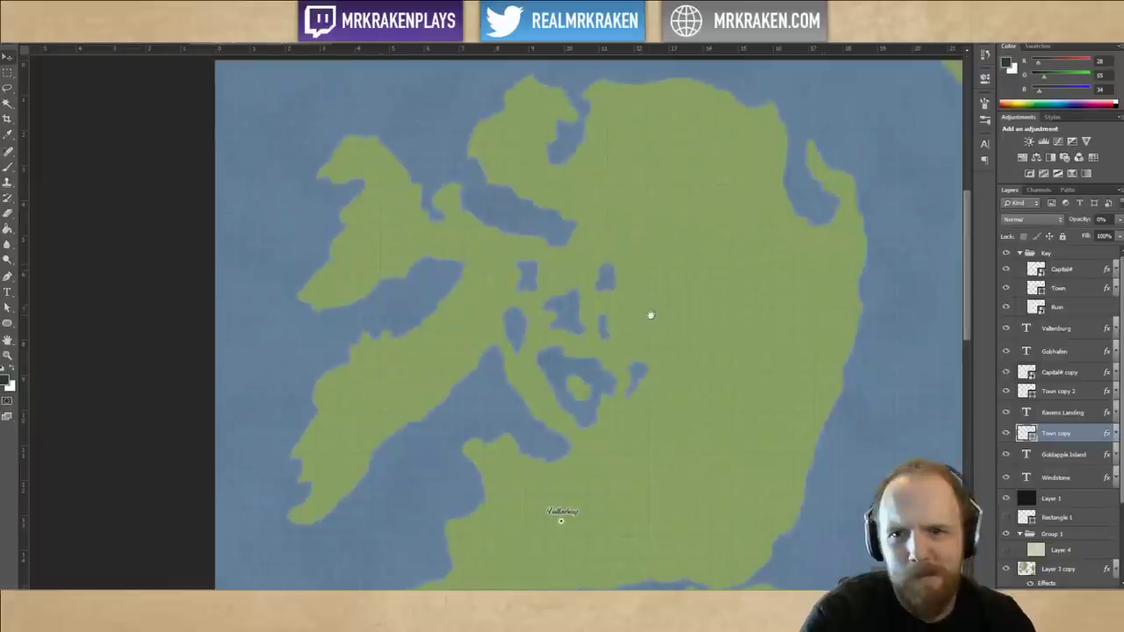
left_click_drag(595, 383, 689, 113)
key("ctrl+minus")
key("ctrl+plus")
key("ctrl+plus")
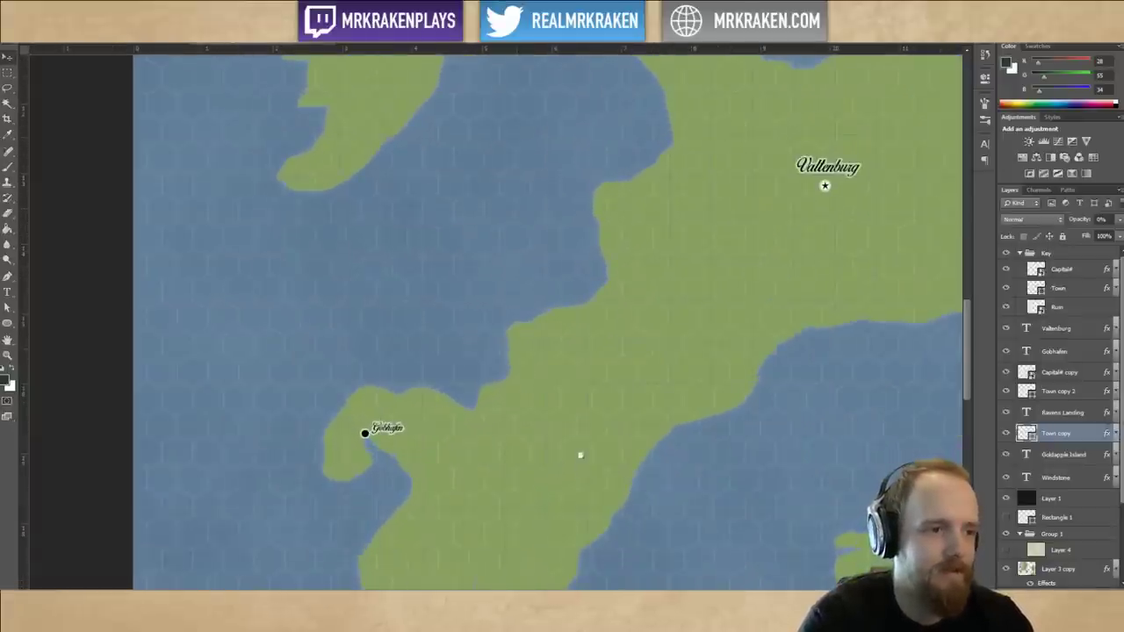
left_click_drag(580, 456, 612, 231)
key("ctrl+plus")
key("ctrl+plus")
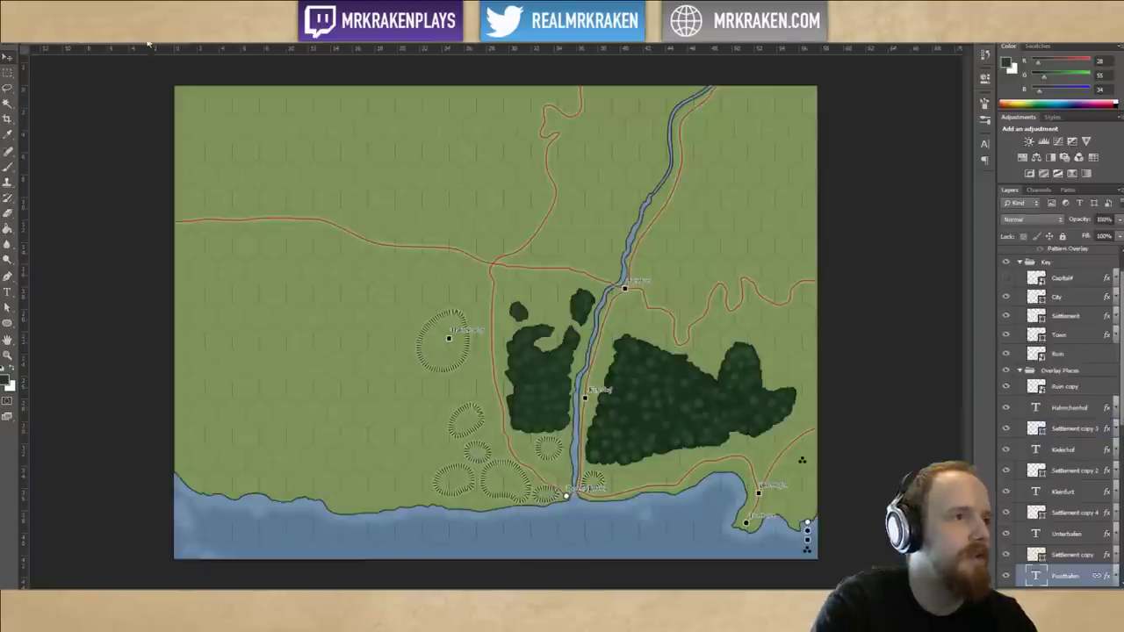
Examine the regional map around Kleinfurt, including the river, the forests and the open land crossed by the winding eastern road.
key("ctrl+plus")
left_click_drag(690, 338, 594, 306)
key("ctrl+plus")
left_click_drag(704, 232, 599, 335)
scroll(665, 216, "down", 3)
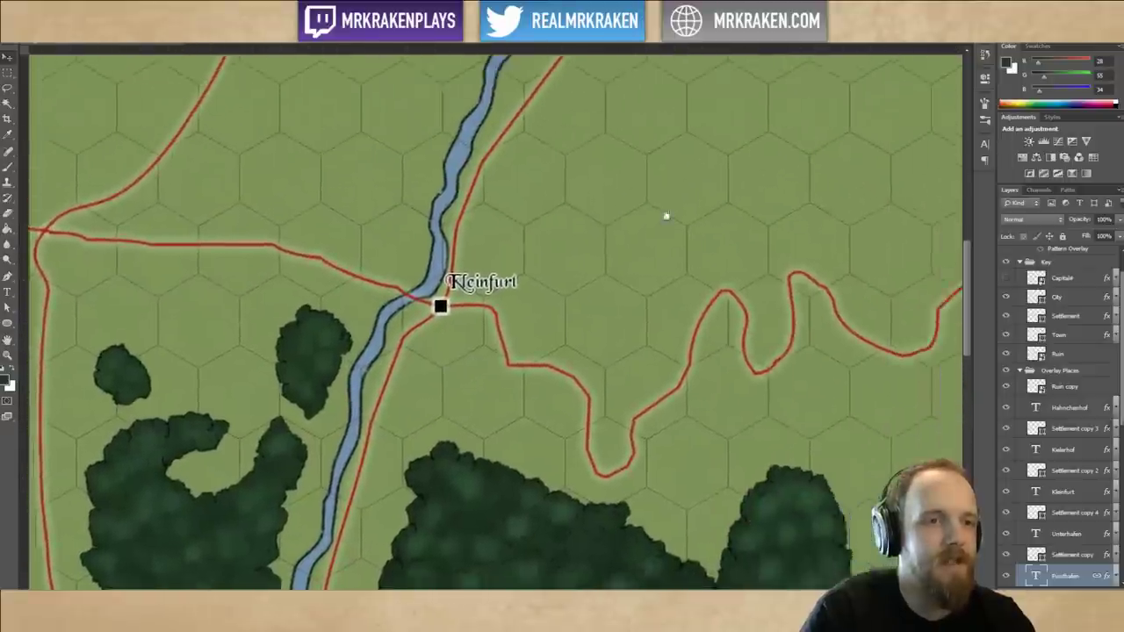
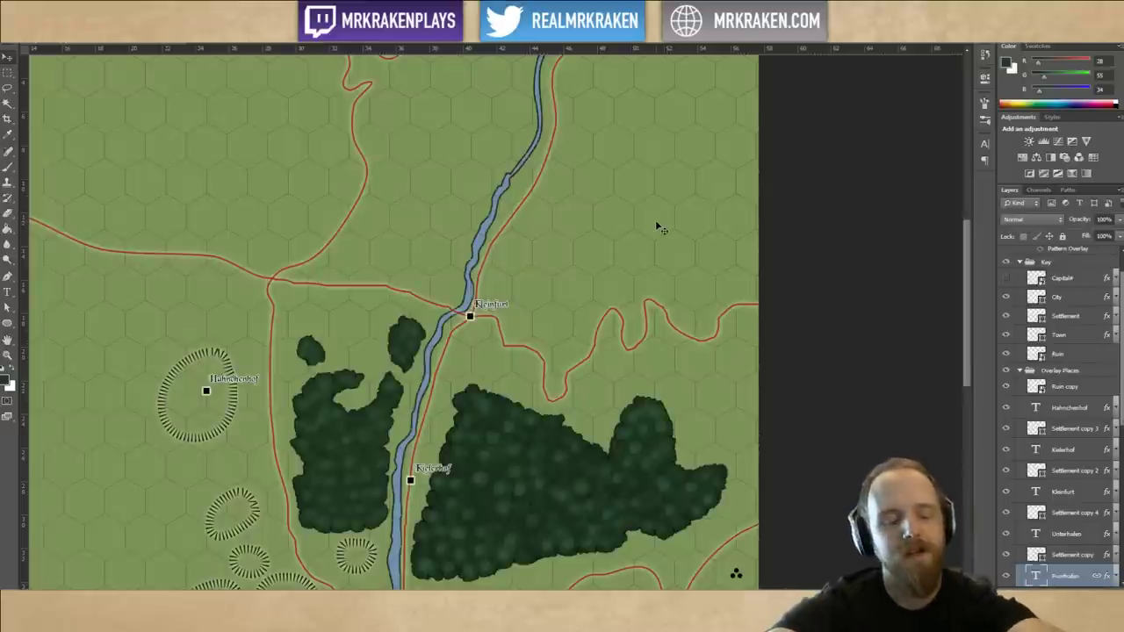
left_click_drag(329, 251, 553, 198)
left_click_drag(638, 235, 499, 307)
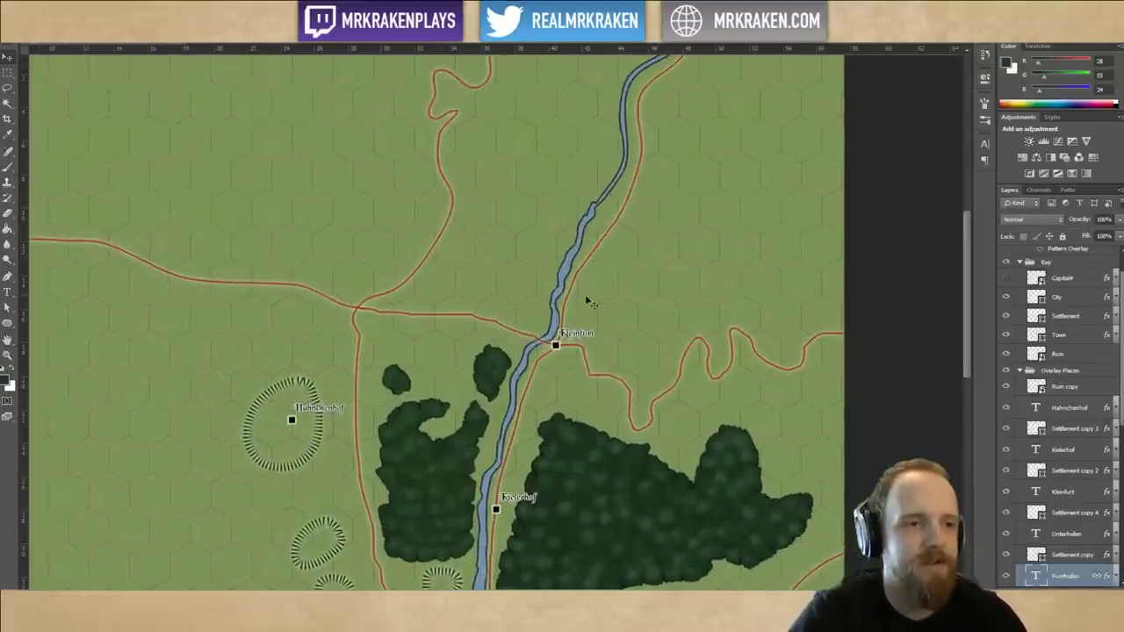
key("ctrl+plus")
key("ctrl+plus")
scroll(579, 295, "down", 2)
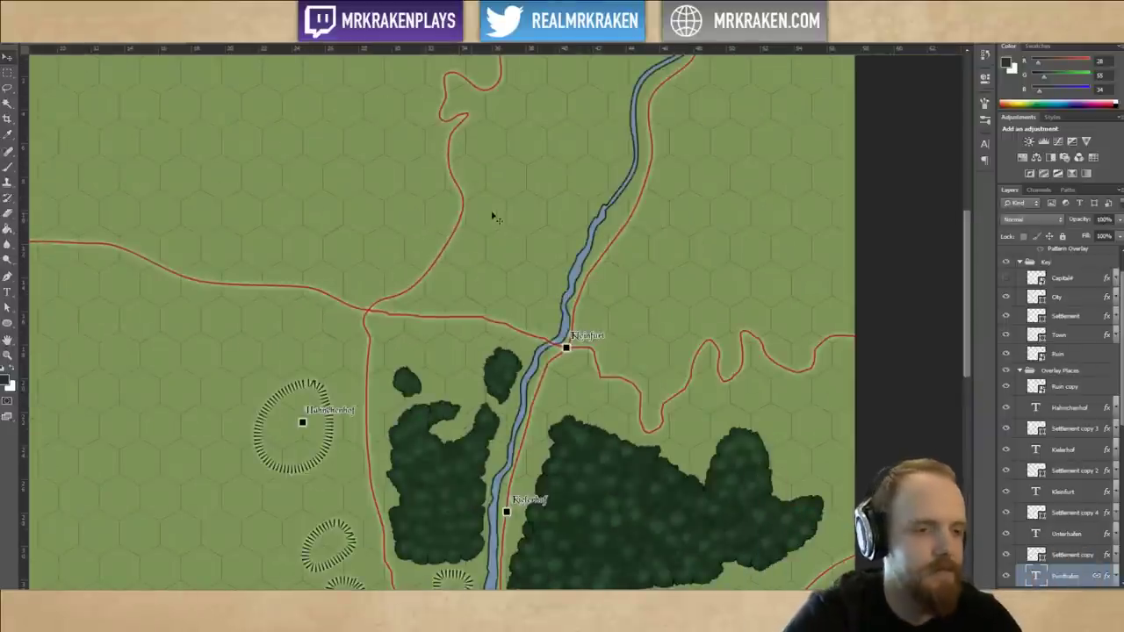
scroll(510, 215, "up", 2)
scroll(527, 214, "down", 2)
scroll(590, 253, "down", 2)
scroll(630, 226, "up", 2)
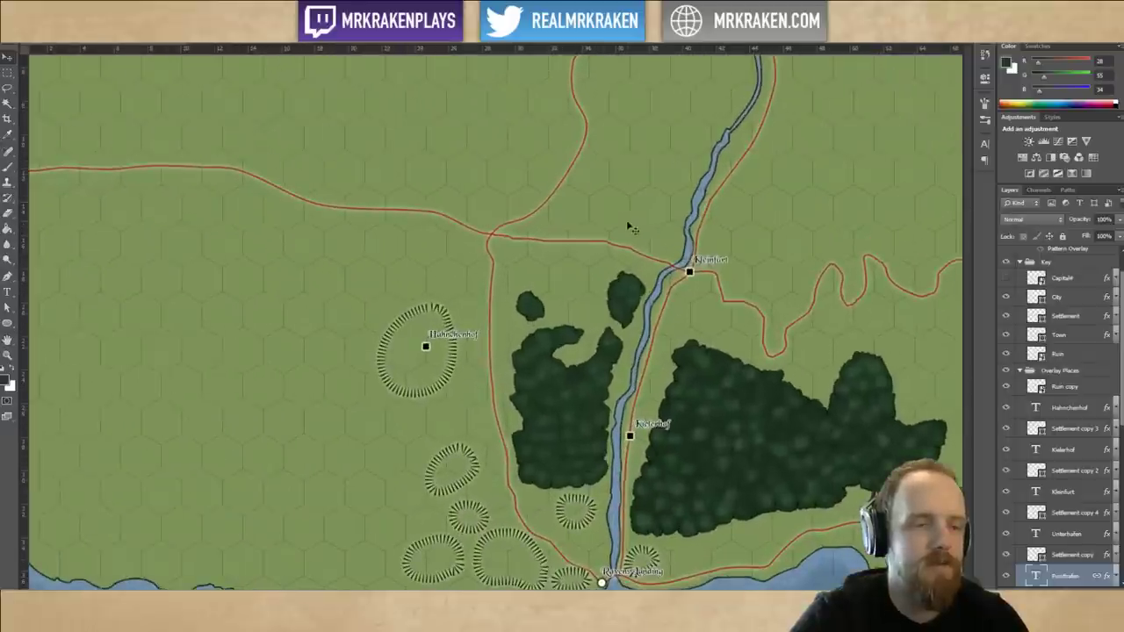
left_click_drag(645, 218, 454, 249)
left_click_drag(579, 250, 459, 239)
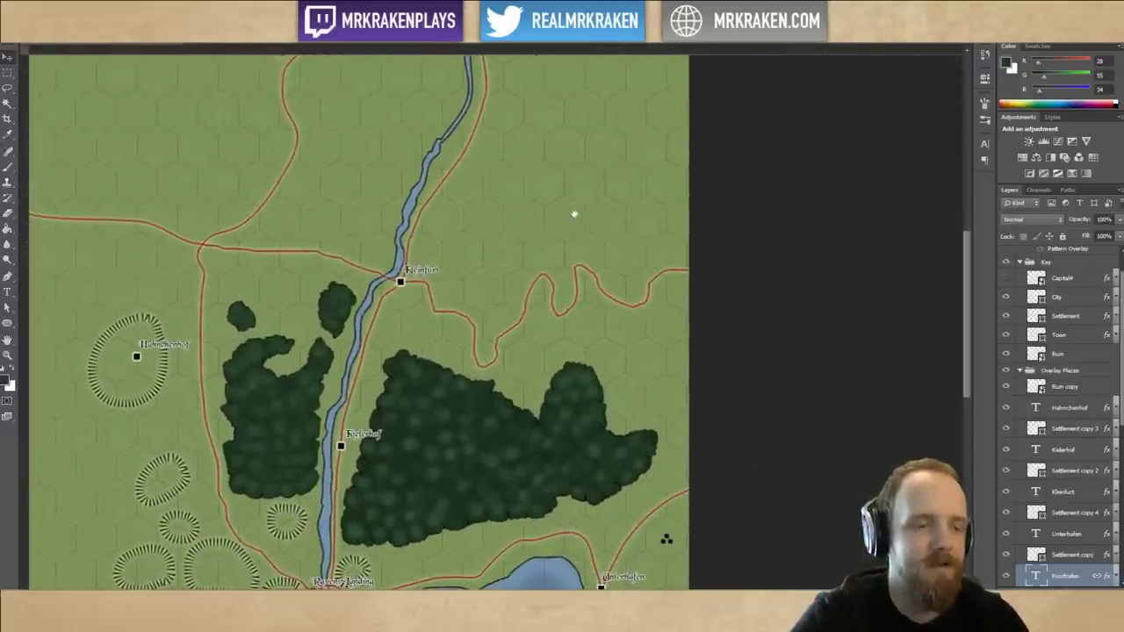
left_click_drag(575, 213, 538, 261)
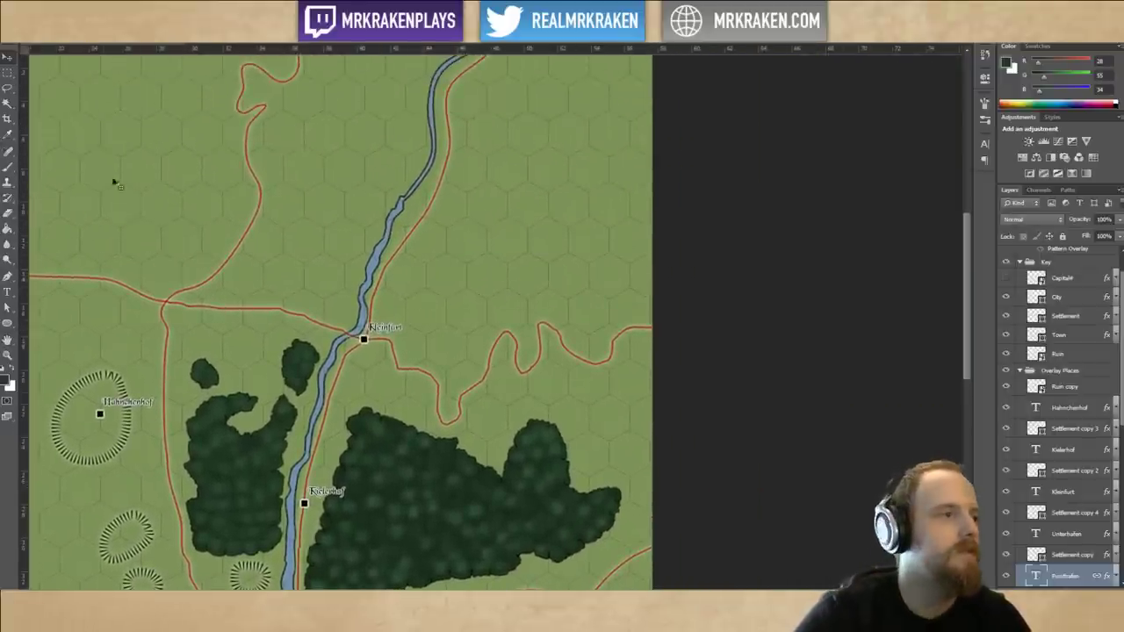
Activate the Brush tool, collapse the Overlay Places and Tree Fill groups, and select the OL layer.
left_click(7, 167)
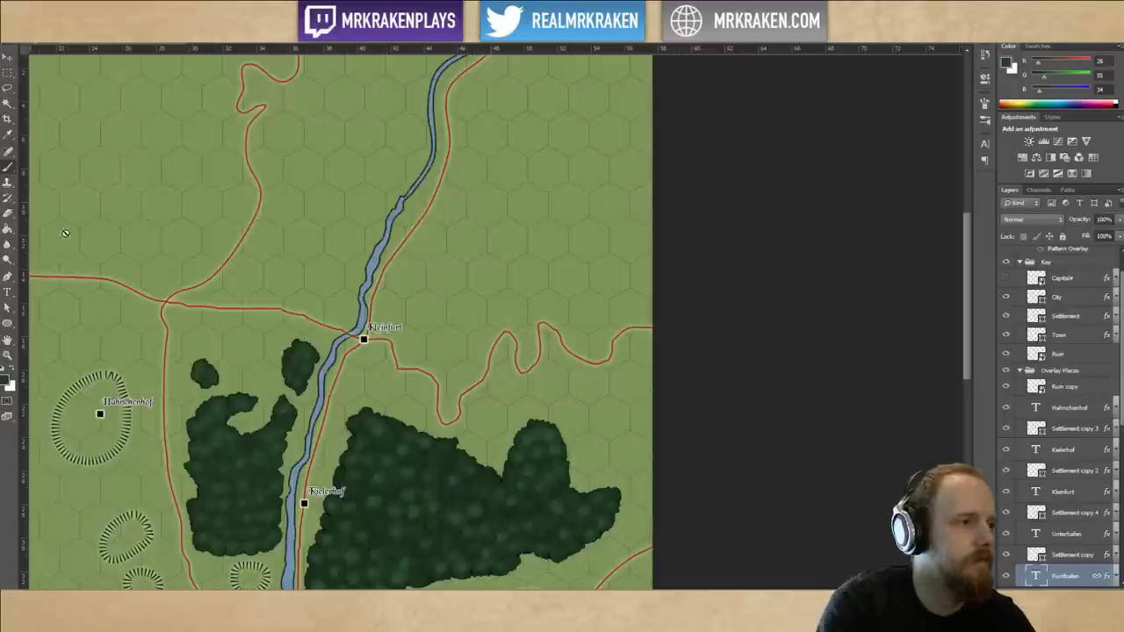
left_click(1030, 386)
left_click(1019, 372)
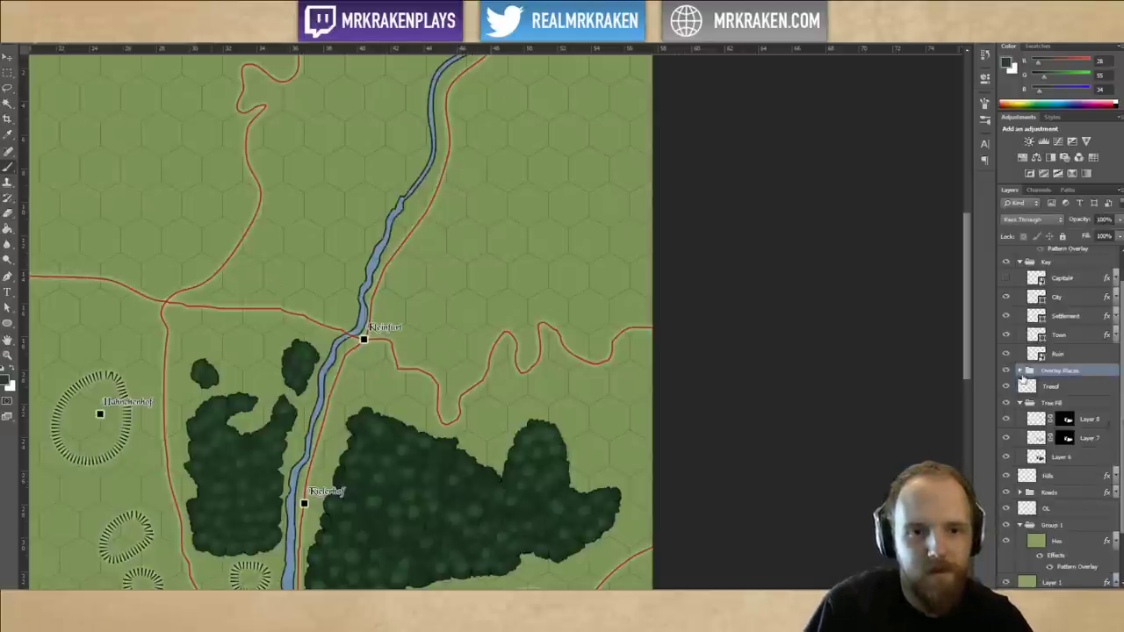
left_click(1023, 404)
left_click(1020, 403)
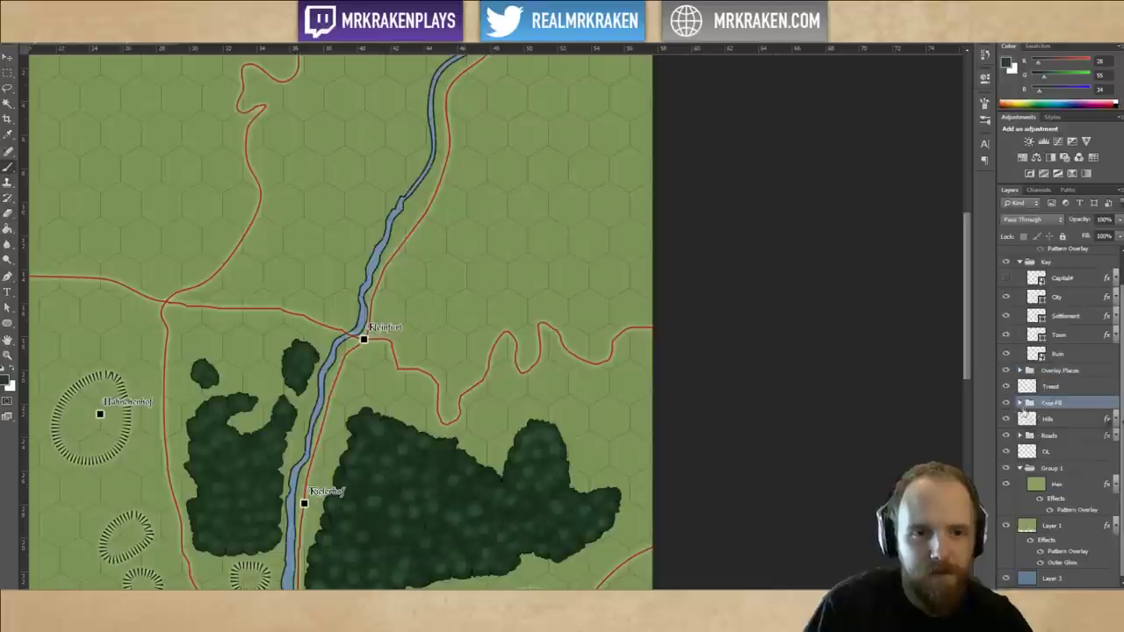
left_click(1064, 452)
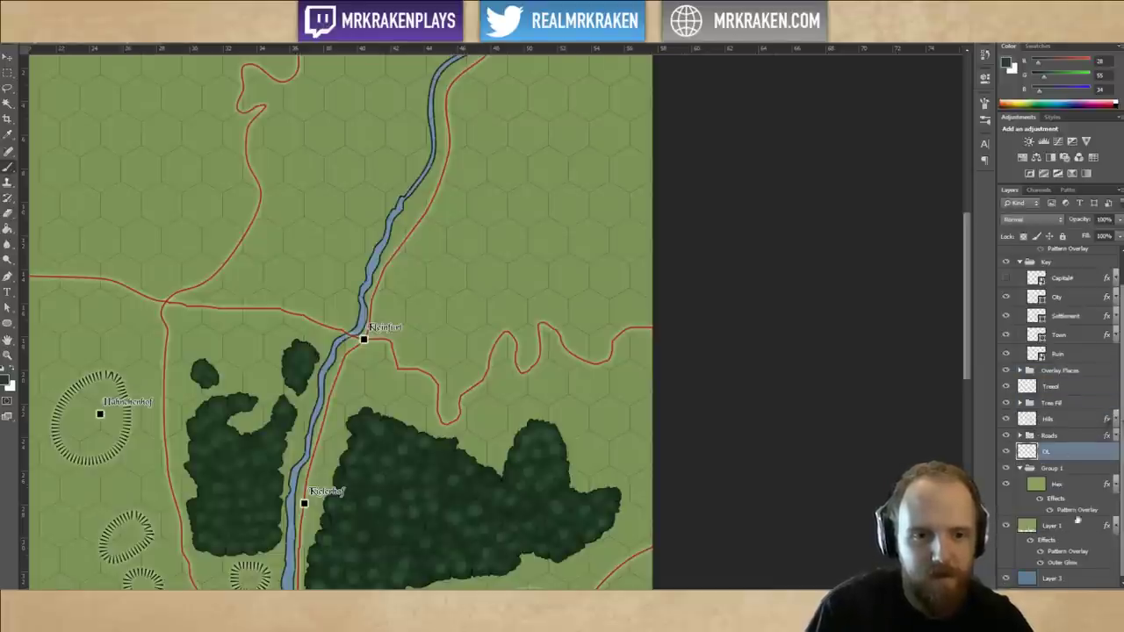
Create a layer group directly above the coastline and river outline layer OL and name it Mountains.
key("ctrl+g")
double_click(1053, 451)
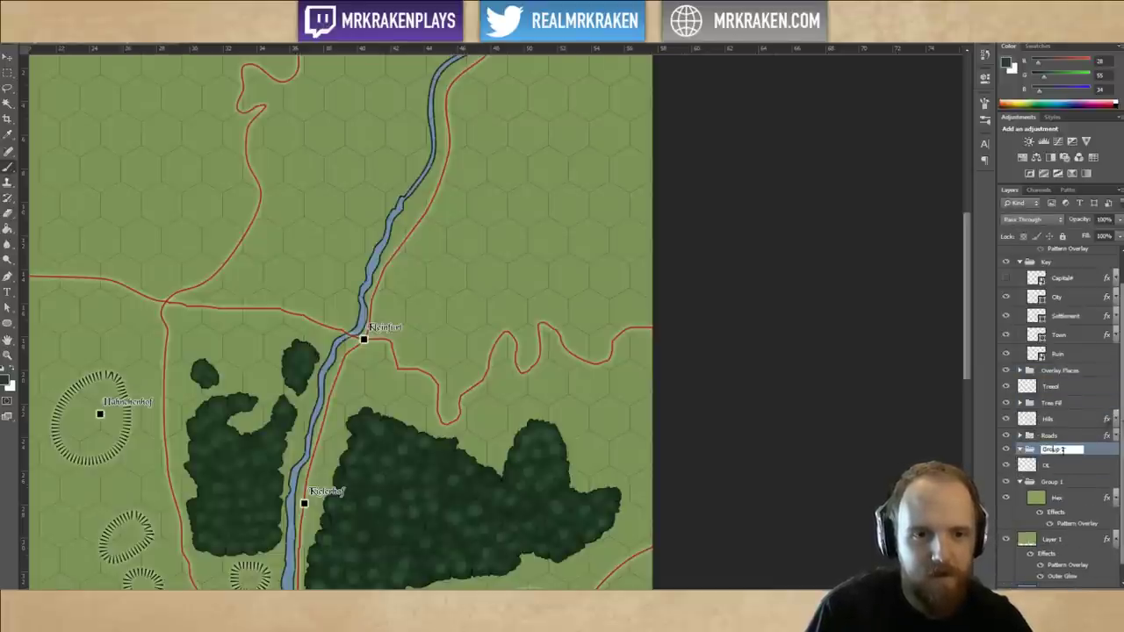
type("MKountain")
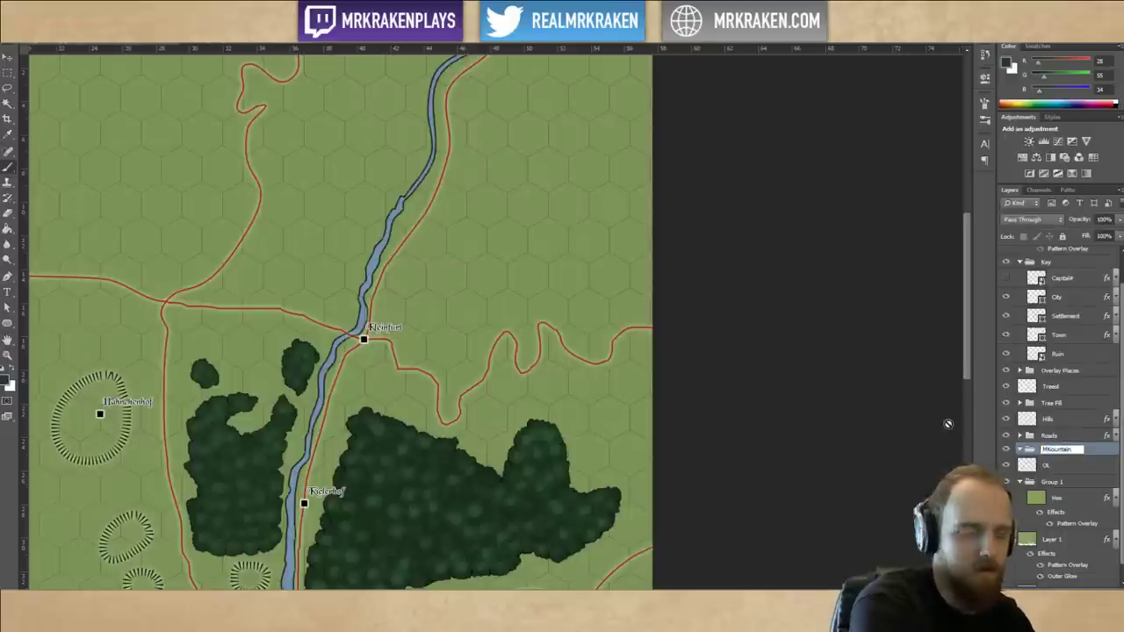
key("ctrl+a")
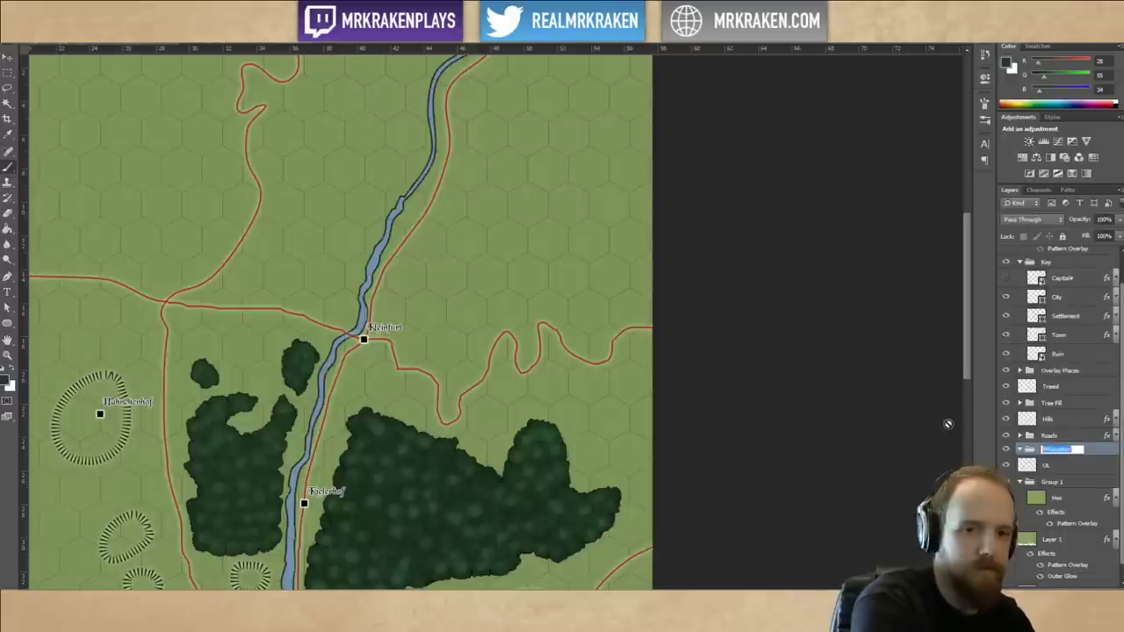
type("Mountain OL")
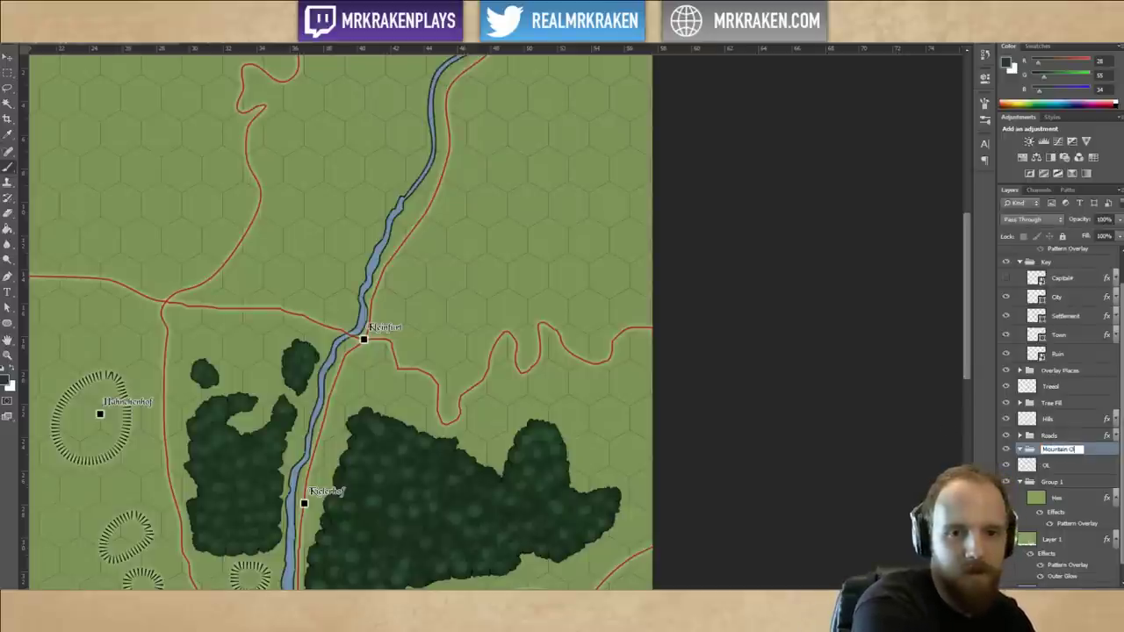
key("Return")
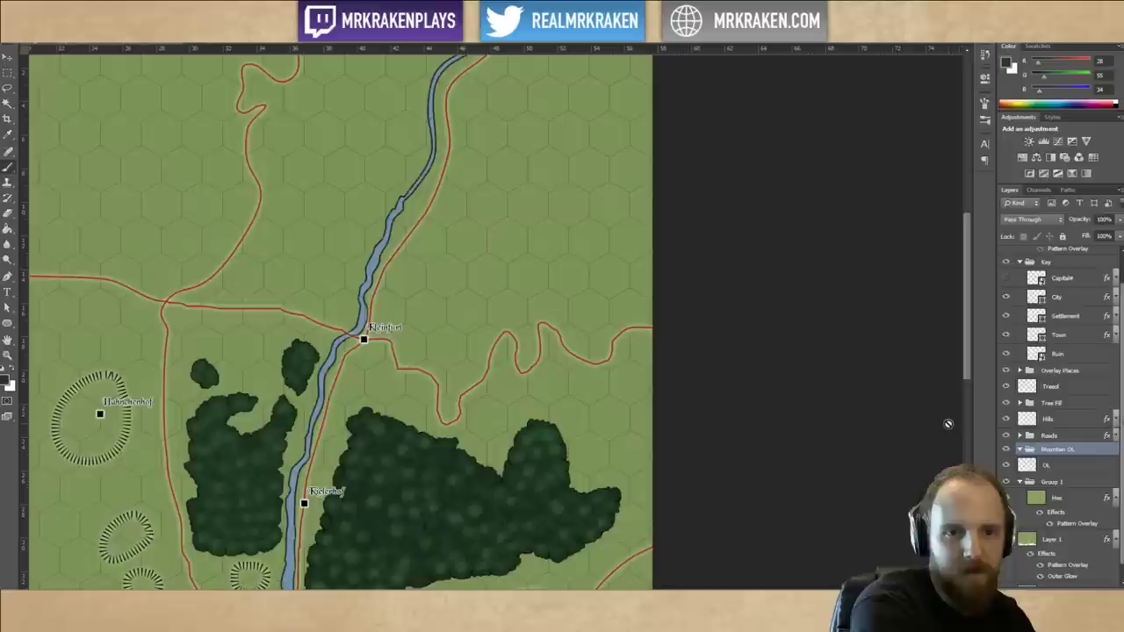
double_click(1072, 450)
key("BackSpace")
key("BackSpace")
type("s")
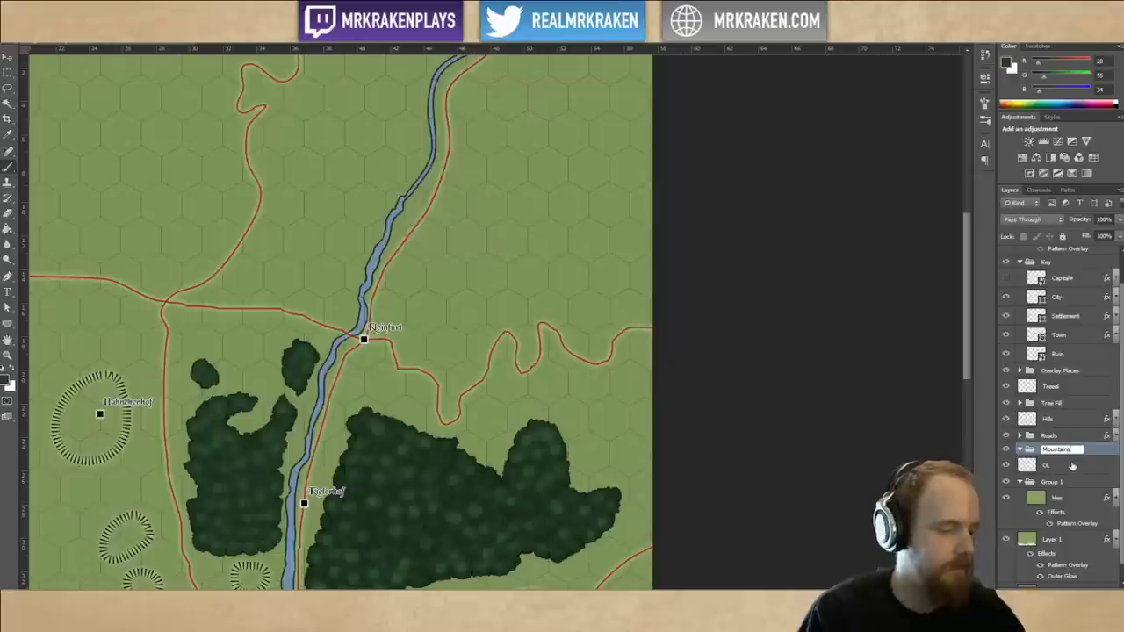
key("Return")
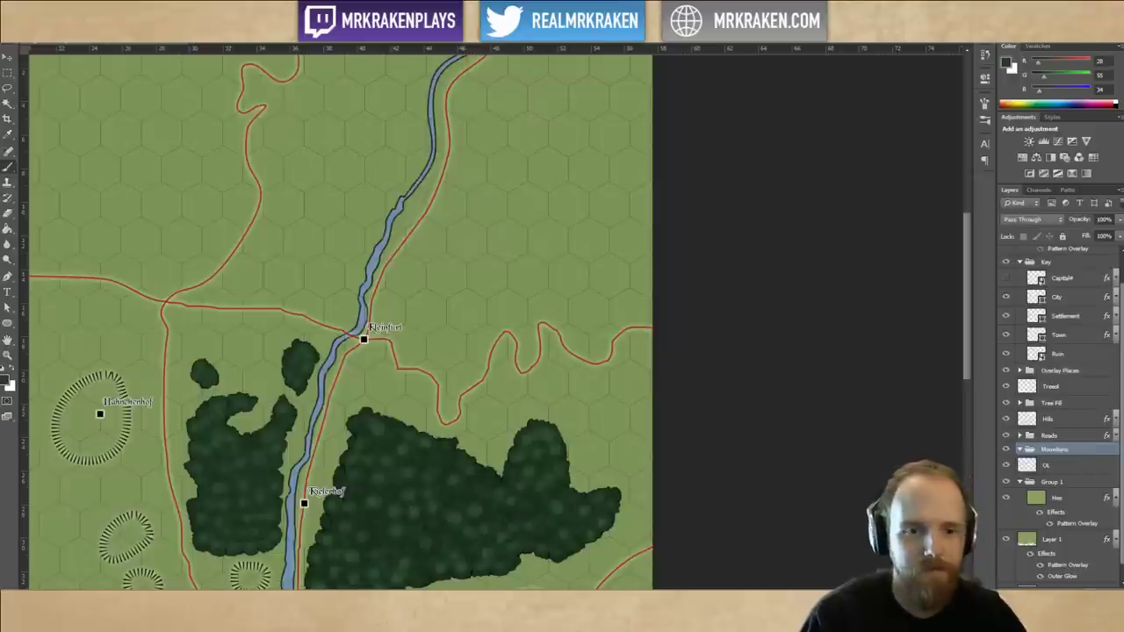
Add a new empty layer inside the Mountains group and name it Mountain OL.
key("ctrl+shift+alt+n")
double_click(1062, 465)
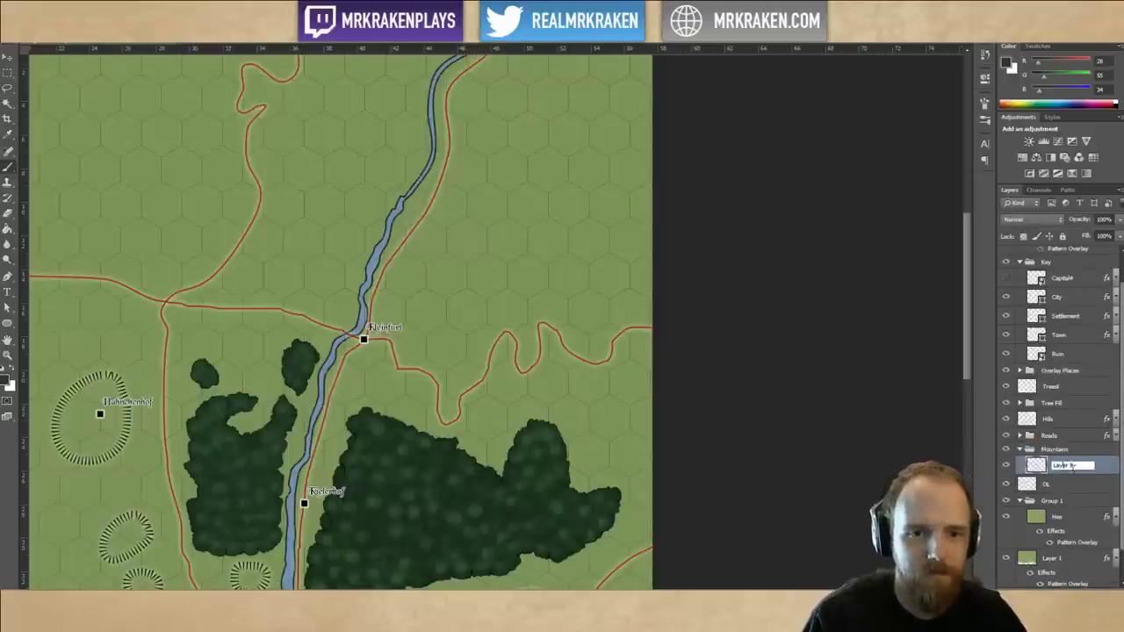
type("Mountain O")
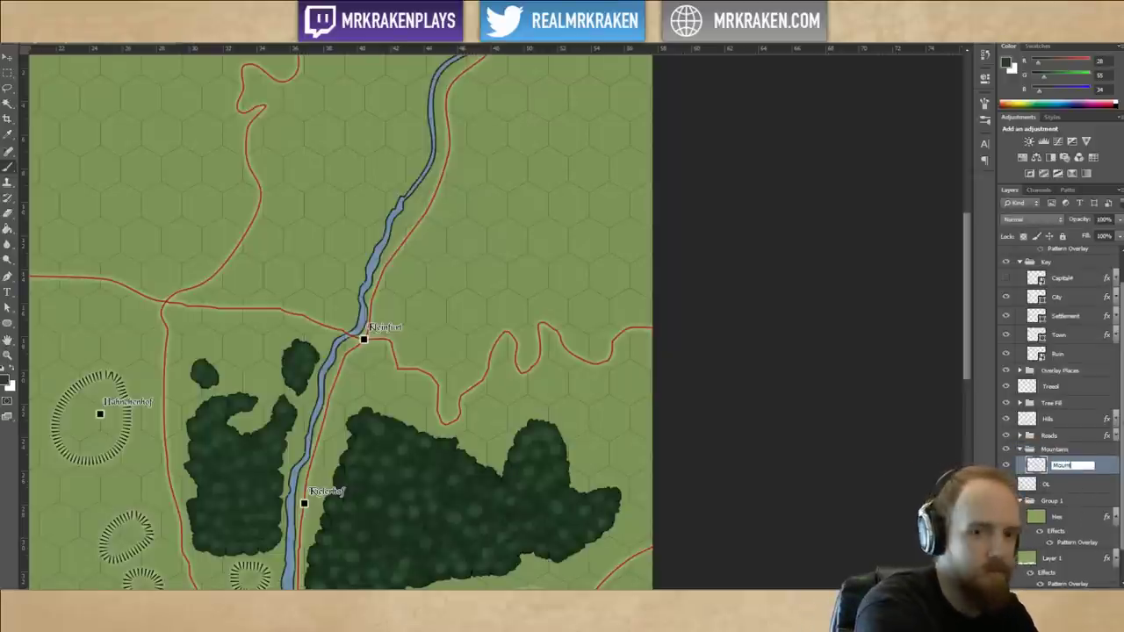
type("L")
key("Return")
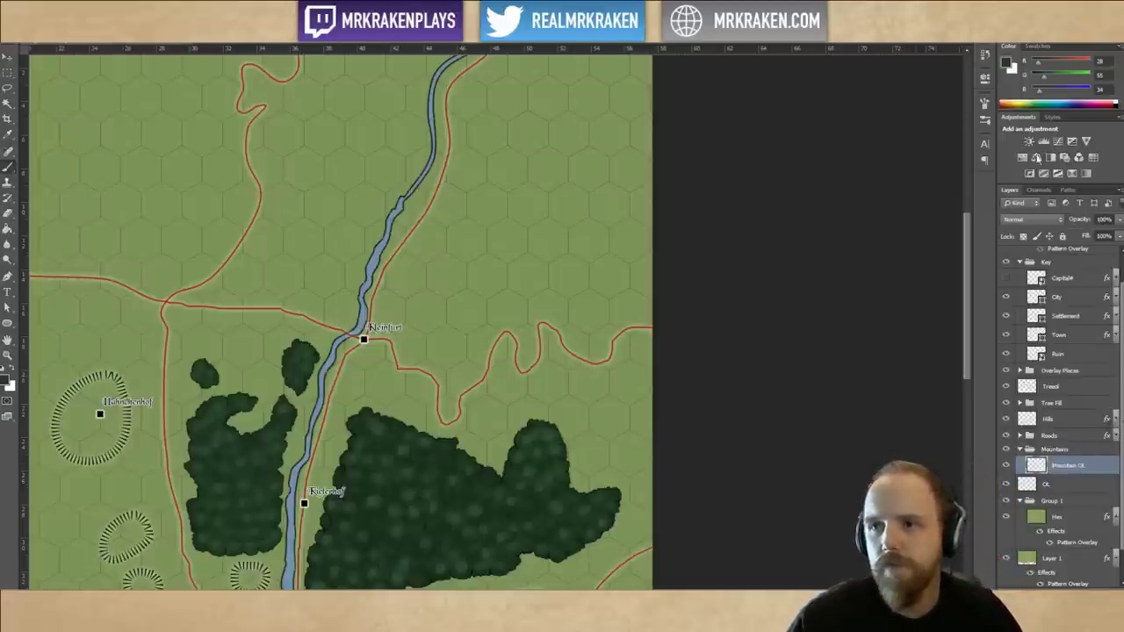
Frame the land northeast of Kleinfurt and choose the 6 px brush preset with 100% hardness.
scroll(673, 338, "down", 1)
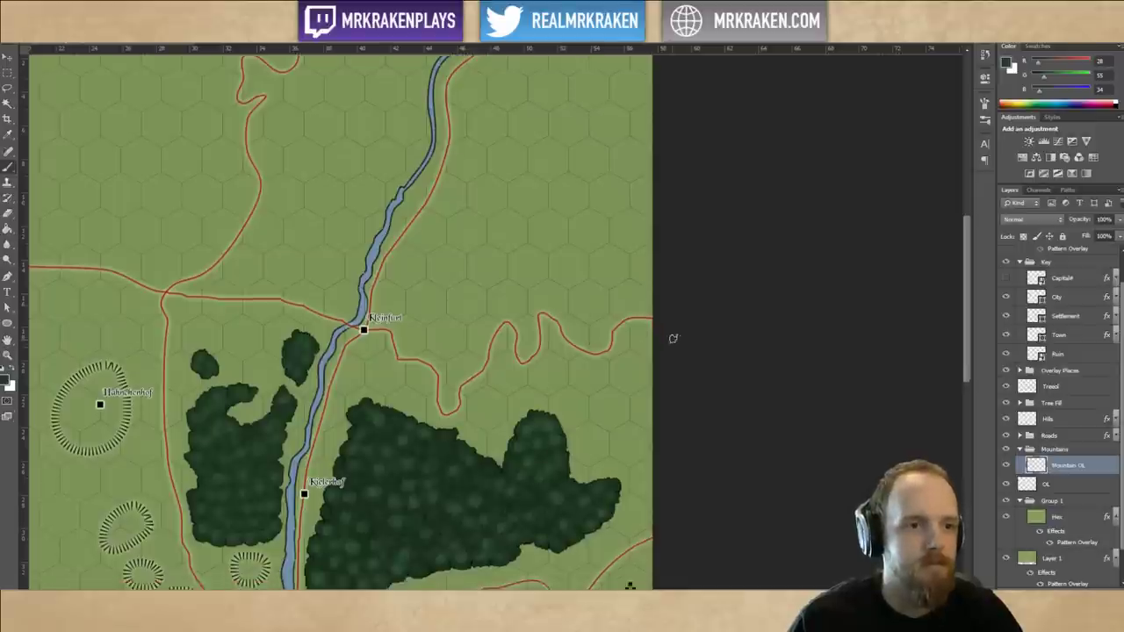
scroll(673, 338, "down", 2)
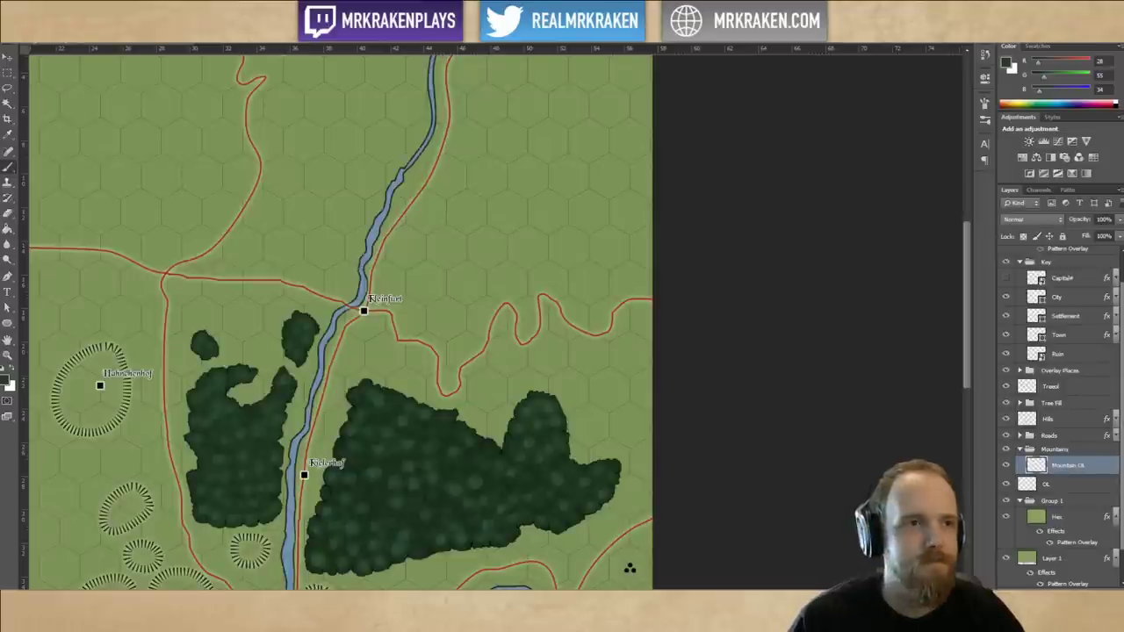
key("ctrl+plus")
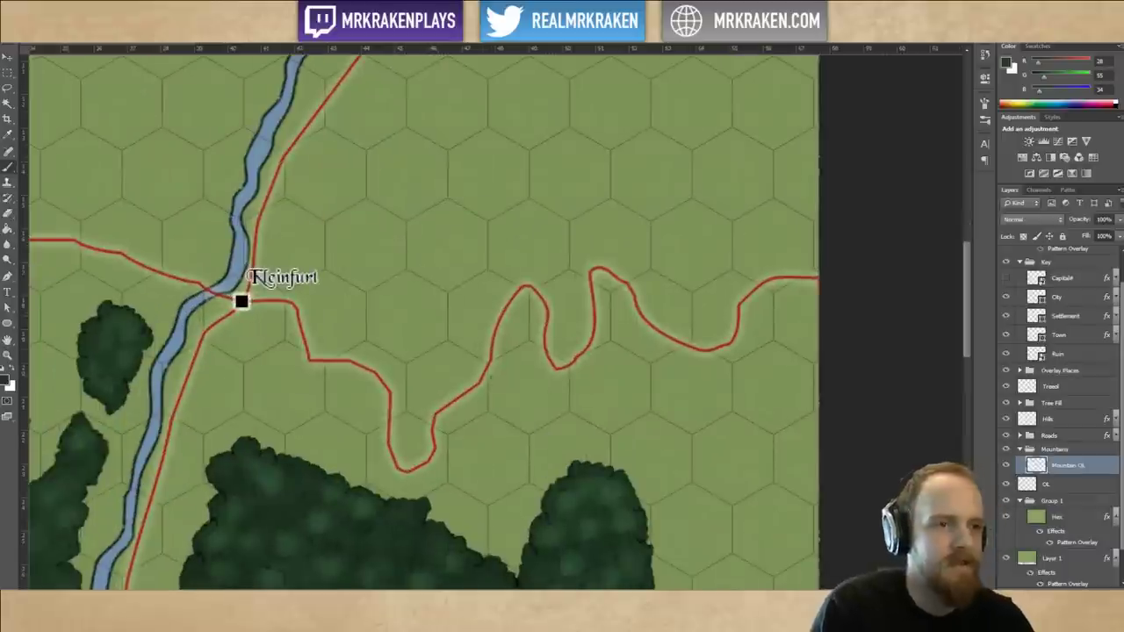
left_click_drag(562, 273, 599, 328)
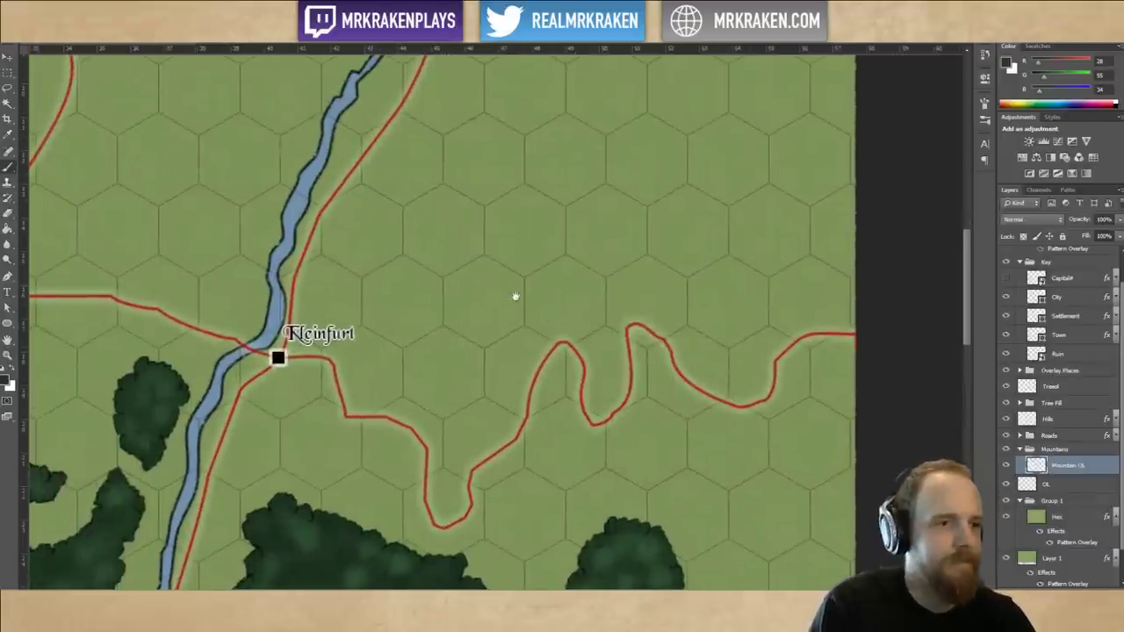
left_click_drag(517, 296, 484, 316)
left_click(39, 29)
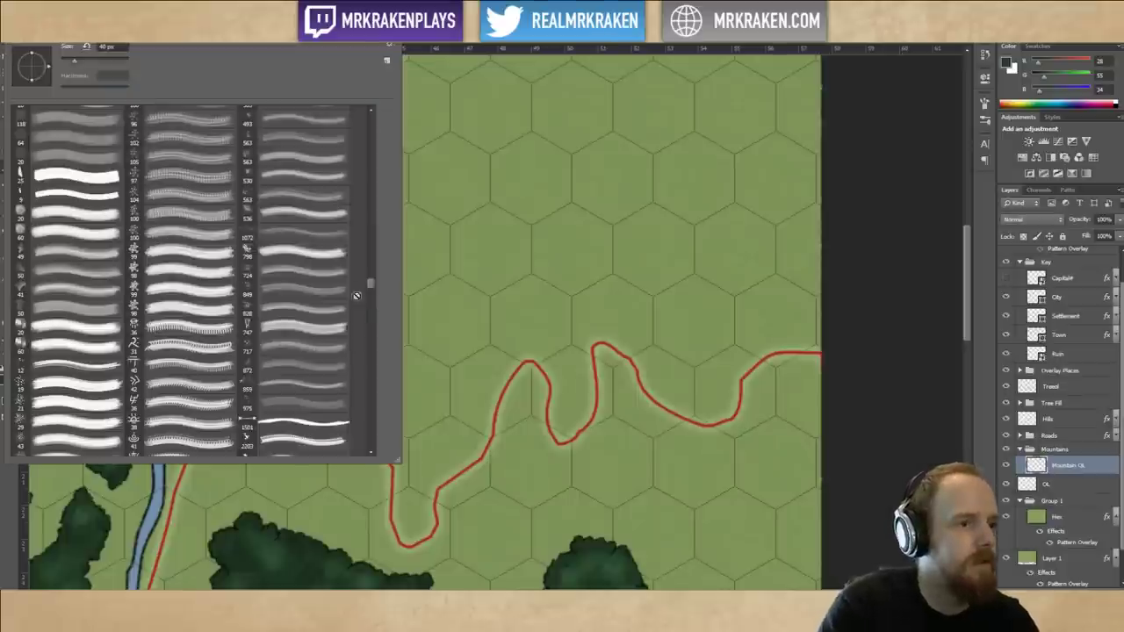
left_click_drag(370, 278, 374, 273)
scroll(374, 268, "up", 5)
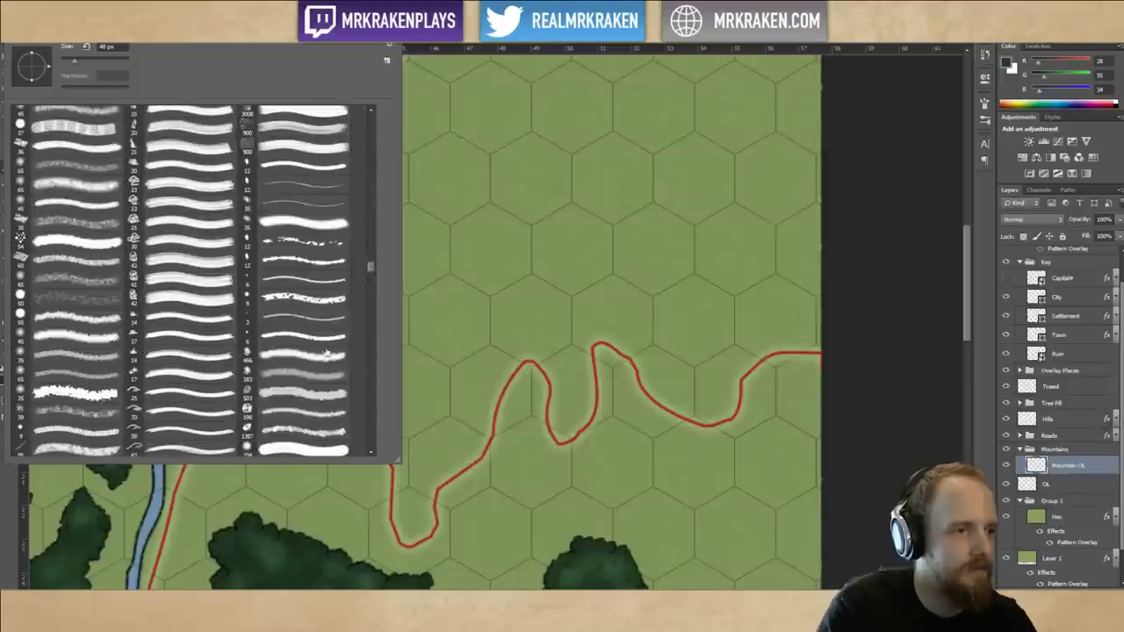
left_click(323, 338)
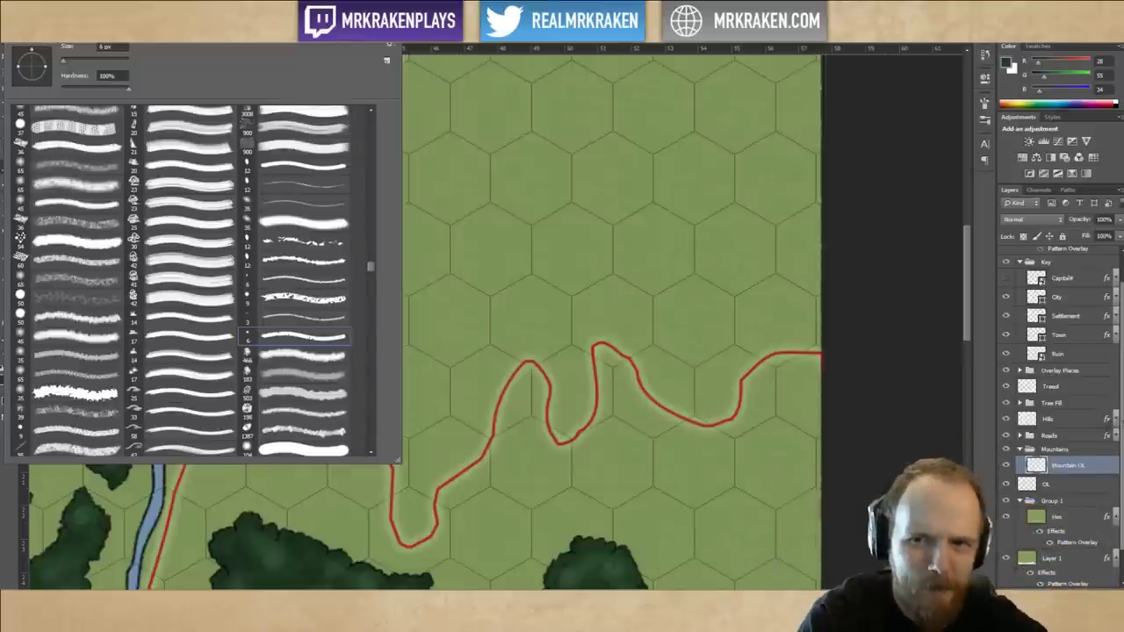
left_click(349, 44)
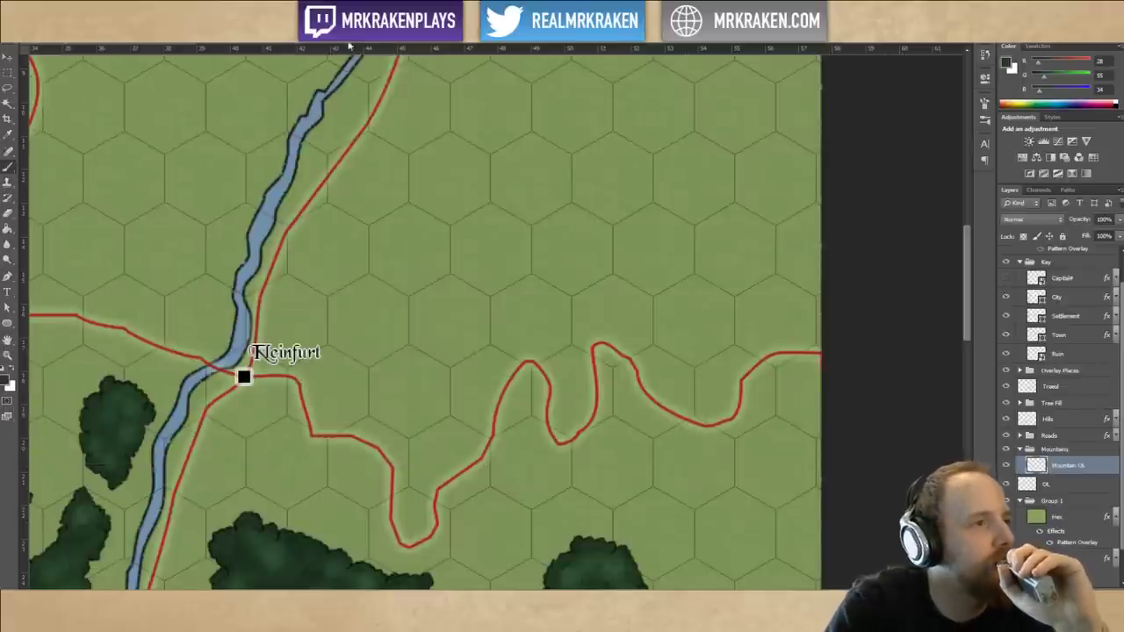
left_click_drag(445, 278, 704, 259)
mouse_move(641, 190)
left_mouse_down()
mouse_move(665, 173)
mouse_move(709, 216)
mouse_move(646, 215)
mouse_move(657, 179)
left_mouse_up()
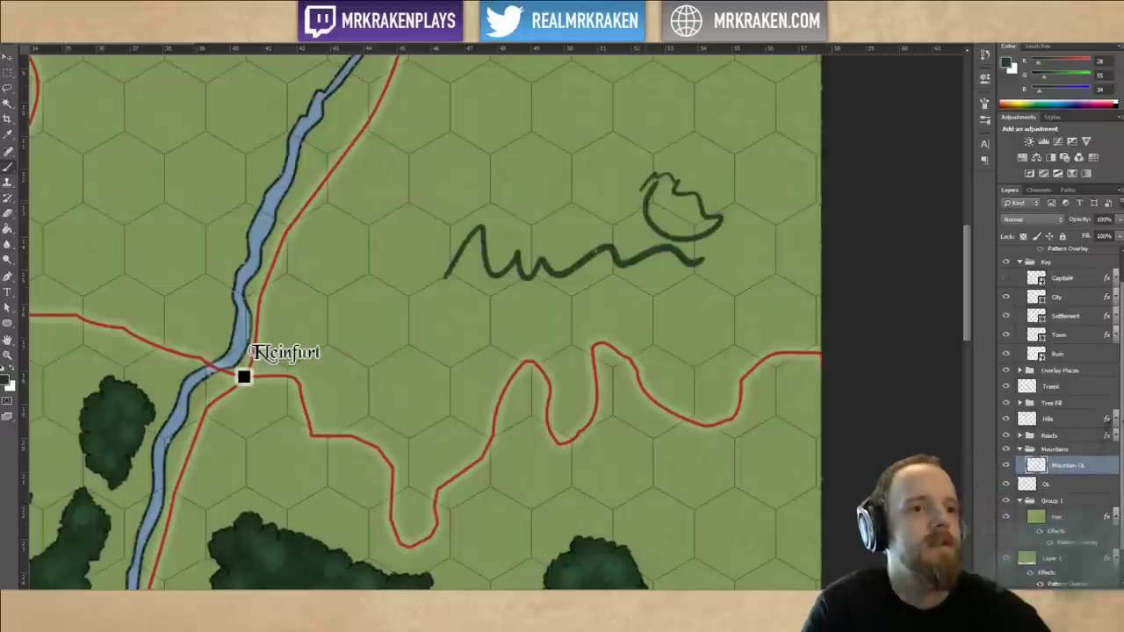
key("ctrl+alt+z")
key("ctrl+alt+z")
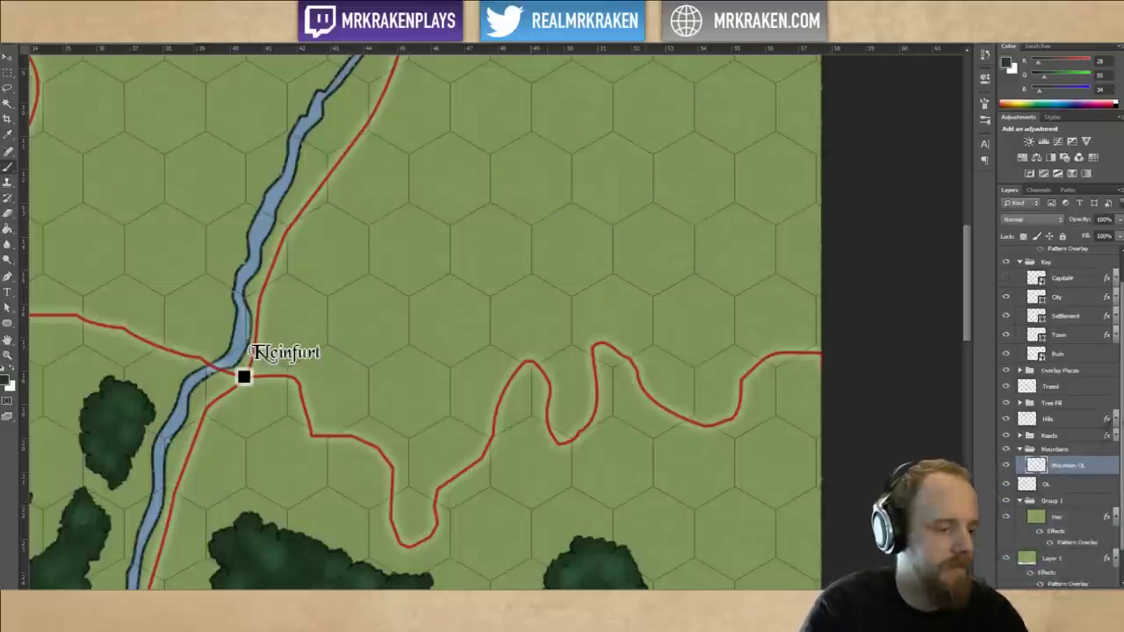
mouse_move(544, 246)
left_mouse_down()
mouse_move(541, 269)
mouse_move(694, 260)
left_mouse_up()
key("ctrl+alt+z")
key("ctrl+alt+z")
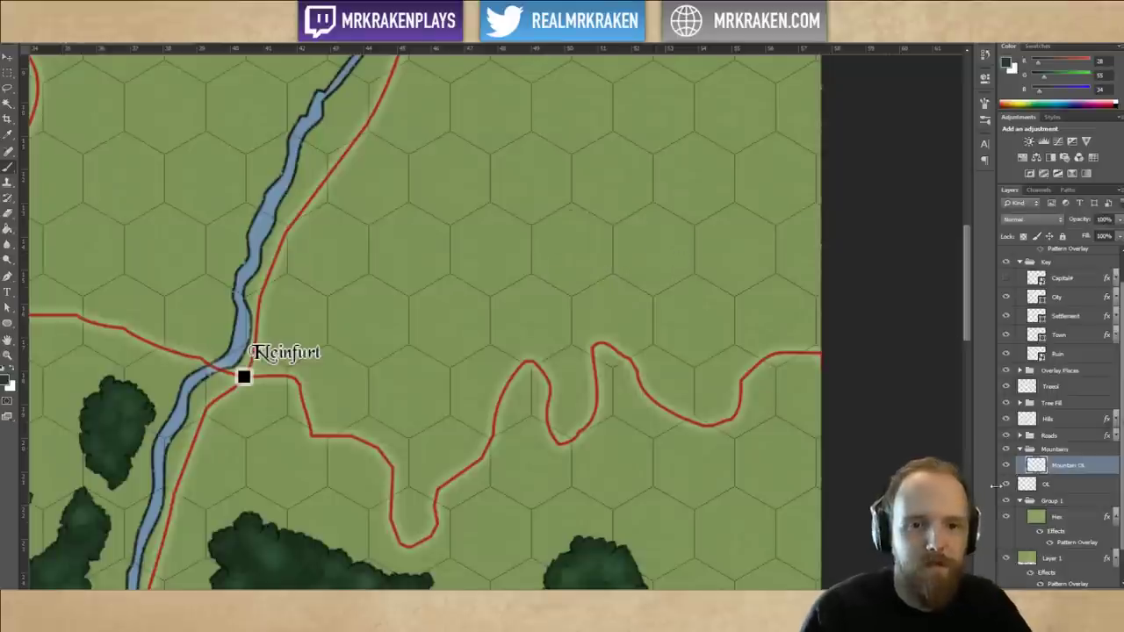
Set the foreground colour to black and draw a jagged main ridge northeast of Kleinfurt with a spur running southeast from its eastern part.
left_click(5, 373)
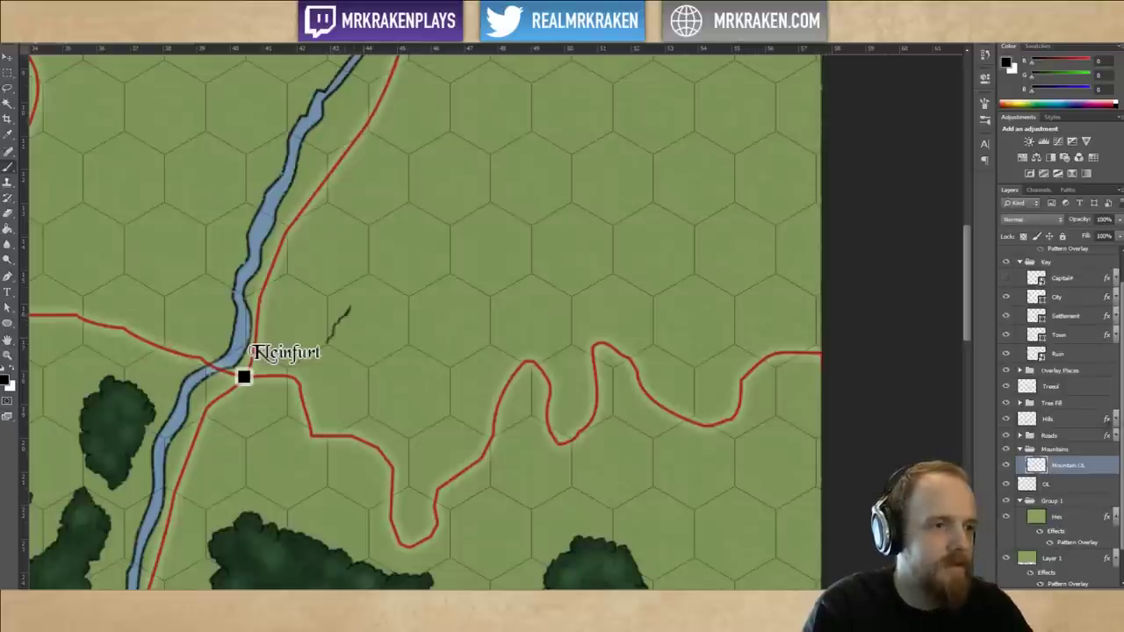
left_click_drag(362, 290, 376, 276)
key("ctrl+z")
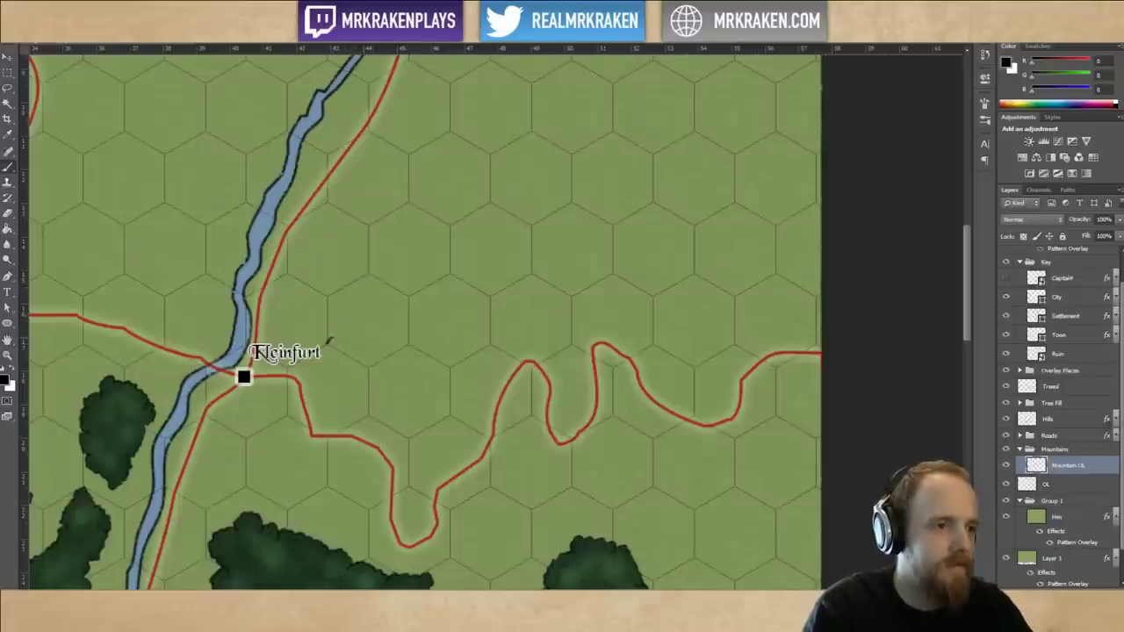
mouse_move(331, 339)
left_mouse_down()
mouse_move(359, 297)
mouse_move(385, 294)
mouse_move(438, 255)
mouse_move(455, 259)
mouse_move(467, 241)
mouse_move(505, 238)
mouse_move(532, 259)
mouse_move(546, 237)
mouse_move(591, 234)
left_mouse_up()
key("ctrl+z")
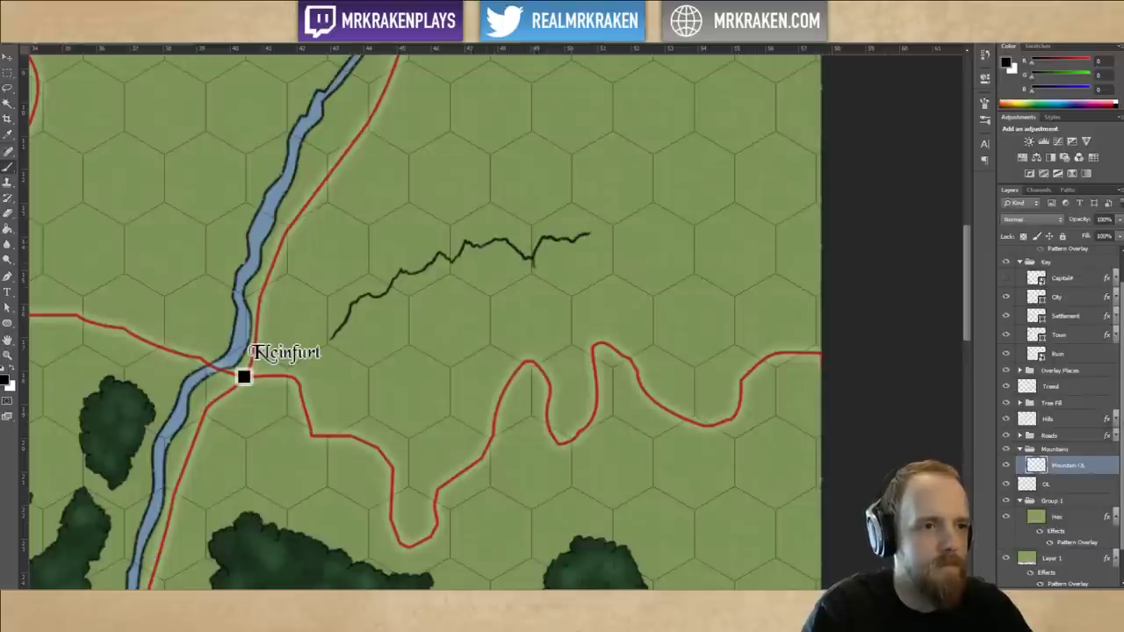
left_click_drag(527, 258, 563, 337)
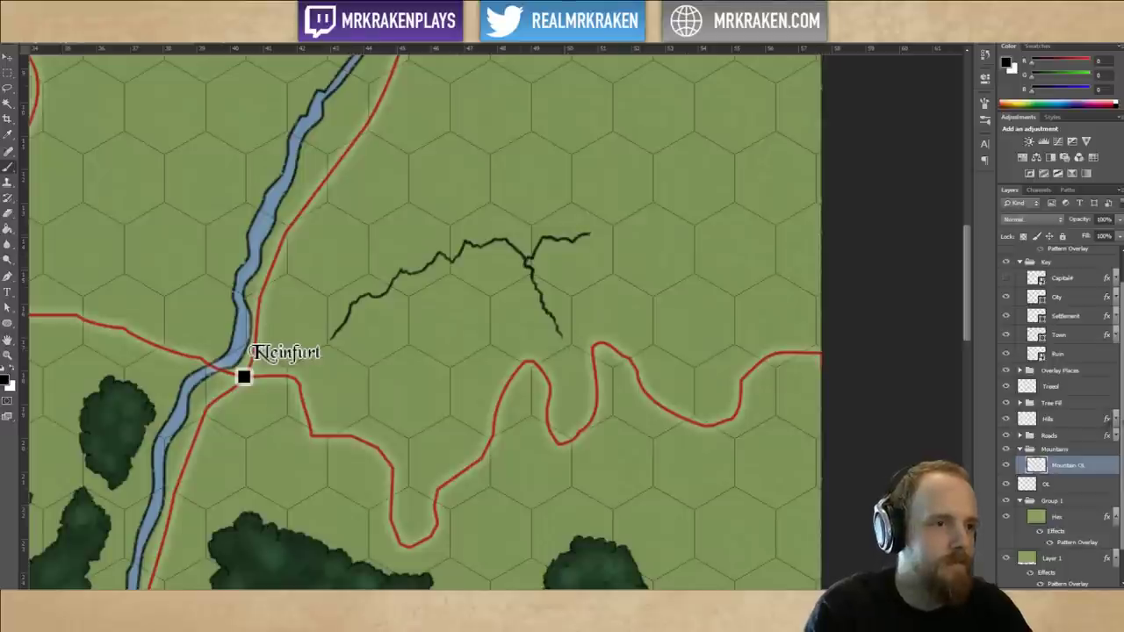
Branch short crooked spurs off both sides of the ridge's western half and thicken the ridge line at its western end.
left_click_drag(397, 267, 383, 235)
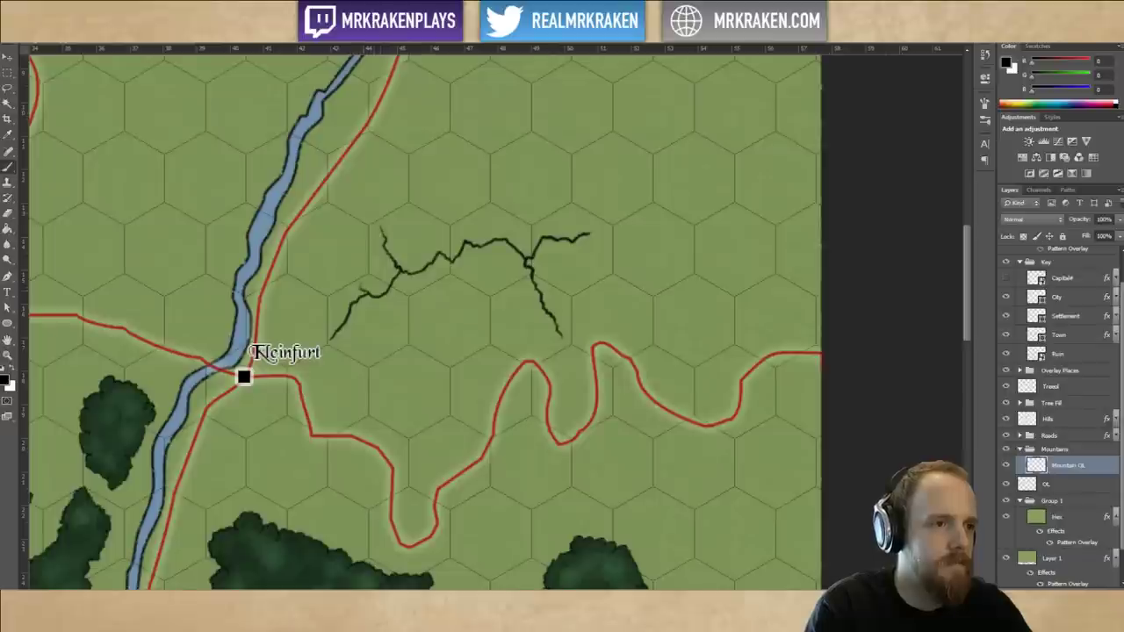
key("ctrl+z")
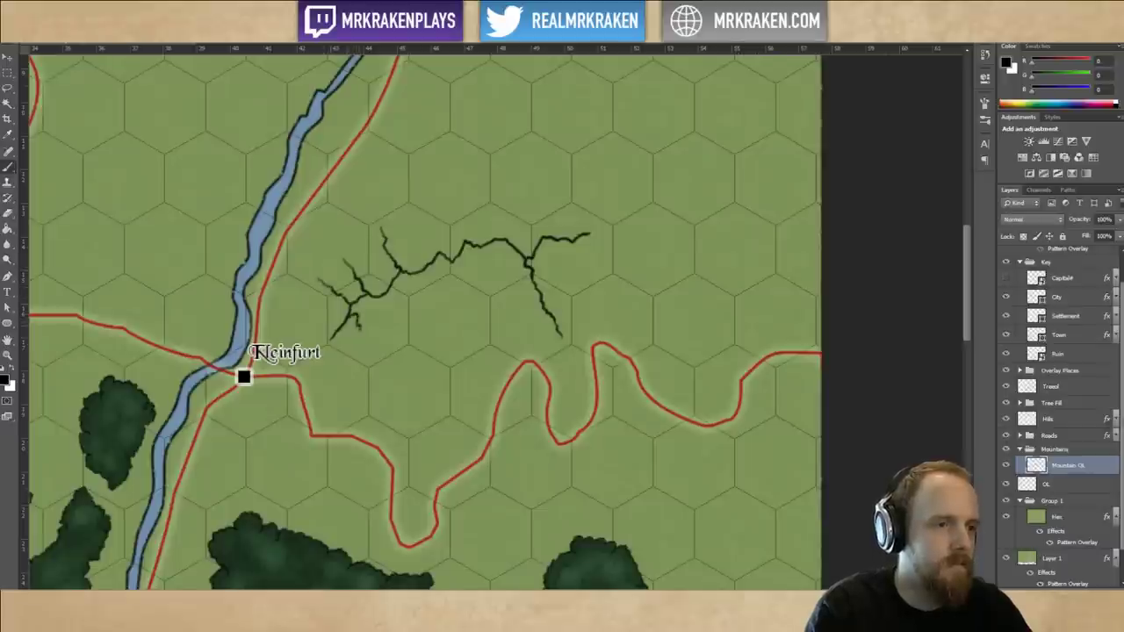
mouse_move(361, 329)
left_mouse_down()
mouse_move(369, 340)
mouse_move(312, 312)
mouse_move(340, 360)
left_mouse_up()
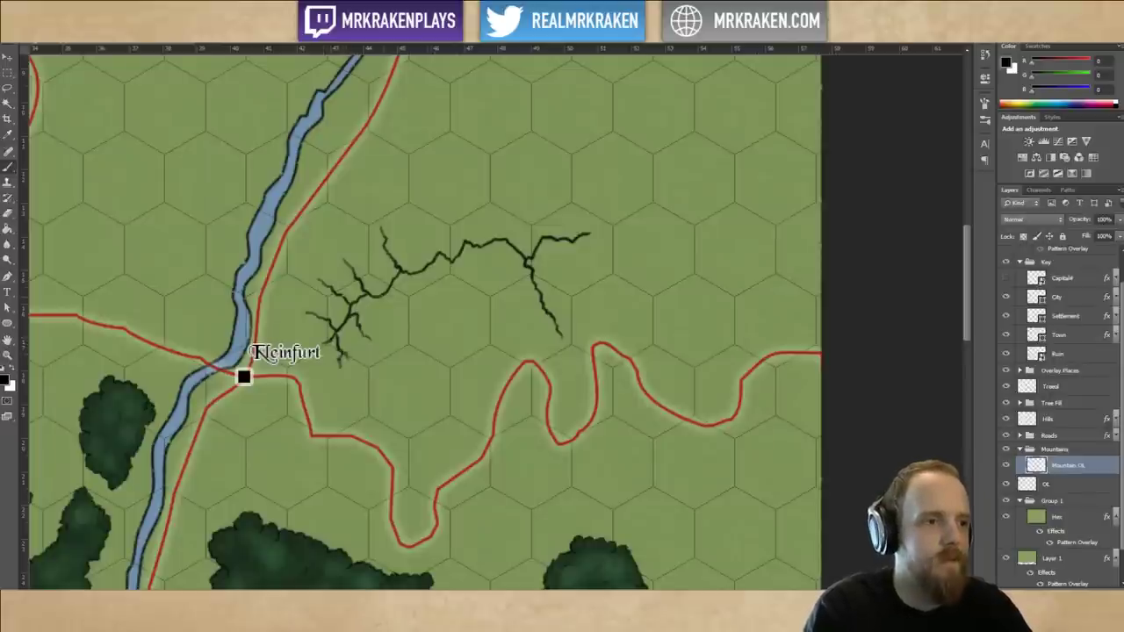
mouse_move(382, 295)
left_mouse_down()
mouse_move(388, 330)
mouse_move(398, 329)
left_mouse_up()
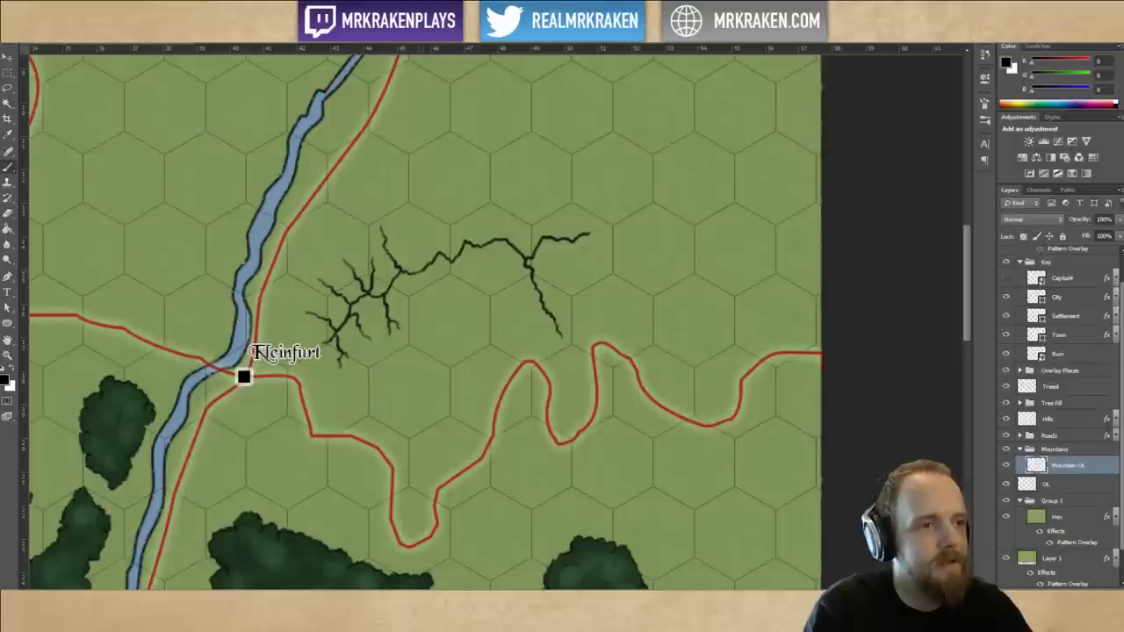
left_click_drag(415, 272, 424, 305)
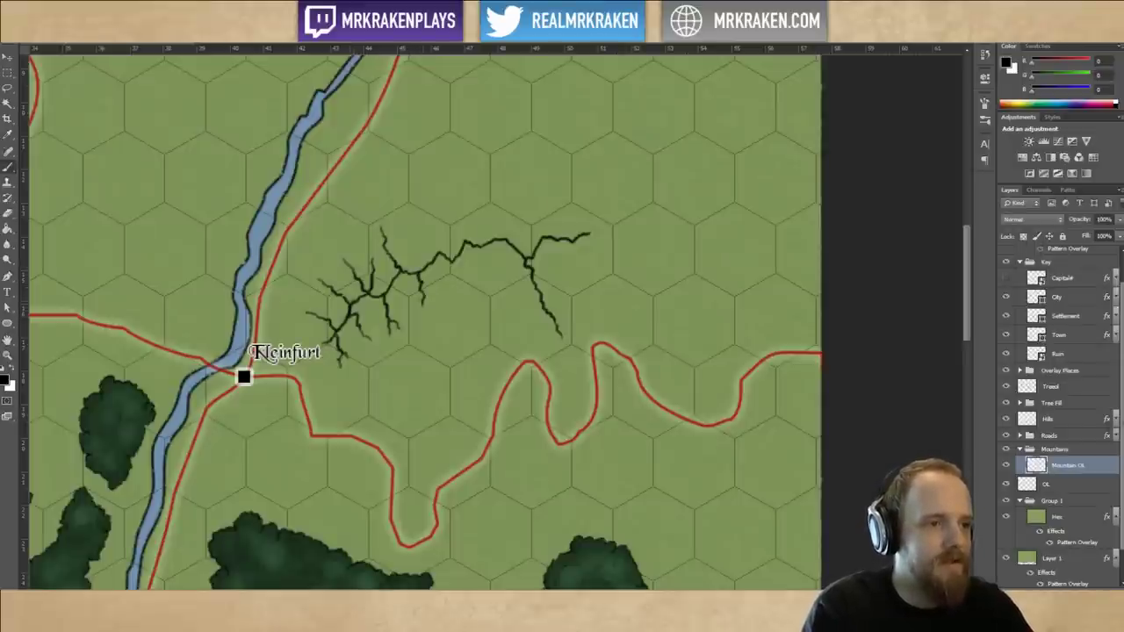
left_click_drag(351, 305, 364, 293)
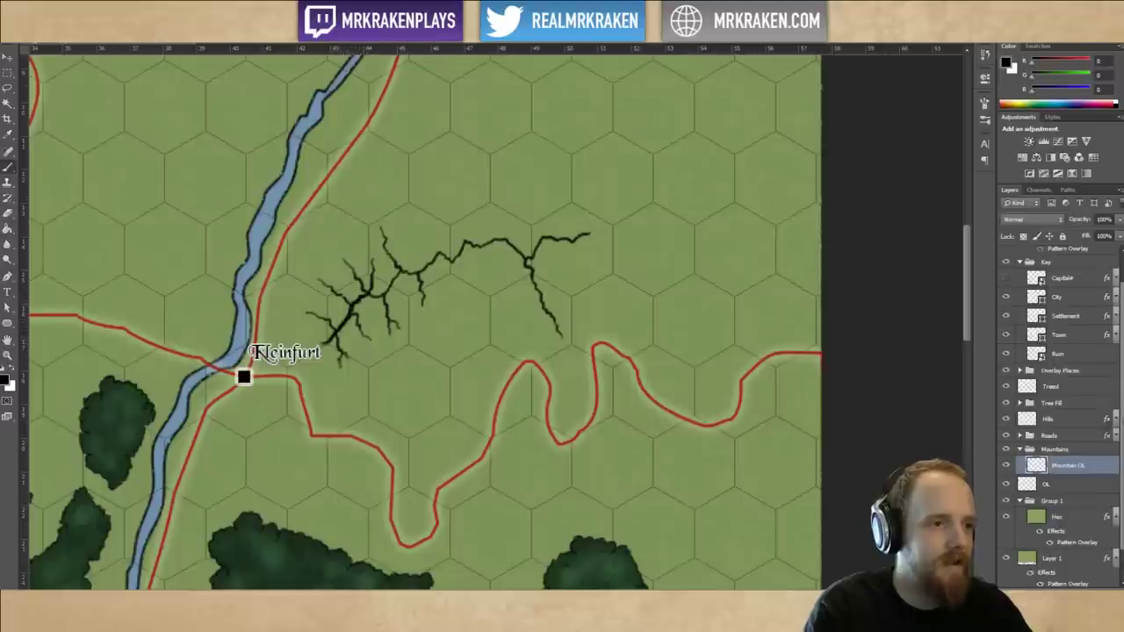
mouse_move(367, 294)
left_mouse_down()
mouse_move(380, 296)
mouse_move(440, 253)
left_mouse_up()
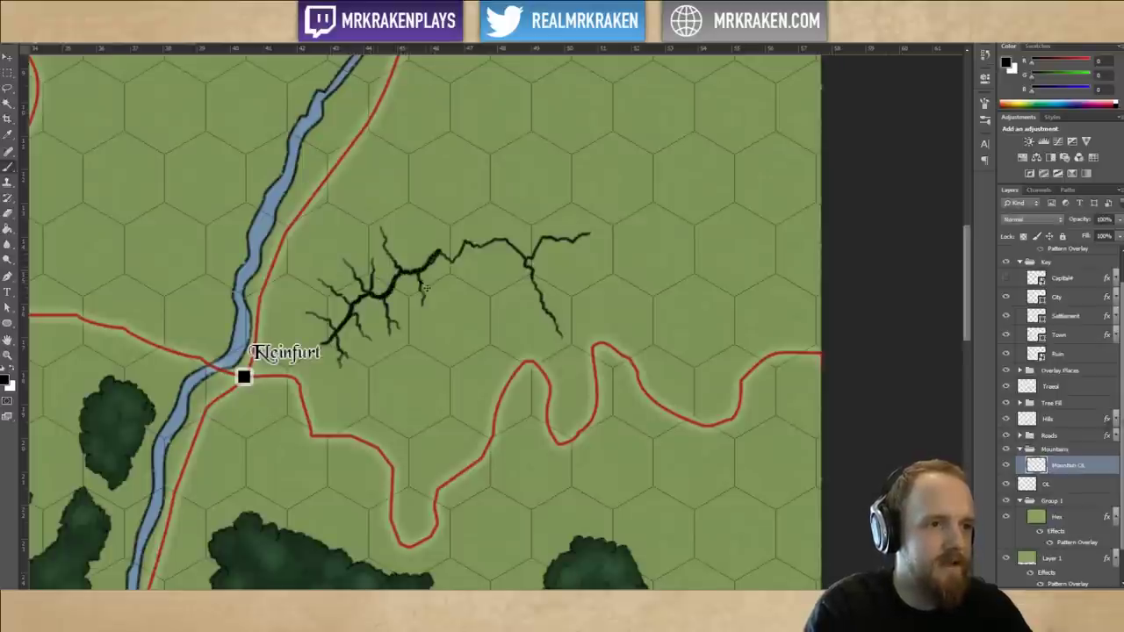
key("ctrl+z")
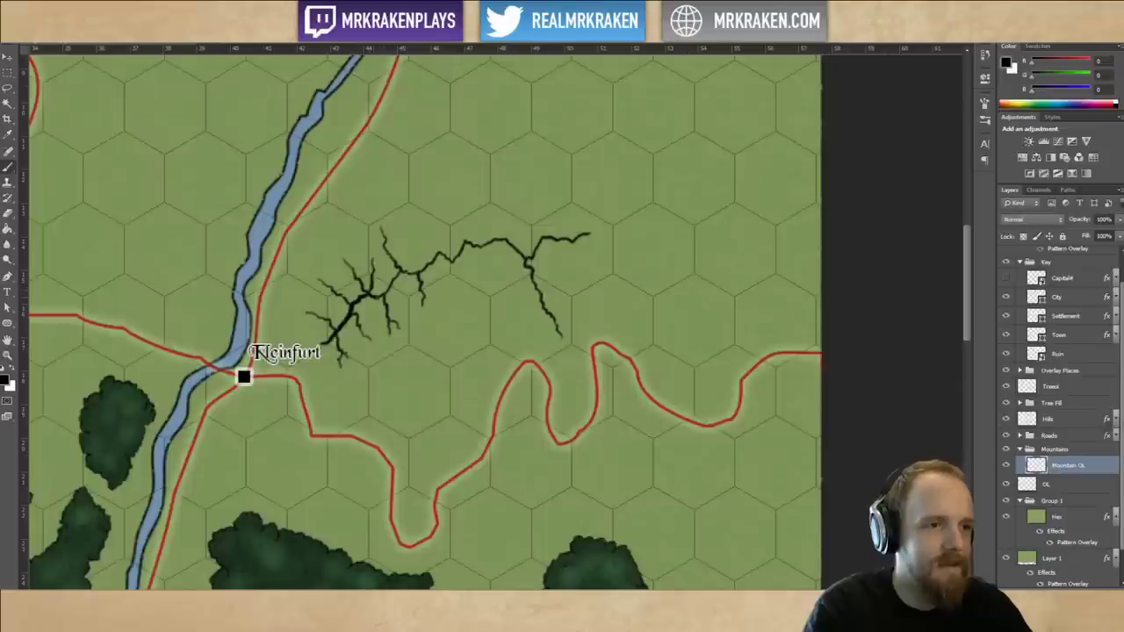
left_click_drag(371, 295, 429, 262)
key("ctrl+z")
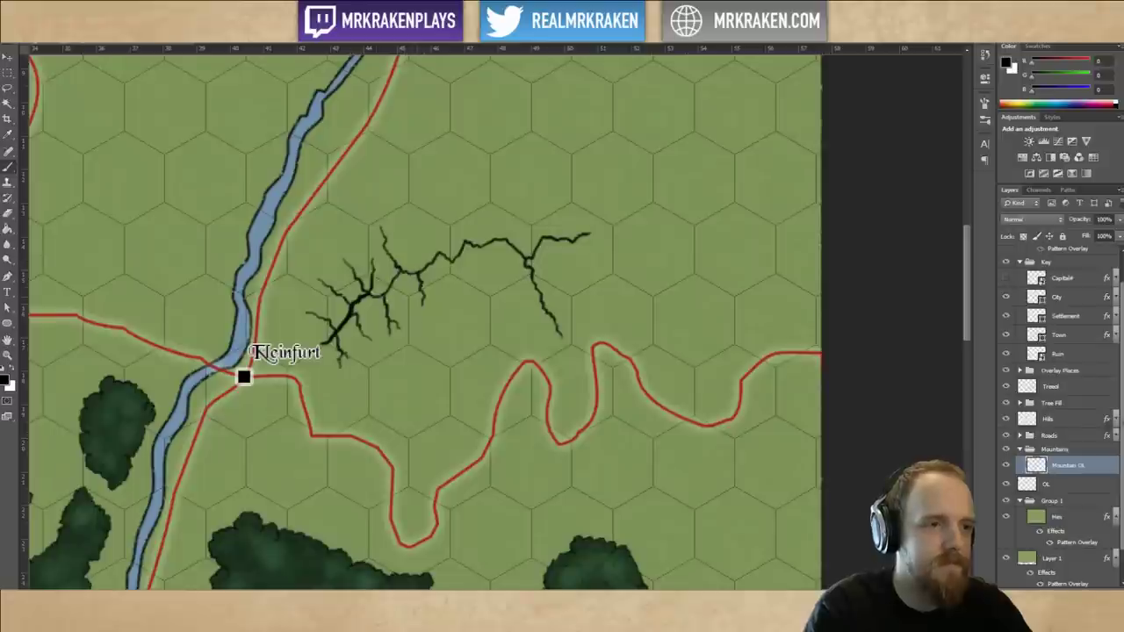
mouse_move(370, 295)
left_mouse_down()
mouse_move(460, 248)
mouse_move(448, 262)
left_mouse_up()
key("ctrl+z")
key("ctrl+z")
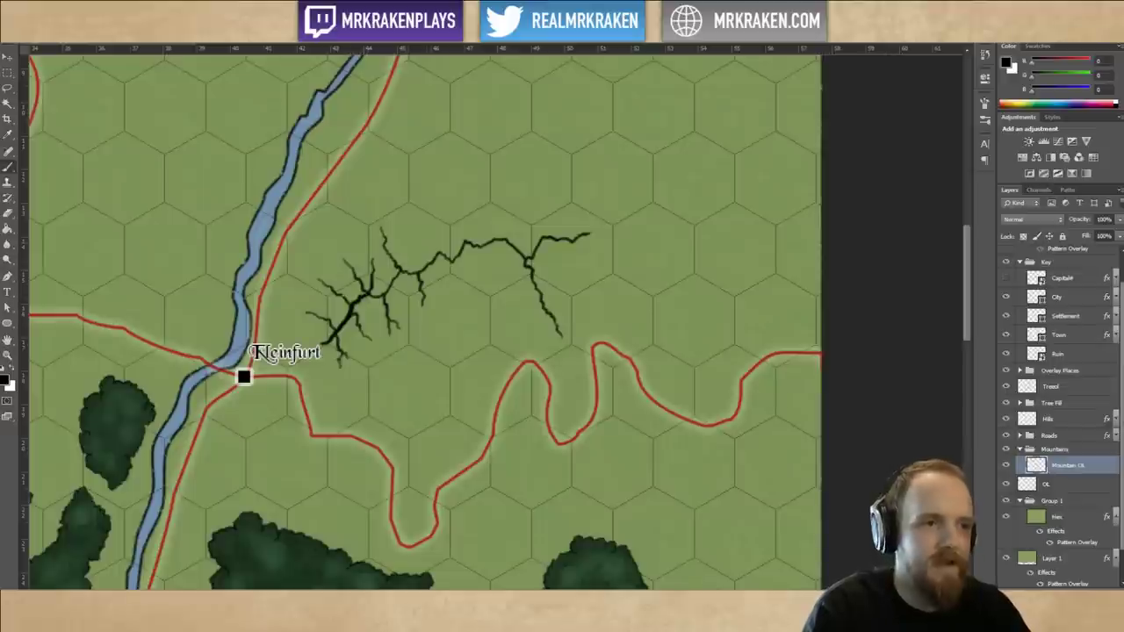
Draw two jagged spurs running north from the middle section of the main ridge.
left_click_drag(441, 254, 436, 203)
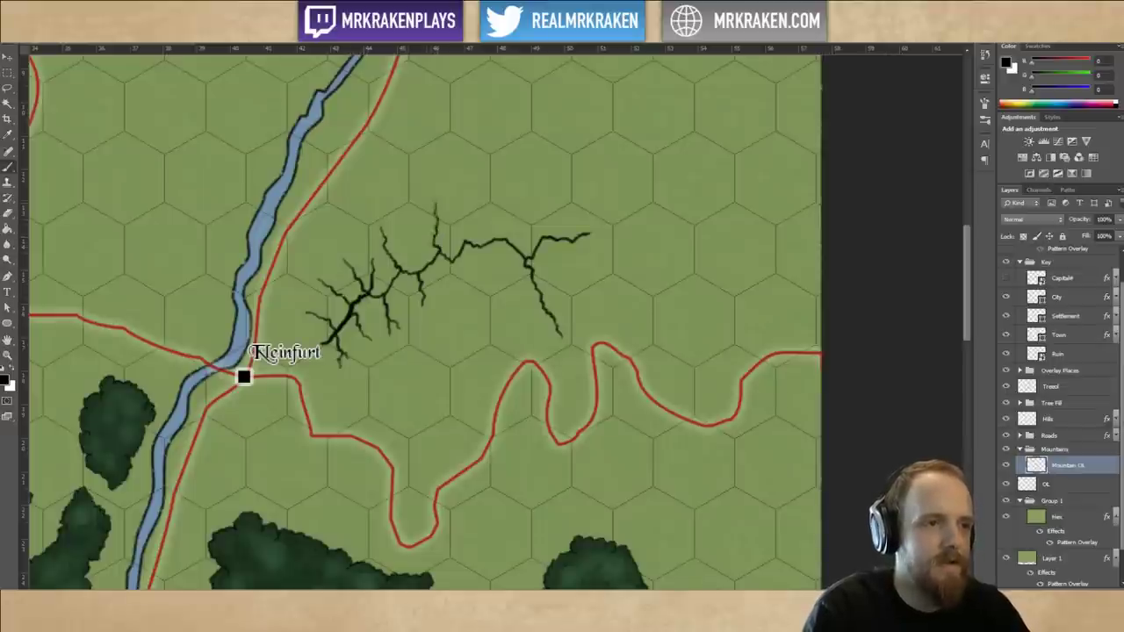
mouse_move(428, 265)
left_mouse_down()
mouse_move(411, 230)
mouse_move(464, 218)
mouse_move(461, 195)
left_mouse_up()
mouse_move(601, 201)
left_mouse_down()
mouse_move(550, 246)
mouse_move(551, 333)
mouse_move(562, 355)
mouse_move(575, 349)
left_mouse_up()
key("ctrl+z")
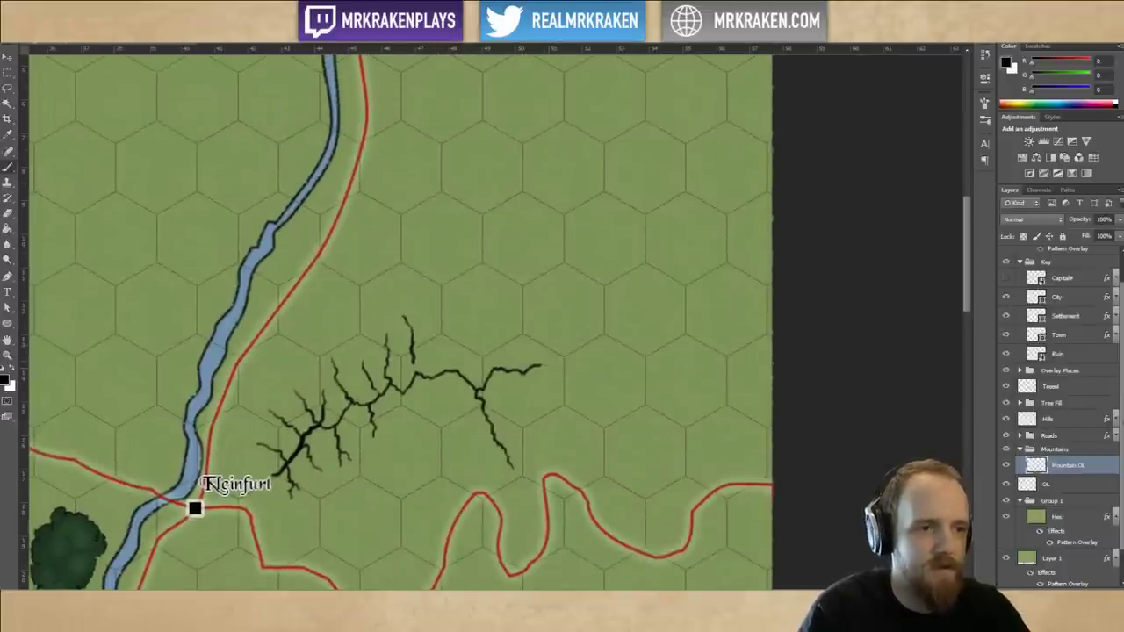
Extend the main ridge from its eastern end northeast to a sharp bend, and continue it north to the map's upper edge.
left_click_drag(539, 366, 561, 360)
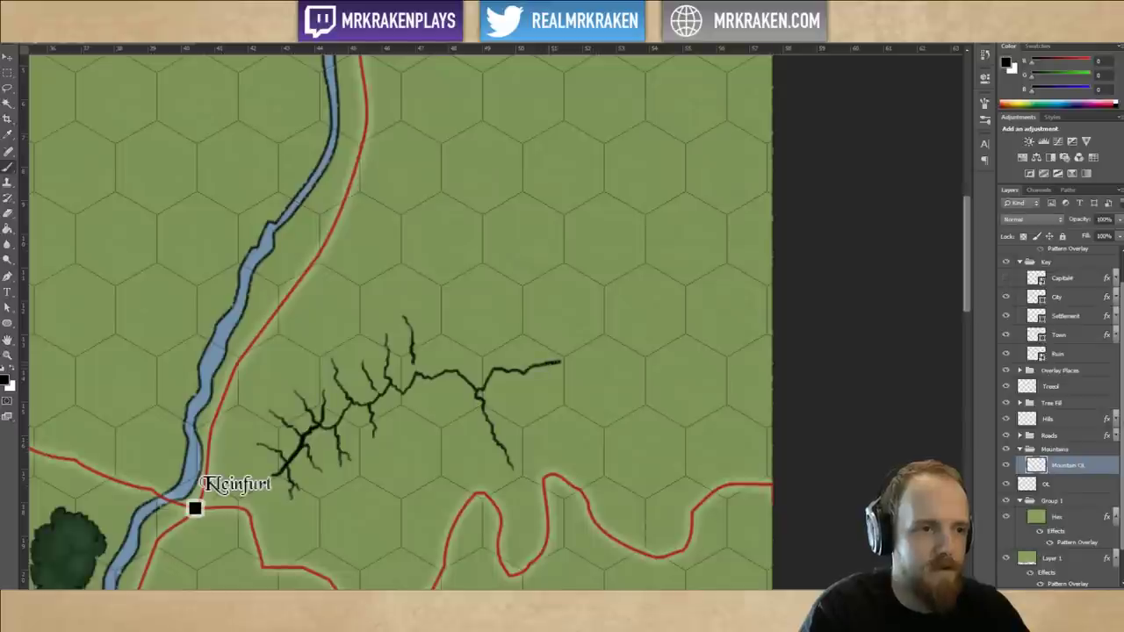
key("ctrl+z")
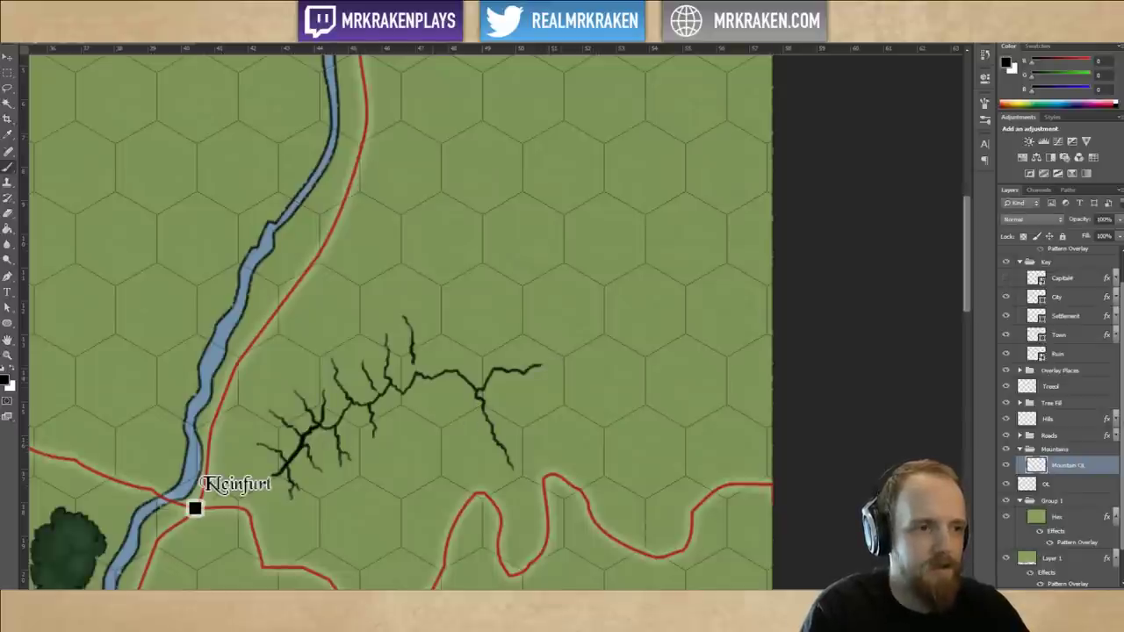
mouse_move(541, 367)
left_mouse_down()
mouse_move(585, 337)
mouse_move(601, 292)
mouse_move(629, 281)
mouse_move(580, 160)
mouse_move(586, 82)
left_mouse_up()
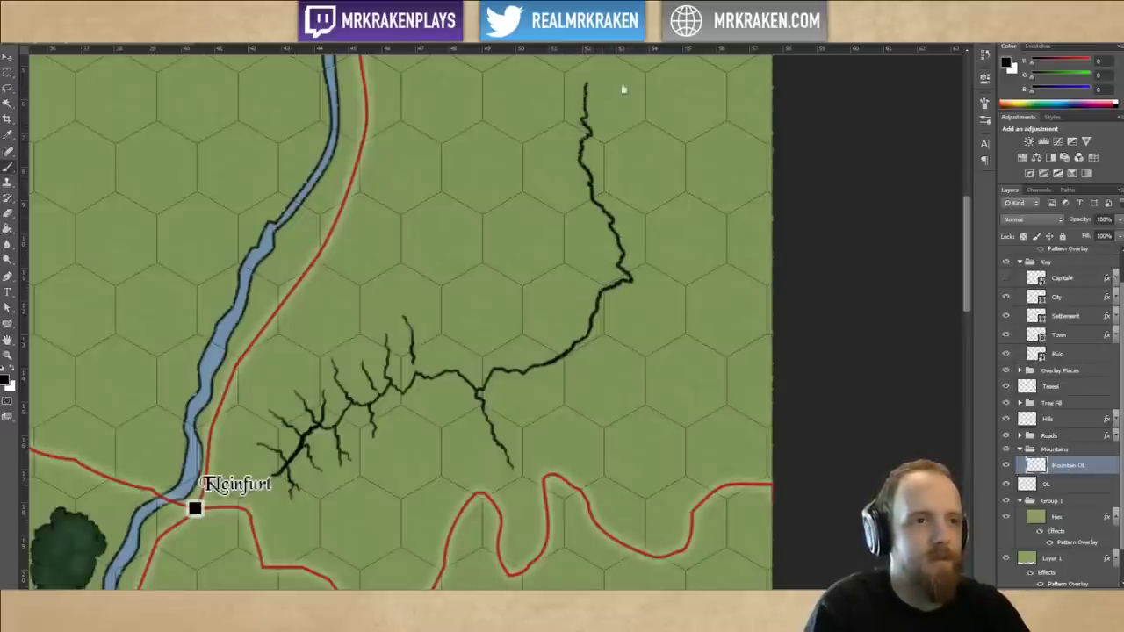
mouse_move(589, 158)
left_mouse_down()
mouse_move(571, 261)
mouse_move(545, 260)
left_mouse_up()
left_click_drag(585, 181, 560, 429)
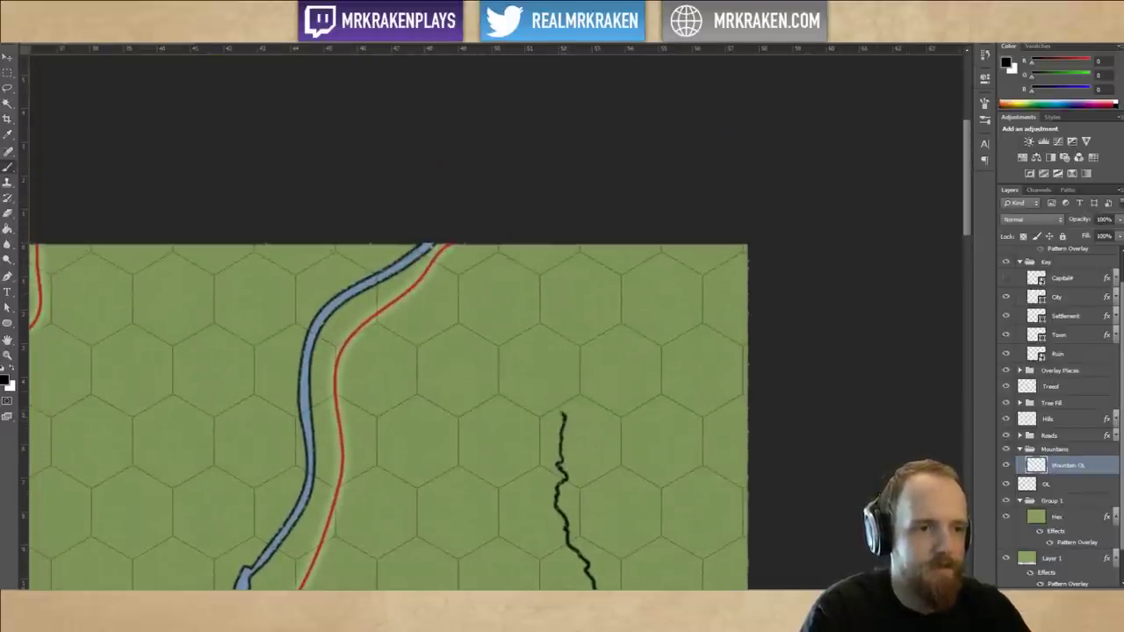
left_click_drag(564, 414, 607, 243)
Add more short spurs along both sides of the ridge's middle section, up to just past the junction with the southeast spur.
mouse_move(679, 396)
left_mouse_down()
mouse_move(646, 67)
mouse_move(662, 9)
left_mouse_up()
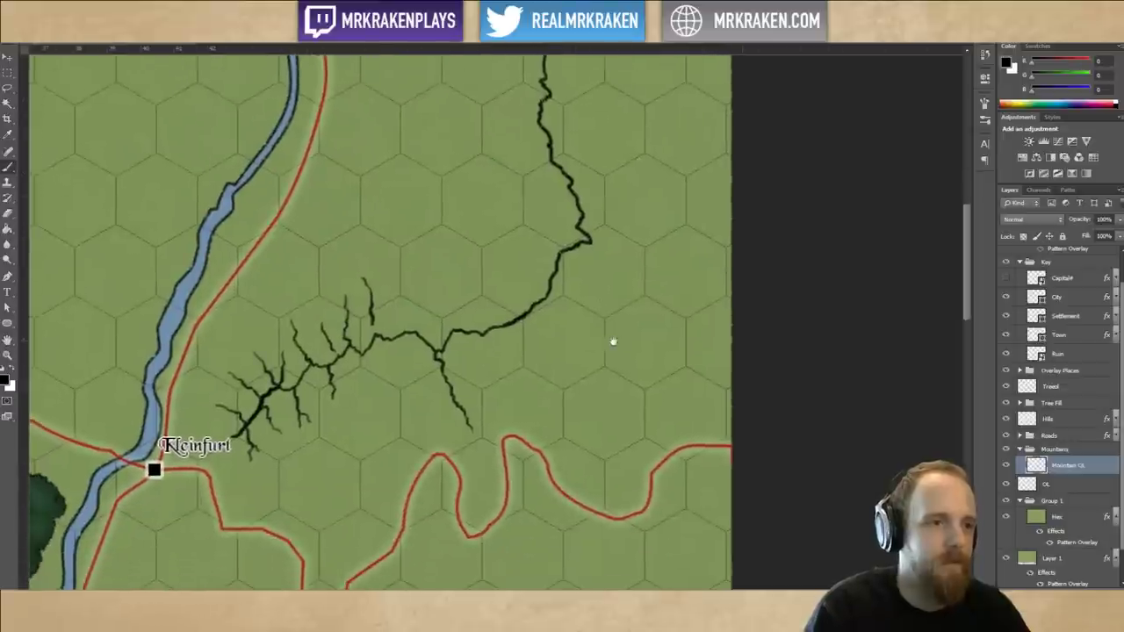
left_click_drag(612, 341, 622, 344)
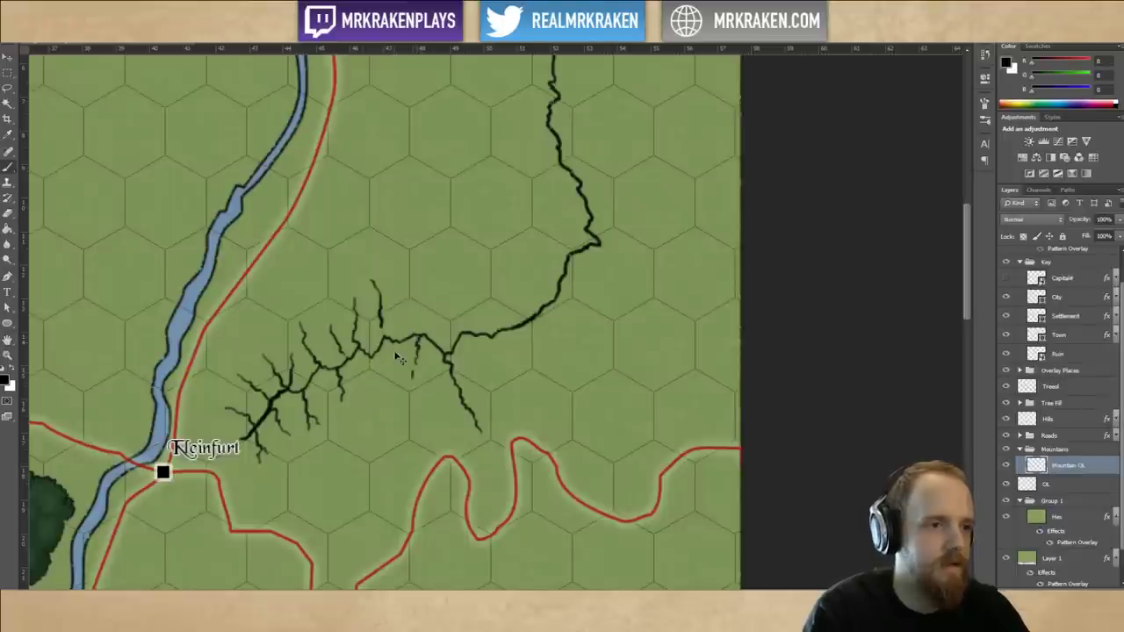
mouse_move(373, 355)
left_mouse_down()
mouse_move(392, 318)
mouse_move(398, 310)
mouse_move(417, 325)
mouse_move(418, 296)
left_mouse_up()
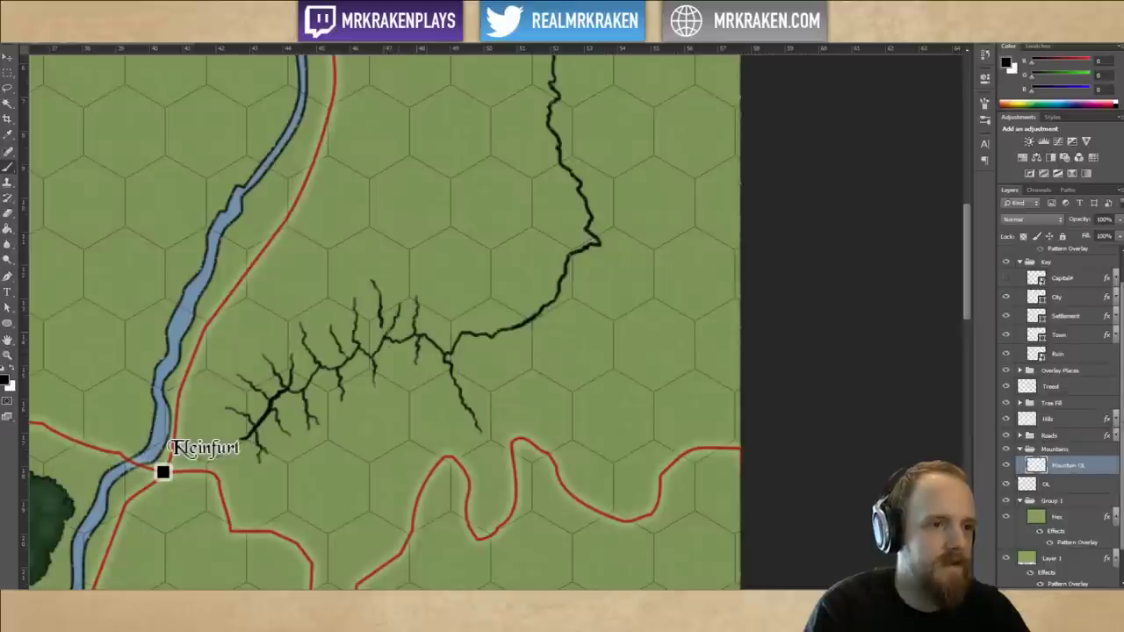
key("ctrl+z")
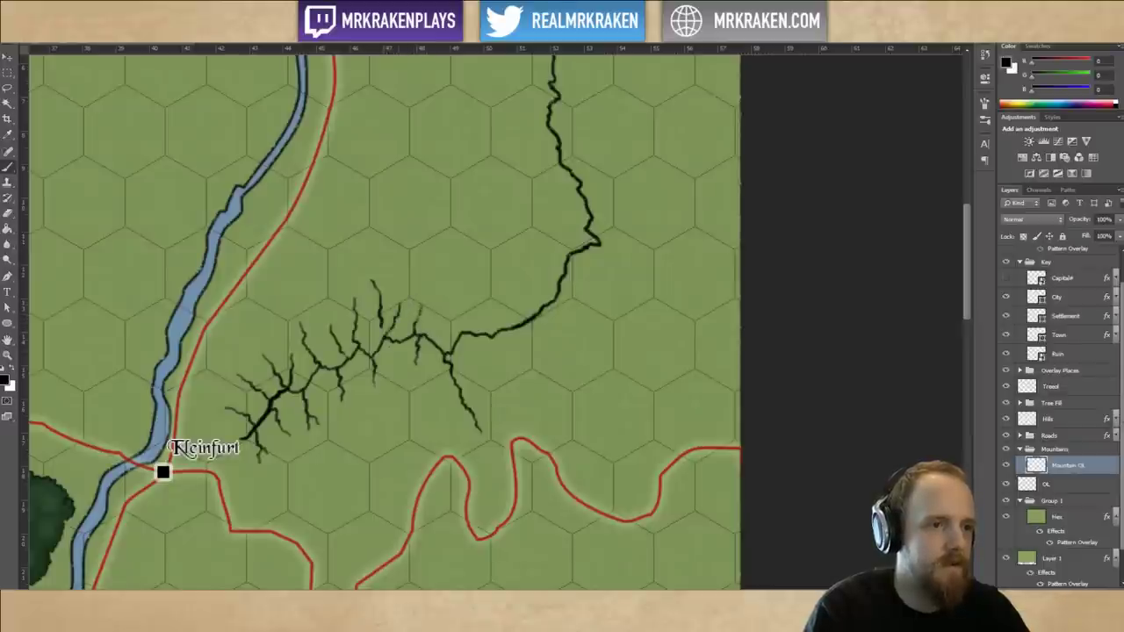
left_click_drag(421, 307, 417, 284)
mouse_move(427, 335)
left_mouse_down()
mouse_move(439, 318)
mouse_move(462, 319)
mouse_move(458, 284)
left_mouse_up()
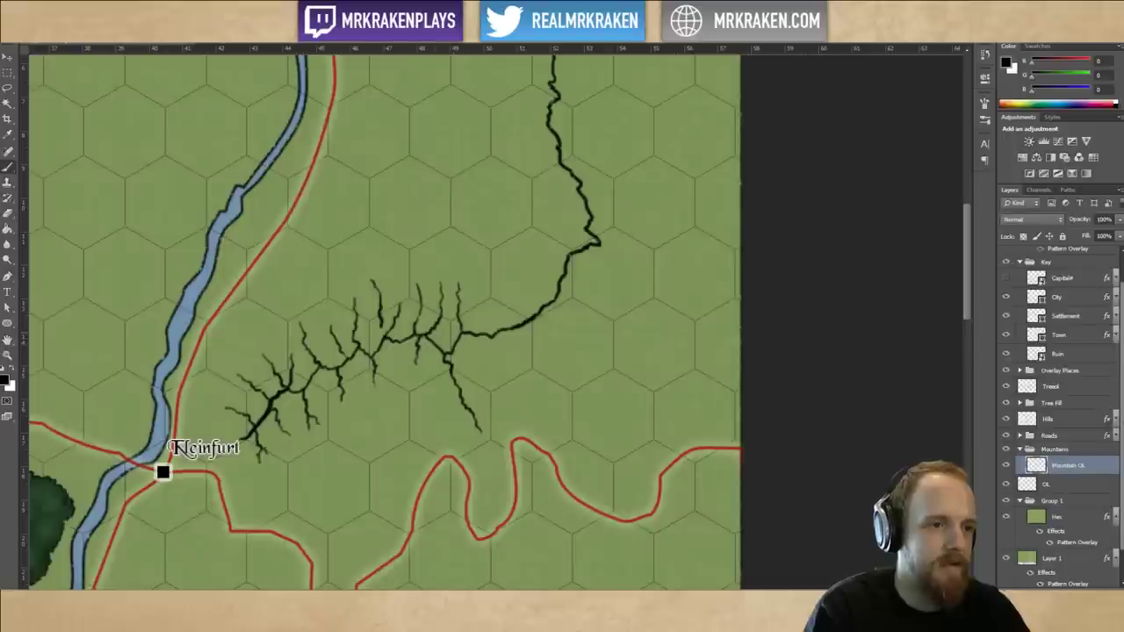
mouse_move(433, 350)
left_mouse_down()
mouse_move(449, 319)
mouse_move(420, 351)
mouse_move(475, 311)
left_mouse_up()
key("ctrl+z")
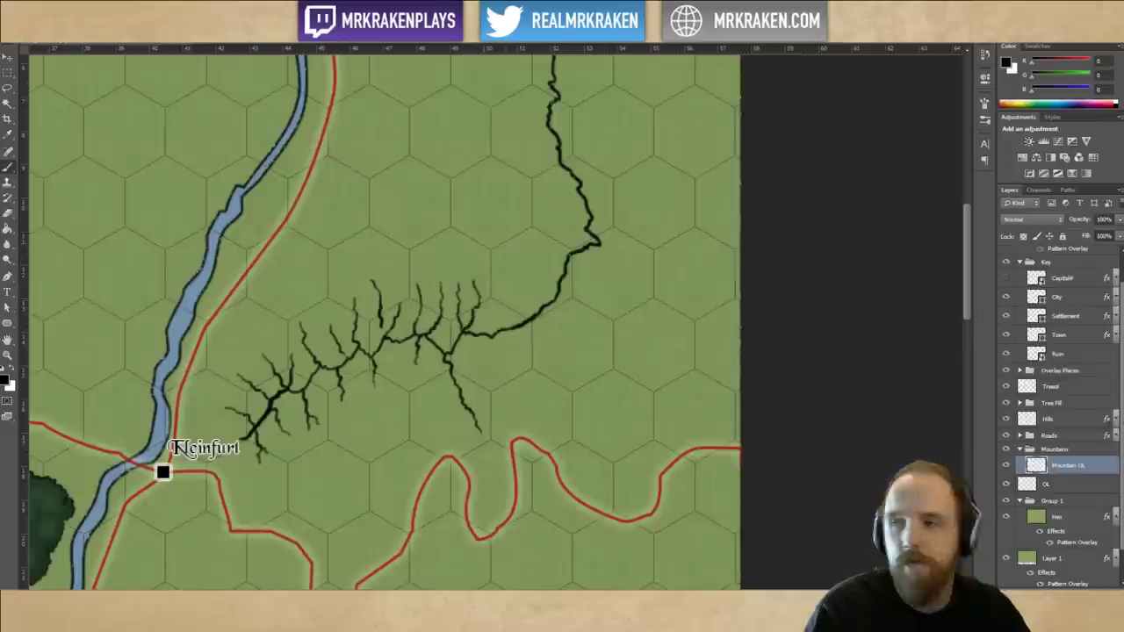
Fill the gaps between the spurs with fine hatch strokes, and lengthen the southeast spur toward the road with a small fork.
mouse_move(533, 297)
left_mouse_down()
mouse_move(523, 343)
mouse_move(491, 358)
mouse_move(490, 339)
left_mouse_up()
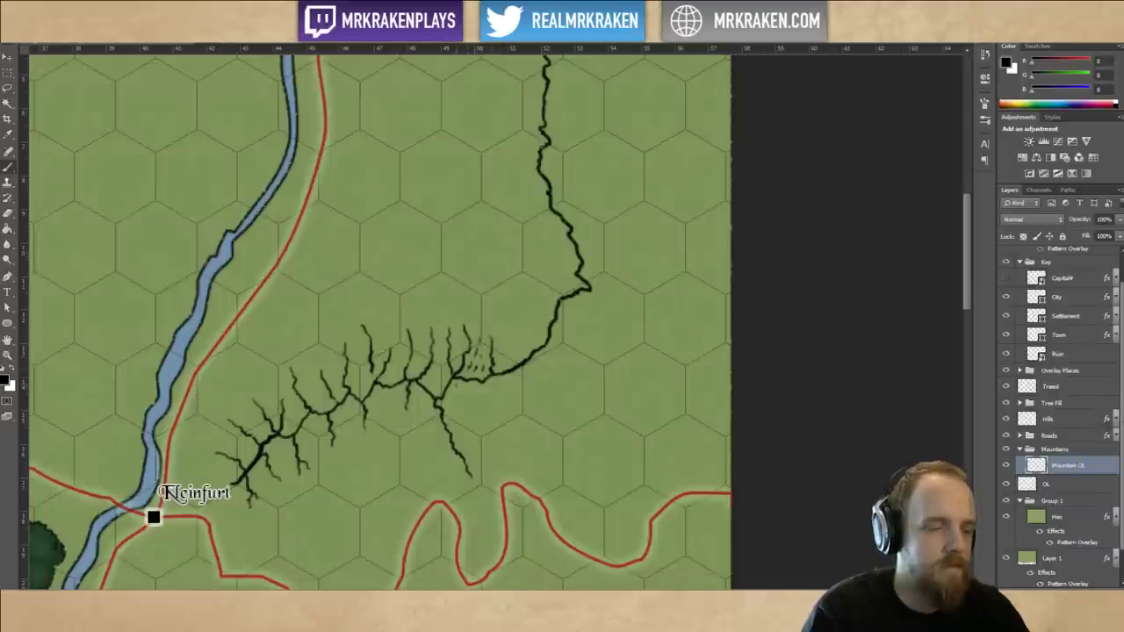
left_click_drag(456, 383, 492, 401)
key("ctrl+z")
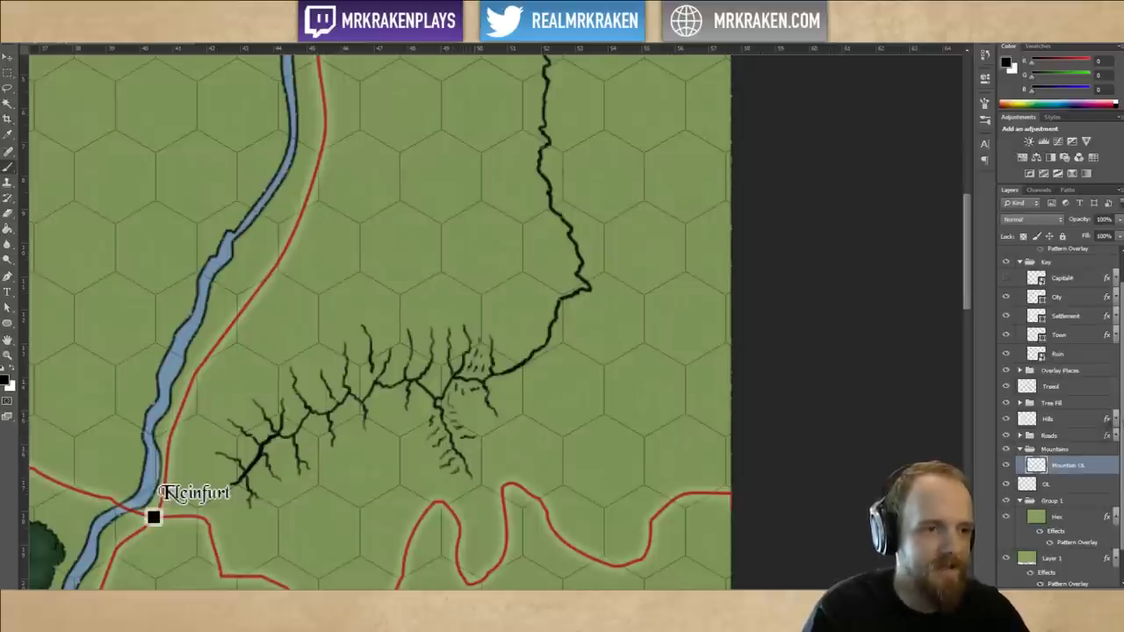
mouse_move(463, 452)
left_mouse_down()
mouse_move(481, 453)
mouse_move(474, 496)
left_mouse_up()
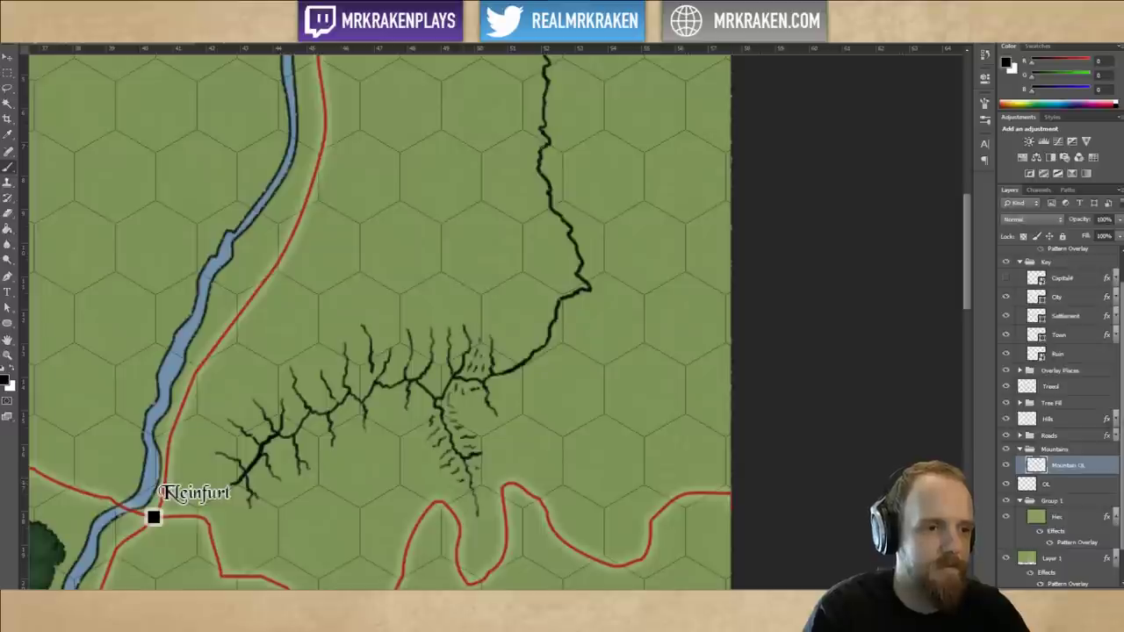
left_click_drag(484, 394, 586, 322)
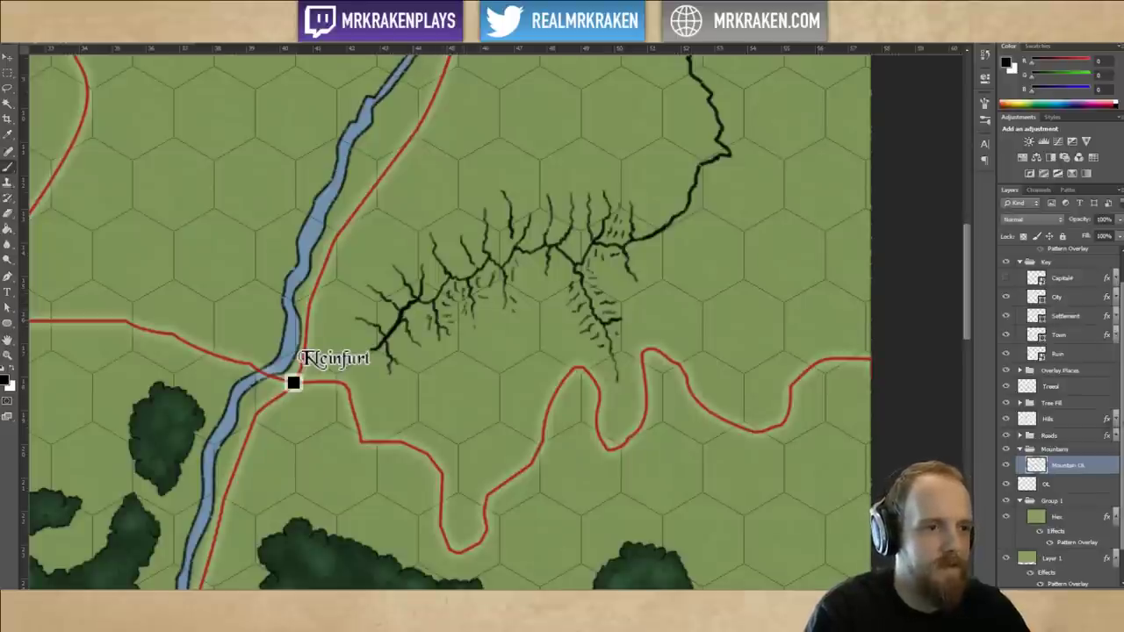
left_click_drag(659, 285, 630, 440)
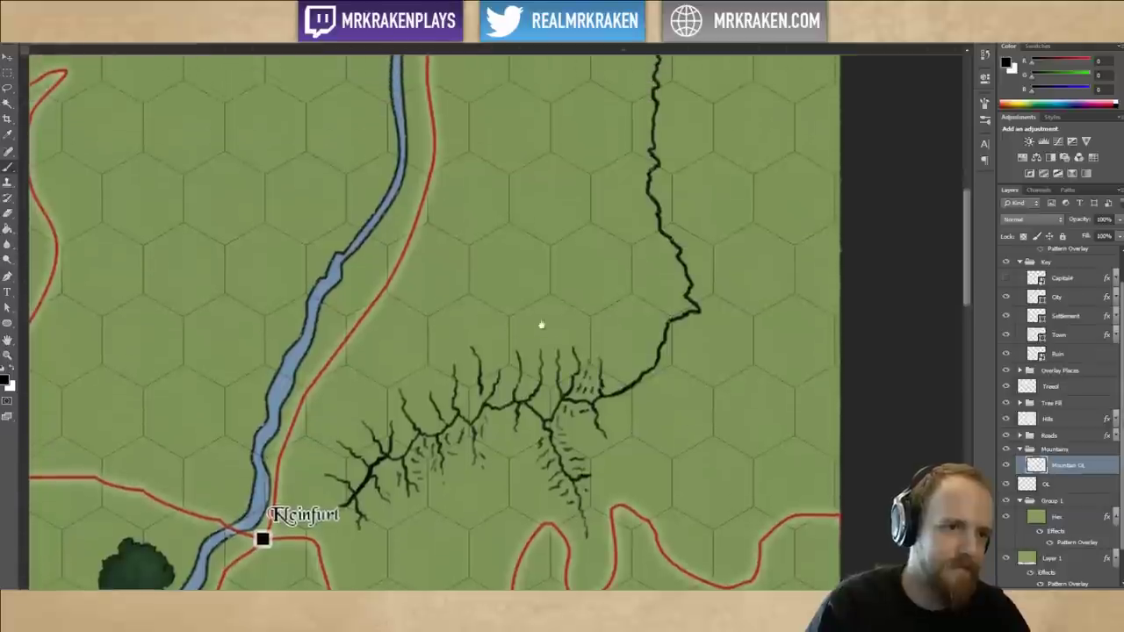
left_click_drag(540, 324, 538, 366)
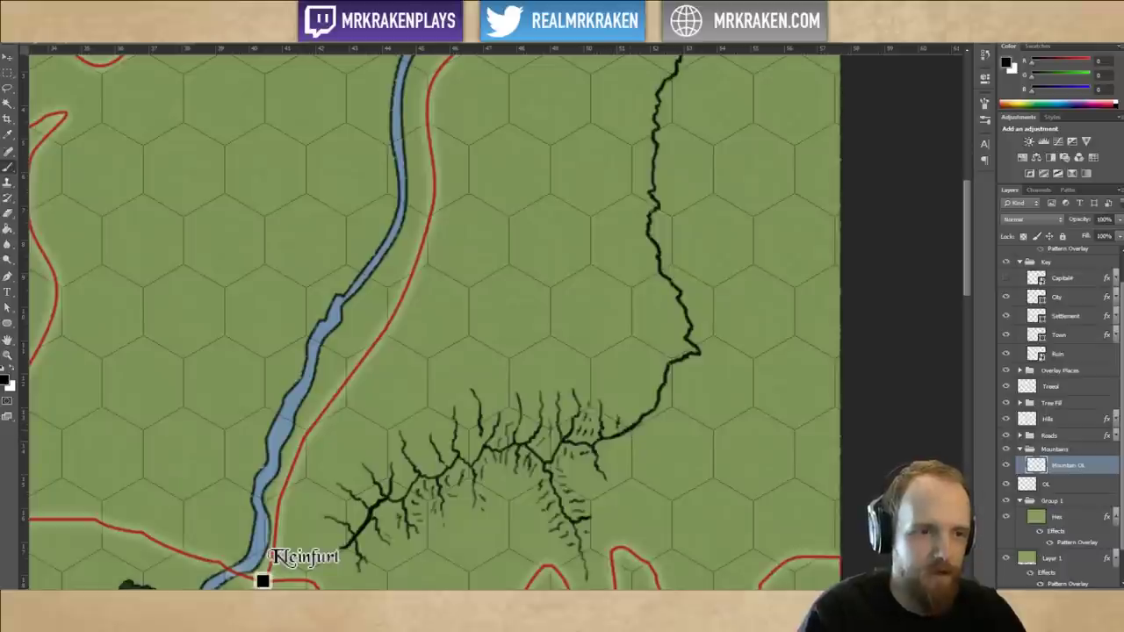
Draw a forked spur northwest and further spurs south and southeast from the ridge's curve east of the hatched section.
left_click_drag(647, 417, 622, 375)
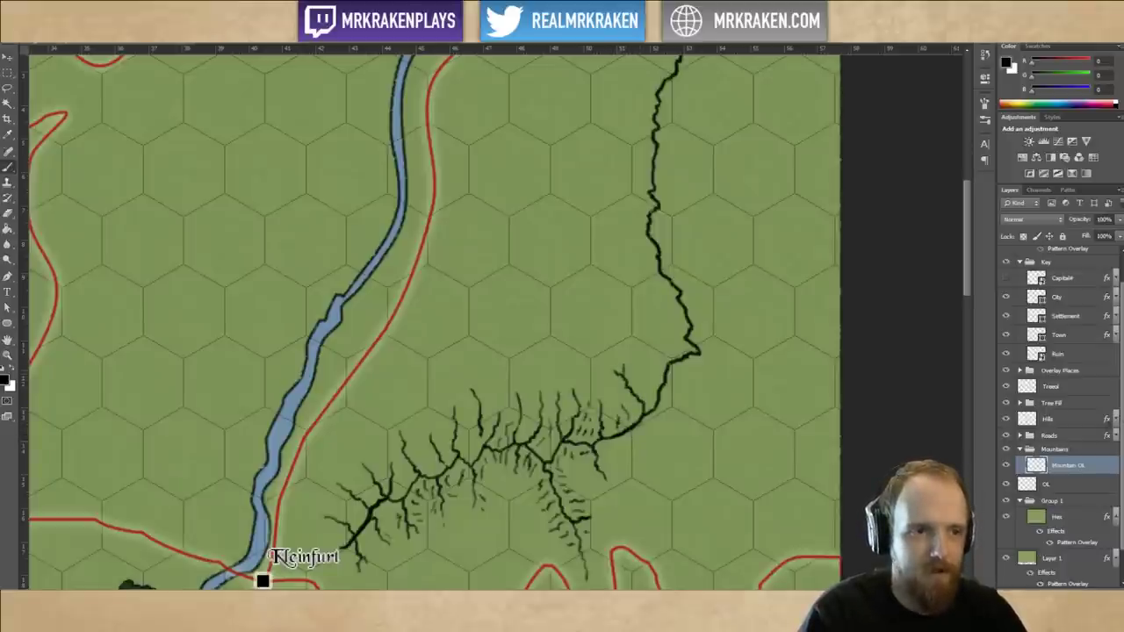
mouse_move(640, 420)
left_mouse_down()
mouse_move(654, 463)
mouse_move(606, 490)
left_mouse_up()
left_click_drag(716, 417, 764, 350)
scroll(764, 352, "up", 2)
scroll(764, 351, "right", 3)
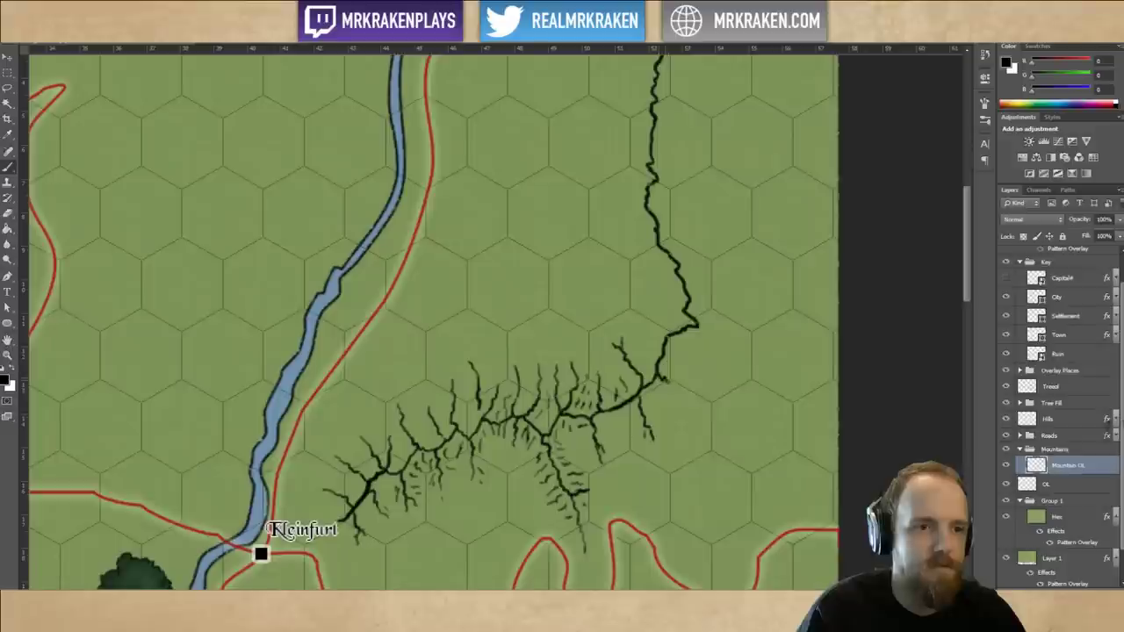
left_click_drag(669, 386, 675, 402)
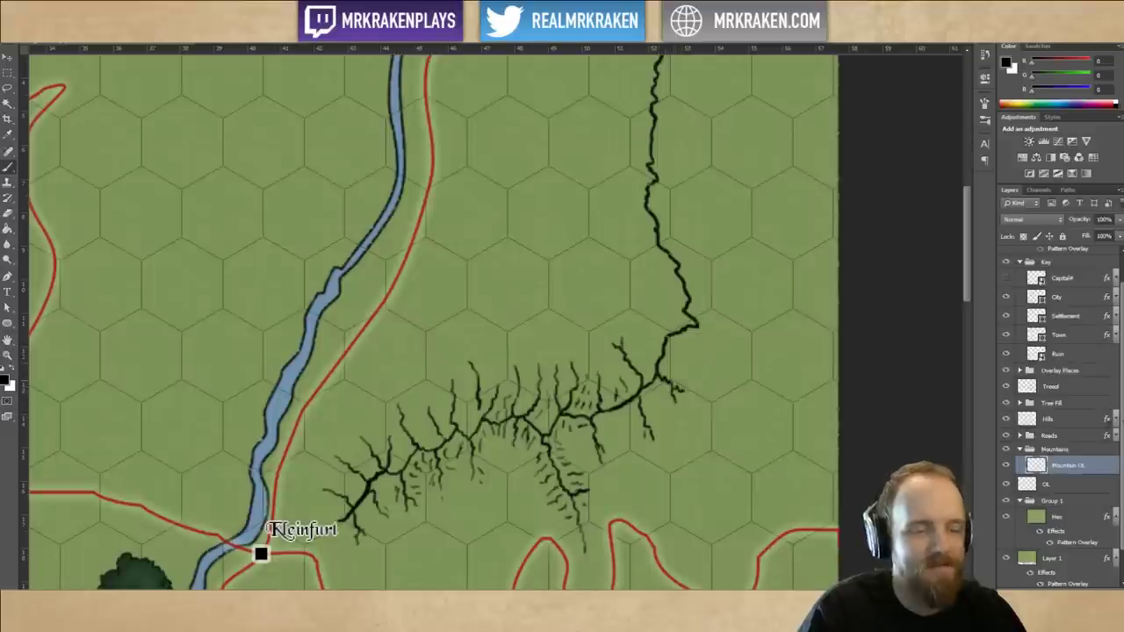
Draw short branching spurs on the northwest and southeast sides of the ridge just below its sharp bend, redoing the misdrawn one.
left_click_drag(651, 352, 641, 316)
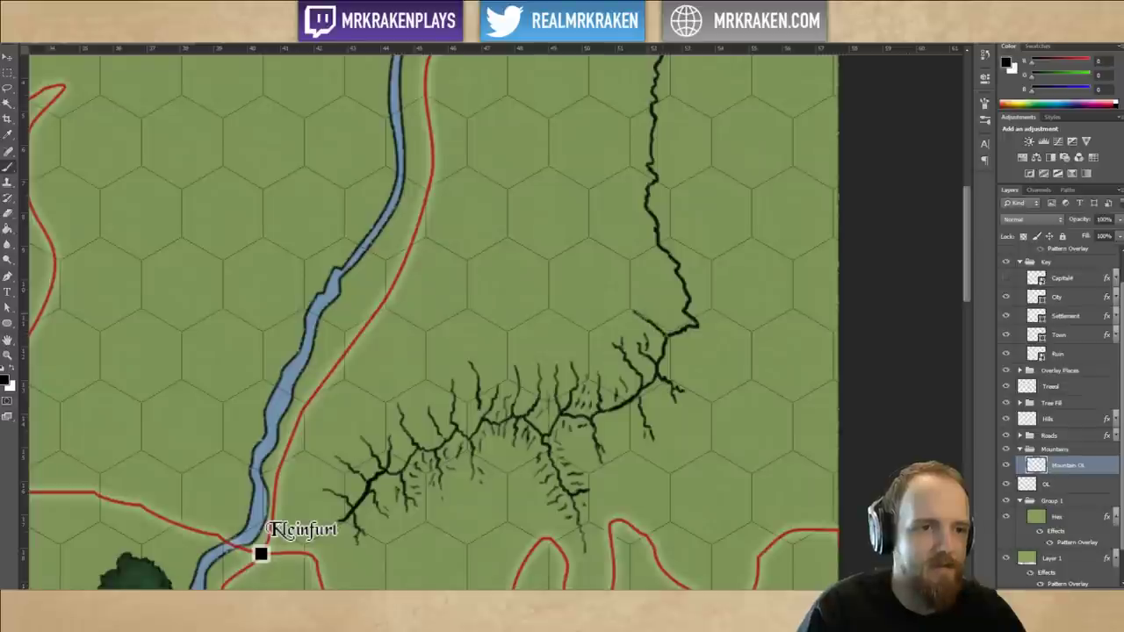
key("ctrl+alt+z")
key("ctrl+alt+z")
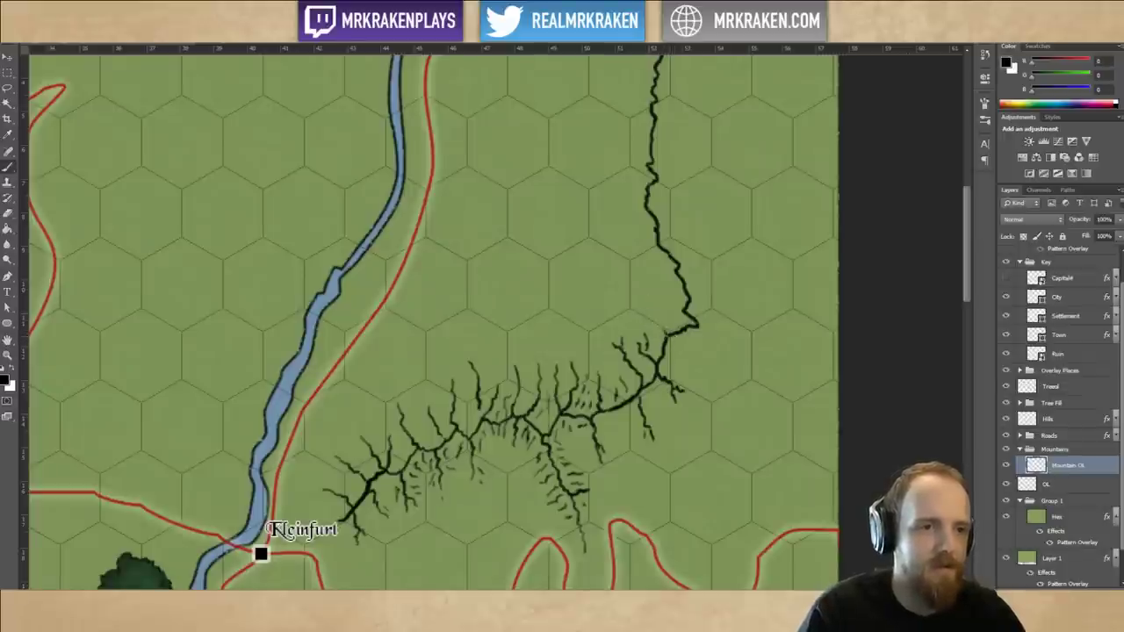
mouse_move(666, 333)
left_mouse_down()
mouse_move(642, 308)
mouse_move(696, 345)
mouse_move(677, 356)
mouse_move(685, 363)
left_mouse_up()
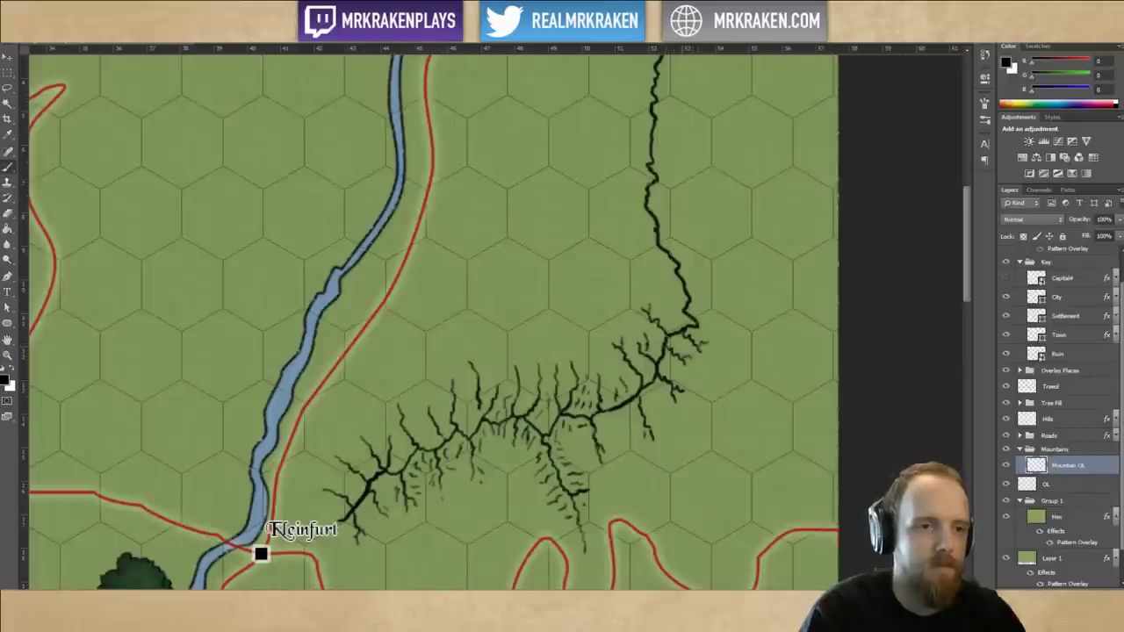
Draw short forked spurs along both sides of the northern ridge, from the sharp bend up toward the map's upper edge.
mouse_move(690, 318)
left_mouse_down()
mouse_move(711, 306)
mouse_move(660, 280)
mouse_move(627, 242)
mouse_move(625, 222)
mouse_move(647, 229)
mouse_move(676, 208)
mouse_move(625, 189)
mouse_move(636, 162)
mouse_move(625, 152)
mouse_move(682, 132)
mouse_move(629, 118)
mouse_move(683, 107)
mouse_move(689, 210)
mouse_move(645, 169)
left_mouse_up()
key("ctrl+alt+z")
key("ctrl+alt+z")
key("ctrl+z")
left_click_drag(656, 173, 653, 163)
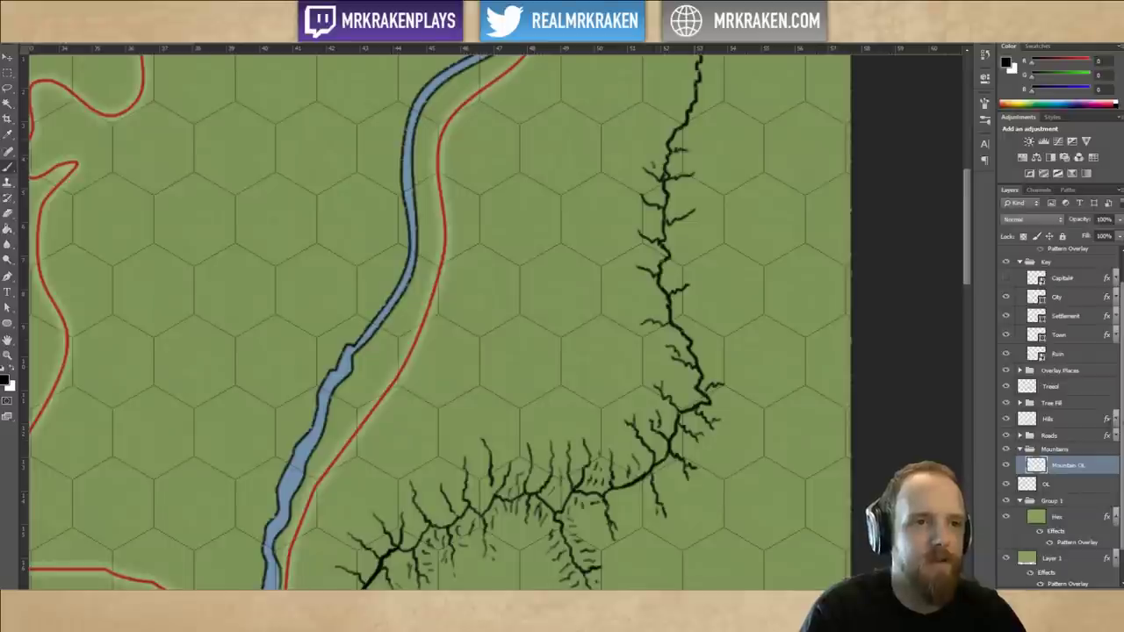
mouse_move(670, 134)
left_mouse_down()
mouse_move(655, 122)
mouse_move(687, 113)
mouse_move(675, 93)
mouse_move(711, 91)
left_mouse_up()
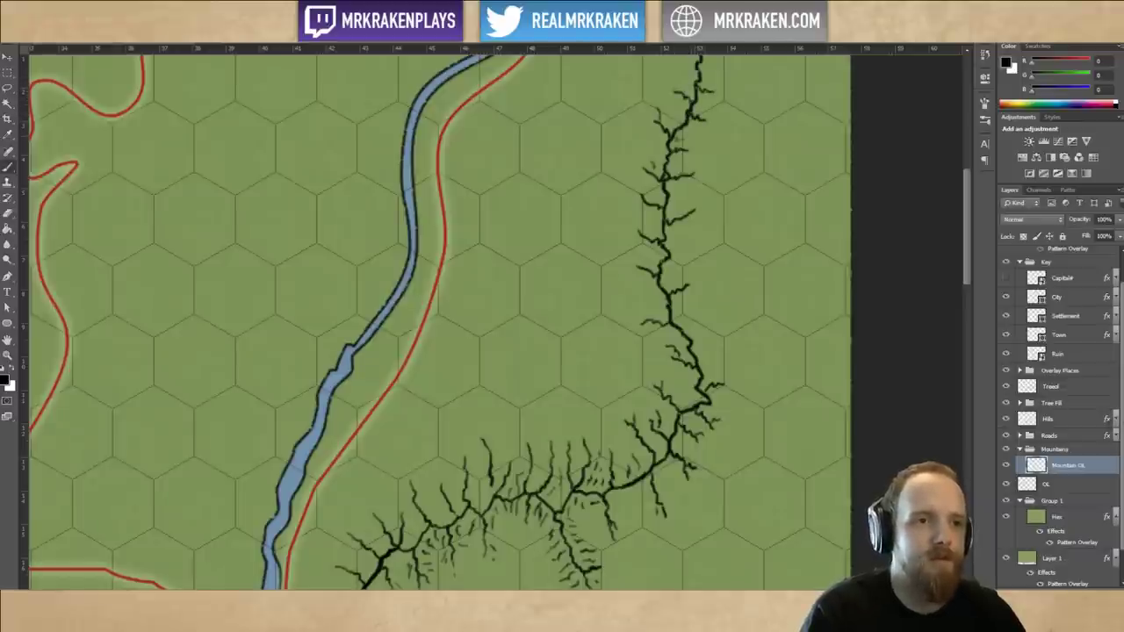
Add fine hatch strokes between the spurs on the northern ridge's east side, plus an eastward spur above the bend.
left_click_drag(673, 163, 683, 167)
left_click_drag(672, 205, 678, 216)
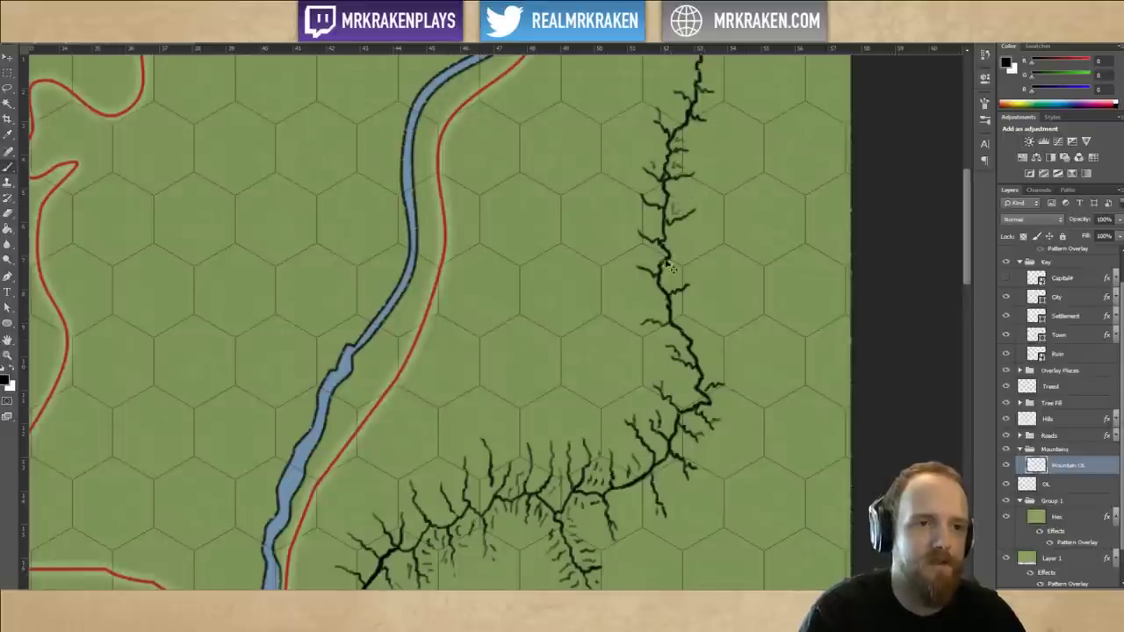
left_click_drag(671, 256, 694, 253)
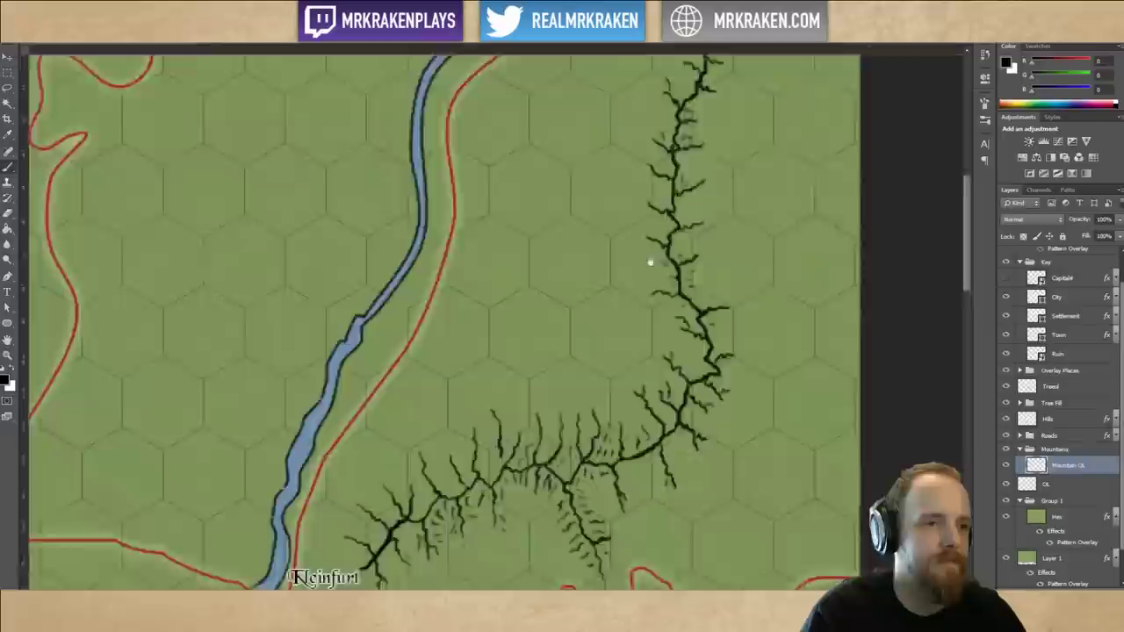
Try two jagged mountain ridge lines between the winding road and the eastern forest, running to the map's east edge, and undo them.
left_click_drag(650, 262, 640, 178)
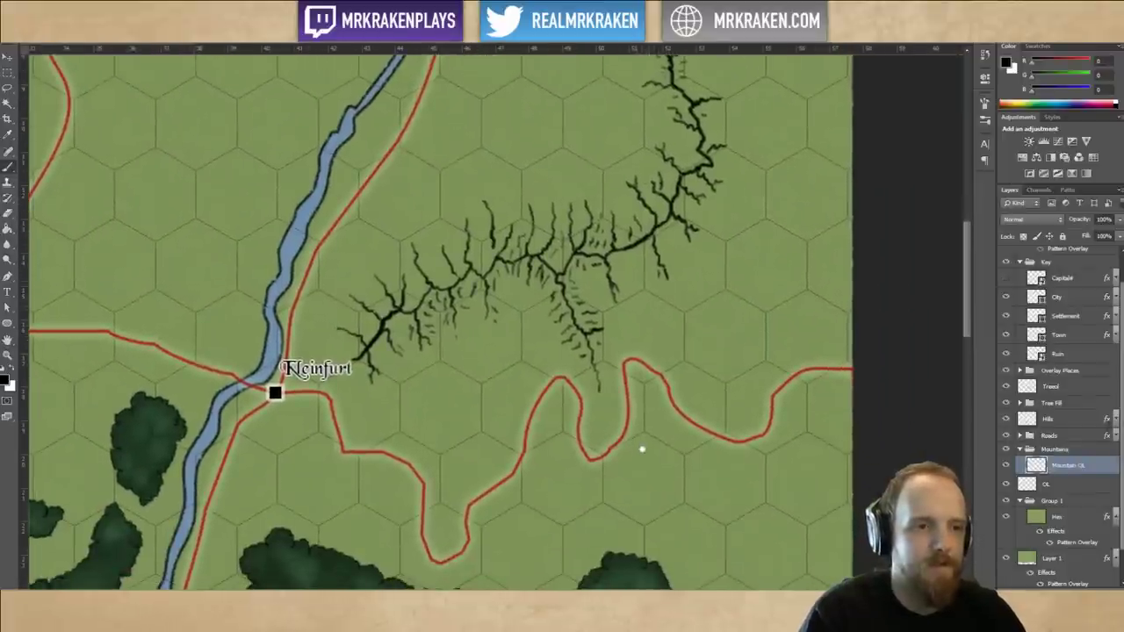
left_click_drag(642, 450, 732, 311)
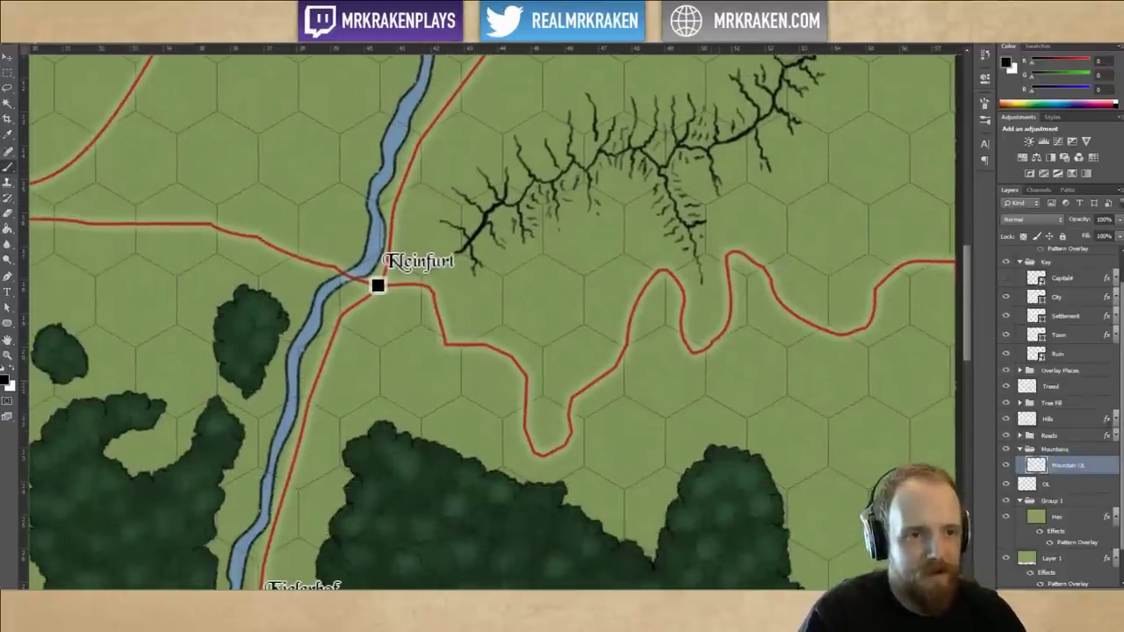
left_click_drag(757, 385, 767, 300)
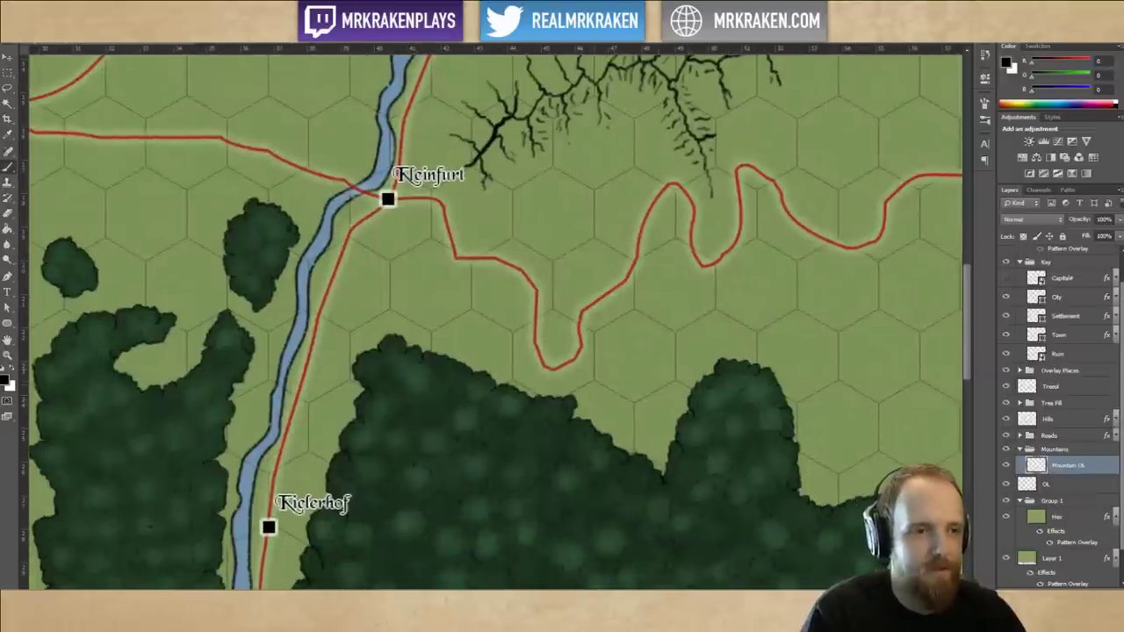
mouse_move(589, 386)
left_mouse_down()
mouse_move(638, 429)
mouse_move(680, 356)
mouse_move(749, 340)
mouse_move(817, 361)
mouse_move(853, 412)
mouse_move(869, 470)
mouse_move(962, 474)
left_mouse_up()
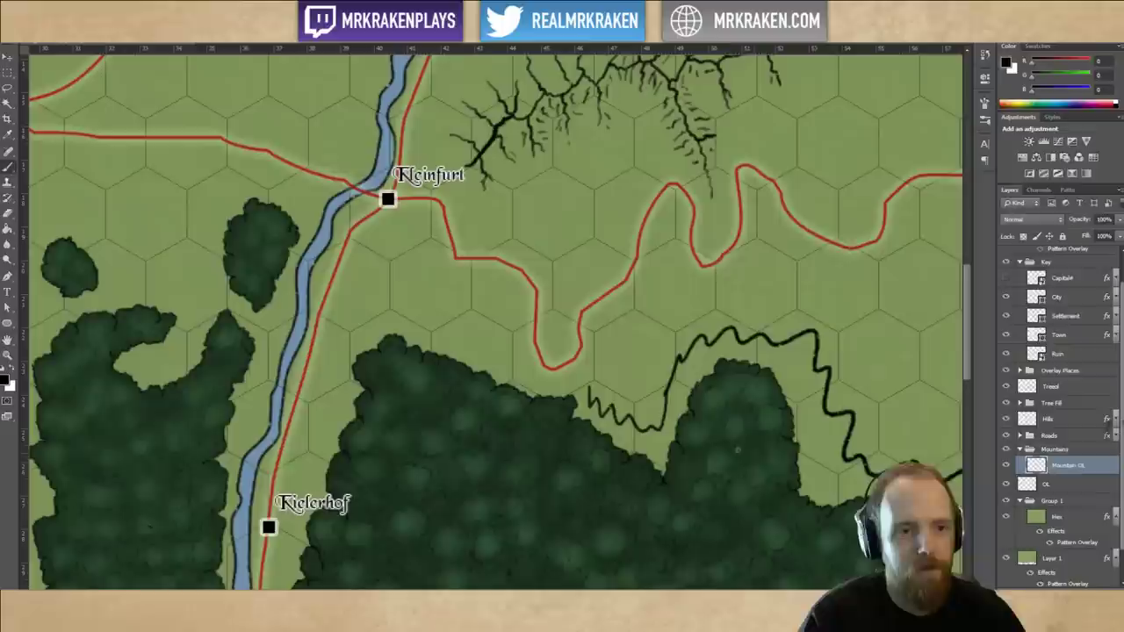
mouse_move(590, 380)
left_mouse_down()
mouse_move(612, 325)
mouse_move(666, 295)
mouse_move(693, 285)
mouse_move(845, 292)
mouse_move(918, 279)
mouse_move(934, 237)
mouse_move(962, 228)
left_mouse_up()
mouse_move(661, 260)
left_mouse_down()
mouse_move(625, 216)
mouse_move(557, 381)
mouse_move(717, 387)
left_mouse_up()
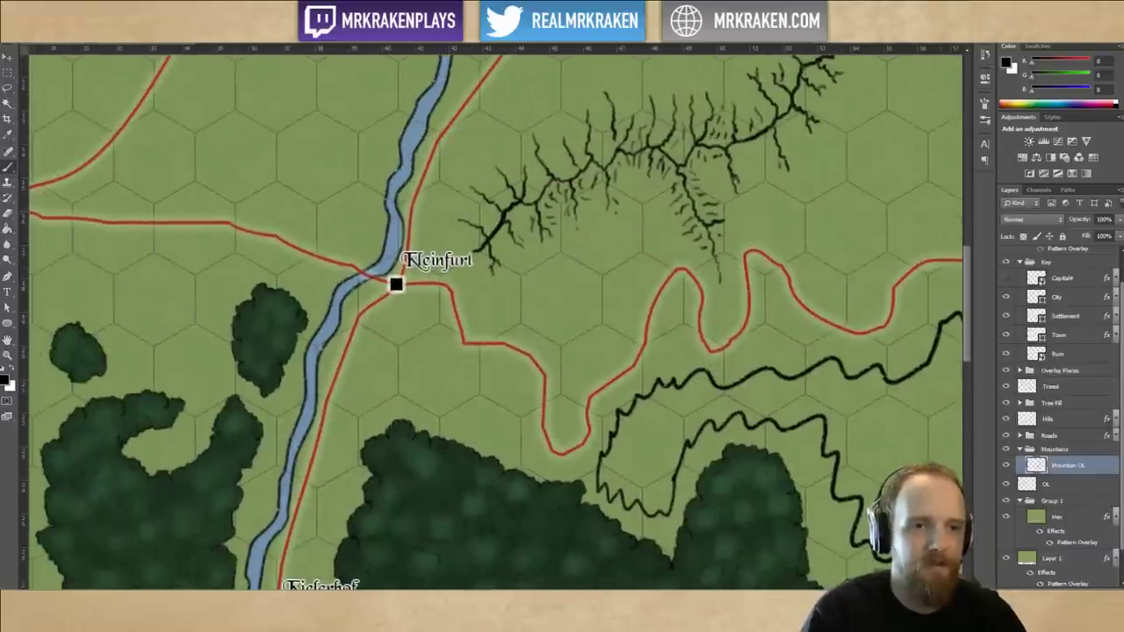
key("ctrl+alt+z")
key("ctrl+alt+z")
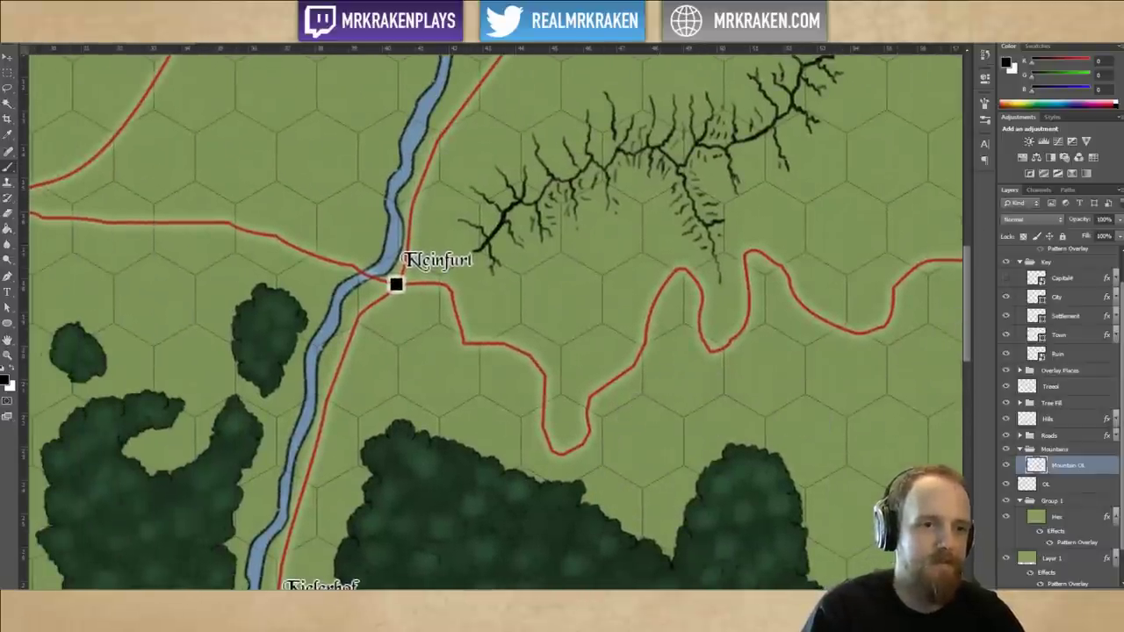
Check the coastline around Ravens Landing in the overview map, and examine the region map's open areas north of the forests.
mouse_move(704, 368)
left_mouse_down()
mouse_move(627, 407)
mouse_move(528, 361)
left_mouse_up()
left_click_drag(607, 258, 493, 527)
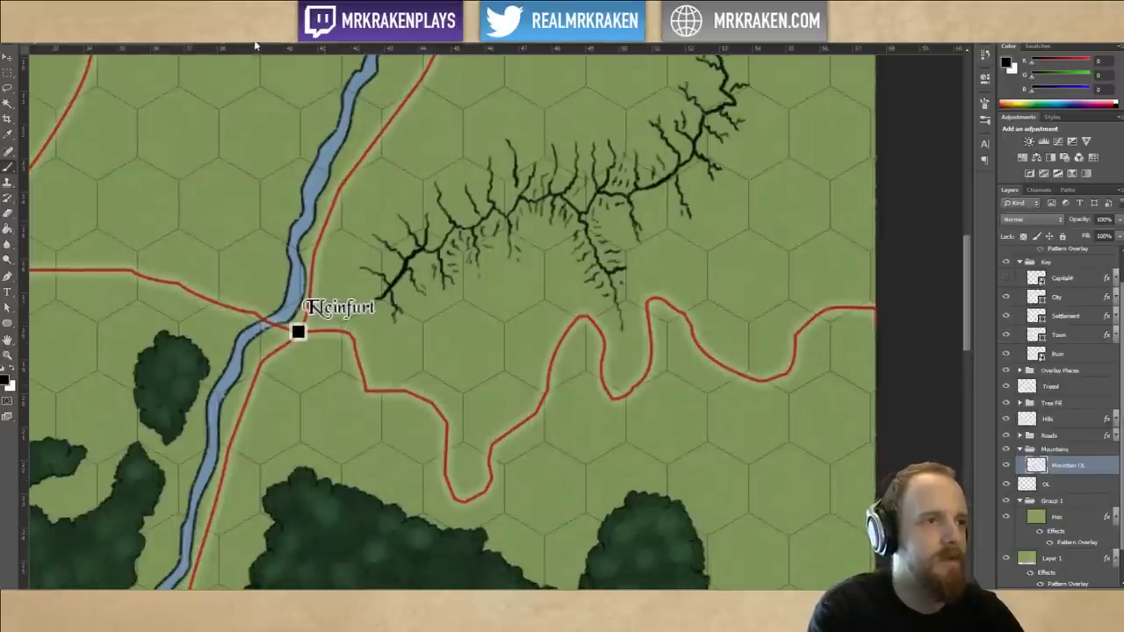
left_click(258, 40)
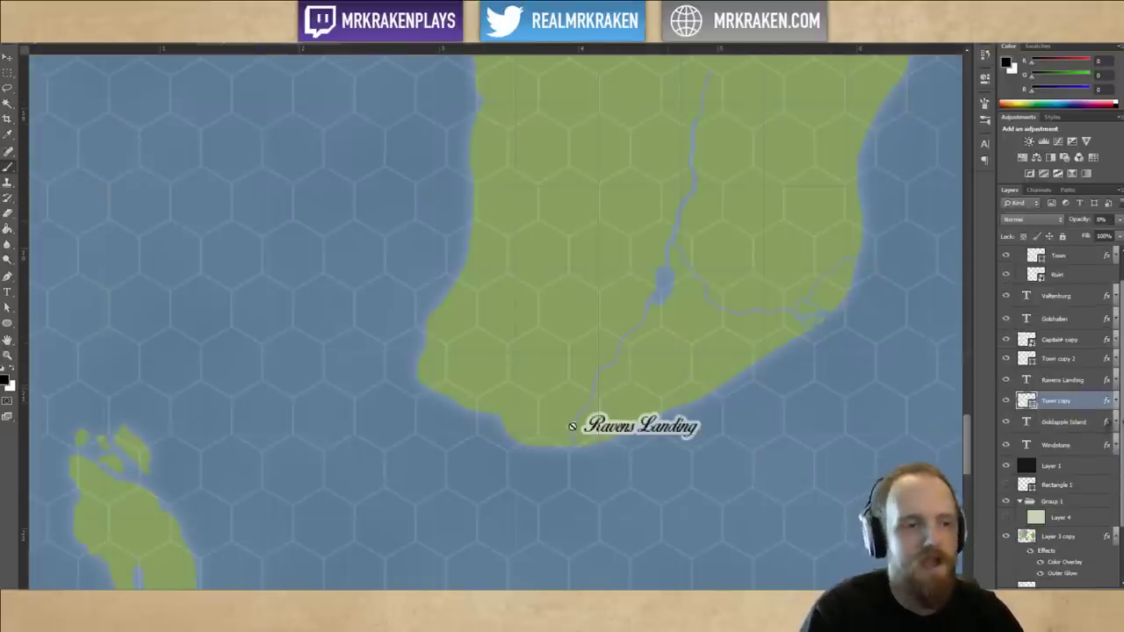
left_click(168, 48)
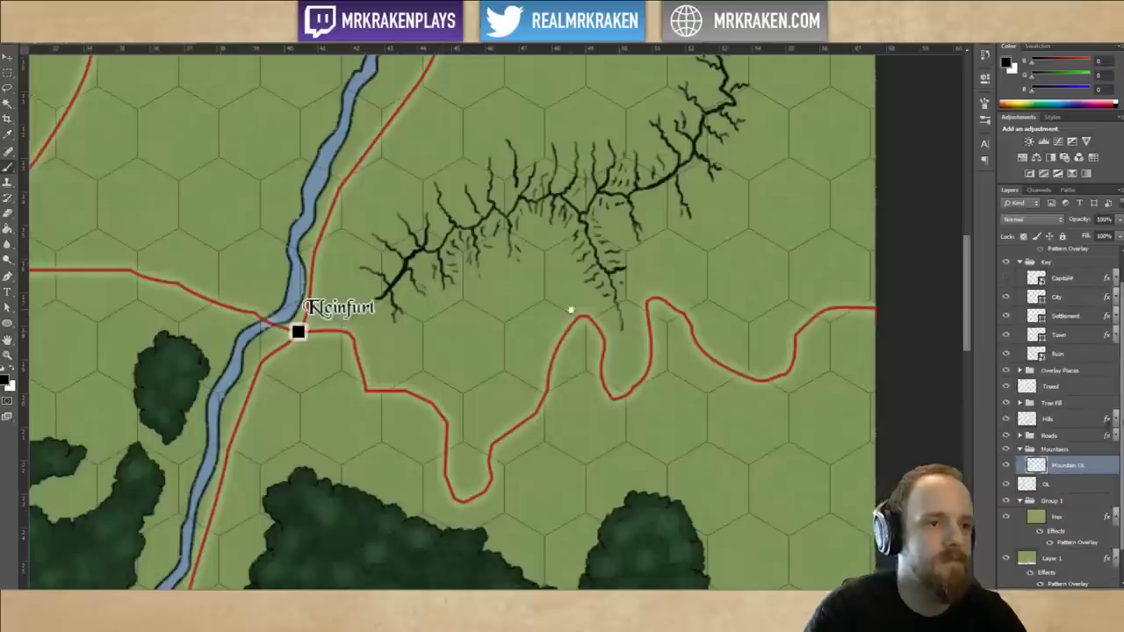
left_click_drag(571, 311, 650, 348)
left_click_drag(545, 413, 603, 294)
scroll(606, 293, "down", 4)
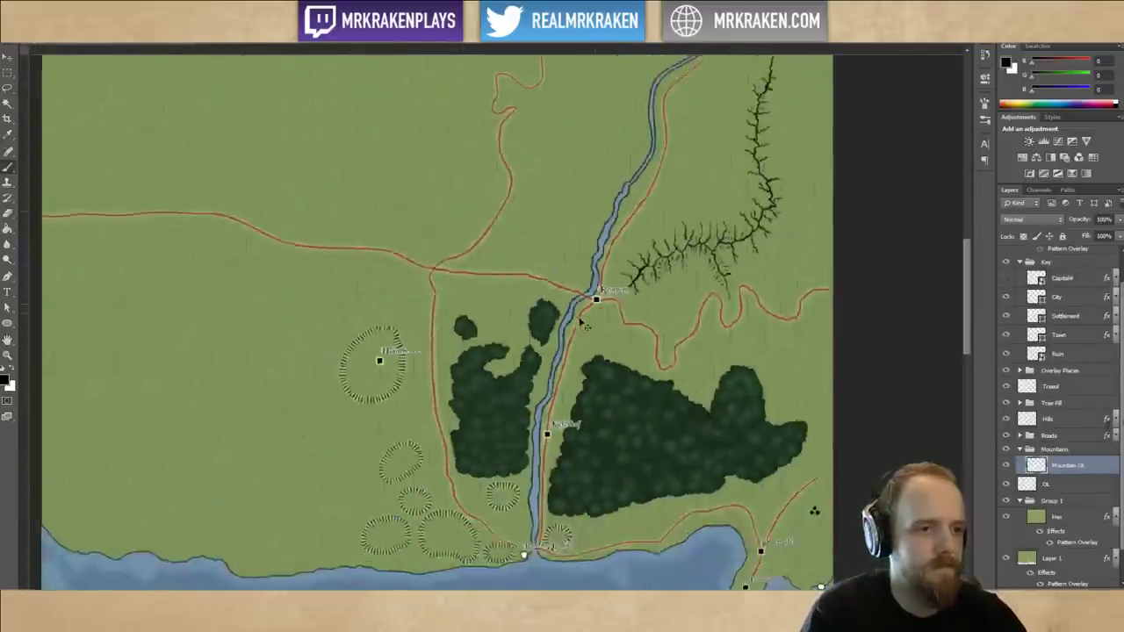
scroll(629, 303, "up", 2)
left_click_drag(736, 248, 674, 356)
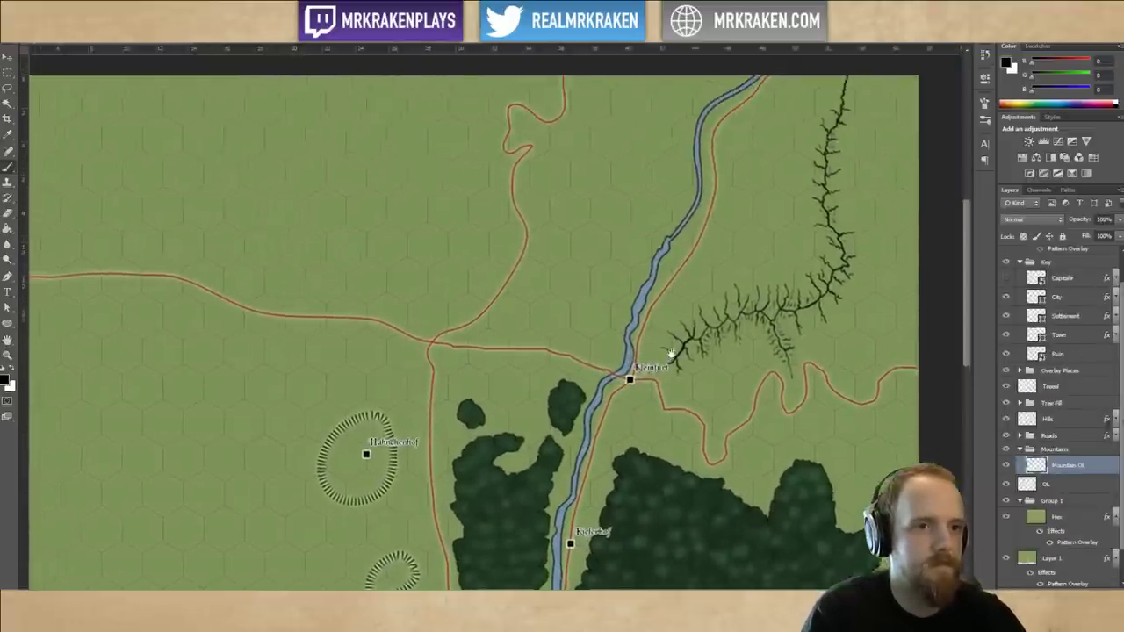
left_click_drag(761, 301, 709, 355)
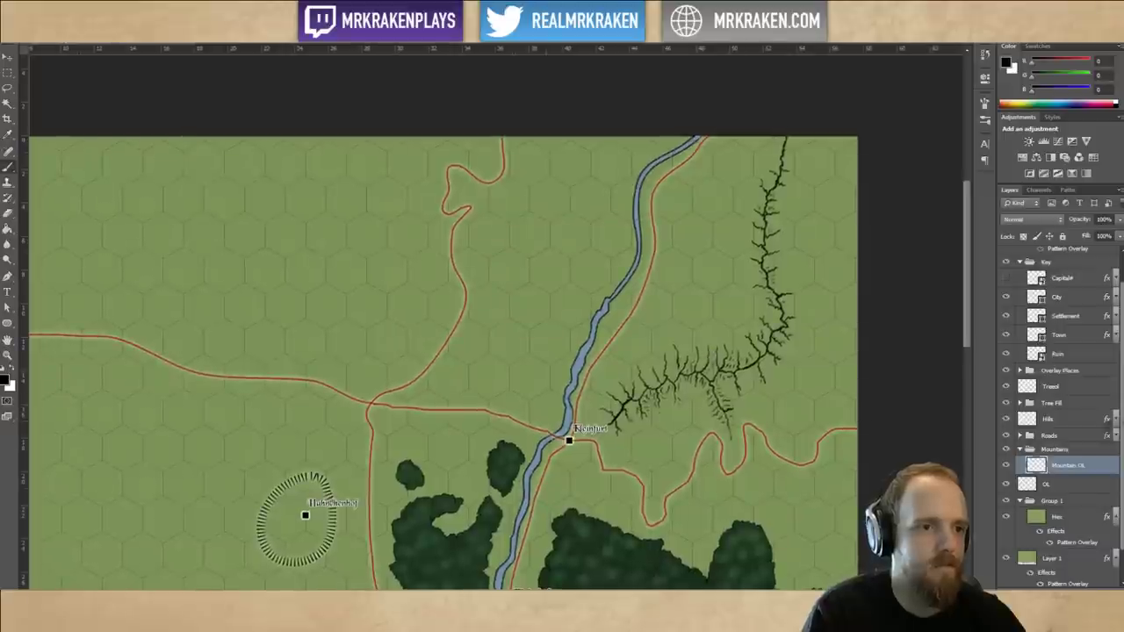
Try rough ridge guide lines west of the river and across the map's northwest, and undo them all.
mouse_move(527, 406)
left_mouse_down()
mouse_move(519, 286)
mouse_move(572, 118)
left_mouse_up()
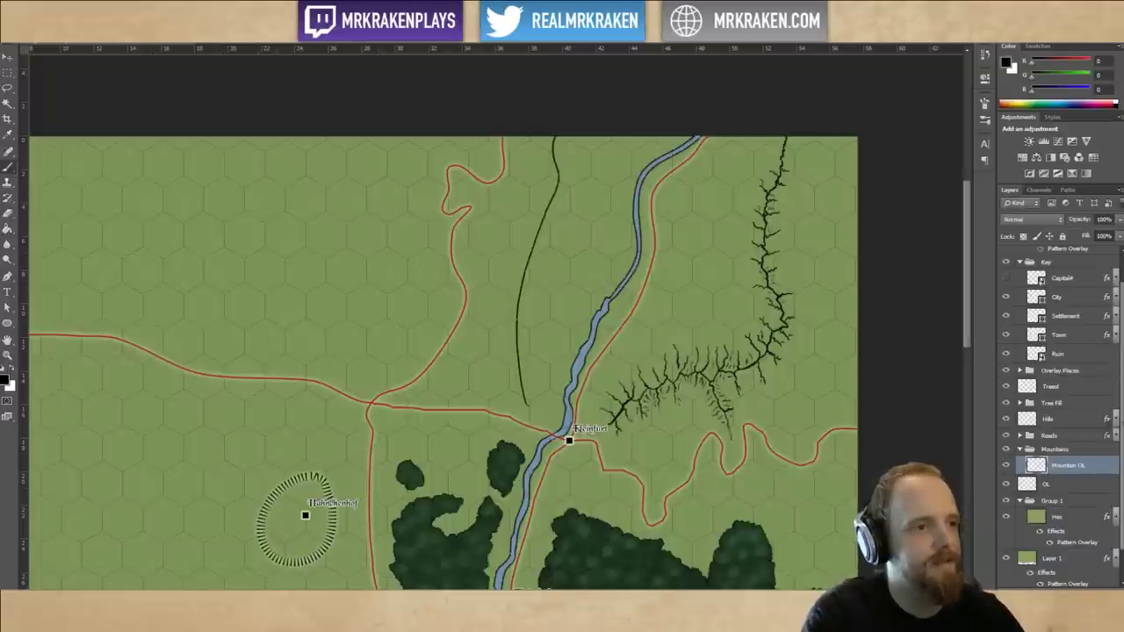
mouse_move(195, 313)
left_mouse_down()
mouse_move(311, 246)
mouse_move(420, 137)
left_mouse_up()
mouse_move(282, 259)
left_mouse_down()
mouse_move(548, 275)
mouse_move(556, 334)
mouse_move(582, 344)
left_mouse_up()
mouse_move(568, 338)
left_mouse_down()
mouse_move(359, 322)
mouse_move(187, 184)
left_mouse_up()
left_click_drag(697, 371, 373, 227)
left_click_drag(448, 322, 500, 187)
left_click_drag(443, 230, 660, 255)
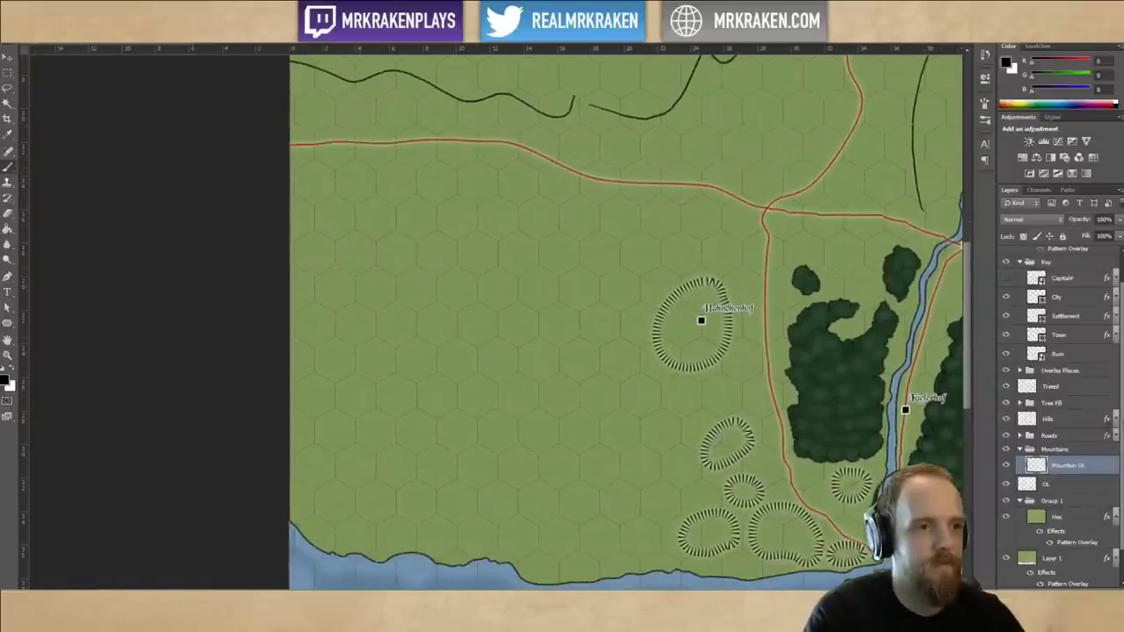
mouse_move(357, 373)
left_mouse_down()
mouse_move(502, 379)
mouse_move(626, 464)
left_mouse_up()
mouse_move(670, 304)
left_mouse_down()
mouse_move(384, 404)
mouse_move(433, 498)
left_mouse_up()
key("ctrl+alt+z")
key("ctrl+alt+z")
key("ctrl+alt+z")
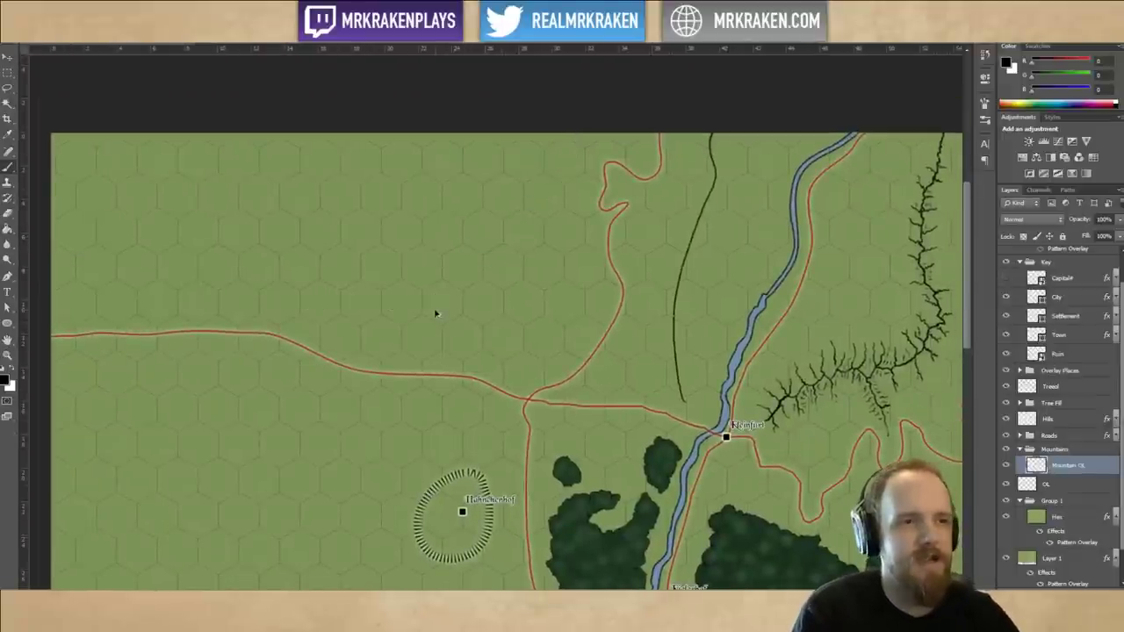
key("ctrl+alt+z")
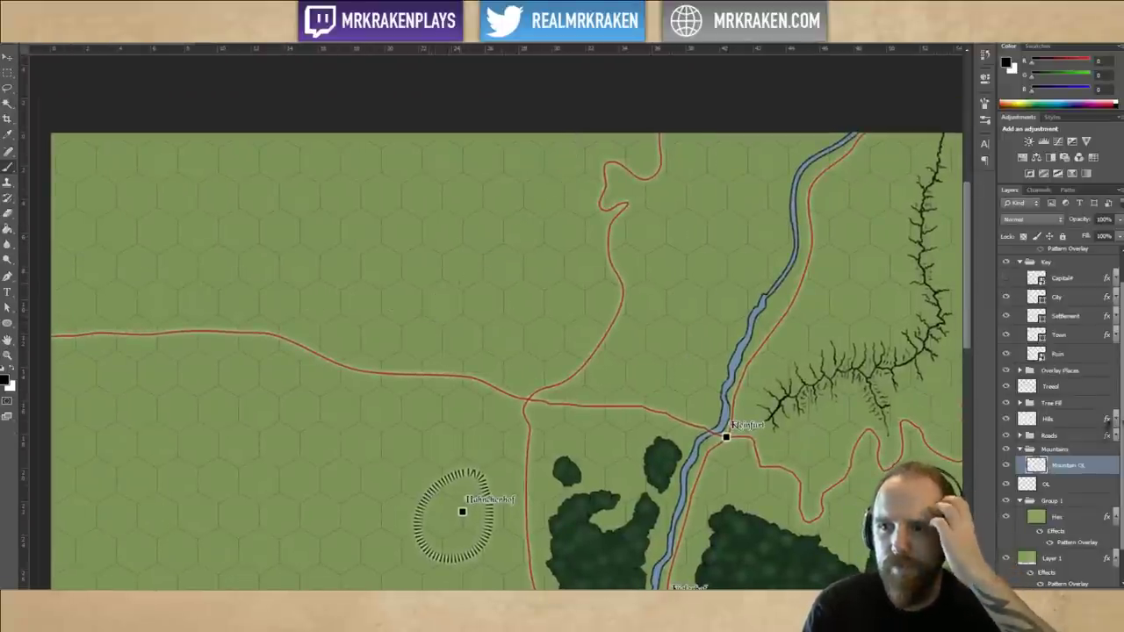
Examine the whole map layout from the coast at Ravens Landing up to the mountain range northeast of Kleinfurt.
left_click_drag(729, 378, 590, 242)
mouse_move(643, 409)
left_mouse_down()
mouse_move(648, 298)
mouse_move(659, 284)
mouse_move(658, 298)
left_mouse_up()
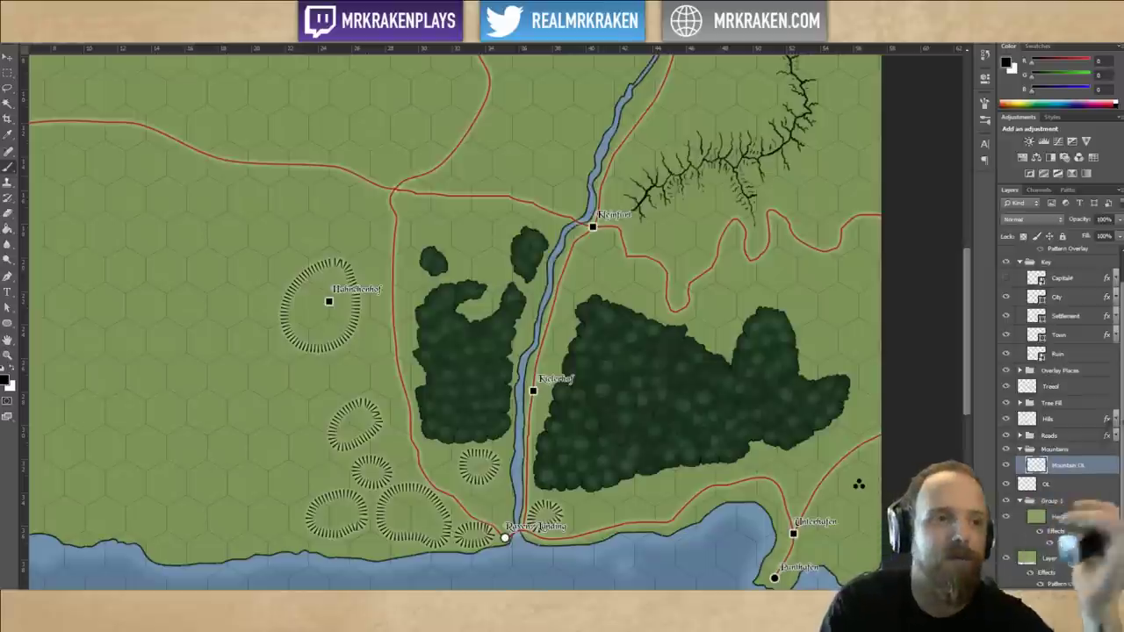
left_click_drag(682, 158, 733, 111)
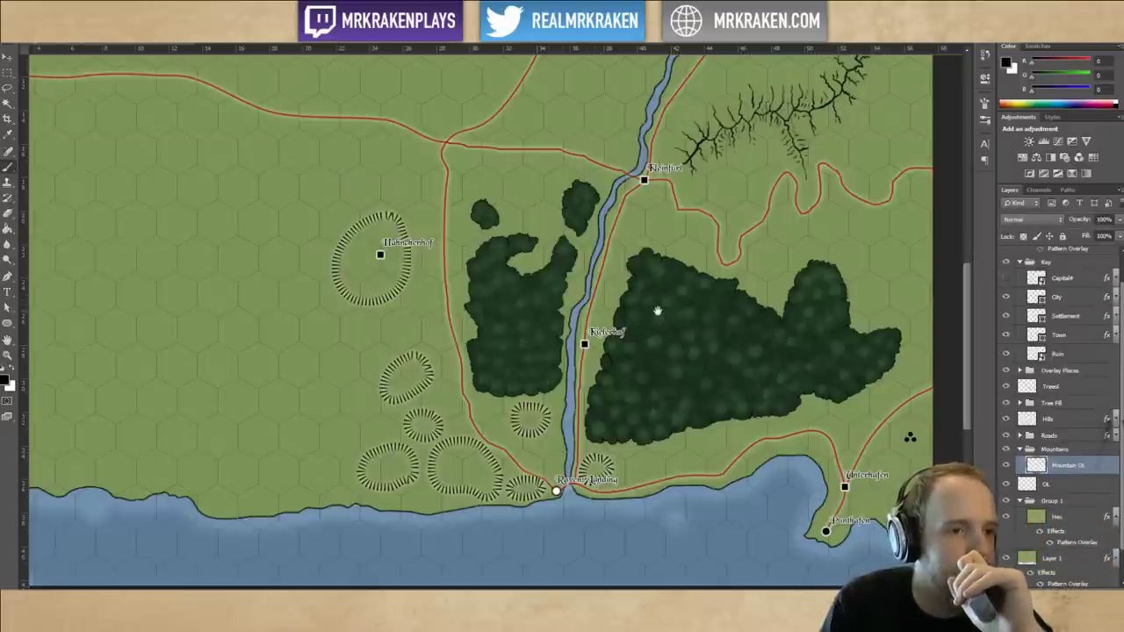
scroll(659, 311, "up", 2)
scroll(659, 311, "right", 2)
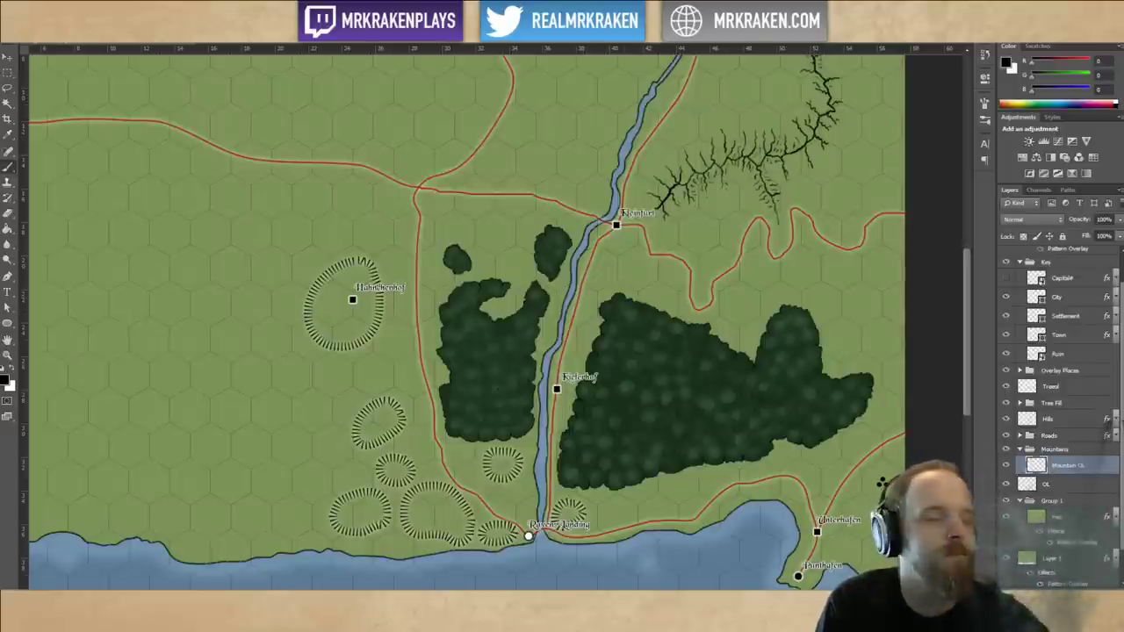
scroll(677, 260, "up", 1)
scroll(676, 260, "right", 1)
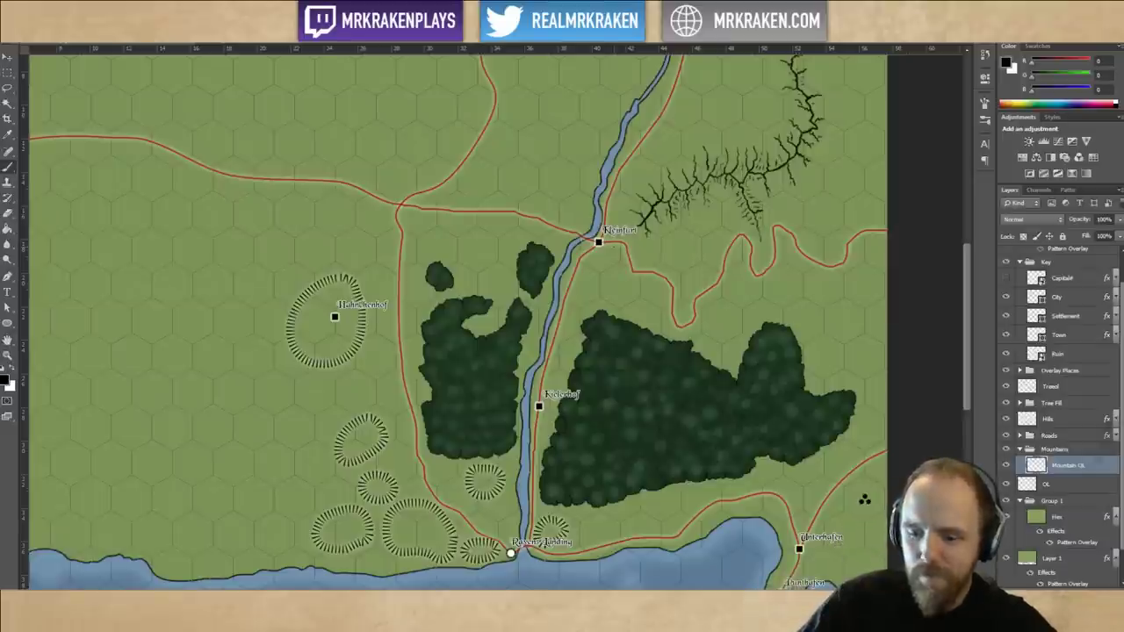
left_click_drag(639, 192, 552, 351)
key("ctrl+plus")
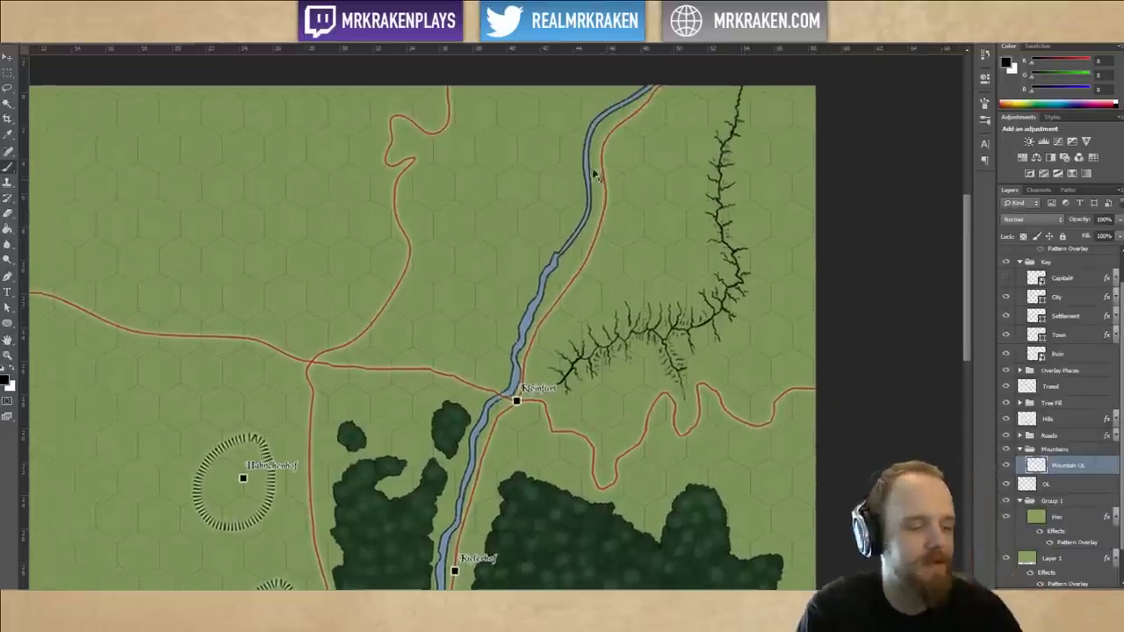
Add fine hatch strokes between the spurs on the west side of the northern ridge.
left_click_drag(817, 328, 767, 402)
scroll(767, 401, "right", 10)
scroll(767, 401, "up", 3)
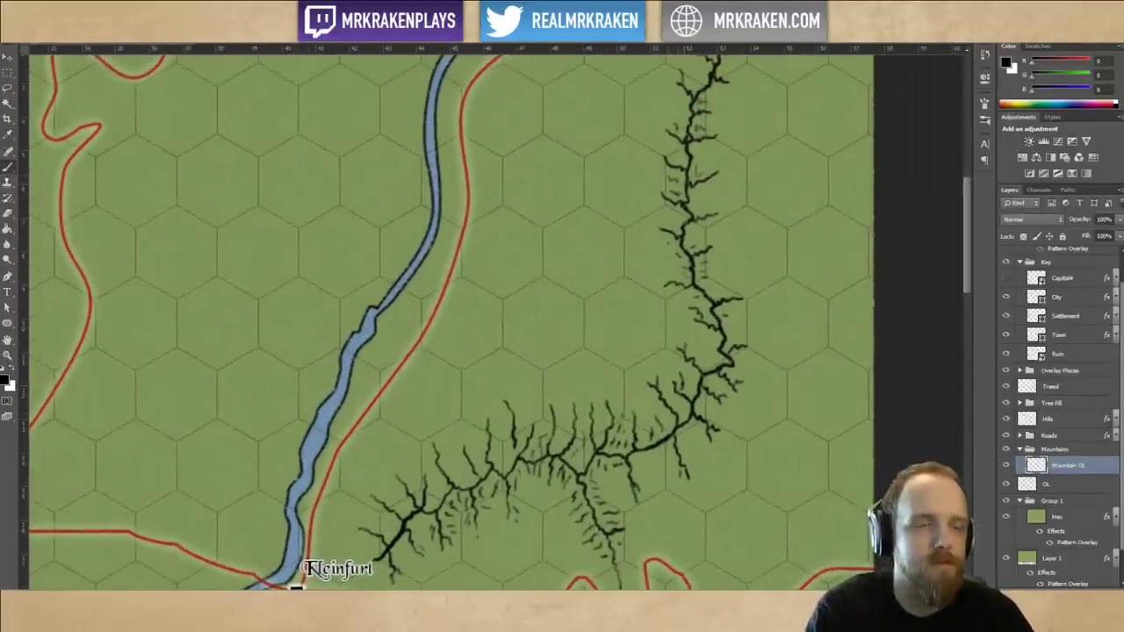
scroll(702, 175, "down", 15)
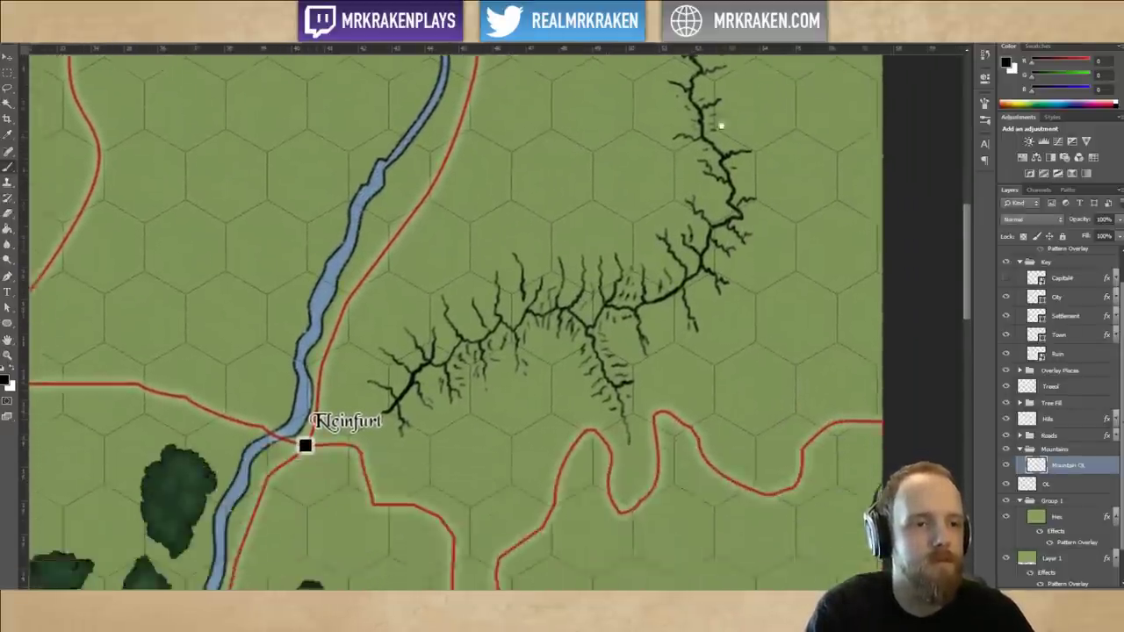
left_click_drag(681, 169, 678, 170)
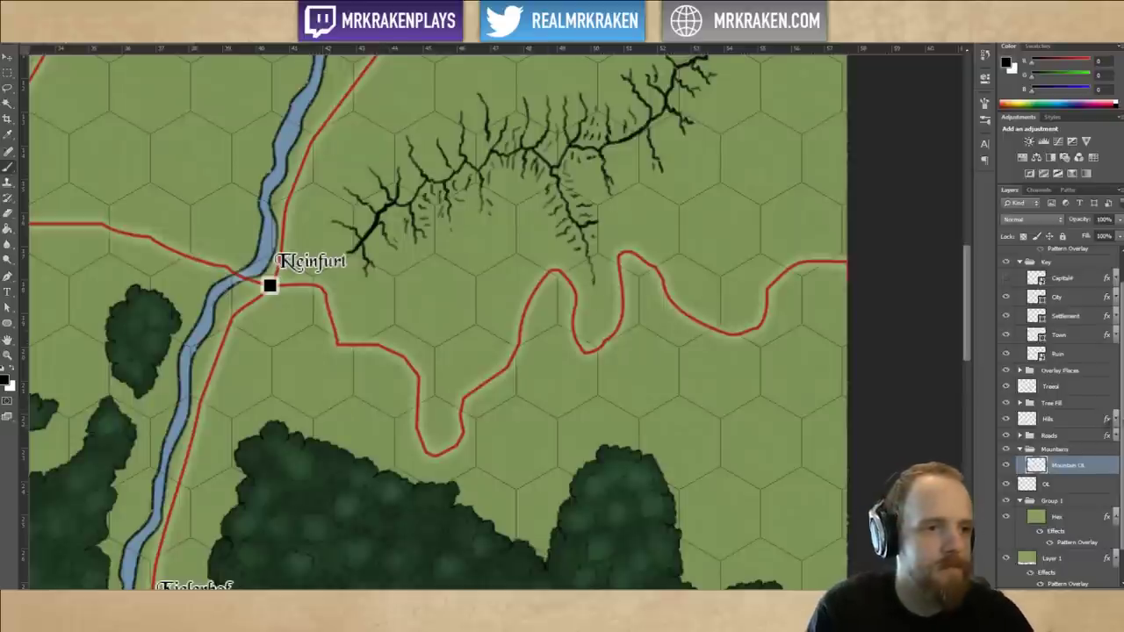
Try a short mountain stroke south of the winding road, undo it, and check the document holding the hatch brush shapes.
left_click_drag(493, 411, 513, 413)
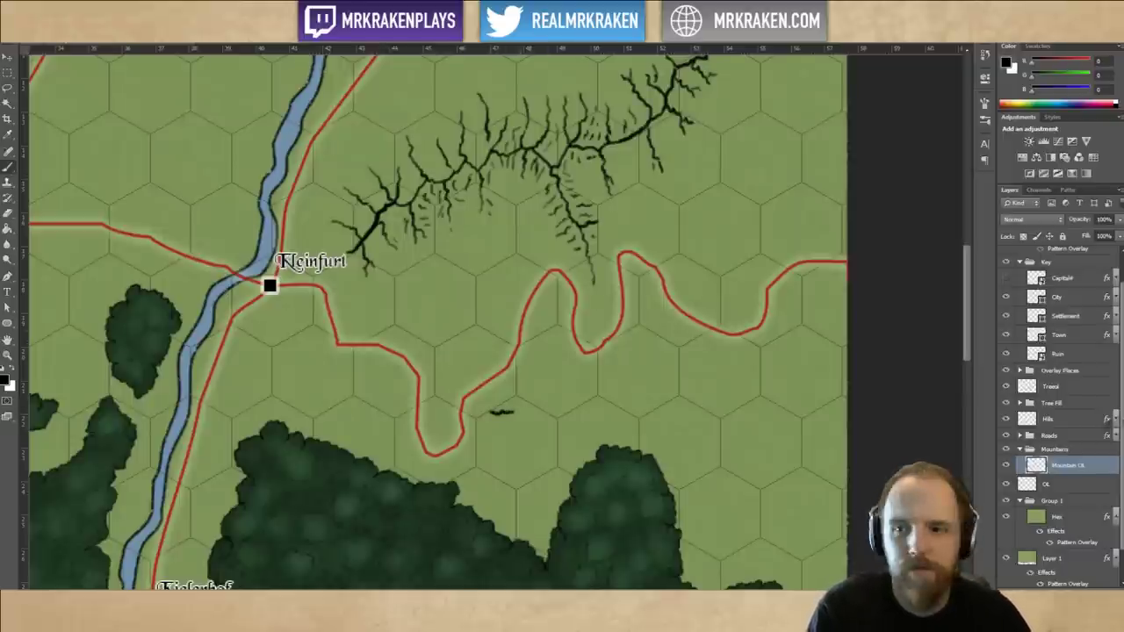
key("ctrl+z")
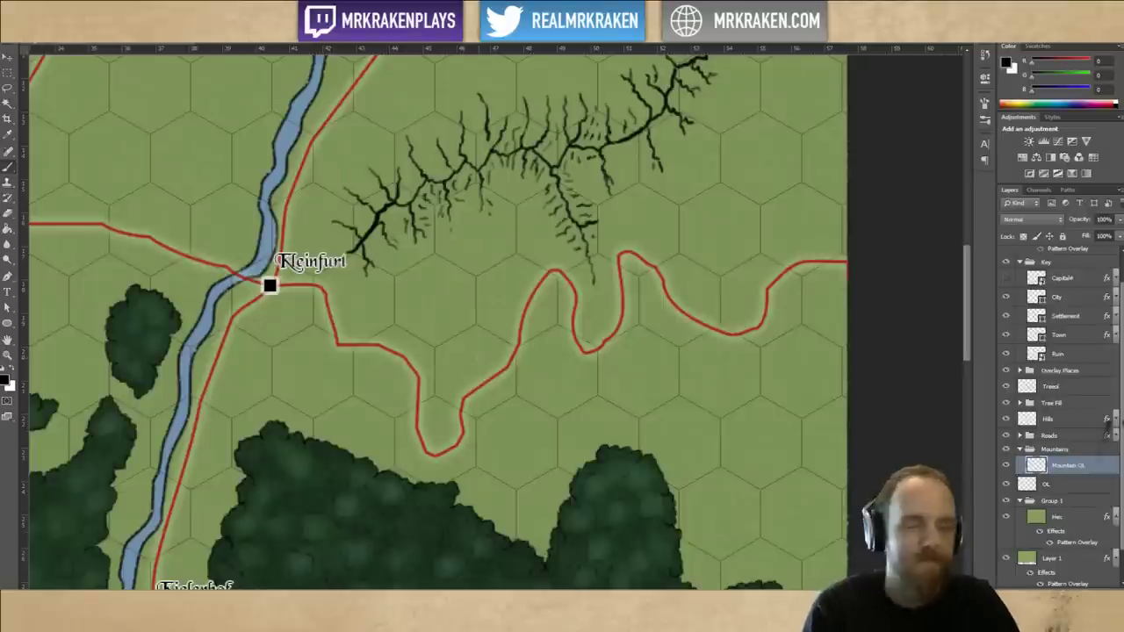
left_click(33, 26)
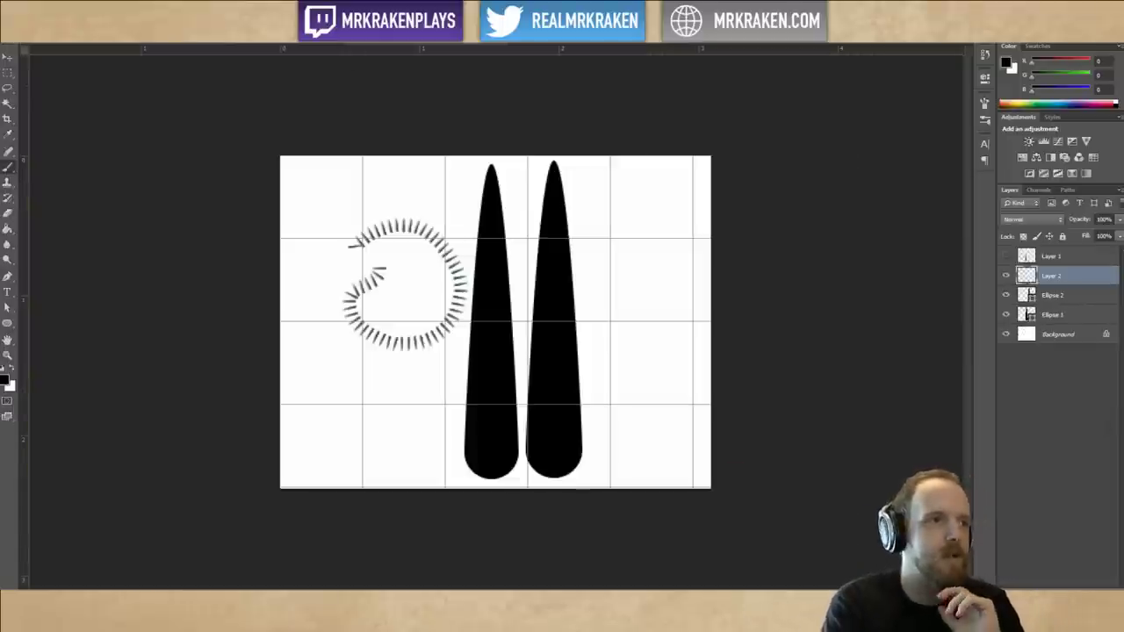
key("ctrl+Tab")
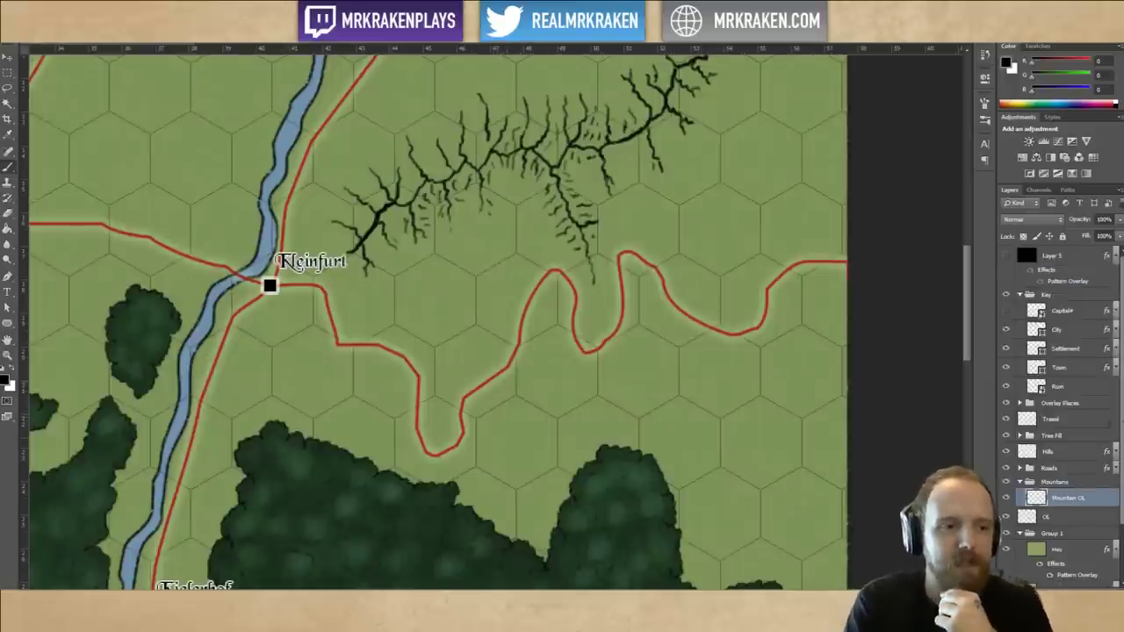
Draw the main ridge line of a second mountain range south of the winding road, with a branch reaching the map's east edge.
mouse_move(490, 444)
left_mouse_down()
mouse_move(581, 415)
mouse_move(619, 377)
mouse_move(717, 428)
mouse_move(777, 438)
mouse_move(751, 538)
left_mouse_up()
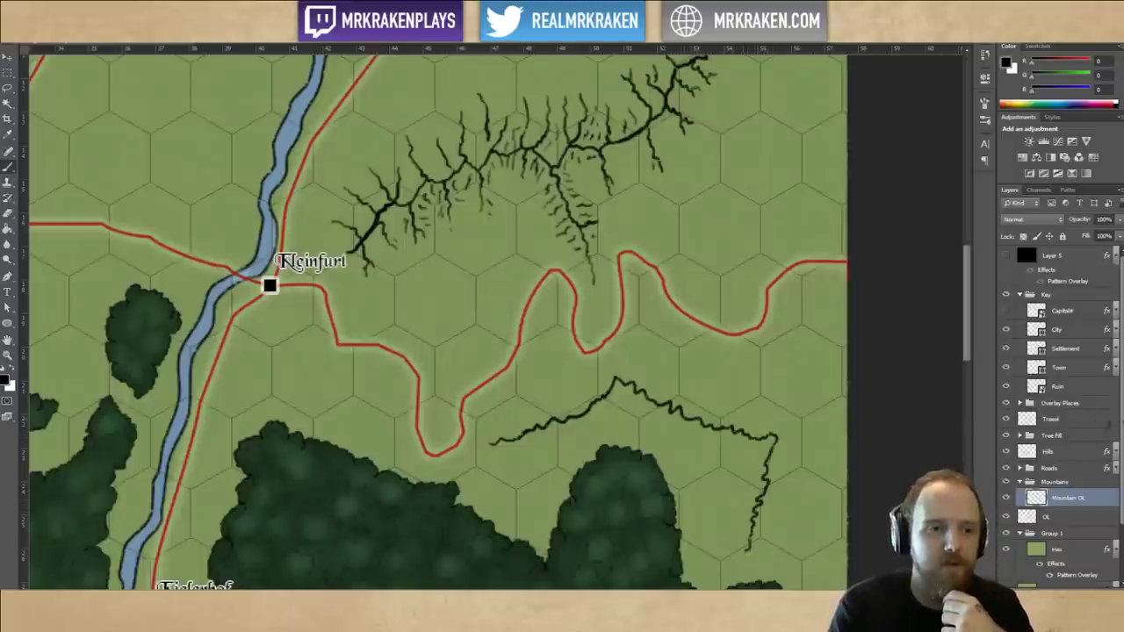
mouse_move(699, 420)
left_mouse_down()
mouse_move(791, 395)
mouse_move(847, 351)
left_mouse_up()
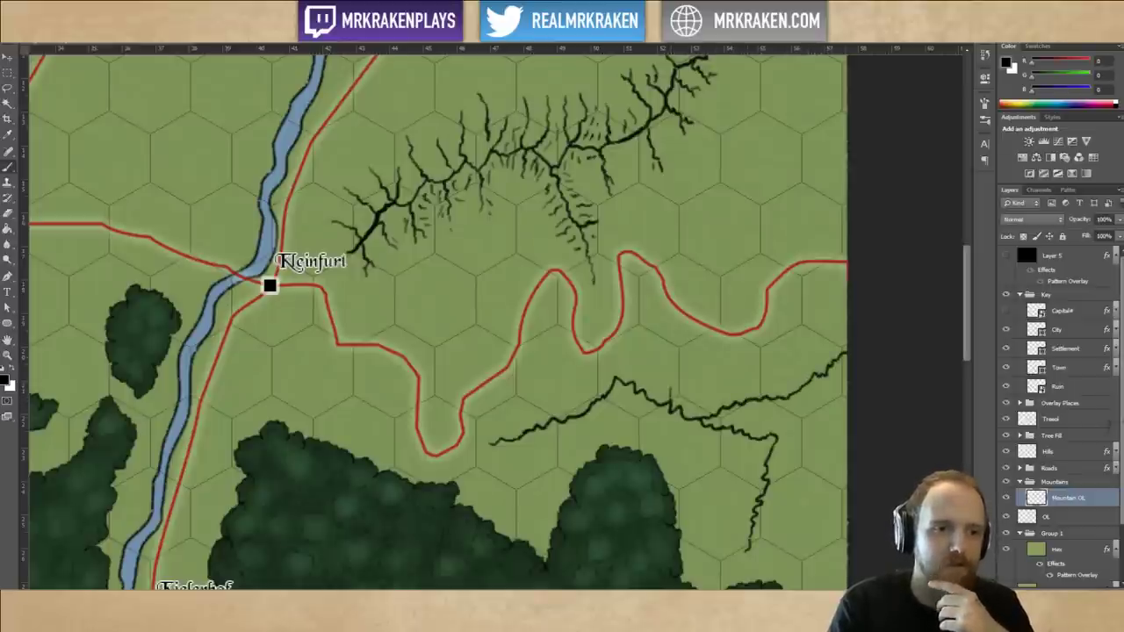
Try thick mountain strokes east of the northern ridge, testing a speckled 12 px brush along their lower side.
left_click_drag(677, 232, 761, 148)
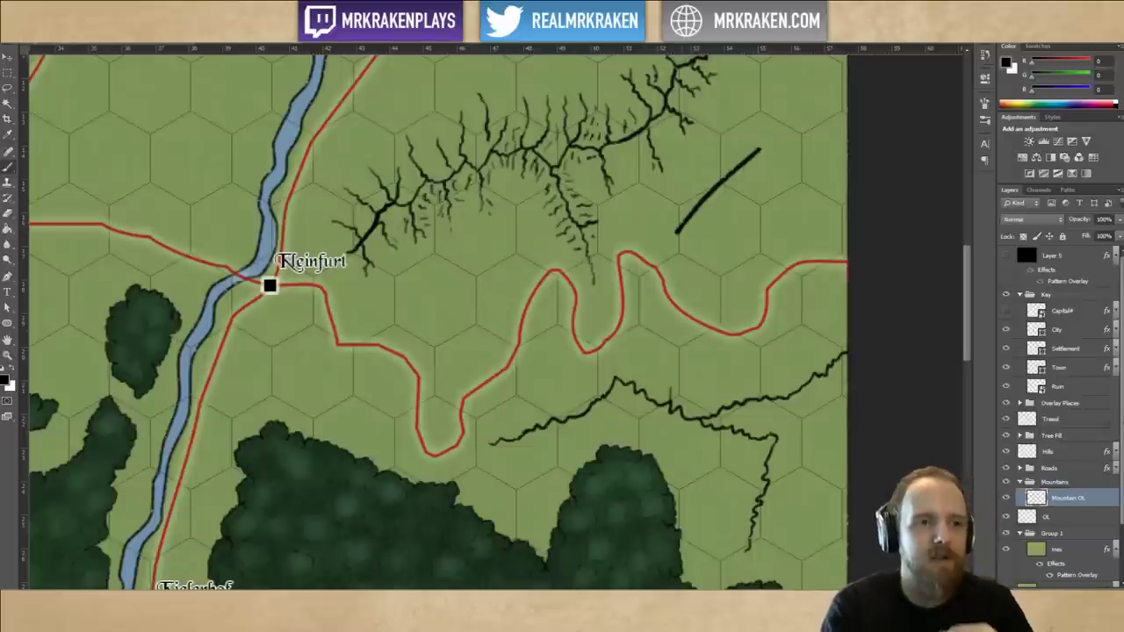
key("ctrl+z")
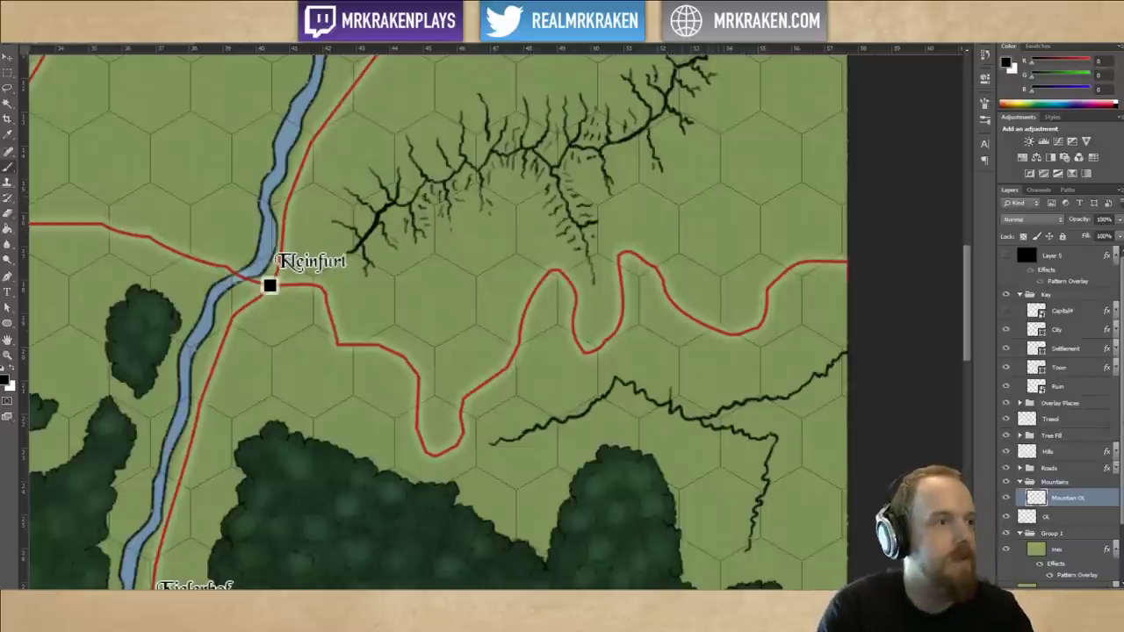
left_click_drag(696, 259, 787, 139)
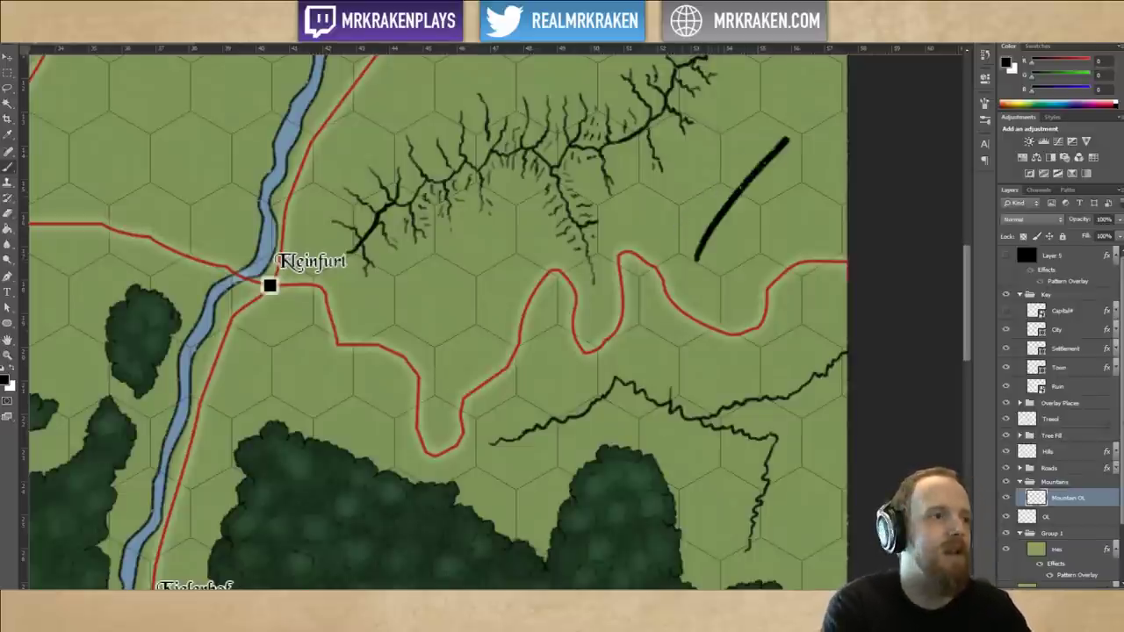
left_click(40, 30)
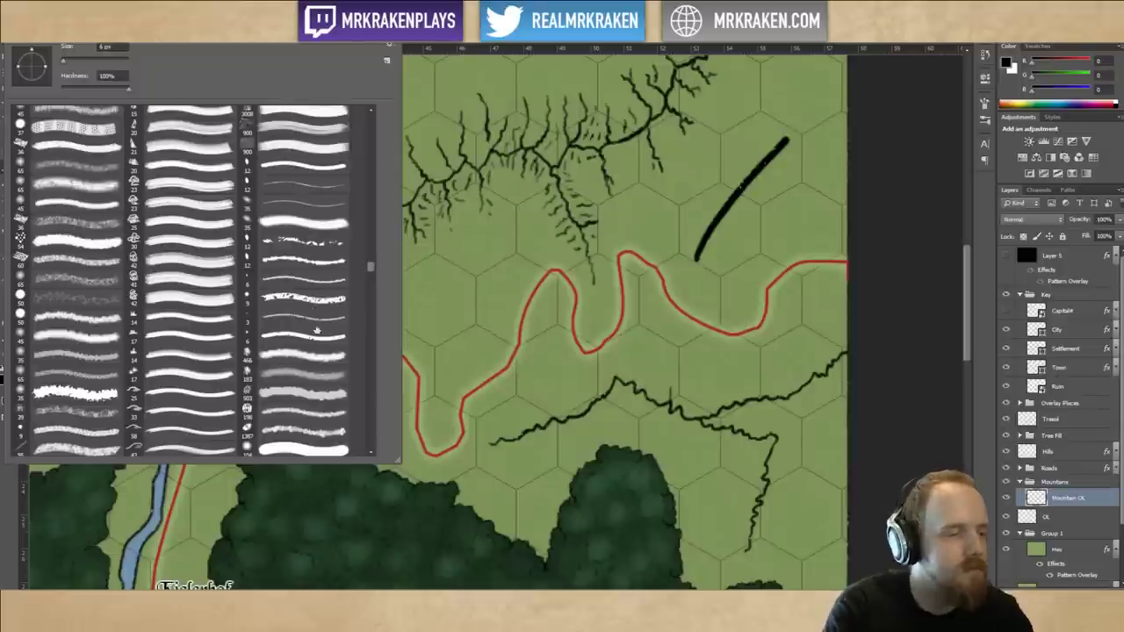
double_click(309, 249)
left_click_drag(702, 263, 733, 209)
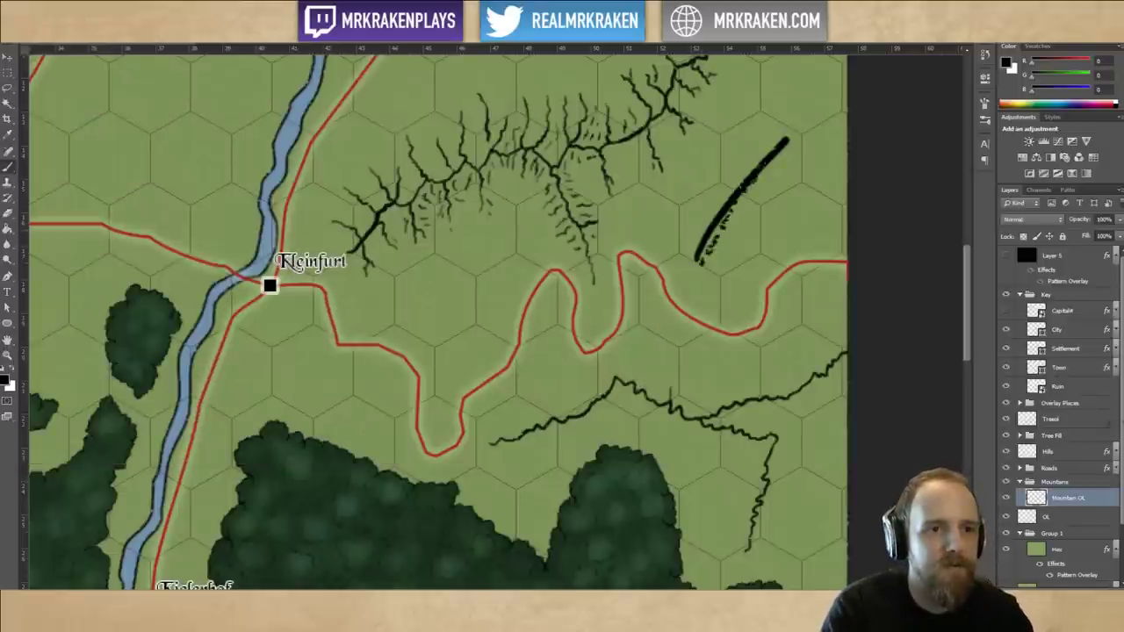
key("ctrl+z")
left_click_drag(716, 248, 772, 163)
key("ctrl+z")
left_click_drag(708, 249, 775, 162)
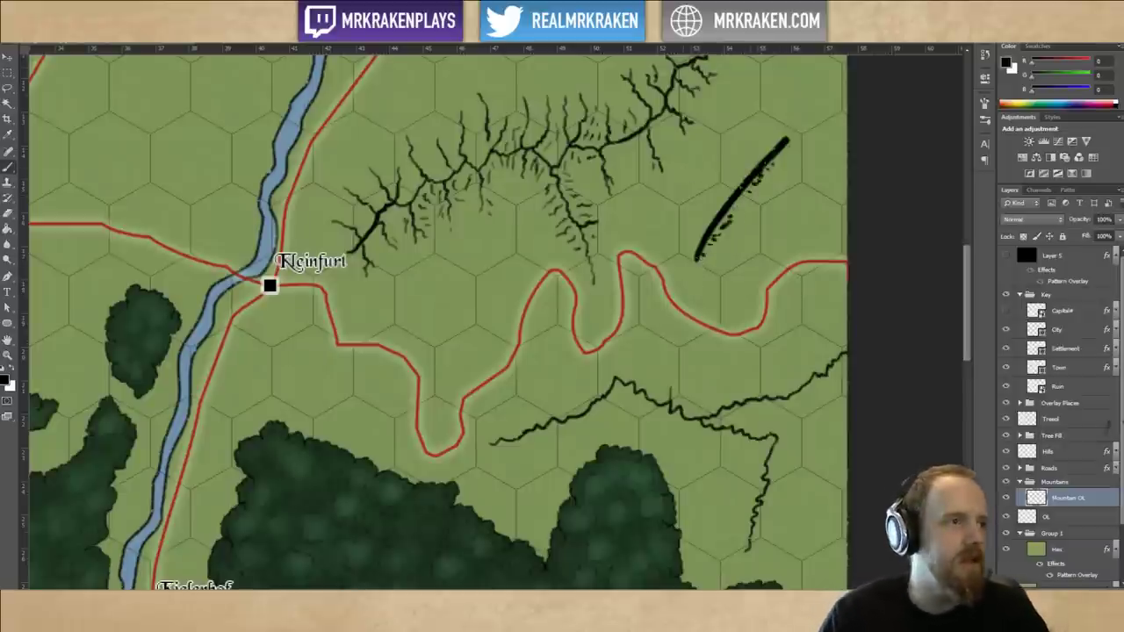
Open Lords Manor.psd, examine the rough outline strokes around the steps, and check the brush presets.
left_click(28, 7)
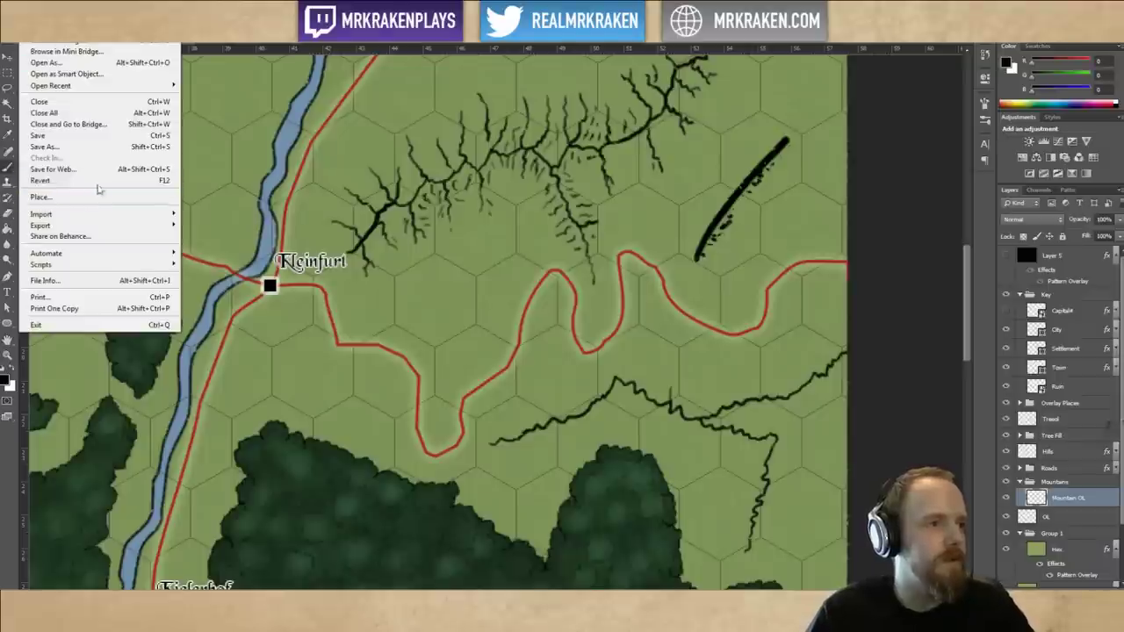
mouse_move(138, 85)
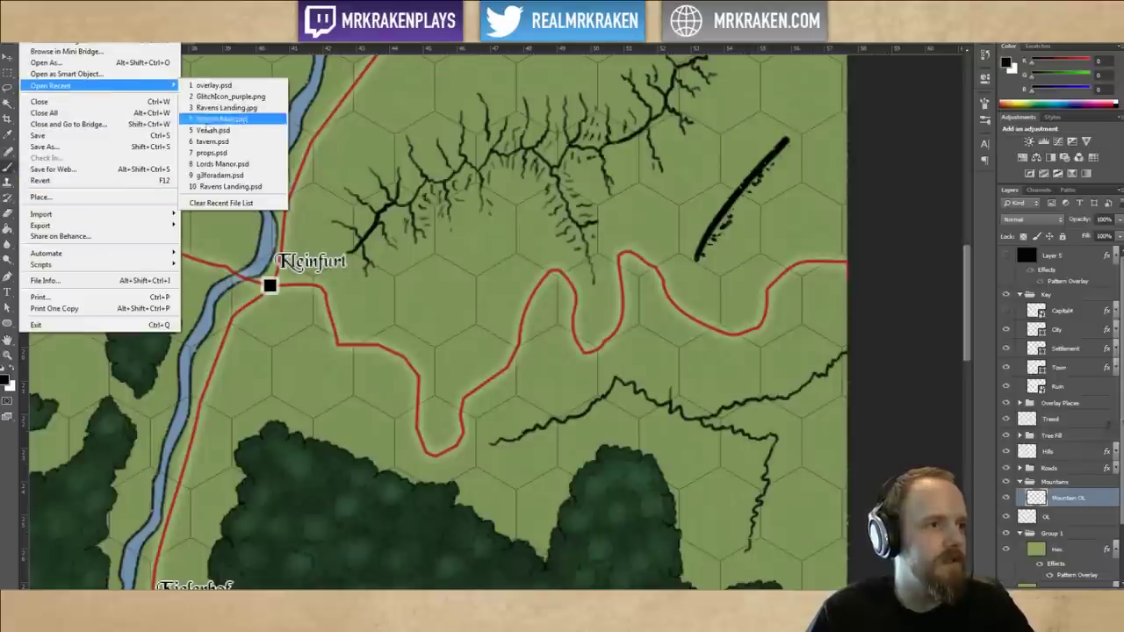
left_click(259, 164)
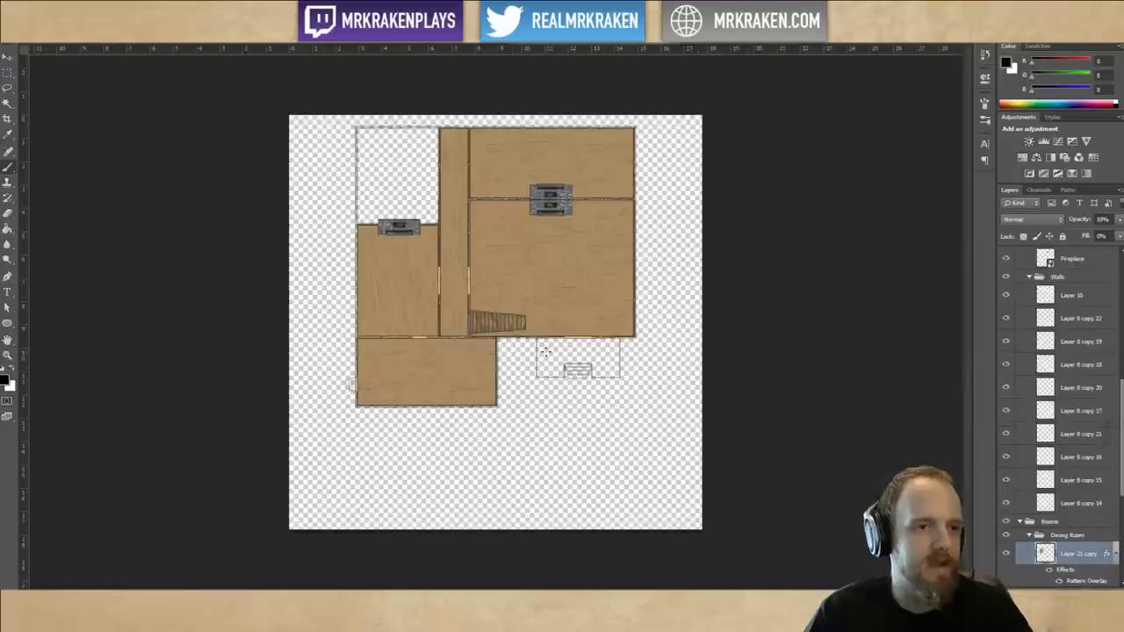
scroll(604, 399, "up", 5)
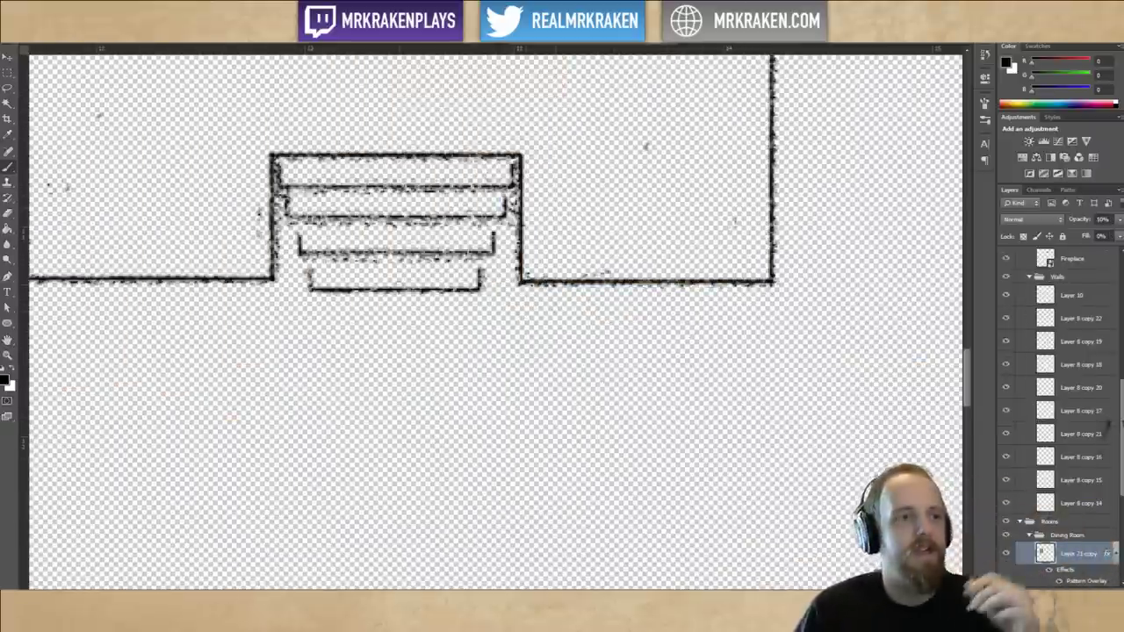
left_click_drag(492, 351, 652, 388)
left_click(43, 27)
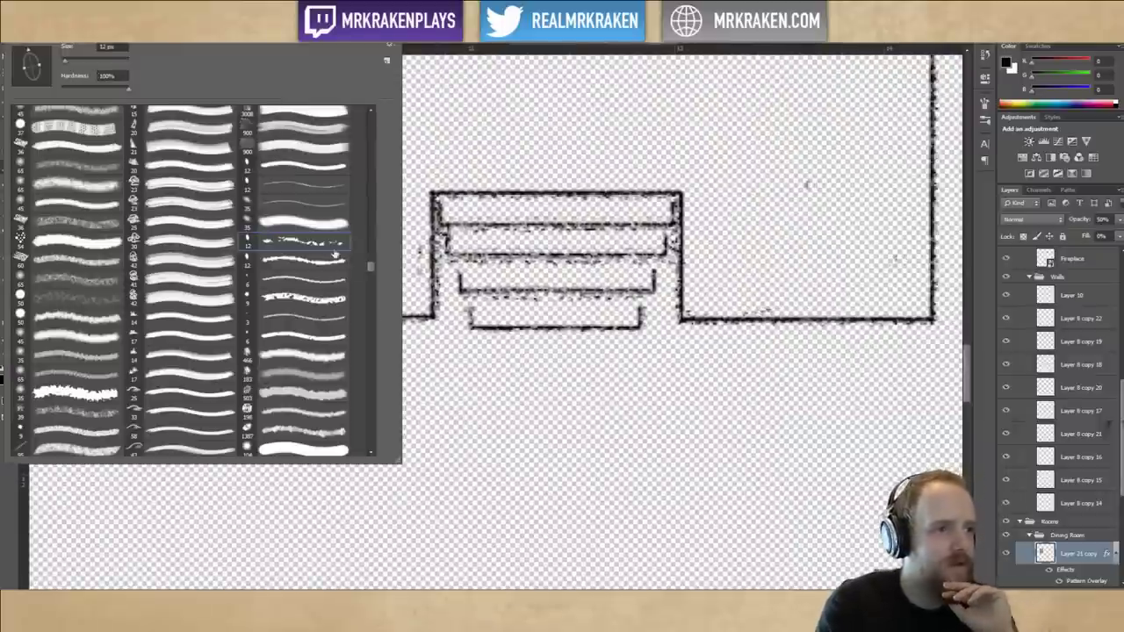
left_click(565, 153)
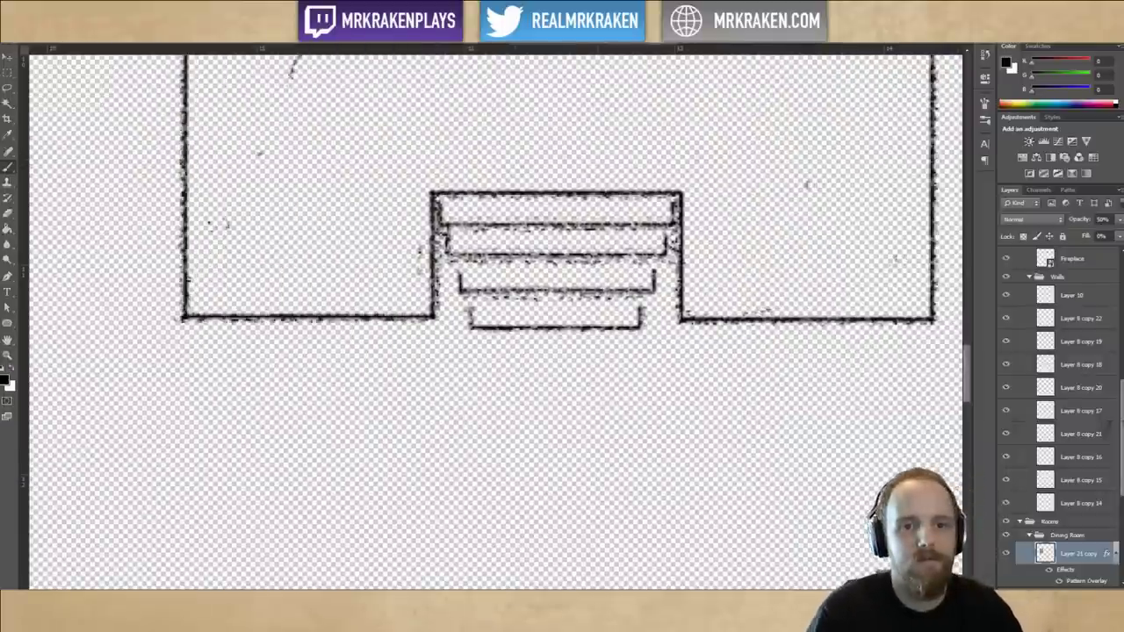
Test the speckled brush beside the steps on Layer 10, undo the strokes, and check the lower layers of the manor document.
left_click(1068, 295)
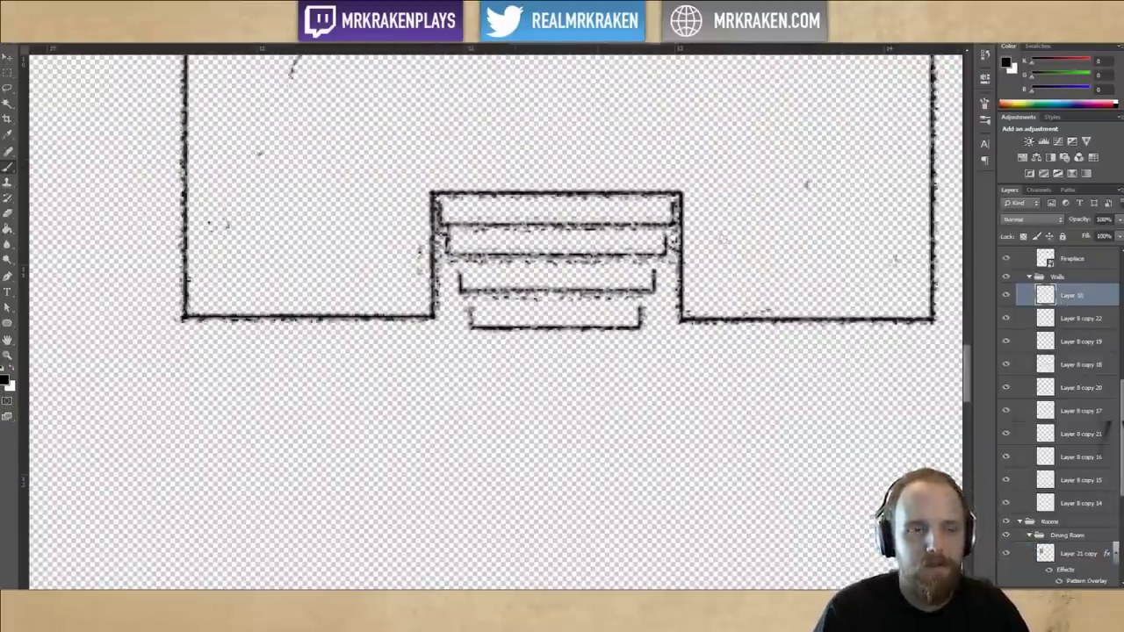
mouse_move(634, 155)
left_mouse_down()
mouse_move(729, 175)
mouse_move(754, 264)
mouse_move(788, 280)
left_mouse_up()
key("ctrl+z")
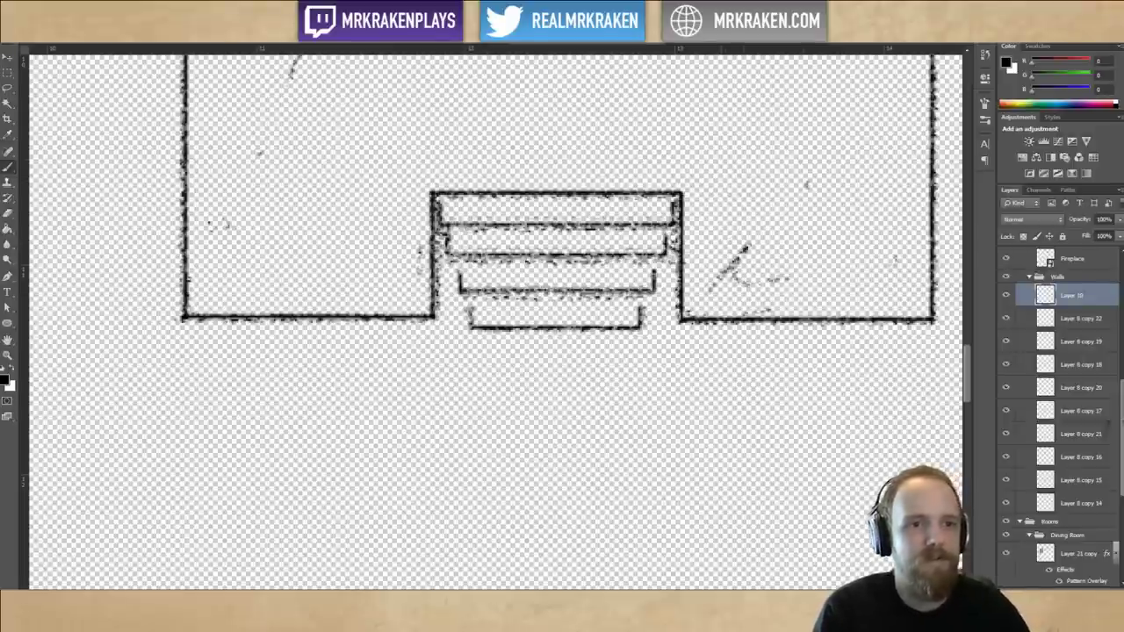
key("ctrl+z")
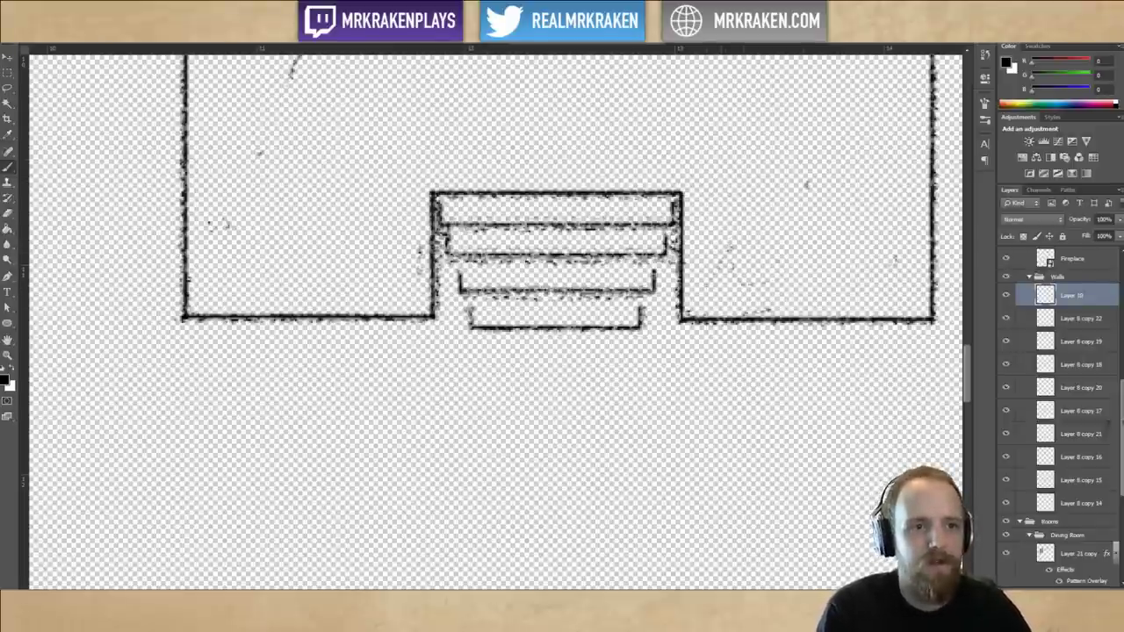
left_click(737, 237, "ctrl")
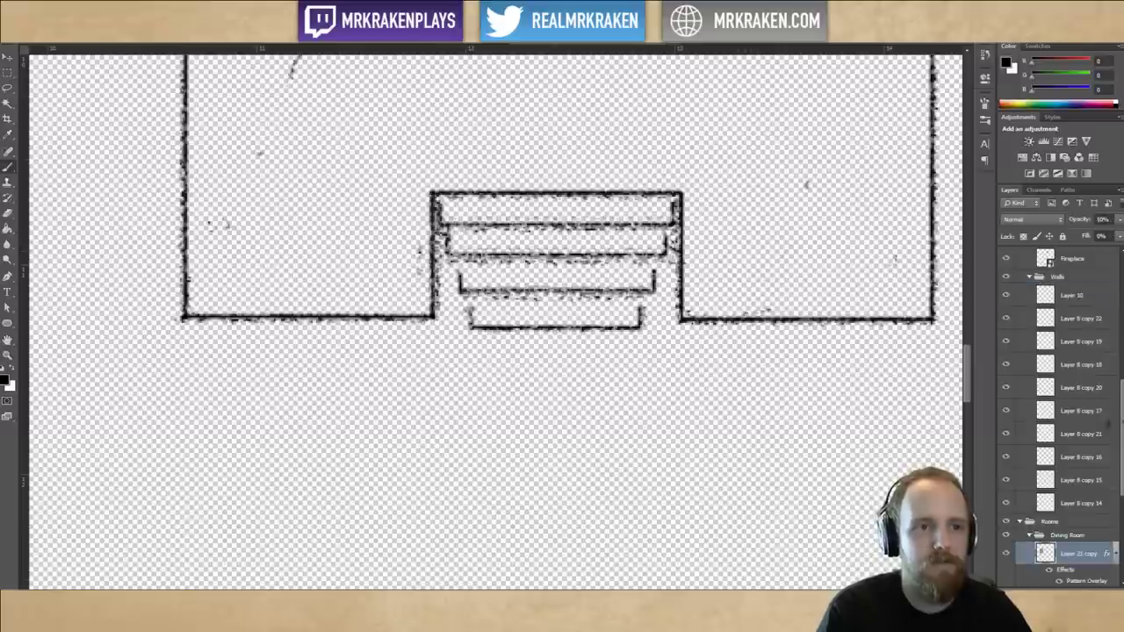
scroll(1083, 457, "down", 5)
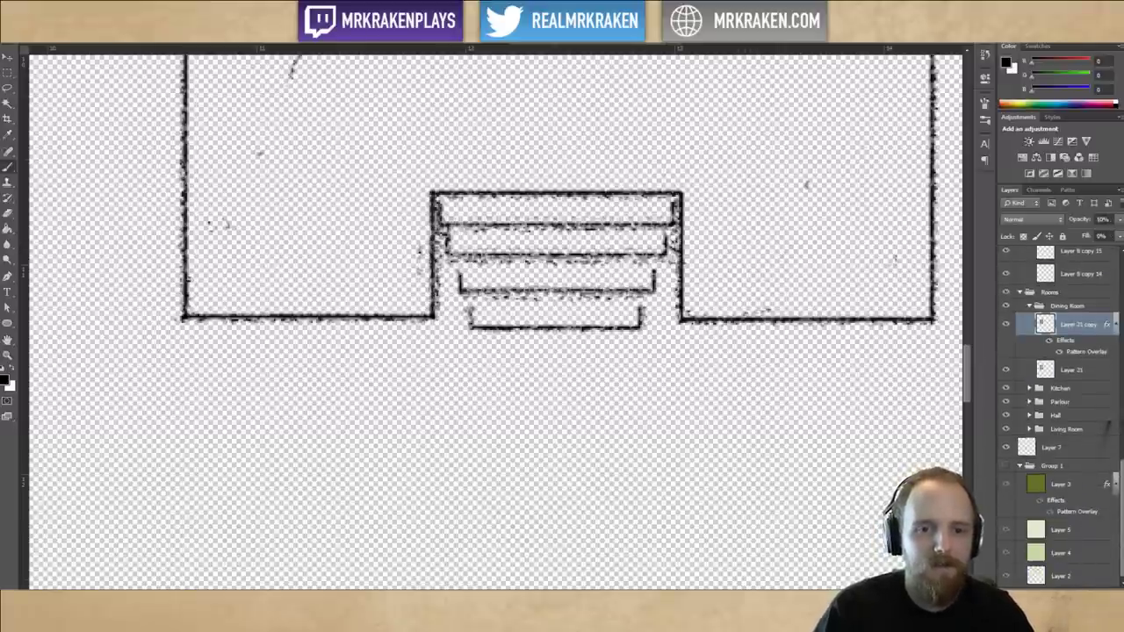
left_click(1007, 576)
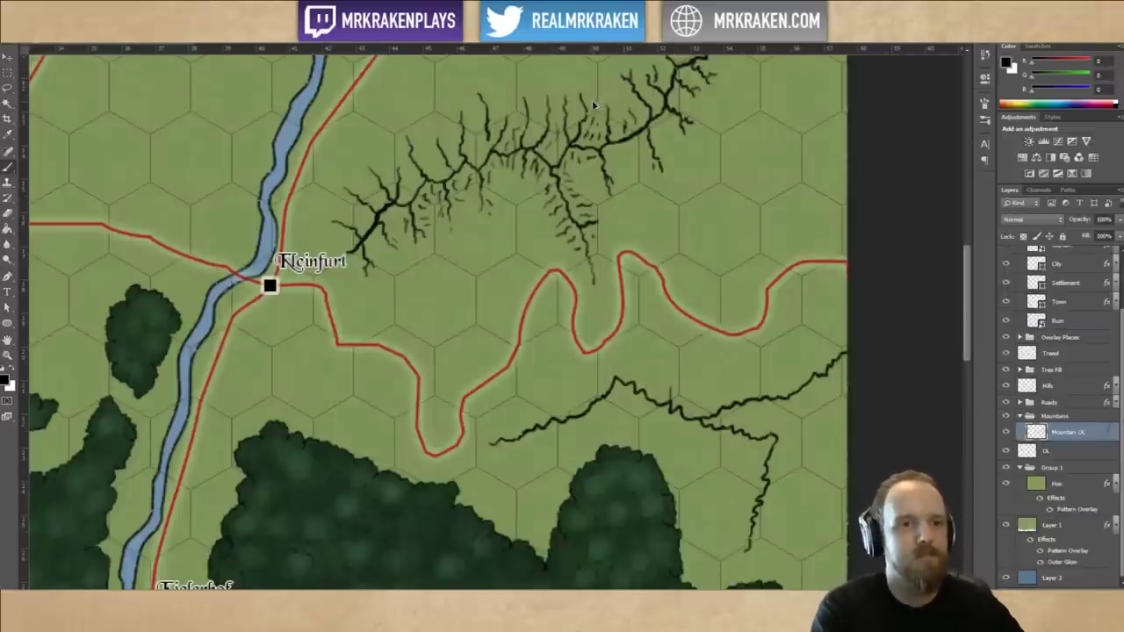
Switch back to the ridge brush and draw long side spurs north and south off the southern range's main ridge.
key("ctrl+z")
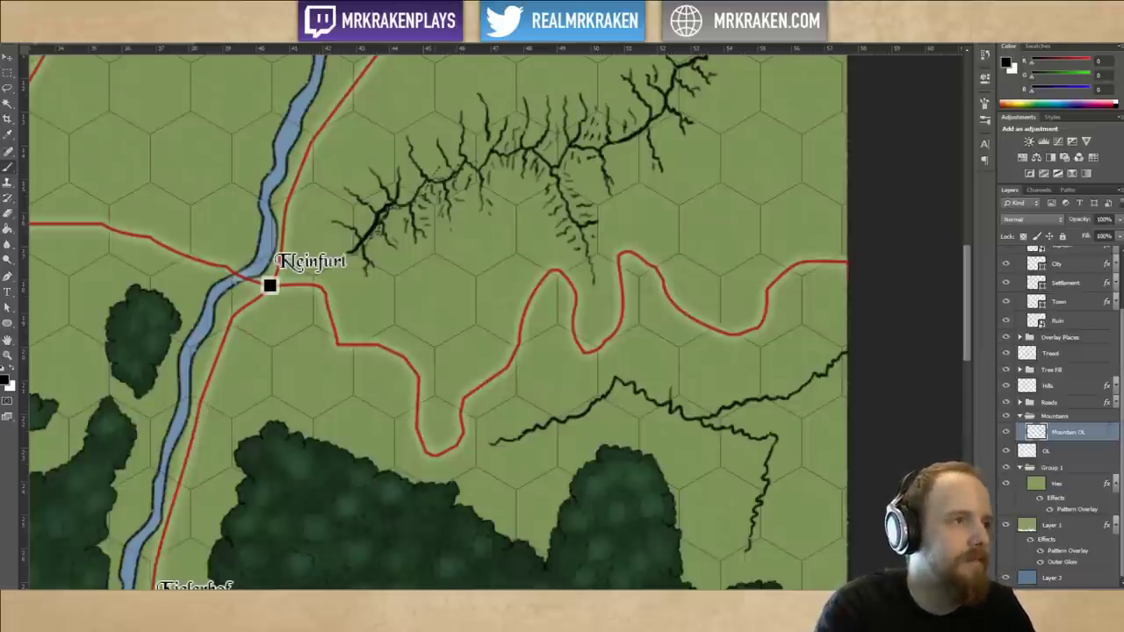
left_click(37, 29)
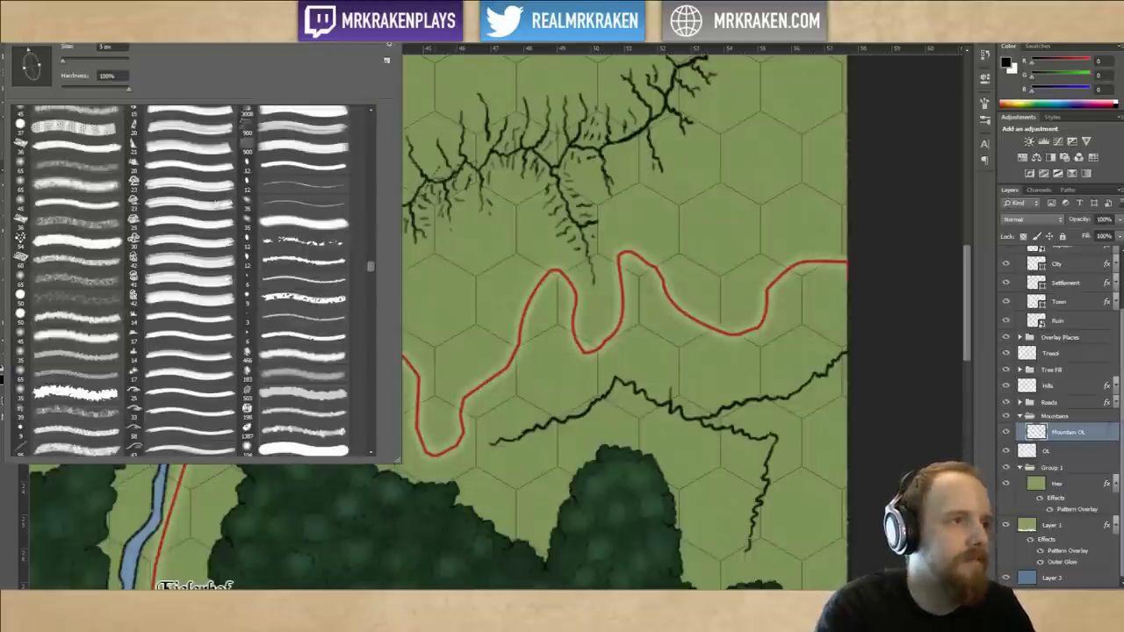
left_click(331, 342)
left_click_drag(688, 404, 745, 388)
key("ctrl+z")
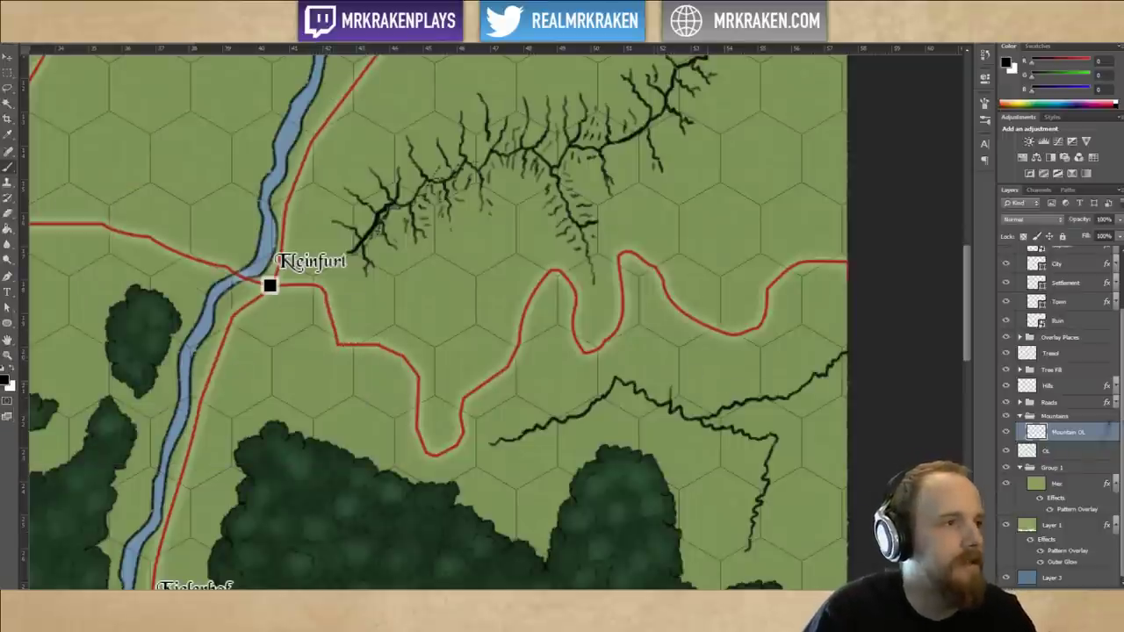
mouse_move(670, 384)
left_mouse_down()
mouse_move(672, 403)
mouse_move(646, 292)
left_mouse_up()
left_click_drag(815, 371, 808, 307)
left_click_drag(787, 398, 825, 446)
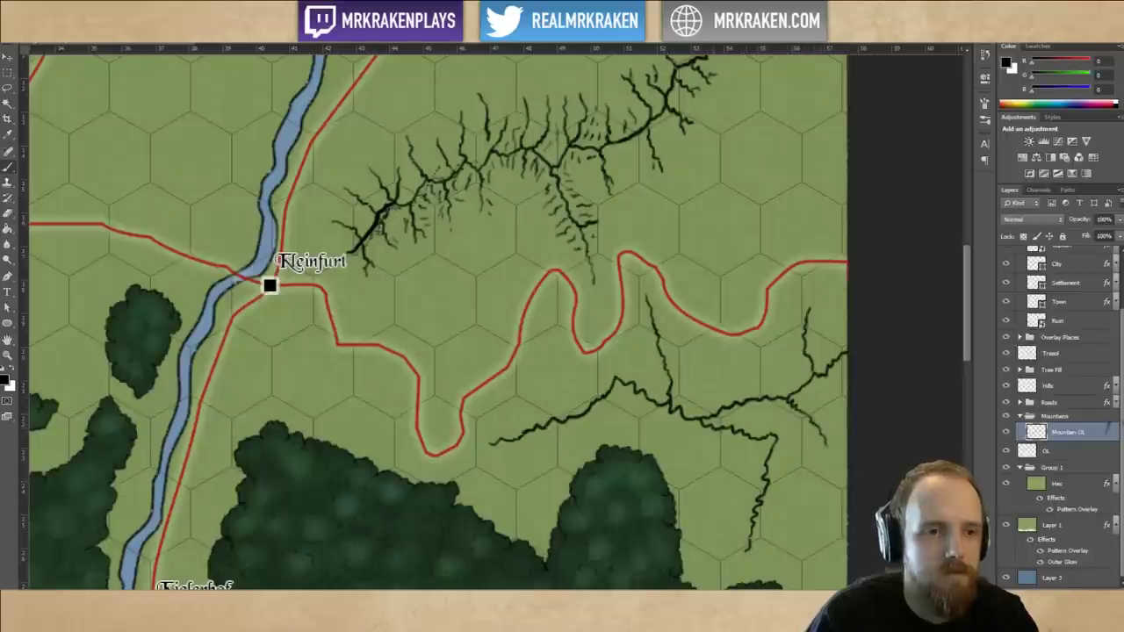
left_click_drag(713, 429, 701, 480)
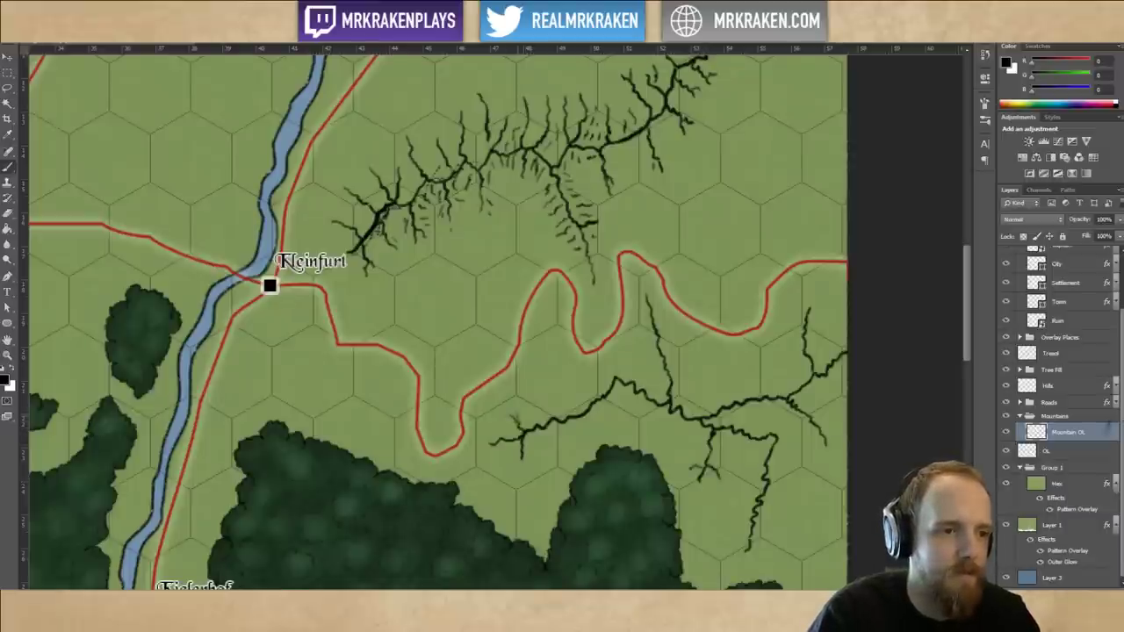
Add short spurs along both sides of the southern range's western arm, up to its bend.
mouse_move(536, 427)
left_mouse_down()
mouse_move(531, 398)
mouse_move(554, 406)
mouse_move(550, 389)
left_mouse_up()
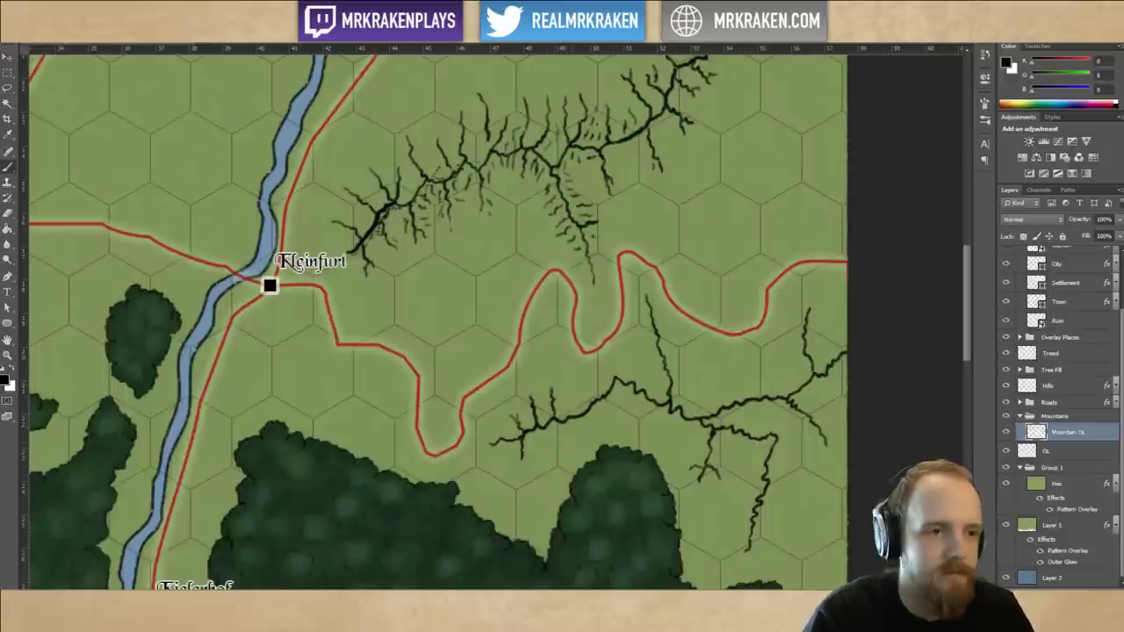
mouse_move(544, 427)
left_mouse_down()
mouse_move(547, 452)
mouse_move(563, 435)
mouse_move(564, 447)
mouse_move(569, 383)
mouse_move(605, 426)
mouse_move(582, 380)
mouse_move(620, 353)
left_mouse_up()
mouse_move(612, 394)
left_mouse_down()
mouse_move(620, 405)
mouse_move(634, 369)
mouse_move(636, 415)
left_mouse_up()
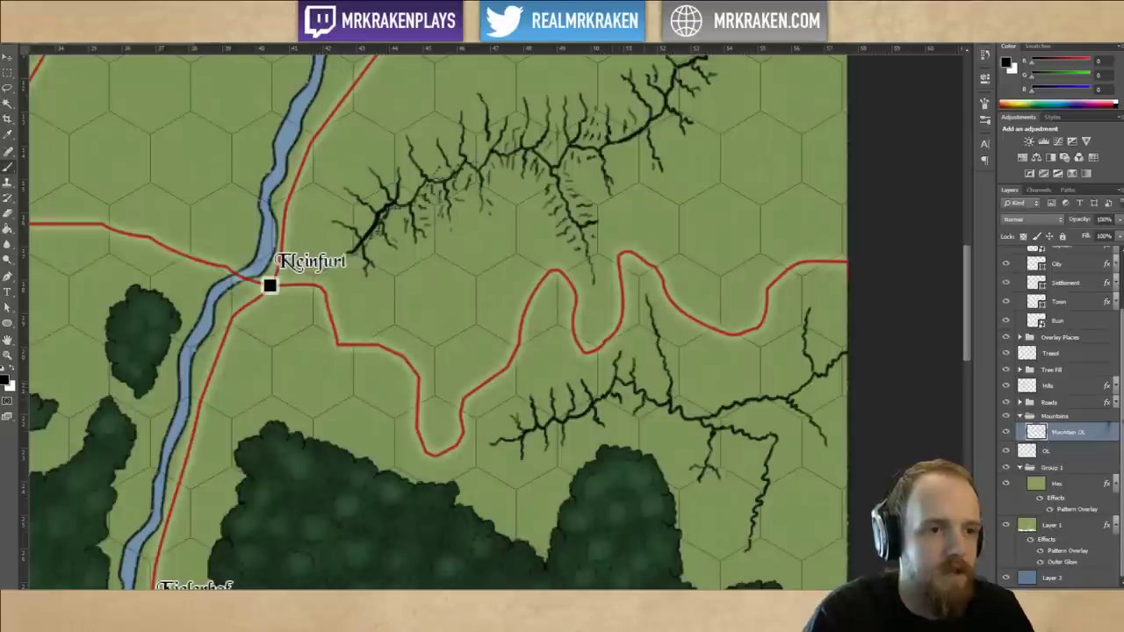
Add short branching spurs around the southern range's central junction and along its northern offshoot.
mouse_move(673, 379)
left_mouse_down()
mouse_move(687, 374)
mouse_move(645, 354)
left_mouse_up()
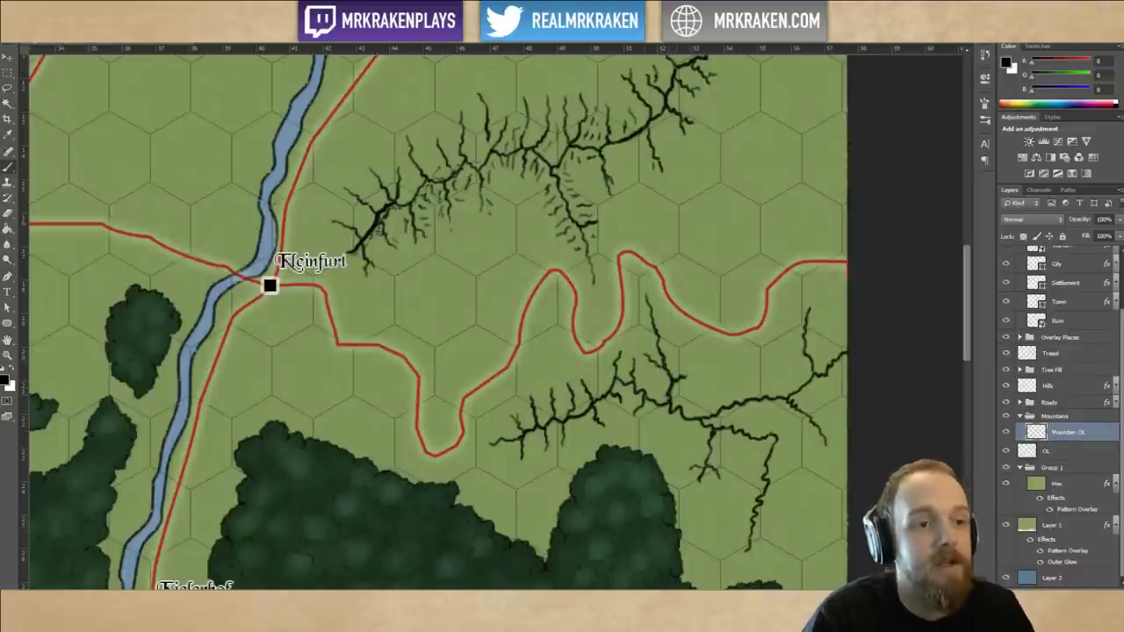
mouse_move(659, 401)
left_mouse_down()
mouse_move(656, 420)
mouse_move(700, 391)
mouse_move(672, 434)
left_mouse_up()
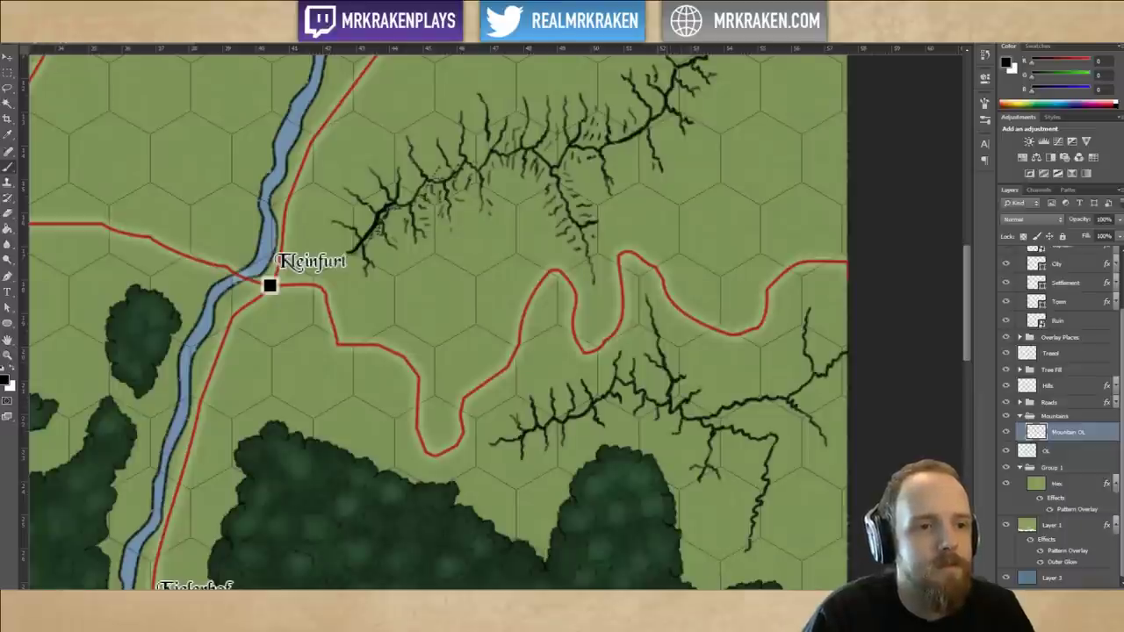
mouse_move(665, 358)
left_mouse_down()
mouse_move(679, 349)
mouse_move(638, 338)
mouse_move(656, 383)
mouse_move(643, 377)
left_mouse_up()
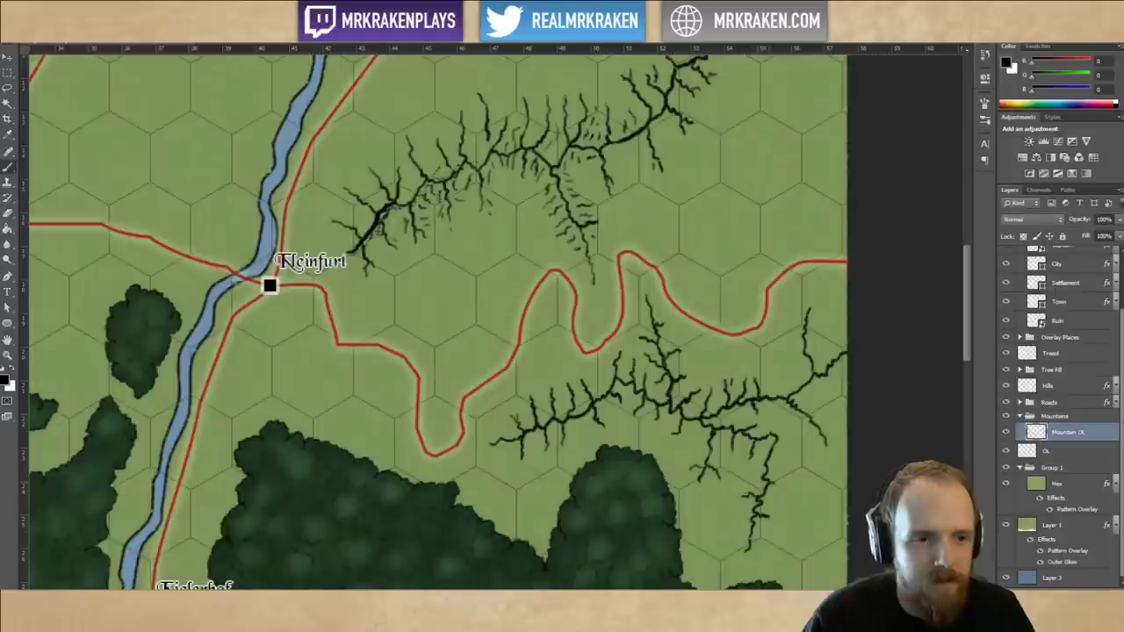
Add short spurs to the southern range's southeastern offshoot and to its eastern arm near the map edge.
mouse_move(773, 481)
left_mouse_down()
mouse_move(784, 481)
mouse_move(767, 463)
mouse_move(791, 428)
left_mouse_up()
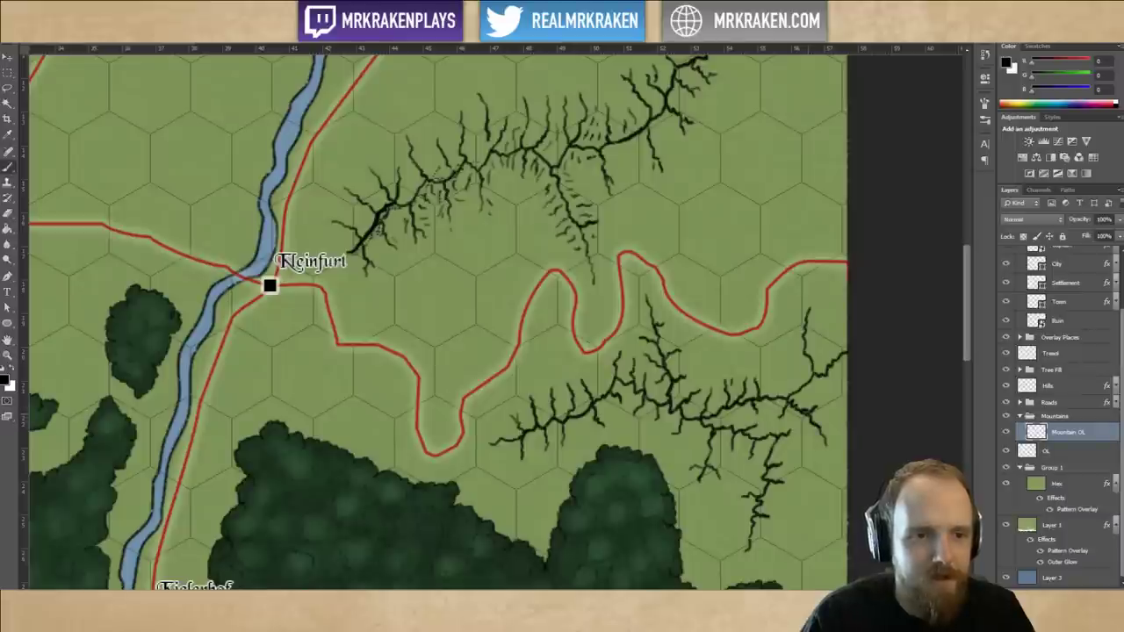
mouse_move(777, 397)
left_mouse_down()
mouse_move(781, 380)
mouse_move(801, 373)
mouse_move(815, 395)
mouse_move(829, 348)
mouse_move(838, 380)
left_mouse_up()
key("ctrl+z")
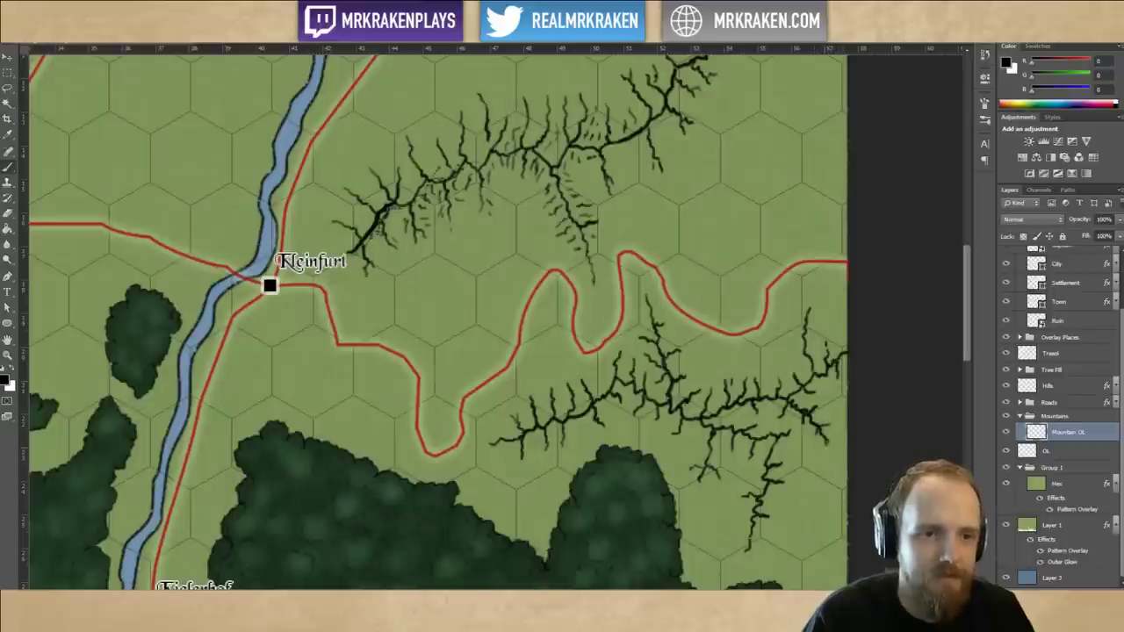
Examine the map from the two mountain ranges down to the coast at Ravens Landing and back to Kleinfurt.
left_click_drag(727, 434, 847, 447)
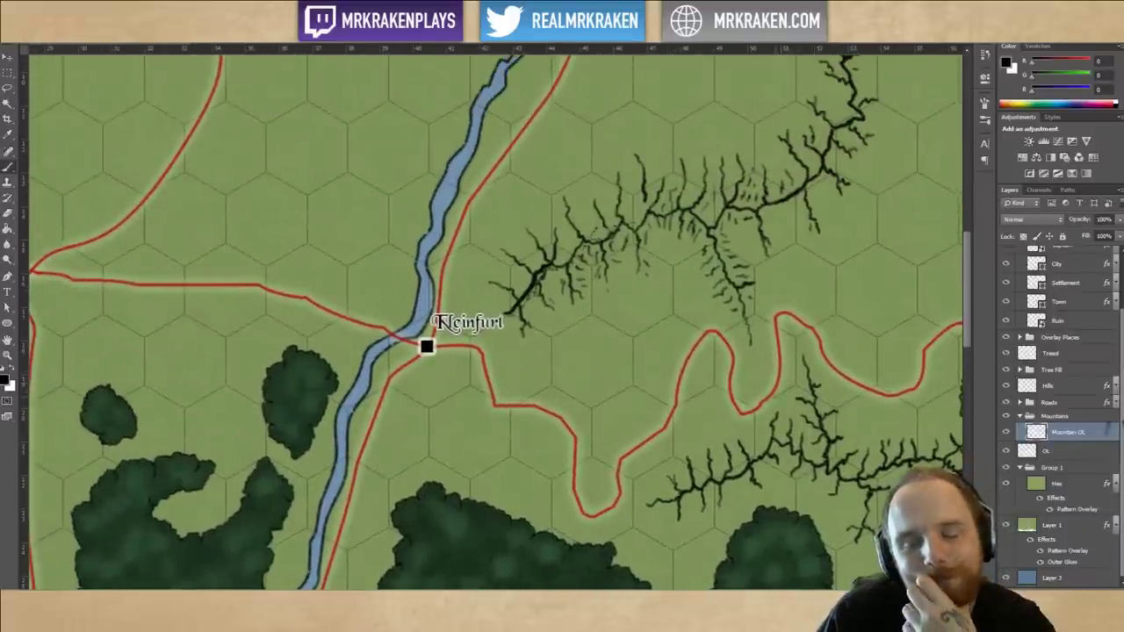
left_click_drag(778, 346, 703, 400)
left_click_drag(758, 328, 801, 237)
left_click_drag(754, 536, 811, 337)
left_click_drag(661, 553, 717, 389)
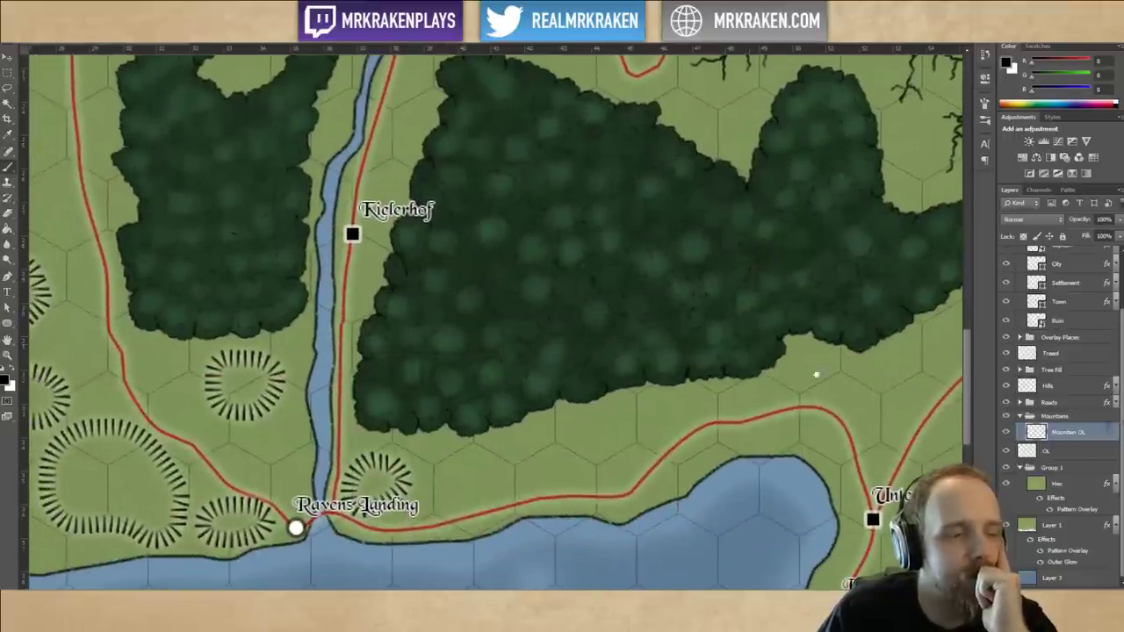
left_click_drag(748, 346, 823, 384)
left_click_drag(828, 321, 831, 401)
mouse_move(746, 329)
left_mouse_down()
mouse_move(745, 368)
mouse_move(788, 336)
mouse_move(743, 354)
mouse_move(793, 339)
mouse_move(756, 362)
mouse_move(790, 382)
left_mouse_up()
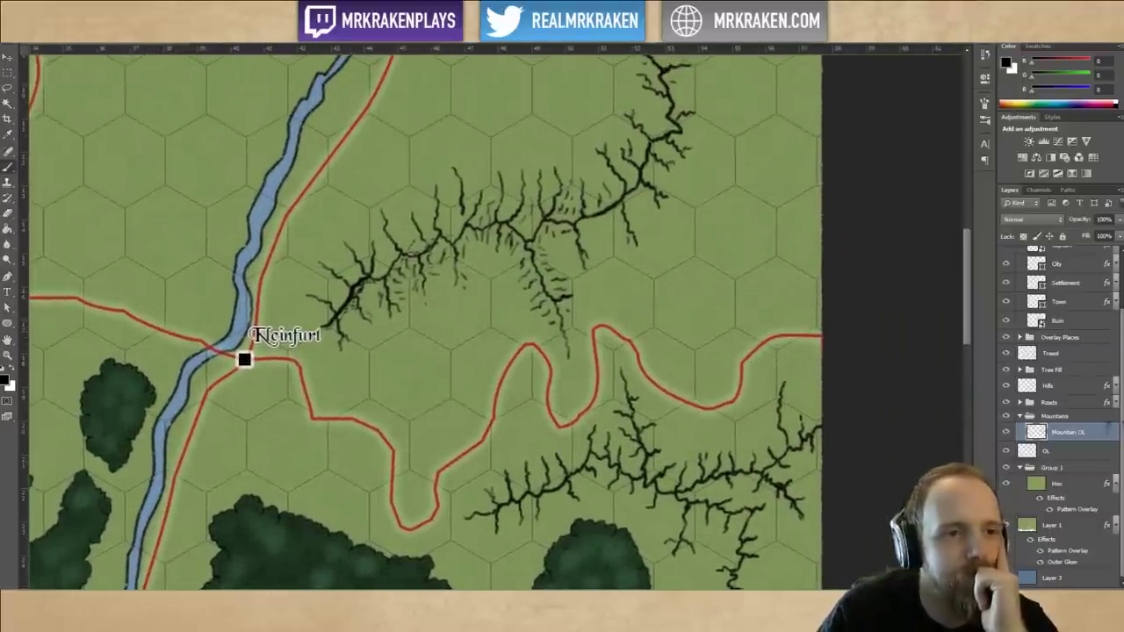
Hide the Mountain OL ridges, add a new layer above them, and sketch a side-view mountain peak just east of Kleinfurt.
left_click_drag(650, 318, 688, 270)
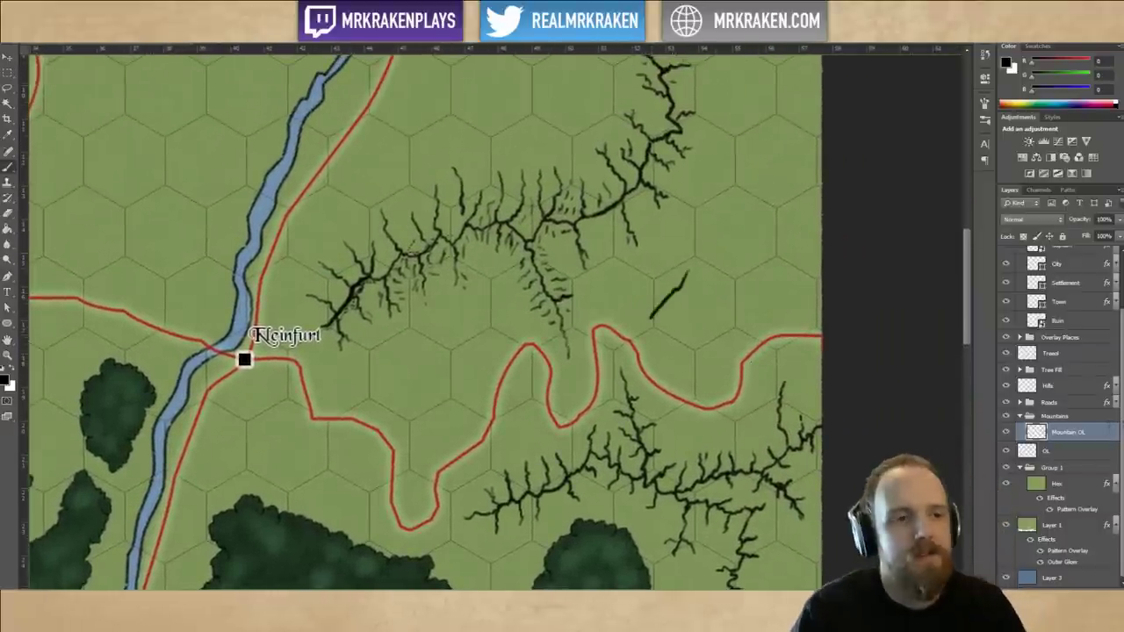
left_click(1007, 432)
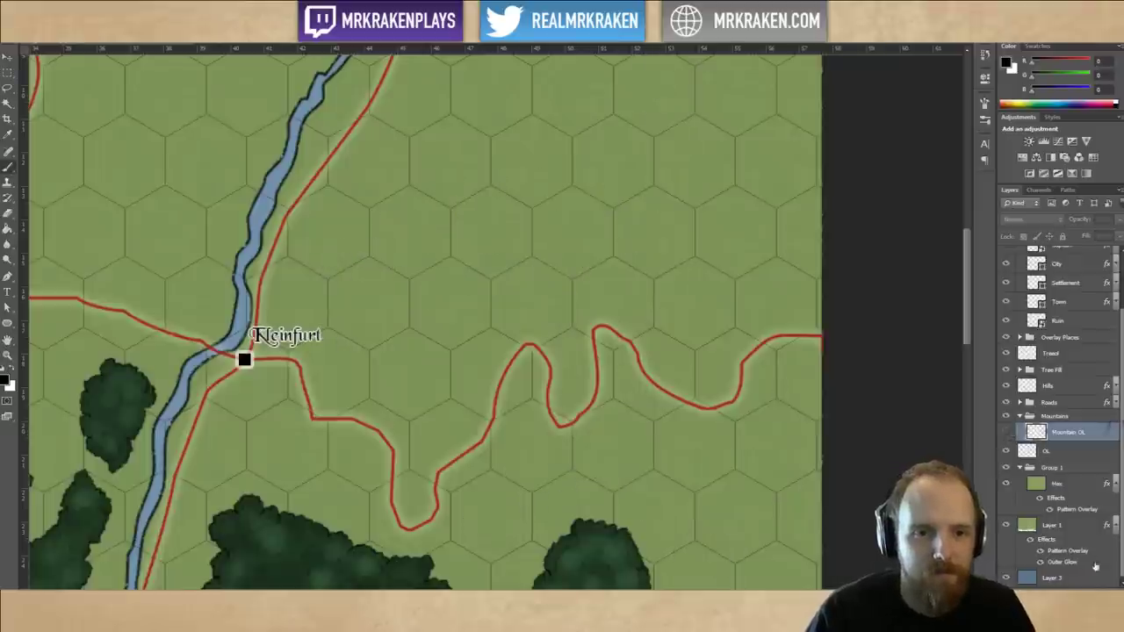
left_click(1090, 595)
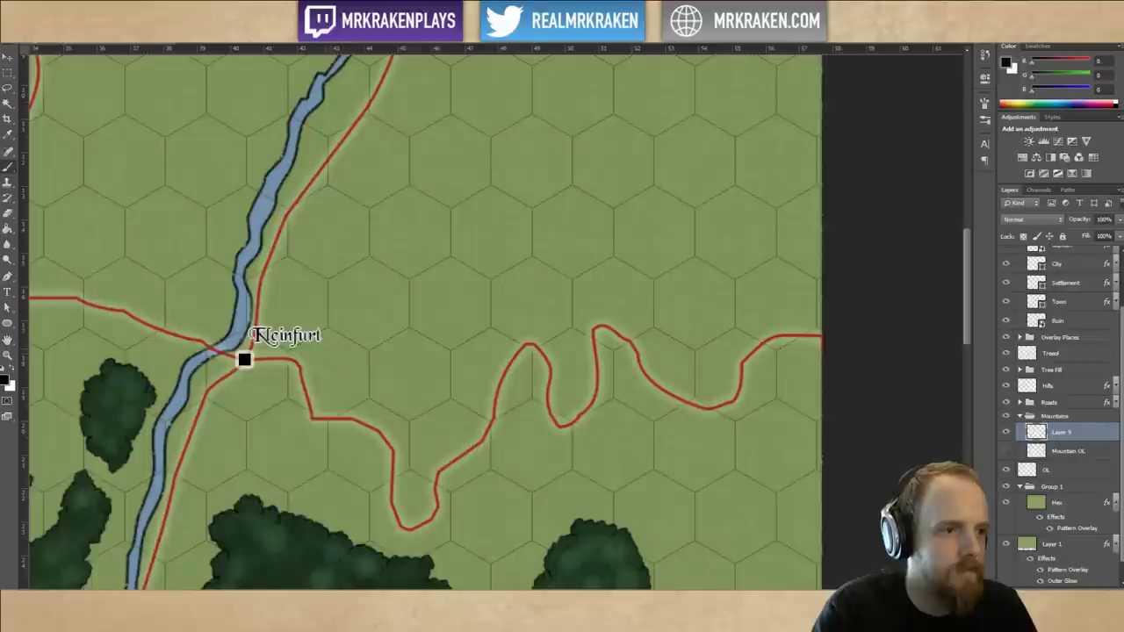
mouse_move(325, 349)
left_mouse_down()
mouse_move(371, 298)
mouse_move(401, 305)
mouse_move(422, 342)
mouse_move(370, 336)
mouse_move(361, 347)
mouse_move(377, 303)
mouse_move(383, 322)
left_mouse_up()
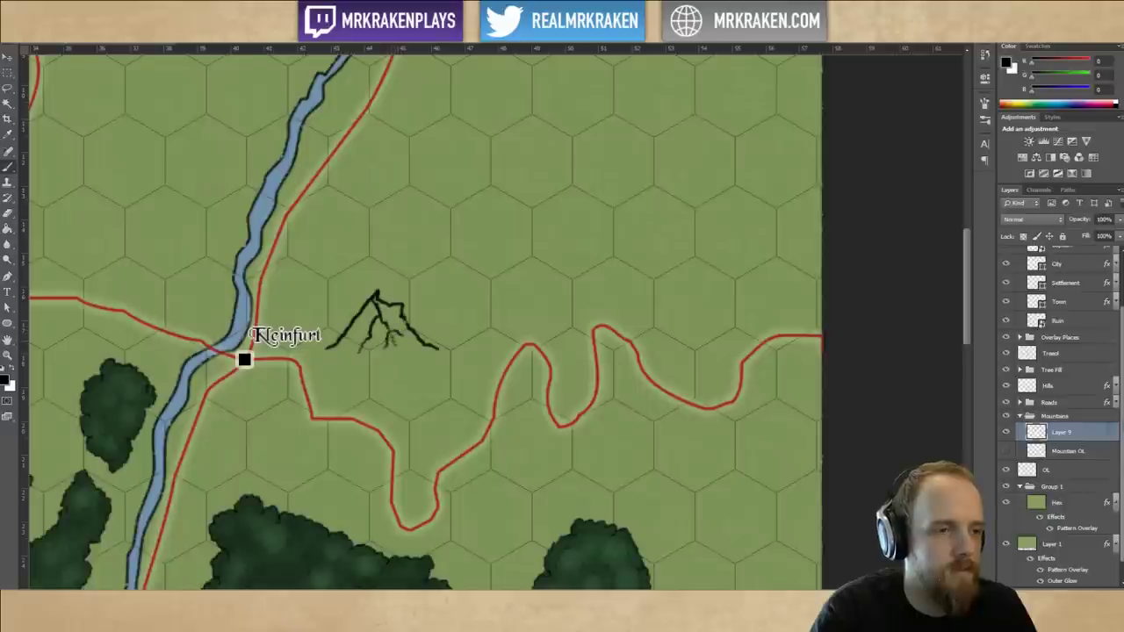
left_click_drag(408, 317, 458, 258)
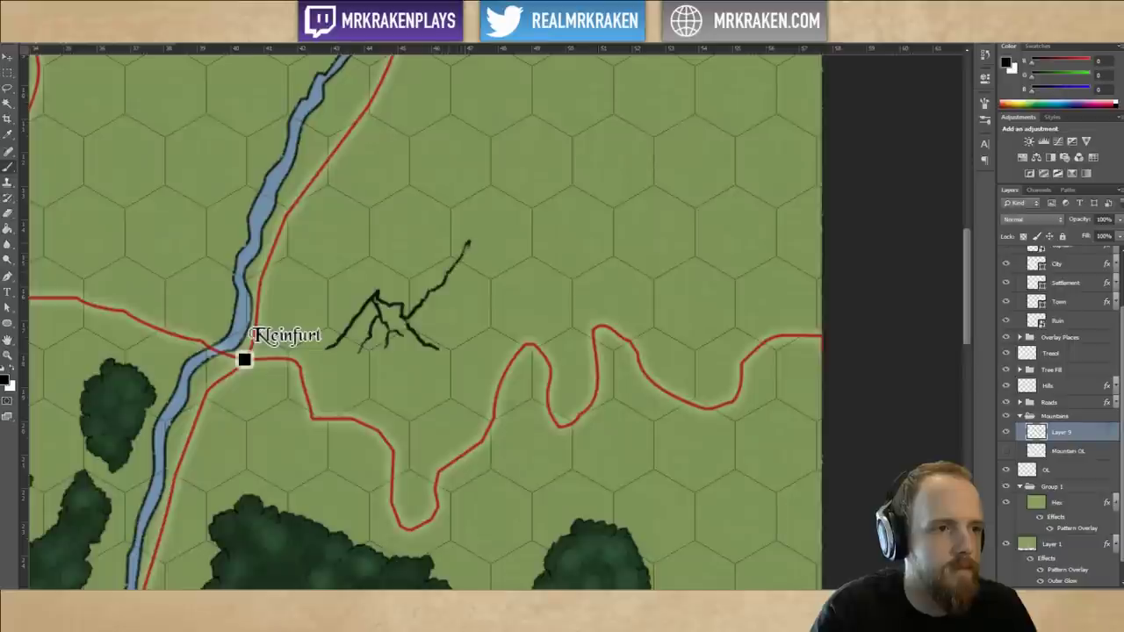
key("ctrl+z")
mouse_move(404, 319)
left_mouse_down()
mouse_move(443, 273)
mouse_move(465, 199)
mouse_move(485, 225)
mouse_move(502, 223)
mouse_move(527, 278)
mouse_move(571, 290)
left_mouse_up()
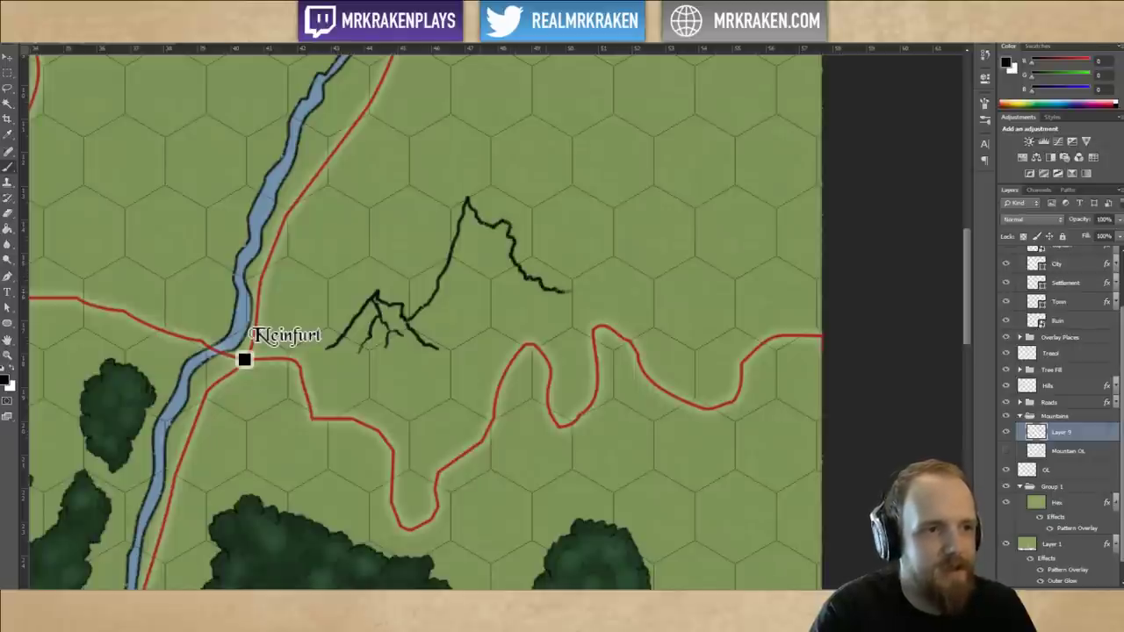
mouse_move(430, 325)
left_mouse_down()
mouse_move(420, 338)
mouse_move(456, 304)
left_mouse_up()
mouse_move(456, 306)
left_mouse_down()
mouse_move(448, 332)
mouse_move(462, 346)
left_mouse_up()
key("ctrl+z")
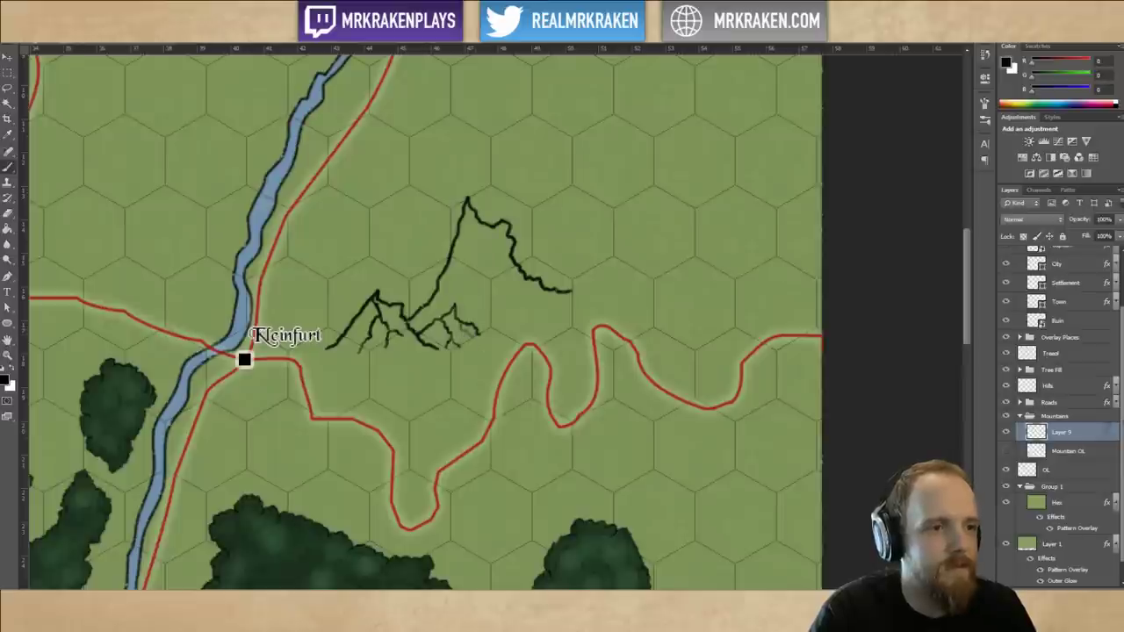
mouse_move(474, 321)
left_mouse_down()
mouse_move(486, 301)
mouse_move(515, 328)
mouse_move(493, 320)
left_mouse_up()
key("ctrl+alt+z")
key("ctrl+alt+z")
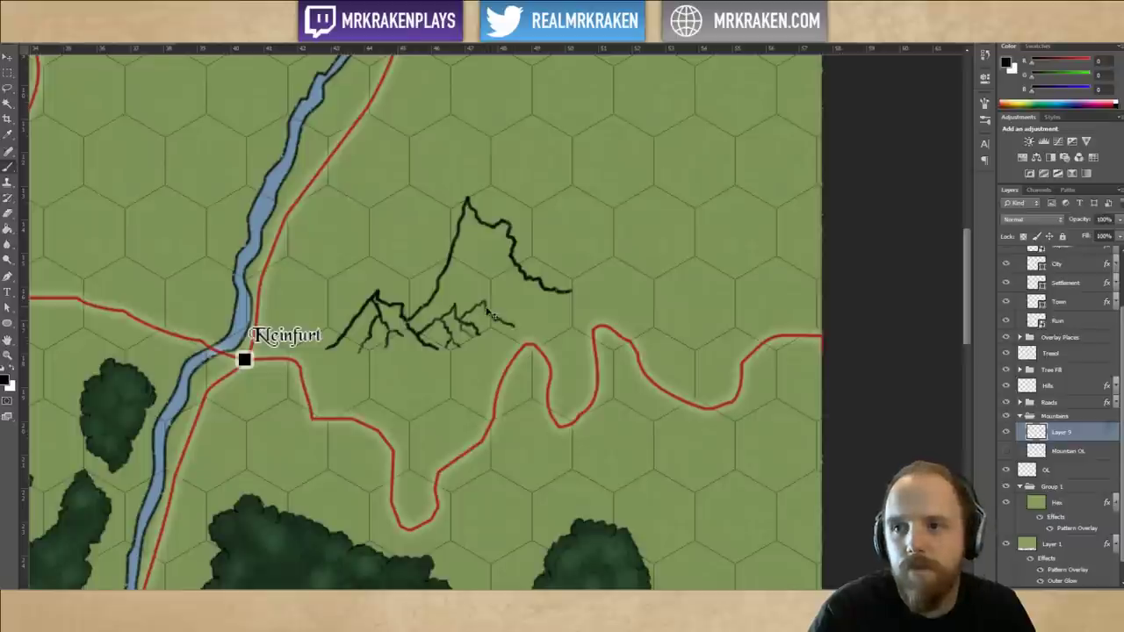
key("ctrl+alt+z")
key("ctrl+alt+z")
key("ctrl+alt+z")
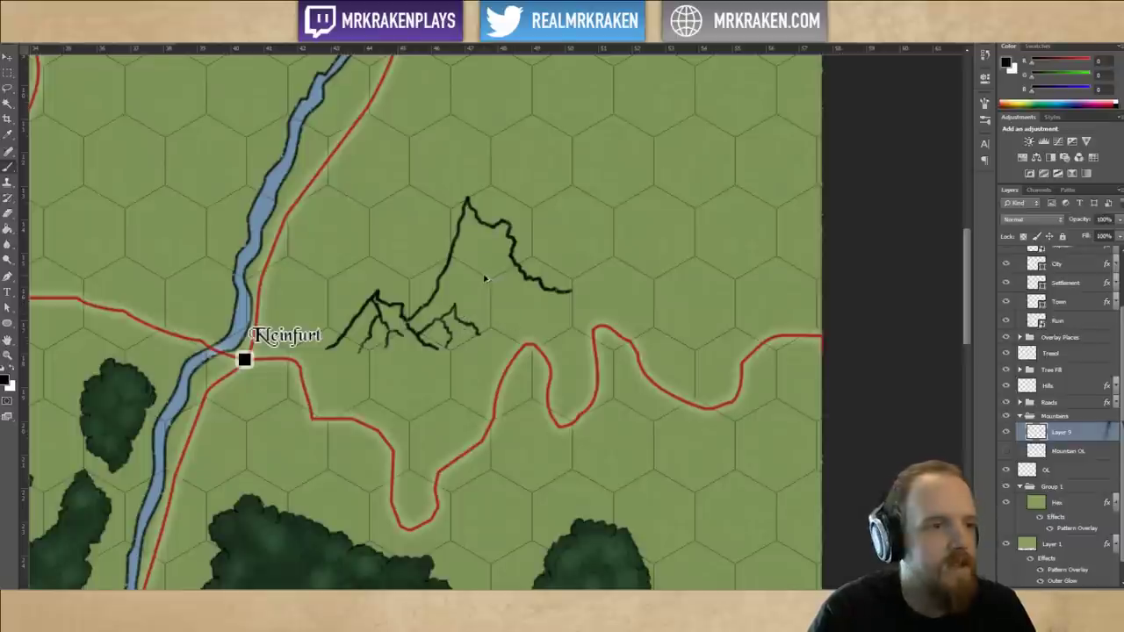
key("ctrl+alt+z")
key("ctrl+alt+z")
key("ctrl+alt+z")
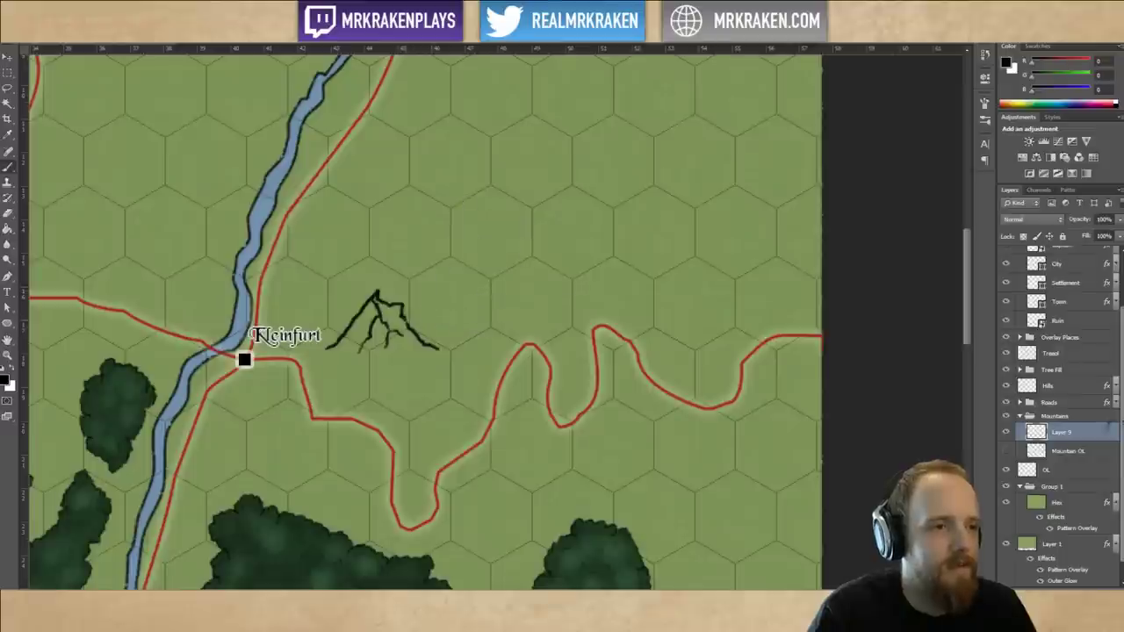
left_click_drag(416, 311, 447, 278)
key("ctrl+alt+z")
key("ctrl+alt+z")
key("ctrl+alt+z")
key("ctrl+alt+z")
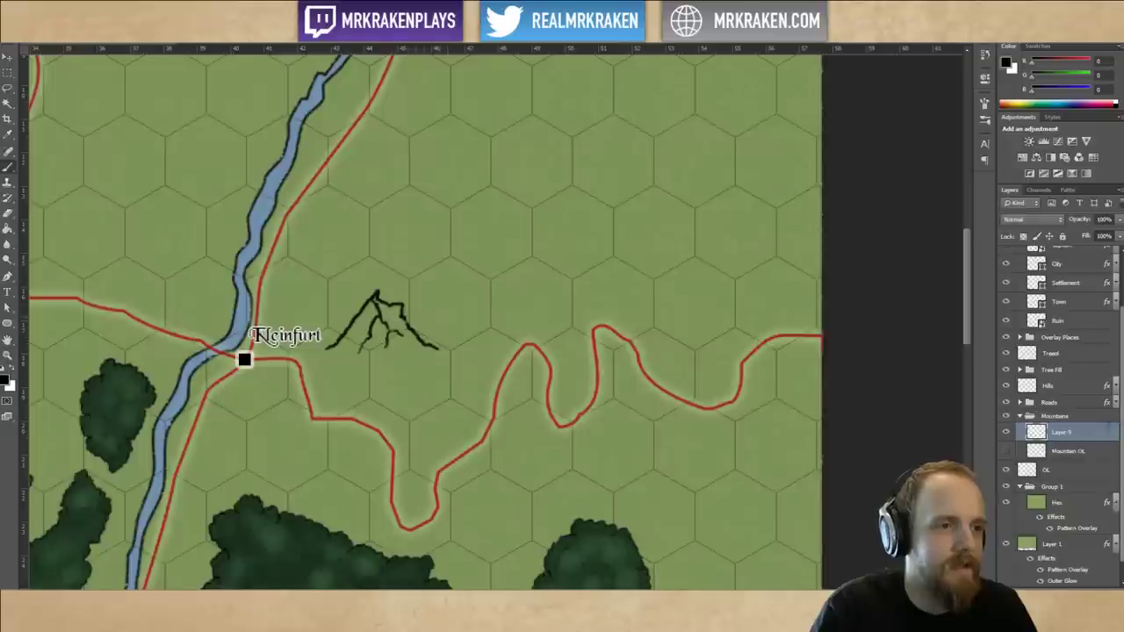
mouse_move(406, 320)
left_mouse_down()
mouse_move(457, 274)
mouse_move(488, 303)
left_mouse_up()
key("ctrl+alt+z")
key("ctrl+alt+z")
key("ctrl+alt+z")
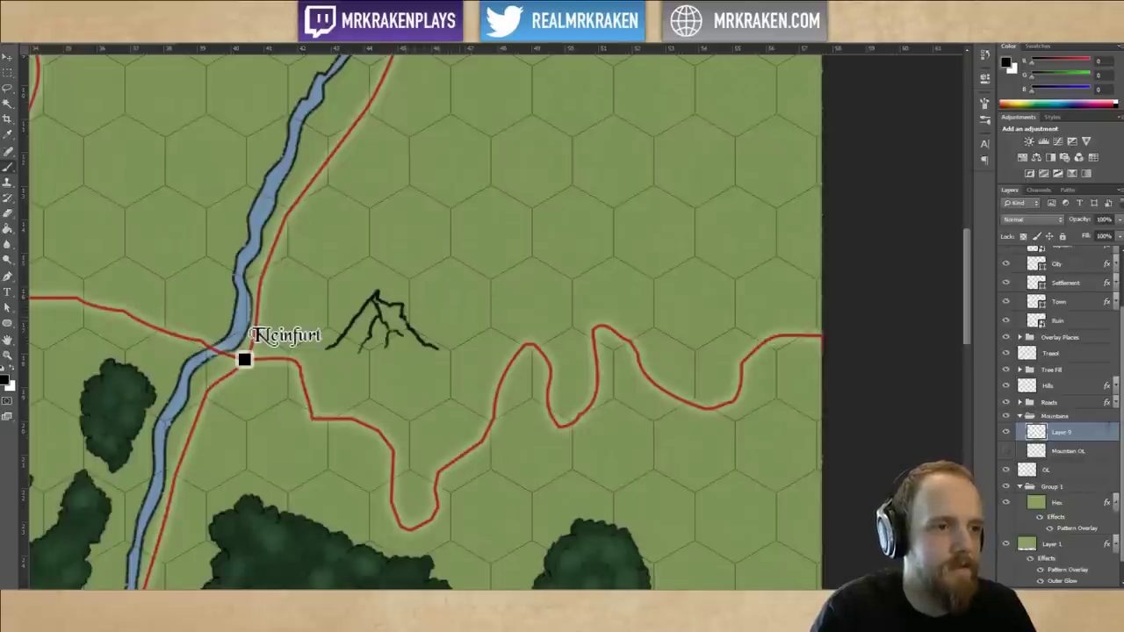
Sketch a second side-view peak with inner ridge lines, adjoining the eastern slope of the first peak.
mouse_move(404, 320)
left_mouse_down()
mouse_move(427, 285)
mouse_move(497, 331)
mouse_move(450, 327)
mouse_move(430, 307)
mouse_move(430, 328)
left_mouse_up()
key("ctrl+z")
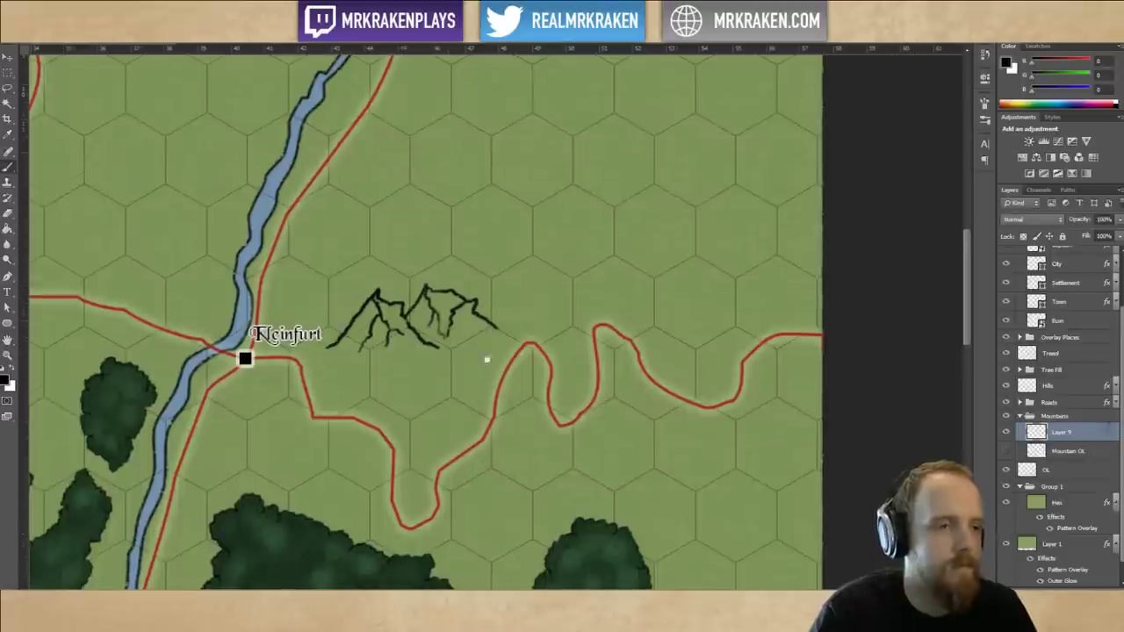
scroll(442, 318, "down", 5)
scroll(410, 374, "down", 2)
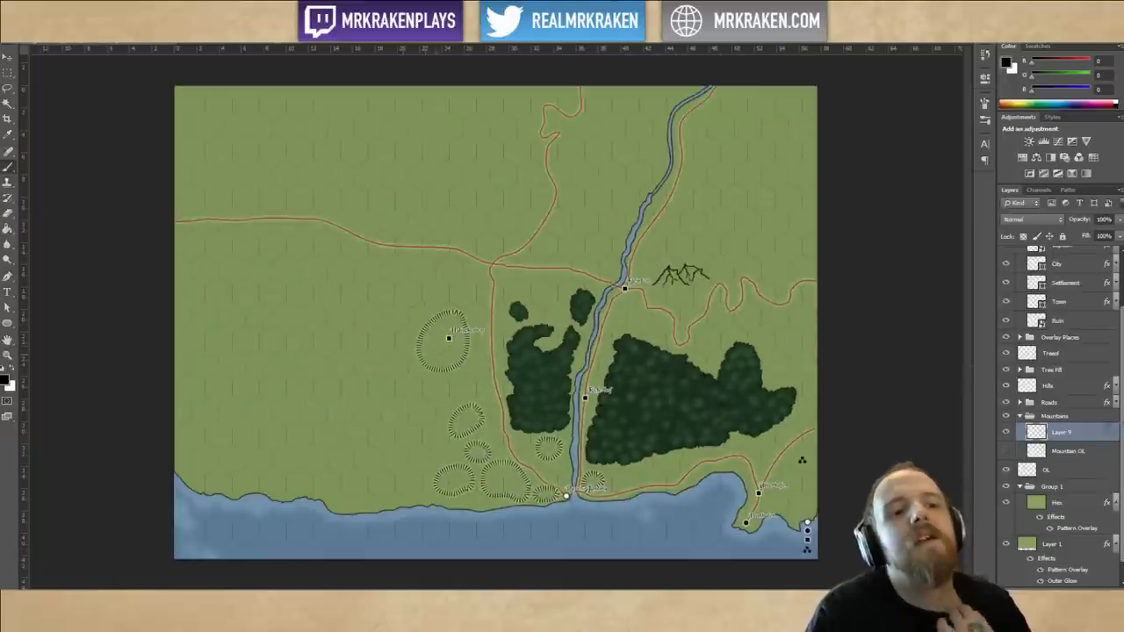
Hide the sketched side-view peaks, show the Mountain OL ridges again, and make the Mountain OL layer active.
left_click(1006, 433)
left_click(1006, 451)
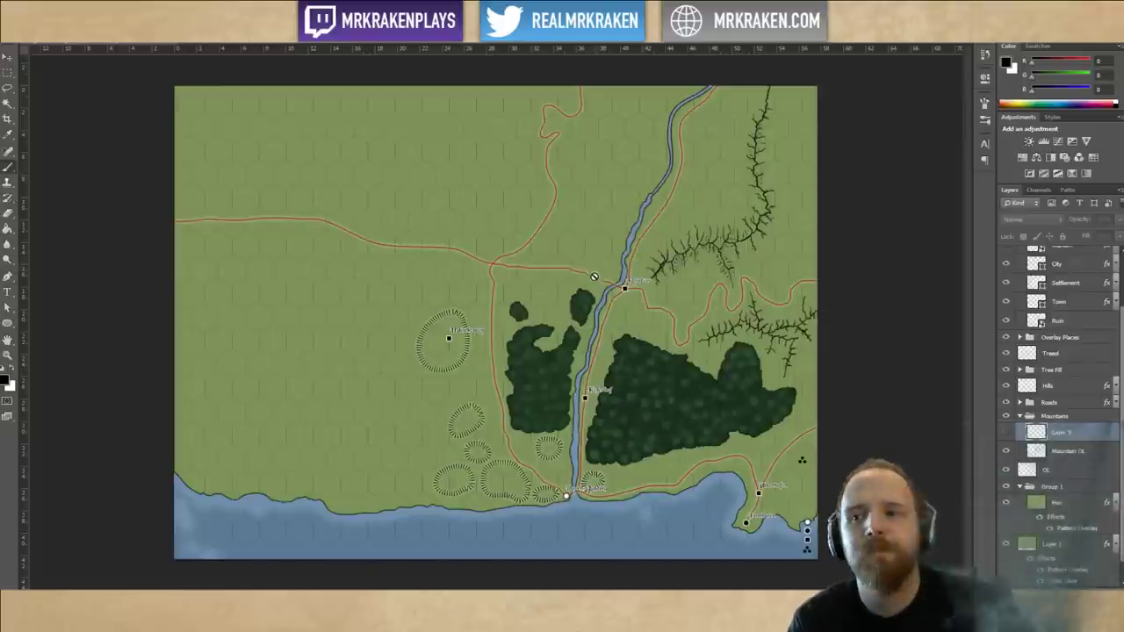
scroll(660, 279, "up", 5)
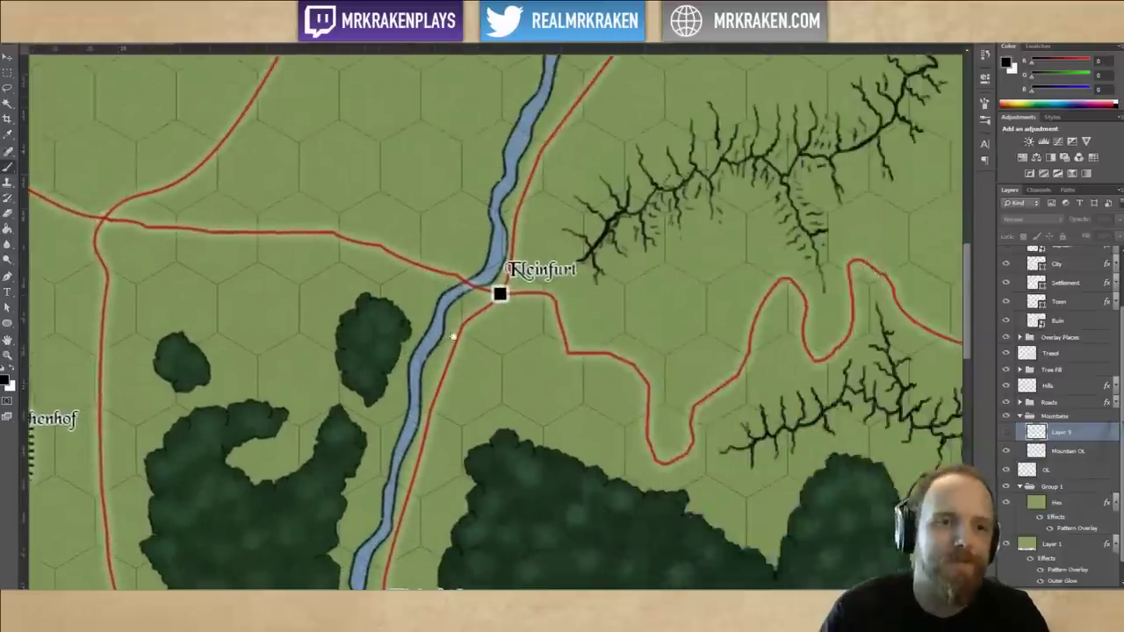
left_click_drag(453, 337, 409, 412)
mouse_move(894, 186)
left_mouse_down()
mouse_move(803, 226)
mouse_move(740, 347)
left_mouse_up()
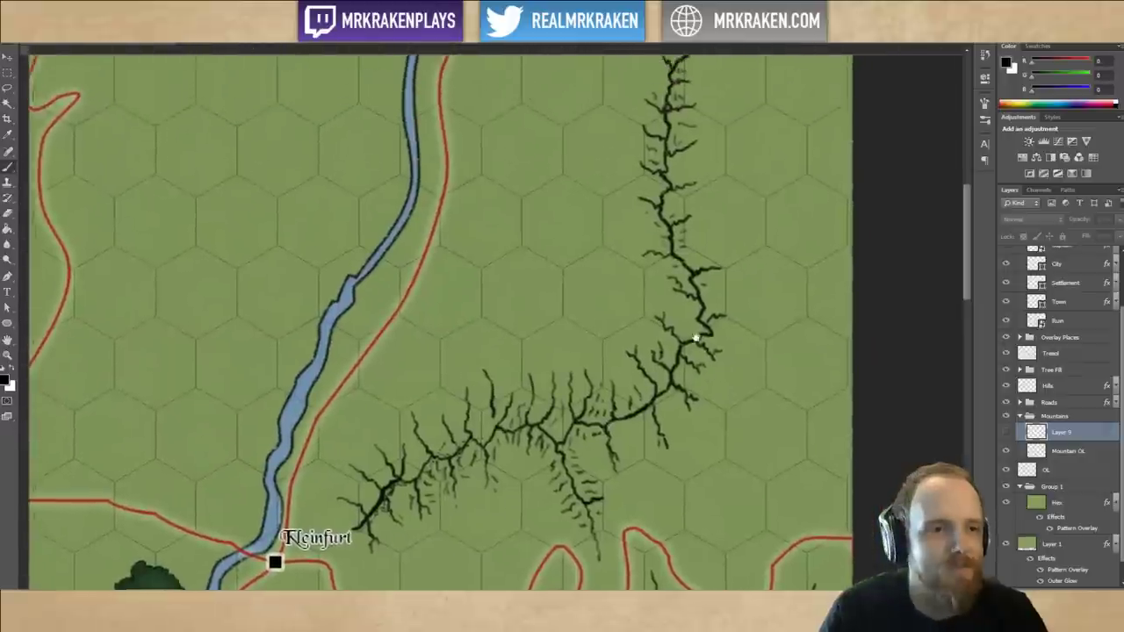
left_click(1068, 453)
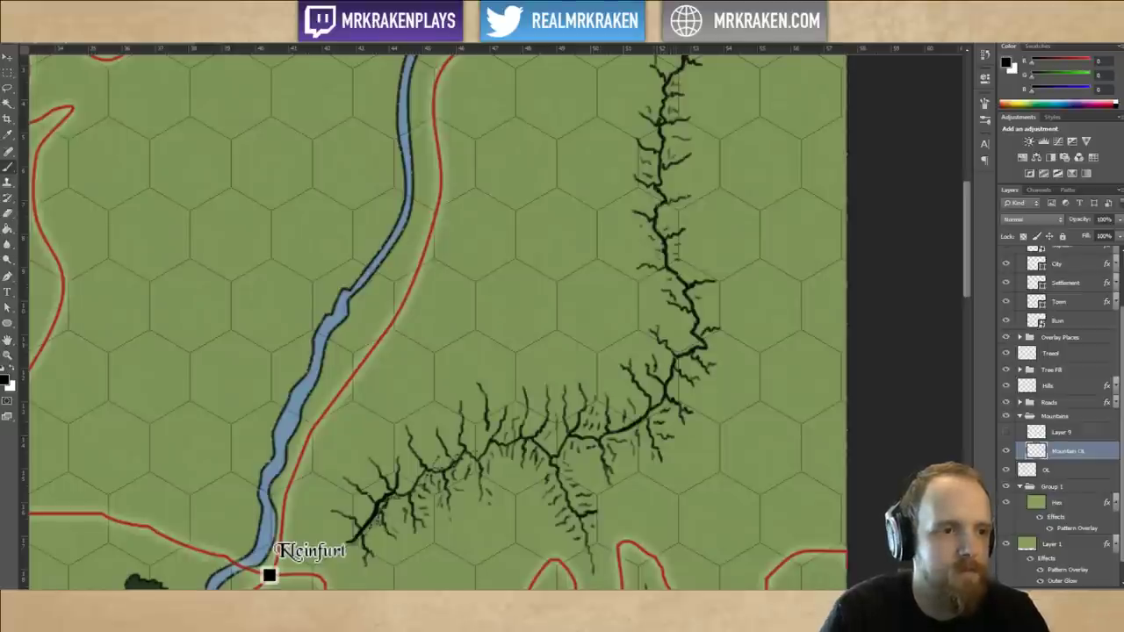
Add more short spurs along the northern range's southwestern arm and around its bend.
left_click_drag(632, 409, 703, 316)
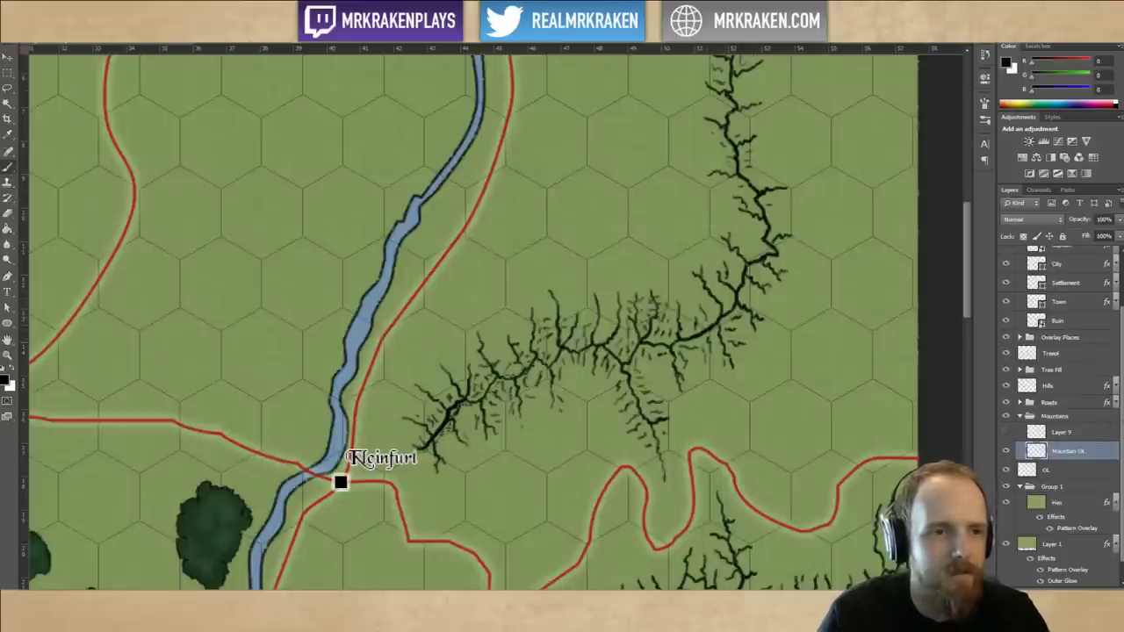
scroll(706, 332, "down", 3)
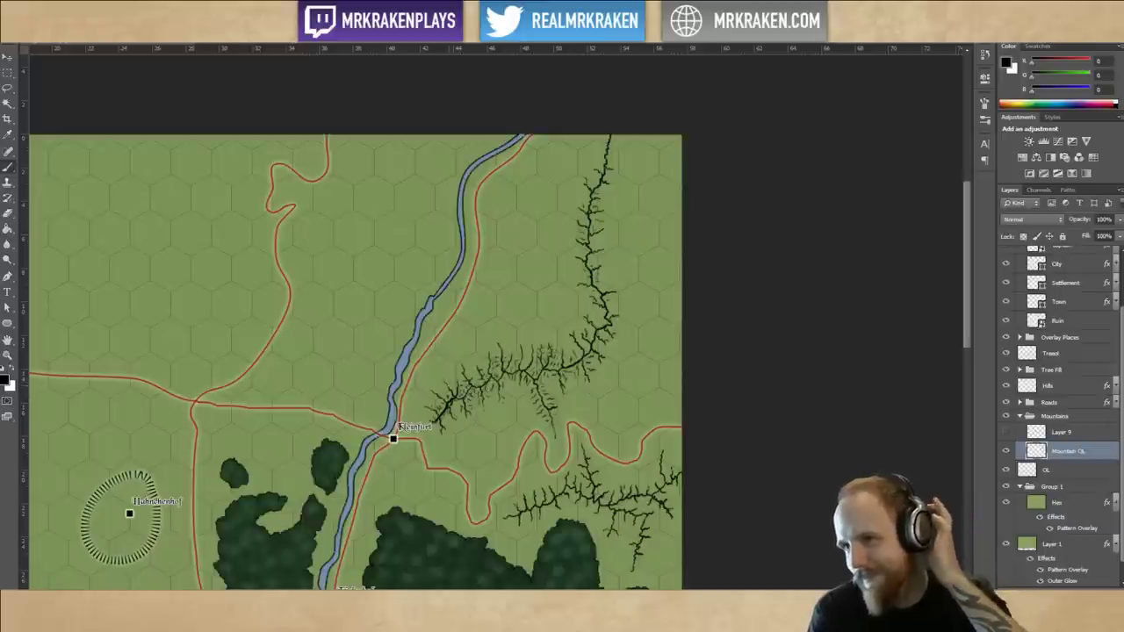
scroll(440, 358, "down", 2)
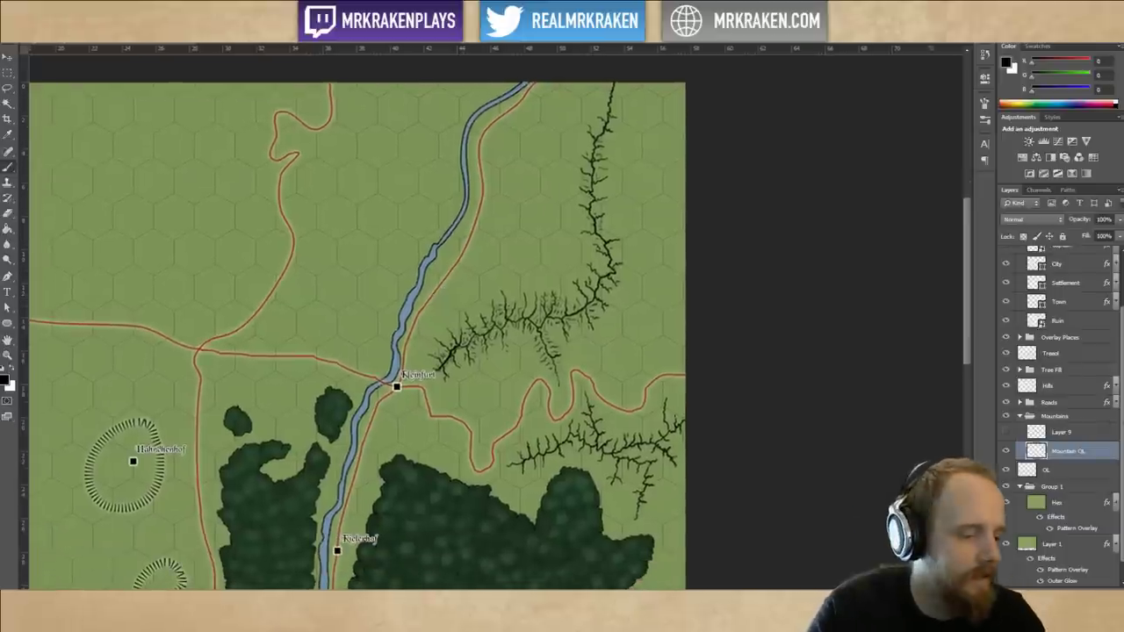
scroll(436, 402, "down", 5)
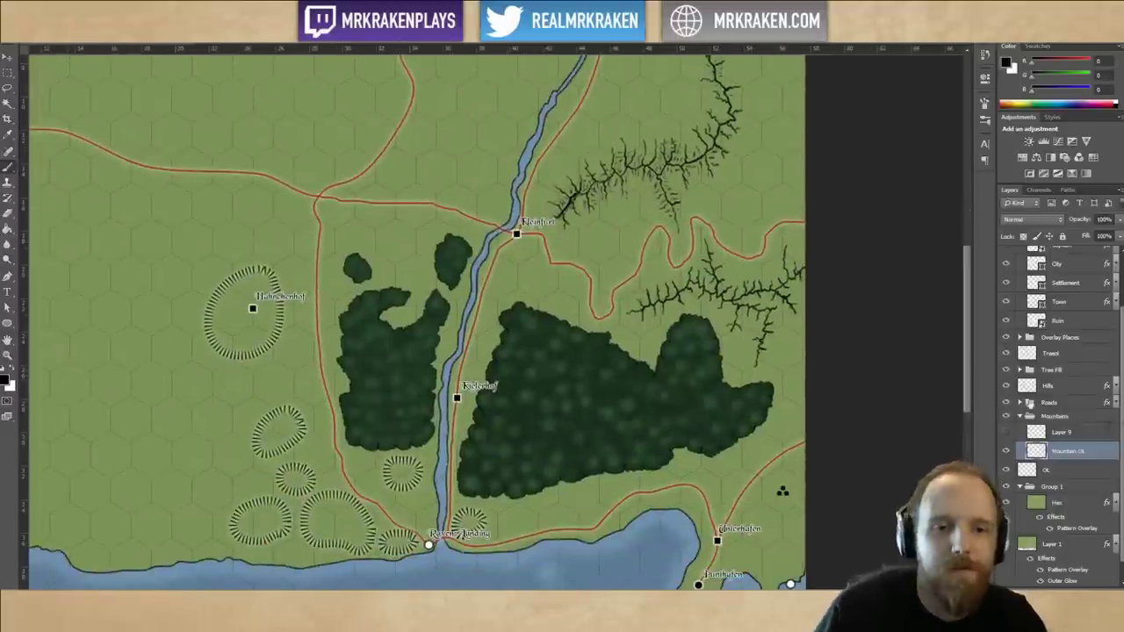
Make Layer 4 in the Roads group active and check by toggling its visibility that it holds the roads.
left_click(1020, 417)
left_click(1064, 452)
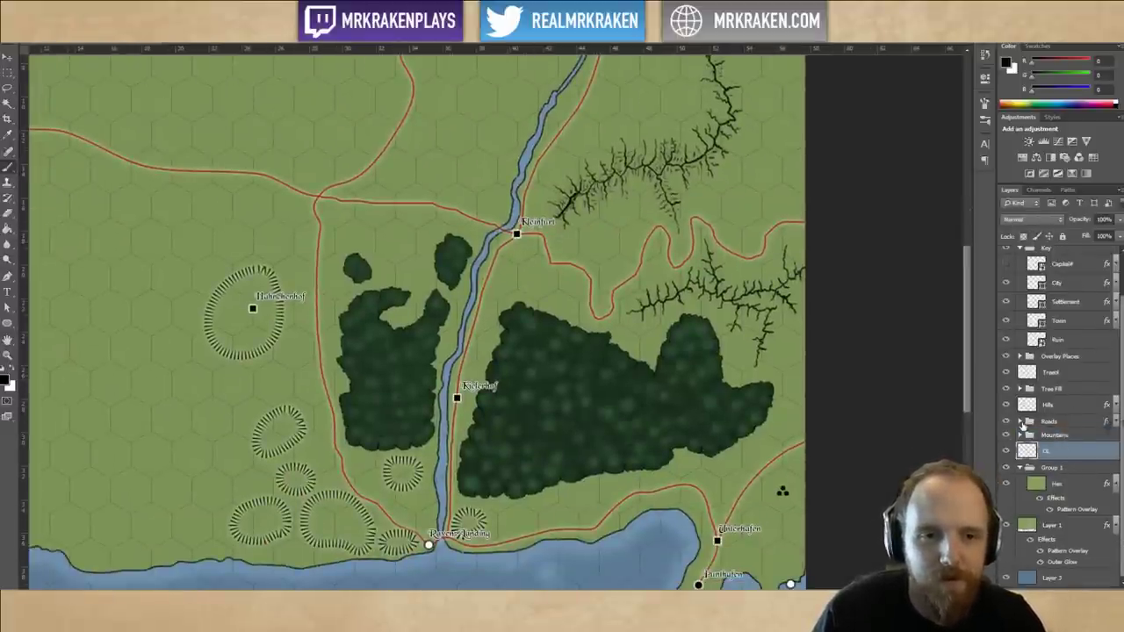
left_click(1020, 421)
left_click(1059, 436)
left_click(1007, 437)
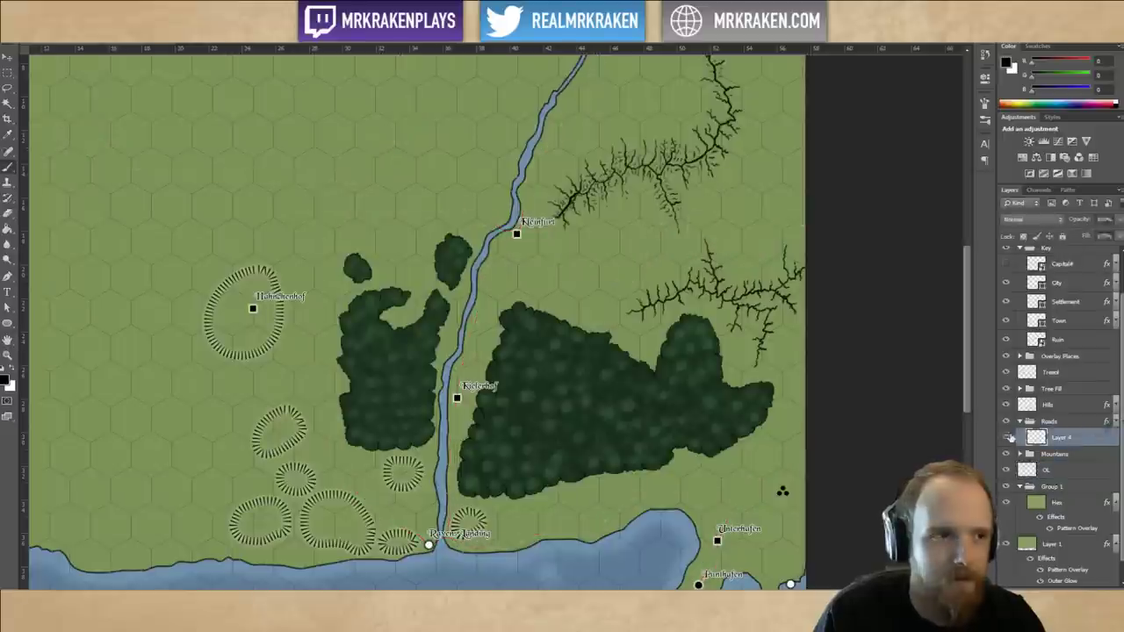
left_click(1008, 436)
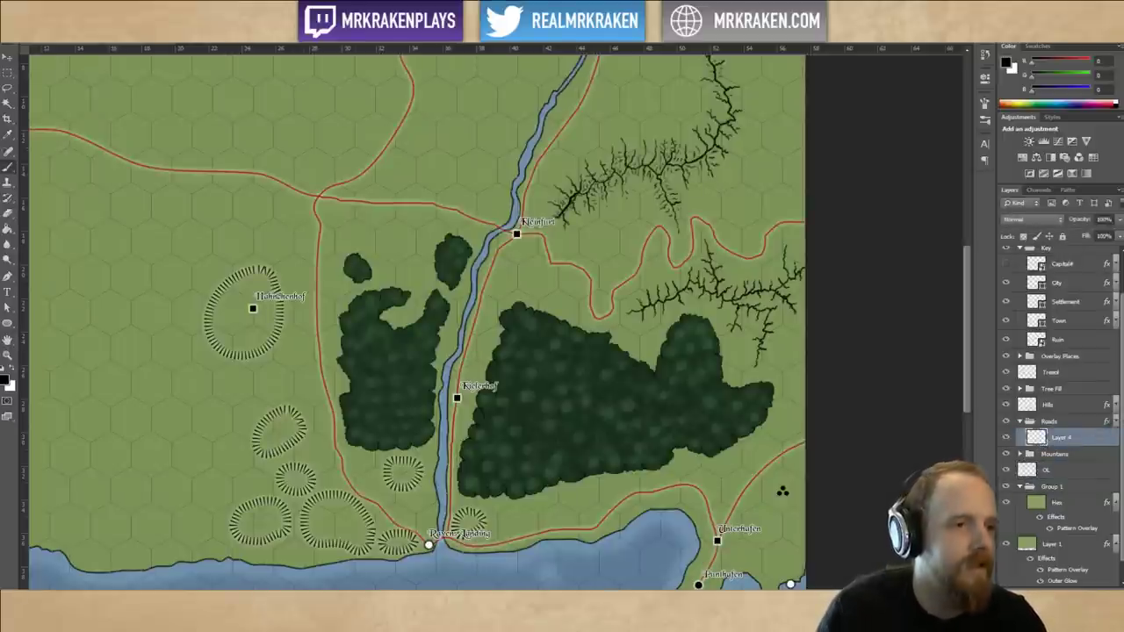
Draw a gently winding Pen path from the north-south road west to Hahnchenhof and adjust its curves.
left_click_drag(328, 258, 465, 170)
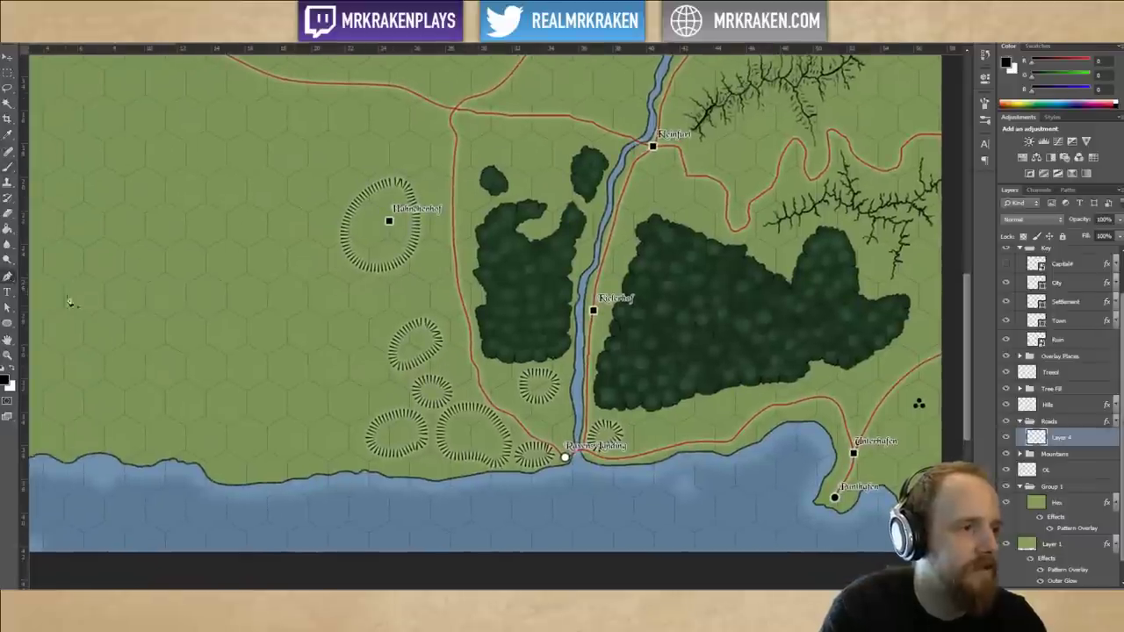
right_click(10, 278)
left_click(42, 288)
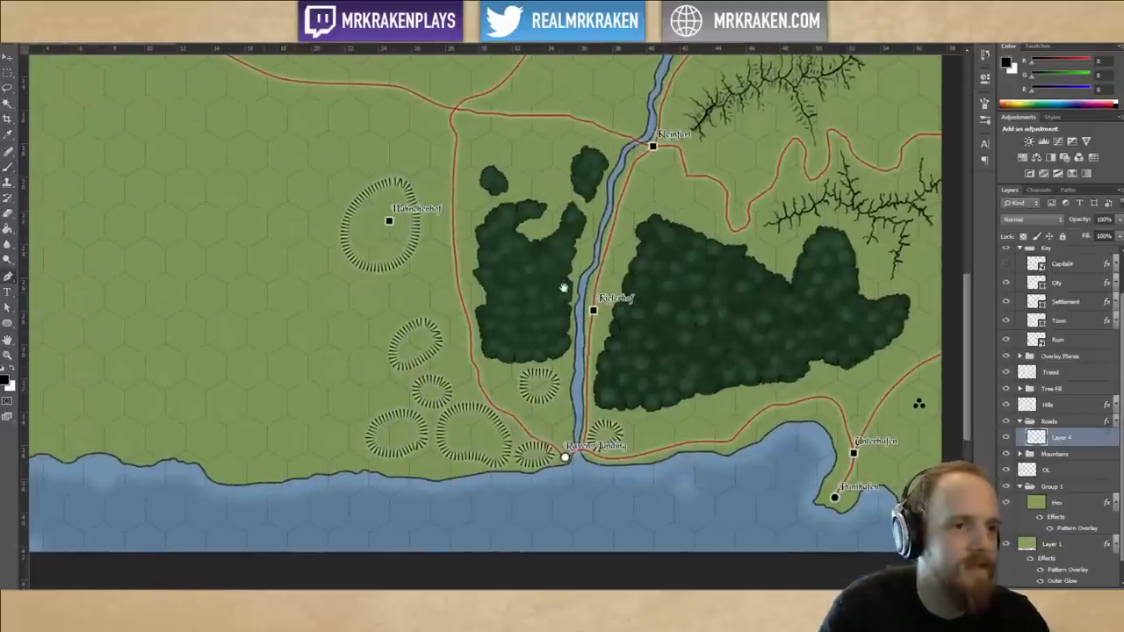
left_click_drag(564, 288, 510, 302)
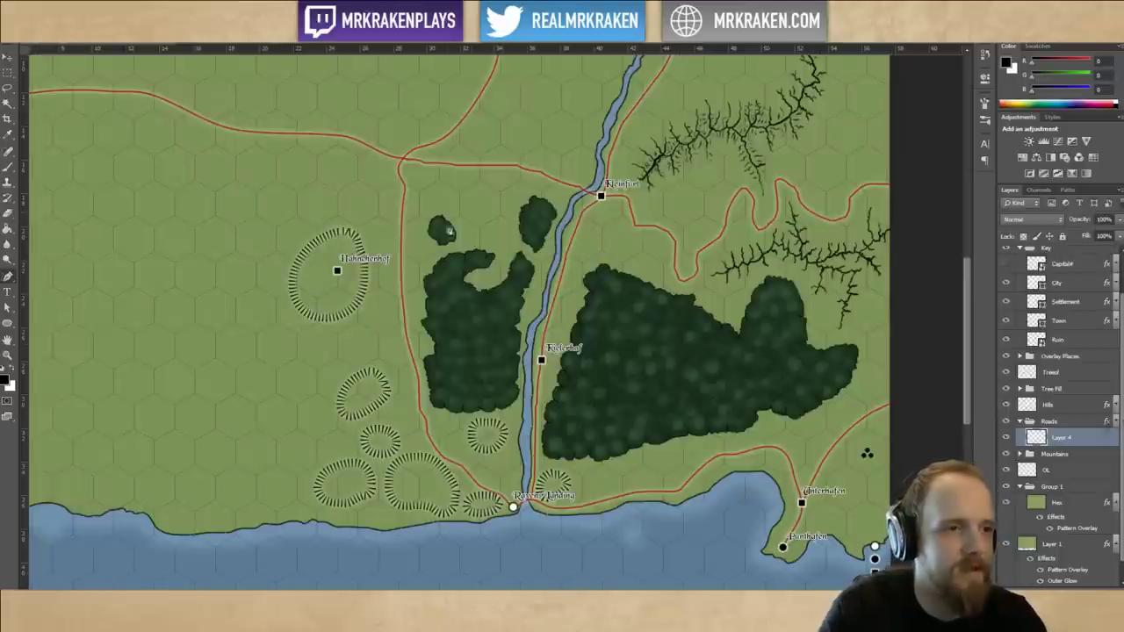
left_click_drag(432, 288, 536, 300)
key("ctrl+plus")
key("ctrl+plus")
key("ctrl+plus")
mouse_move(539, 246)
left_mouse_down()
mouse_move(584, 324)
mouse_move(521, 303)
mouse_move(505, 326)
mouse_move(443, 294)
mouse_move(420, 305)
mouse_move(391, 297)
left_mouse_up()
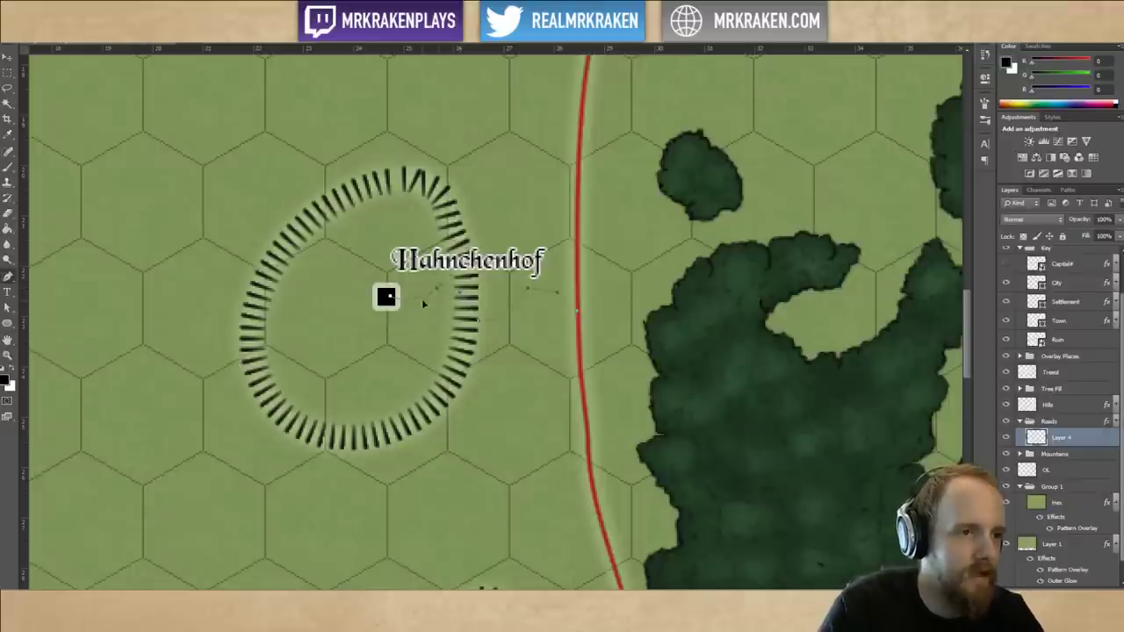
left_click_drag(422, 299, 423, 289)
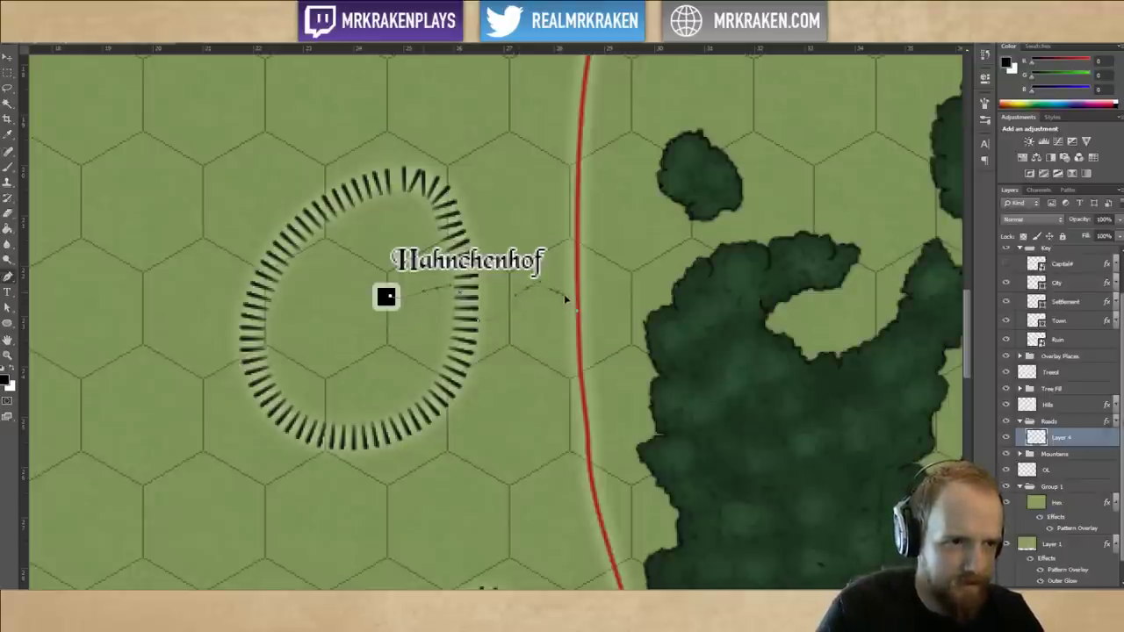
left_click_drag(567, 300, 566, 295)
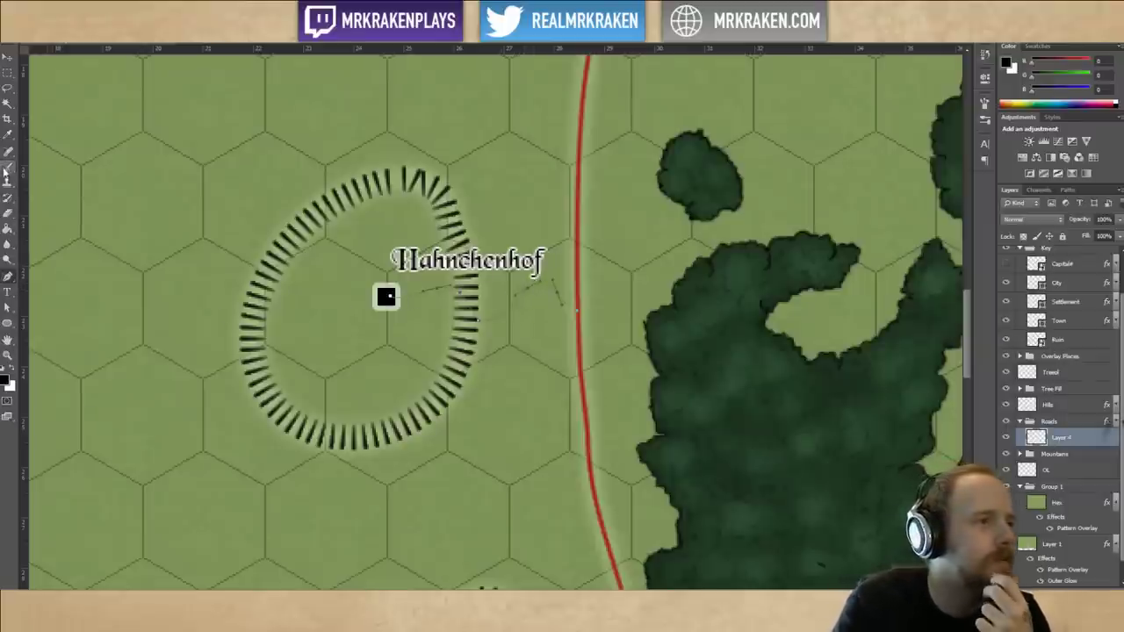
Ready the Brush with a quick test stroke, undo it, and set the foreground colour to the red sampled from the north-south road.
left_click(8, 167)
left_click(55, 35)
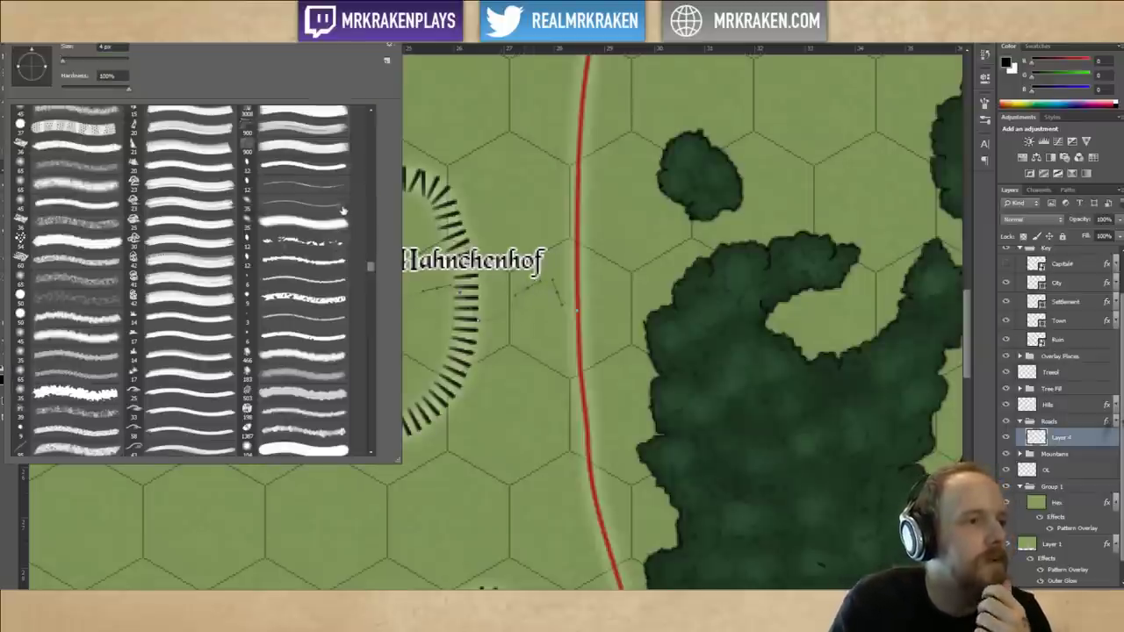
key("Escape")
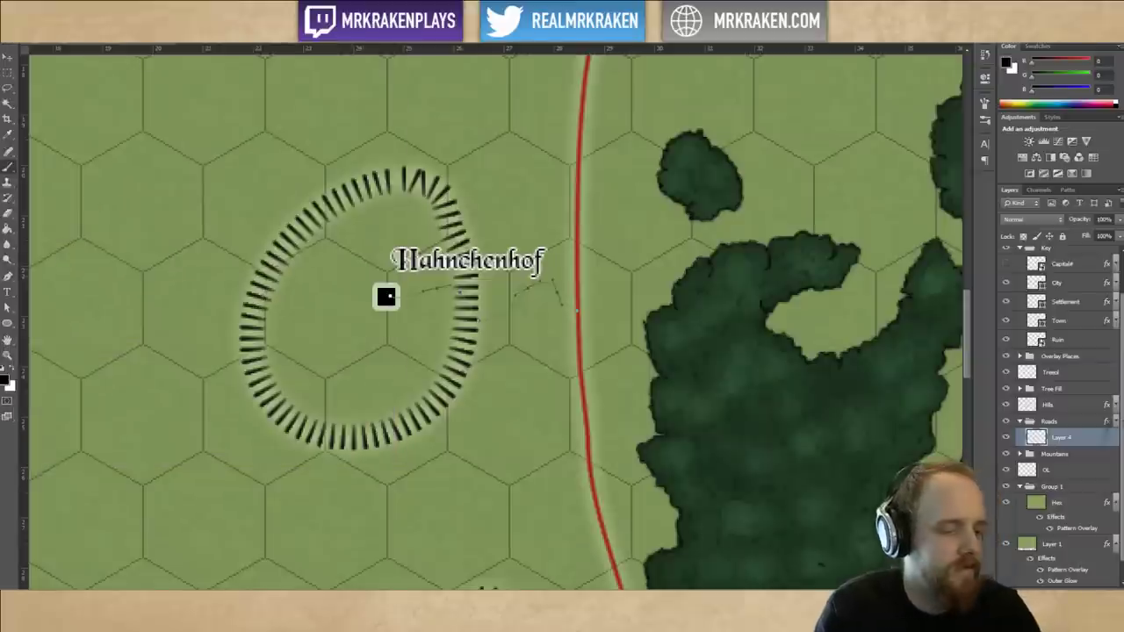
left_click_drag(520, 336, 548, 374)
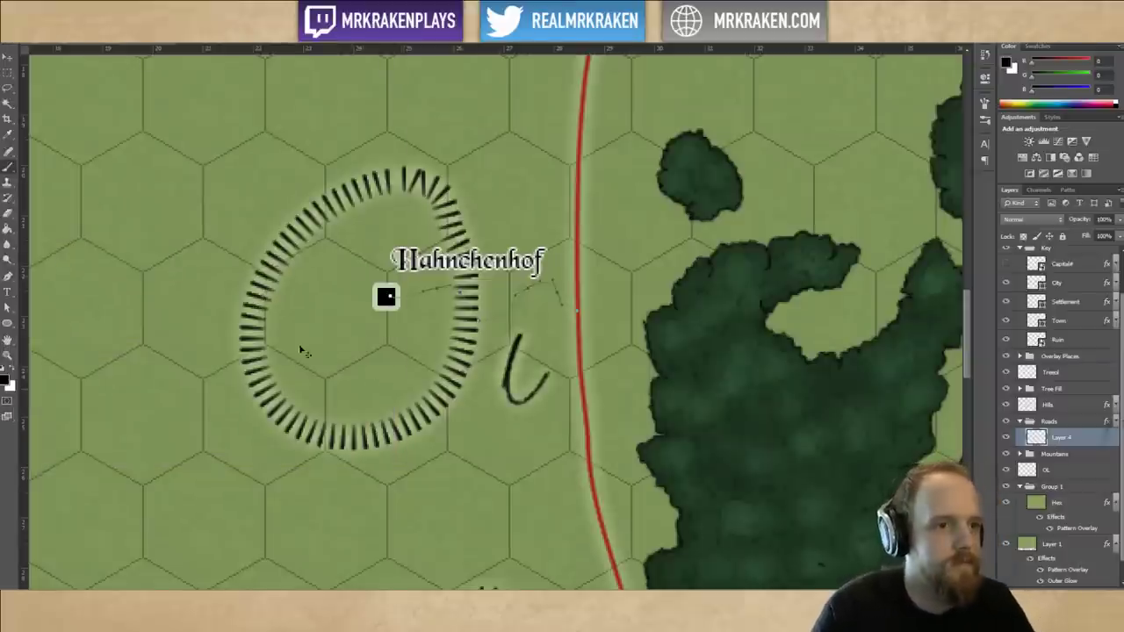
key("ctrl+z")
left_click(6, 380)
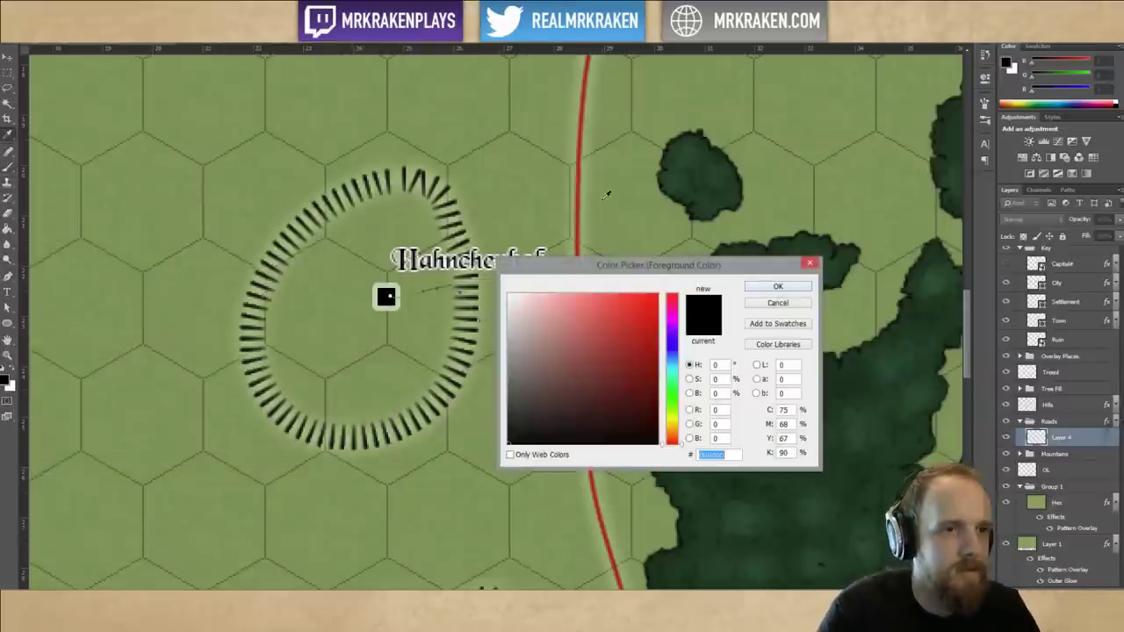
left_click(585, 190)
left_click(779, 287)
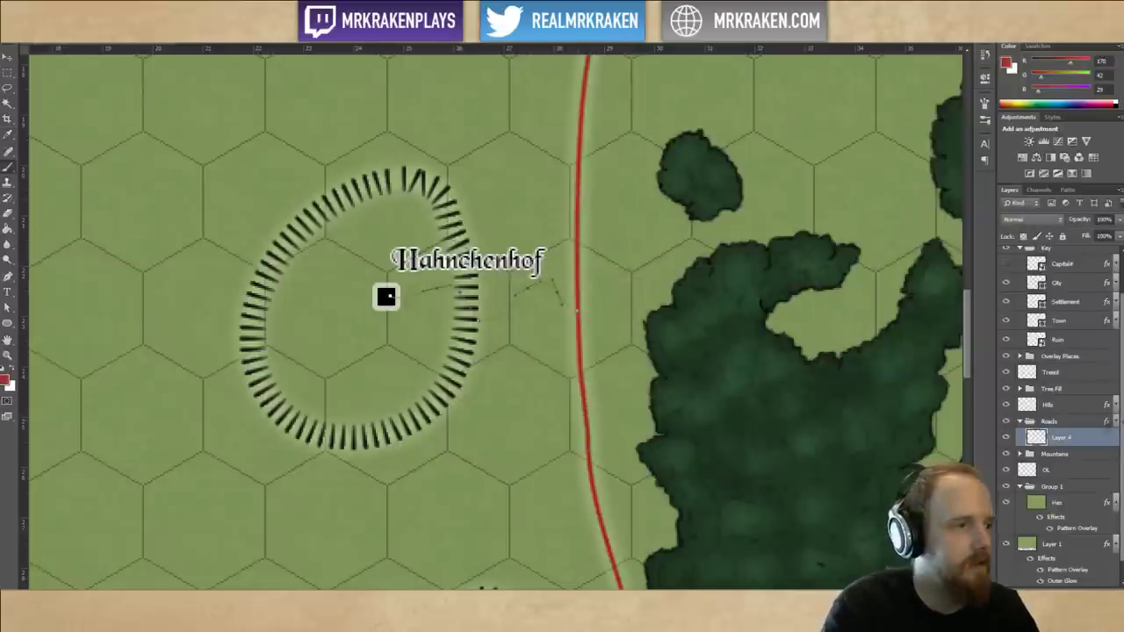
Try stroking the Hahnchenhof path with the red brush, then undo the stroke.
right_click(514, 304)
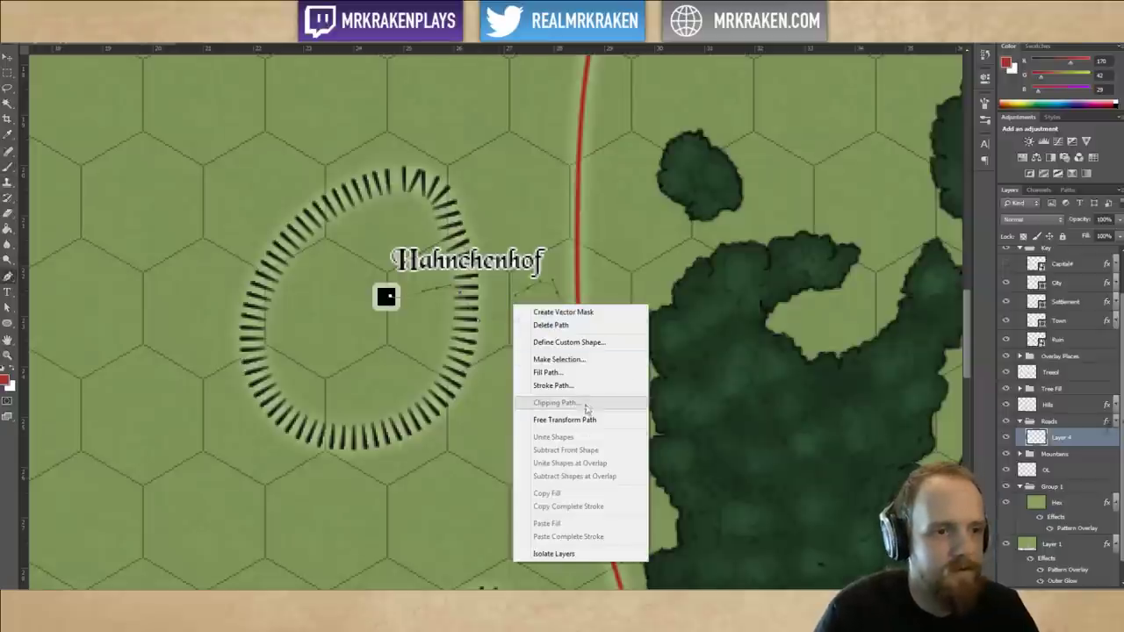
right_click(537, 288)
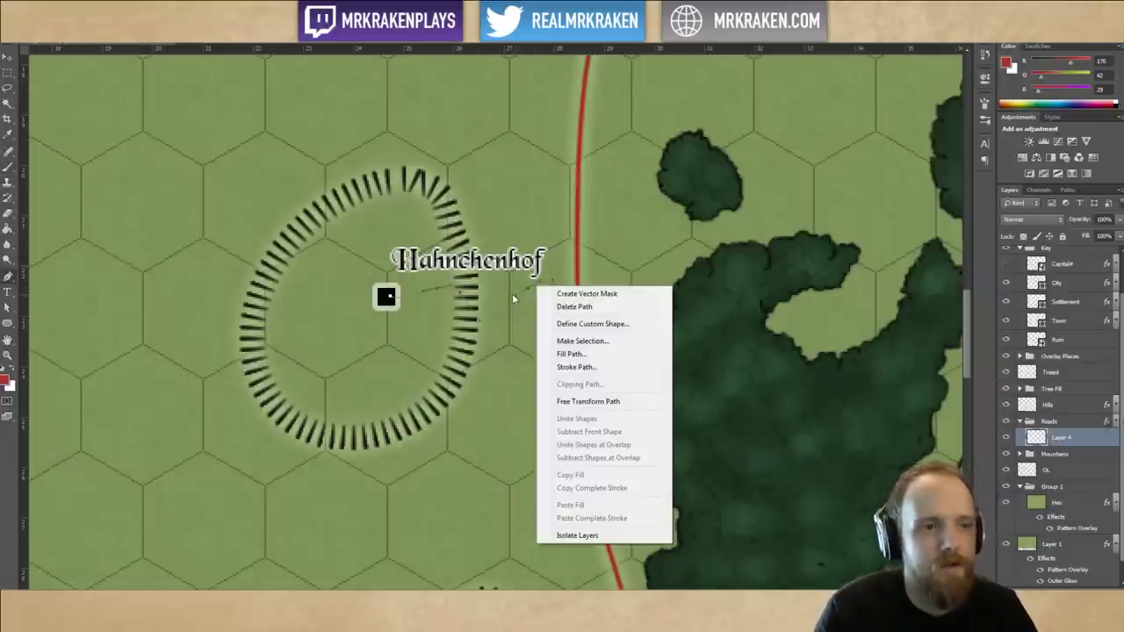
left_click(576, 367)
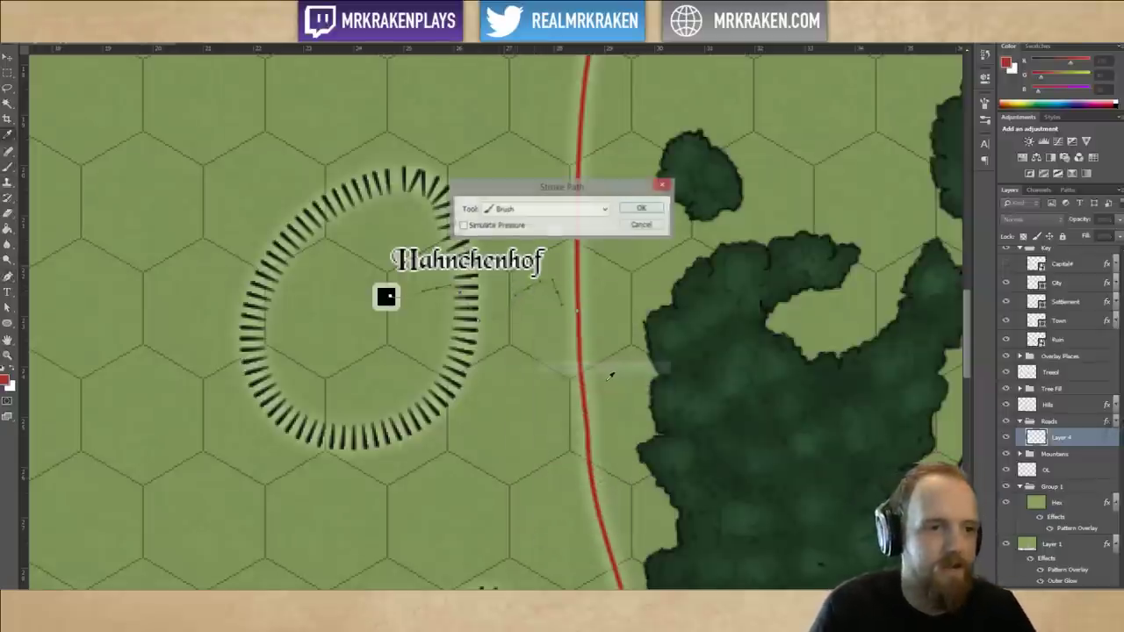
key("Return")
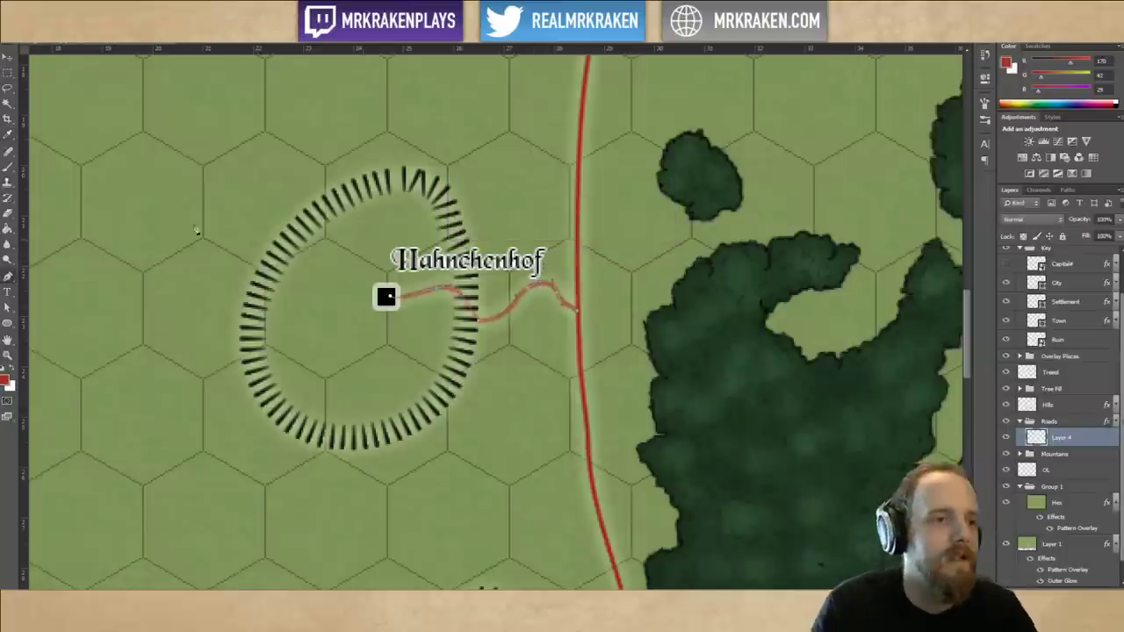
left_click(7, 307)
left_click(32, 305)
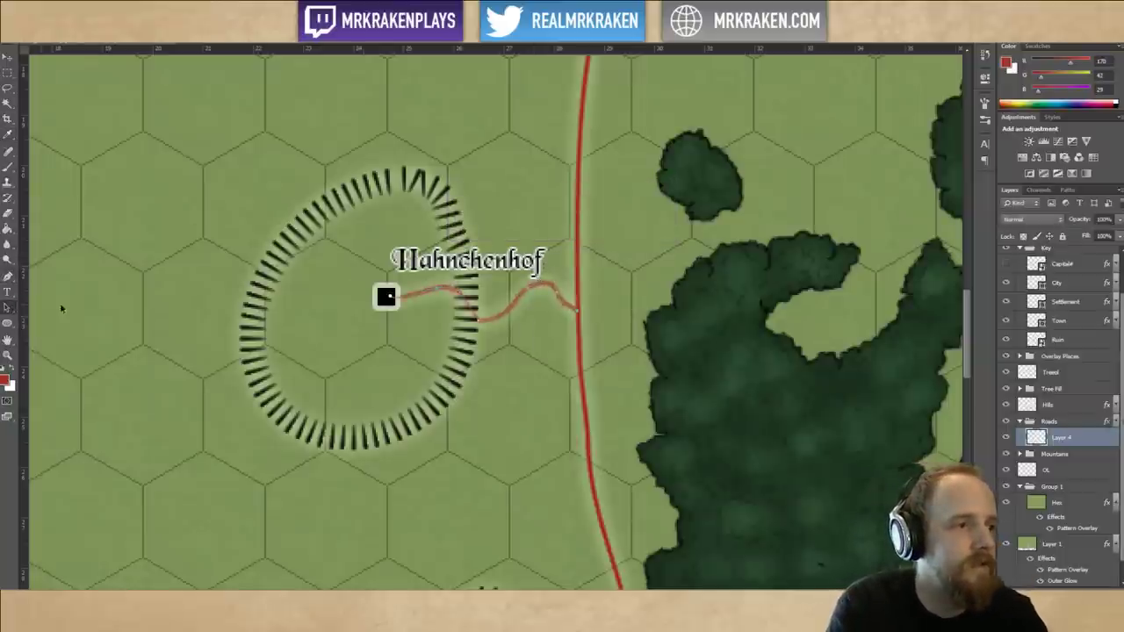
left_click(497, 334)
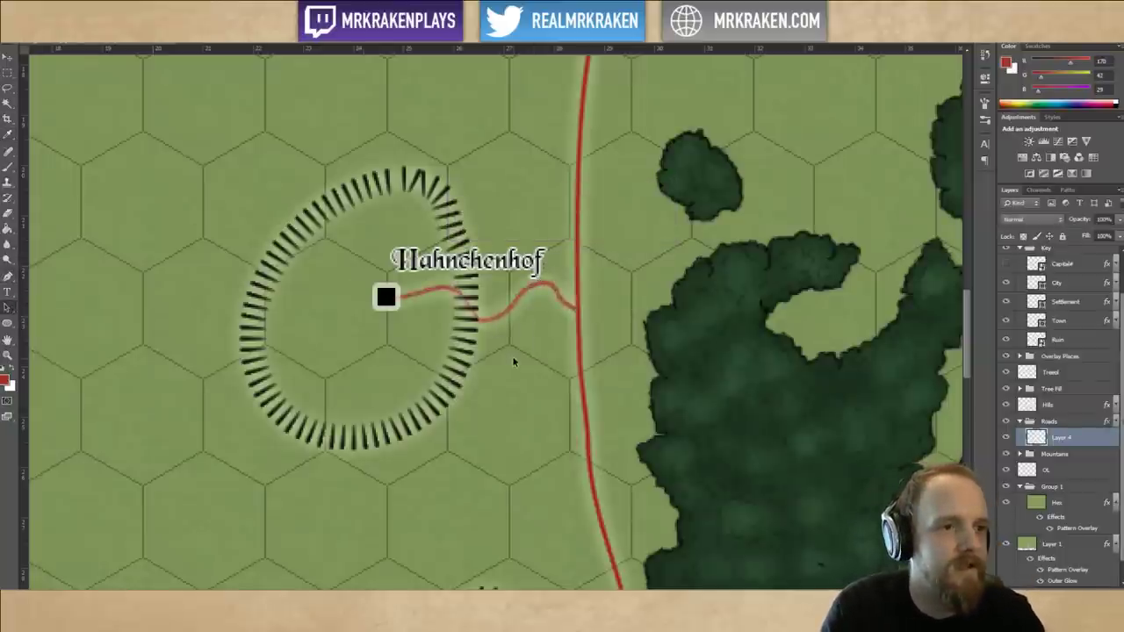
left_click(469, 344)
key("ctrl+z")
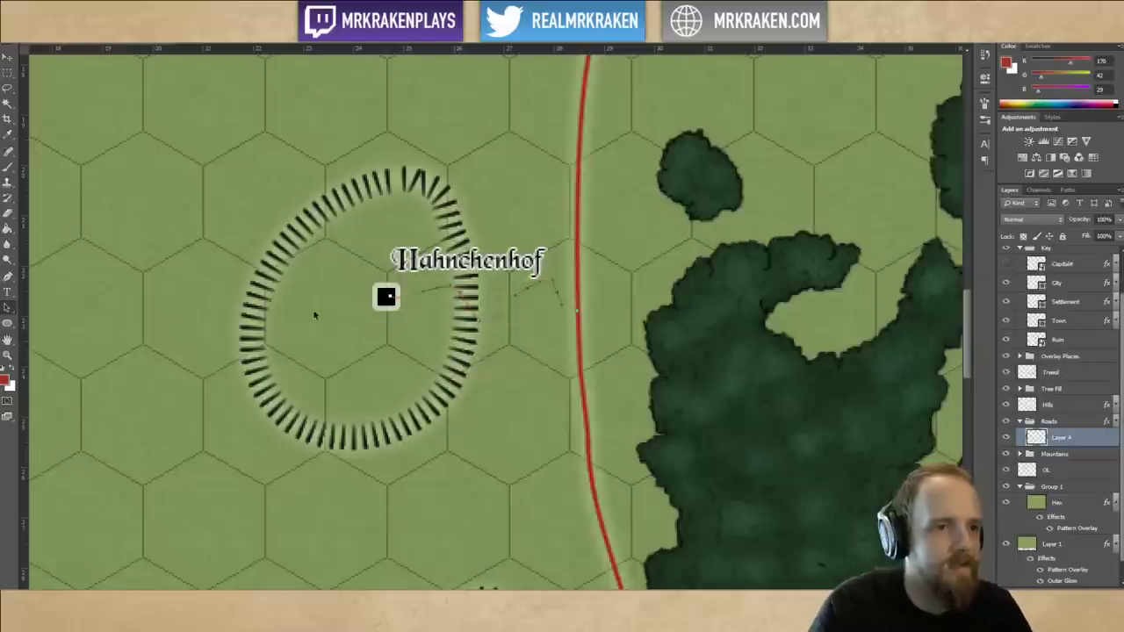
Choose a thin round brush preset and stroke the Hahnchenhof path with it to draw the side road.
left_click(8, 168)
left_click(38, 29)
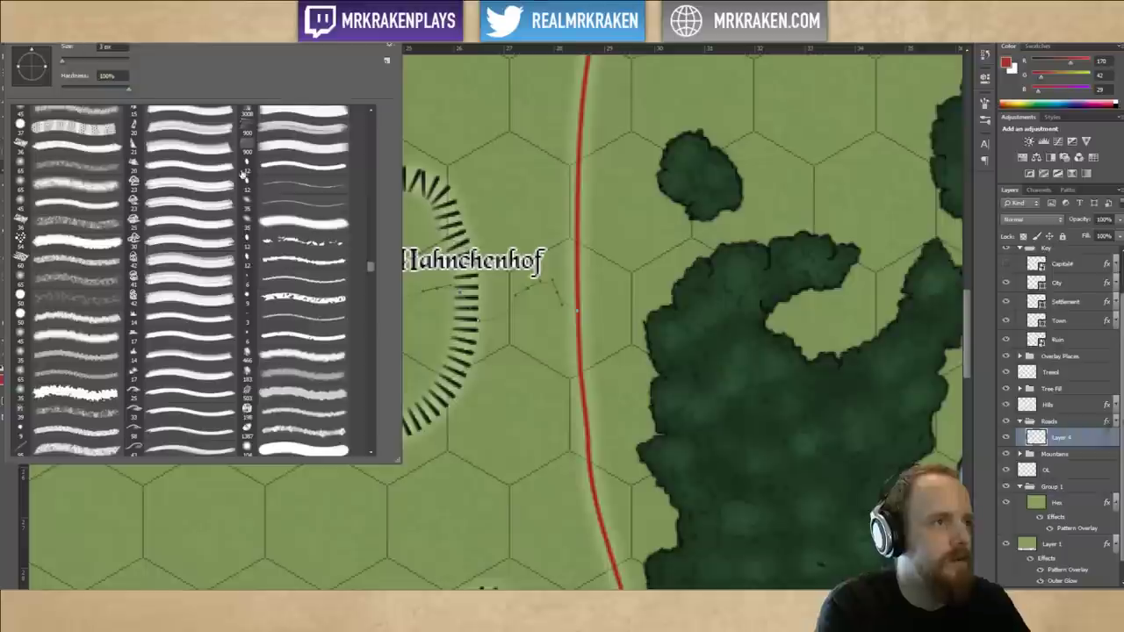
mouse_move(377, 242)
left_mouse_down()
mouse_move(382, 117)
mouse_move(387, 196)
left_mouse_up()
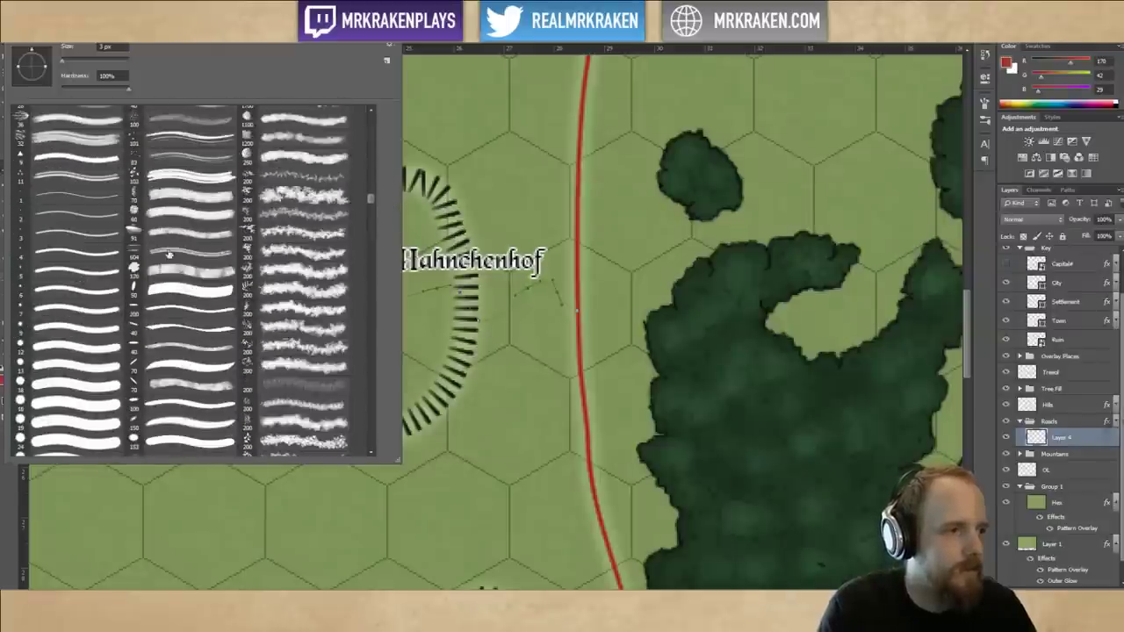
double_click(77, 236)
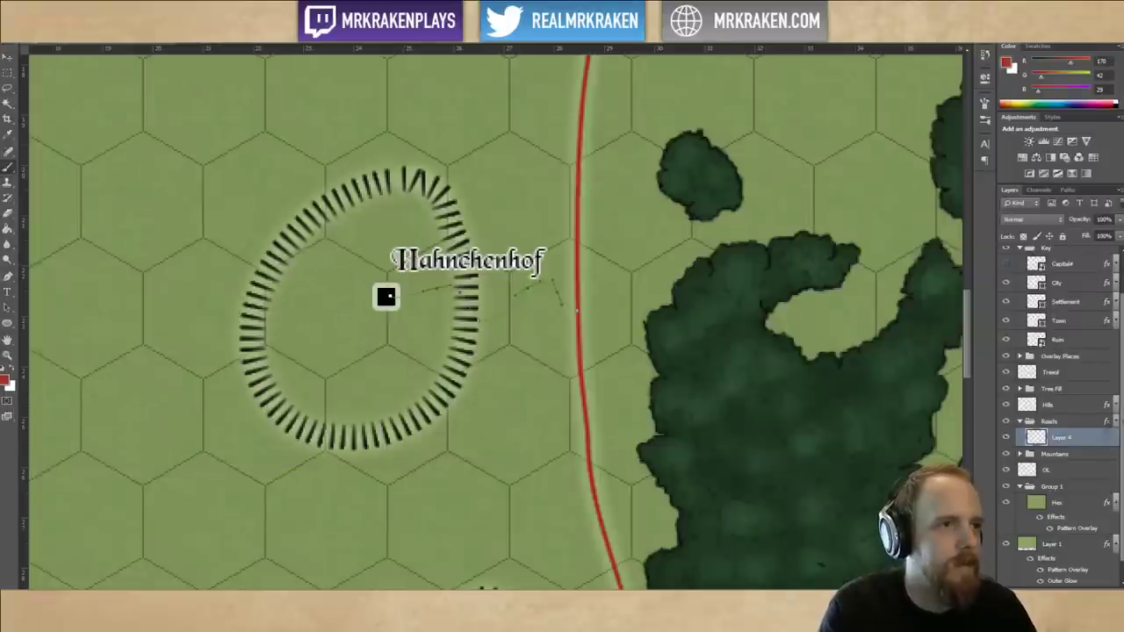
left_click(9, 308)
right_click(517, 319)
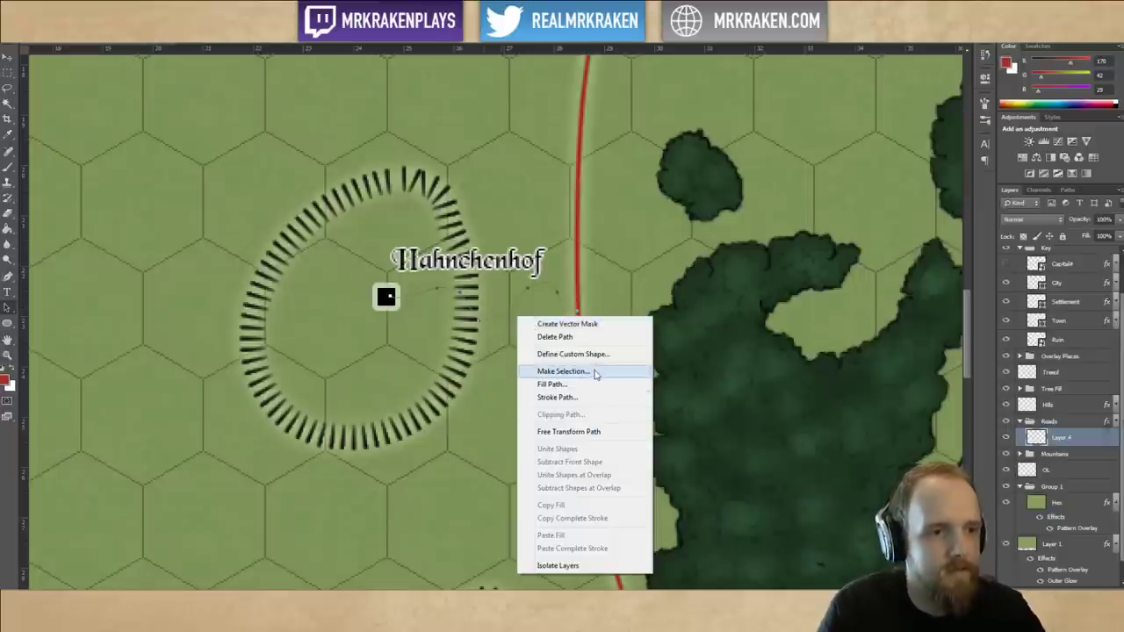
left_click(558, 397)
key("Return")
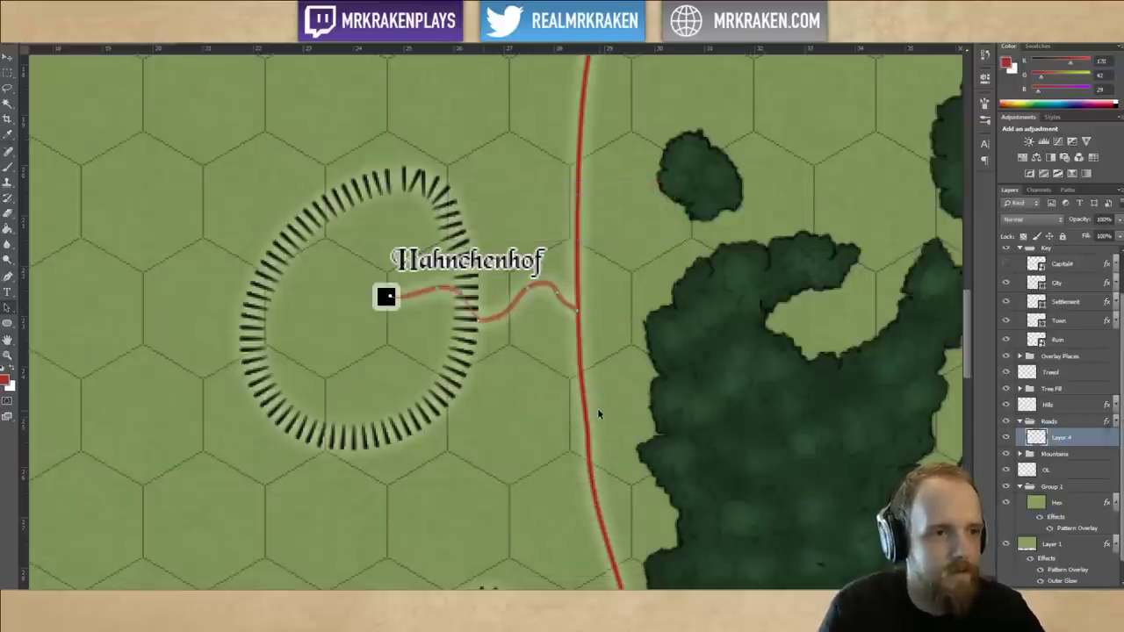
Check how the new side road fits the whole map, from the northern roads down to the coast around Ravens Landing.
scroll(559, 365, "down", 5)
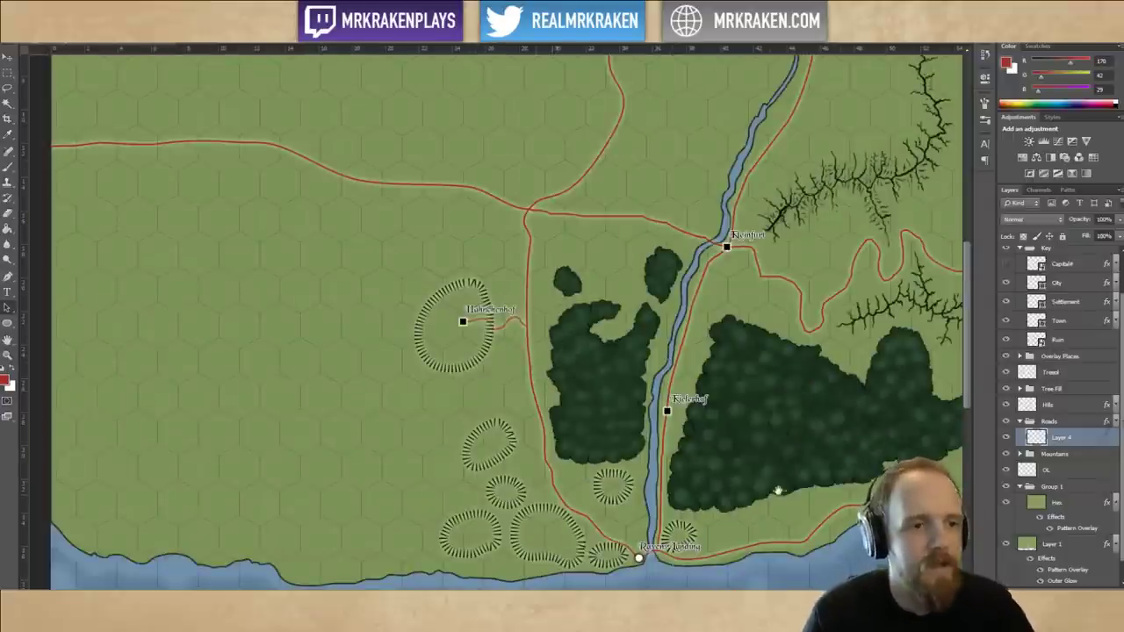
left_click_drag(746, 465, 723, 477)
left_click_drag(736, 376, 754, 458)
left_click_drag(821, 485, 757, 445)
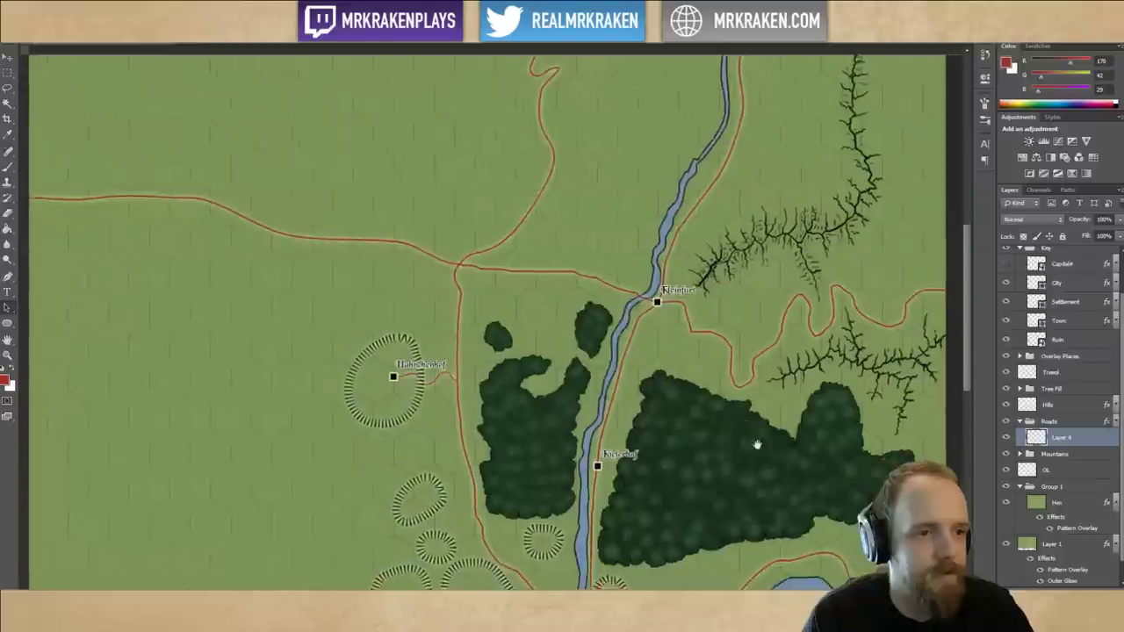
scroll(742, 456, "down", 1)
scroll(733, 464, "right", 1)
scroll(730, 453, "down", 3)
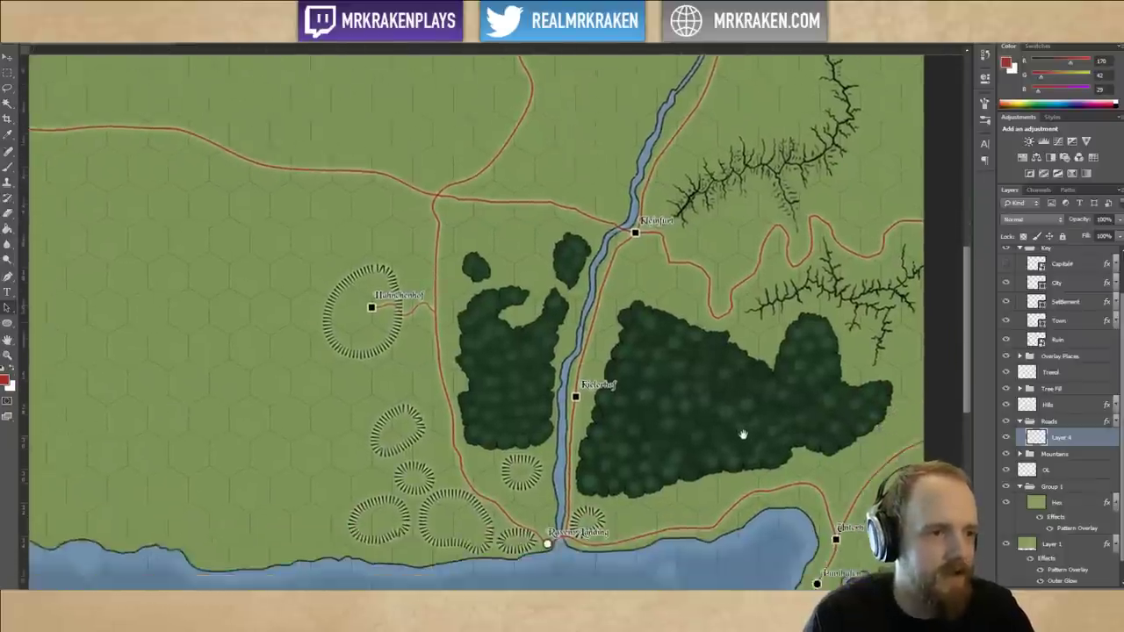
scroll(742, 434, "down", 1)
scroll(729, 452, "down", 1)
scroll(746, 456, "right", 1)
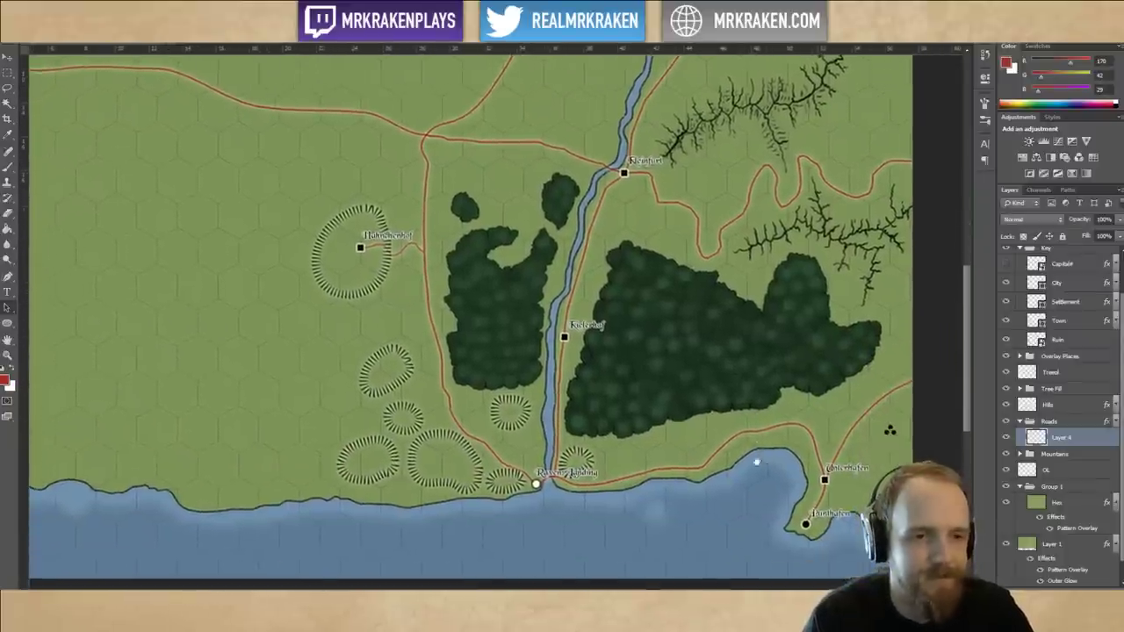
scroll(734, 448, "up", 4)
scroll(729, 444, "left", 1)
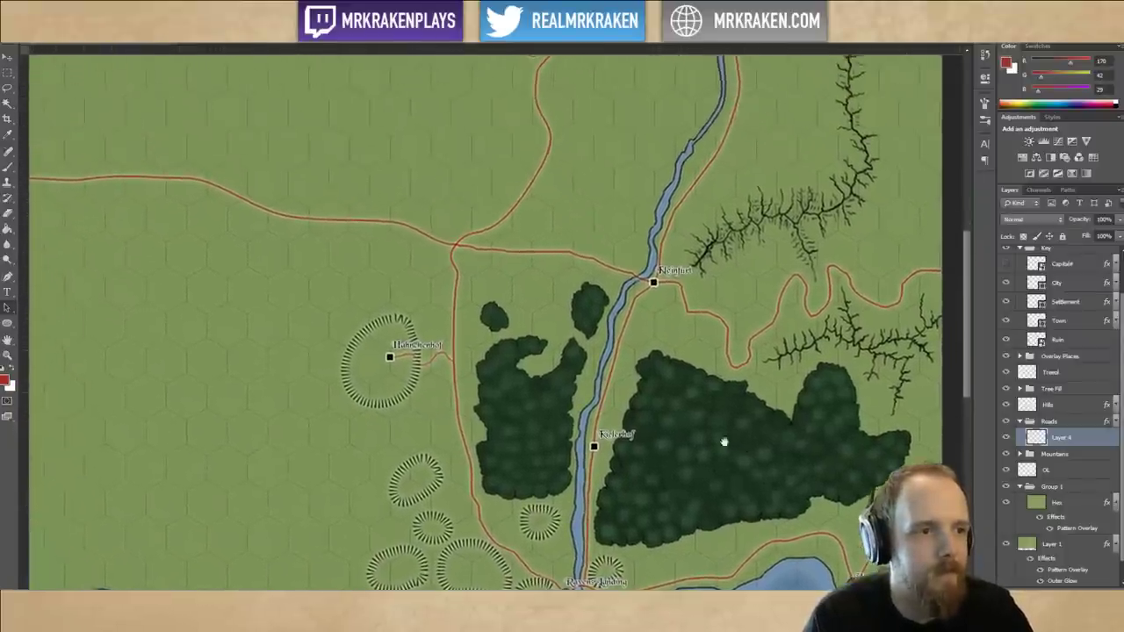
Examine the Hahnchenhof side road up close, along with the river road and the settlement between the two forests.
key("ctrl+plus")
key("ctrl+plus")
key("ctrl+plus")
left_click_drag(612, 321, 717, 366)
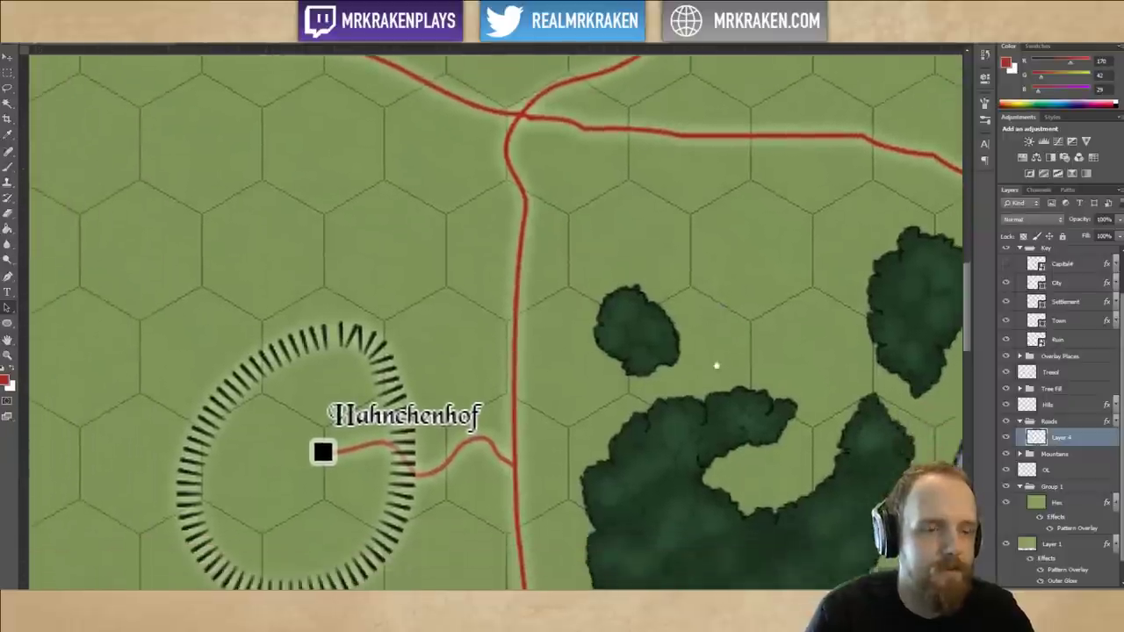
scroll(650, 374, "down", 1)
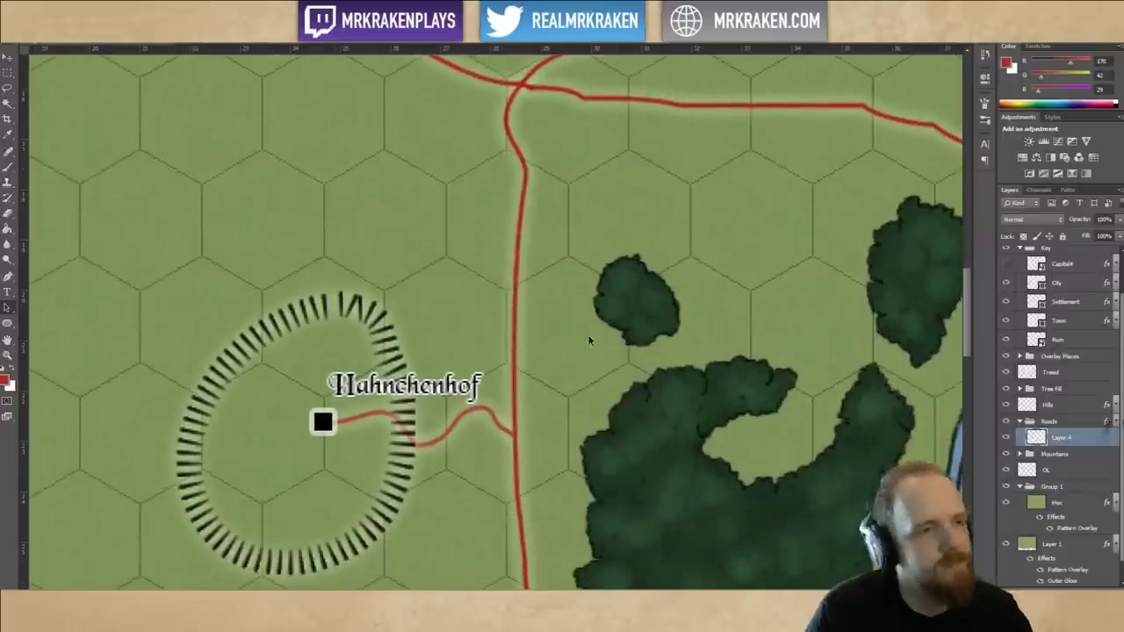
left_click_drag(722, 429, 562, 243)
left_click_drag(791, 529, 665, 392)
scroll(665, 392, "down", 3)
scroll(665, 392, "right", 3)
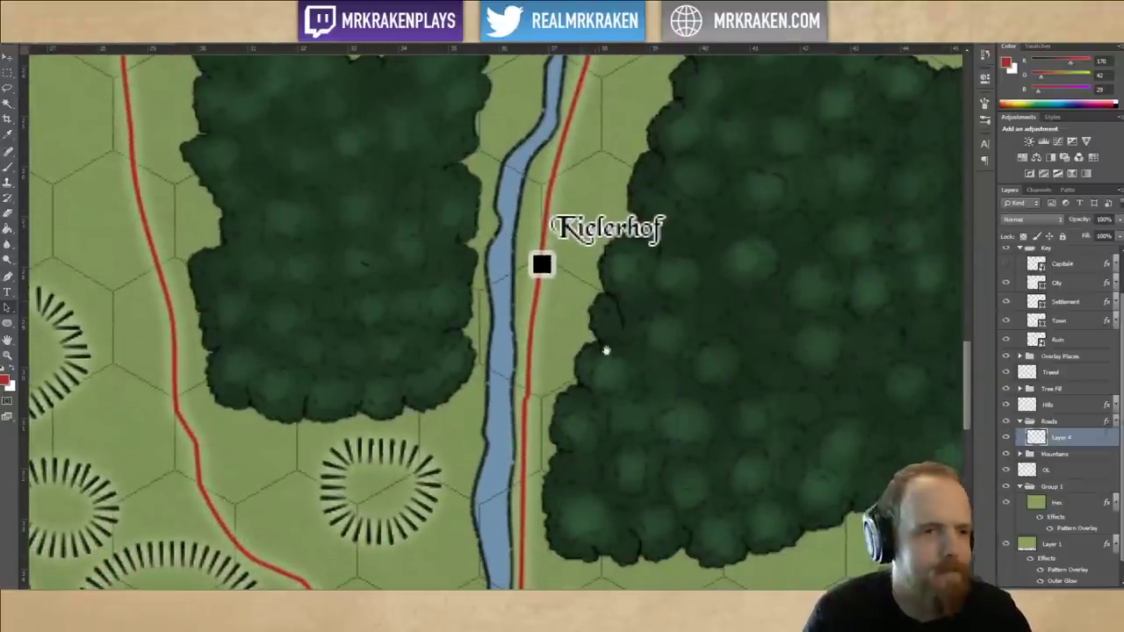
Survey the map from the road crossing north of Hahnchenhof down to the southern coast and the hills near Ravens Landing.
scroll(602, 352, "up", 8)
scroll(603, 351, "left", 5)
scroll(687, 345, "down", 8)
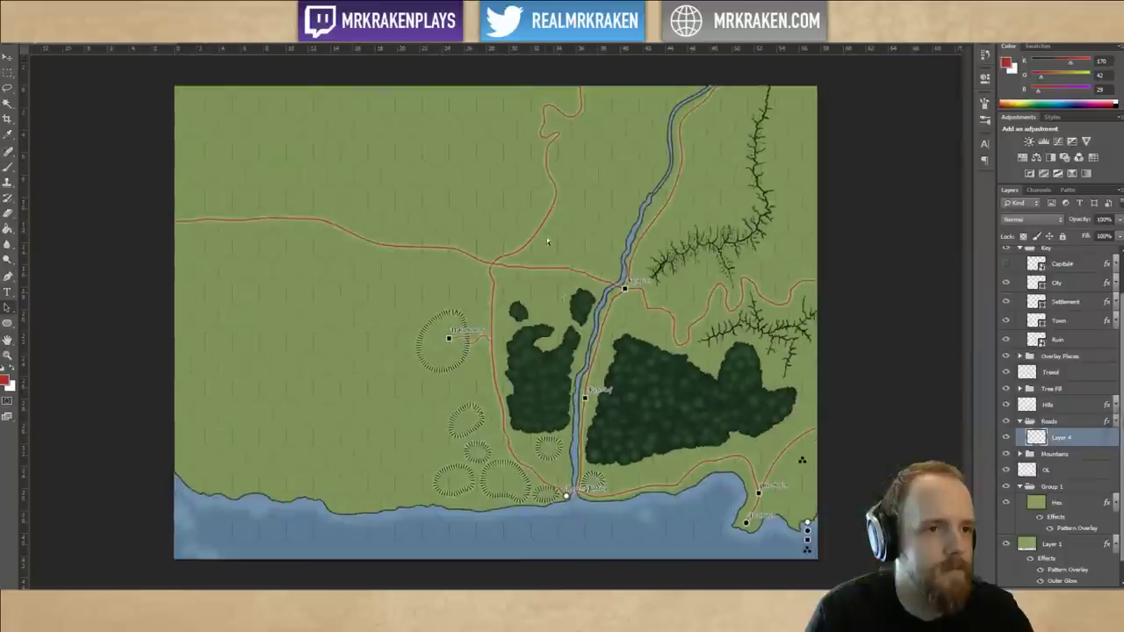
scroll(545, 303, "up", 1)
left_click_drag(562, 251, 721, 354)
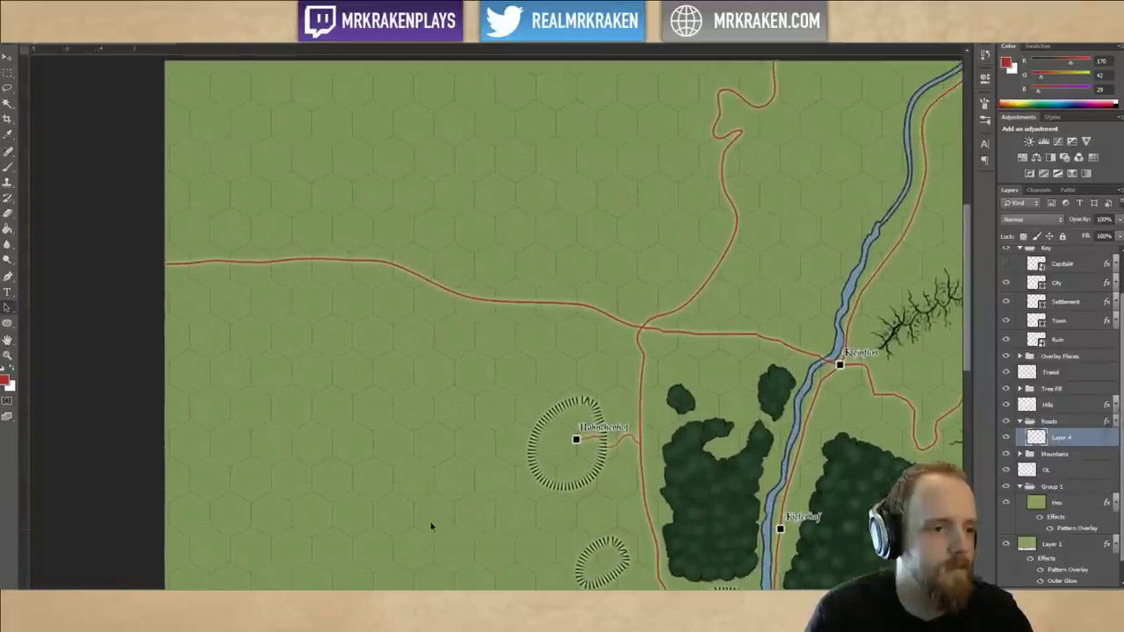
left_click_drag(700, 391, 610, 260)
left_click_drag(681, 433, 603, 387)
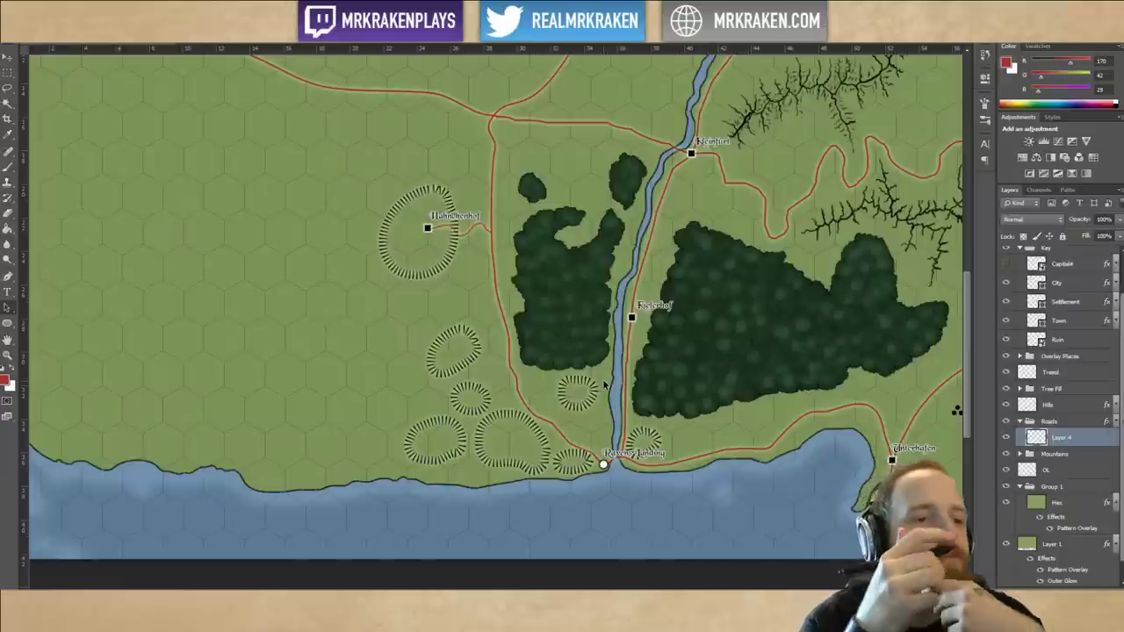
left_click_drag(552, 357, 537, 334)
left_click_drag(583, 384, 556, 316)
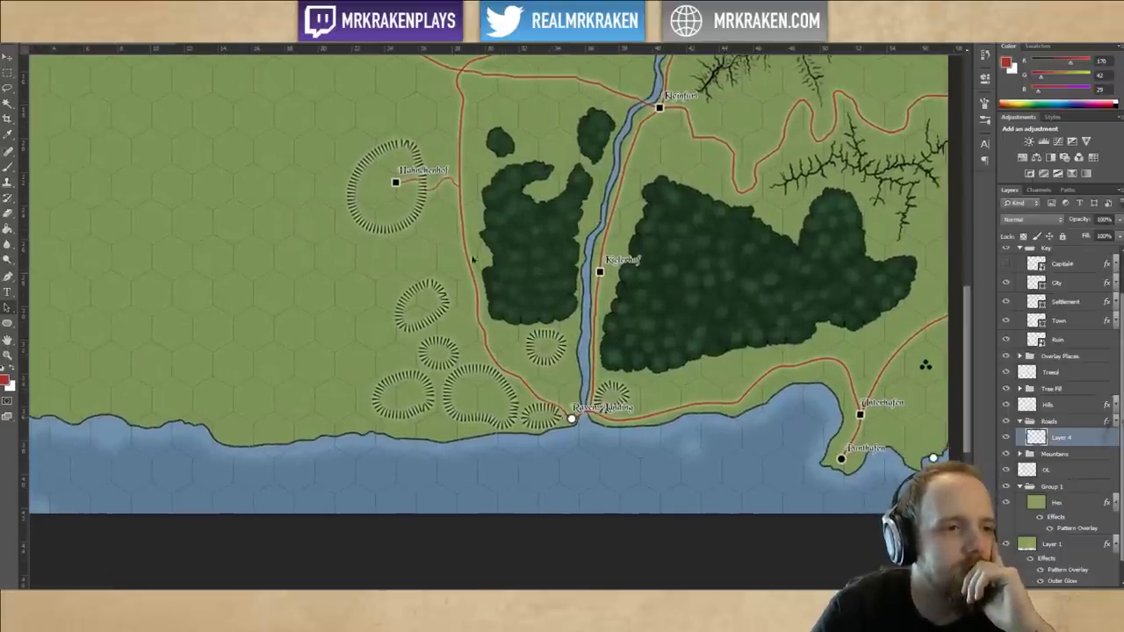
left_click_drag(523, 156, 557, 333)
left_click_drag(585, 281, 685, 304)
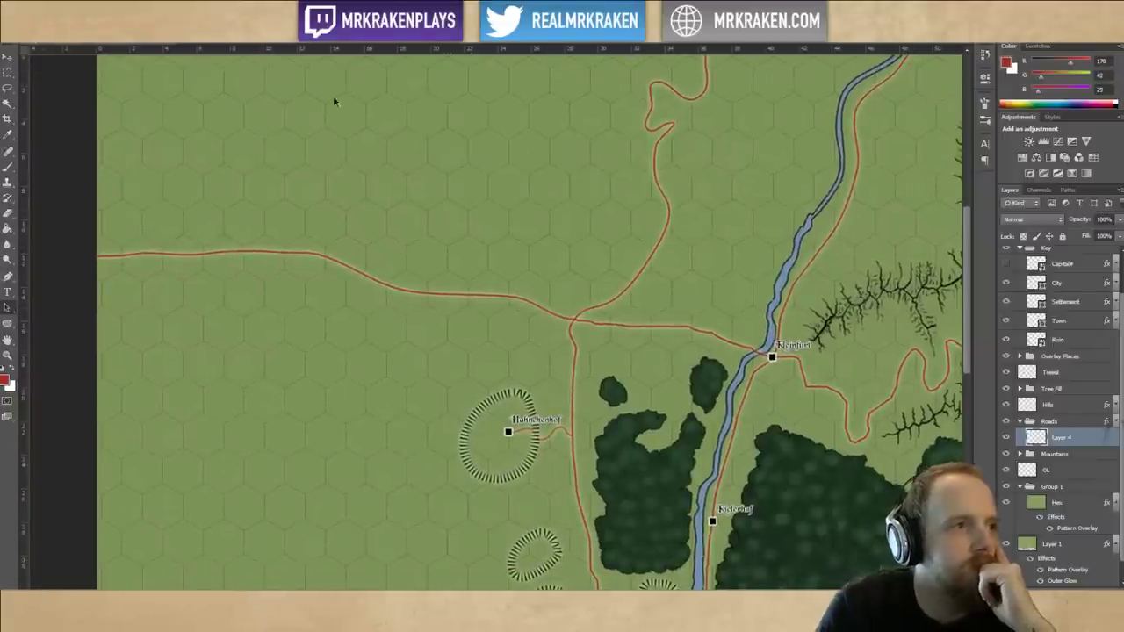
Look over the empty western plains and the area around the northeastern mountain range.
left_click(281, 48)
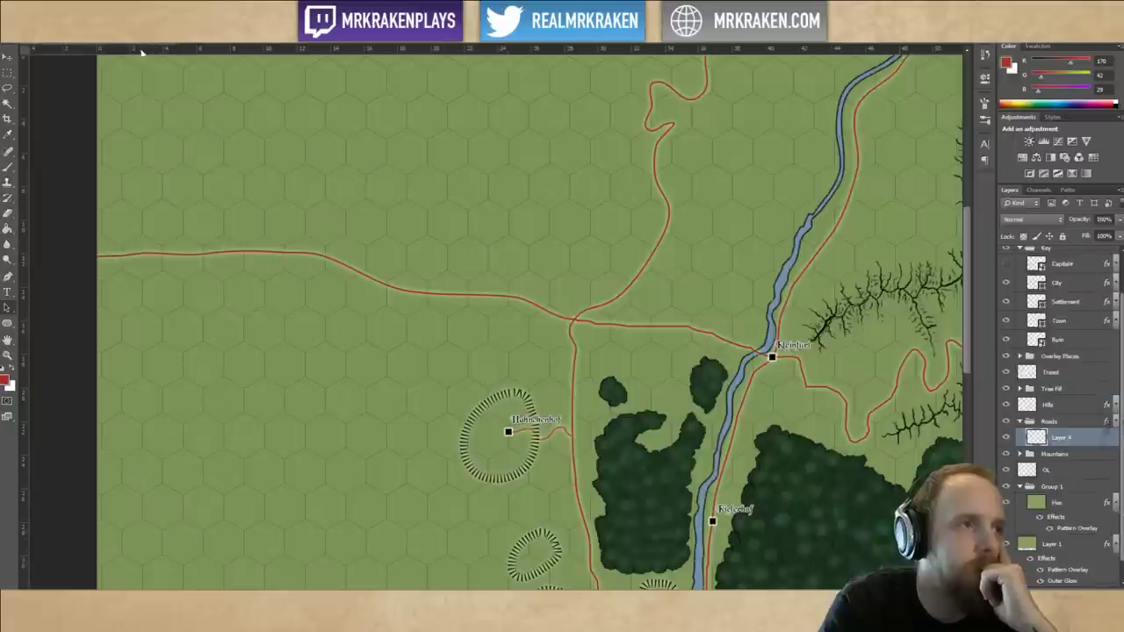
left_click(133, 49)
left_click_drag(605, 387, 648, 209)
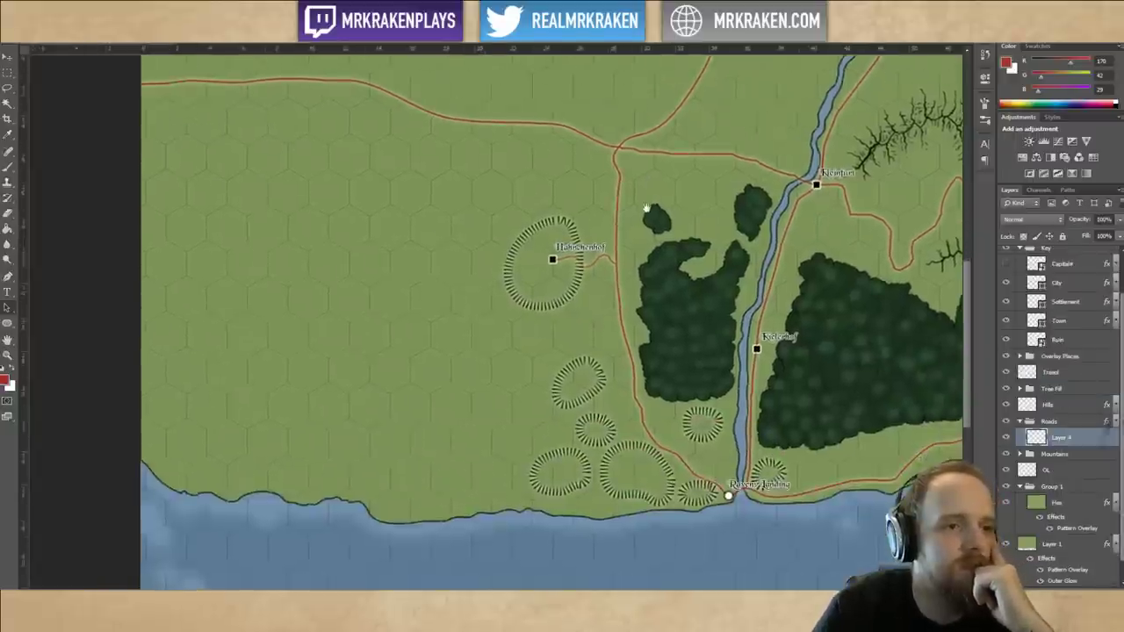
left_click_drag(591, 294, 589, 371)
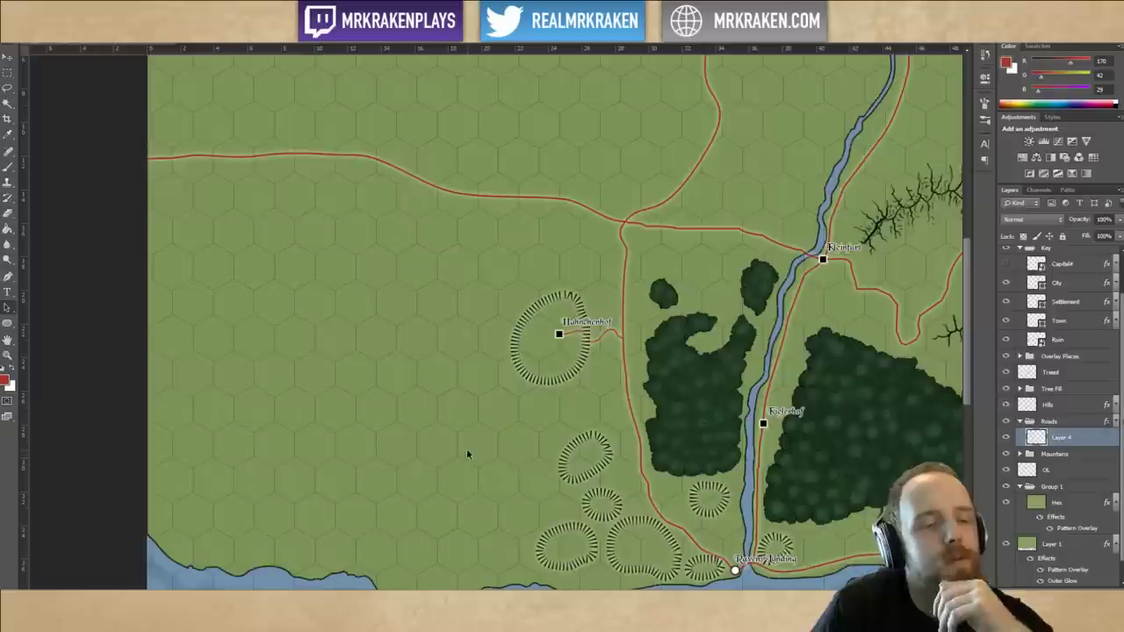
scroll(529, 476, "down", 1)
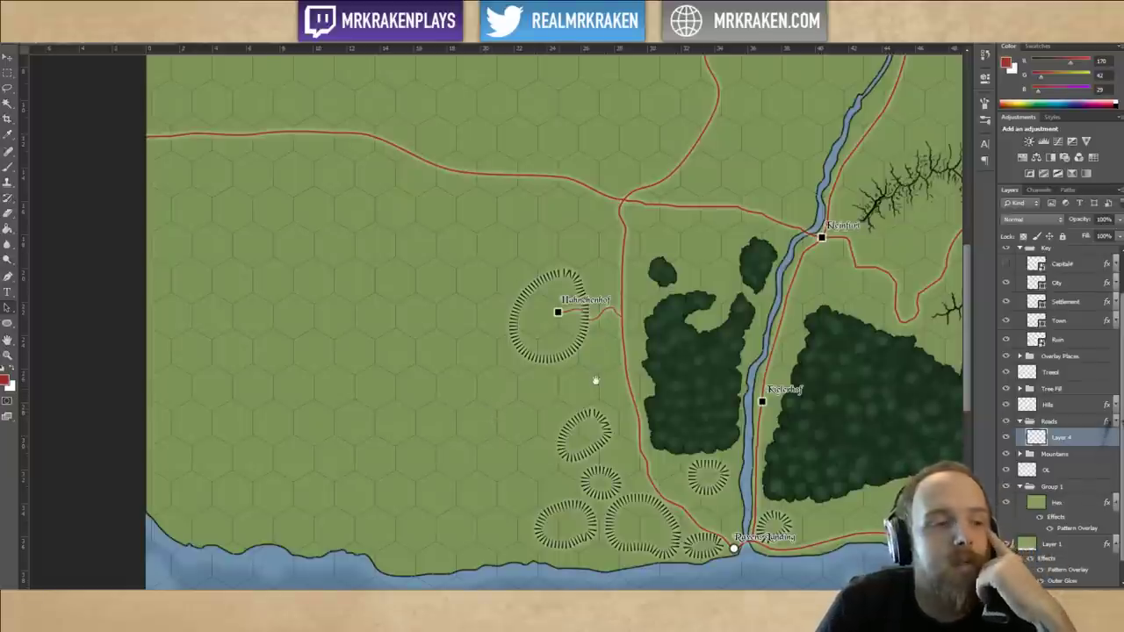
left_click_drag(585, 375, 462, 420)
left_click_drag(790, 260, 625, 313)
left_click_drag(650, 269, 574, 291)
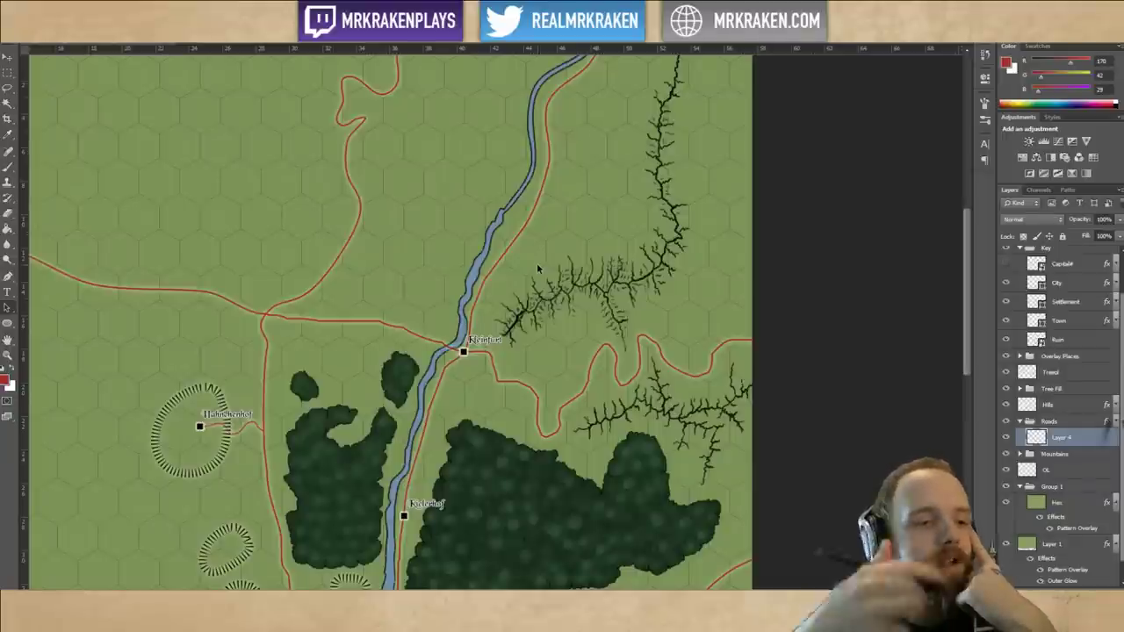
Survey the map from the southern coast around Ravens Landing up to the northeastern mountains and the northern roads.
left_click_drag(590, 370, 621, 204)
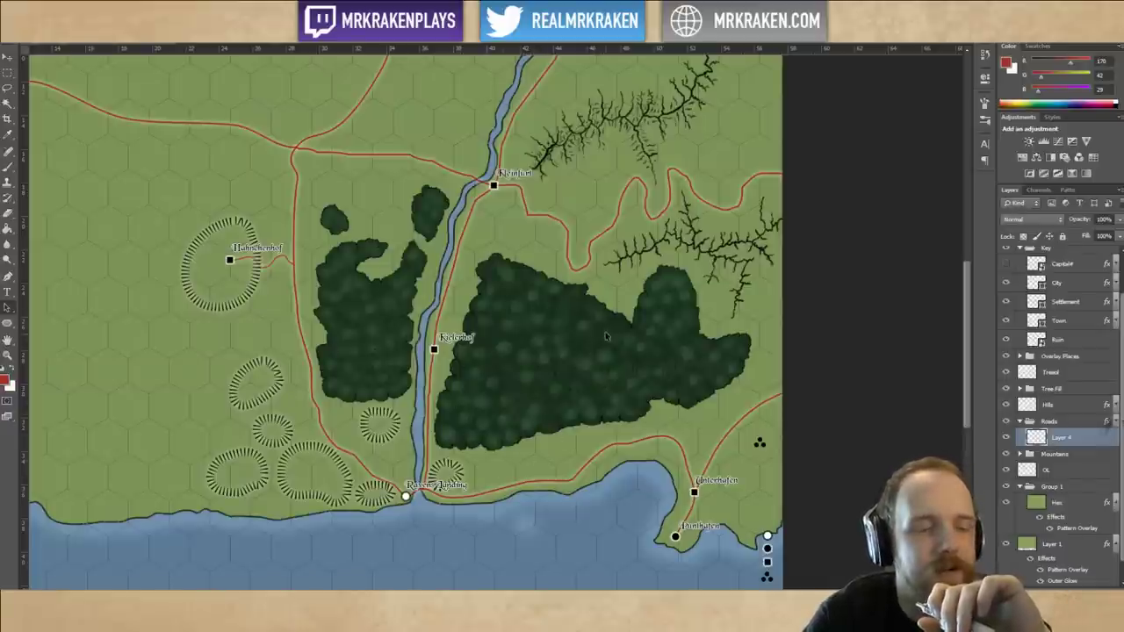
left_click_drag(595, 191, 547, 298)
left_click_drag(586, 259, 549, 295)
left_click_drag(612, 226, 619, 257)
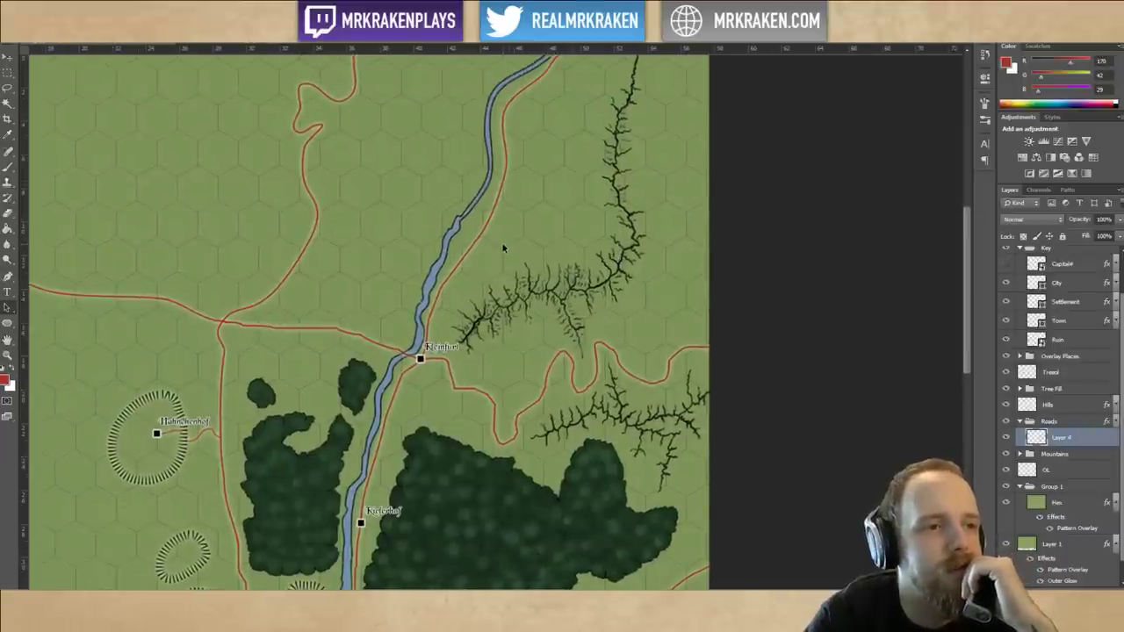
scroll(575, 251, "up", 1)
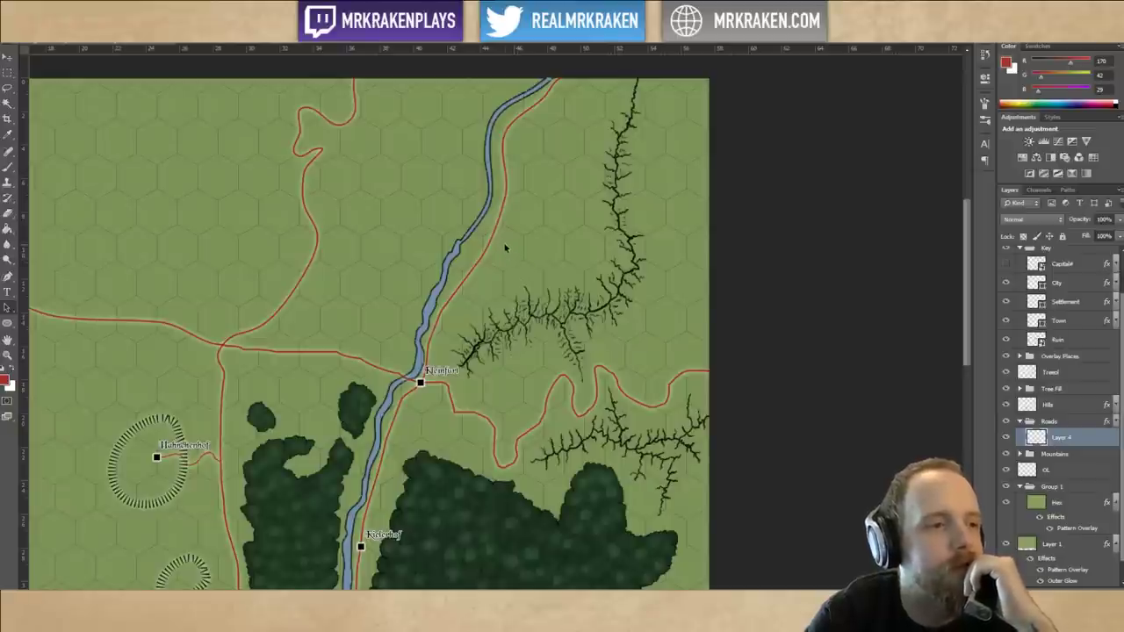
mouse_move(538, 279)
left_mouse_down()
mouse_move(600, 307)
mouse_move(705, 217)
left_mouse_up()
left_click_drag(567, 256, 574, 252)
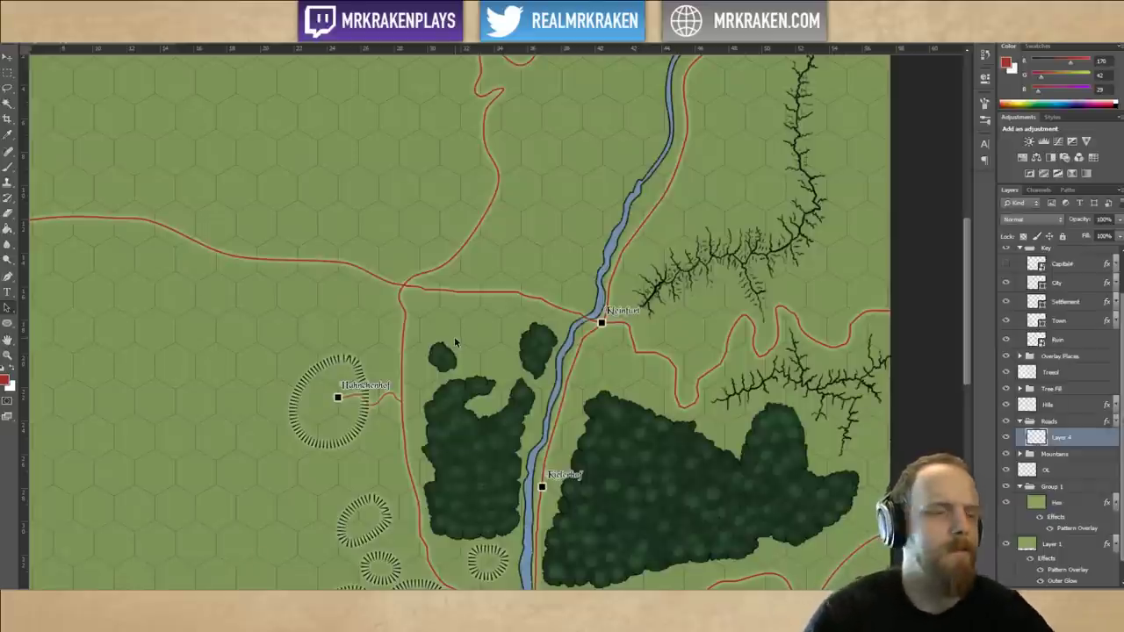
left_click_drag(556, 260, 640, 235)
Examine the road crossing north of Hahnchenhof up close, along with the forests and the road leading to Kleinfurt.
key("ctrl+plus")
key("ctrl+plus")
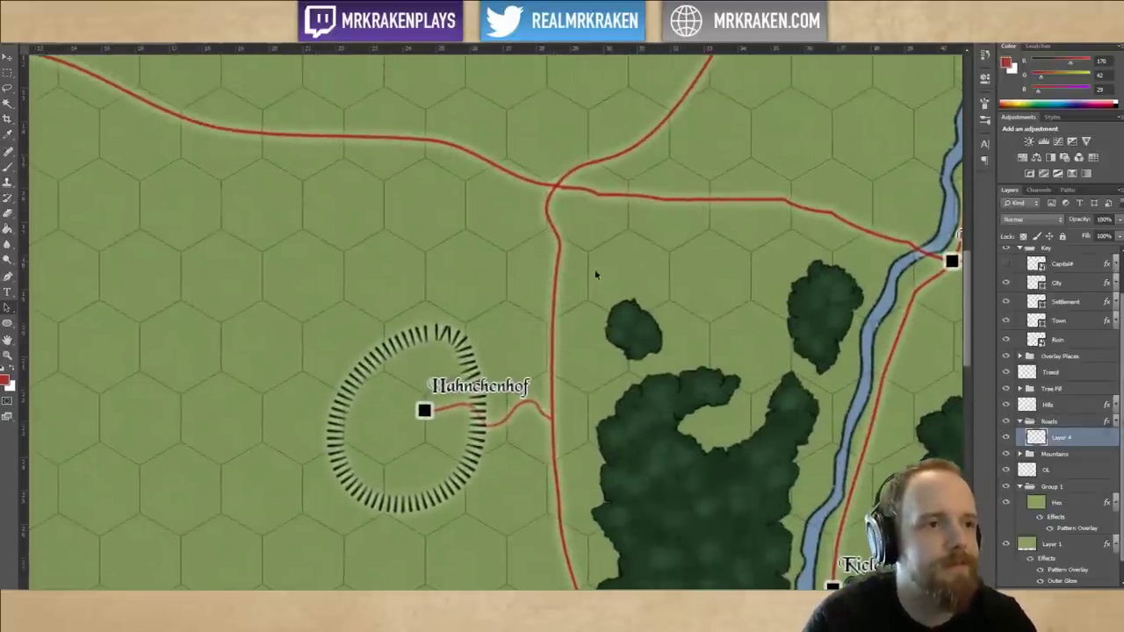
left_click_drag(629, 276, 605, 236)
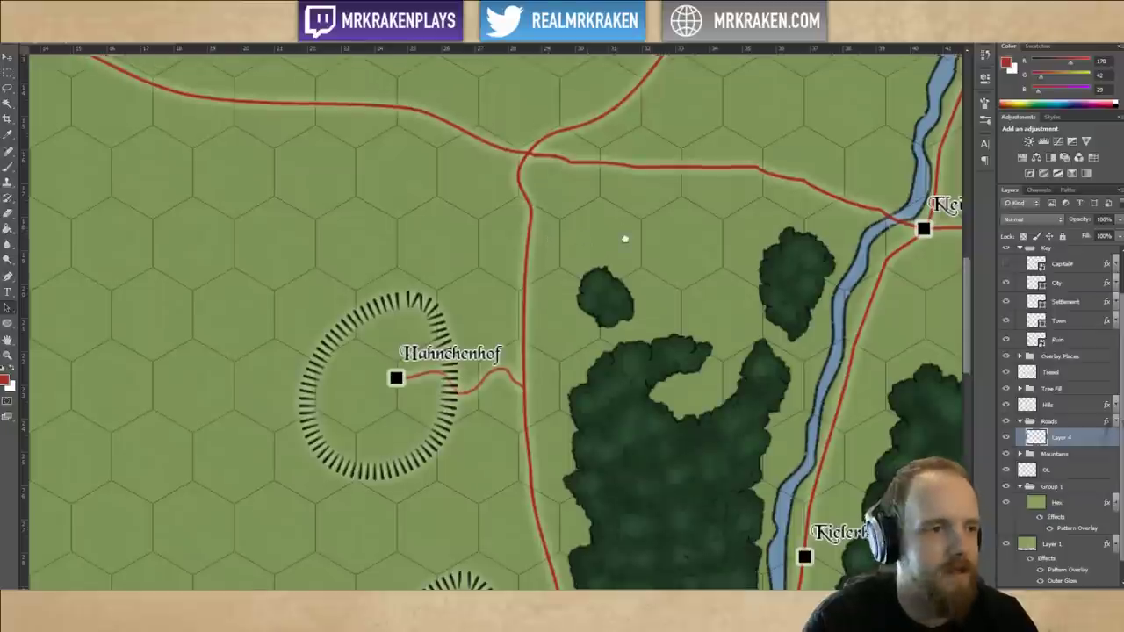
left_click_drag(624, 241, 670, 194)
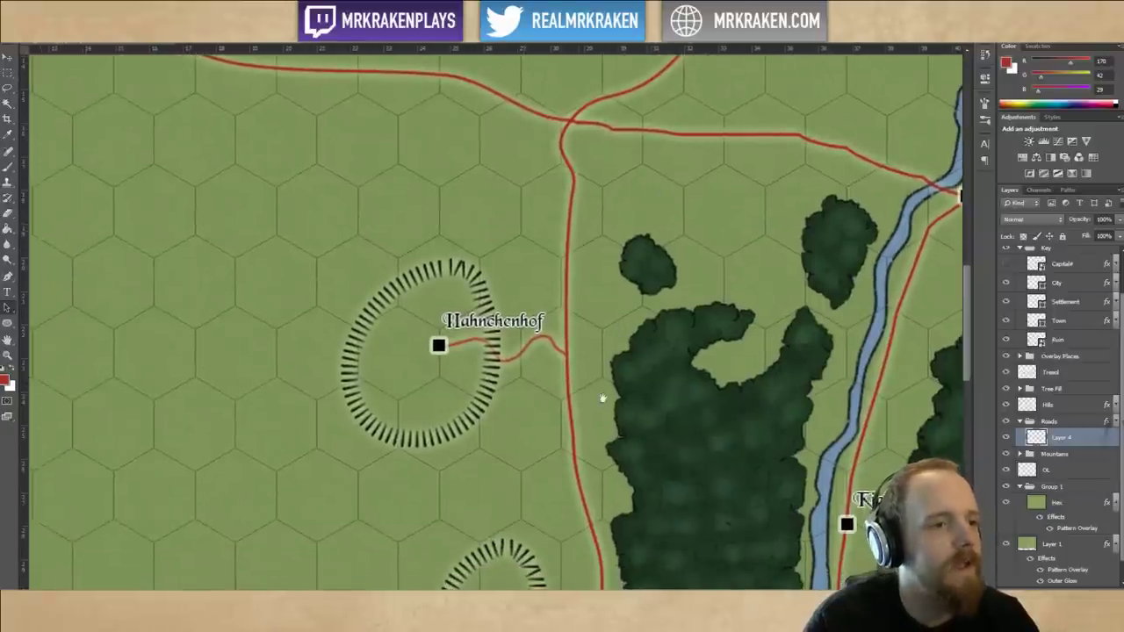
left_click_drag(603, 399, 631, 343)
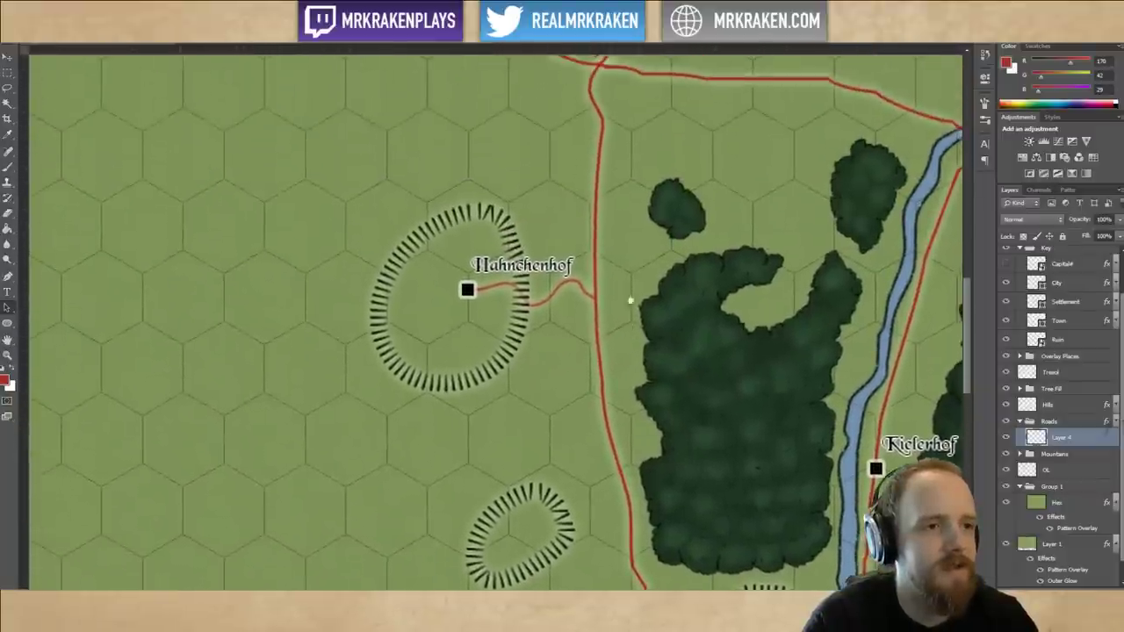
left_click_drag(661, 167, 626, 291)
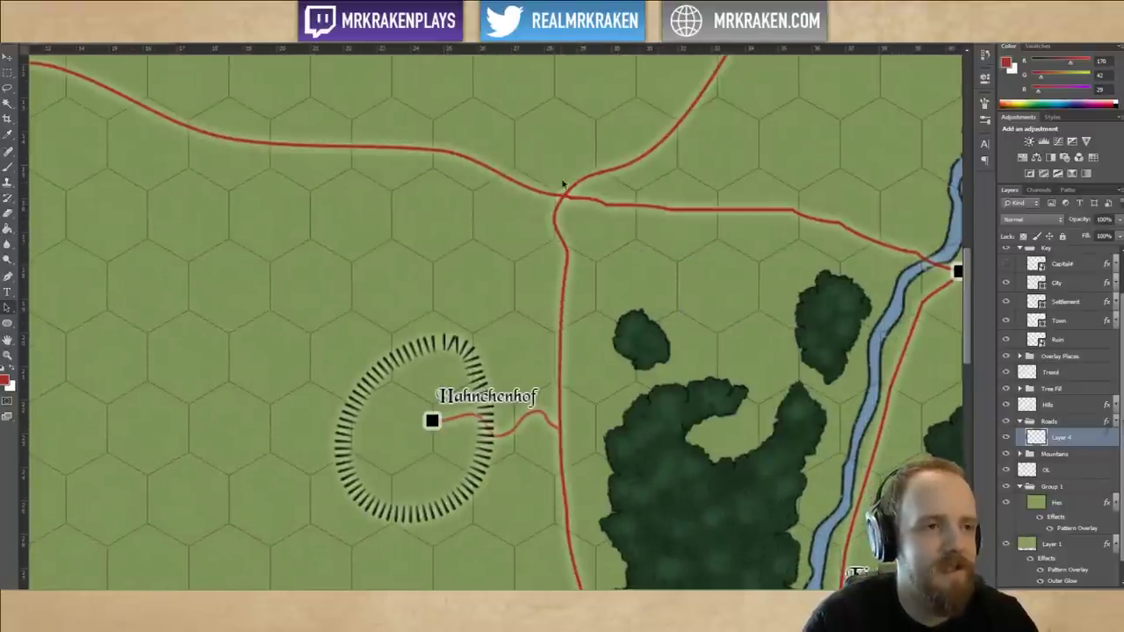
scroll(731, 330, "up", 6)
scroll(731, 330, "right", 4)
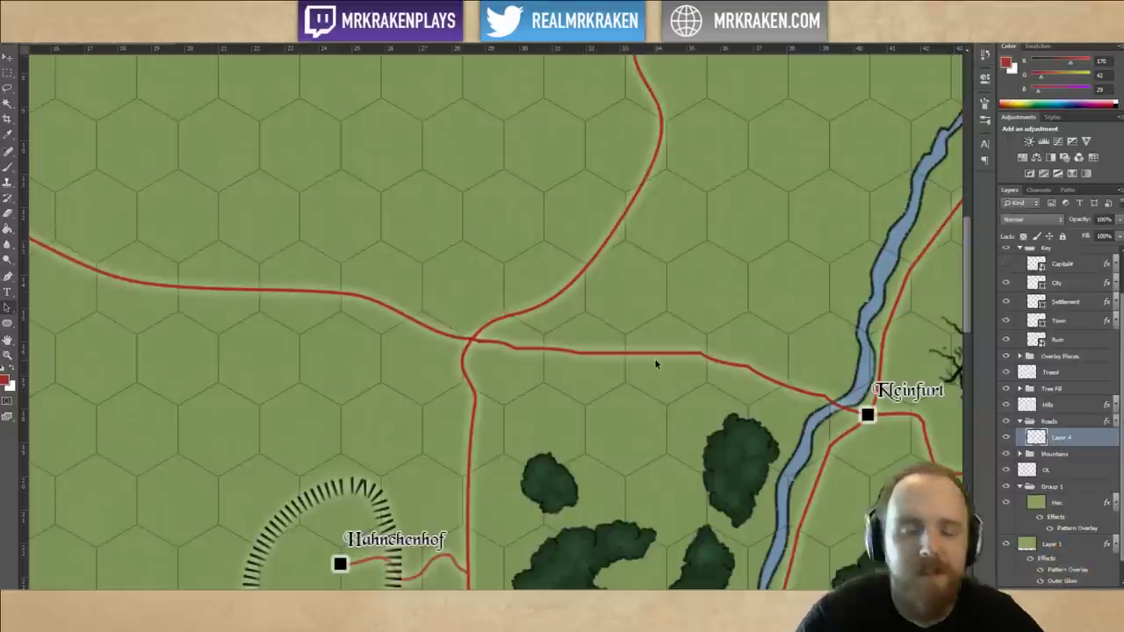
scroll(606, 316, "down", 2)
scroll(606, 317, "left", 1)
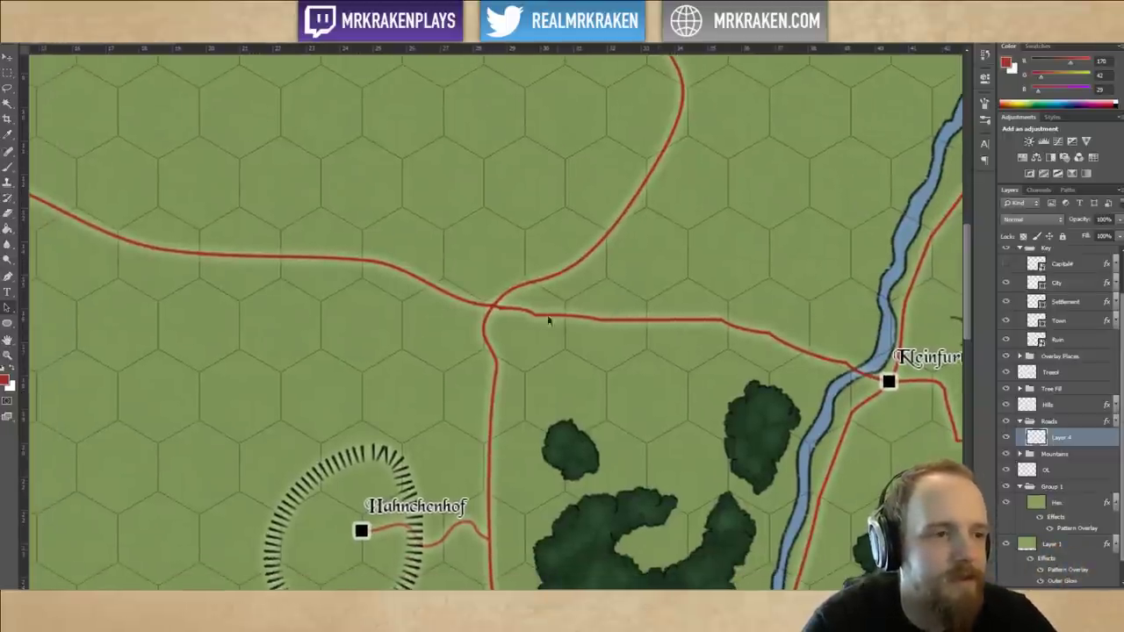
scroll(602, 291, "down", 1)
left_click_drag(601, 290, 585, 277)
left_click_drag(630, 308, 660, 329)
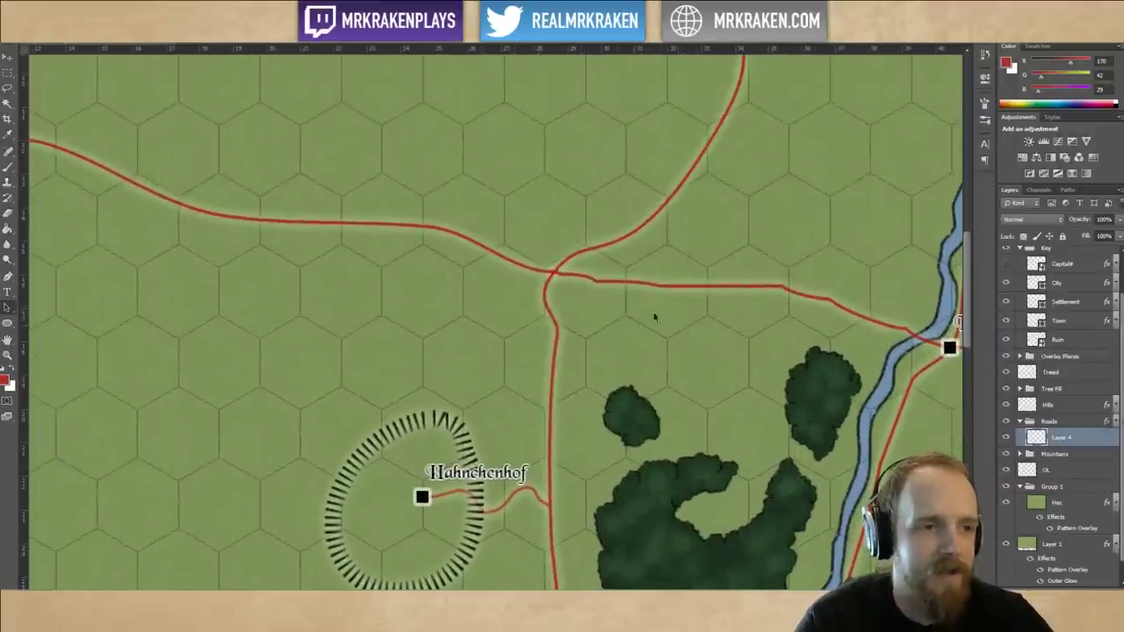
left_click_drag(660, 286, 673, 303)
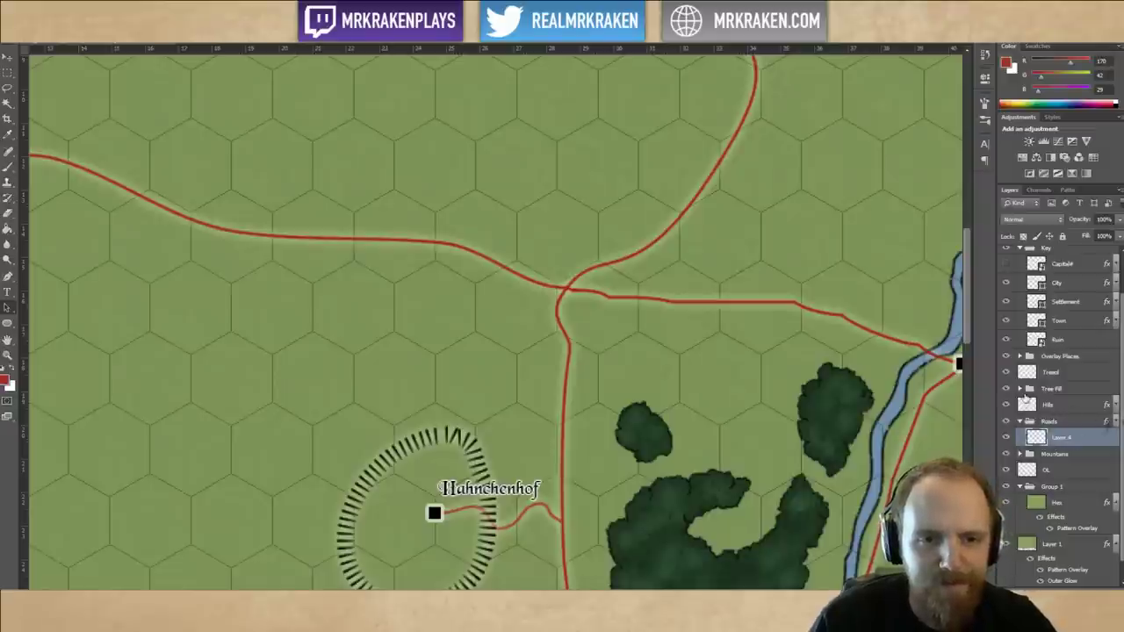
Move the duplicated ruin symbol past the road crossing and into the clearing in the forest east of Hahnchenhof.
left_click(1020, 357)
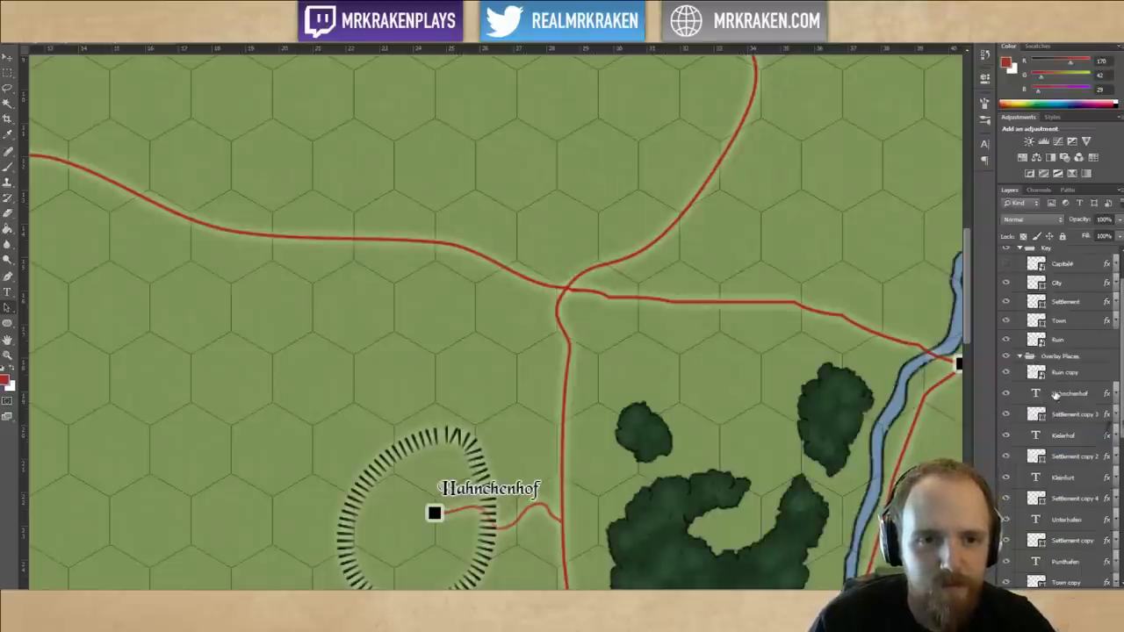
left_click(1084, 397)
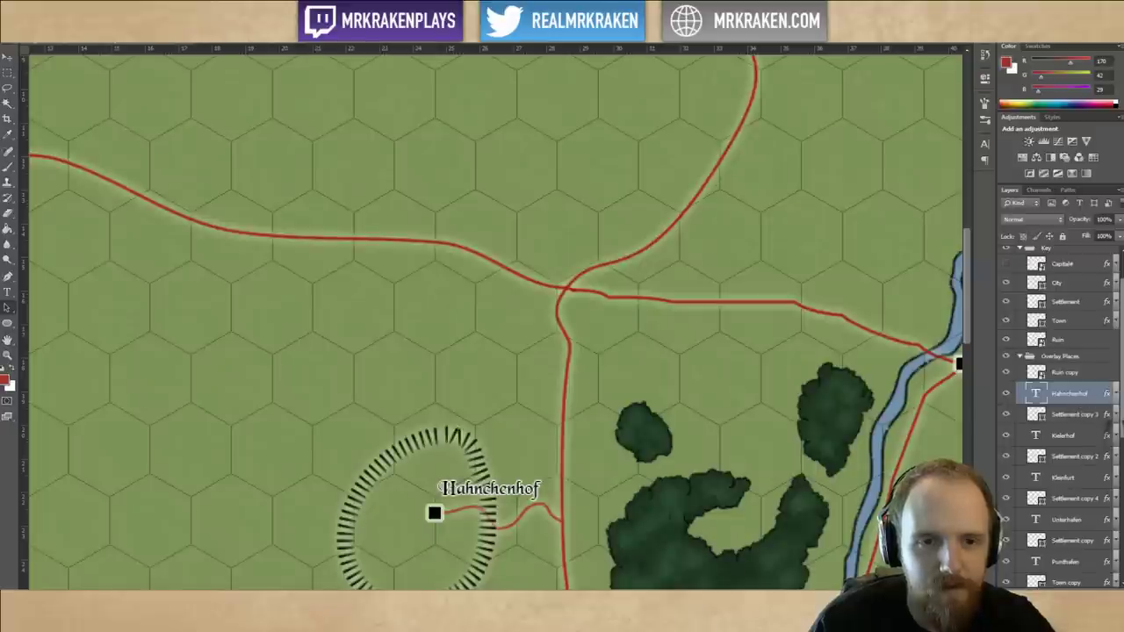
left_click_drag(1123, 426, 1122, 431)
left_click(1089, 362)
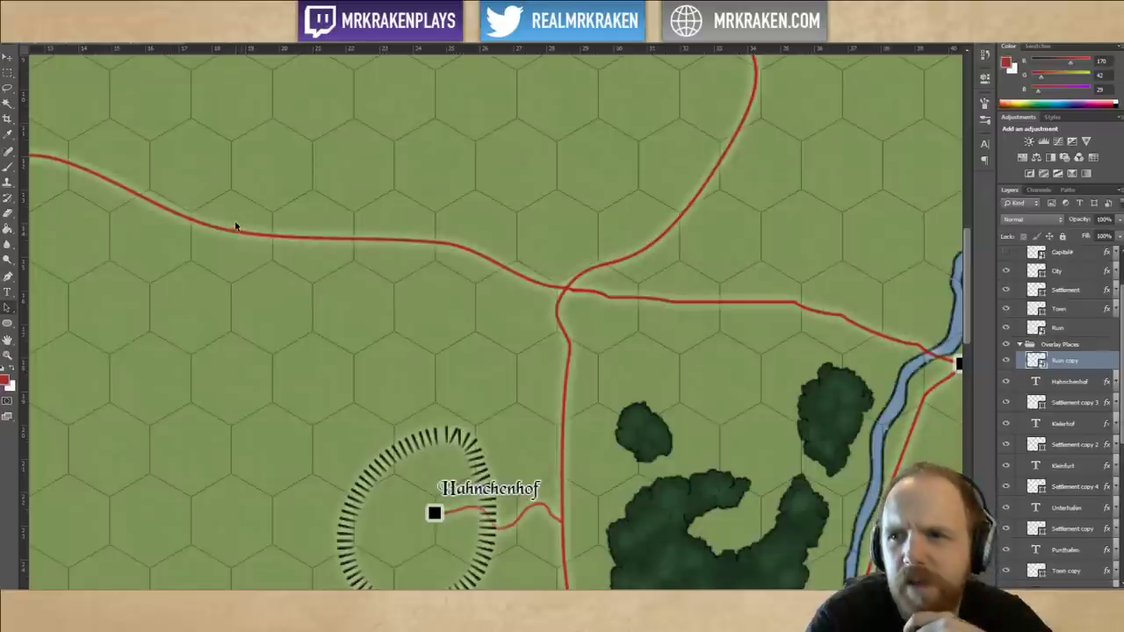
left_click(9, 58)
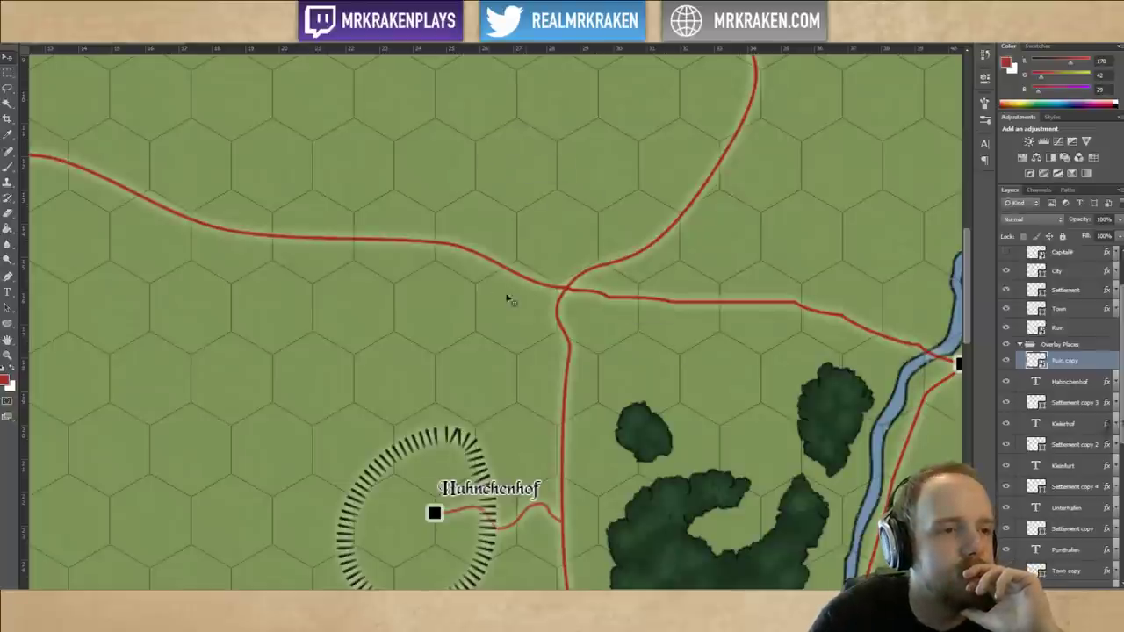
mouse_move(663, 352)
left_mouse_down()
mouse_move(522, 268)
mouse_move(566, 287)
left_mouse_up()
left_click_drag(634, 325, 503, 229)
left_click_drag(642, 300, 572, 265)
left_click_drag(637, 336, 619, 222)
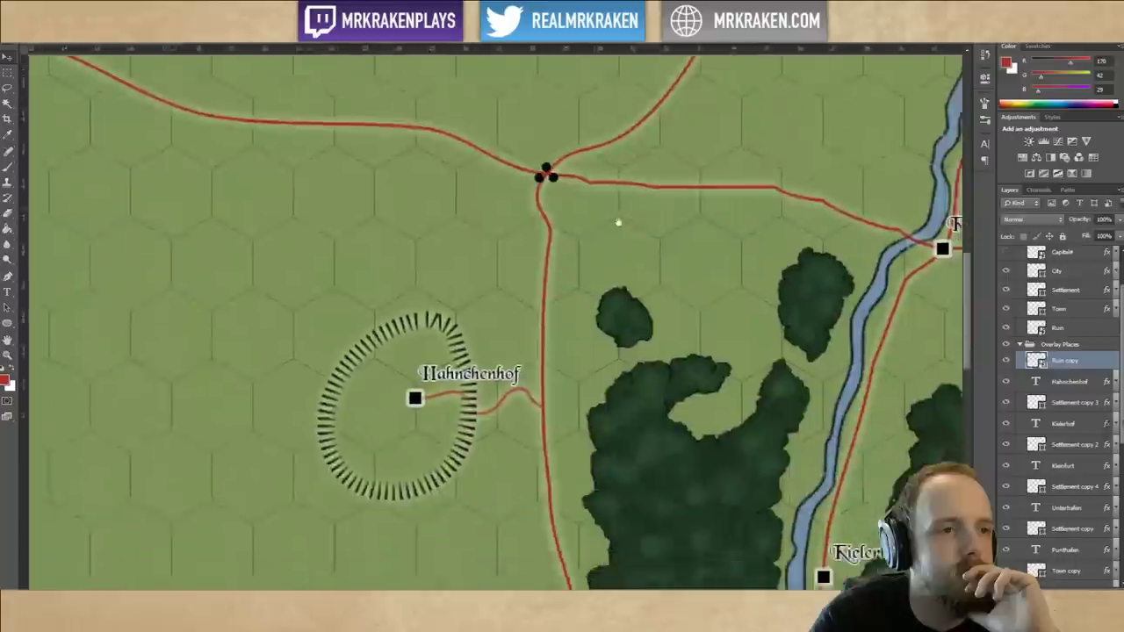
scroll(618, 223, "down", 12)
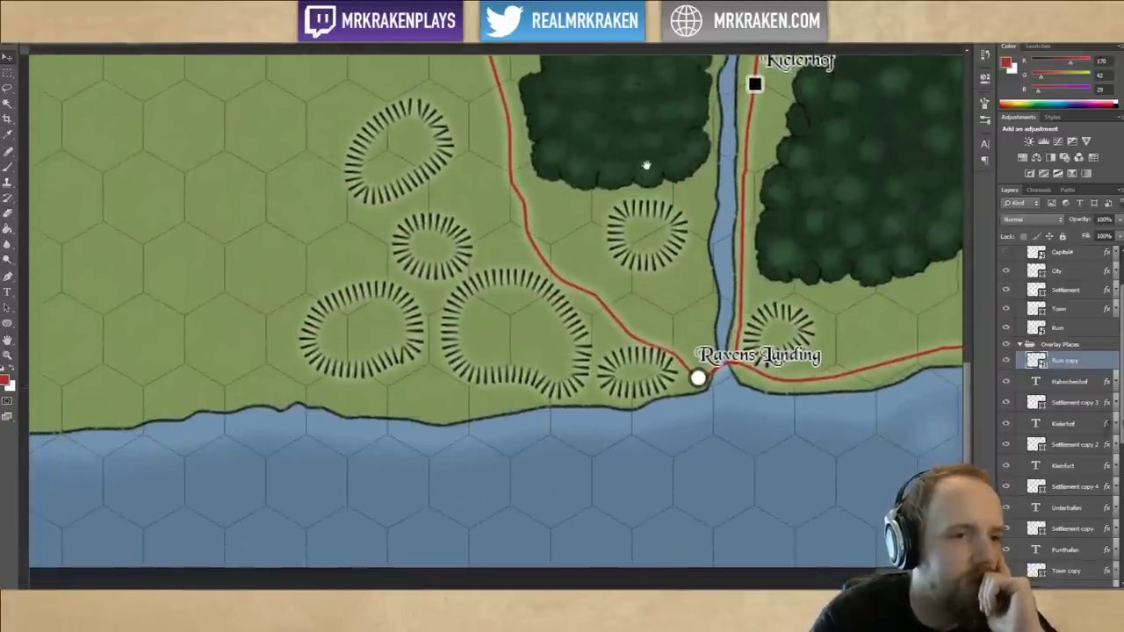
left_click_drag(646, 165, 623, 479)
left_click_drag(507, 313, 657, 464)
left_click_drag(624, 425, 620, 489)
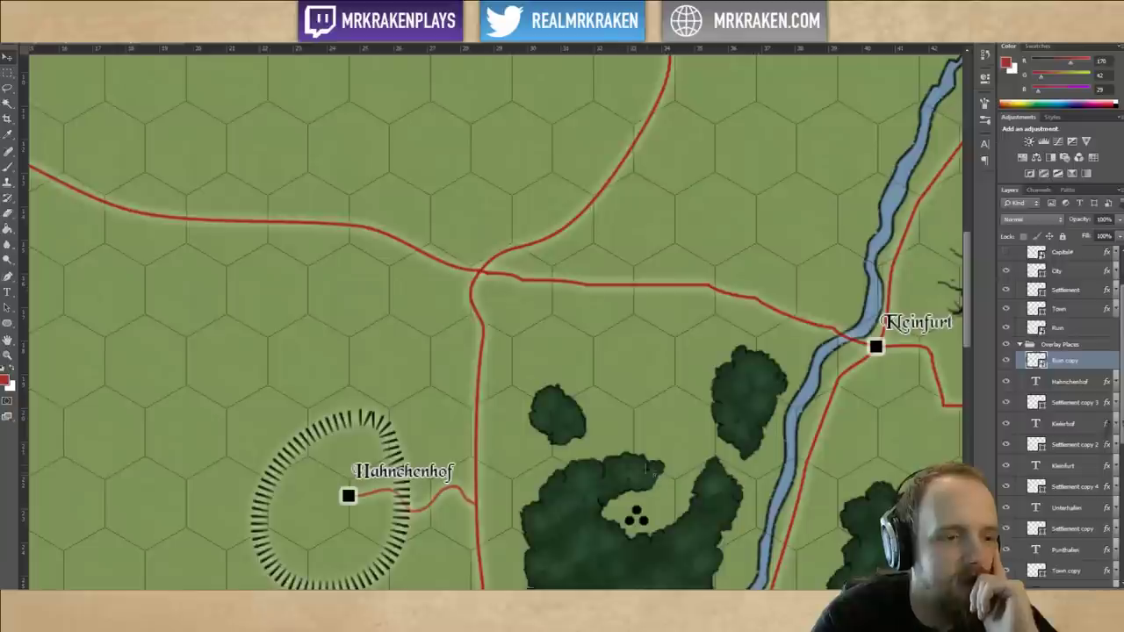
Duplicate the Punthafen label with its town symbol and place the copies on the road crossing north of Hahnchenhof.
left_click(1053, 441)
left_click(1066, 467)
left_click(1093, 513)
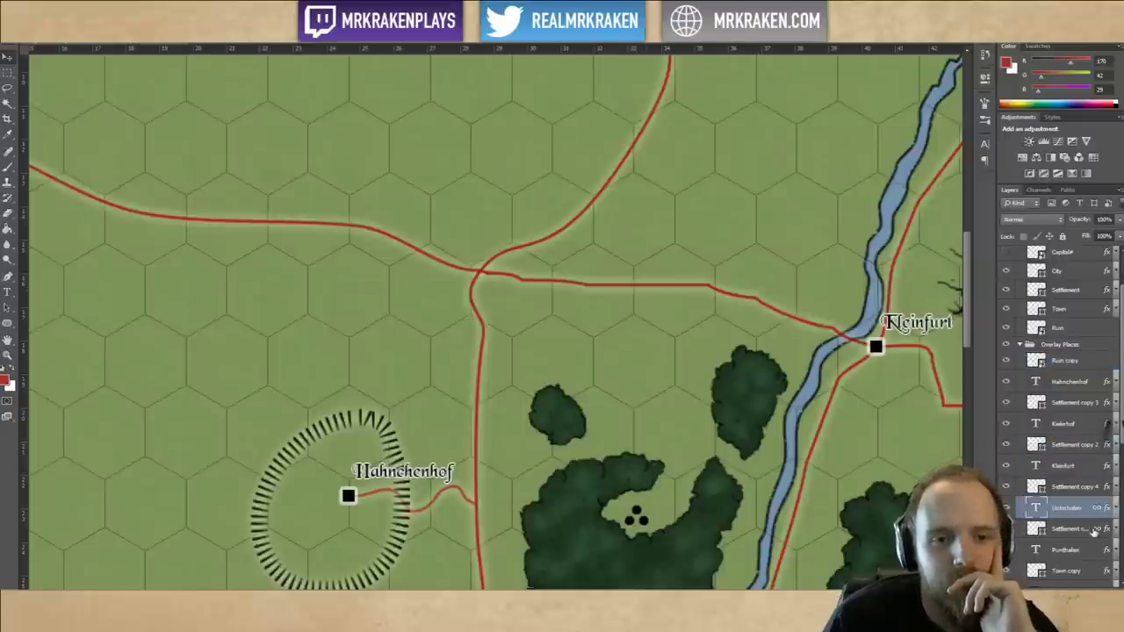
left_click(1087, 549)
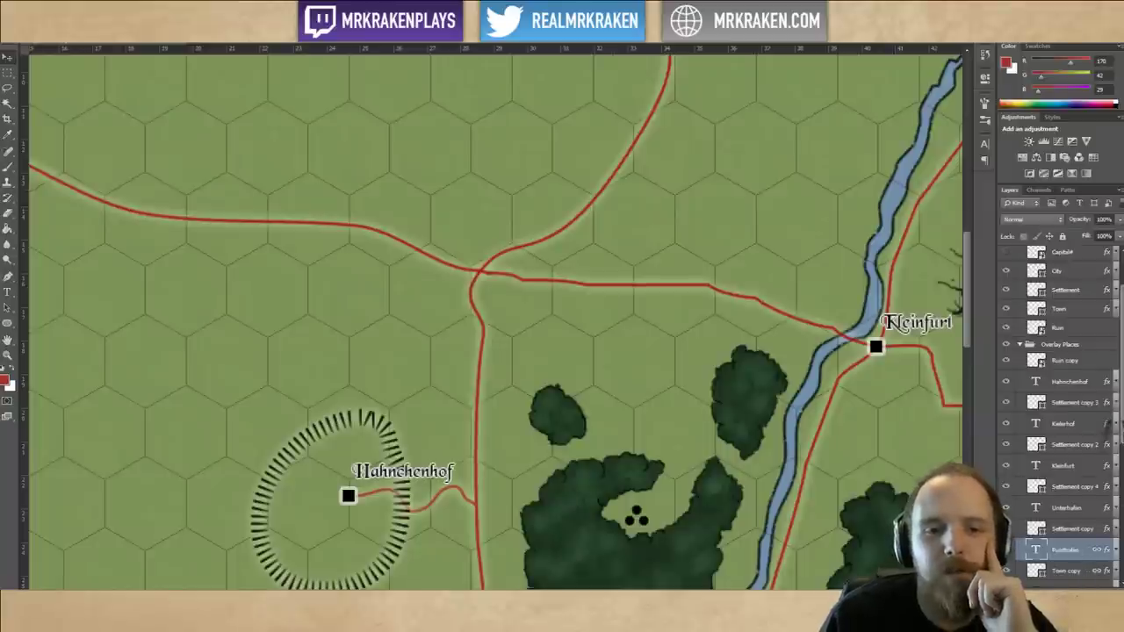
scroll(1098, 444, "down", 3)
left_click(1085, 497)
left_click(1085, 475)
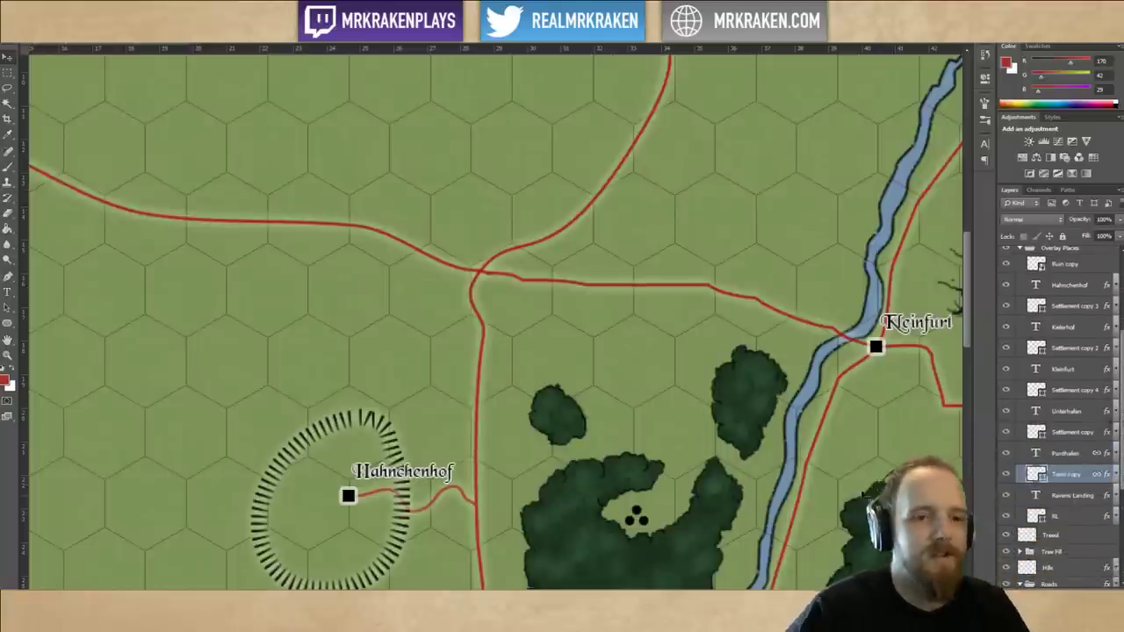
left_click_drag(708, 504, 378, 163)
left_click_drag(658, 404, 438, 202)
mouse_move(606, 317)
left_mouse_down()
mouse_move(523, 232)
mouse_move(580, 289)
mouse_move(577, 250)
left_mouse_up()
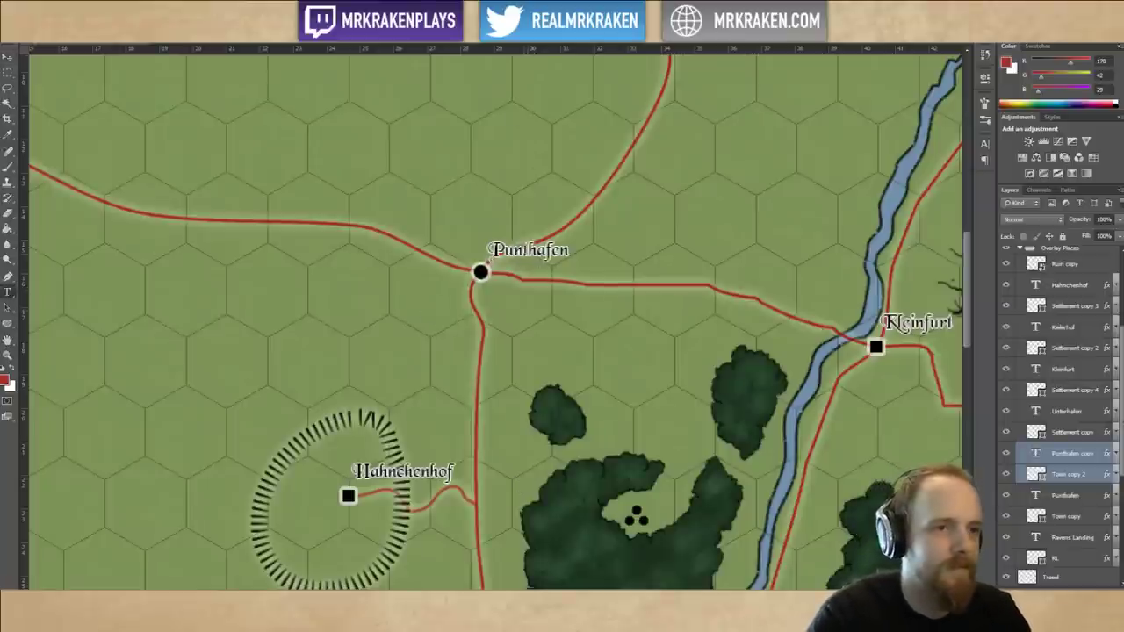
Switch to the browser, translate "crossroad" from English to German and copy the word "Kreuzung".
left_click(224, 618)
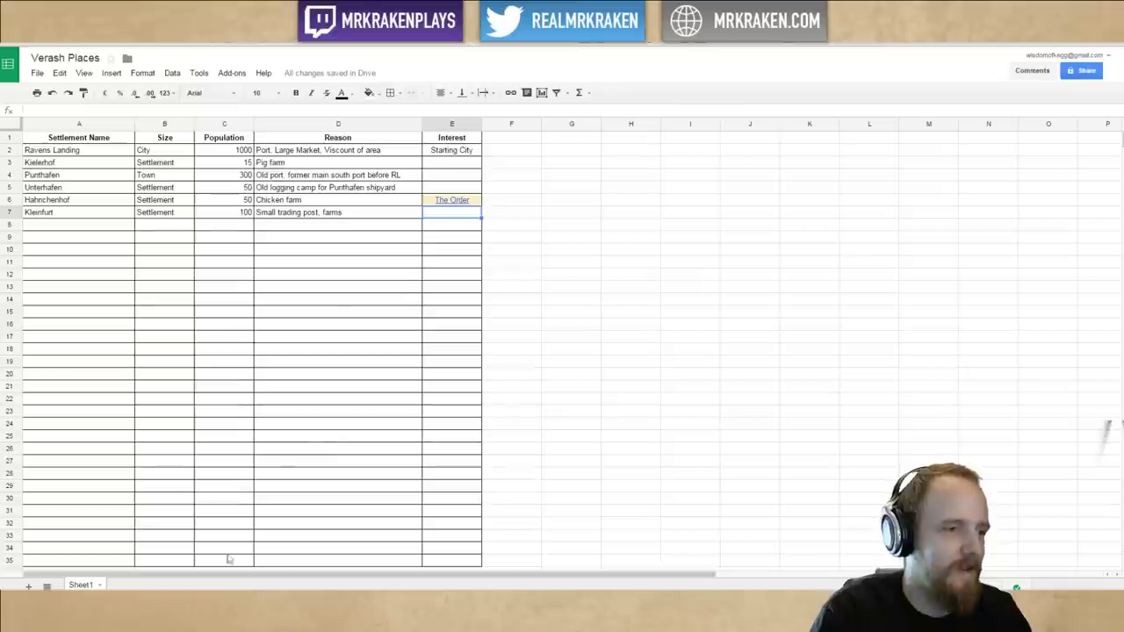
left_click(413, 11)
left_click(491, 11)
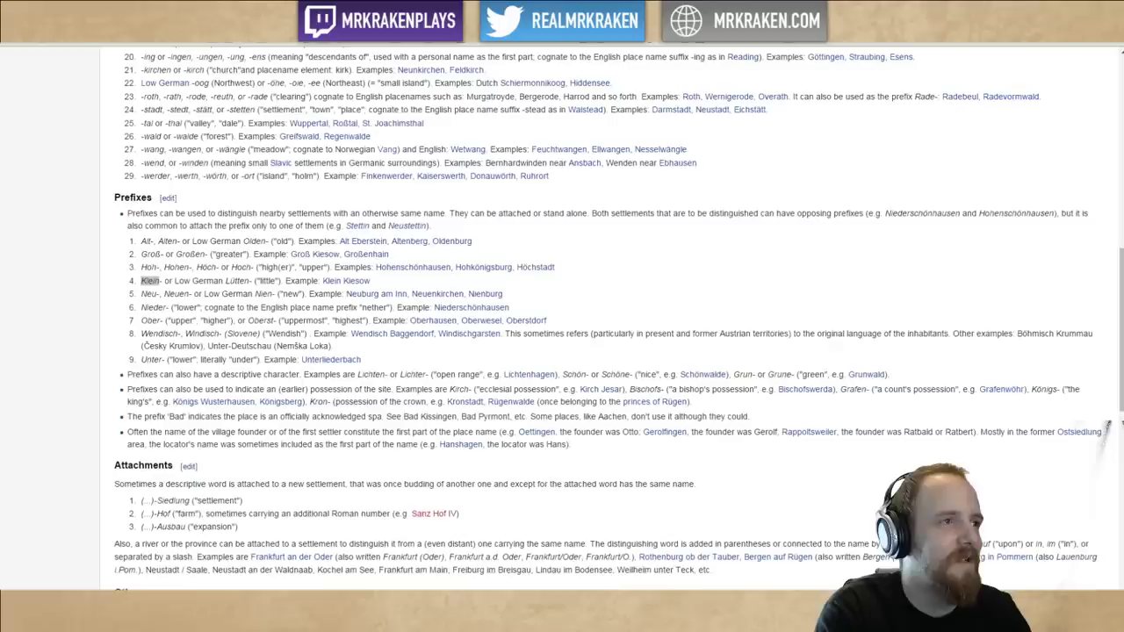
key("ctrl+Tab")
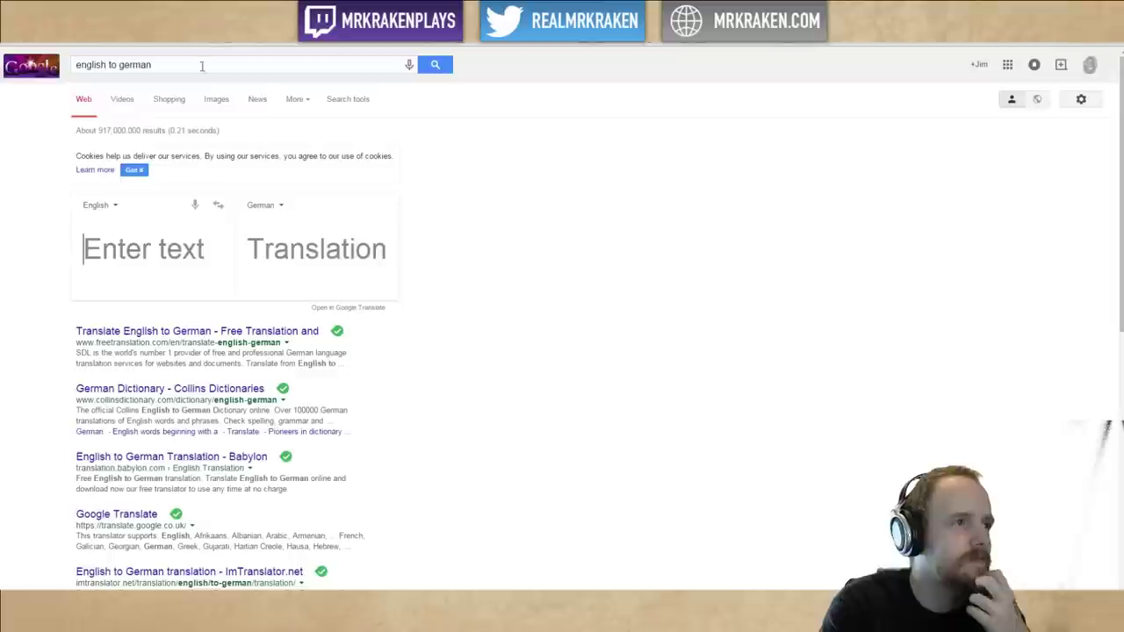
left_click(148, 248)
type("crossroad")
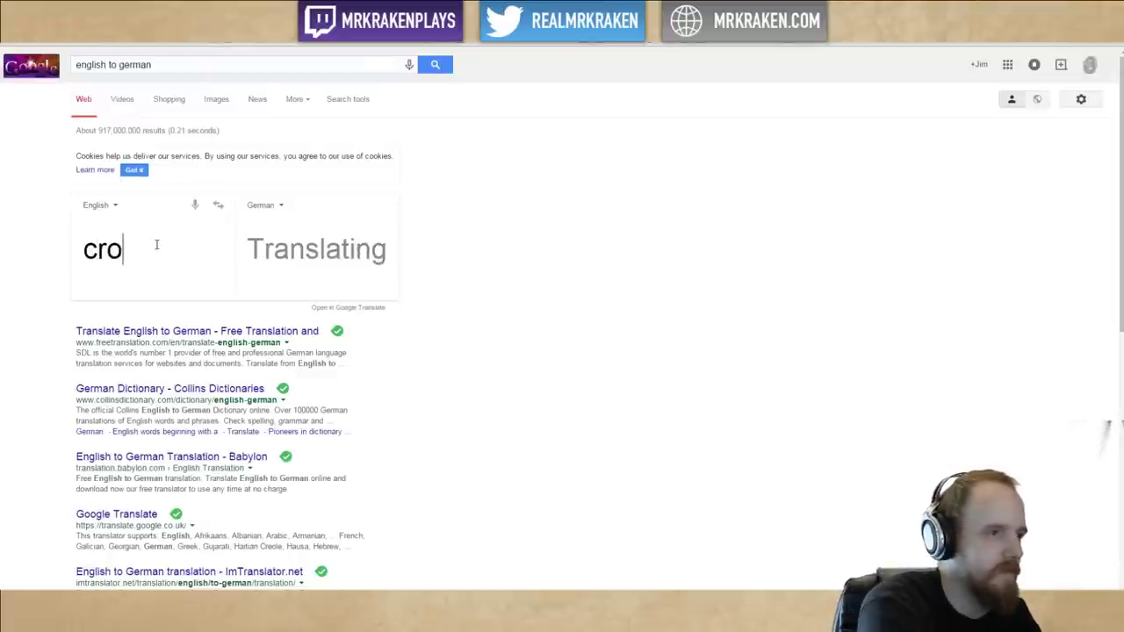
key("Return")
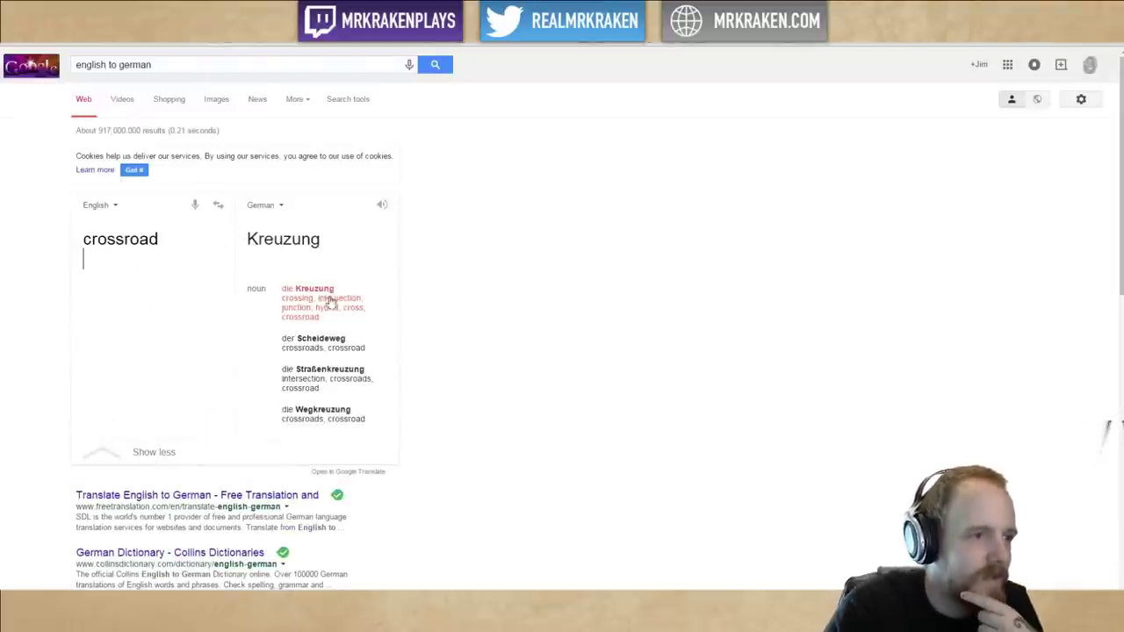
double_click(301, 239)
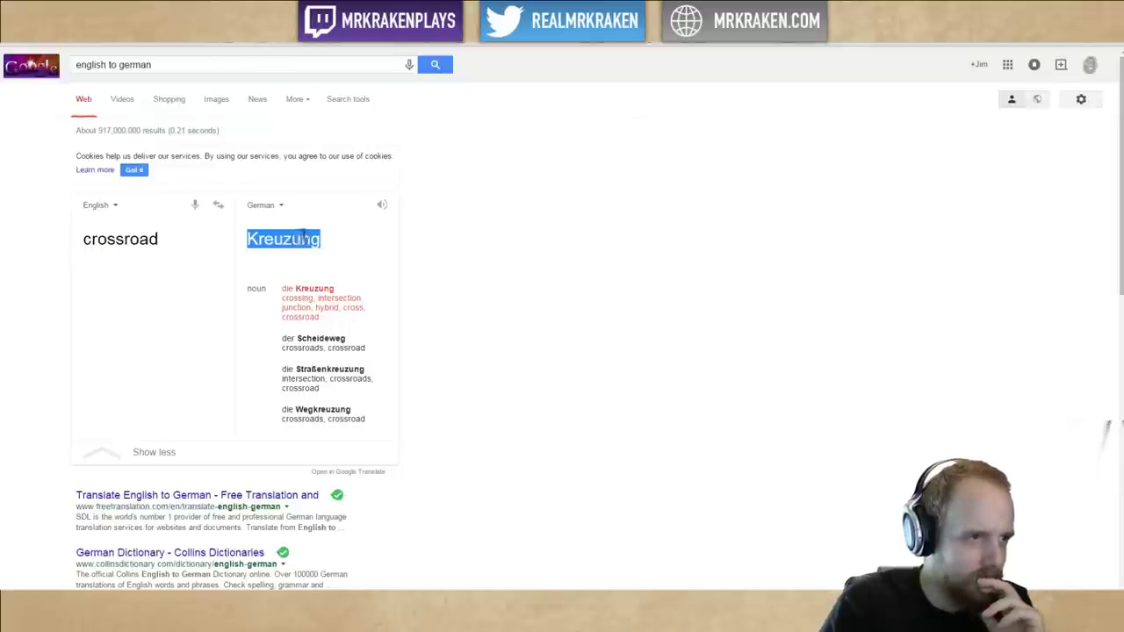
right_click(317, 246)
left_click(361, 253)
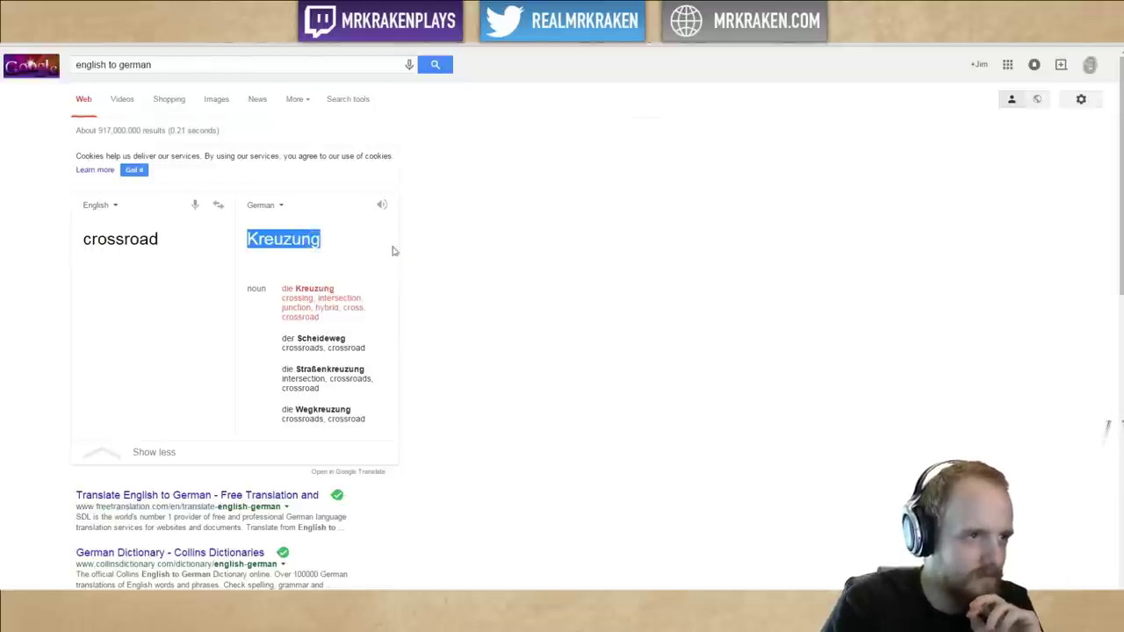
left_click(474, 251)
Switch back to Photoshop and replace the duplicated Punthafen label at the road crossing with "Kreuzung".
left_click(402, 618)
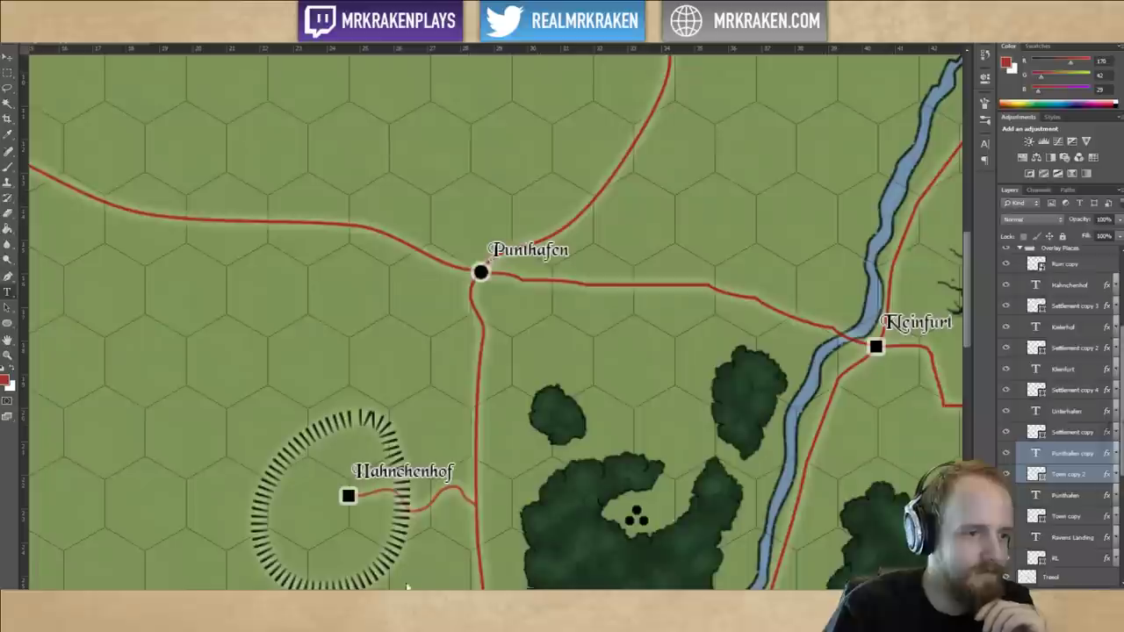
left_click(517, 252)
key("ctrl+a")
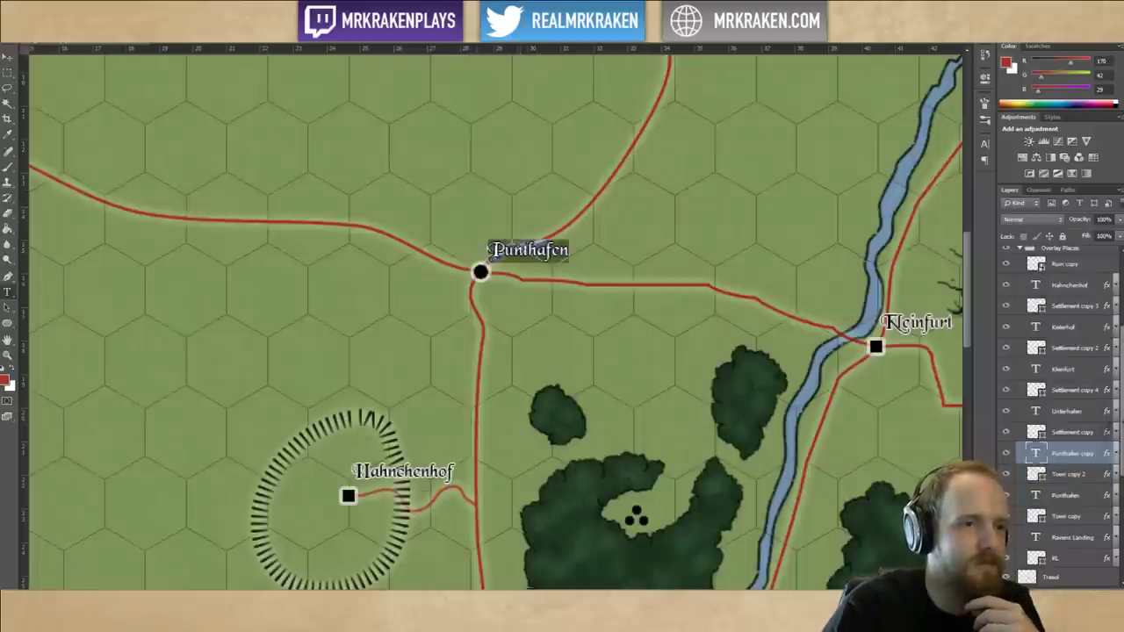
key("ctrl+v")
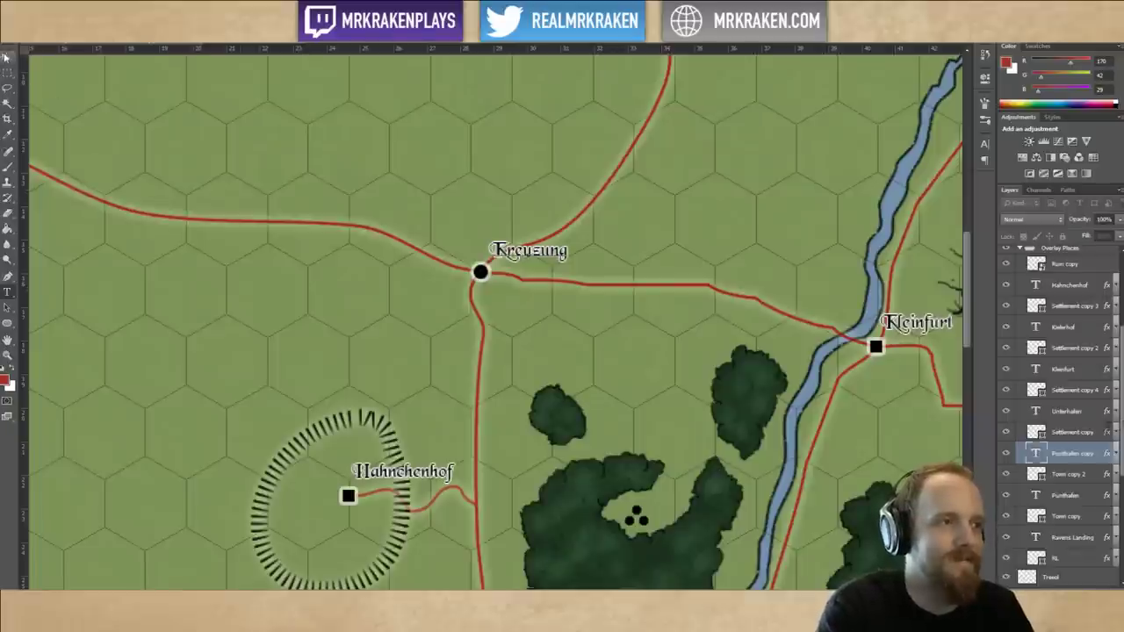
Switch to the browser, consult the list of German place-name prefixes and return to the map in Photoshop.
key("alt+Tab")
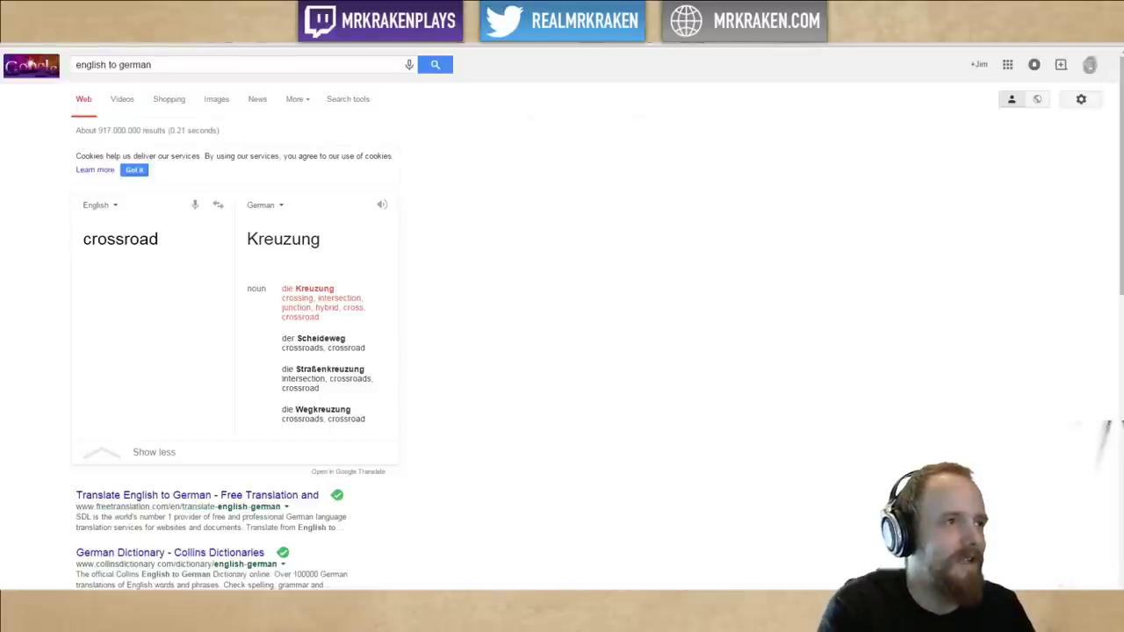
key("ctrl+Tab")
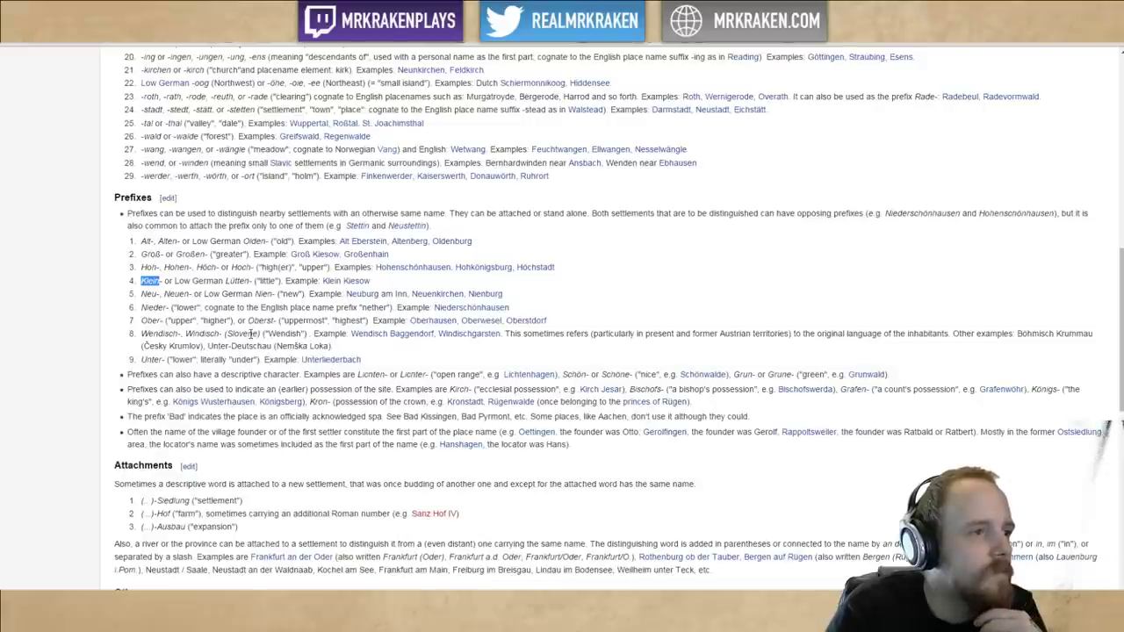
left_click(257, 310)
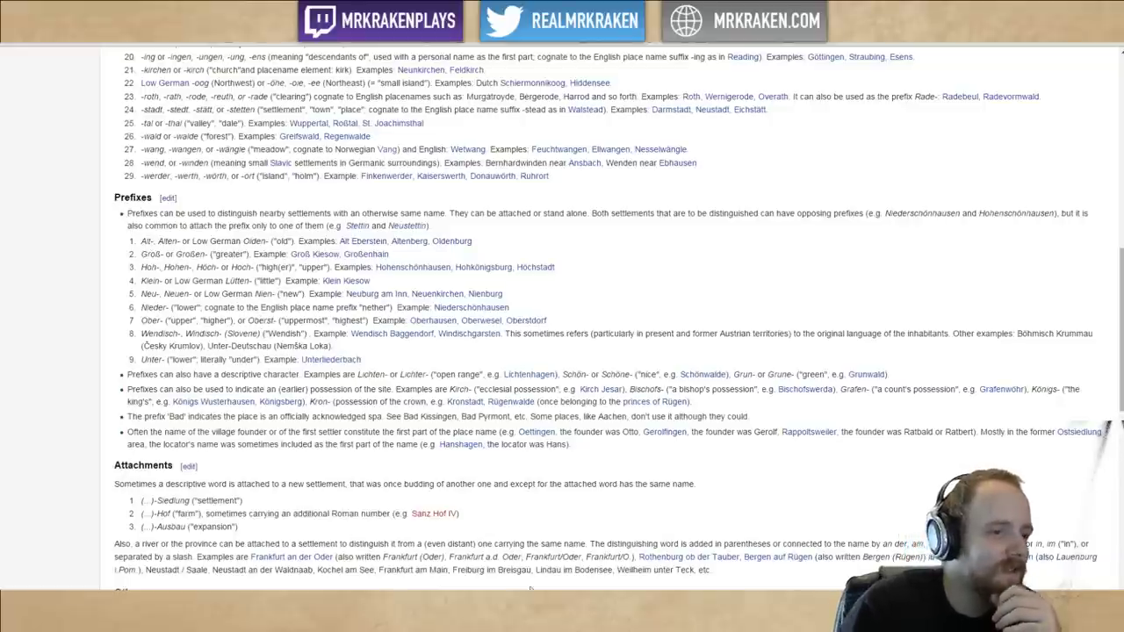
key("alt+Tab")
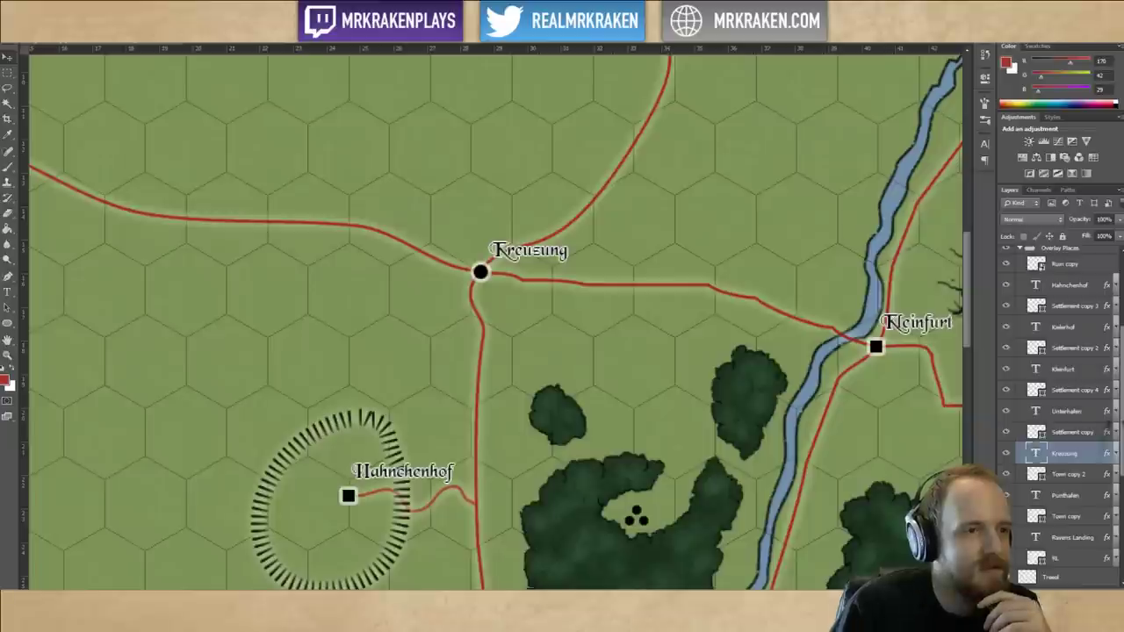
Rename the Kreuzung label at the road crossing as "Neukreuzung".
left_click_drag(545, 360, 513, 359)
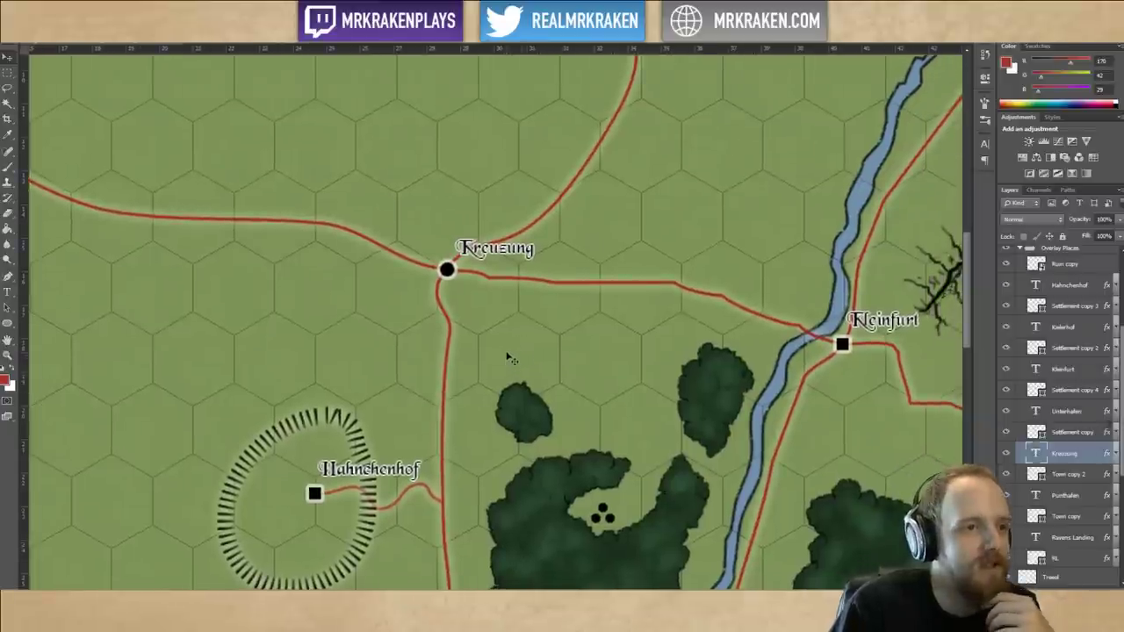
left_click(8, 294)
left_click_drag(825, 364, 705, 303)
left_click_drag(390, 249, 441, 308)
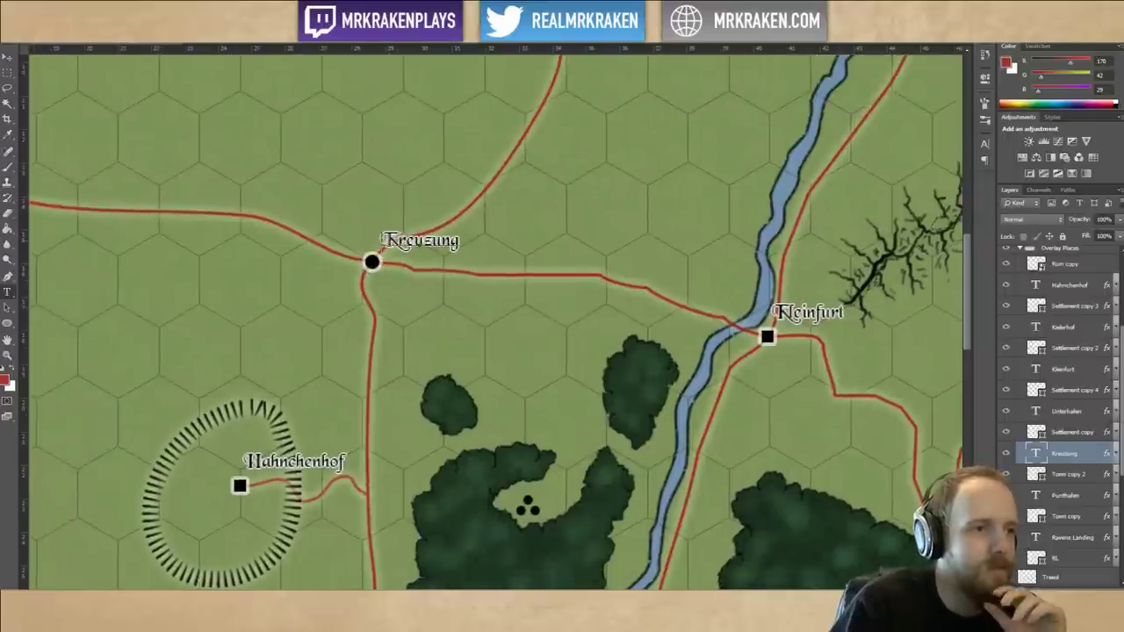
left_click(394, 240)
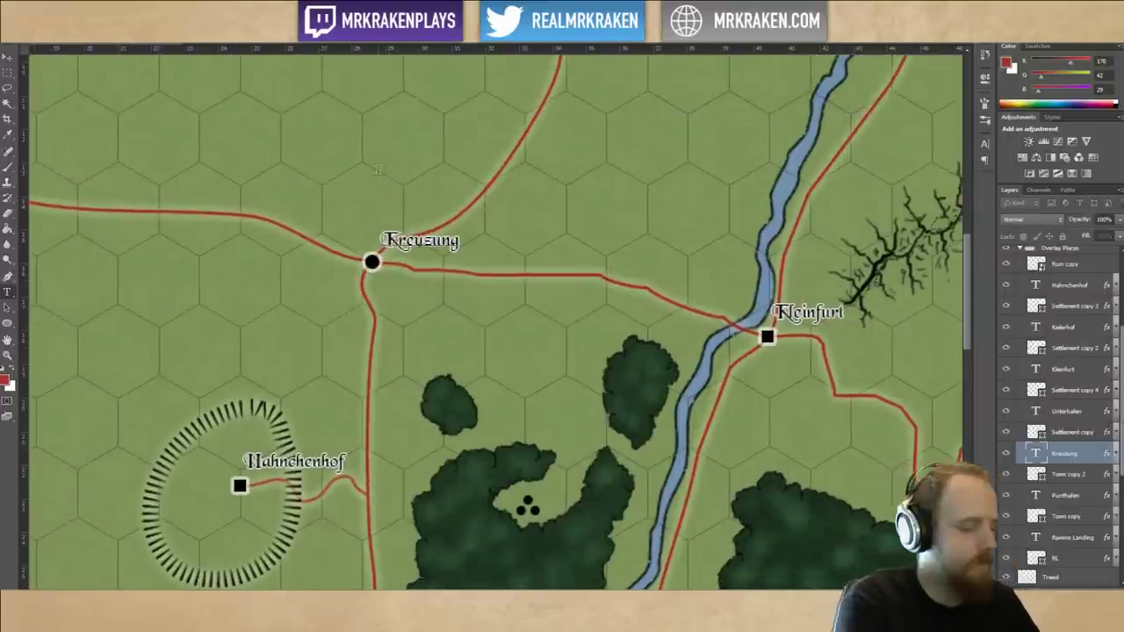
type("New")
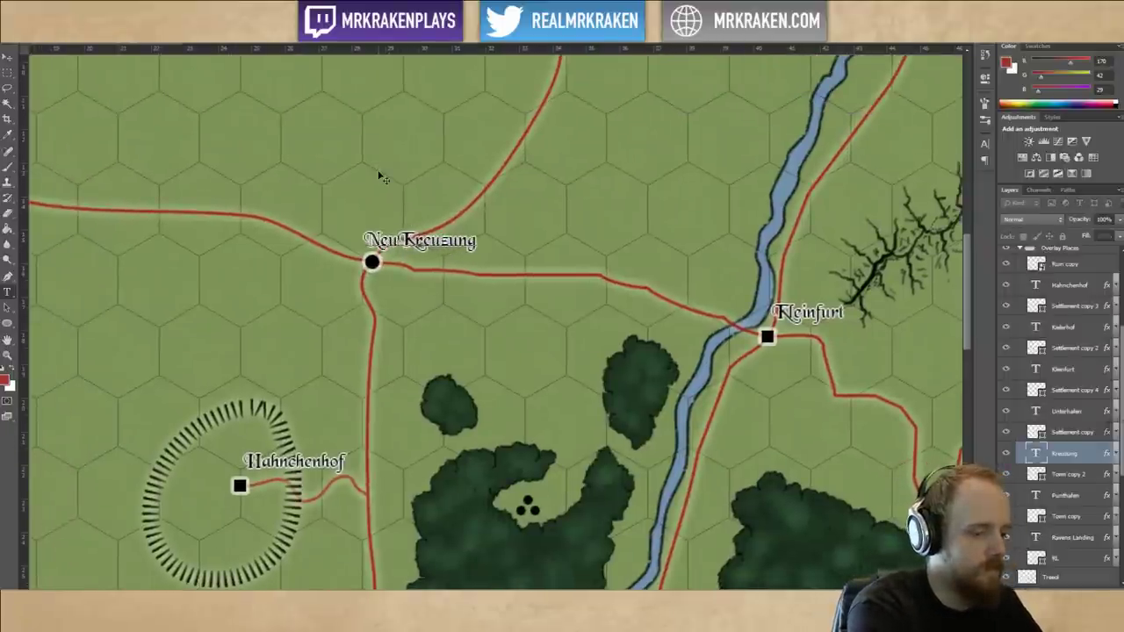
key("BackSpace")
key("BackSpace")
type("u")
key("Delete")
type("k")
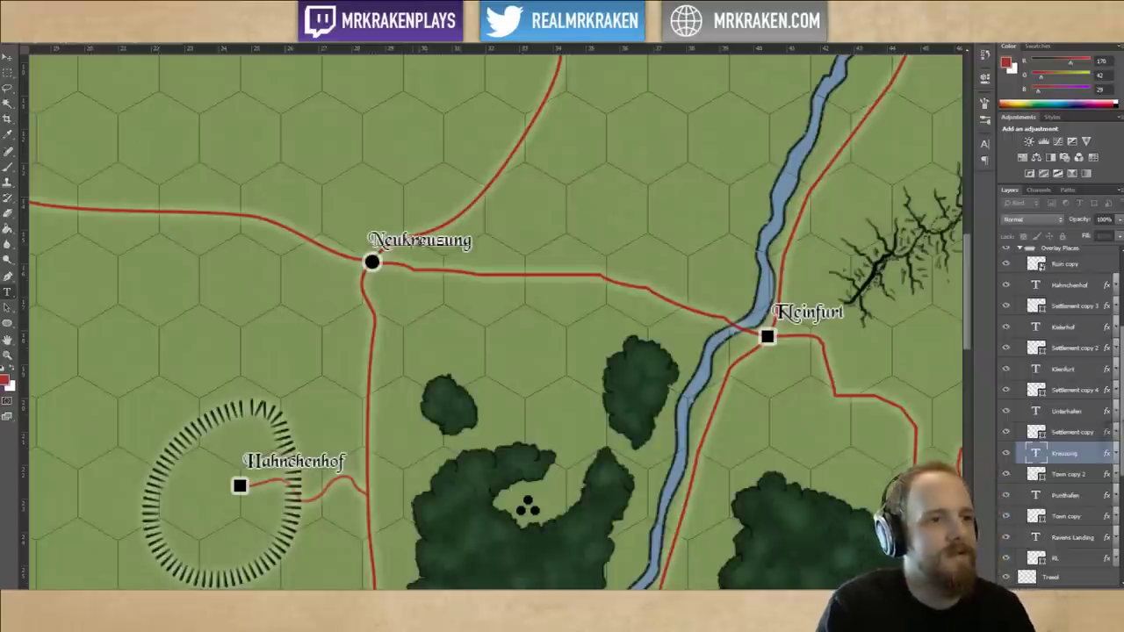
Select the full text of the Neukreuzung label for copying and reposition the label beside its town symbol.
key("ctrl+a")
left_click_drag(288, 167, 339, 166)
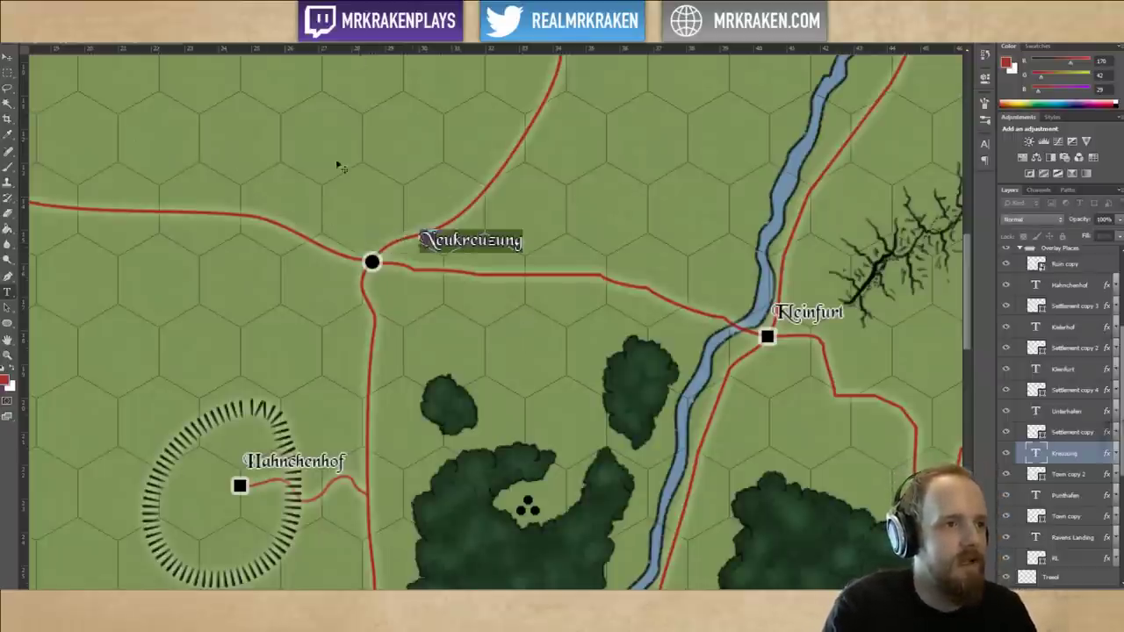
left_click(16, 65)
left_click_drag(489, 245, 450, 246)
Switch to the Verash Places spreadsheet in the browser and paste "Neukreuzung" as the settlement name in row 8.
key("alt+Tab")
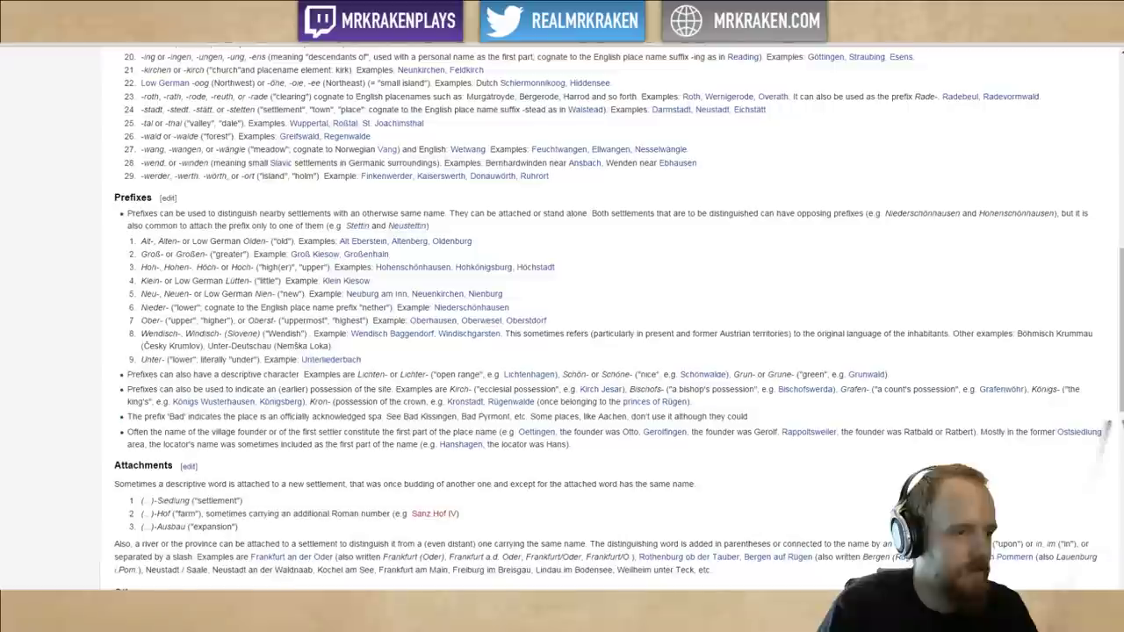
left_click(186, 11)
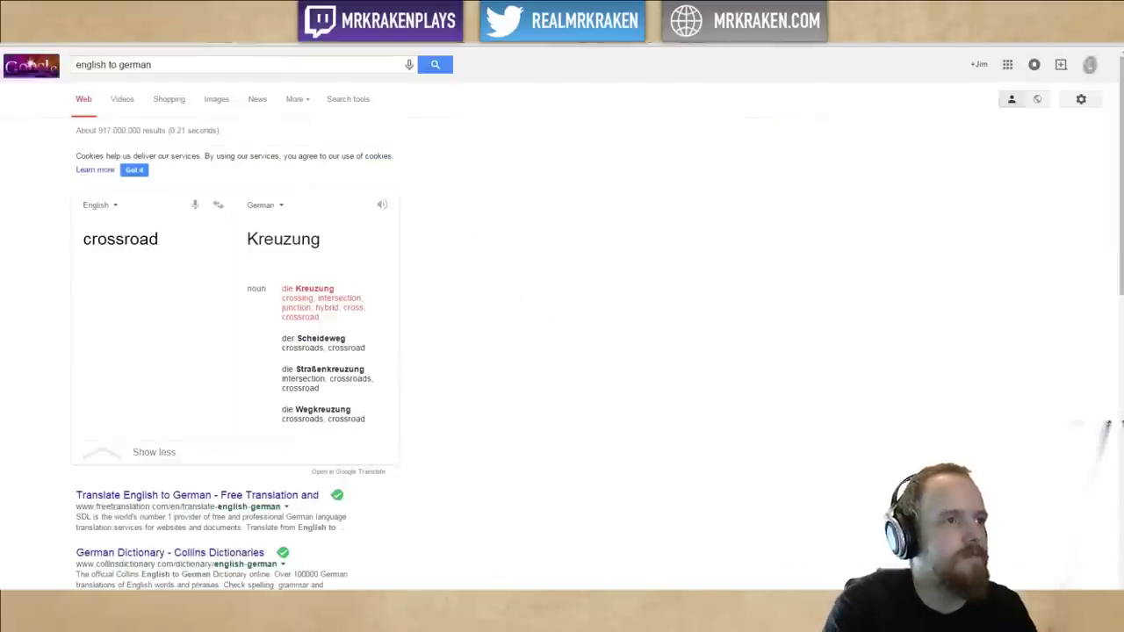
key("ctrl+Tab")
left_click(93, 227)
key("ctrl+v")
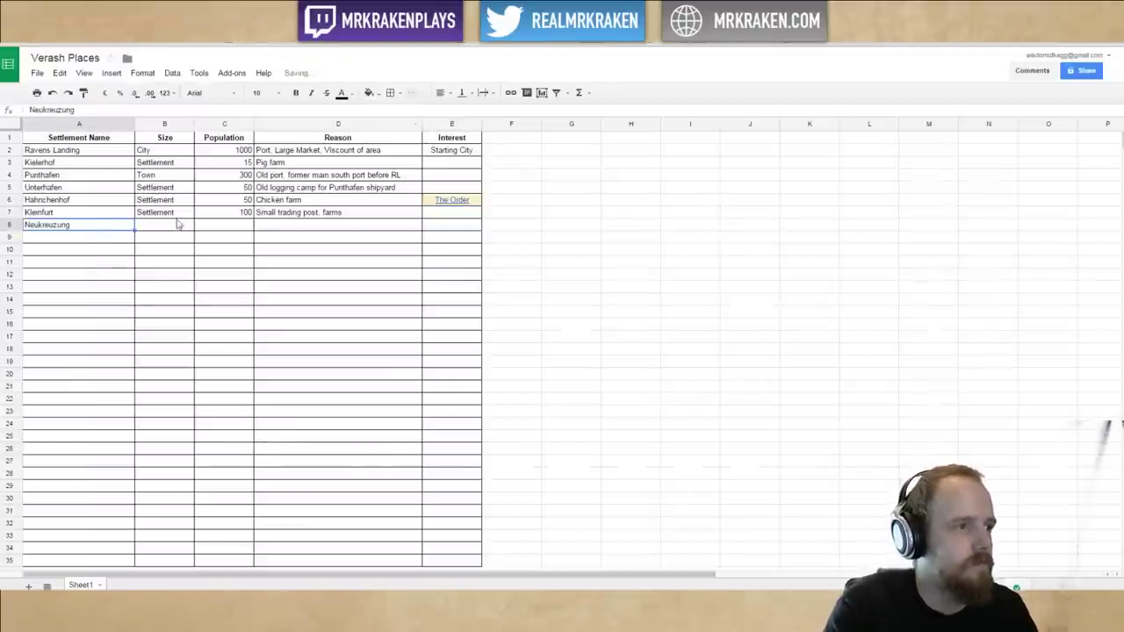
Fill in the Neukreuzung row with size "Town", population 500 and the reason "Crossroads, trading post".
left_click(176, 227)
type("Tow")
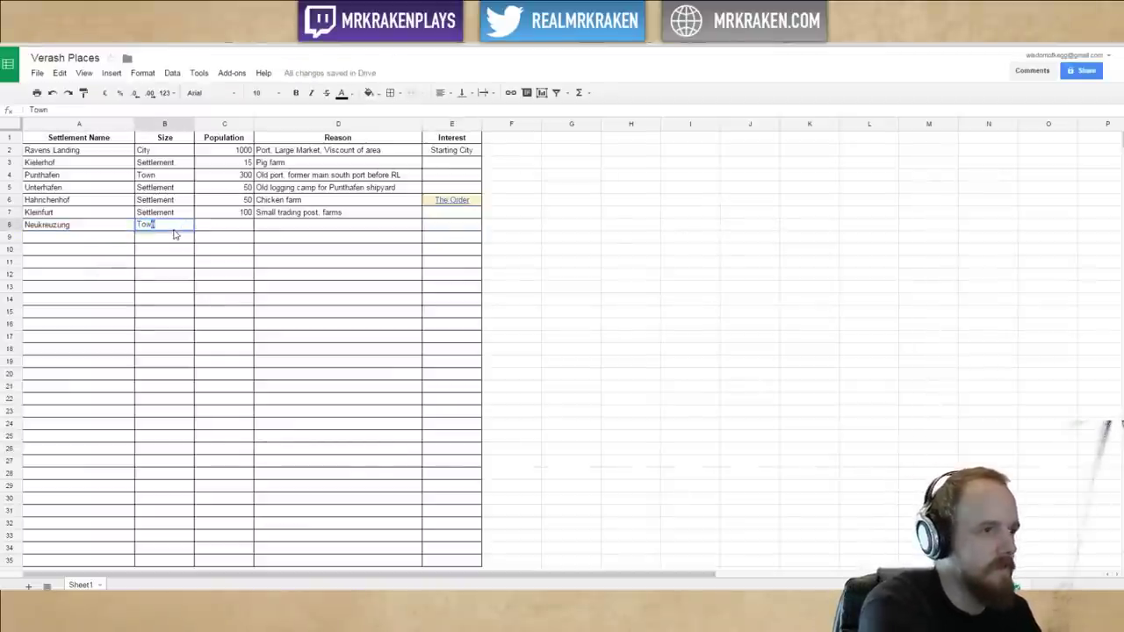
type("n")
key("Tab")
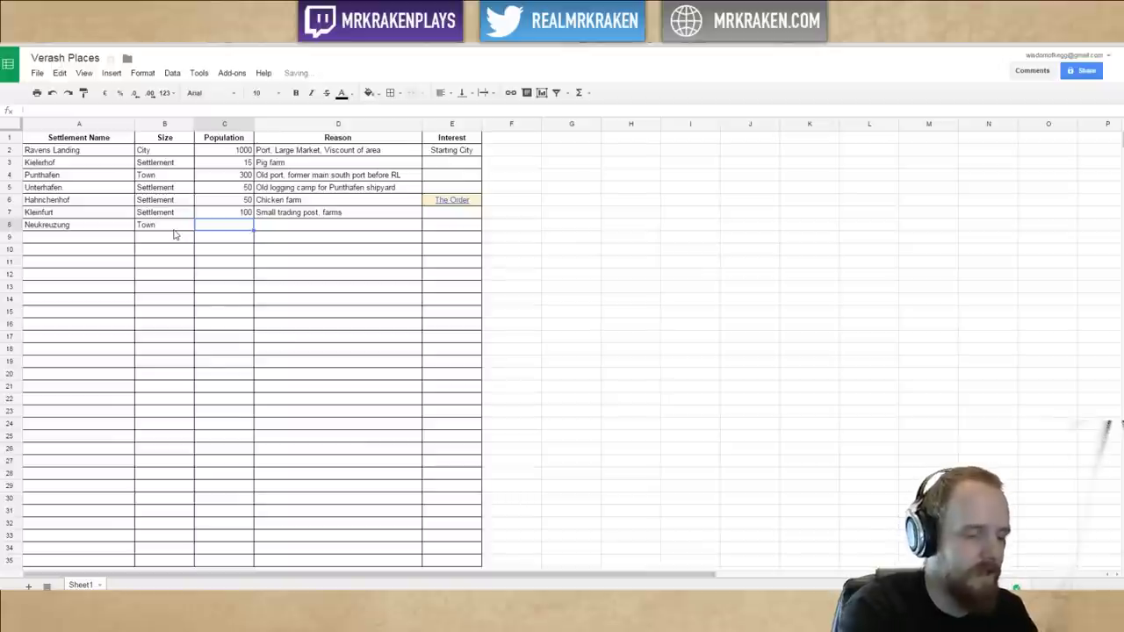
type("500")
key("Tab")
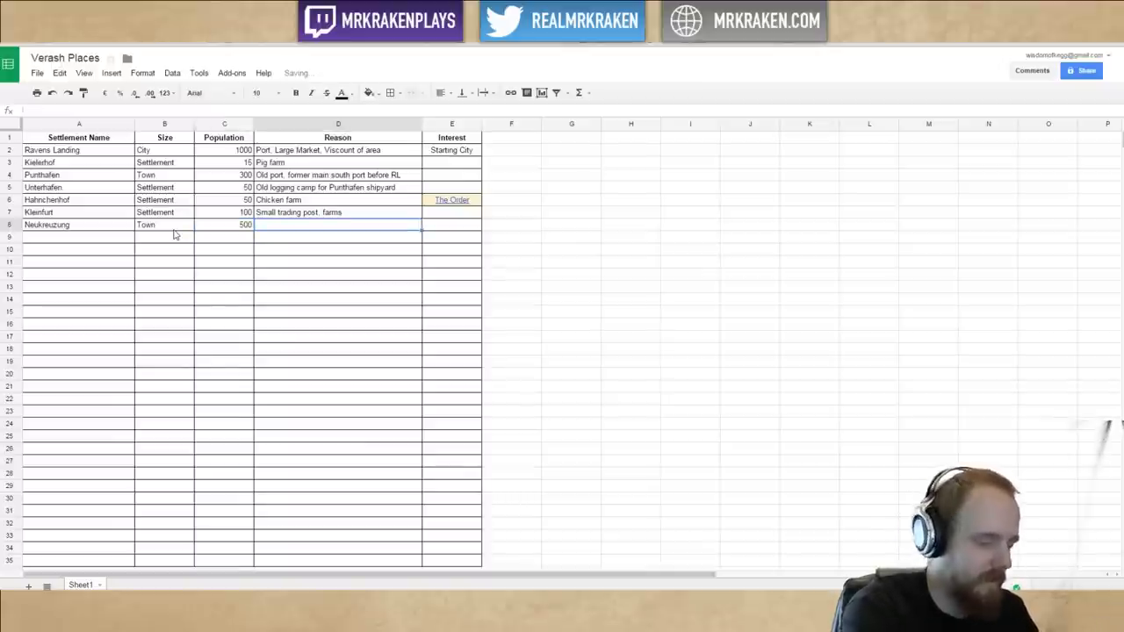
type("Cros")
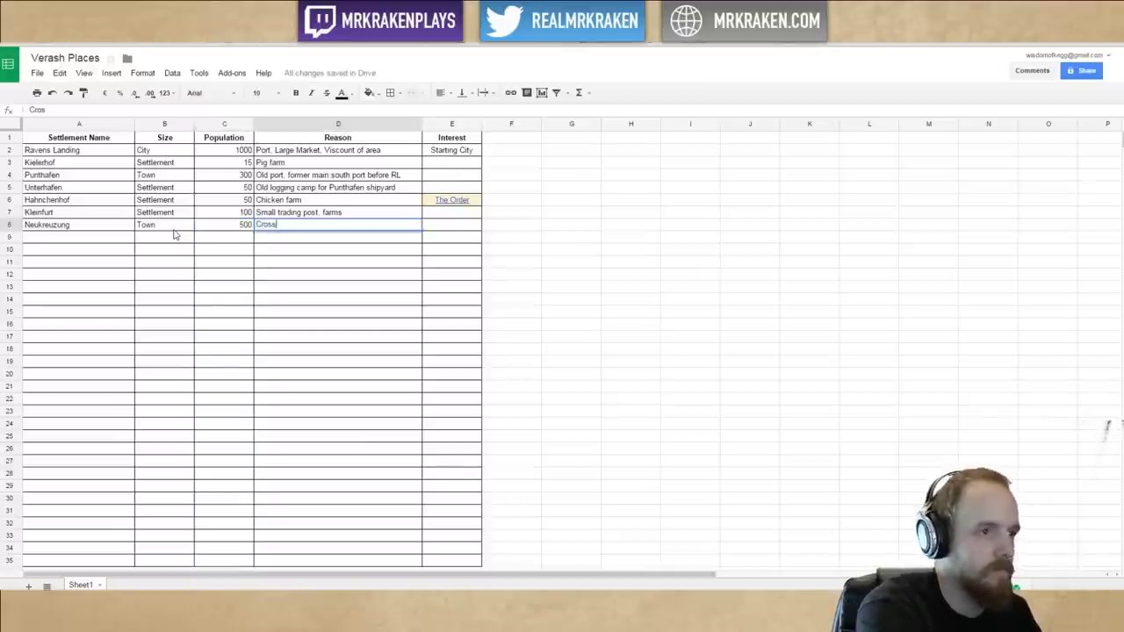
type("sroads")
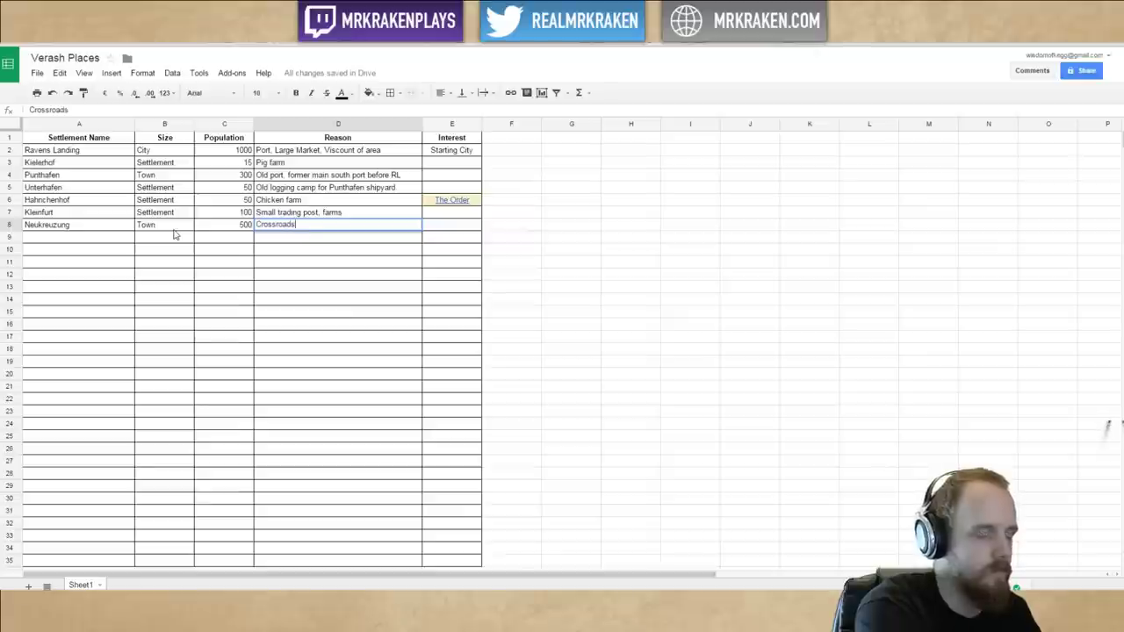
type(", trading post")
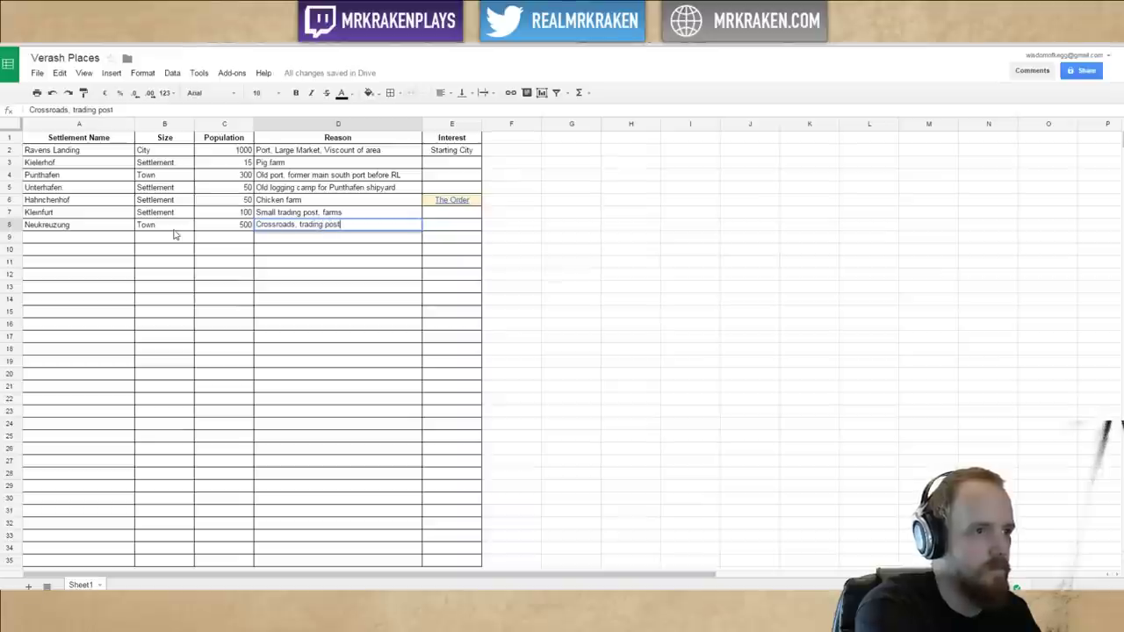
key("Tab")
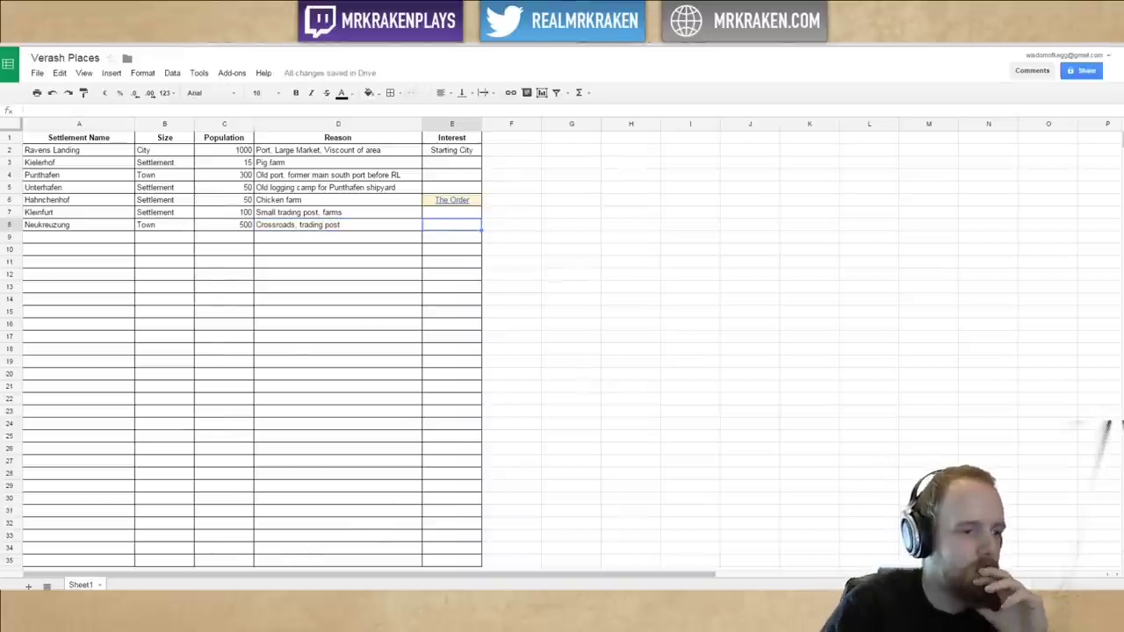
Switch back to Photoshop and examine the map from the Ravens Landing coast and Punthafen north to Neukreuzung.
key("alt+Tab")
scroll(389, 494, "down", 10)
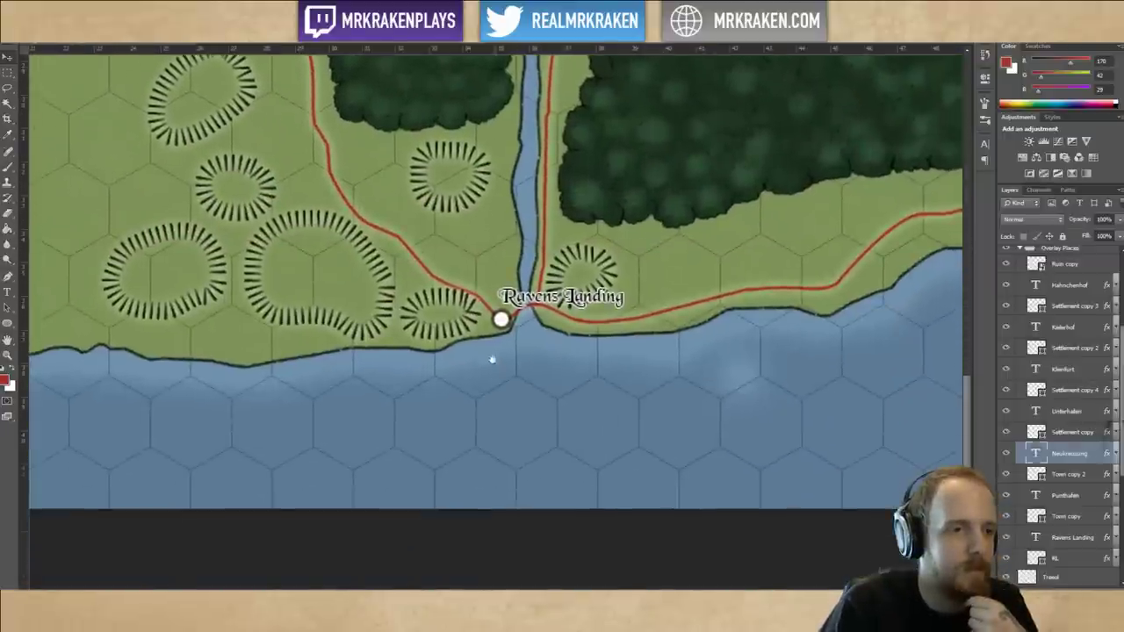
mouse_move(492, 359)
left_mouse_down()
mouse_move(444, 369)
mouse_move(443, 411)
left_mouse_up()
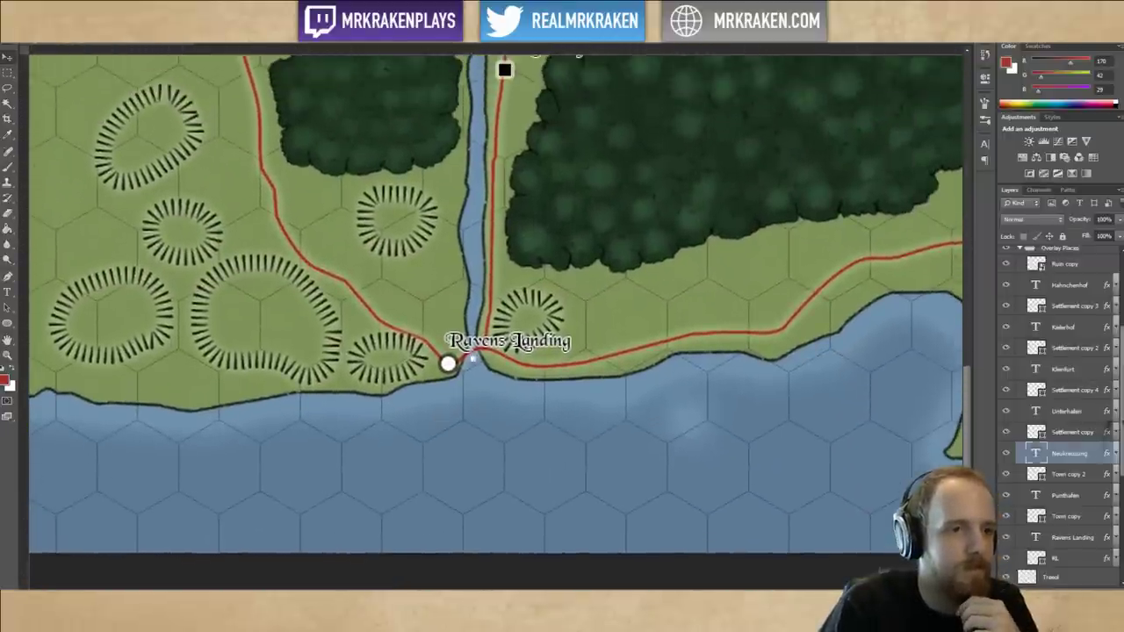
left_click_drag(447, 281, 465, 357)
scroll(465, 356, "up", 7)
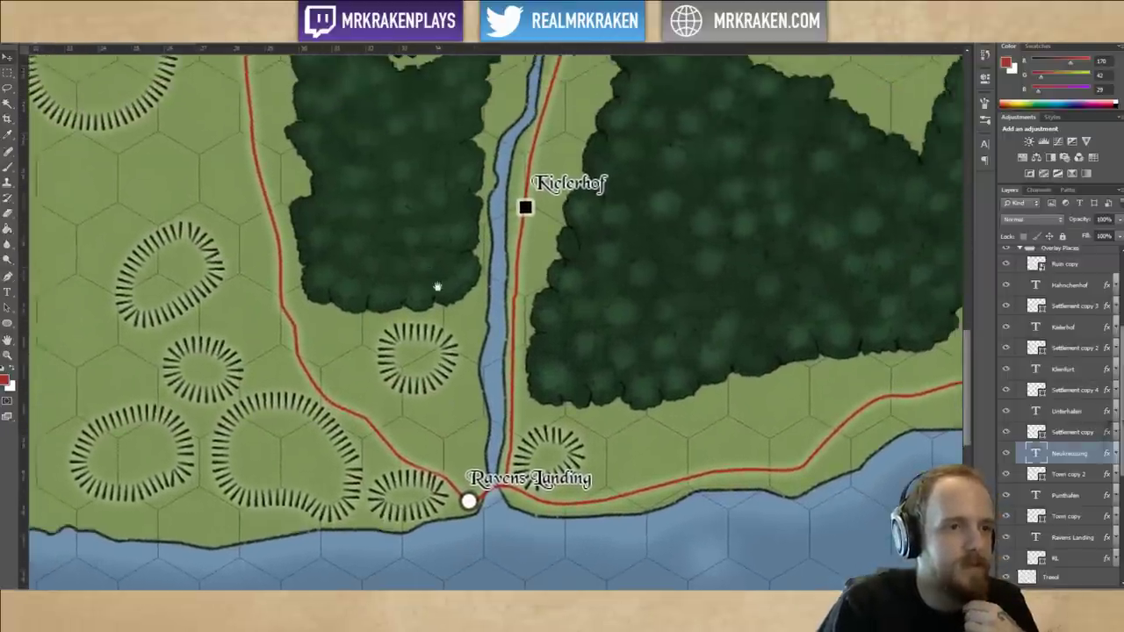
scroll(457, 281, "left", 2)
scroll(482, 284, "up", 4)
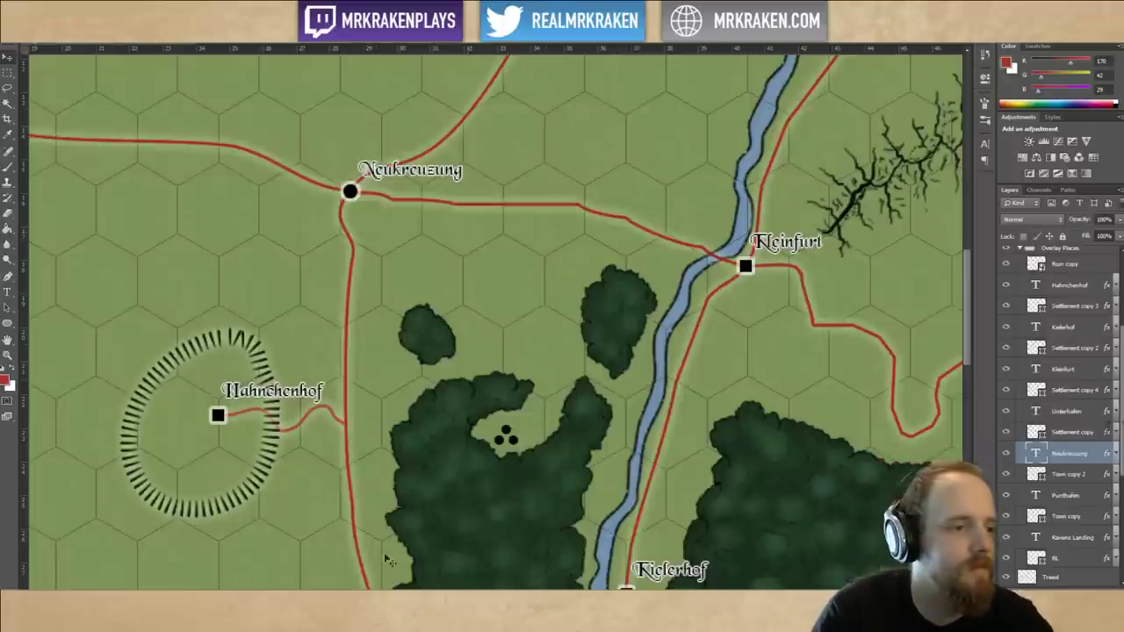
scroll(466, 495, "down", 8)
left_click_drag(573, 296, 537, 290)
scroll(537, 292, "down", 5)
scroll(537, 292, "right", 5)
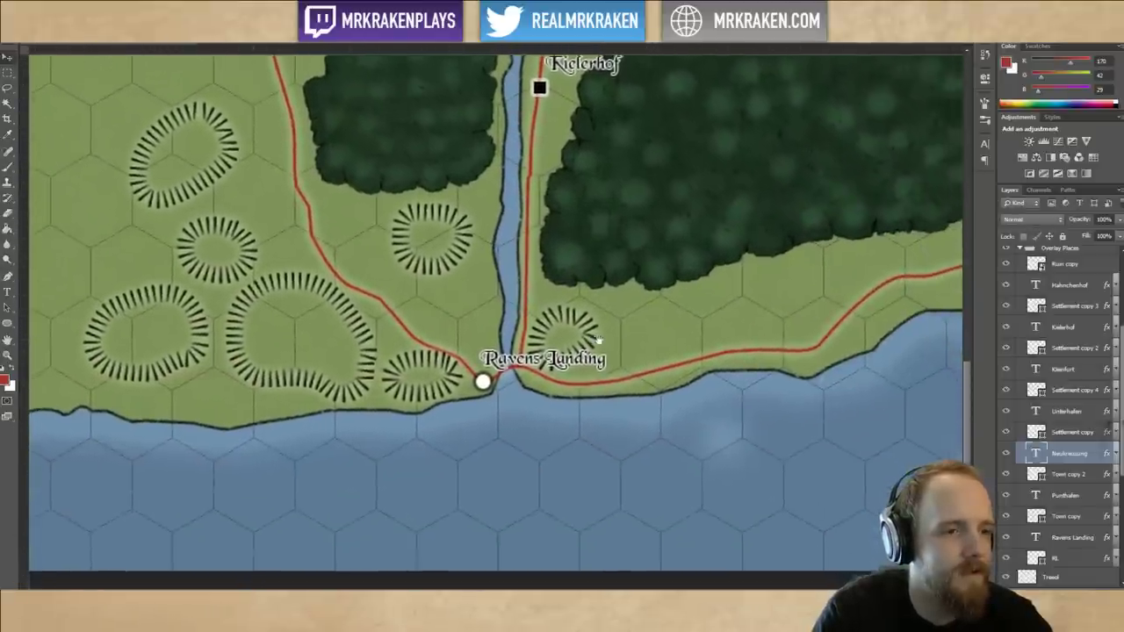
scroll(500, 268, "down", 1)
scroll(500, 268, "right", 1)
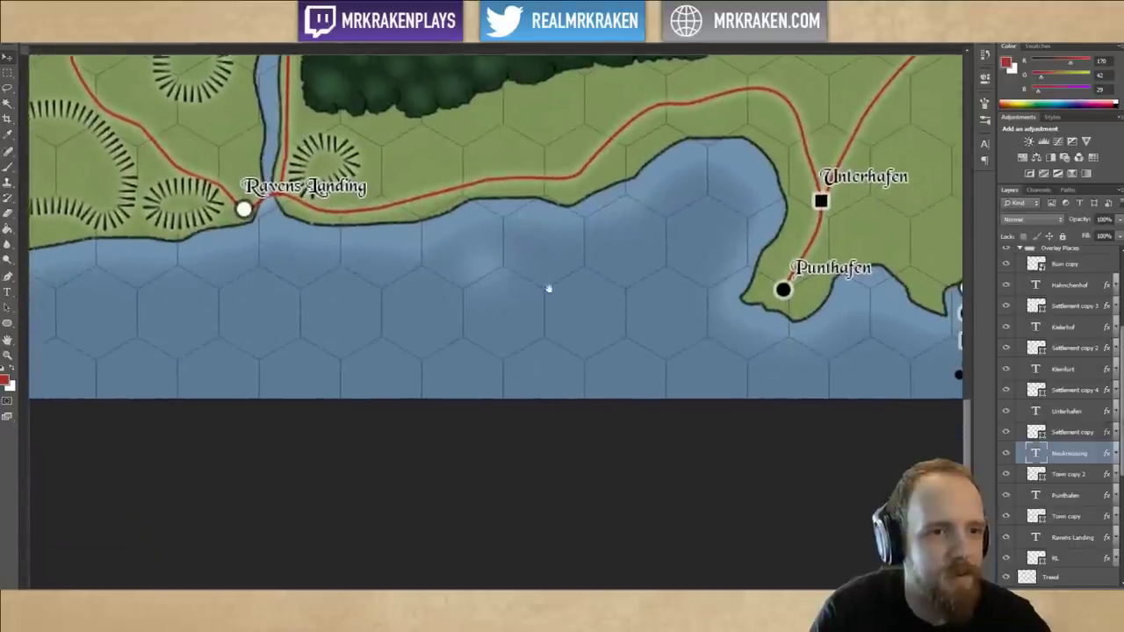
scroll(627, 364, "up", 5)
scroll(627, 363, "left", 6)
scroll(634, 380, "up", 6)
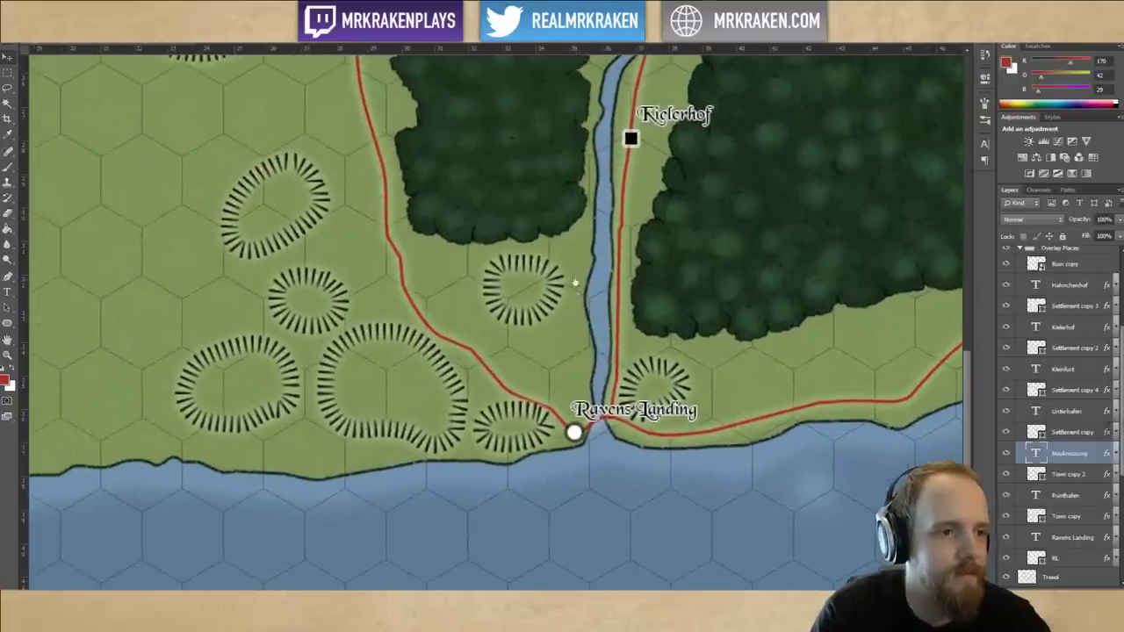
scroll(627, 359, "left", 3)
scroll(593, 314, "up", 1)
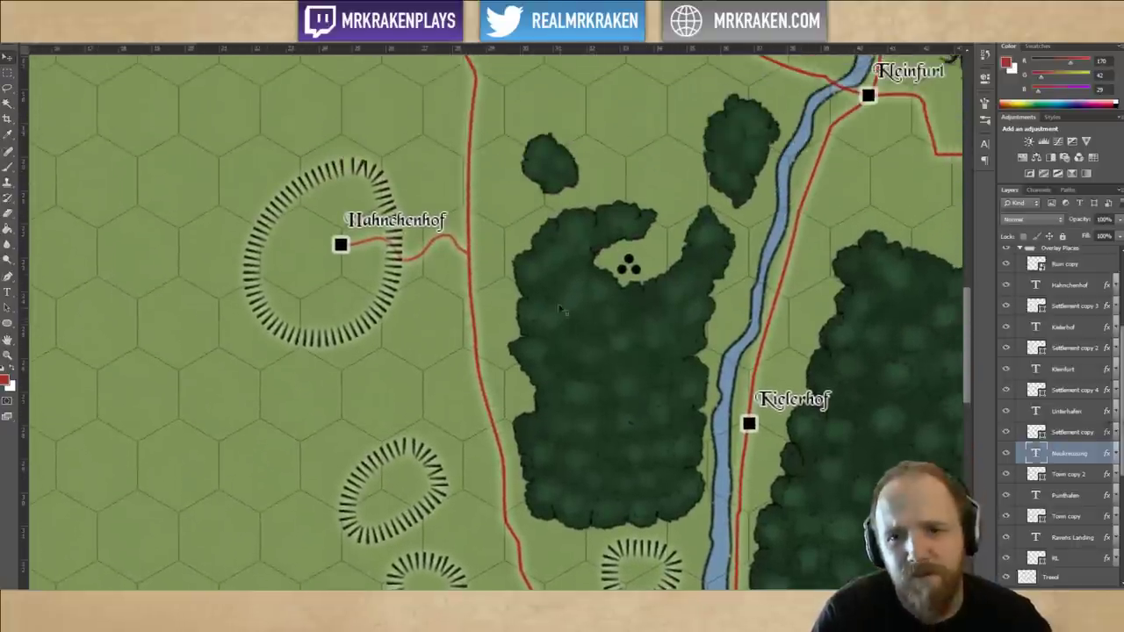
scroll(577, 260, "up", 5)
scroll(565, 364, "up", 5)
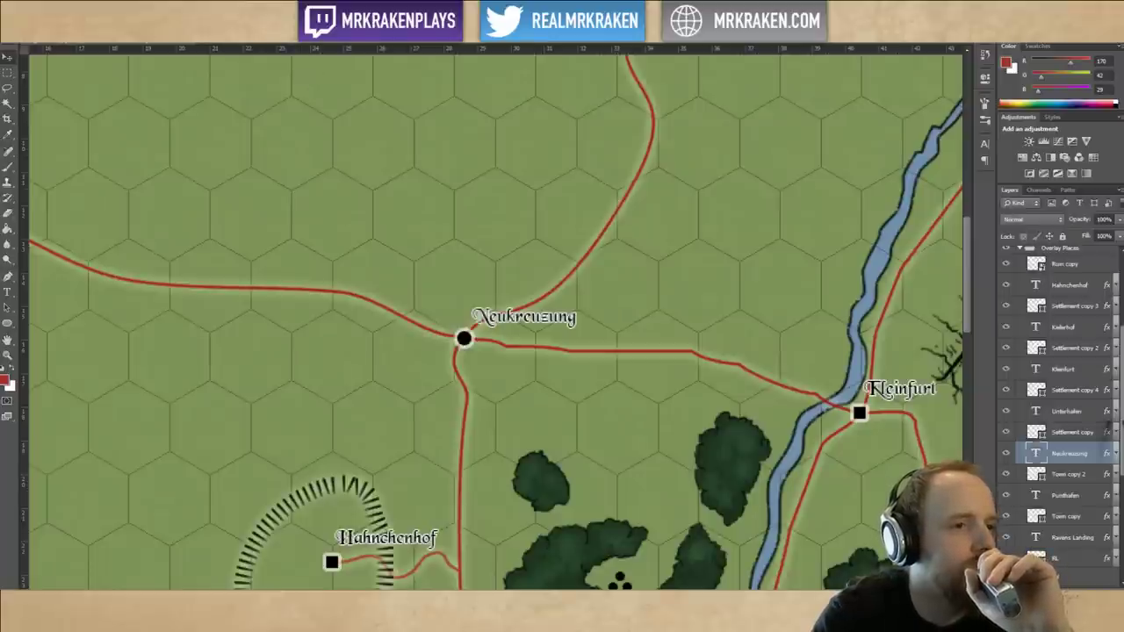
Examine the road west of Neukreuzung, the whole map and the mountain ranges east of Kleinfurt.
left_click_drag(495, 397, 603, 208)
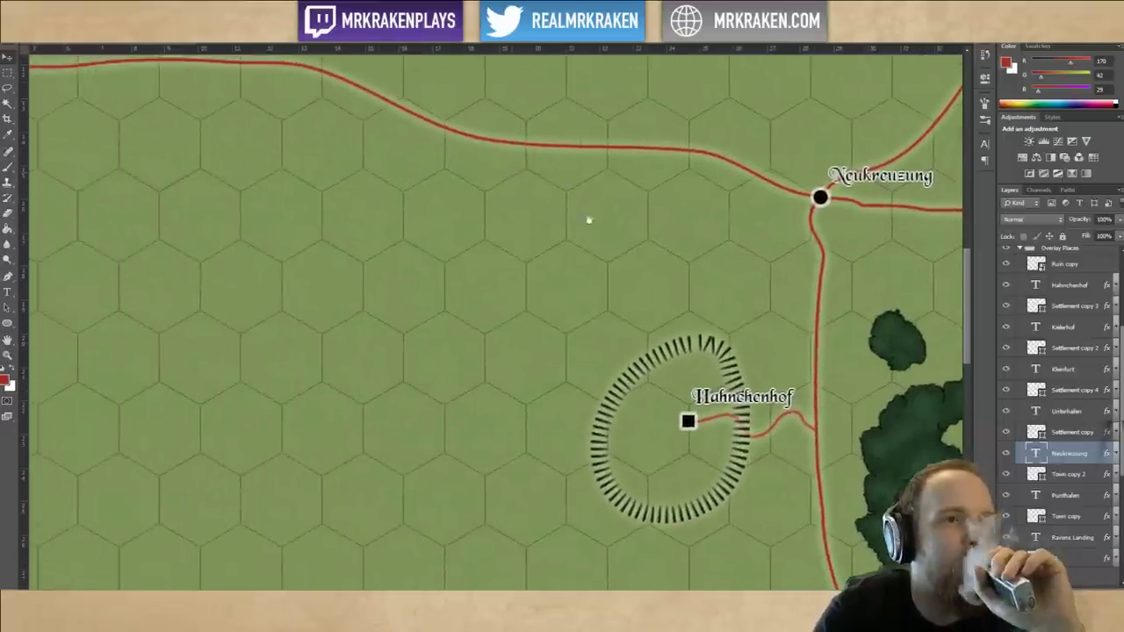
left_click_drag(527, 195, 600, 225)
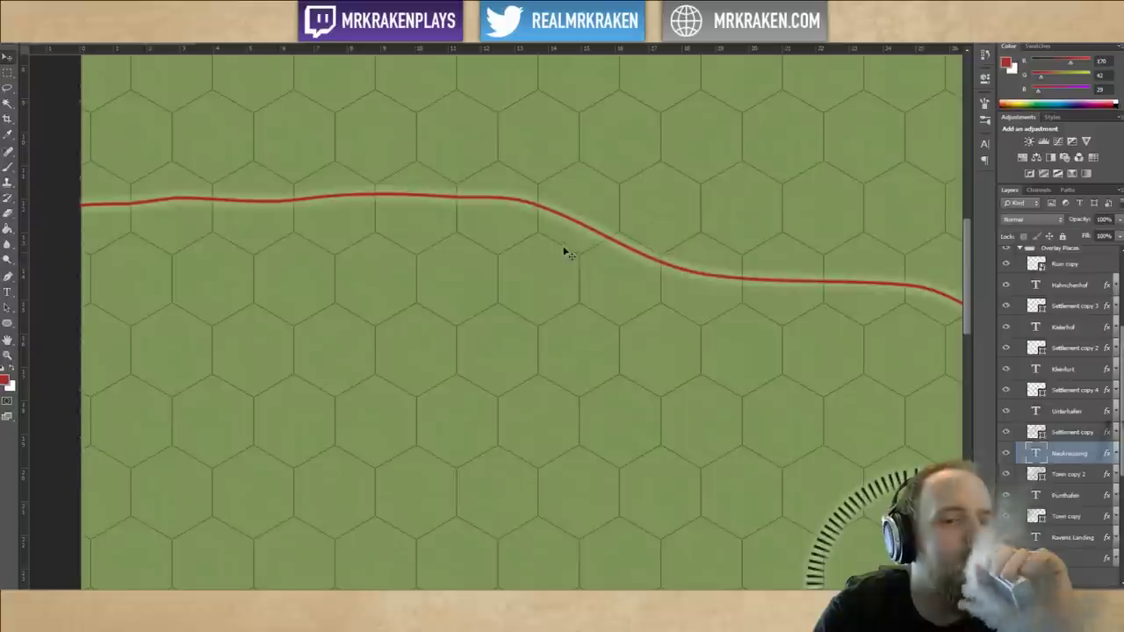
scroll(533, 255, "down", 10)
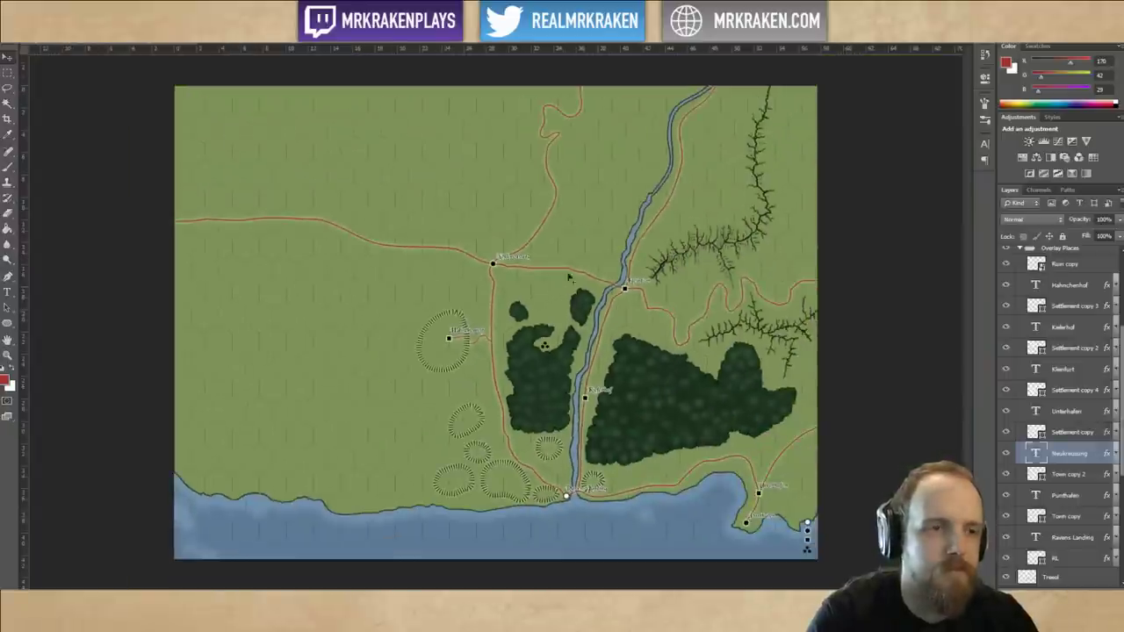
key("ctrl+plus")
left_click_drag(701, 239, 622, 281)
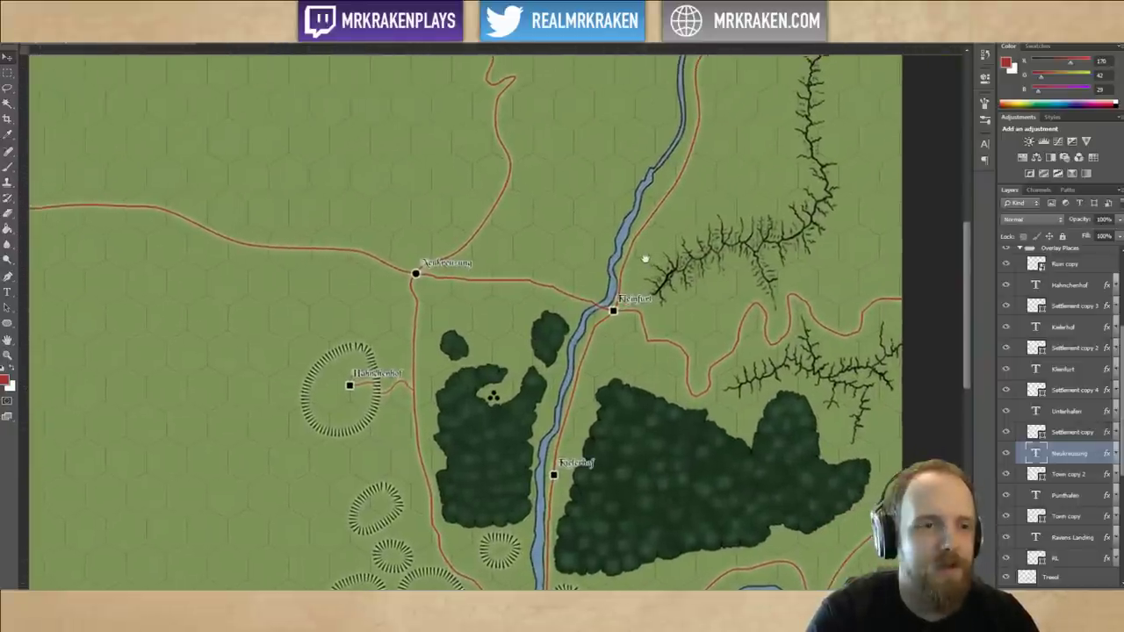
left_click_drag(775, 259, 745, 247)
scroll(745, 248, "right", 3)
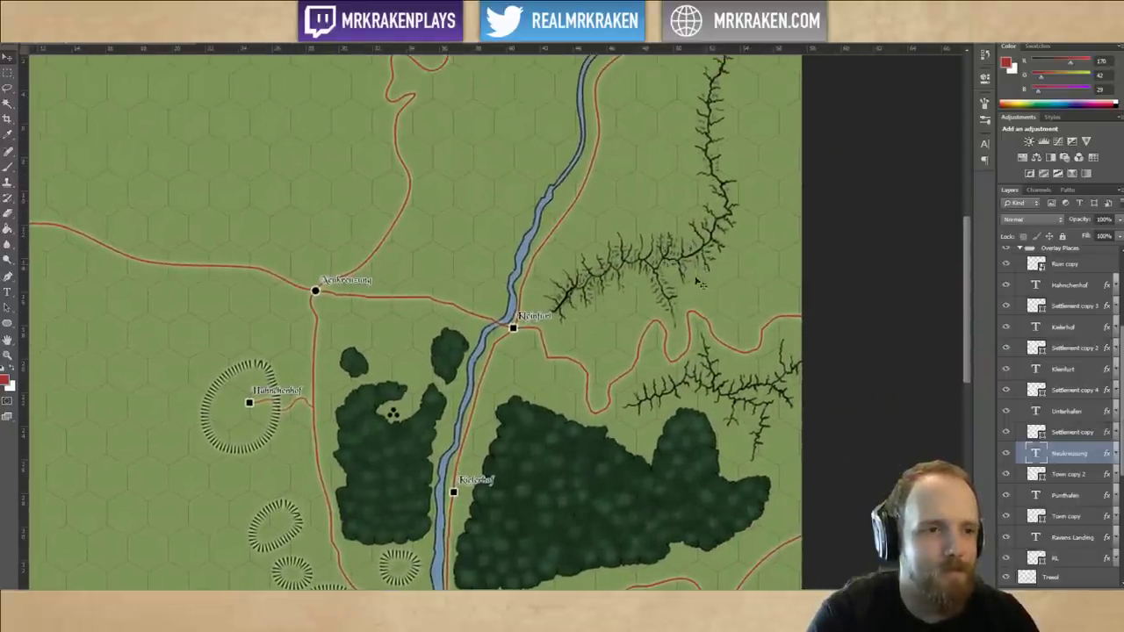
key("ctrl+plus")
key("ctrl+minus")
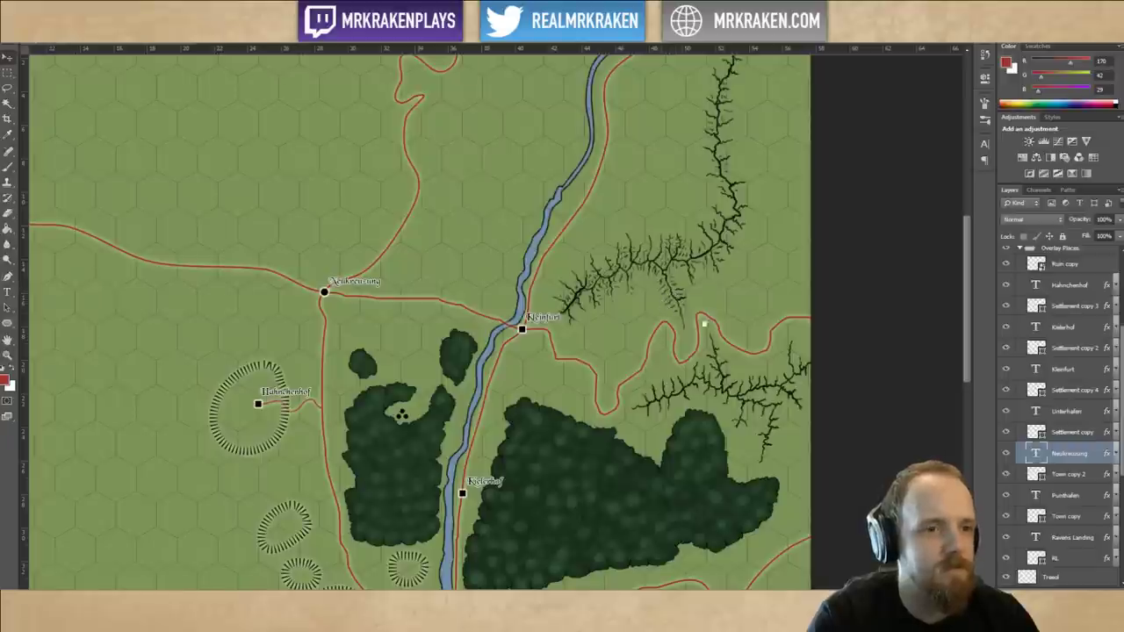
Collapse the Overlay Places layer group and make the OL layer below the Mountains group active.
left_click_drag(714, 326, 665, 425)
key("ctrl+plus")
key("ctrl+plus")
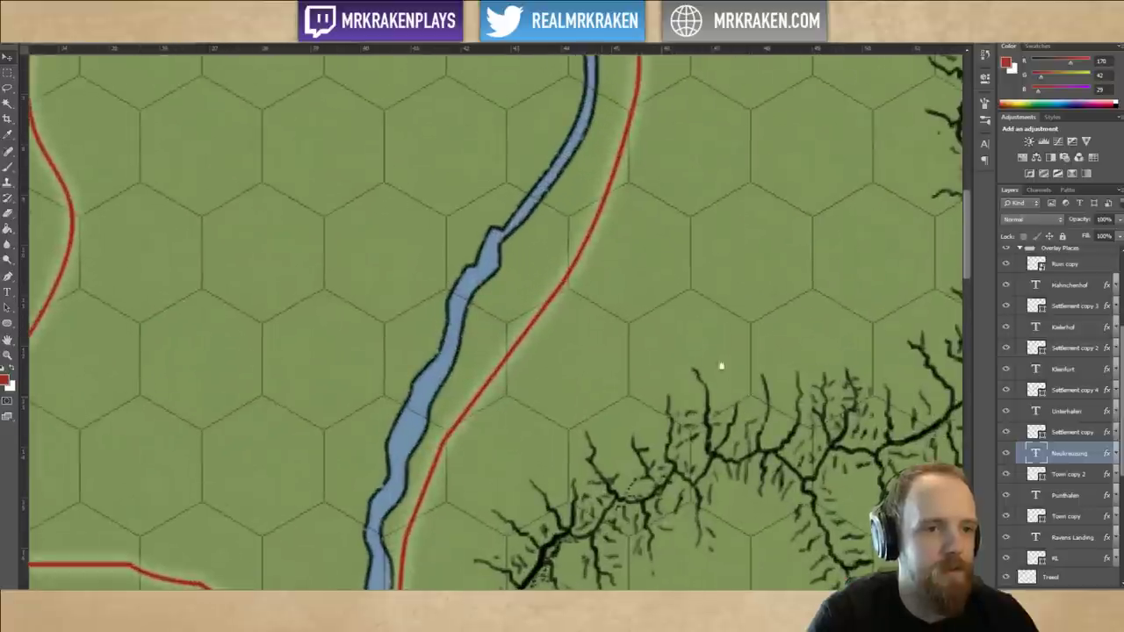
left_click_drag(718, 368, 661, 268)
key("ctrl+minus")
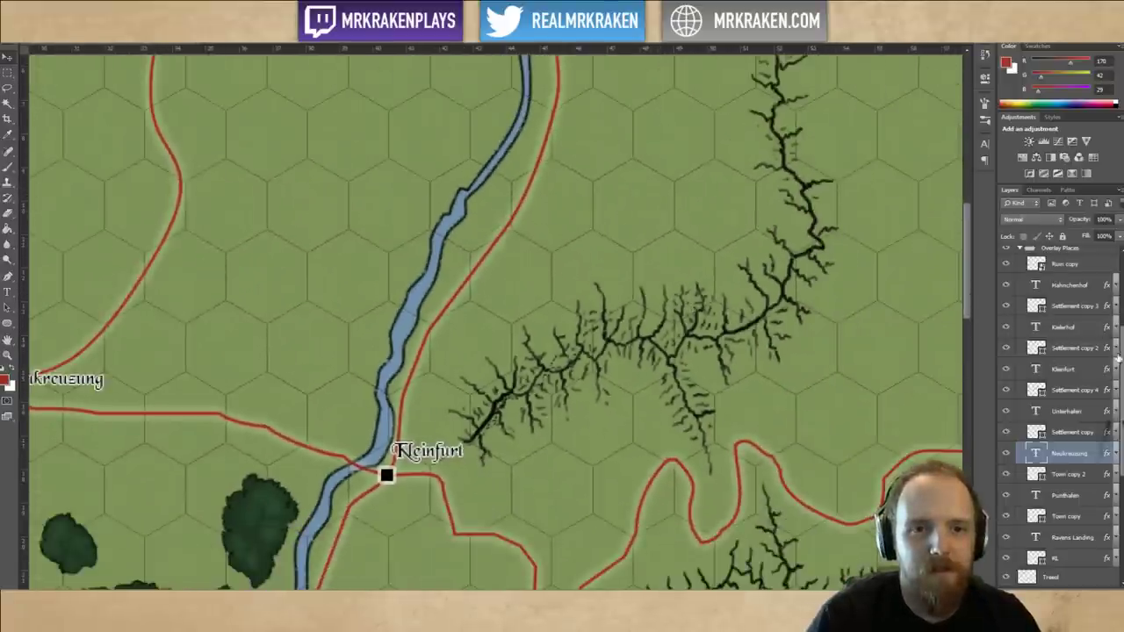
scroll(1041, 312, "up", 3)
left_click(1022, 303)
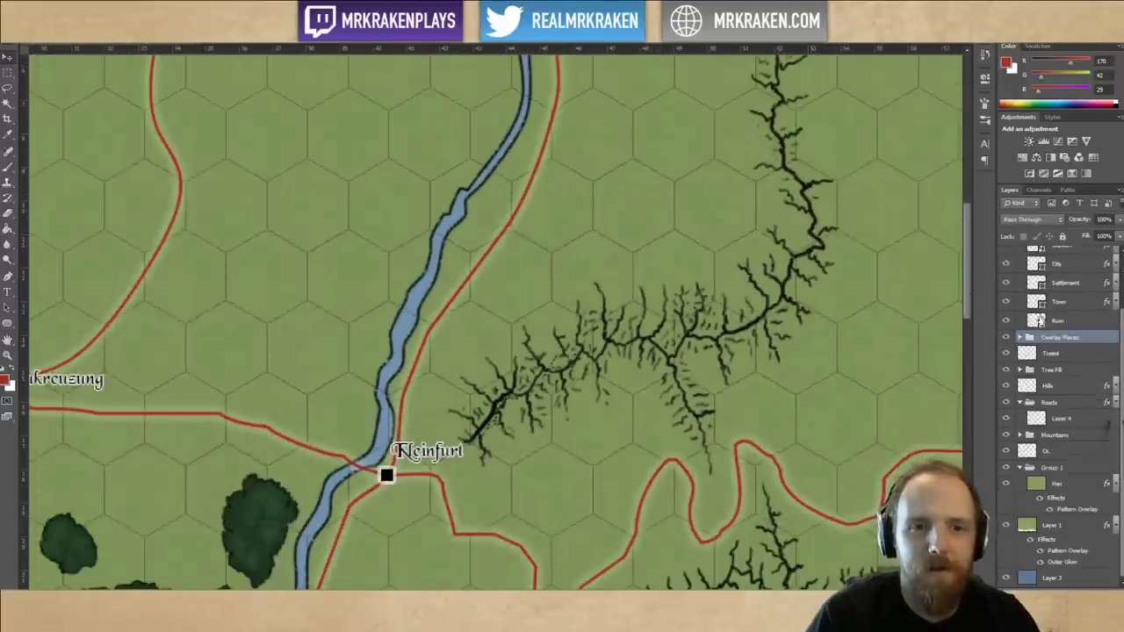
left_click(1067, 354)
left_click(1080, 419)
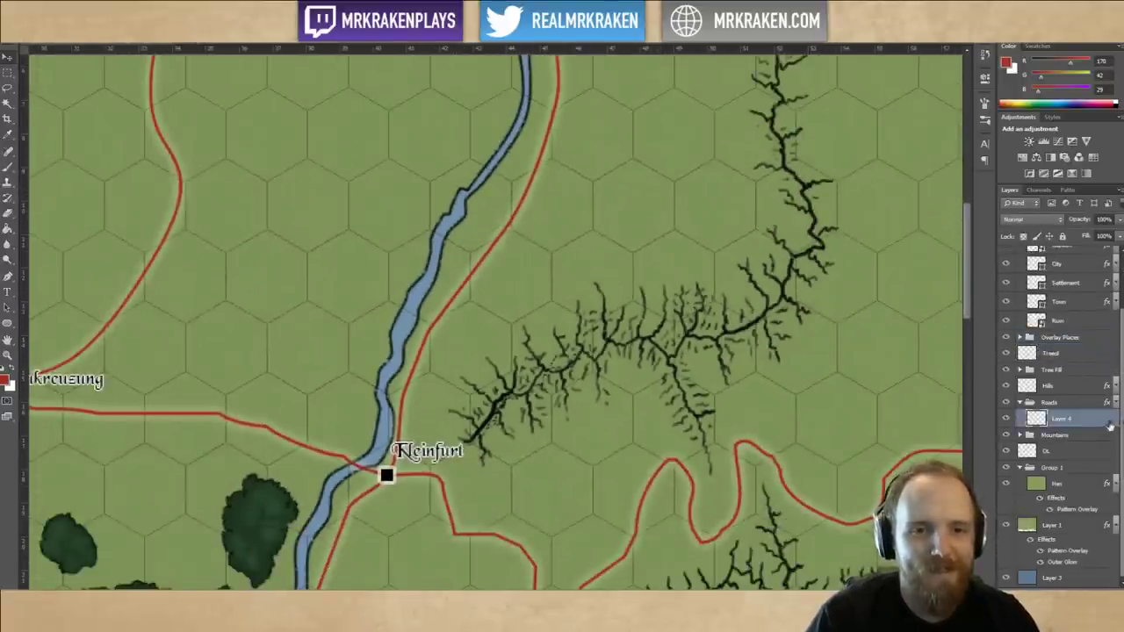
scroll(1080, 419, "up", 3)
scroll(1107, 427, "down", 3)
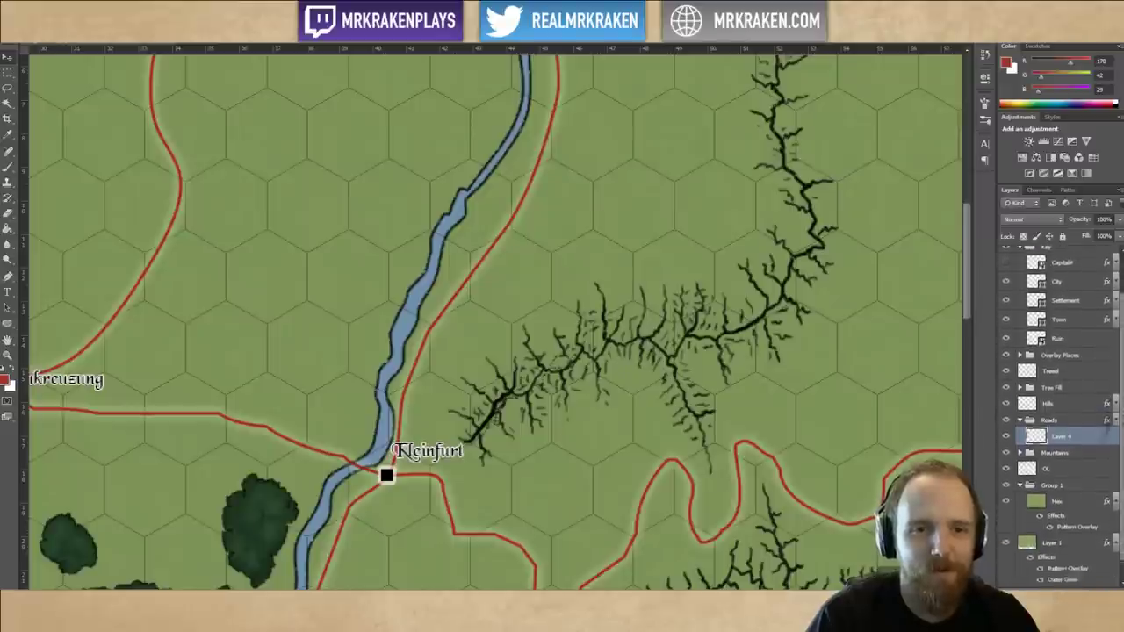
left_click(1061, 450)
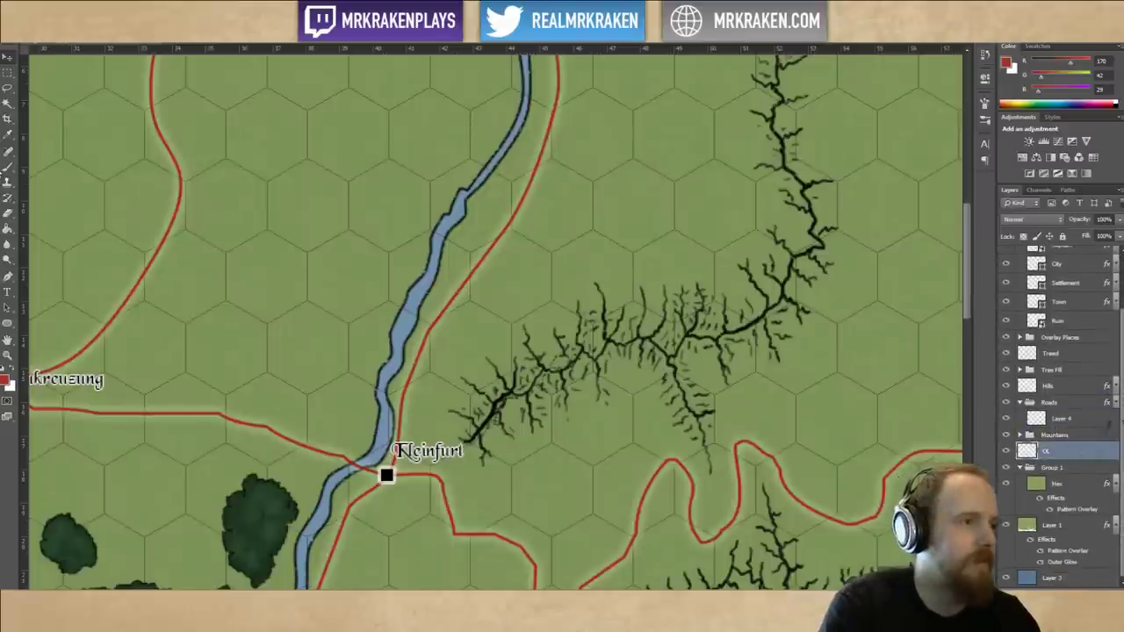
Activate the Brush tool with the default black foreground colour and pick a brush from the preset list.
left_click(5, 372)
left_click(7, 166)
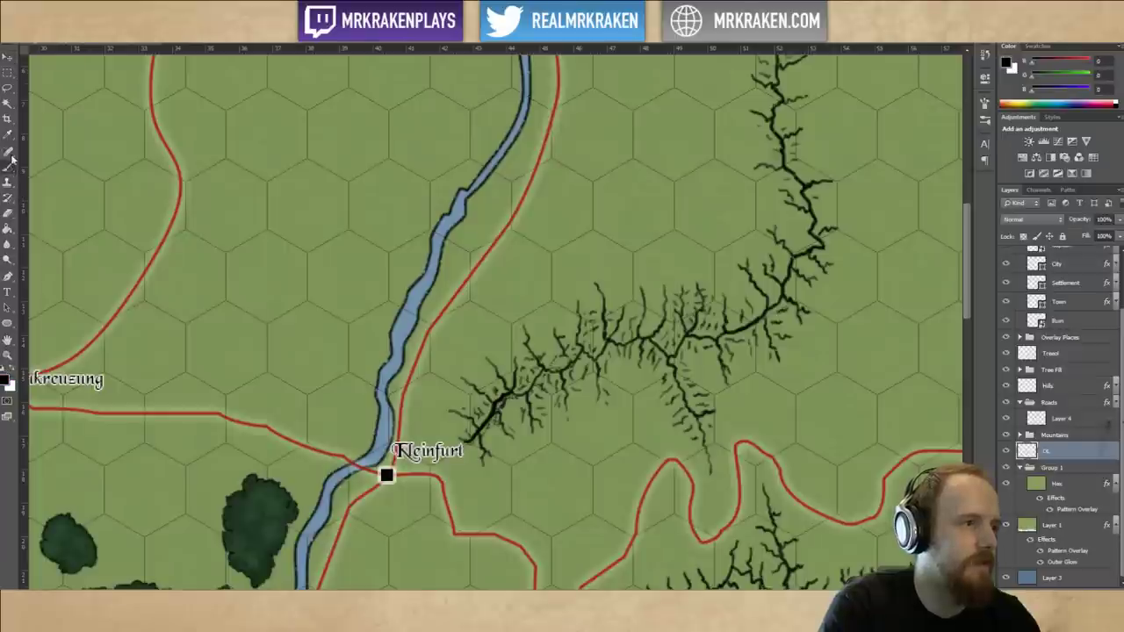
left_click(42, 28)
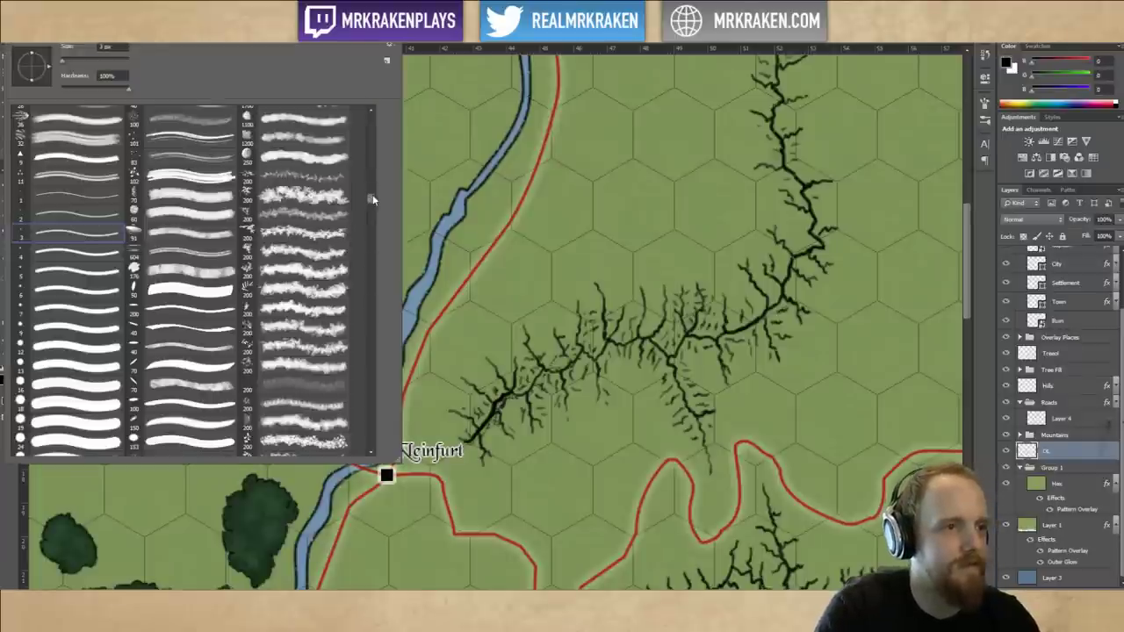
mouse_move(372, 194)
left_mouse_down()
mouse_move(375, 119)
mouse_move(396, 240)
mouse_move(395, 225)
left_mouse_up()
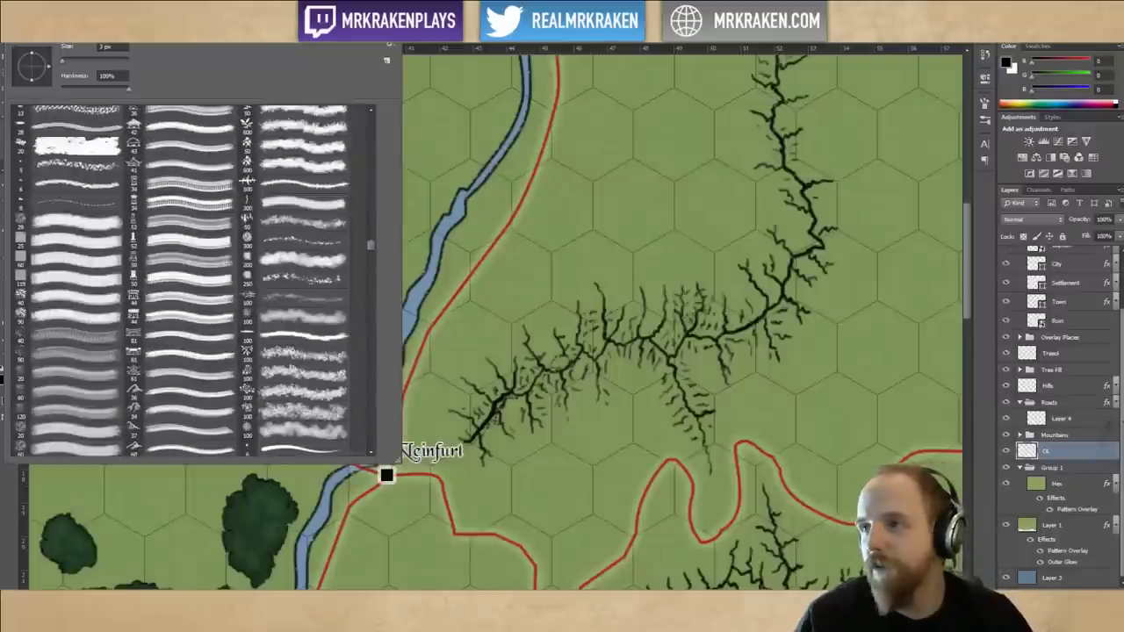
key("Escape")
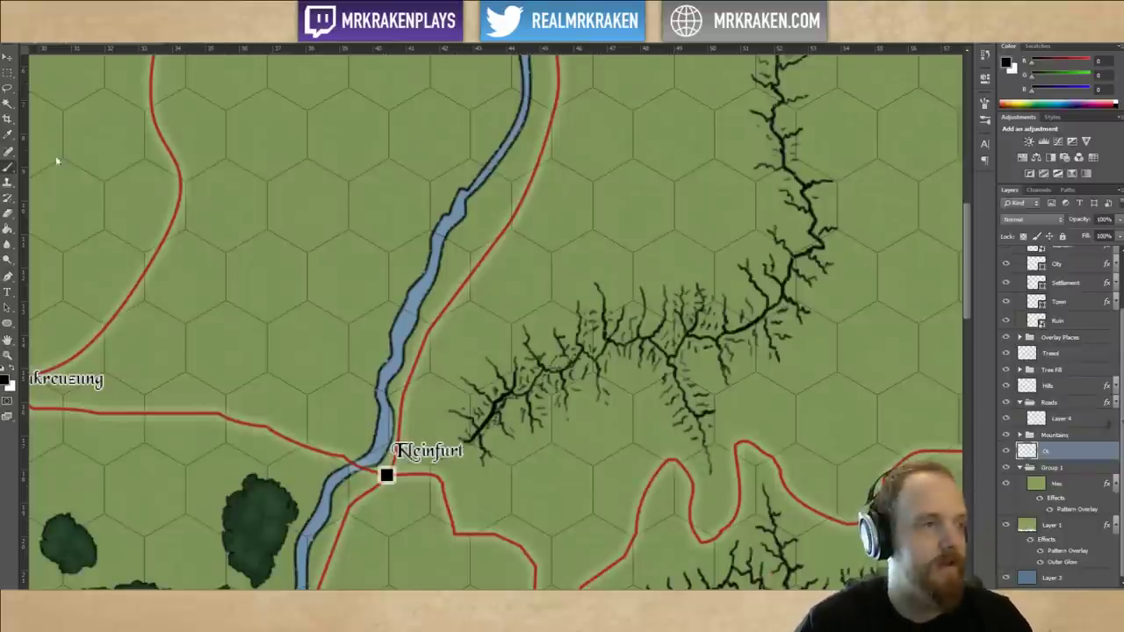
left_click(41, 27)
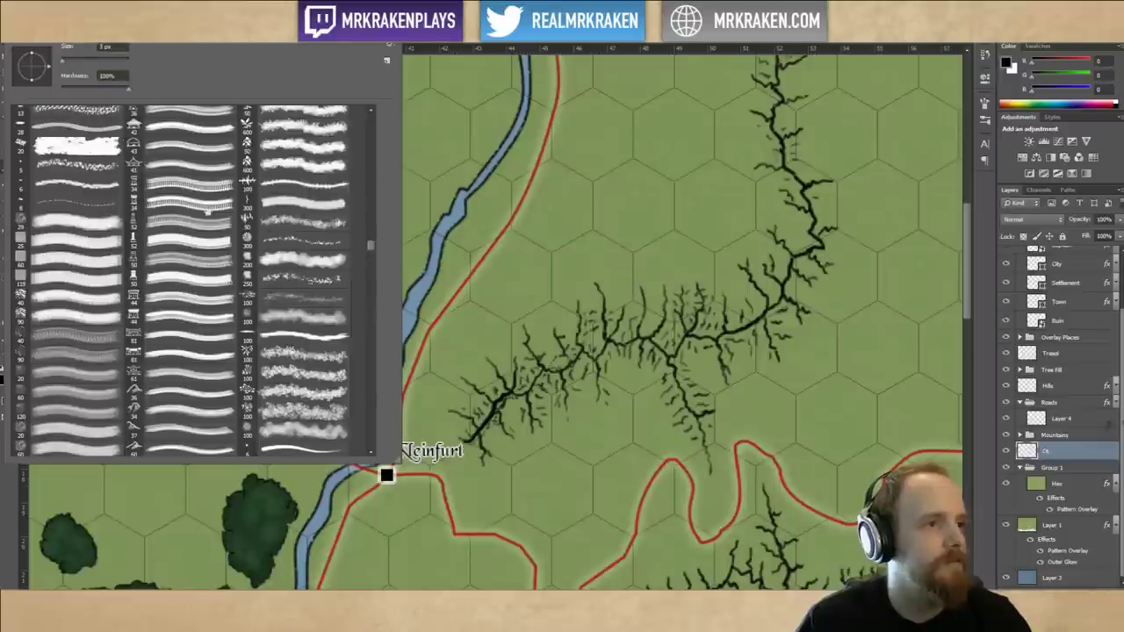
scroll(354, 251, "down", 10)
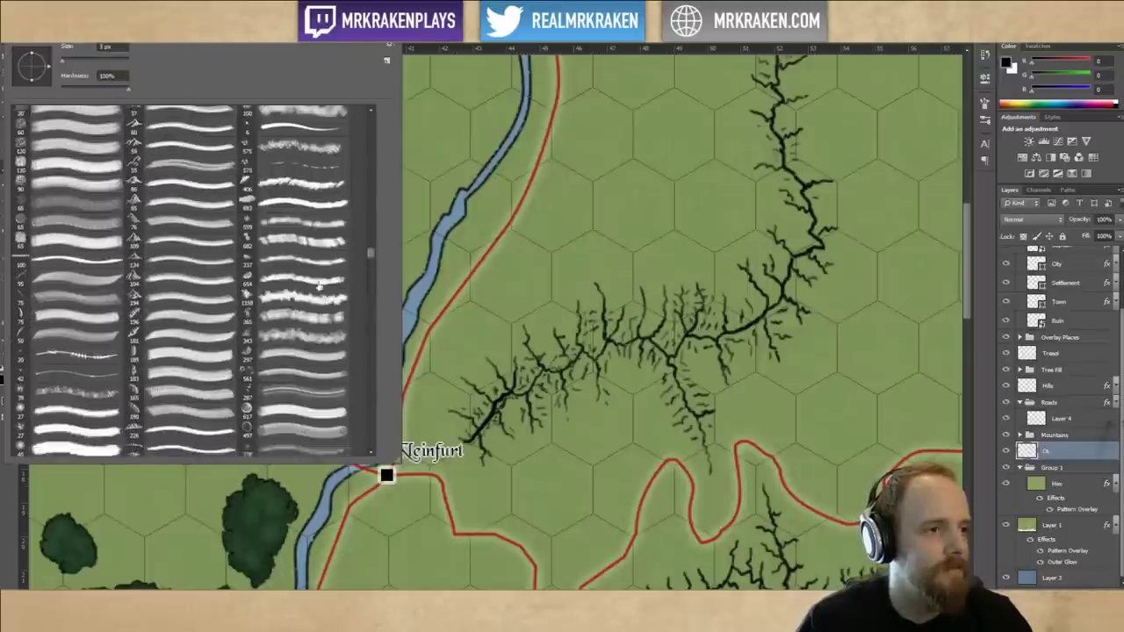
scroll(311, 311, "down", 10)
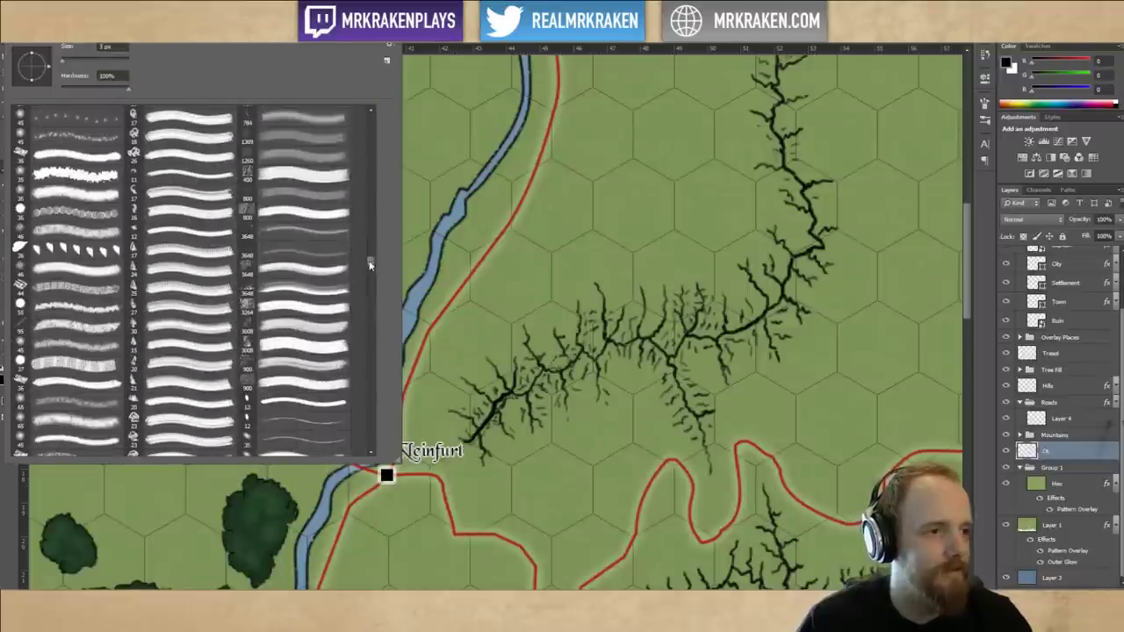
scroll(370, 262, "down", 5)
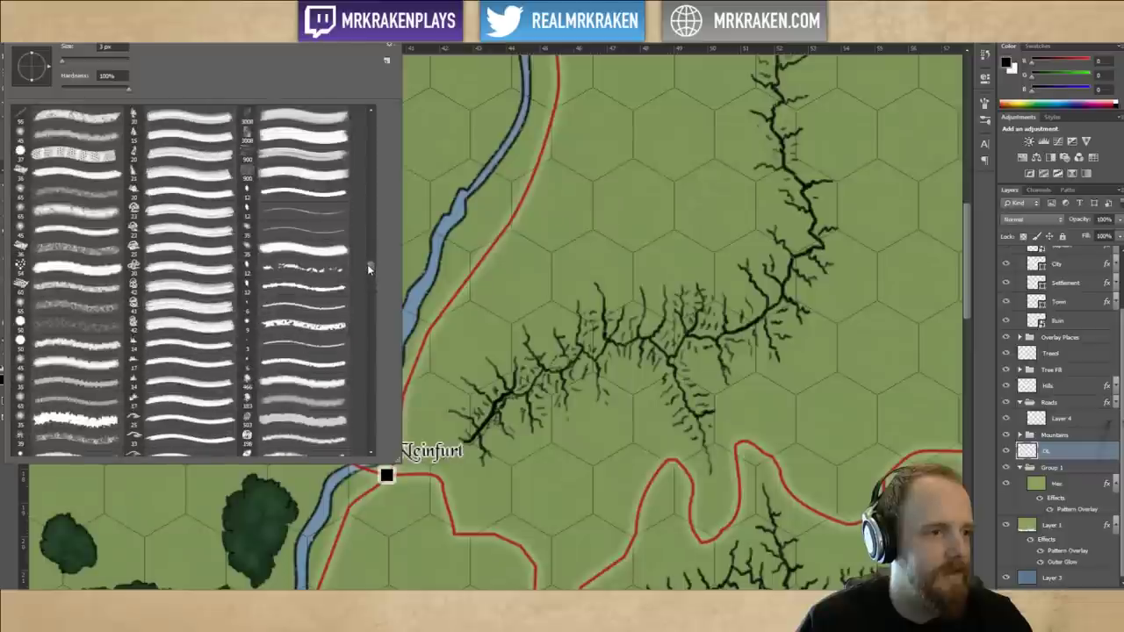
double_click(298, 361)
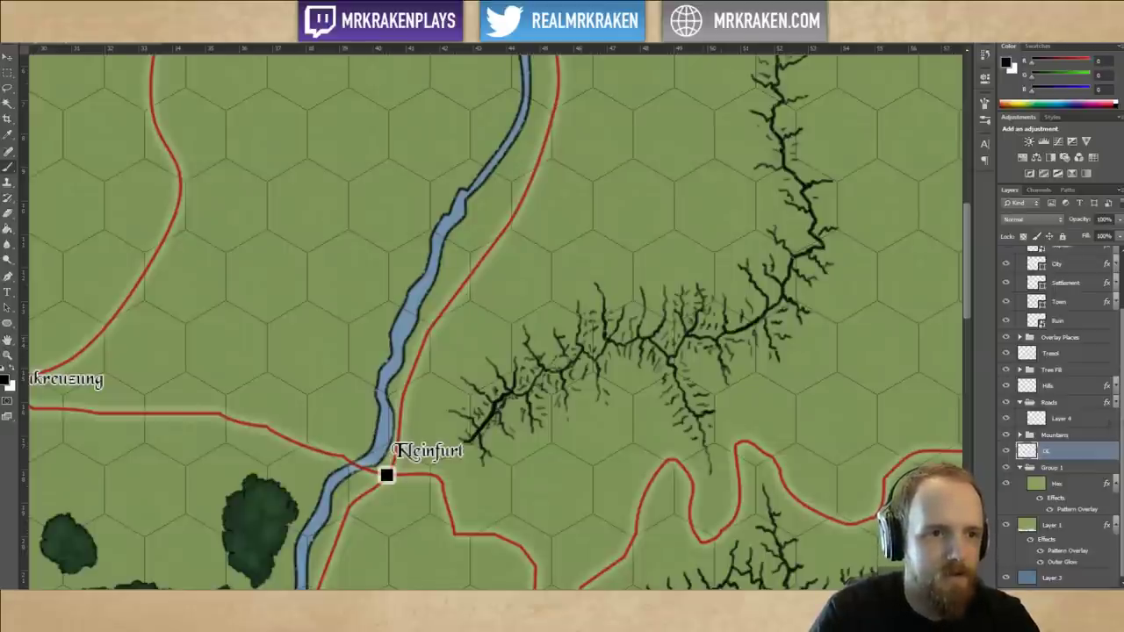
Paint short side ridges along both sides of the north-south mountain range east of the river, towards the map's northern edge.
left_click_drag(768, 308, 741, 377)
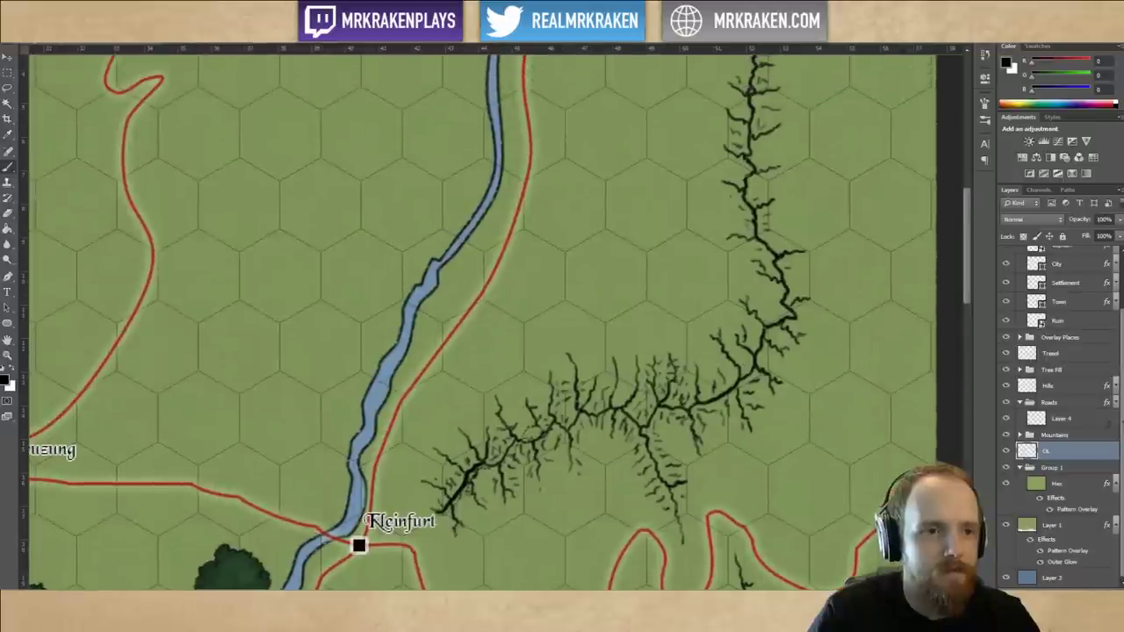
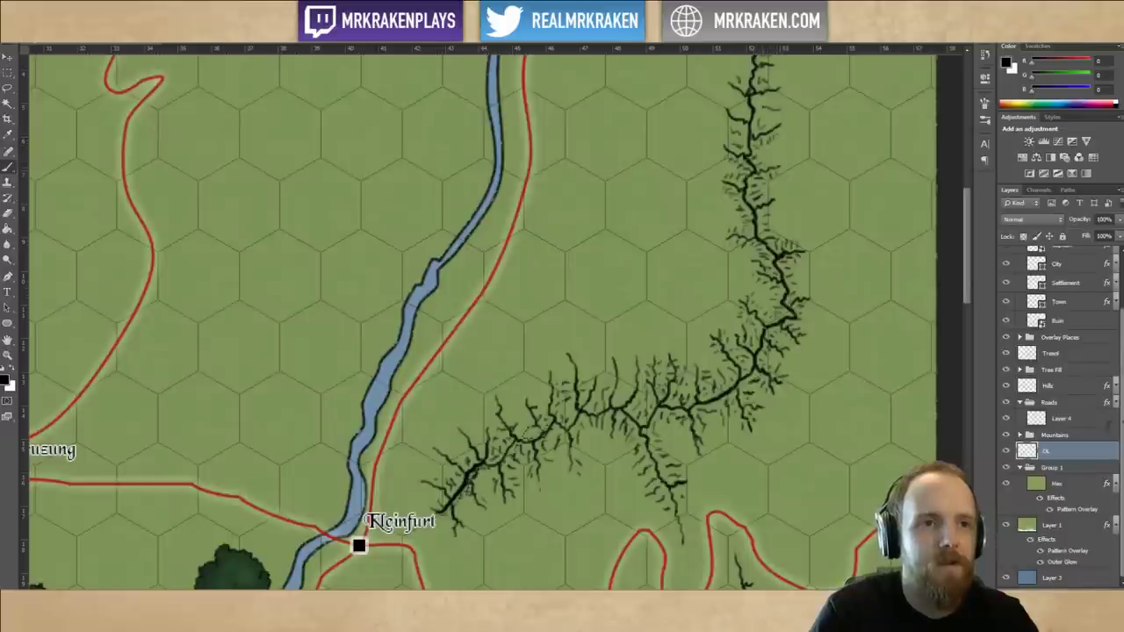
left_click_drag(812, 194, 757, 261)
scroll(747, 250, "down", 2)
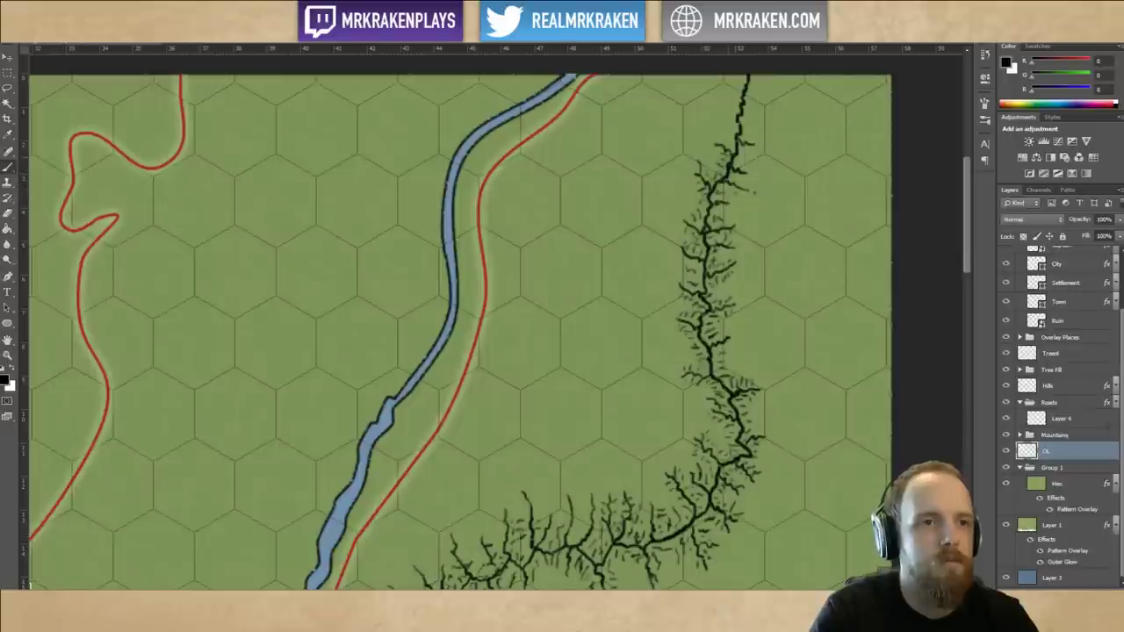
key("ctrl+minus")
key("ctrl+minus")
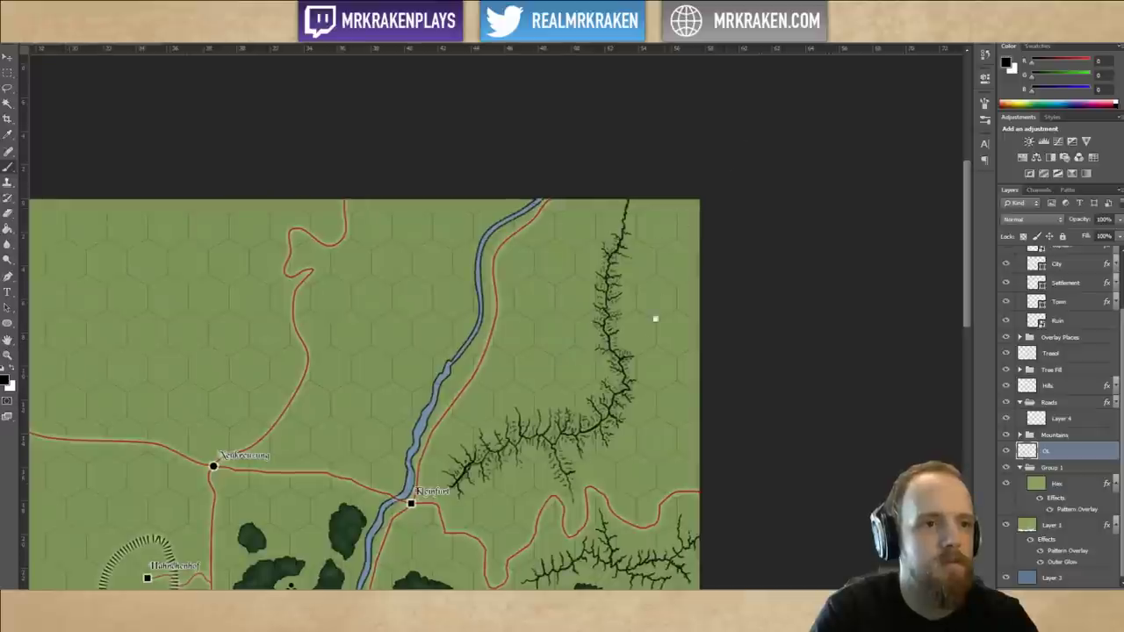
left_click_drag(643, 299, 674, 204)
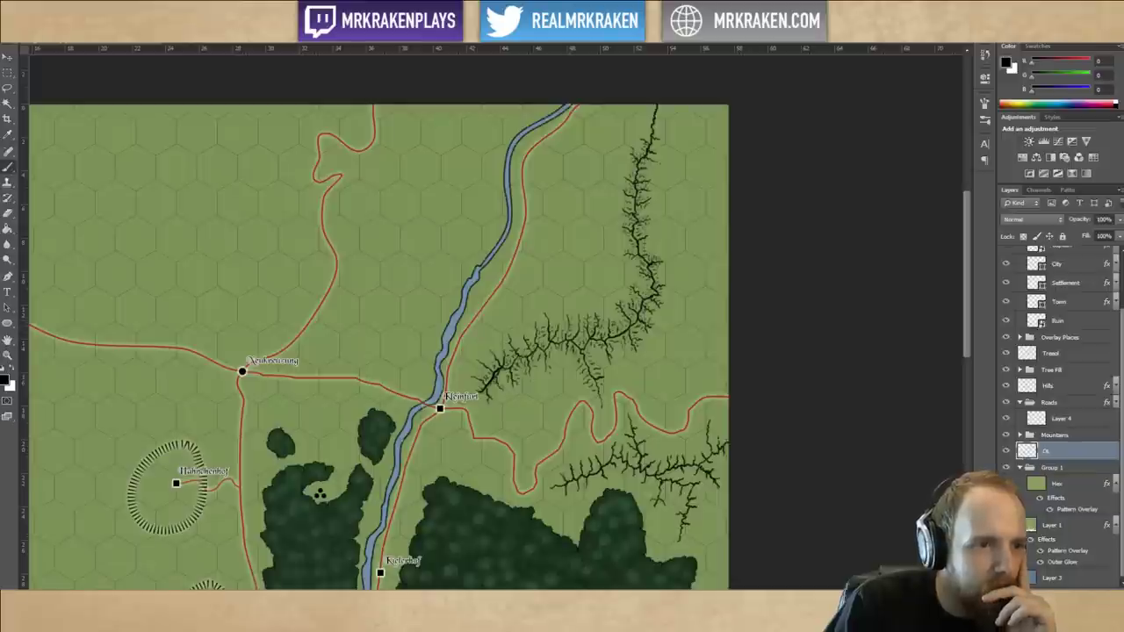
Paint a jagged main ridge line from the bend of the mountain range northeast of Kleinfurt to the map's eastern edge.
key("ctrl+plus")
key("ctrl+plus")
key("ctrl+plus")
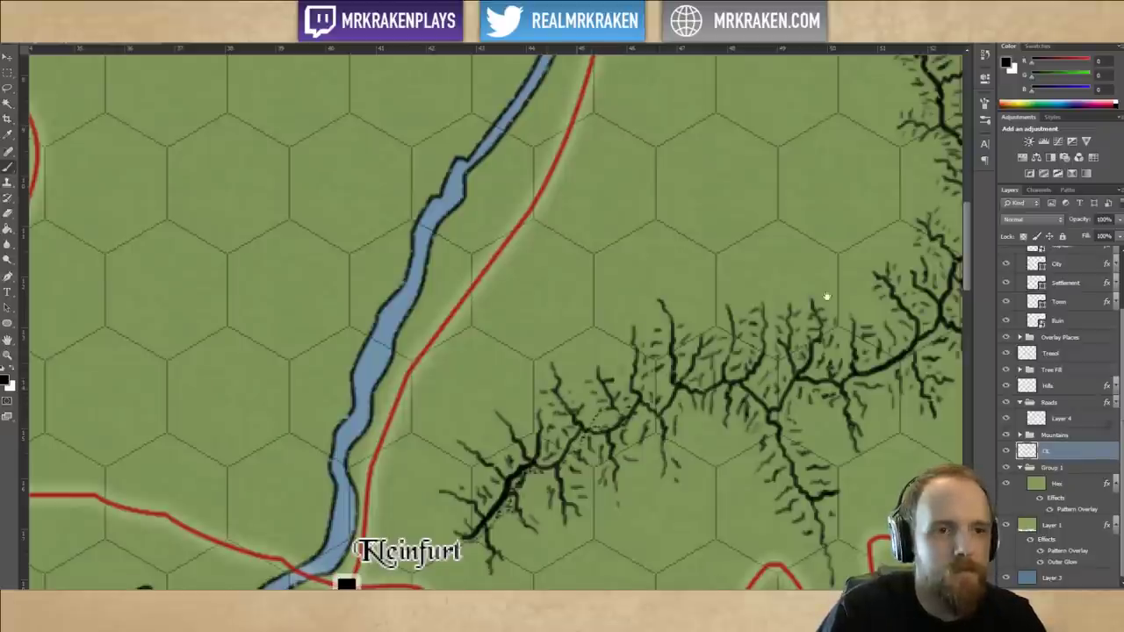
left_click_drag(865, 263, 696, 391)
left_click_drag(765, 253, 751, 331)
scroll(749, 335, "down", 3)
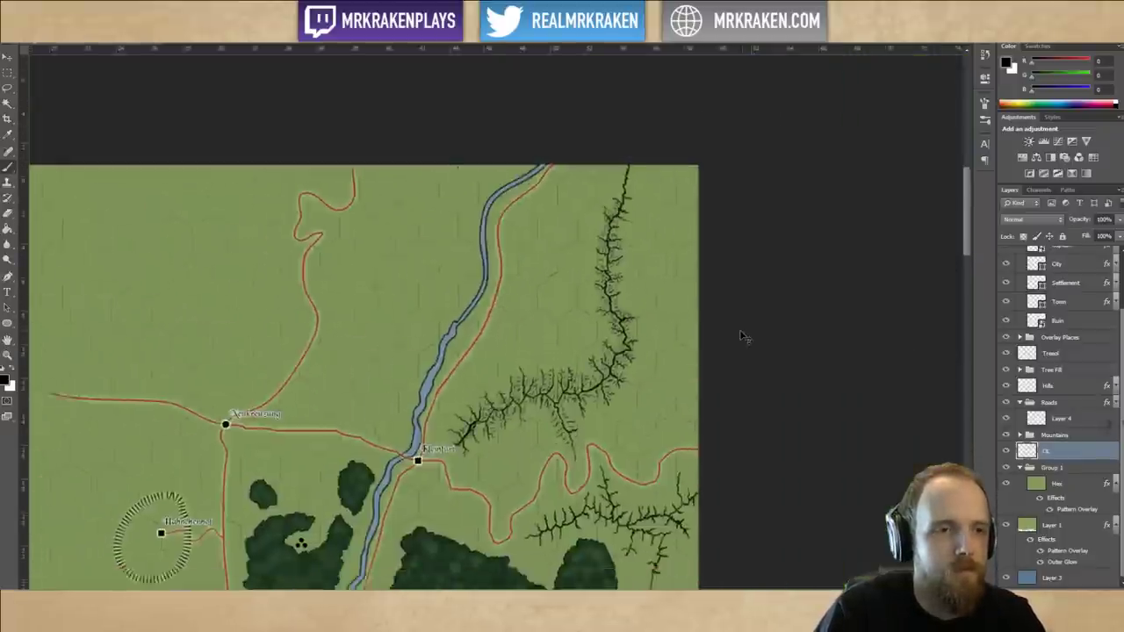
scroll(743, 334, "up", 3)
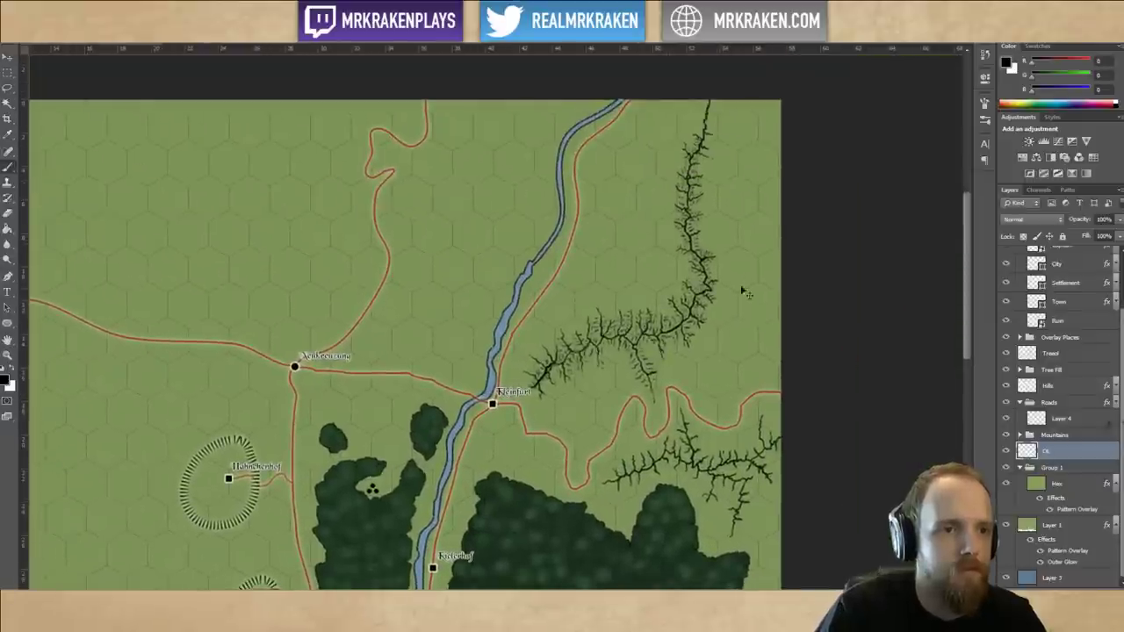
scroll(743, 291, "up", 5)
left_click_drag(706, 294, 651, 293)
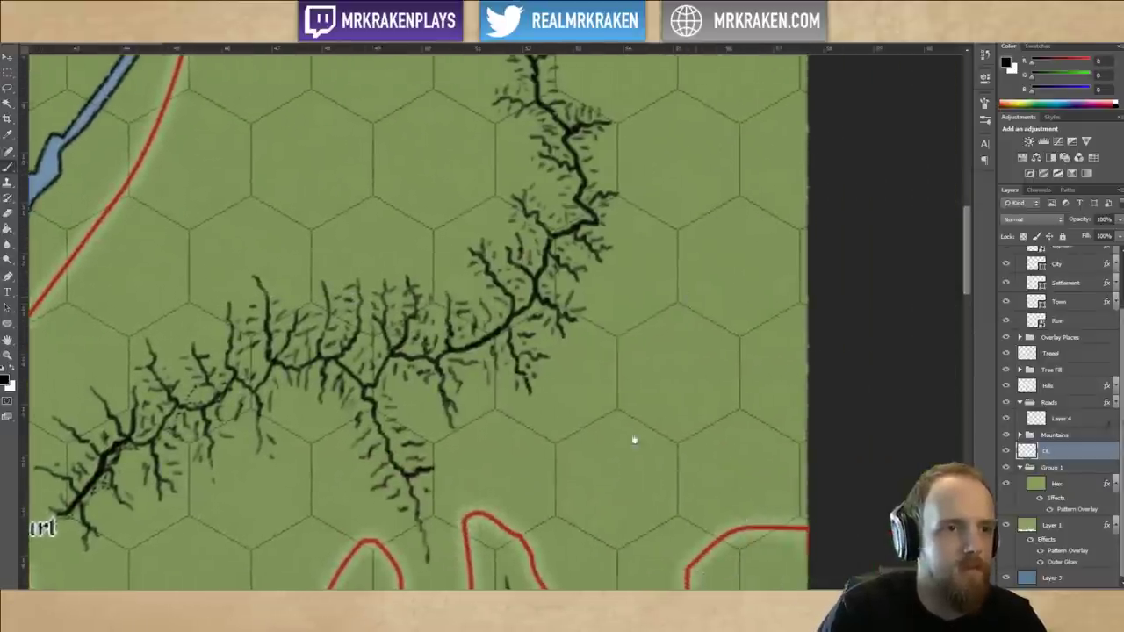
left_click_drag(611, 170, 510, 406)
mouse_move(491, 466)
left_mouse_down()
mouse_move(569, 452)
mouse_move(603, 460)
mouse_move(625, 432)
mouse_move(665, 458)
mouse_move(708, 456)
left_mouse_up()
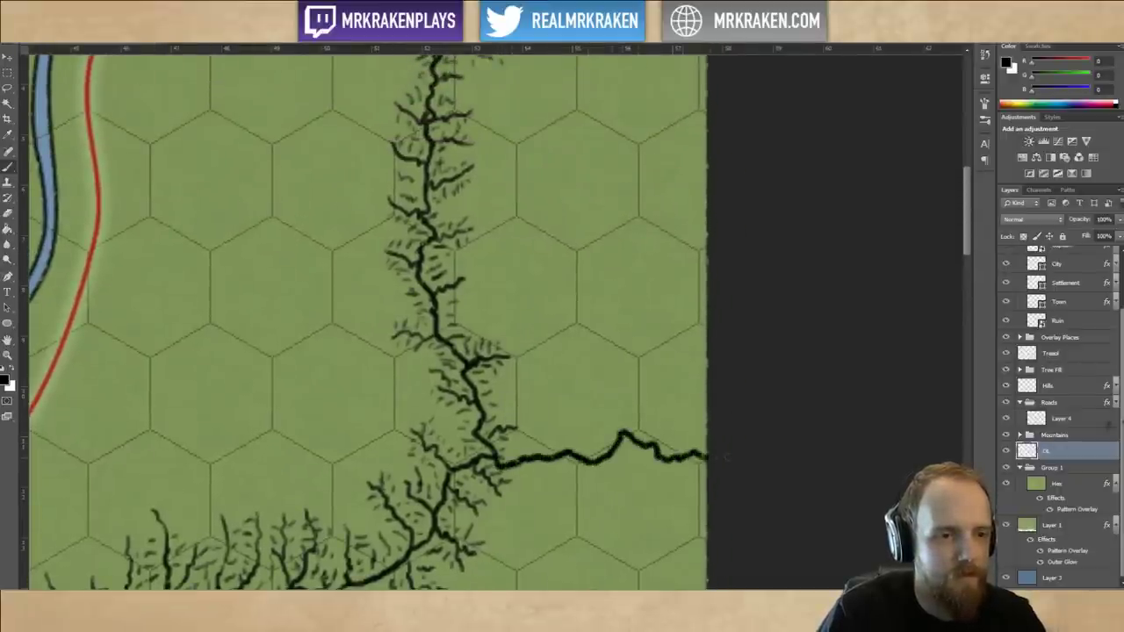
Add spurs and short side ridges above and below the eastward ridge line.
left_click_drag(520, 459, 534, 416)
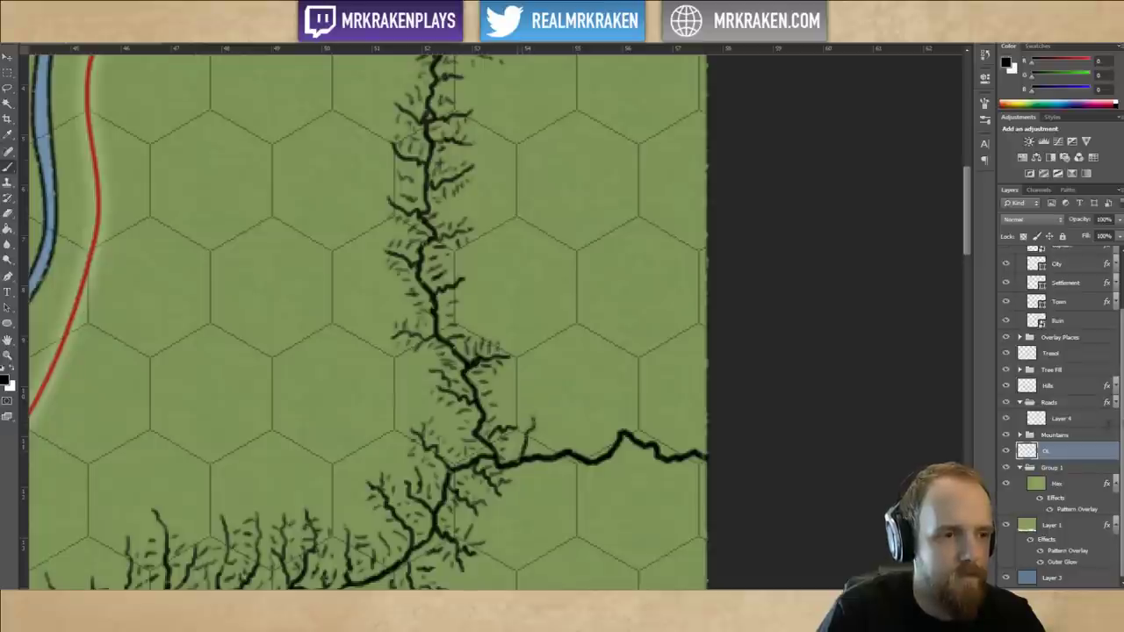
mouse_move(531, 456)
left_mouse_down()
mouse_move(559, 439)
mouse_move(557, 401)
mouse_move(578, 406)
mouse_move(585, 493)
mouse_move(572, 503)
mouse_move(557, 469)
mouse_move(552, 499)
mouse_move(529, 488)
mouse_move(514, 506)
mouse_move(527, 557)
mouse_move(539, 500)
mouse_move(511, 491)
mouse_move(513, 543)
left_mouse_up()
mouse_move(581, 498)
left_mouse_down()
mouse_move(589, 504)
mouse_move(587, 491)
mouse_move(615, 471)
mouse_move(632, 469)
mouse_move(638, 483)
left_mouse_up()
mouse_move(620, 438)
left_mouse_down()
mouse_move(639, 479)
mouse_move(637, 497)
mouse_move(626, 492)
mouse_move(644, 453)
mouse_move(649, 484)
left_mouse_up()
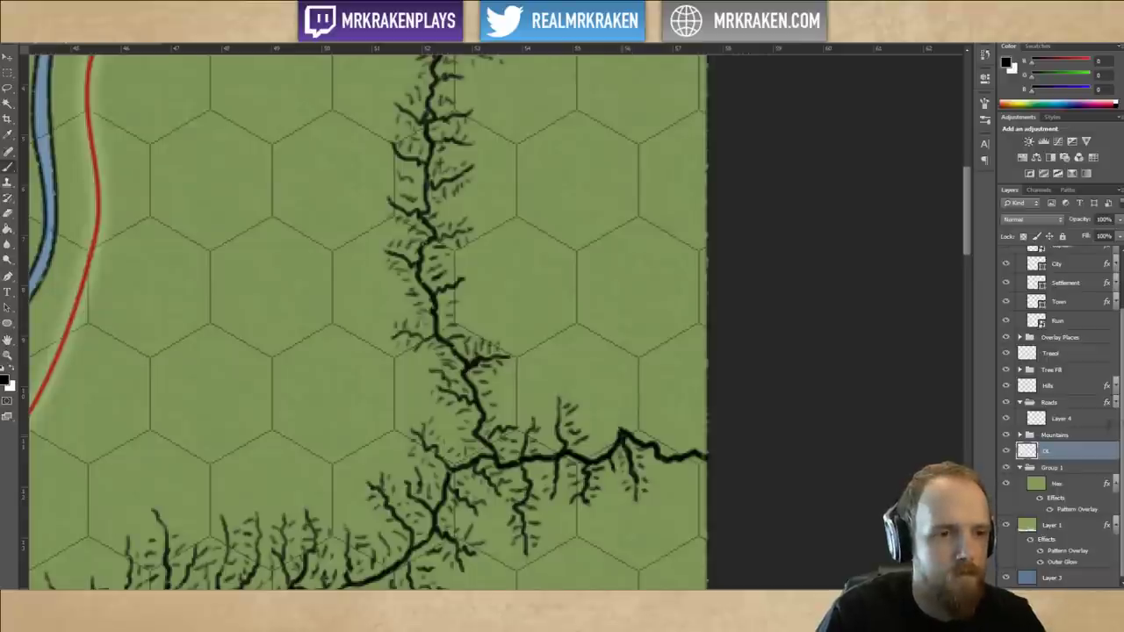
Paint two northern branches from the eastward ridge's peak, extending one to the map's eastern edge, with short side ridges.
mouse_move(619, 434)
left_mouse_down()
mouse_move(619, 381)
mouse_move(594, 369)
left_mouse_up()
left_click_drag(621, 429, 681, 382)
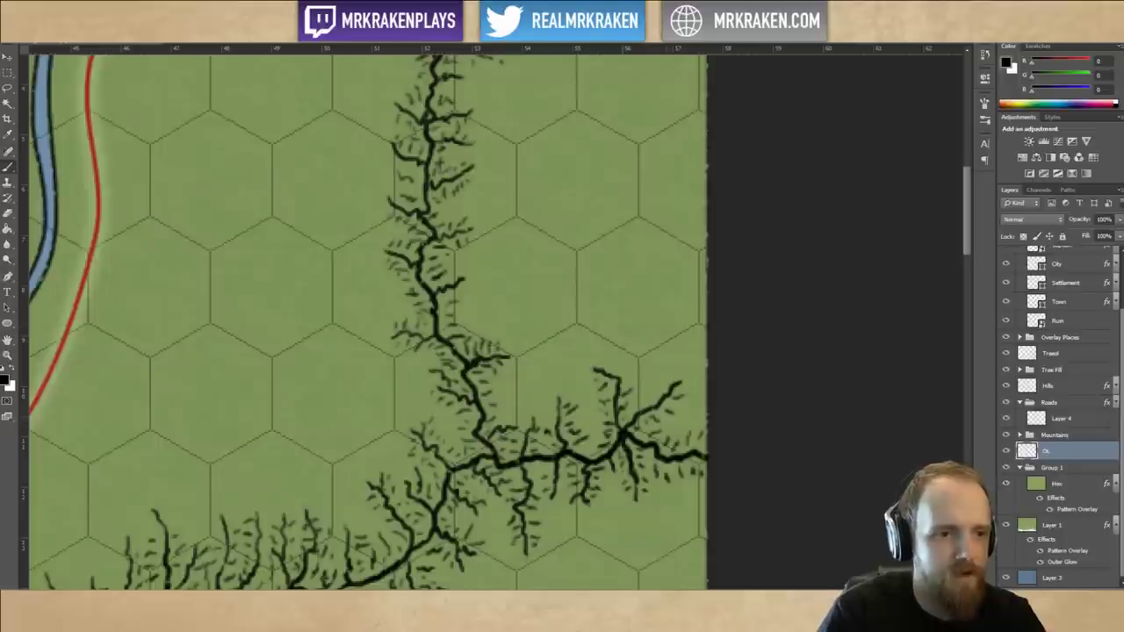
mouse_move(652, 392)
left_mouse_down()
mouse_move(709, 364)
mouse_move(700, 383)
mouse_move(709, 376)
mouse_move(695, 366)
left_mouse_up()
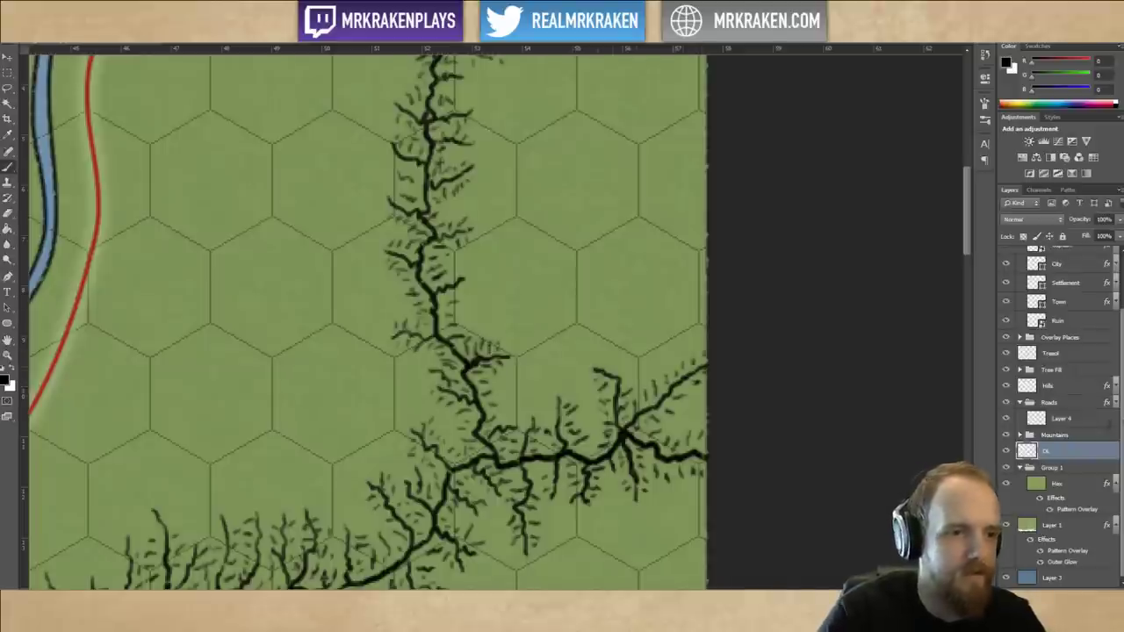
mouse_move(618, 363)
left_mouse_down()
mouse_move(631, 382)
mouse_move(616, 377)
mouse_move(597, 331)
mouse_move(601, 353)
left_mouse_up()
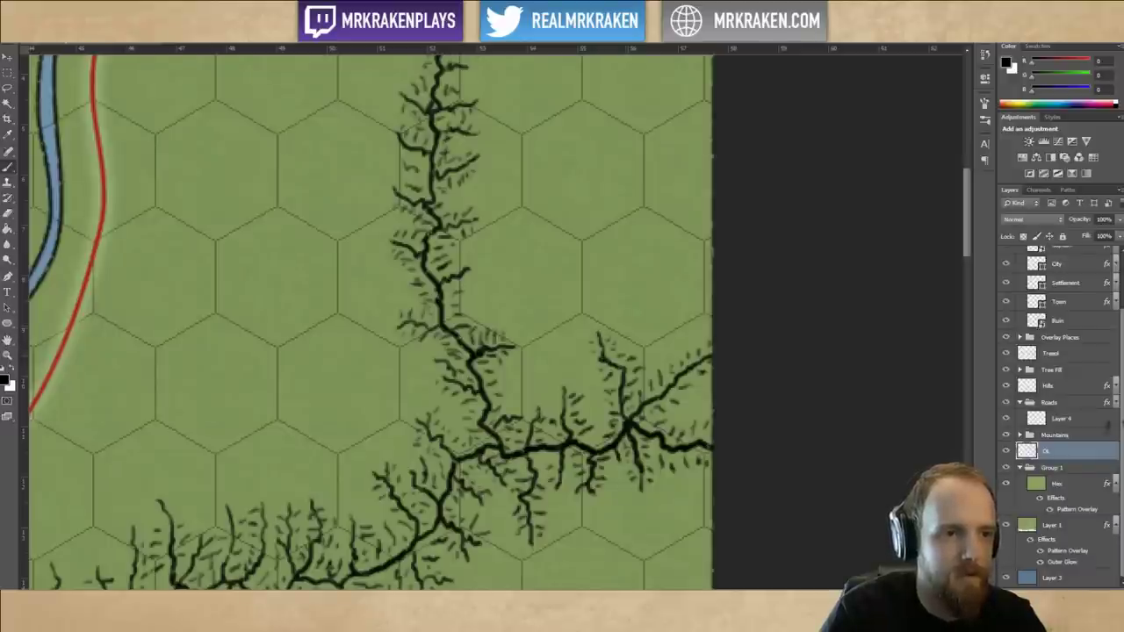
Examine the extended mountain range in relation to Kleinfurt, Neukreuzung and the surrounding roads.
key("ctrl+minus")
key("ctrl+minus")
key("ctrl+minus")
key("ctrl+plus")
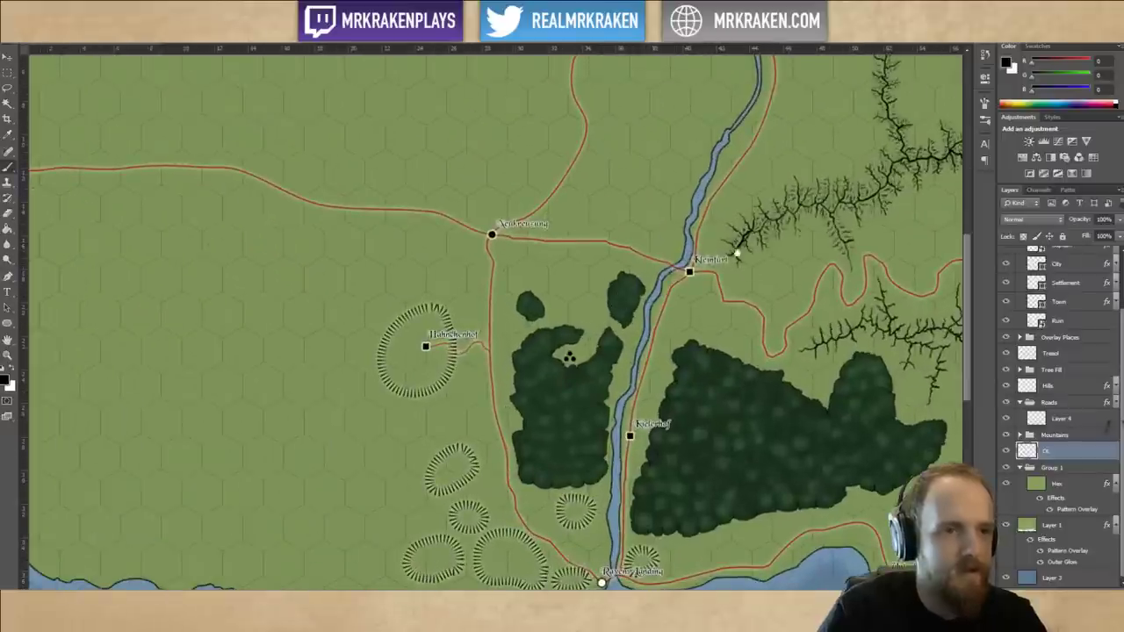
left_click_drag(787, 255, 708, 308)
left_click_drag(848, 276, 726, 358)
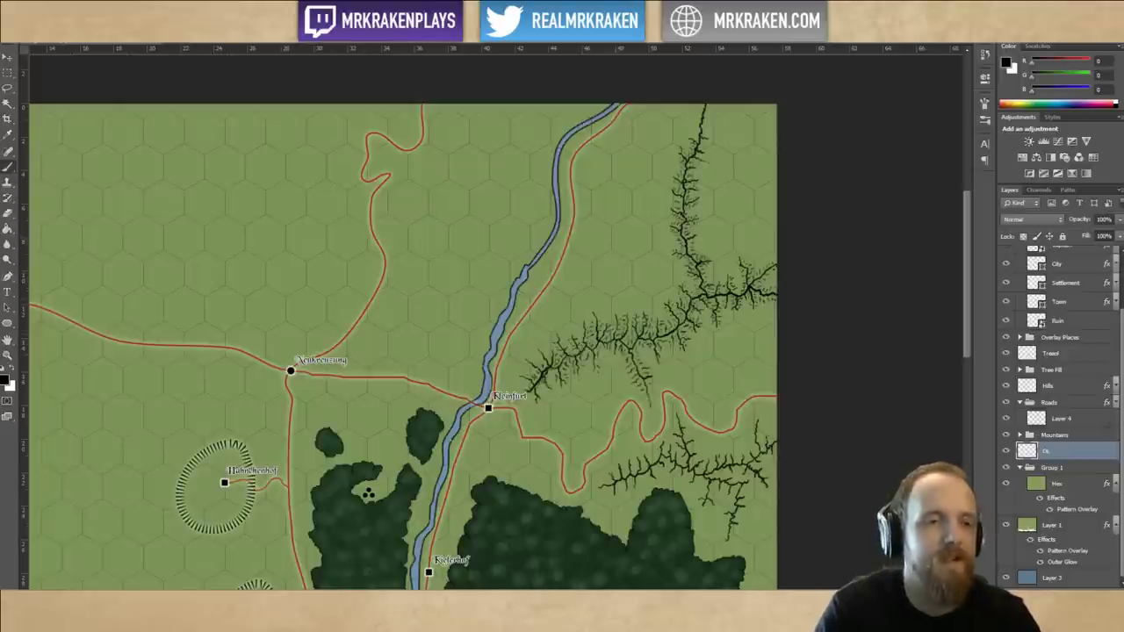
key("ctrl+plus")
key("ctrl+minus")
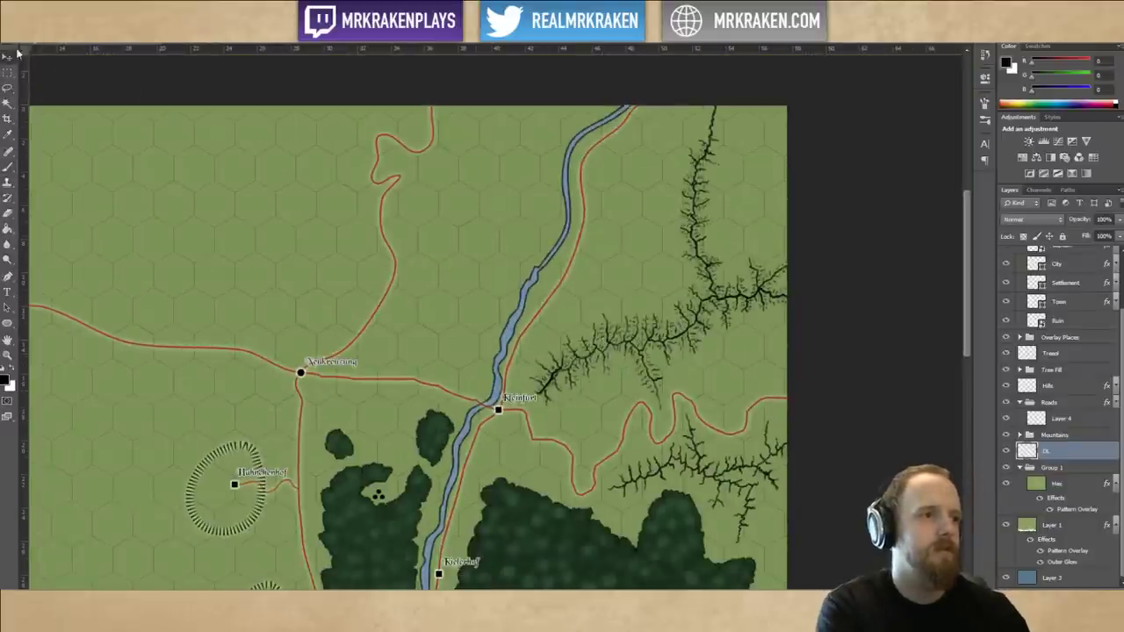
Check whether the southeastern and northeastern mountain ridges belong to the OL layer by toggling layer visibility.
left_click(7, 88)
mouse_move(641, 529)
left_mouse_down()
mouse_move(731, 563)
mouse_move(821, 434)
mouse_move(703, 395)
mouse_move(593, 461)
mouse_move(585, 513)
left_mouse_up()
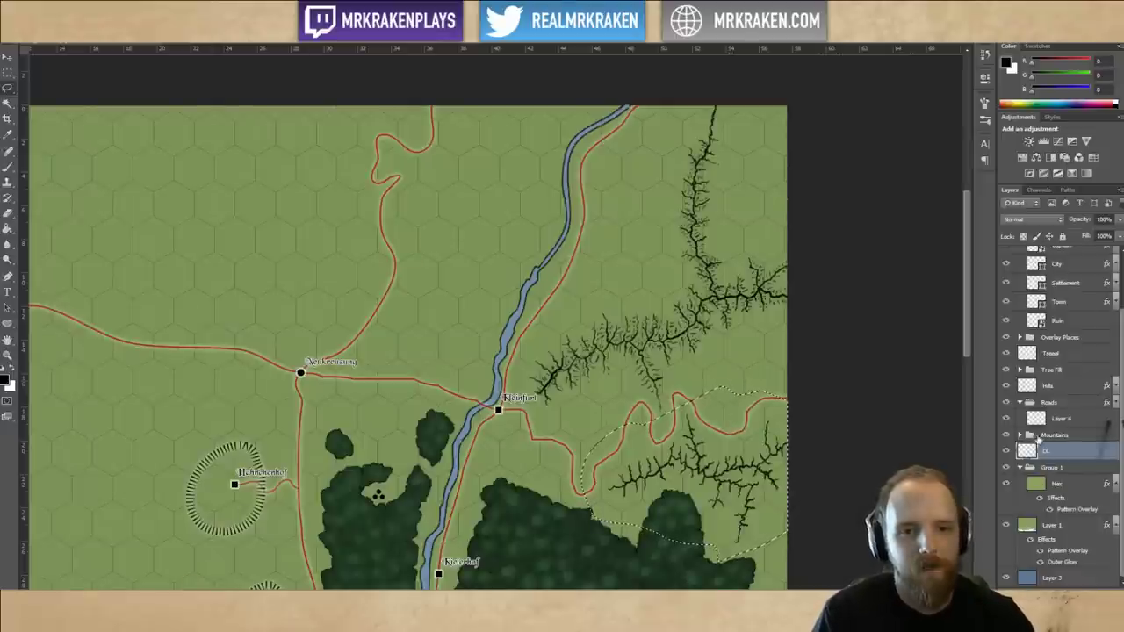
left_click(1007, 420)
left_click(1007, 421)
left_click(1007, 451)
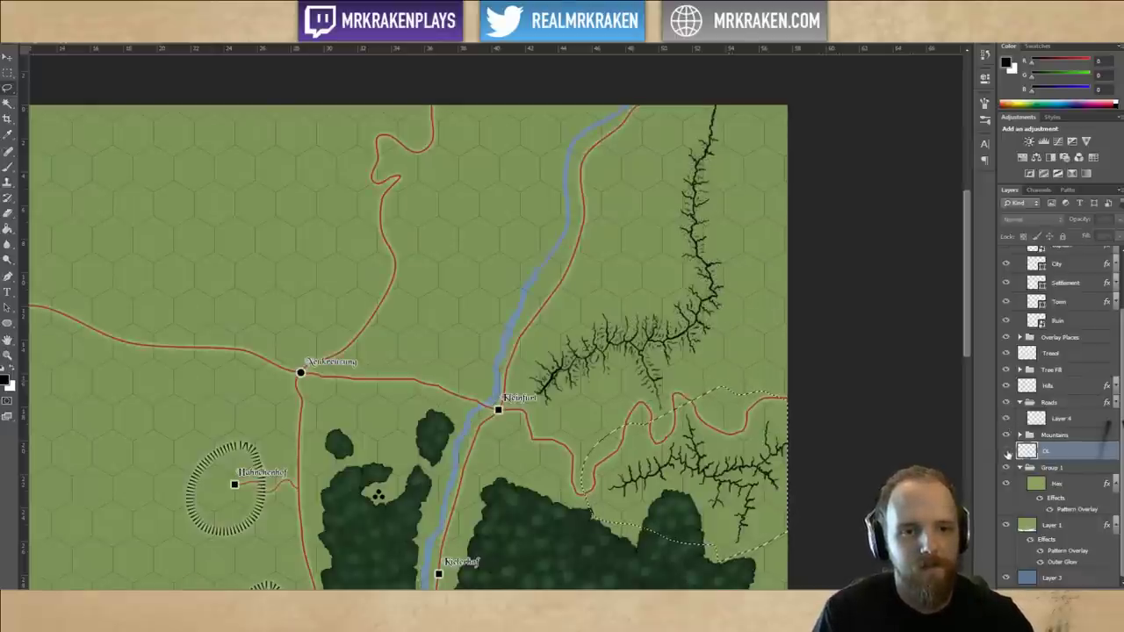
left_click(1008, 450)
left_click(1008, 451)
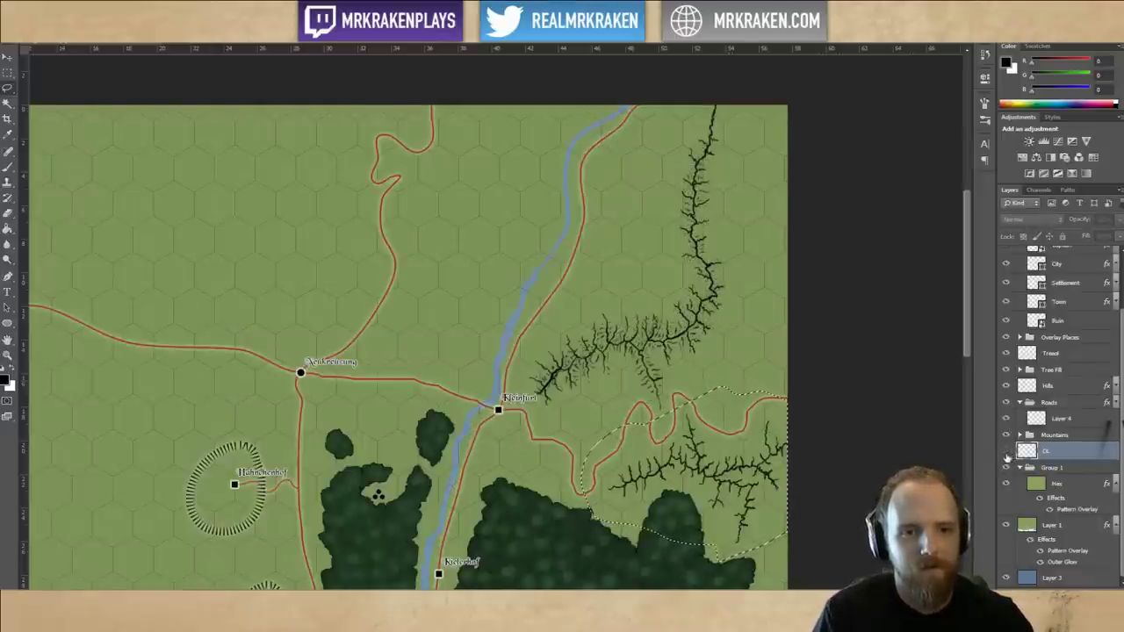
left_click(1007, 451)
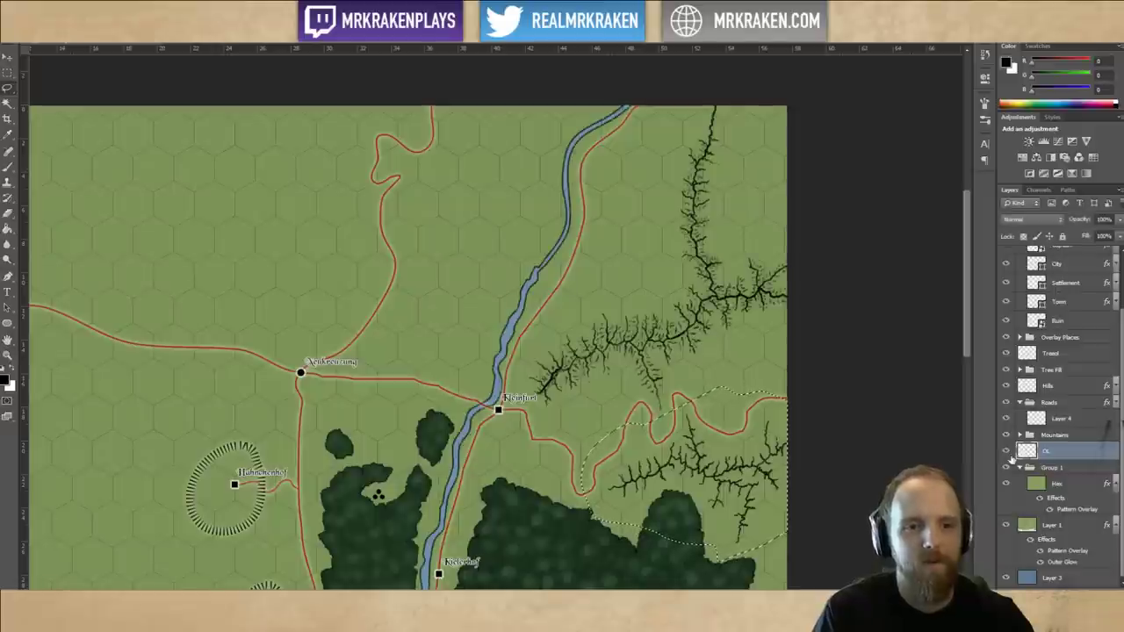
left_click(1010, 452)
left_click(1010, 451)
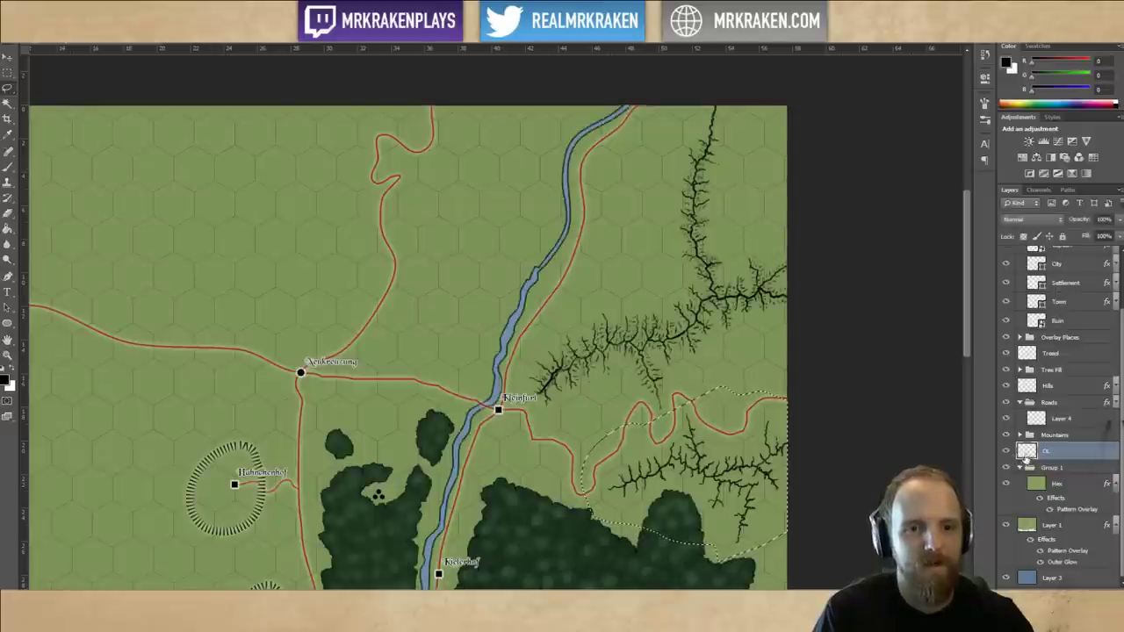
key("ctrl+d")
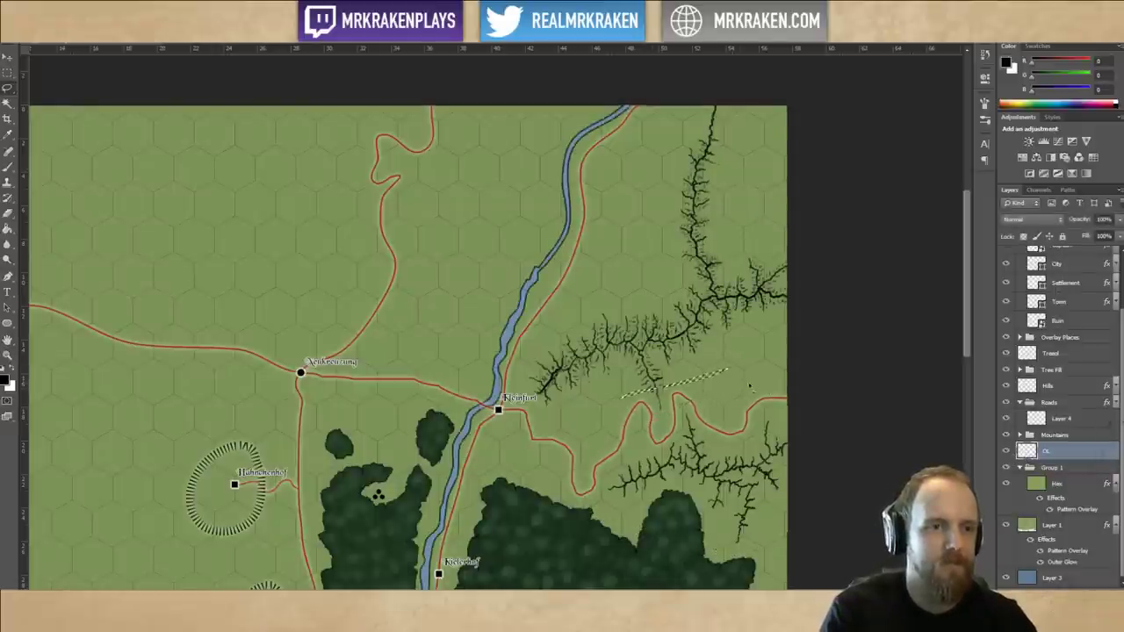
Lasso the ridges northeast of Kleinfurt and try to paste a copy of them into the Mountains group.
mouse_move(683, 185)
left_mouse_down()
mouse_move(843, 131)
mouse_move(866, 452)
left_mouse_up()
key("ctrl+c")
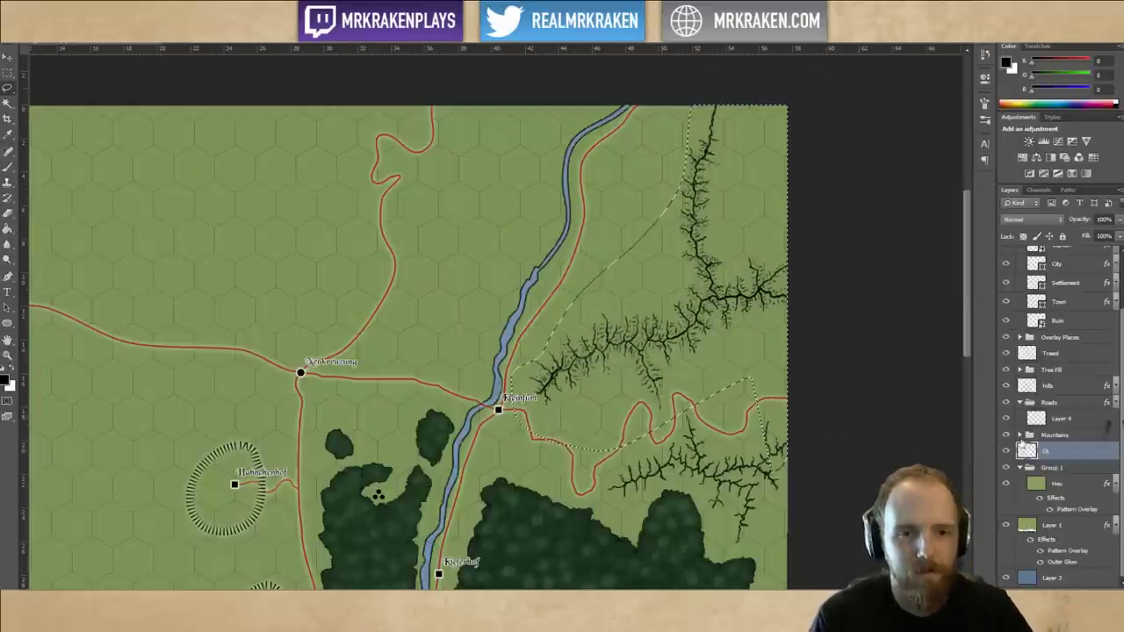
left_click(1020, 435)
left_click(1071, 470)
key("ctrl+v")
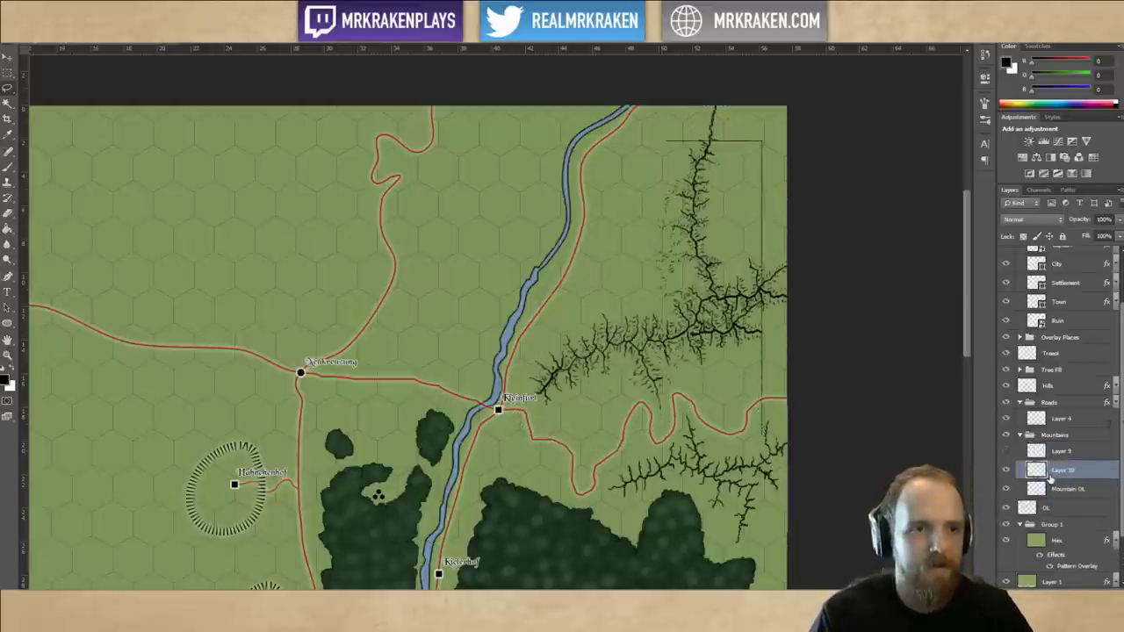
key("ctrl+z")
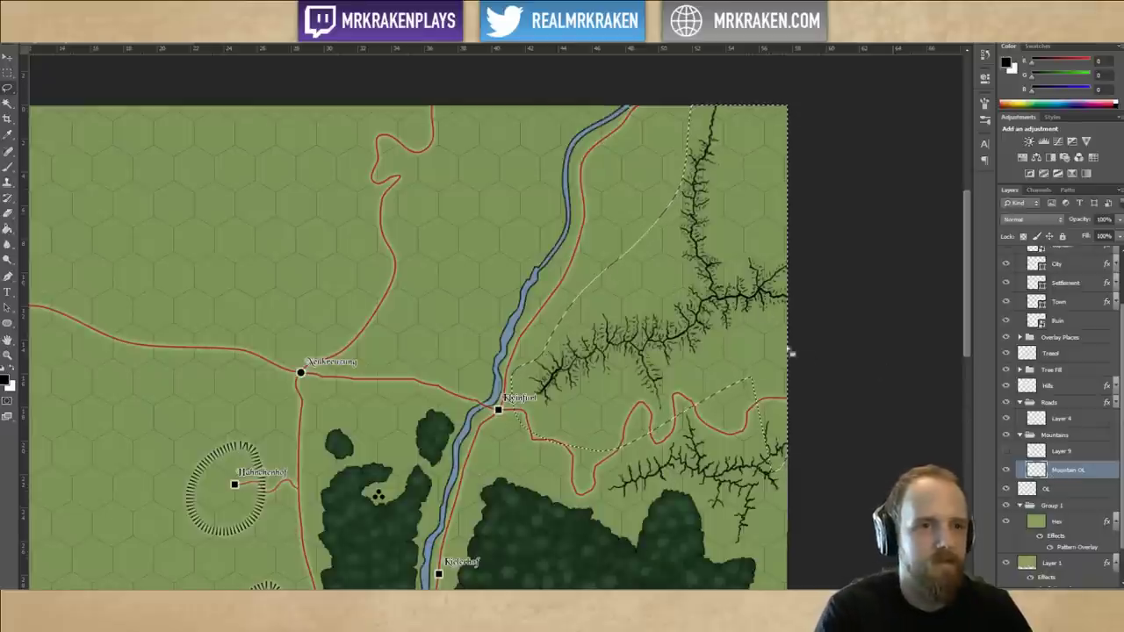
Cut the selected northeastern ridges from the OL layer to a new layer and merge it into Mountain OL.
left_click(1077, 489)
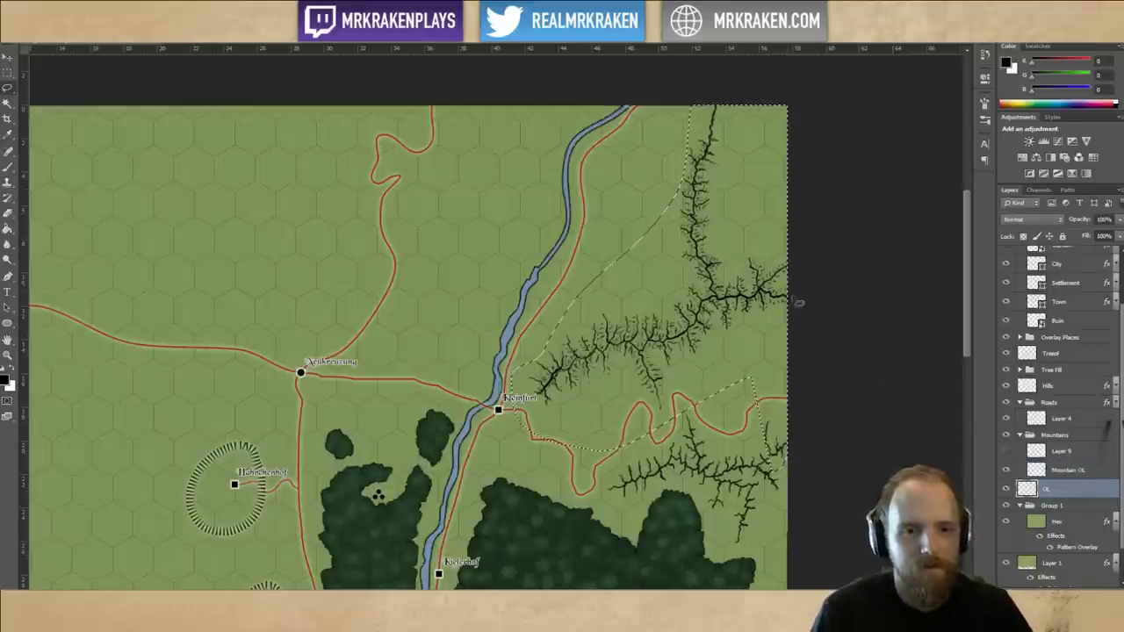
right_click(795, 302)
left_click(826, 409)
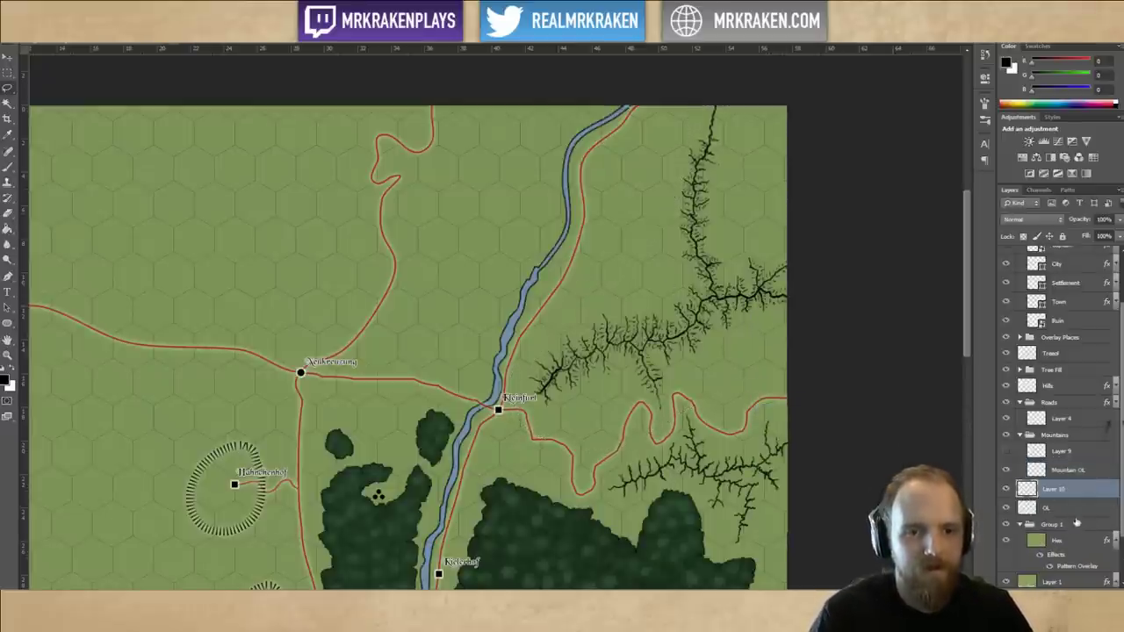
left_click_drag(1081, 494, 1088, 479)
key("ctrl+e")
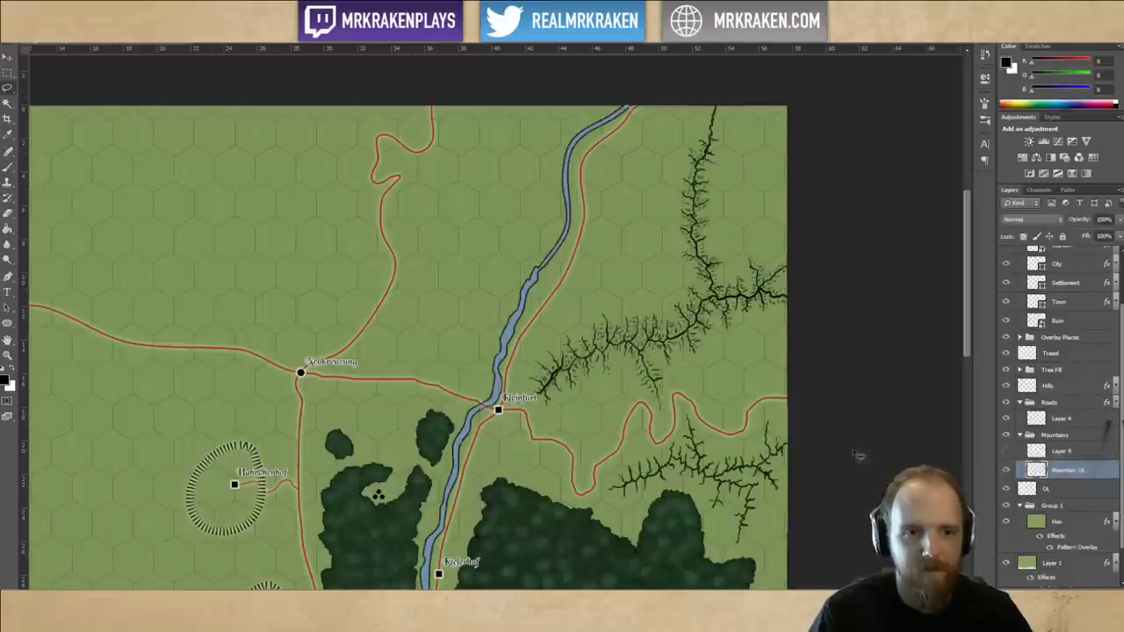
Delete the separate mountain range south of the winding eastern road from the Mountain OL layer.
left_click_drag(826, 538, 831, 404)
key("Delete")
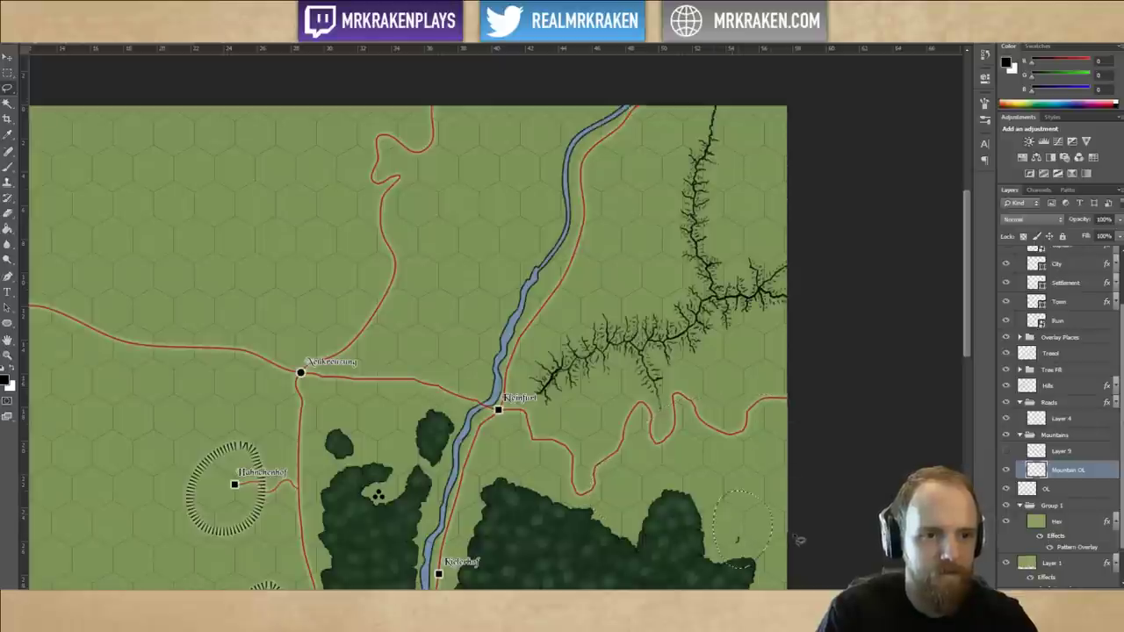
key("Delete")
key("Return")
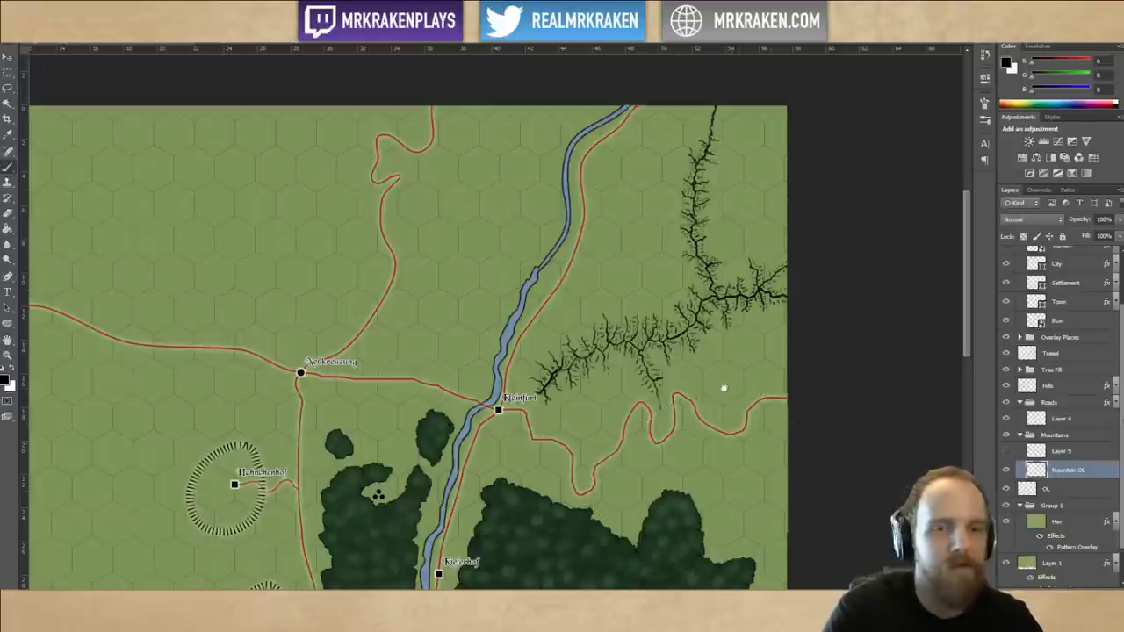
Examine the remaining northeastern mountain range up close and in relation to the whole map.
left_click_drag(723, 389, 682, 400)
key("ctrl+plus")
key("ctrl+plus")
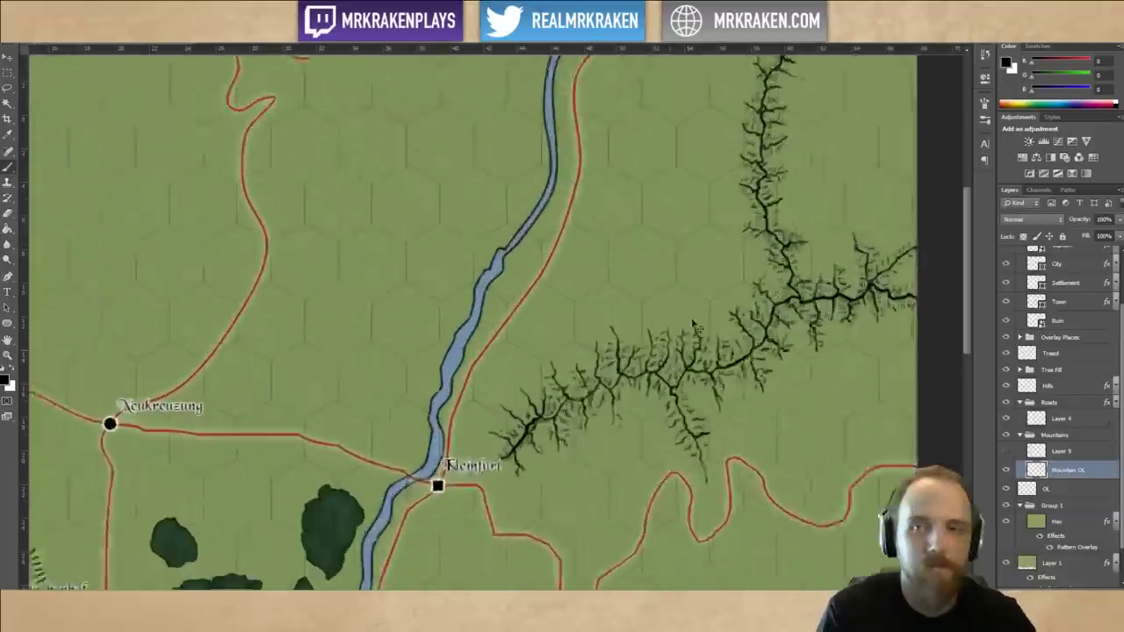
left_click_drag(744, 334, 622, 463)
left_click_drag(768, 373, 696, 411)
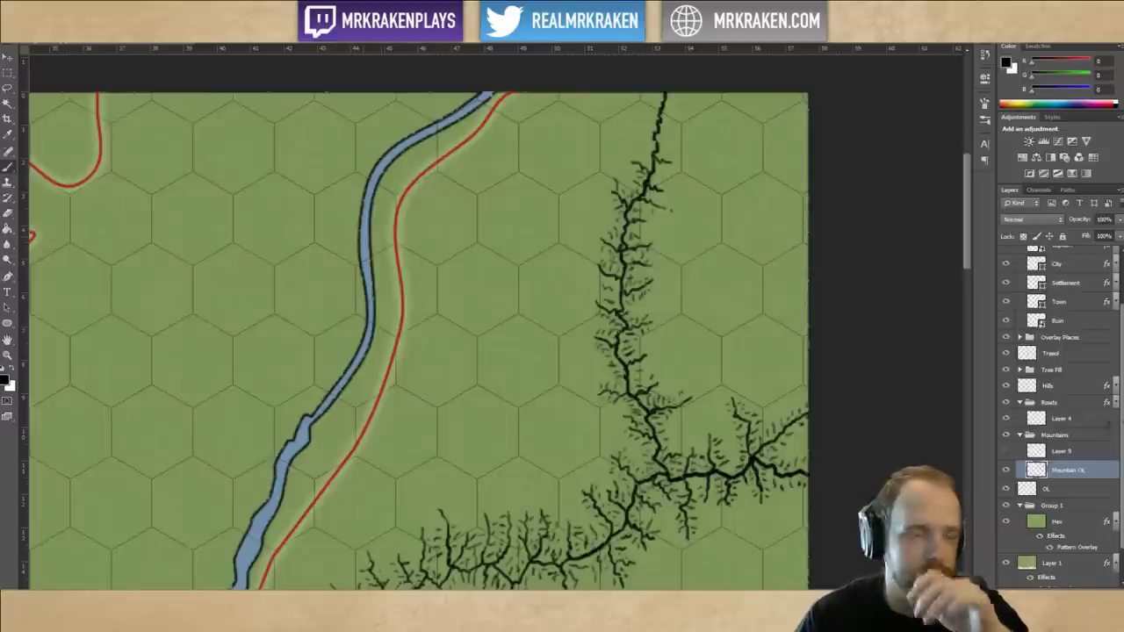
scroll(375, 214, "down", 4)
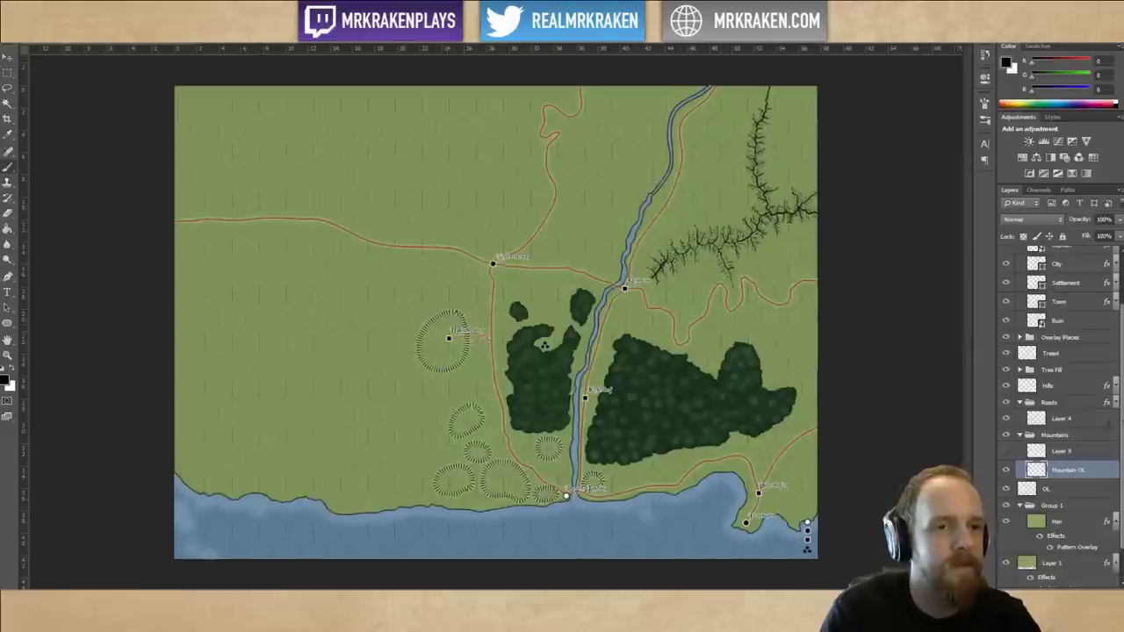
scroll(494, 325, "up", 4)
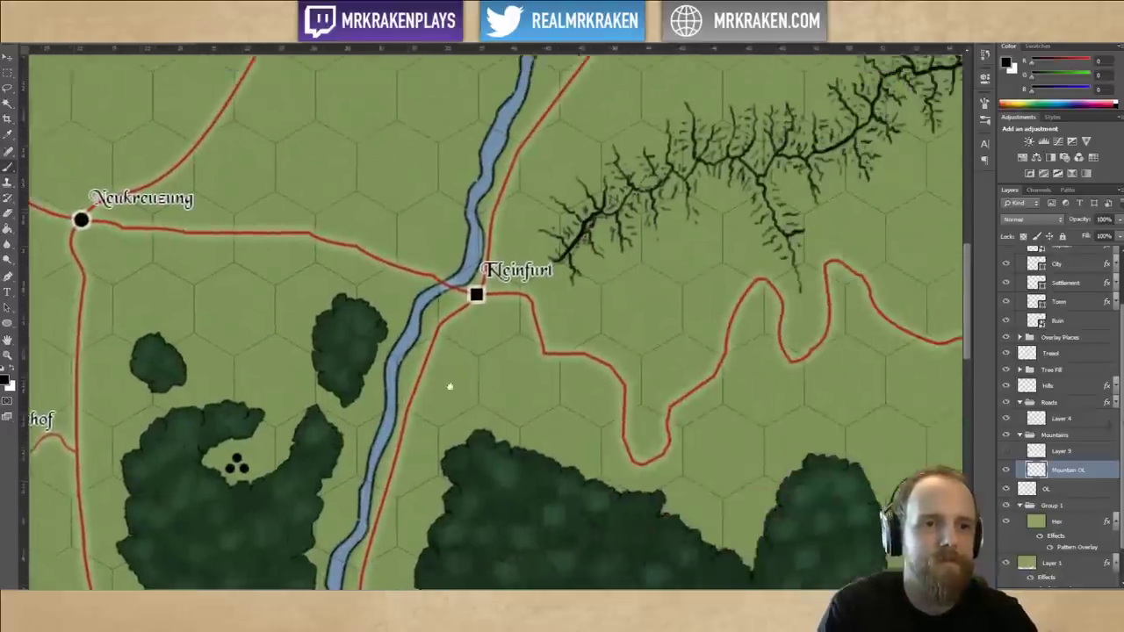
left_click_drag(764, 324, 639, 410)
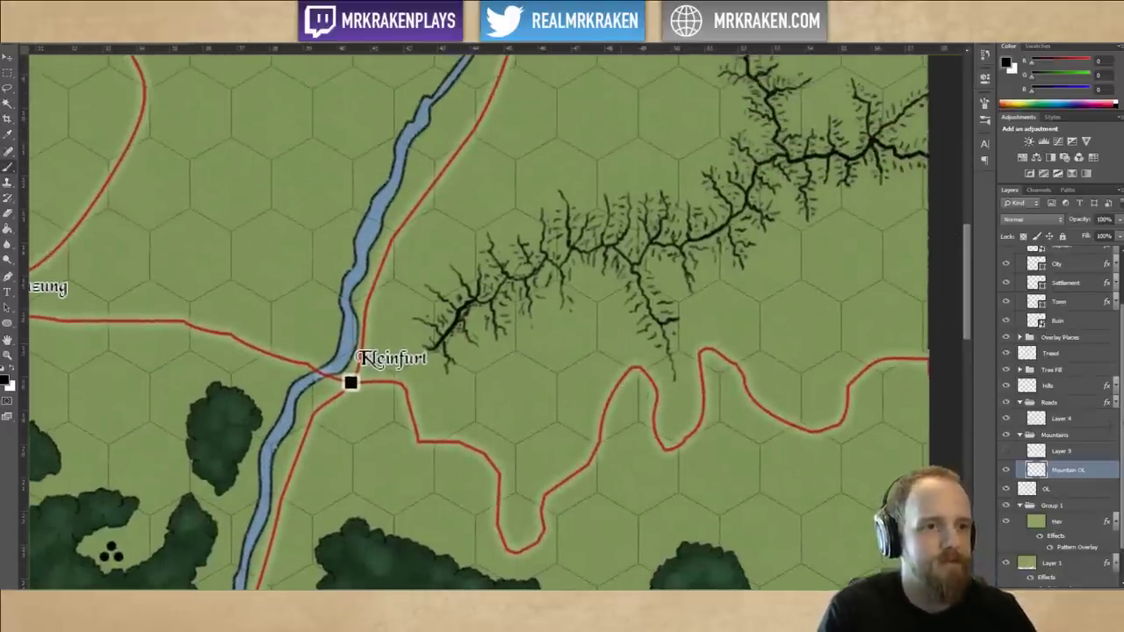
Test a rough, broken-stroke brush below the ridge northeast of Kleinfurt and add a new layer above Mountain OL.
left_click(48, 37)
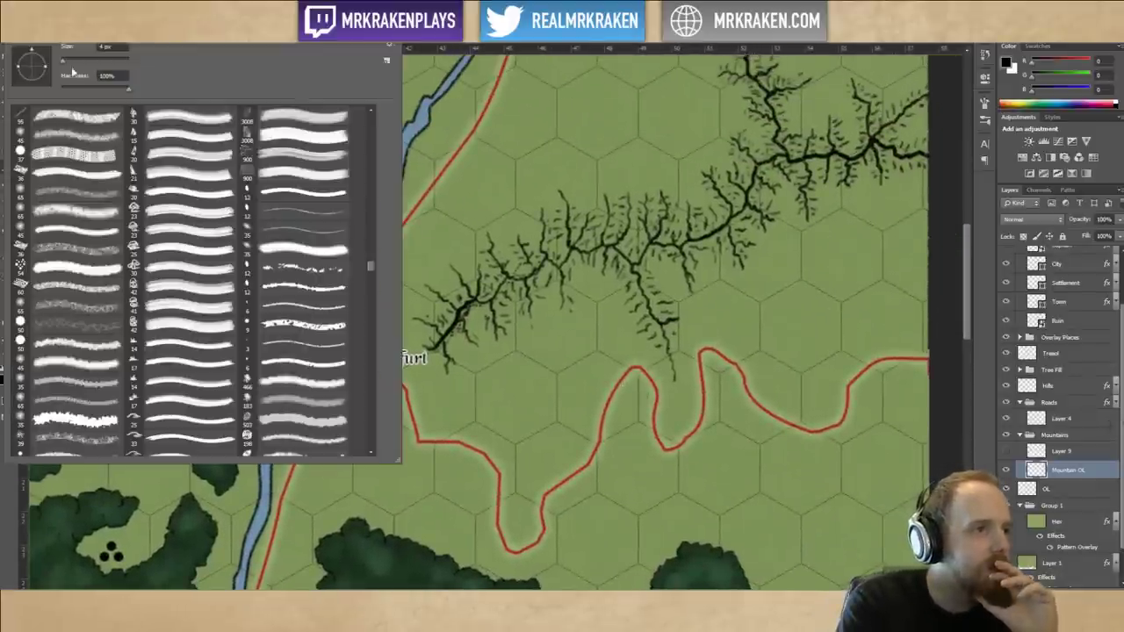
left_click(314, 272)
left_click_drag(529, 280, 613, 276)
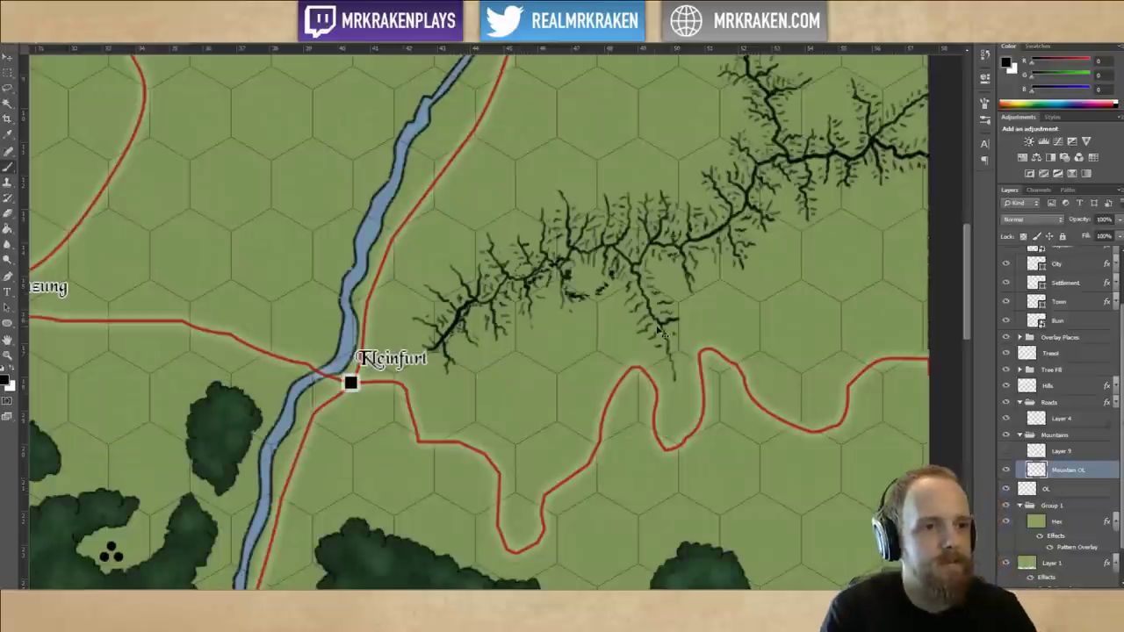
key("ctrl+z")
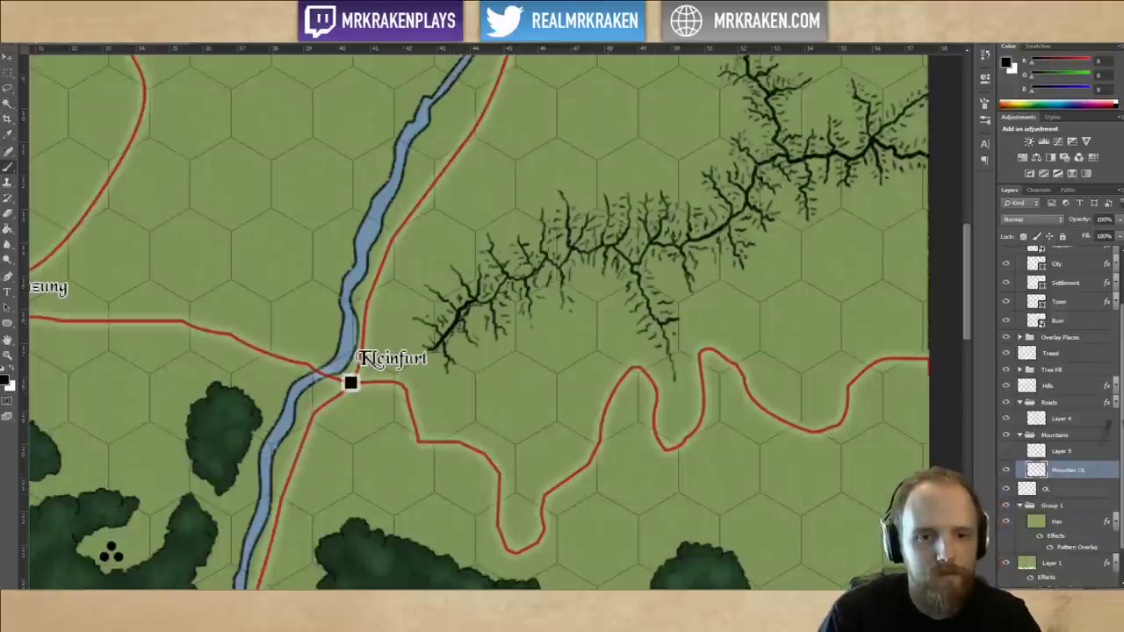
left_click(1092, 592)
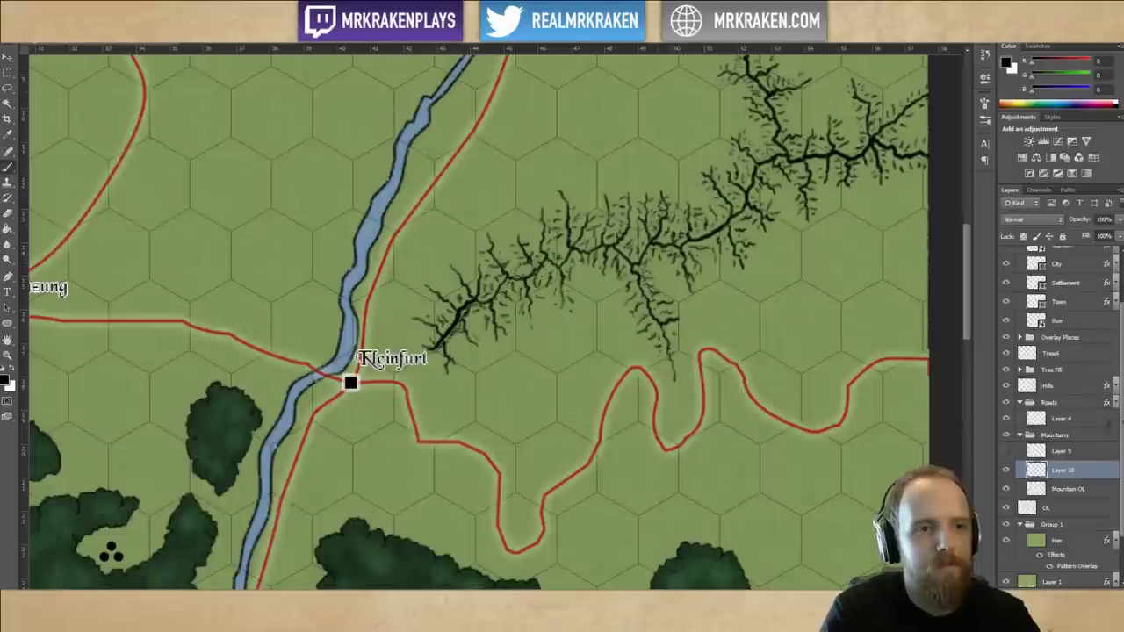
Examine how the northeastern mountain range sits among the river, roads, forests and settlements across the map.
left_click_drag(750, 240, 718, 349)
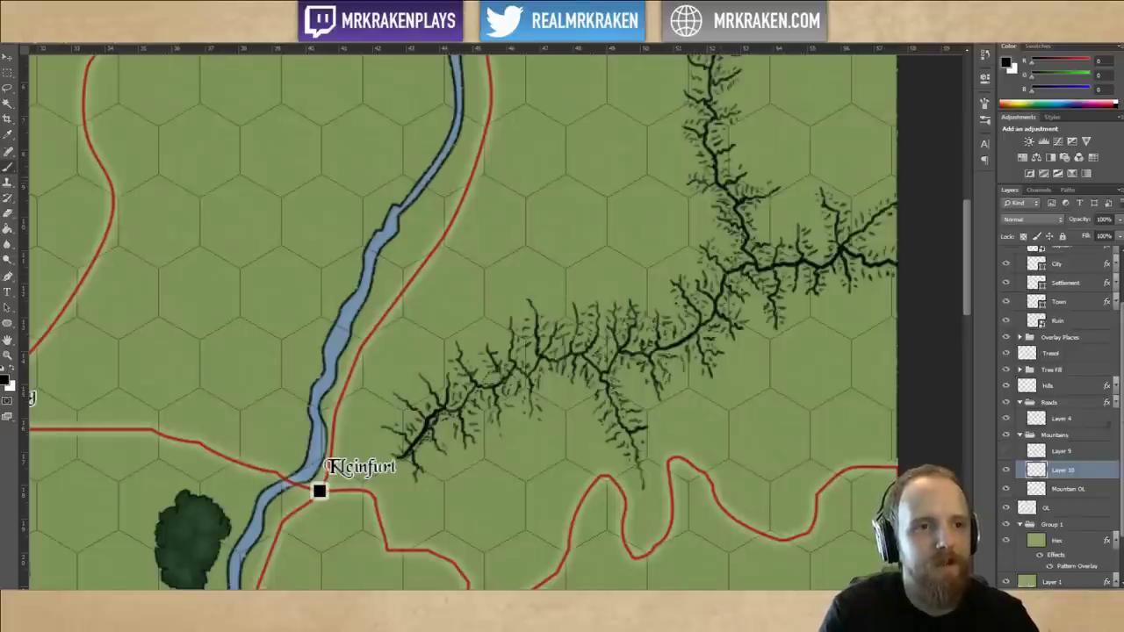
left_click_drag(730, 179, 747, 276)
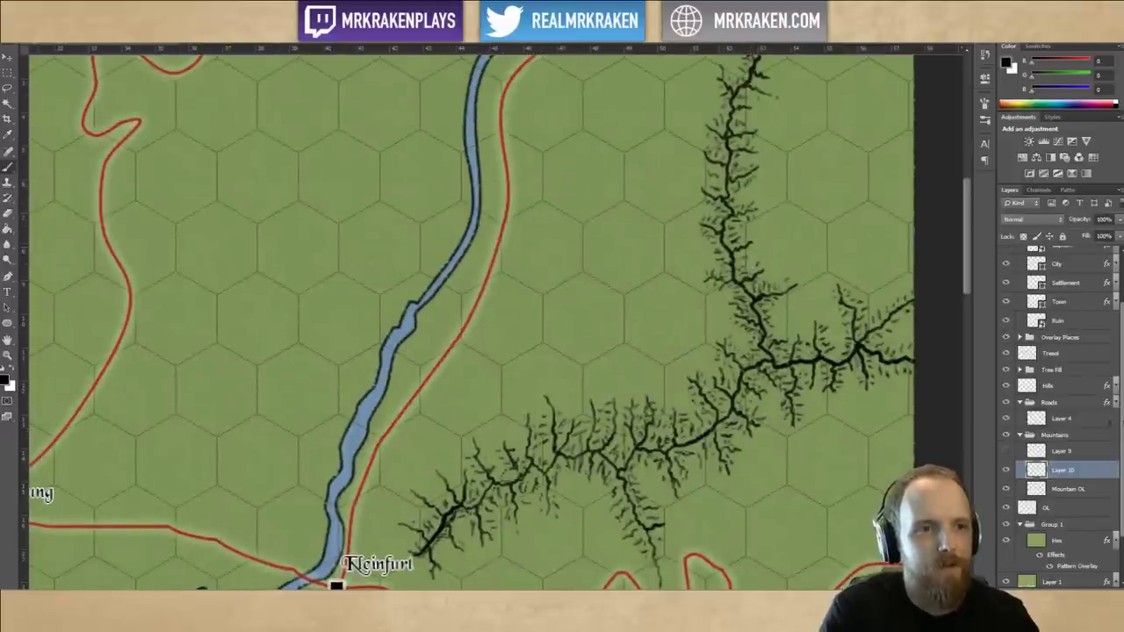
scroll(711, 227, "down", 4)
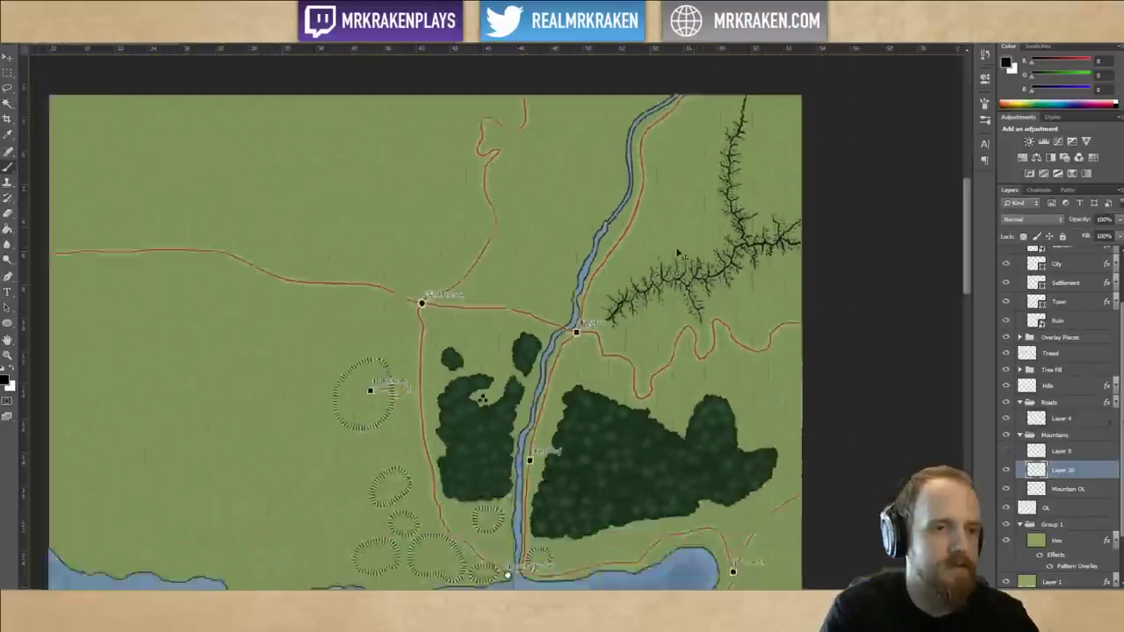
scroll(729, 239, "up", 1)
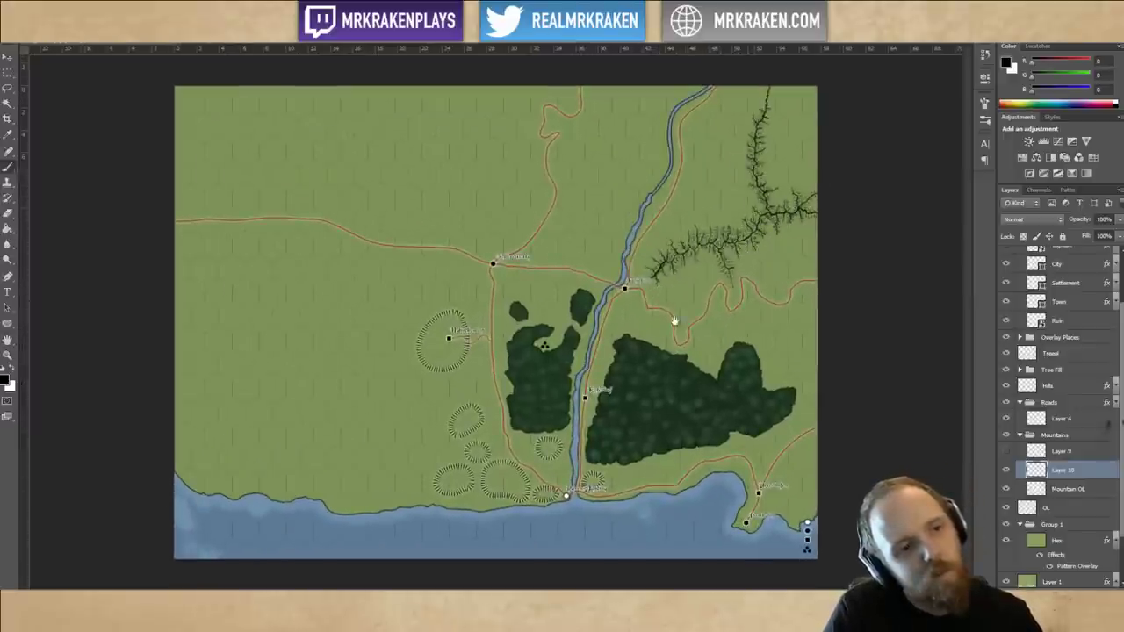
scroll(674, 320, "down", 2)
scroll(683, 261, "up", 2)
key("ctrl+plus")
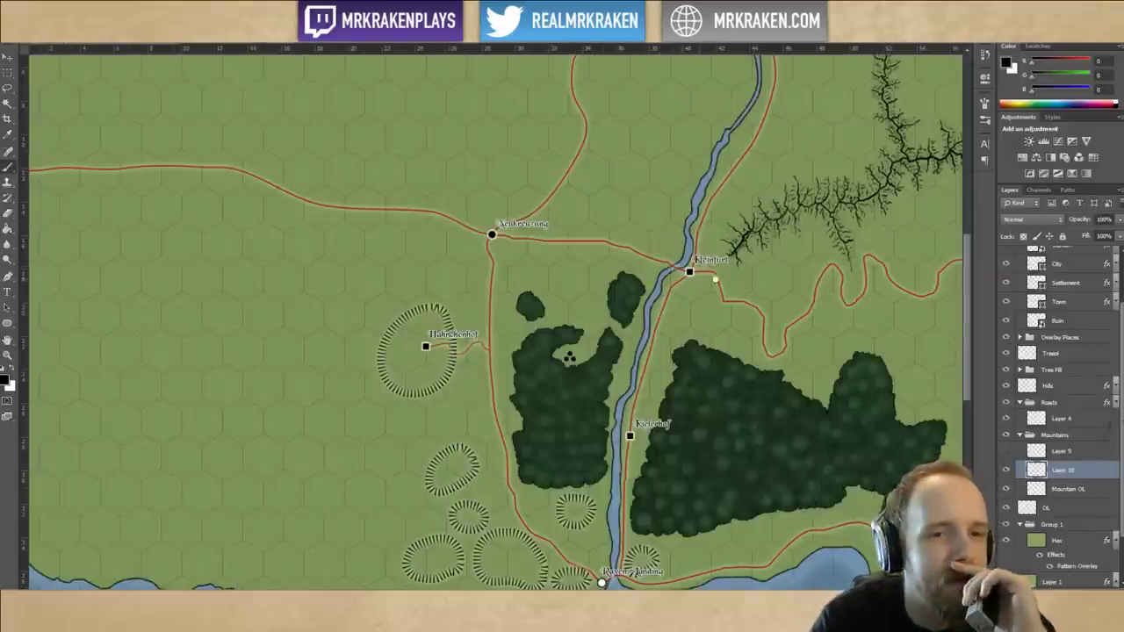
left_click_drag(766, 279, 627, 330)
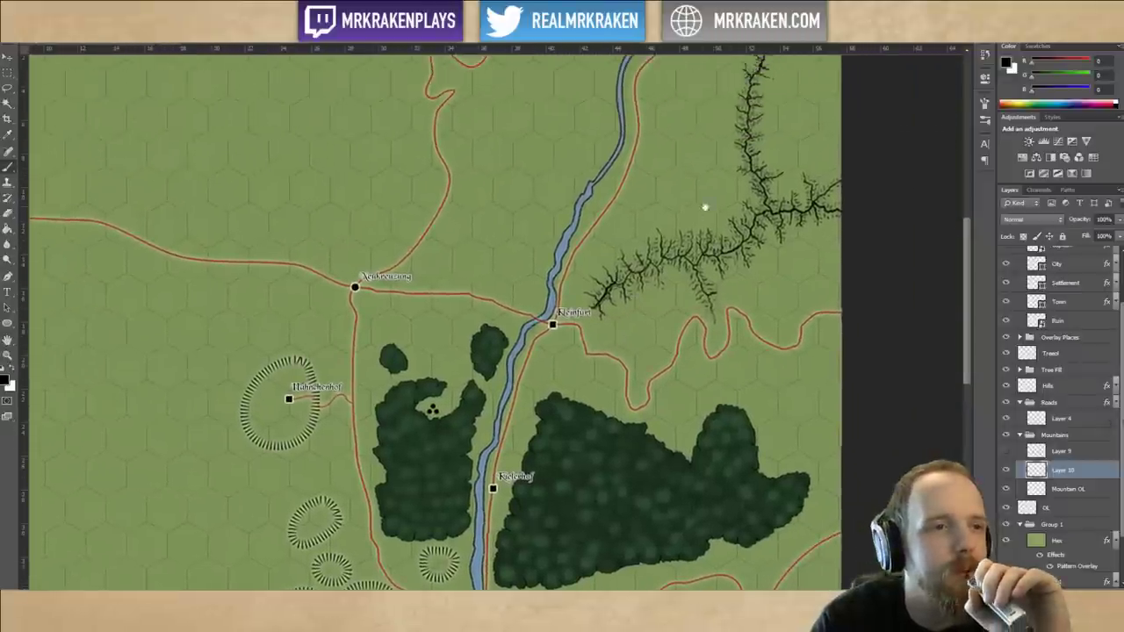
left_click_drag(757, 215, 731, 284)
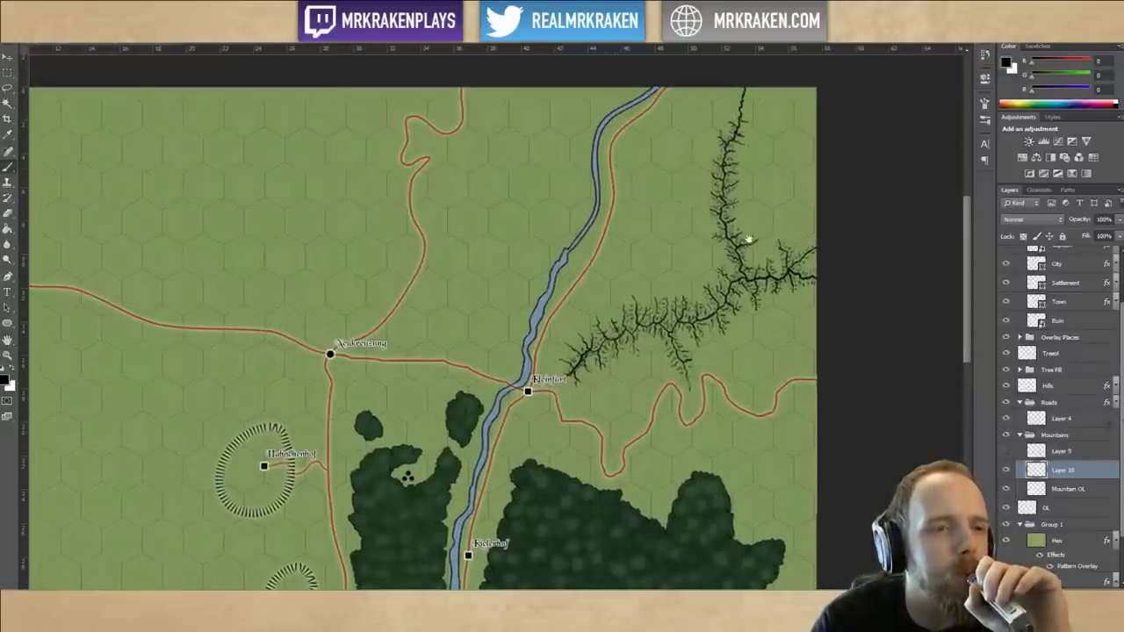
left_click_drag(769, 221, 743, 242)
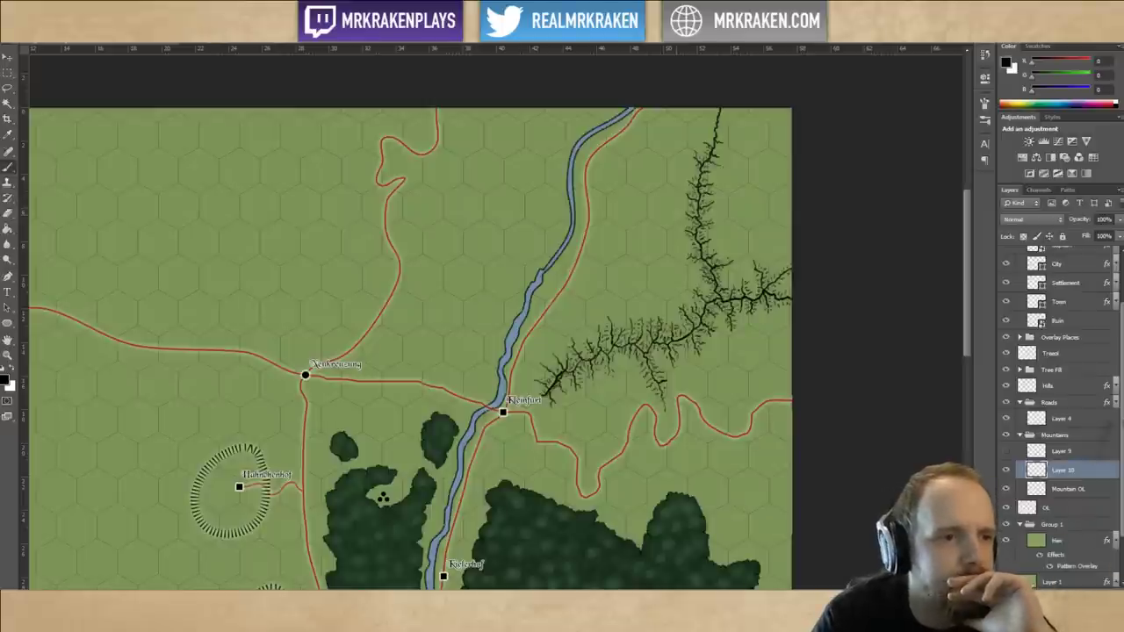
left_click_drag(753, 203, 726, 215)
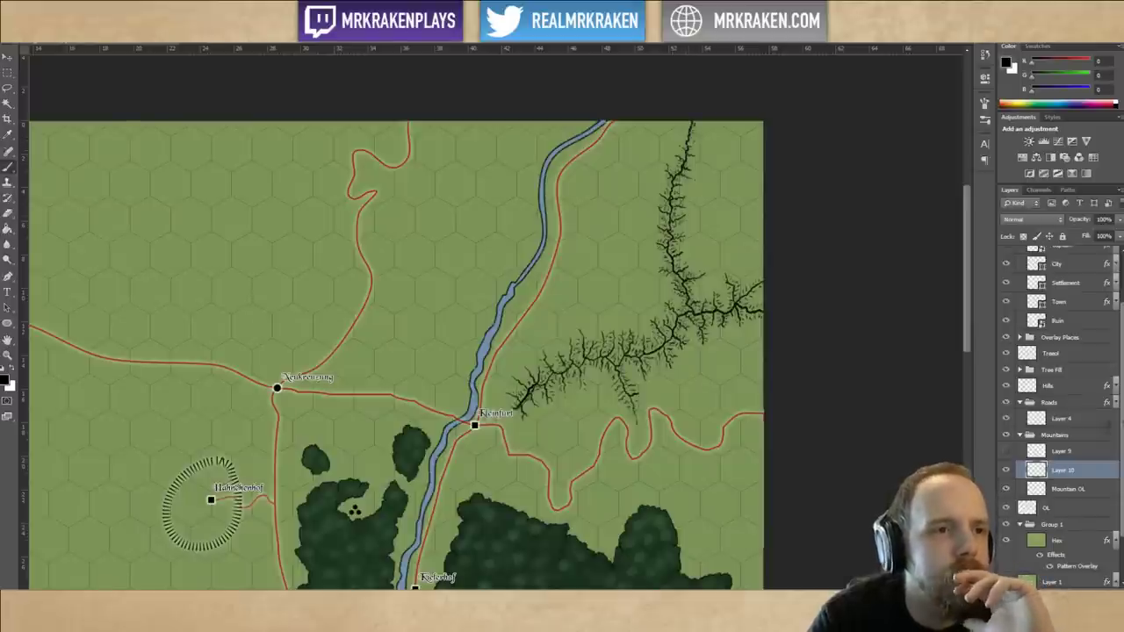
Brush short black hatch strokes along the western flank of the northeastern ridge near the map's upper edge, on the layer above Mountain OL.
key("ctrl+plus")
key("ctrl+plus")
key("ctrl+plus")
key("ctrl+plus")
left_click_drag(790, 179, 338, 374)
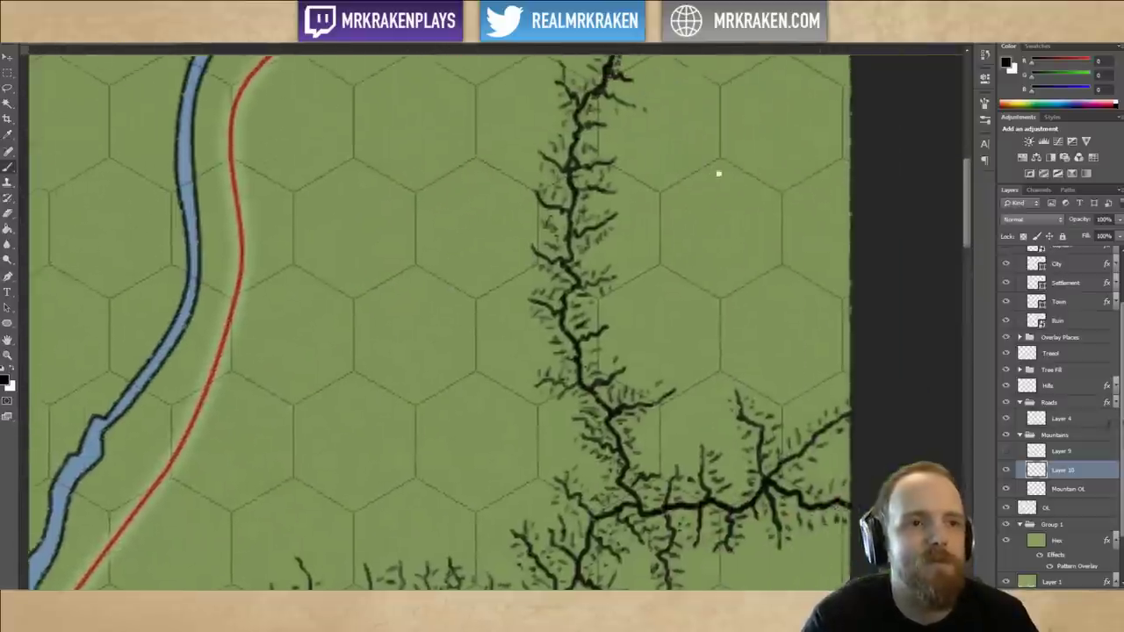
left_click_drag(801, 116, 695, 336)
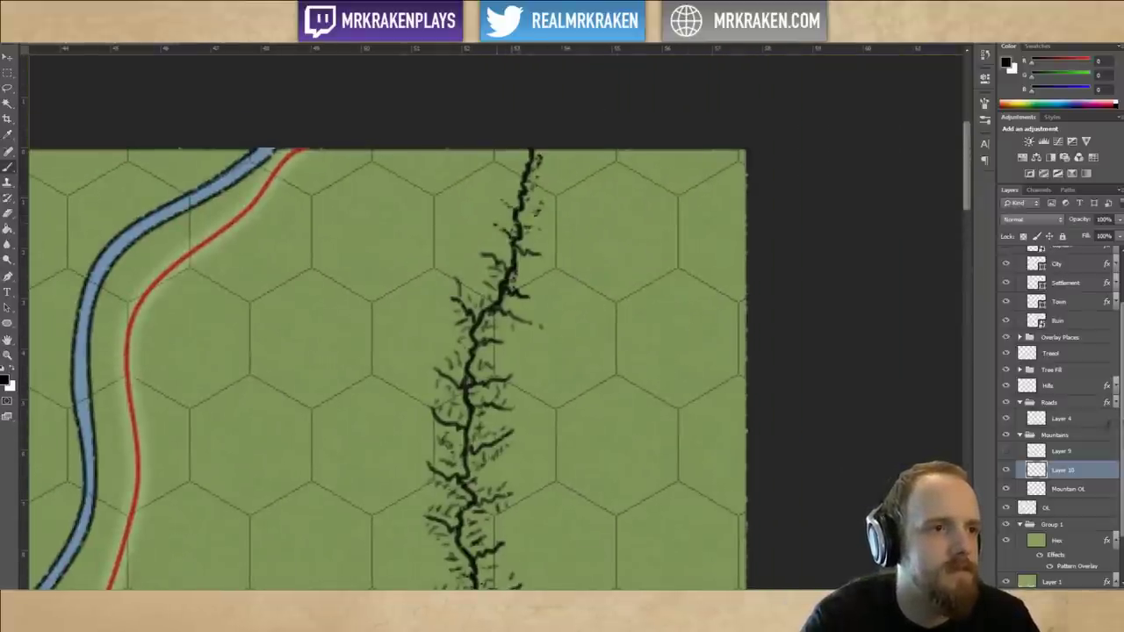
mouse_move(516, 223)
left_mouse_down()
mouse_move(493, 210)
mouse_move(510, 180)
left_mouse_up()
left_click_drag(505, 175, 495, 170)
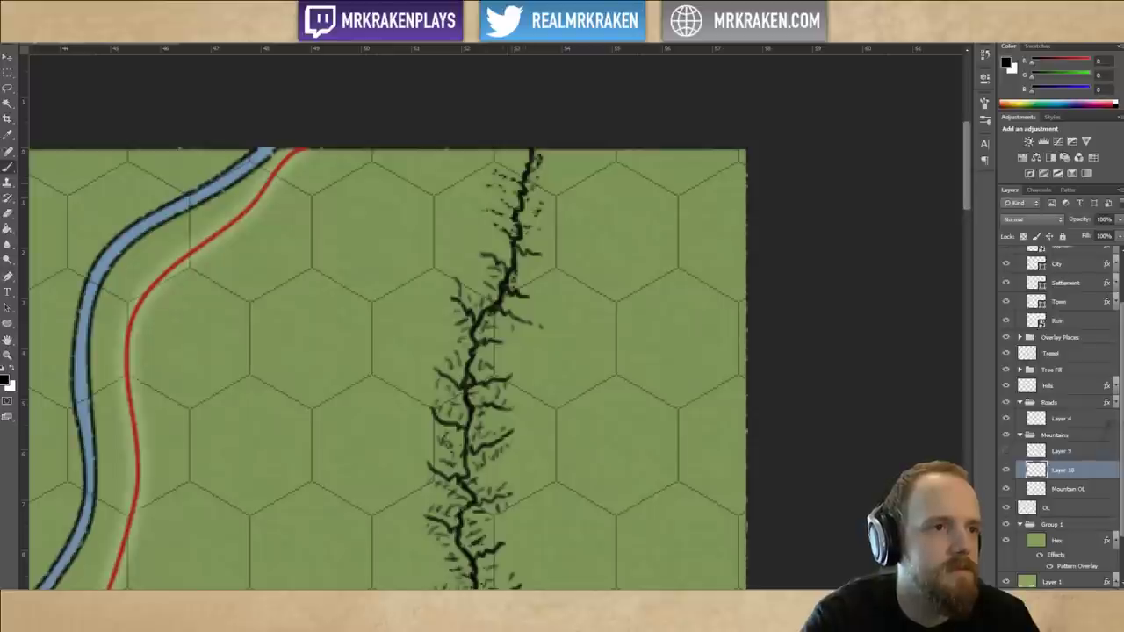
Add short broken hatch strokes down the eastern flank of the ridge's northernmost stretch.
left_click_drag(534, 160, 543, 167)
left_click_drag(549, 161, 547, 196)
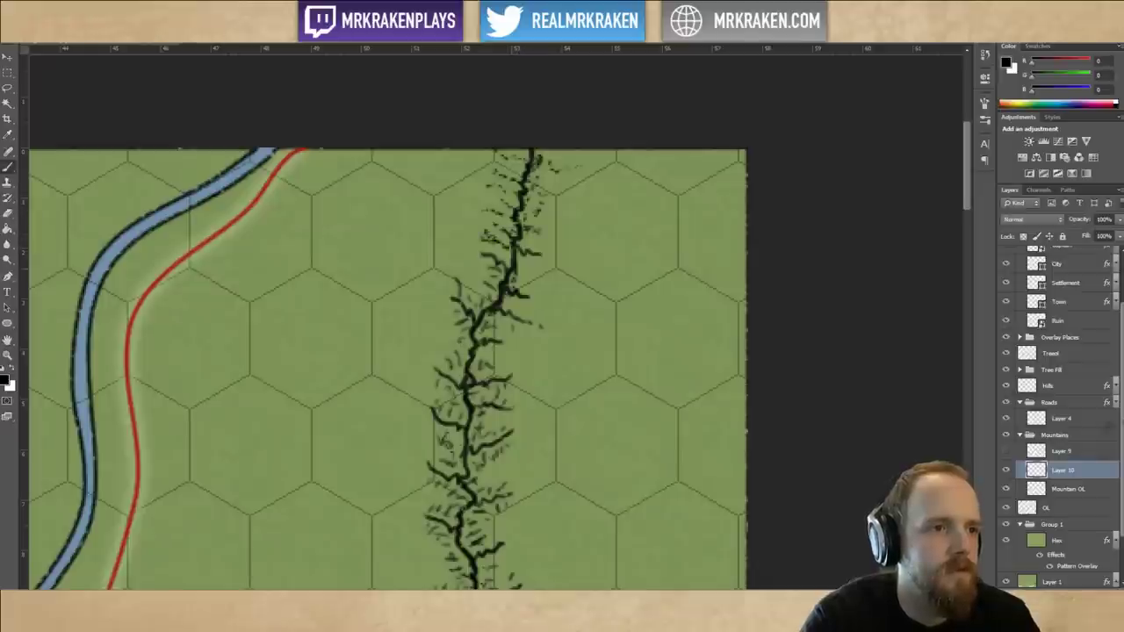
left_click_drag(532, 270, 553, 284)
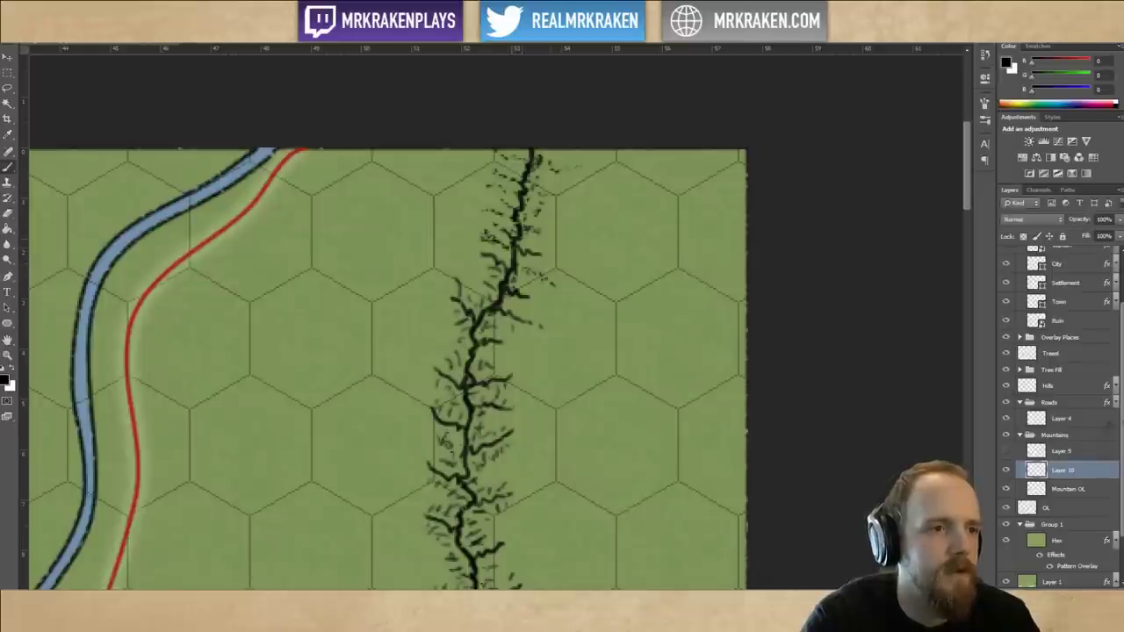
mouse_move(522, 237)
left_mouse_down()
mouse_move(551, 256)
mouse_move(543, 252)
left_mouse_up()
left_click_drag(538, 205, 549, 217)
Examine the hatched northeastern mountain range against the whole map, including the river, roads, forests and settlements around Kleinfurt and Neukreuzung.
key("ctrl+minus")
key("ctrl+minus")
key("ctrl+minus")
key("ctrl+minus")
key("ctrl+minus")
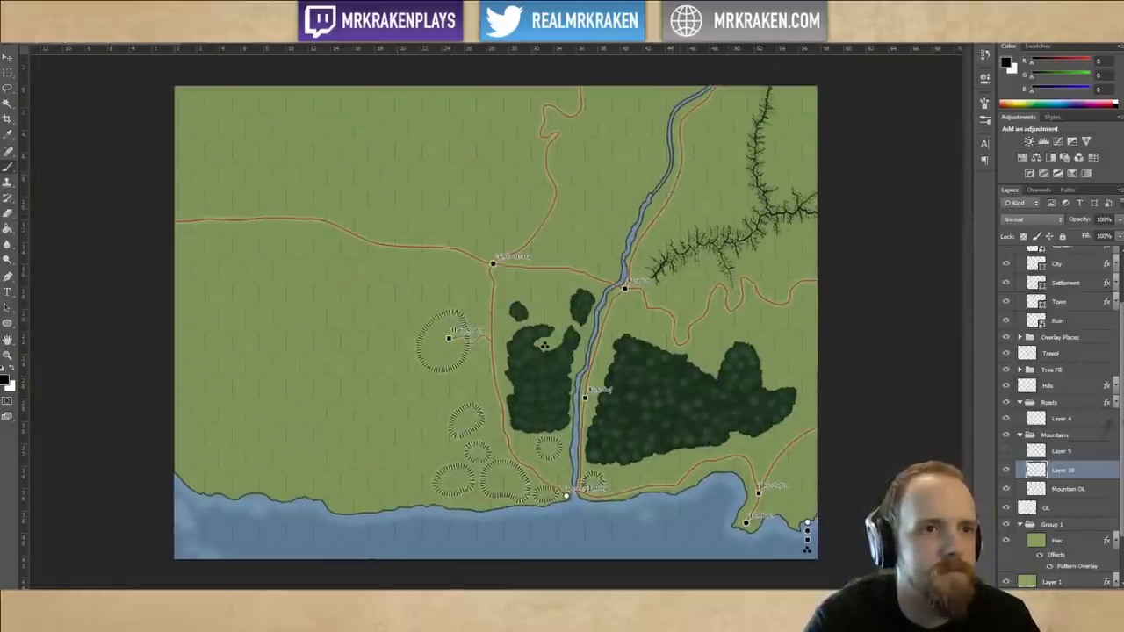
key("ctrl+plus")
mouse_move(724, 214)
left_mouse_down()
mouse_move(520, 334)
mouse_move(690, 246)
mouse_move(684, 238)
left_mouse_up()
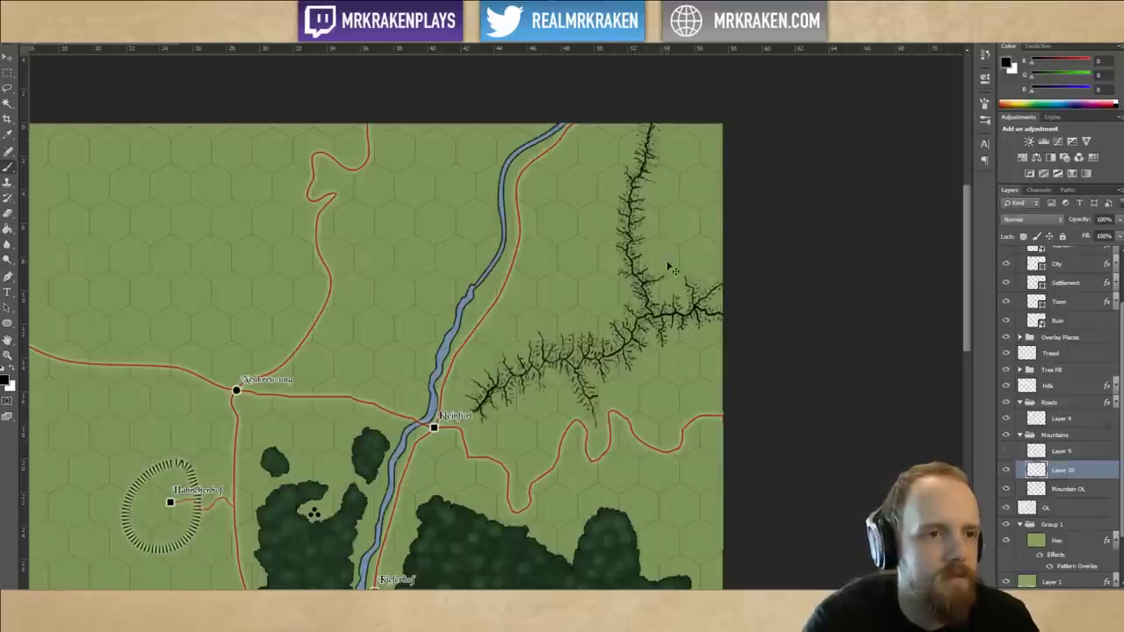
key("ctrl+plus")
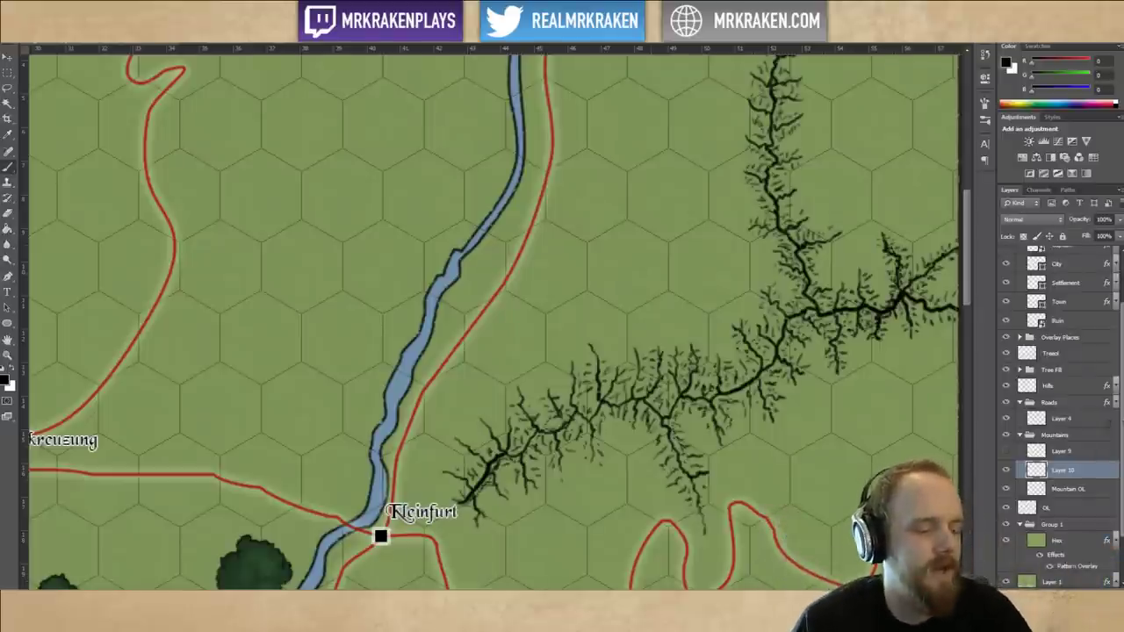
scroll(589, 369, "right", 1)
scroll(589, 368, "down", 1)
scroll(510, 396, "down", 5)
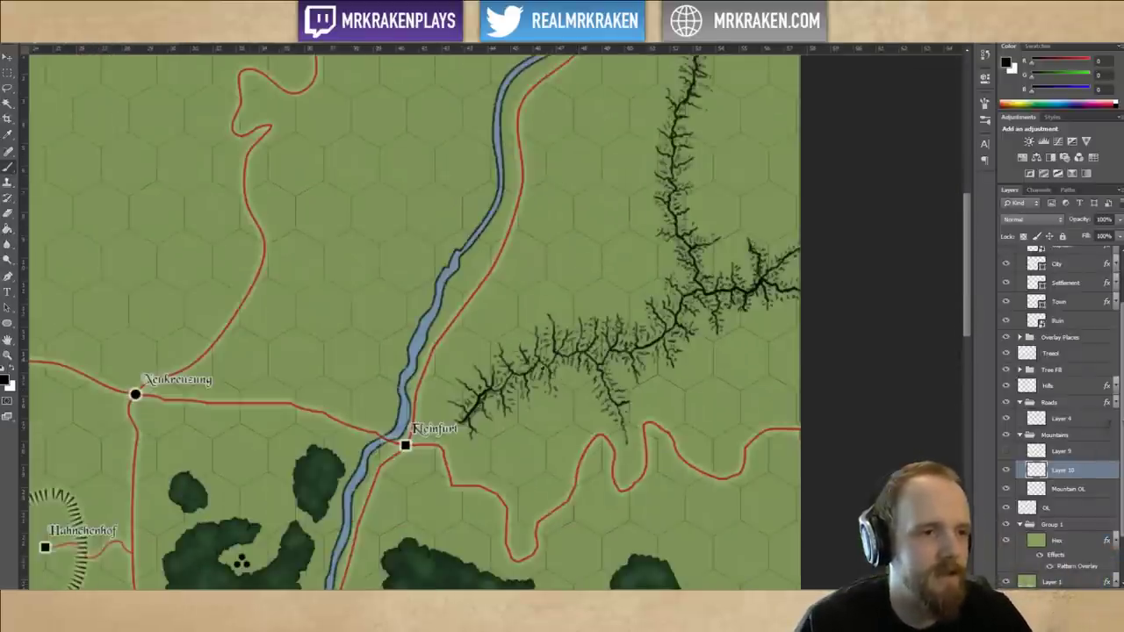
scroll(622, 397, "up", 3)
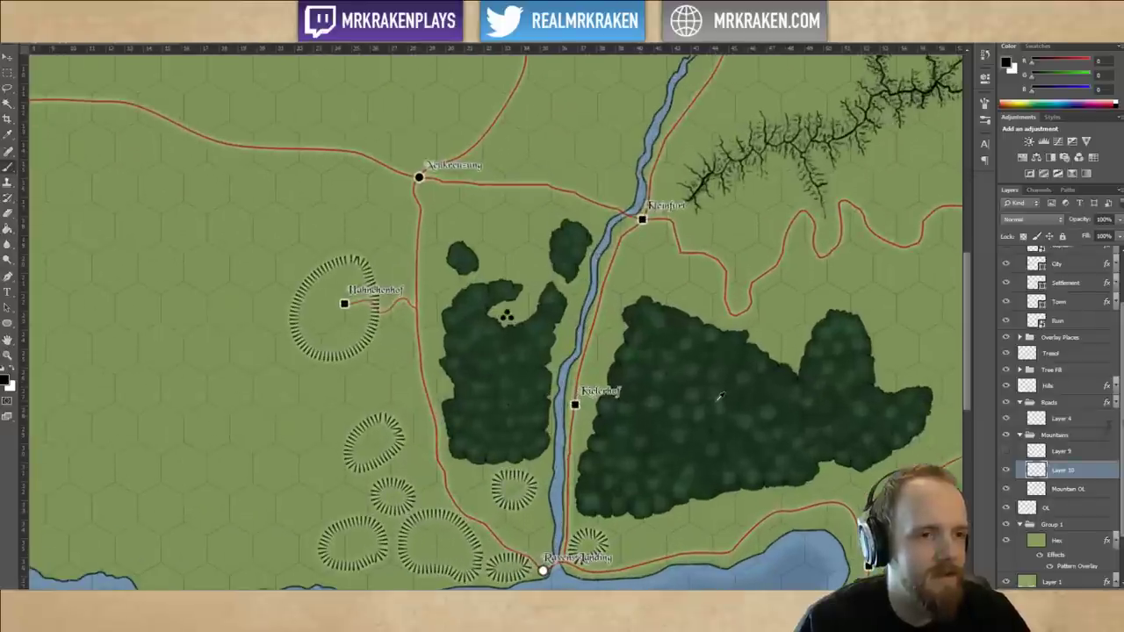
scroll(622, 397, "up", 2)
scroll(629, 219, "down", 4)
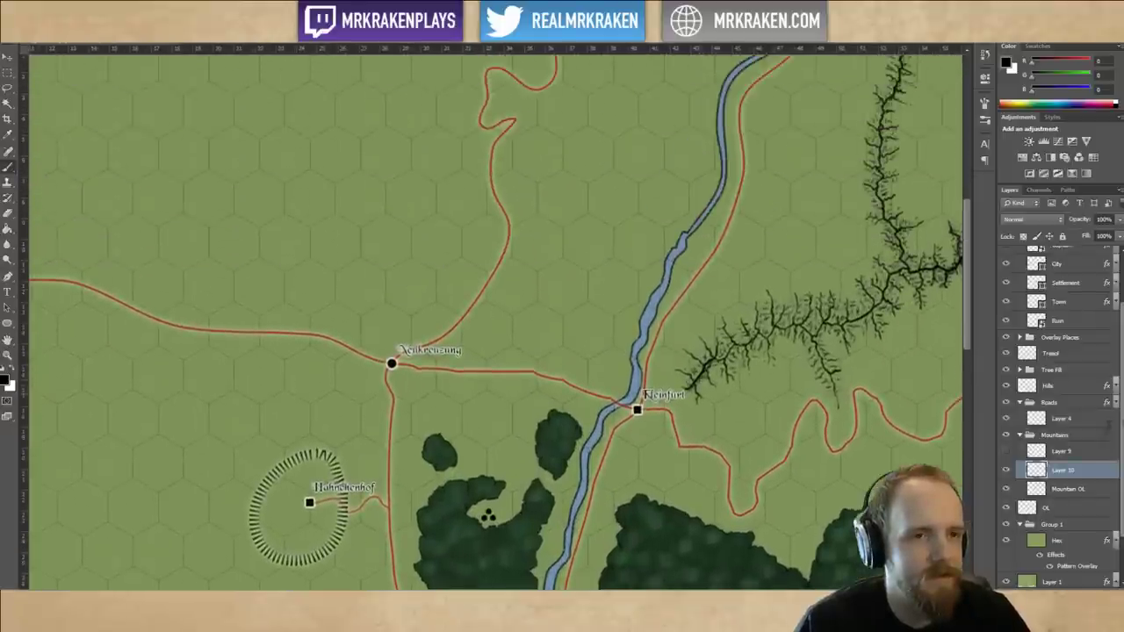